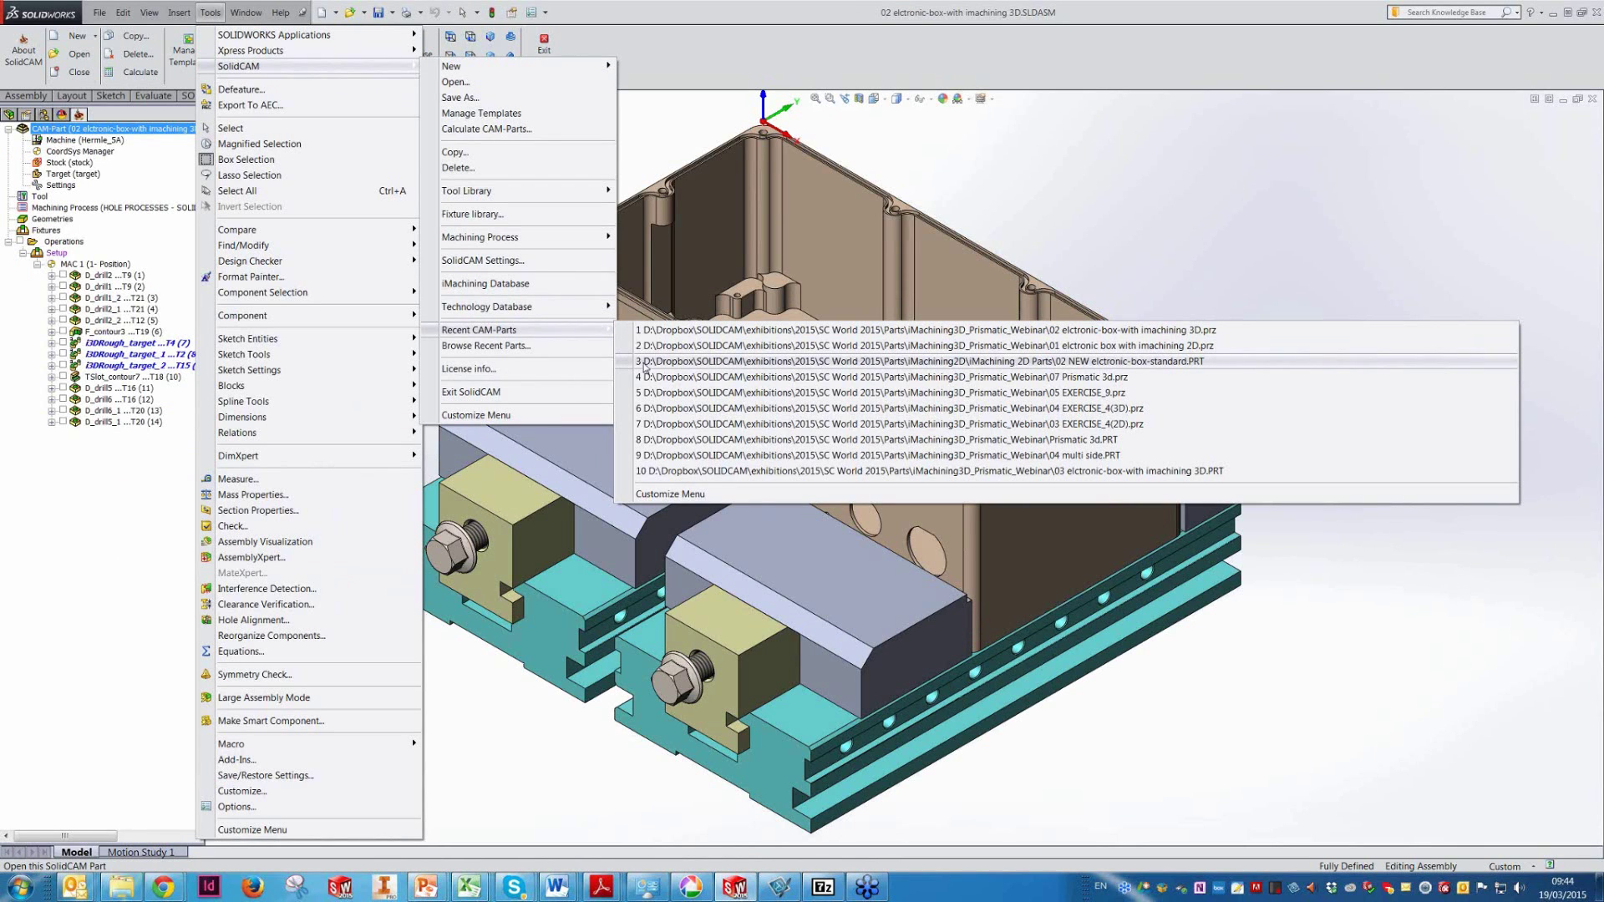
- Open the recent CAM-Part 02 NEW elctronic-box-standard and run the toolpath simulation of contour operations 10 through 23
left_click(645, 364)
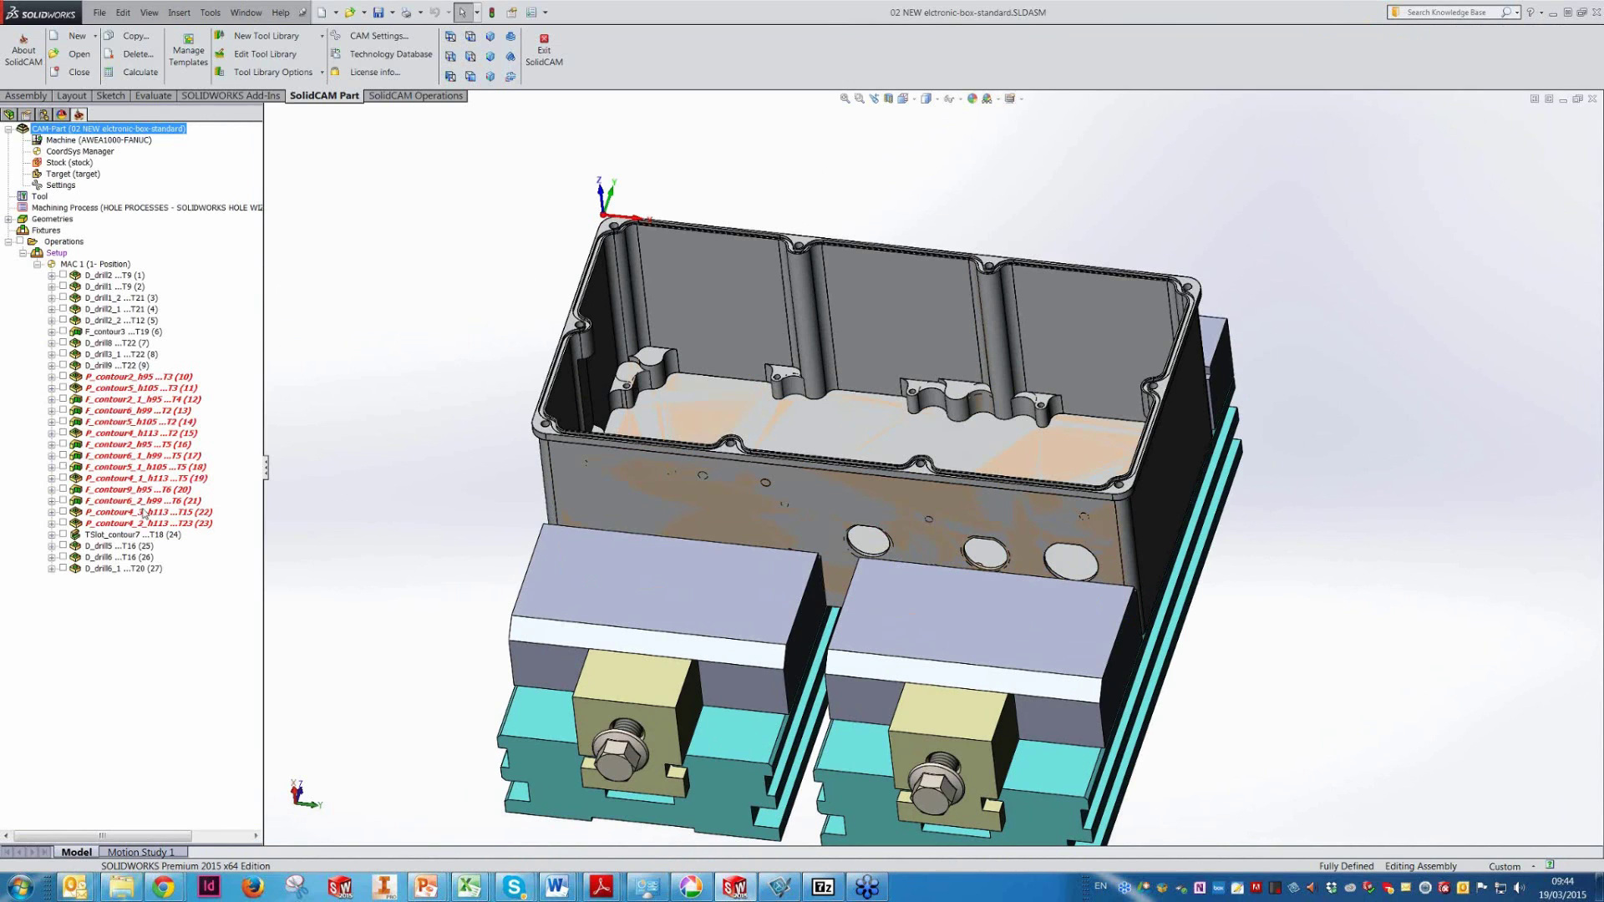
left_click(127, 377)
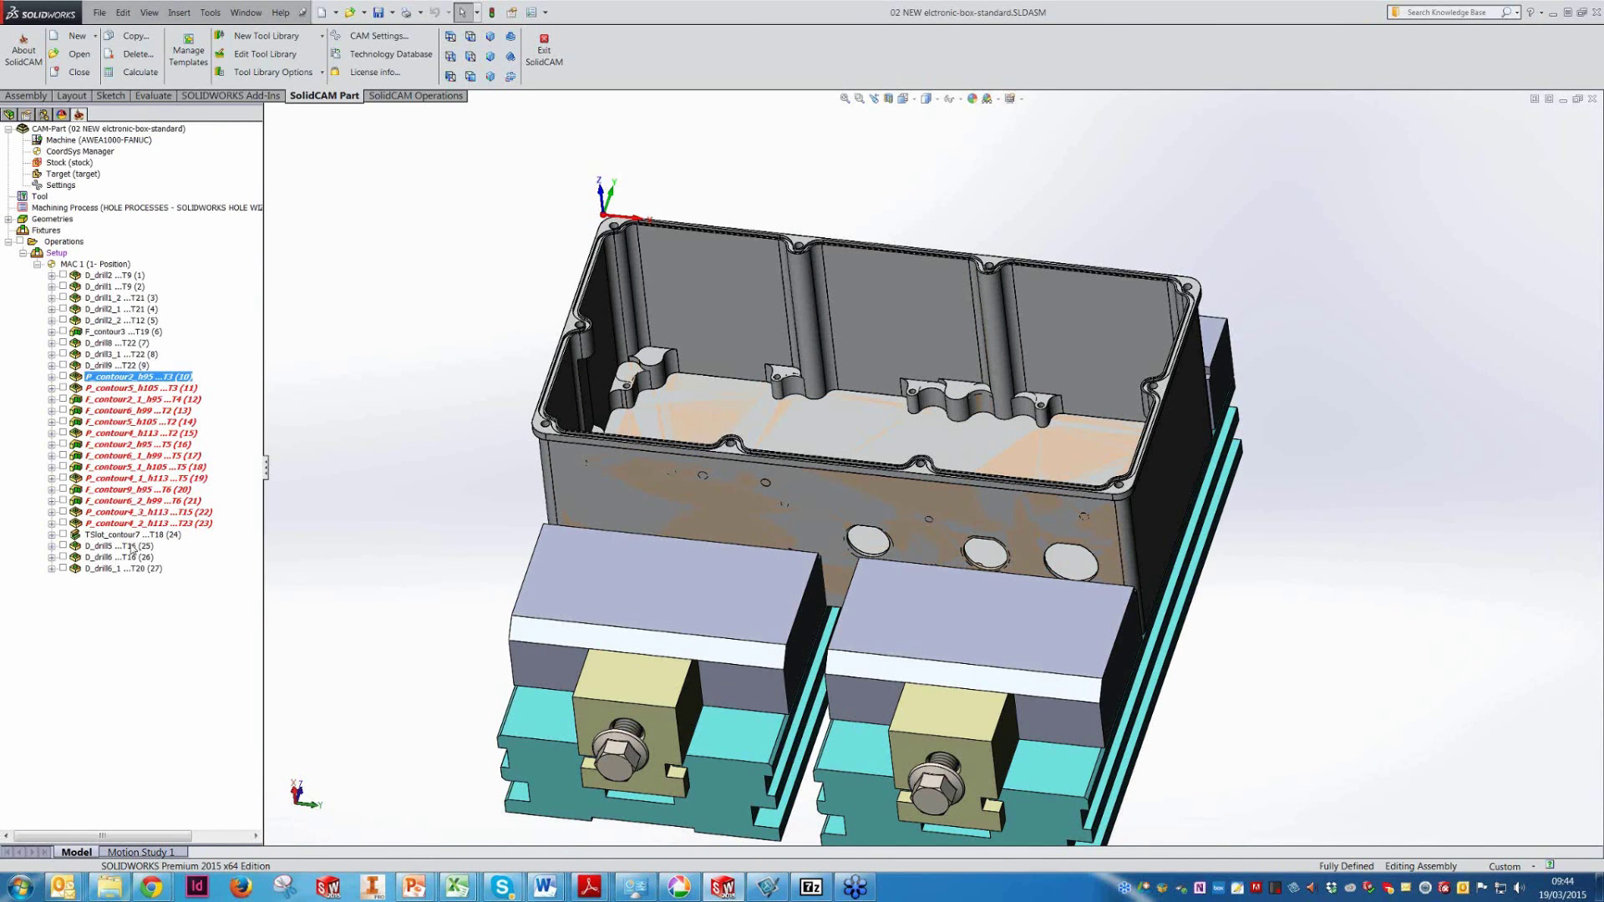
left_click(167, 524, "shift")
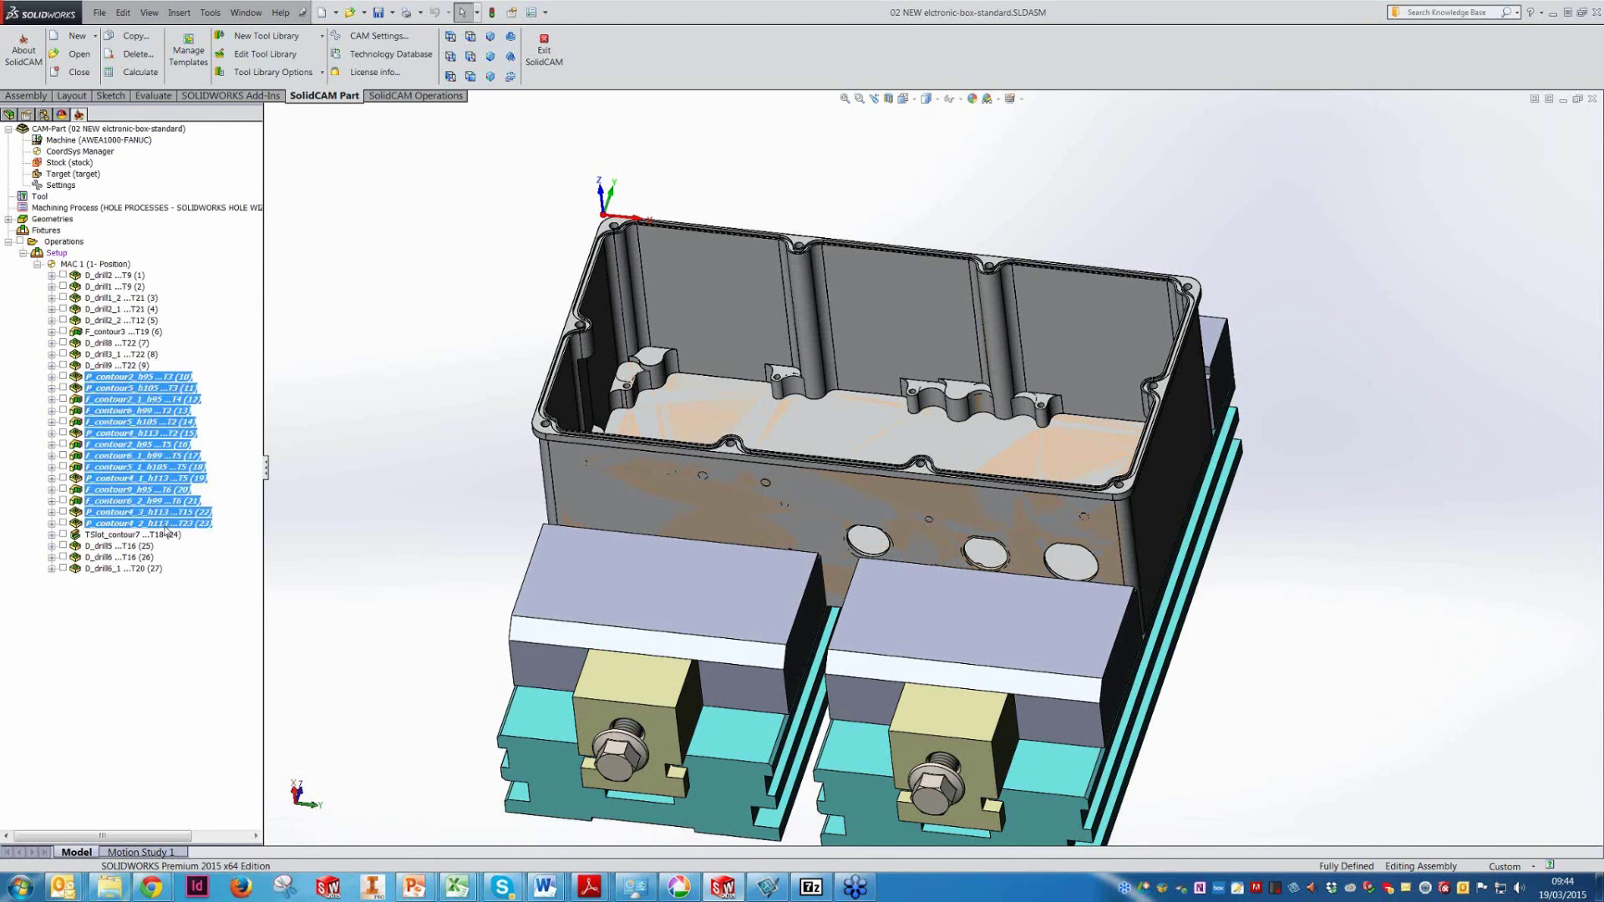
right_click(129, 489)
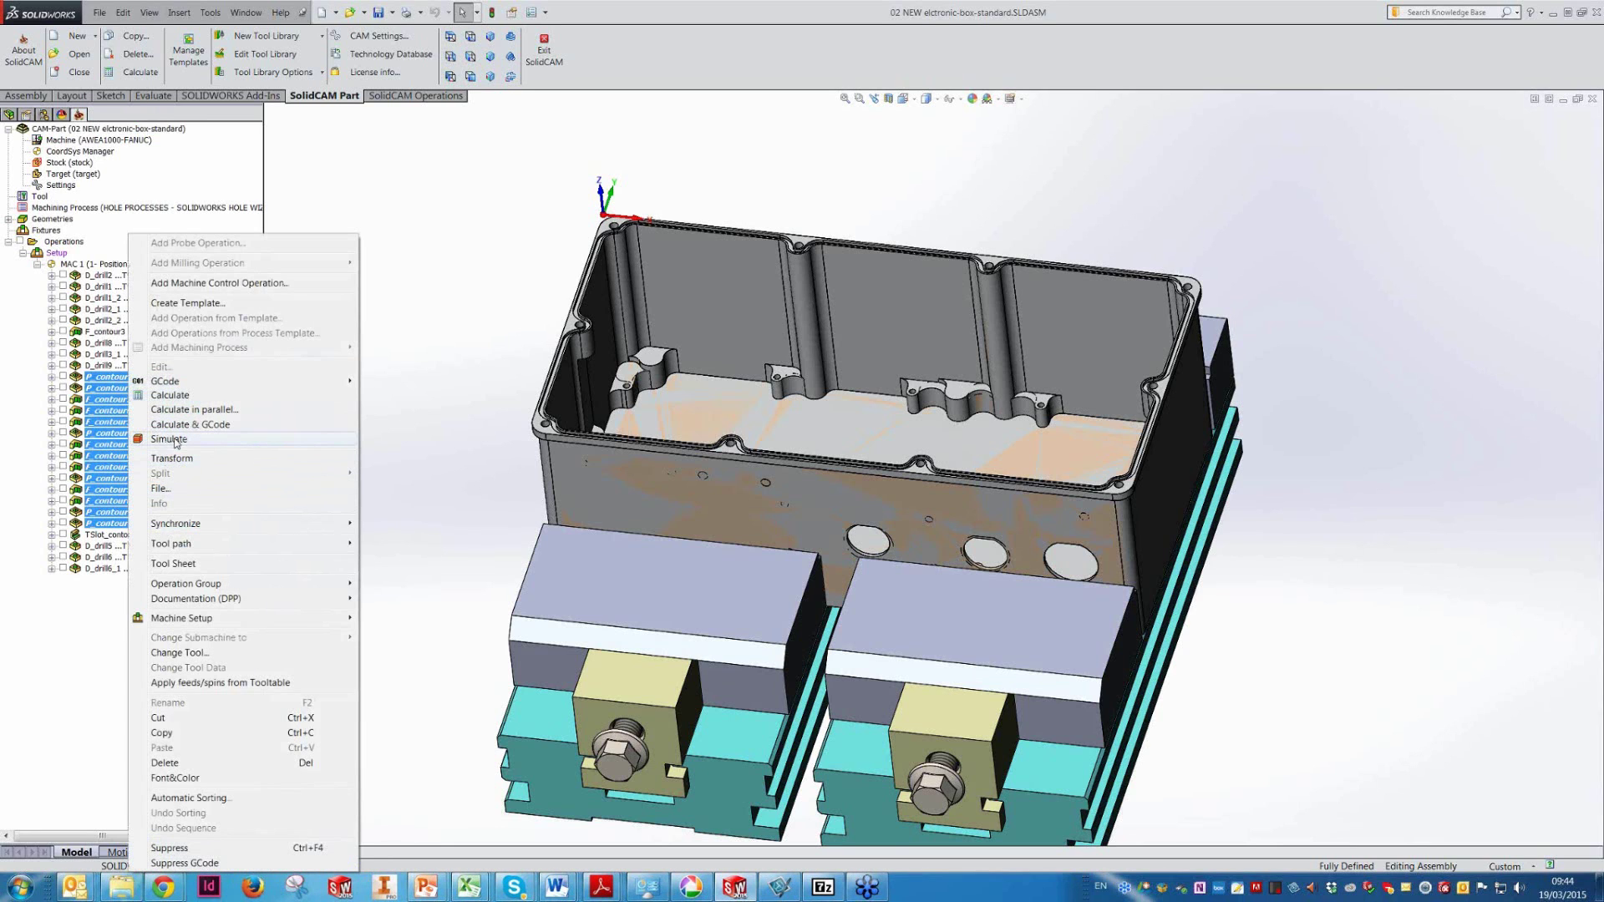
left_click(176, 441)
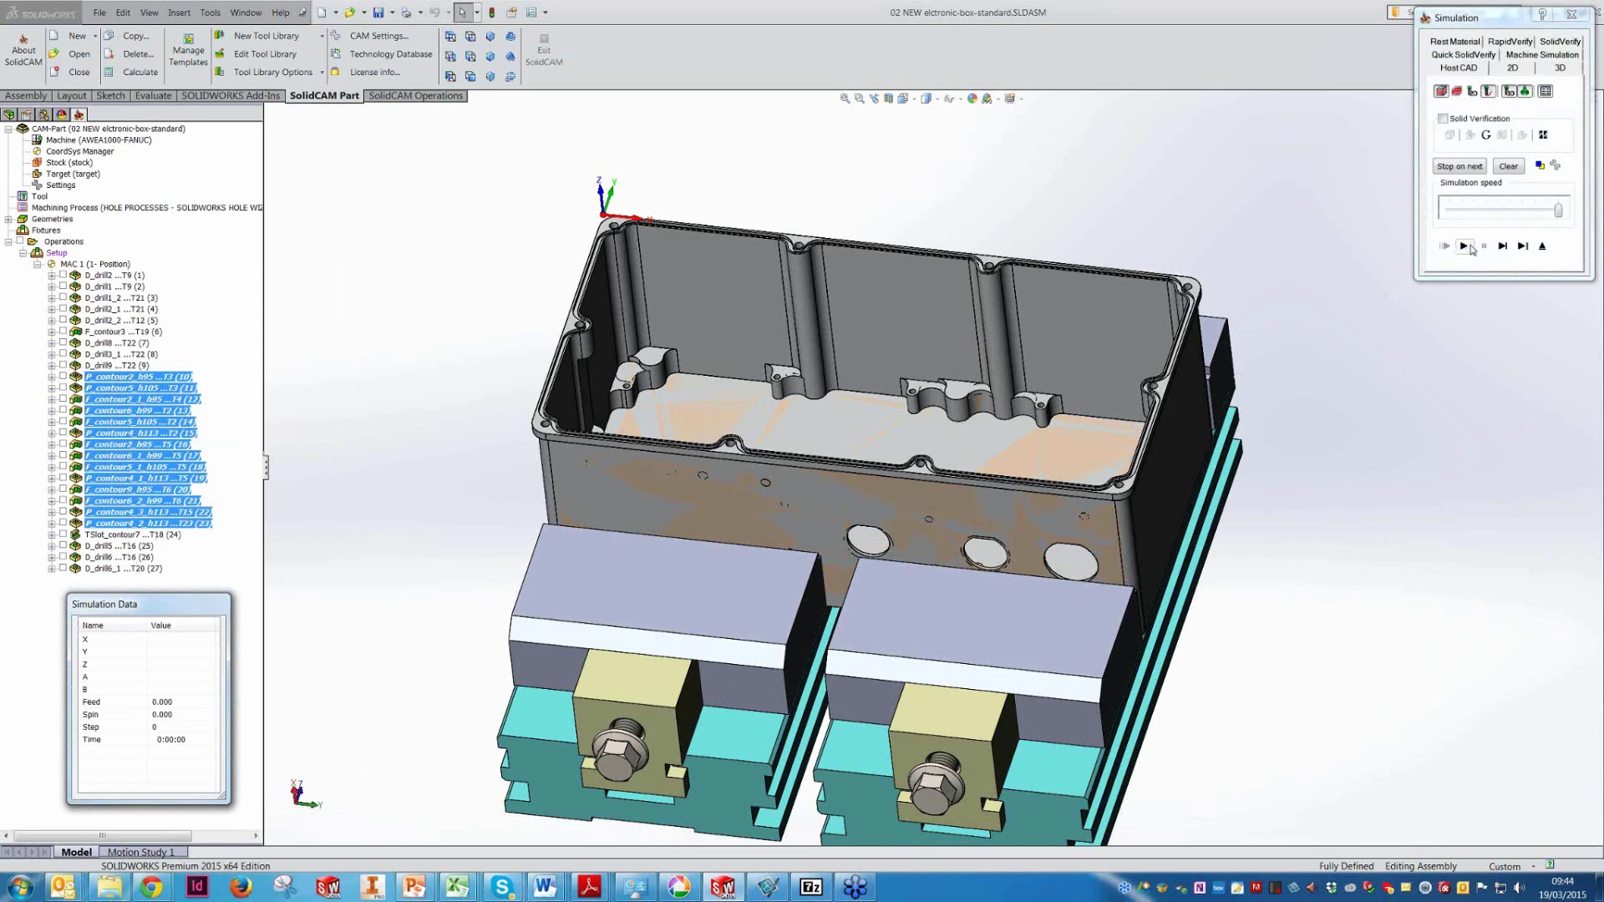
left_click(1467, 247)
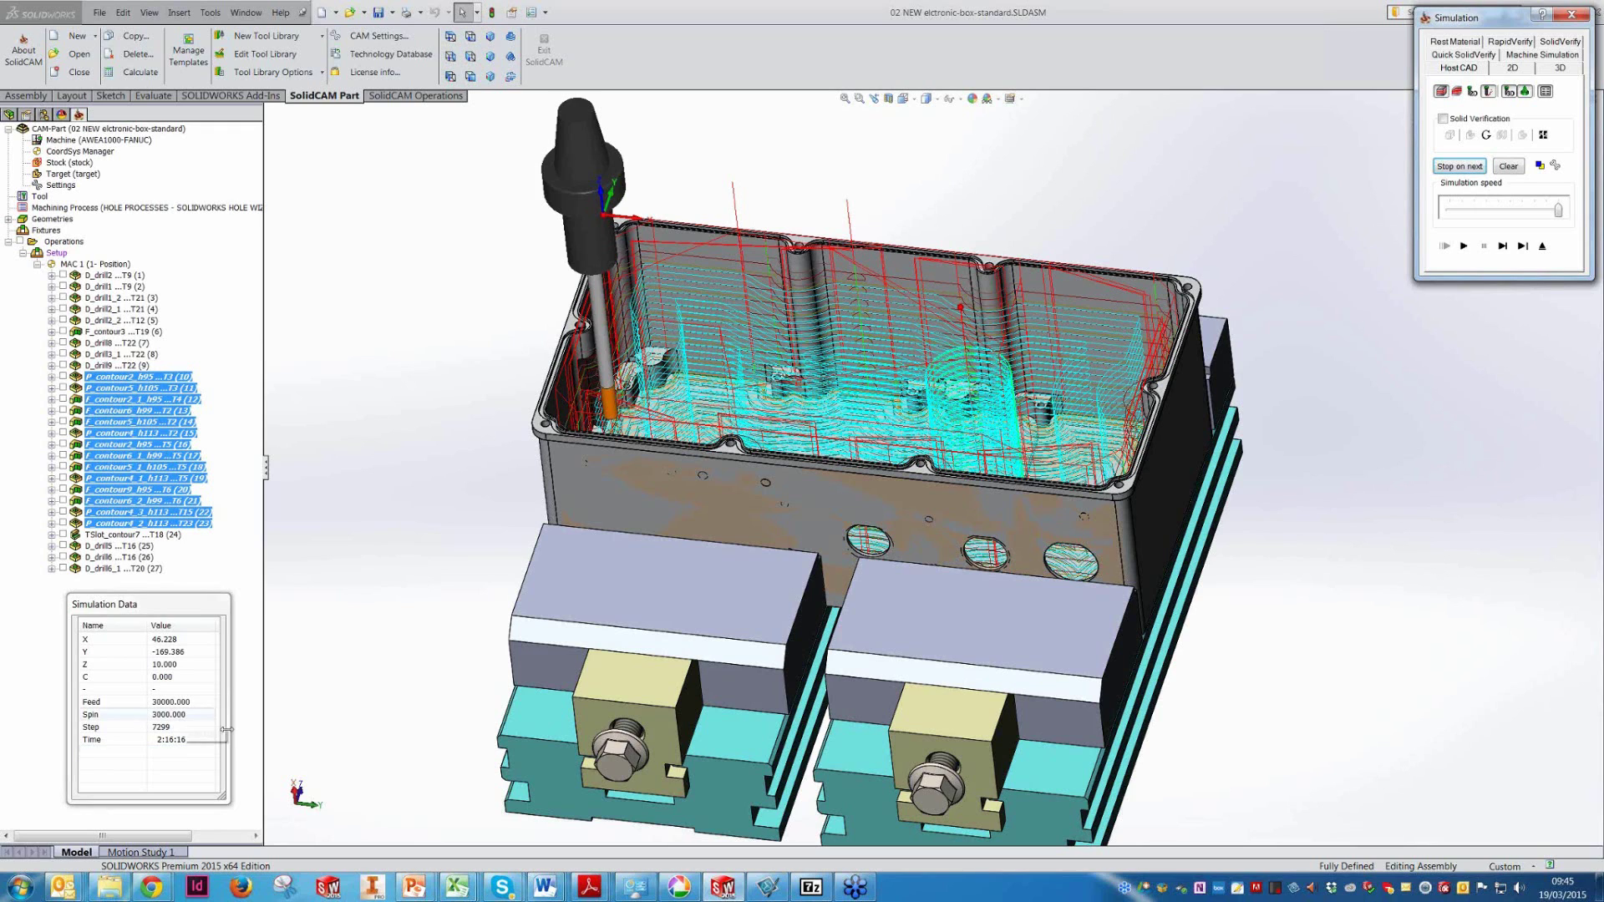
left_click(1543, 247)
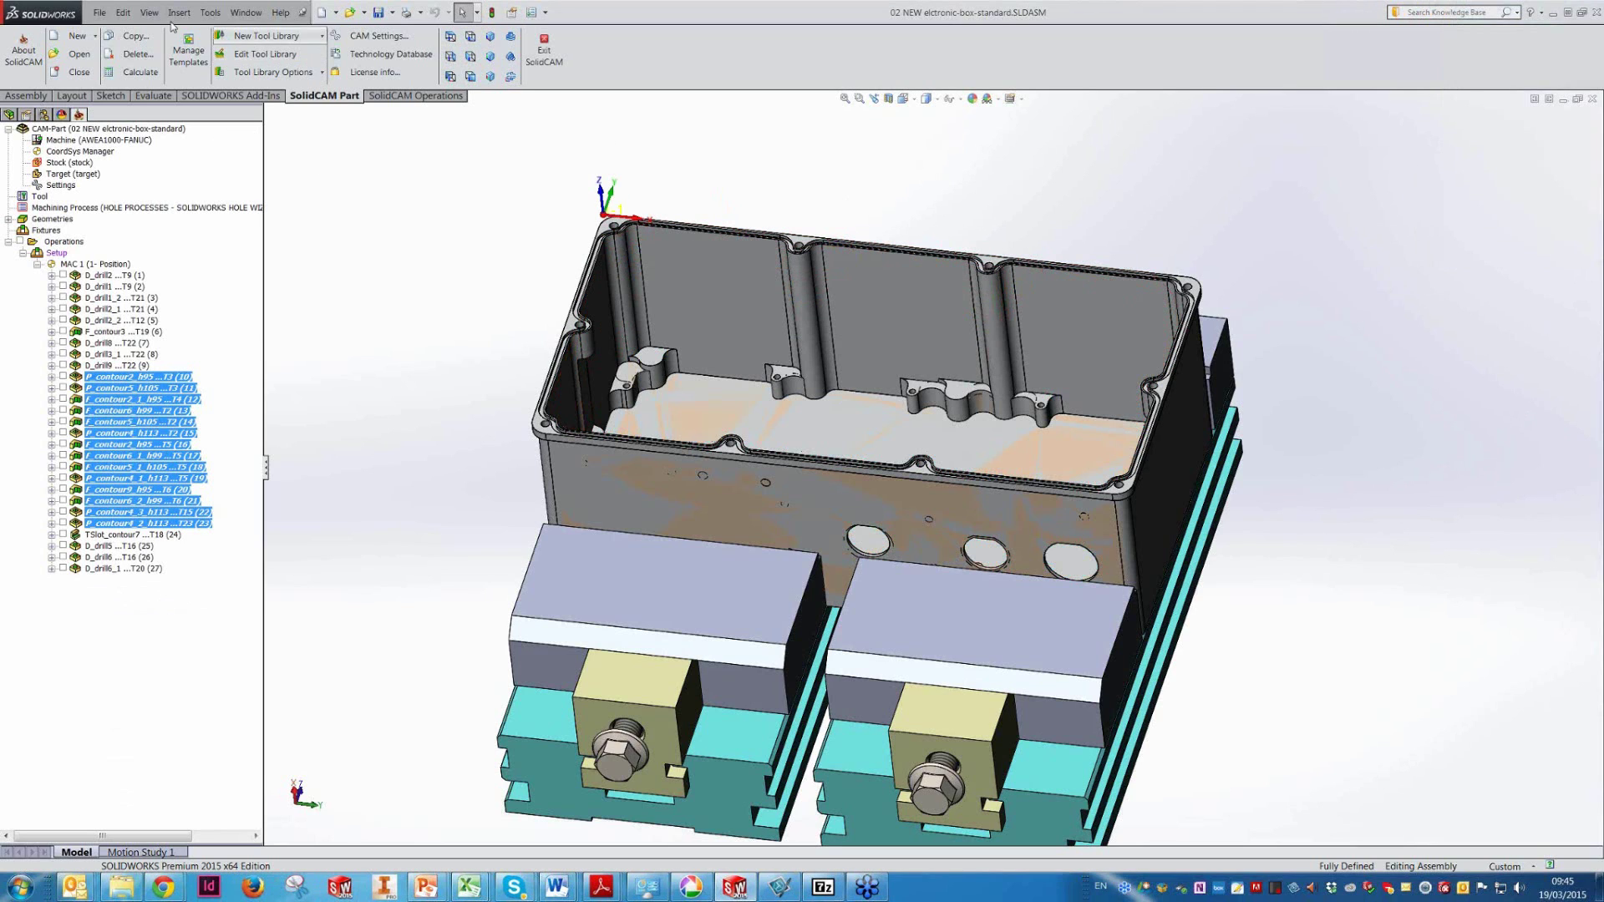
- Open the recent CAM-Part 01 elctronic box with imachining 2D
left_click(210, 13)
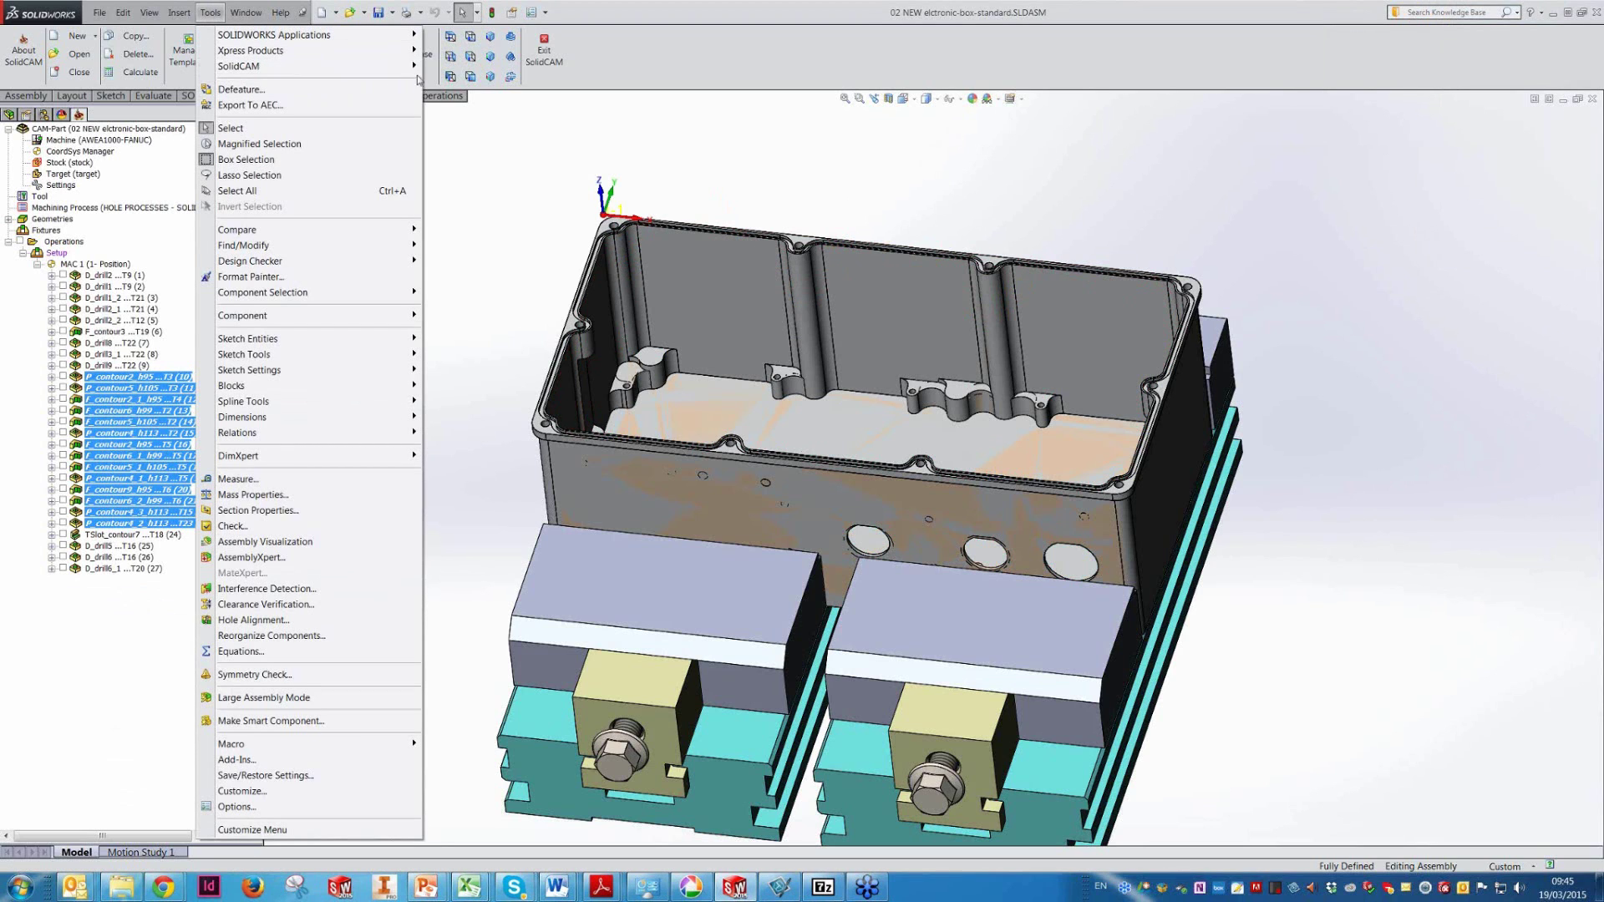
mouse_move(412, 70)
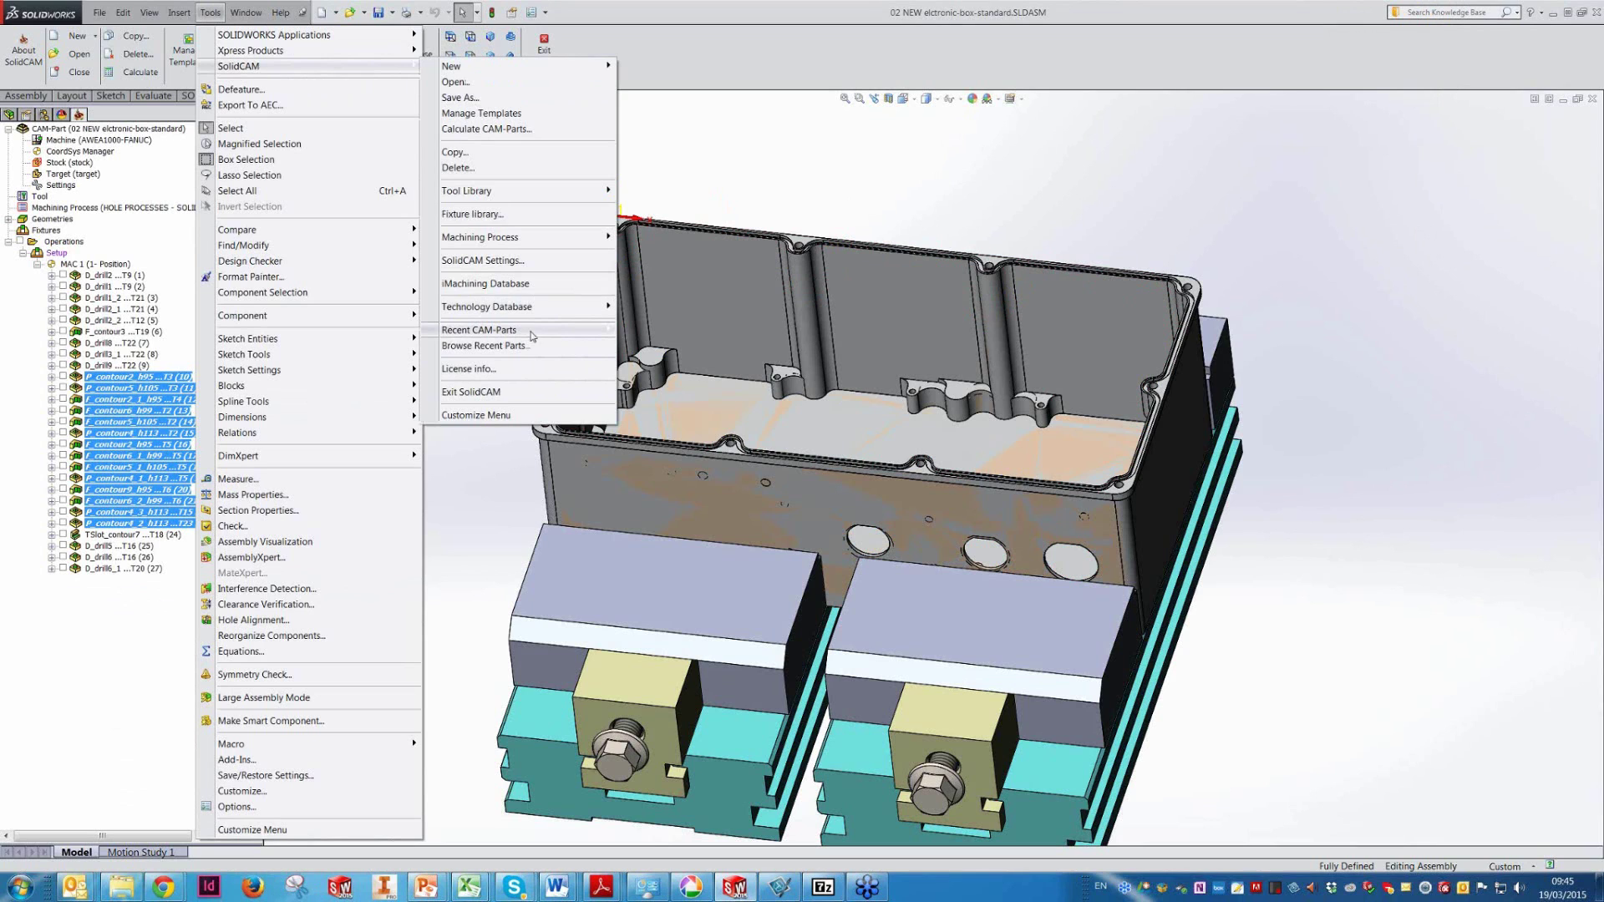
mouse_move(531, 336)
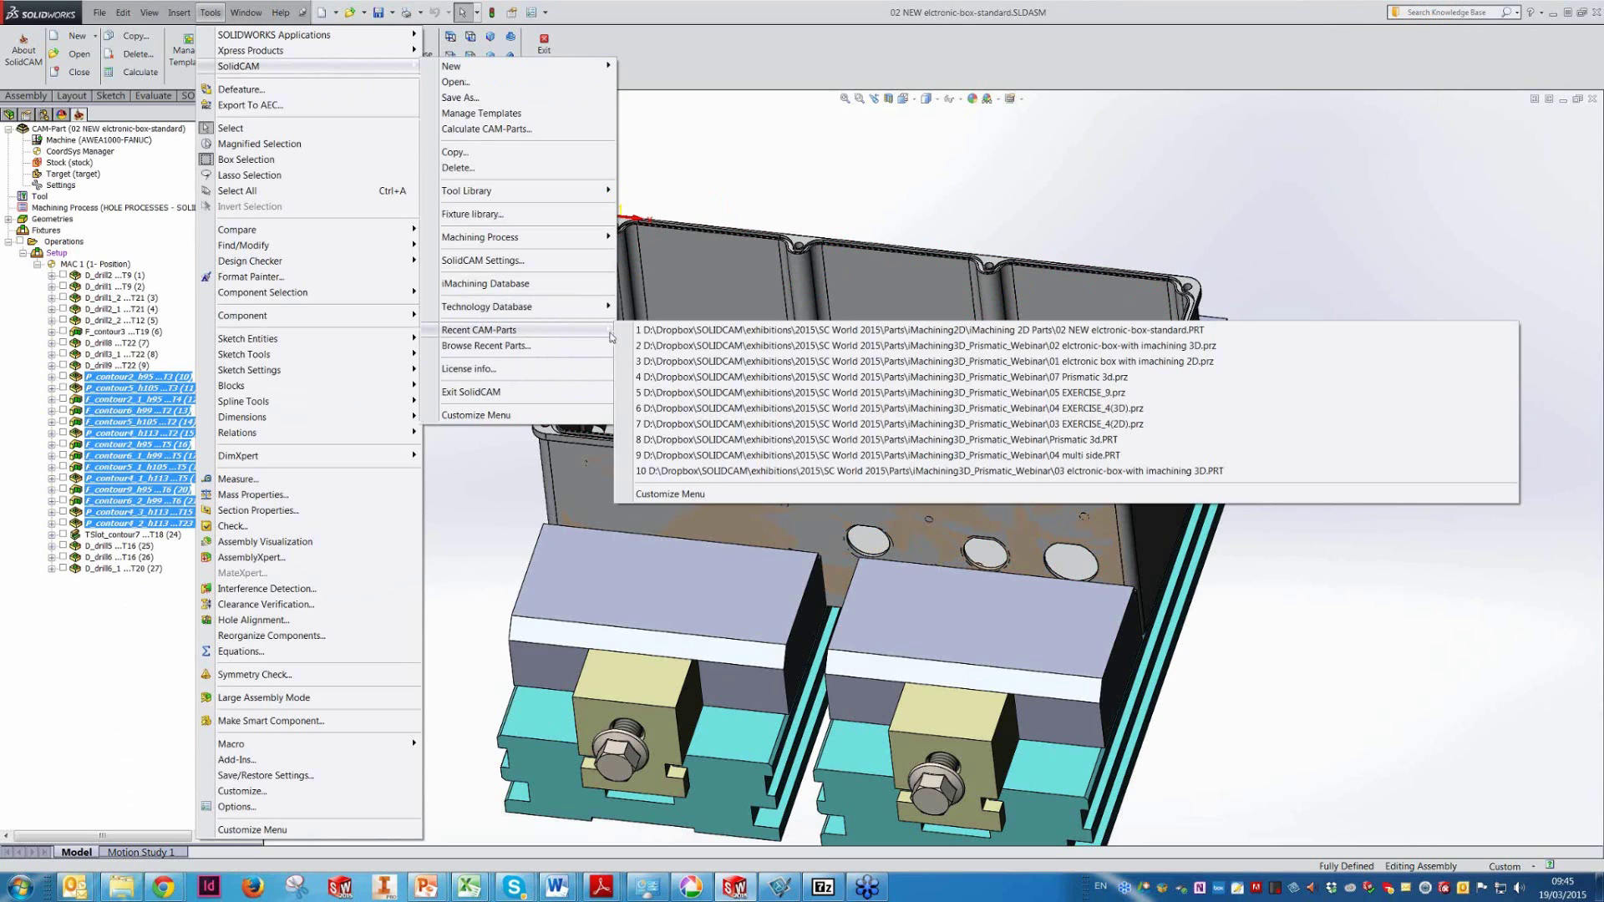
left_click(678, 369)
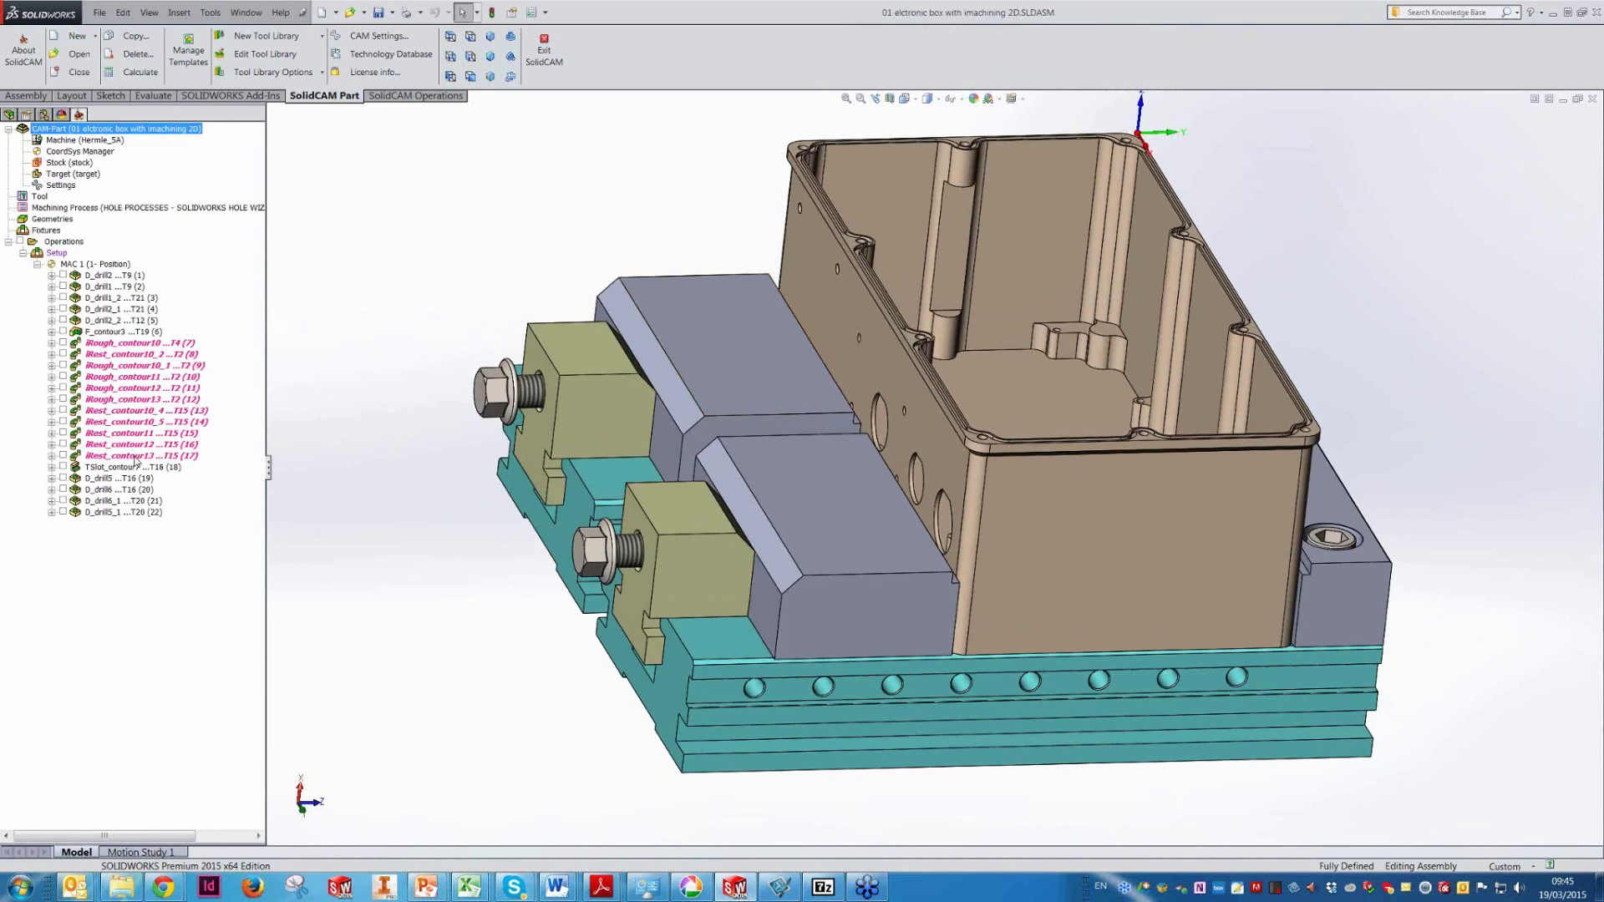
- Run the toolpath simulation of the iRough and iRest operations 7 through 17, and close it when finished
left_click(144, 344)
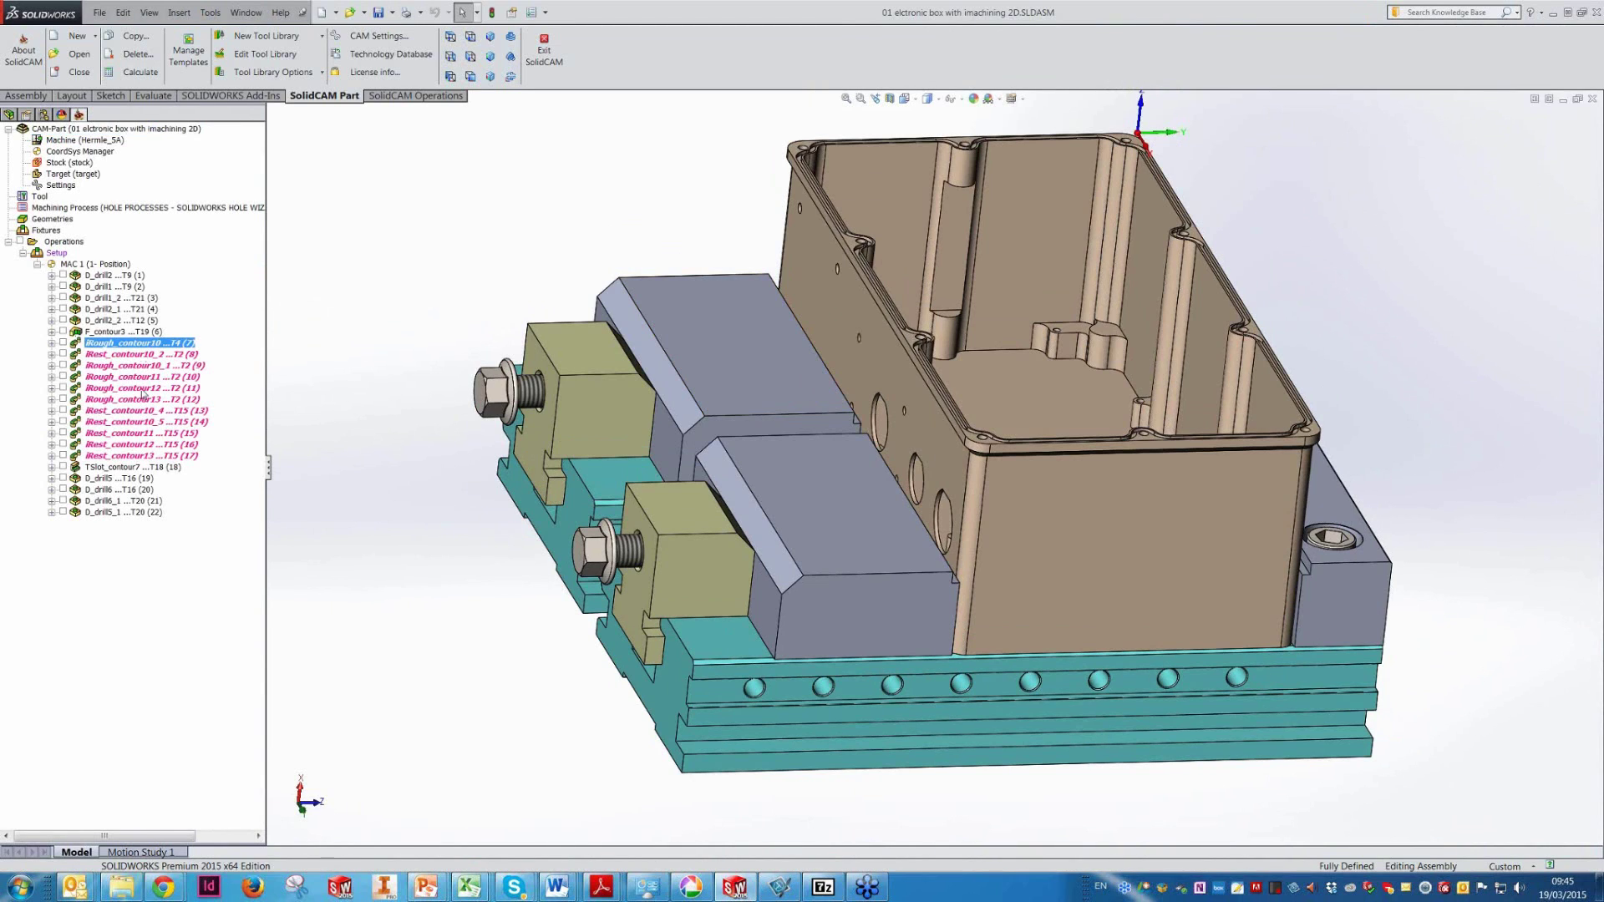
left_click(141, 458, "shift")
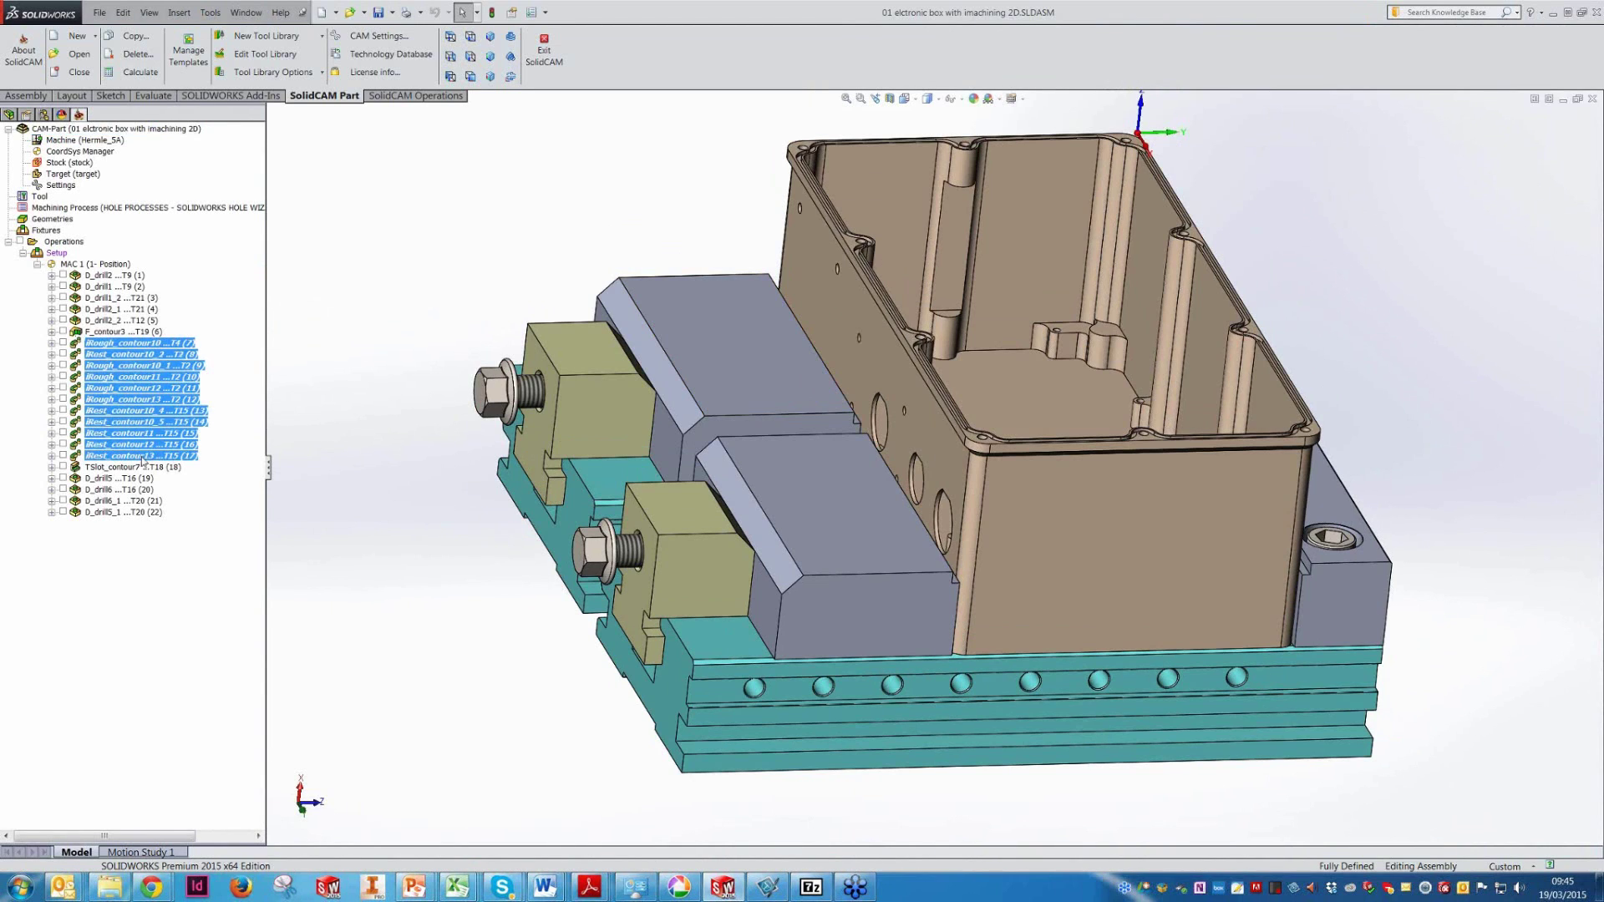
right_click(137, 424)
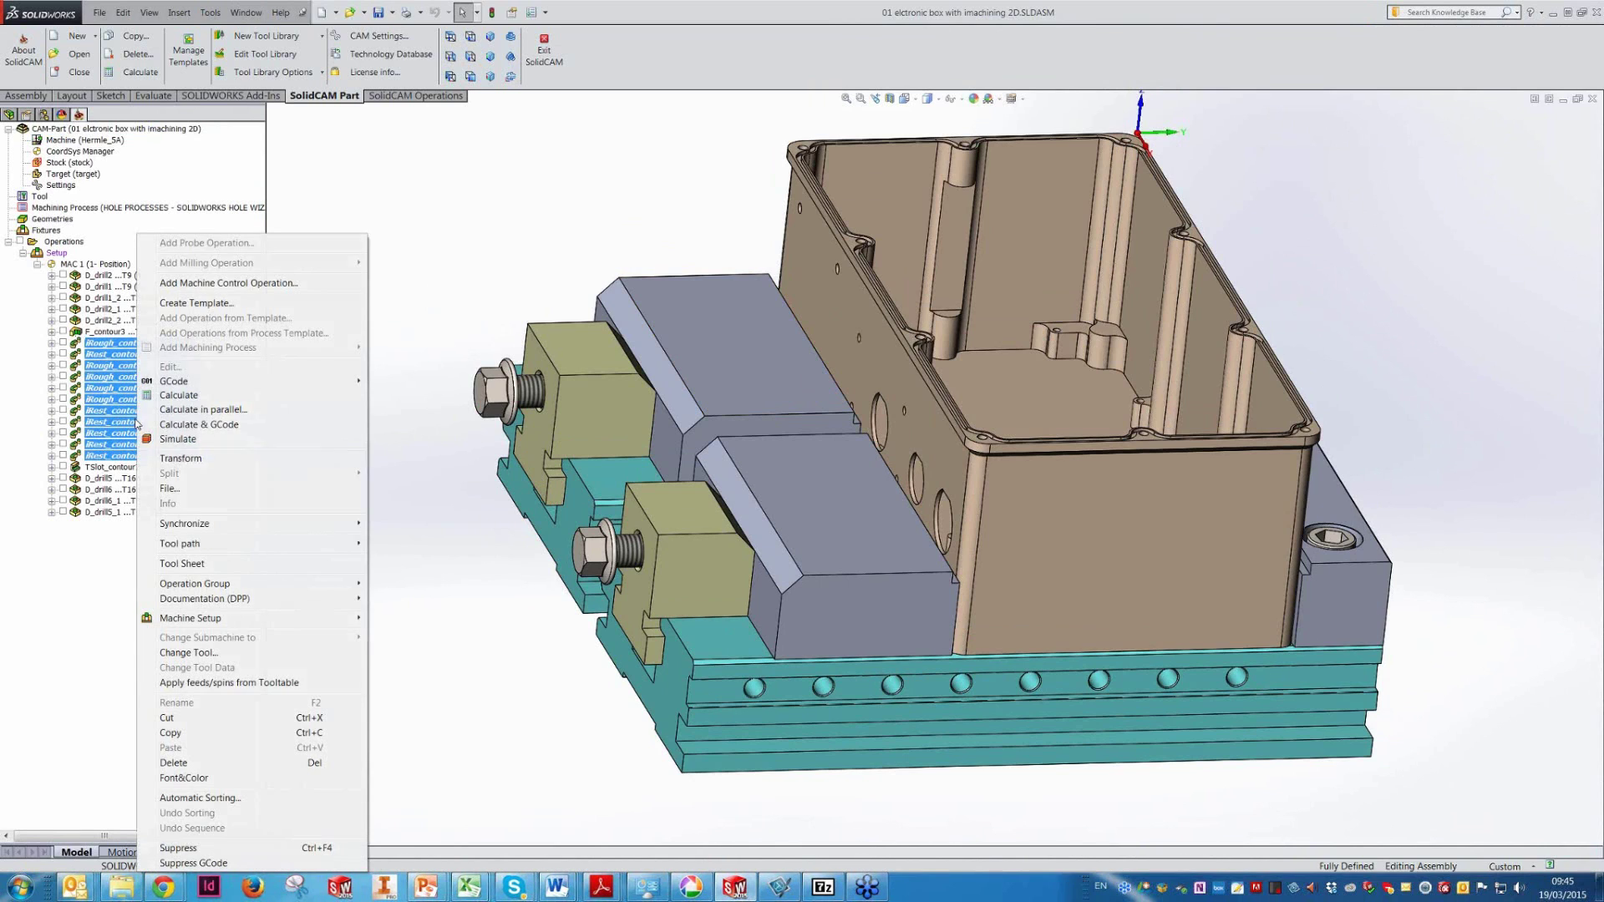
left_click(178, 439)
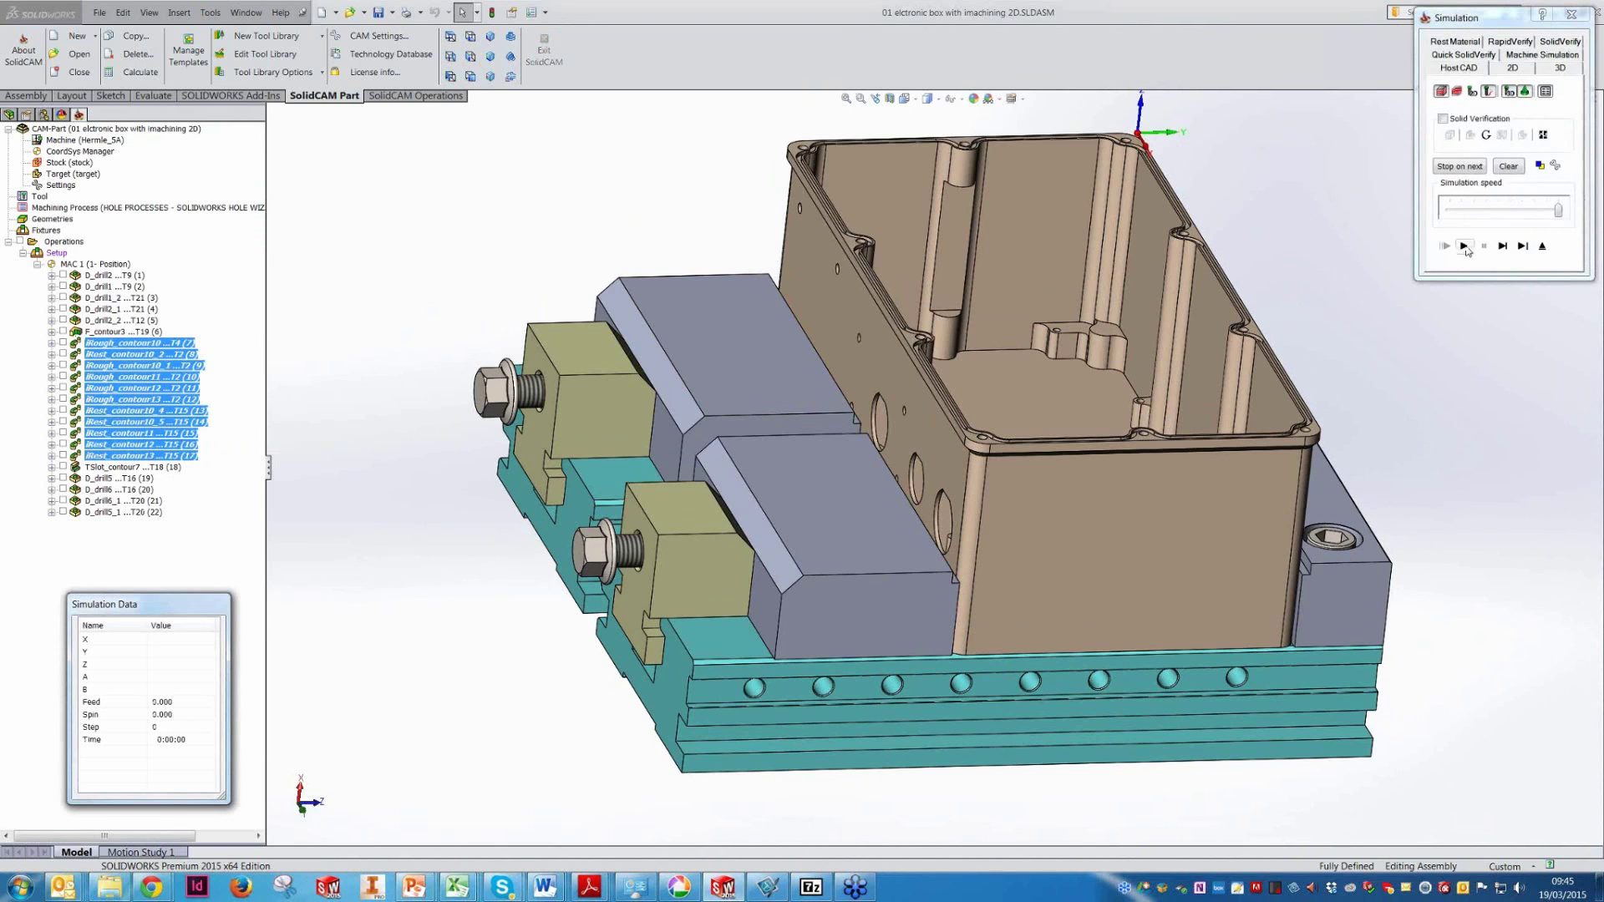
left_click(1464, 246)
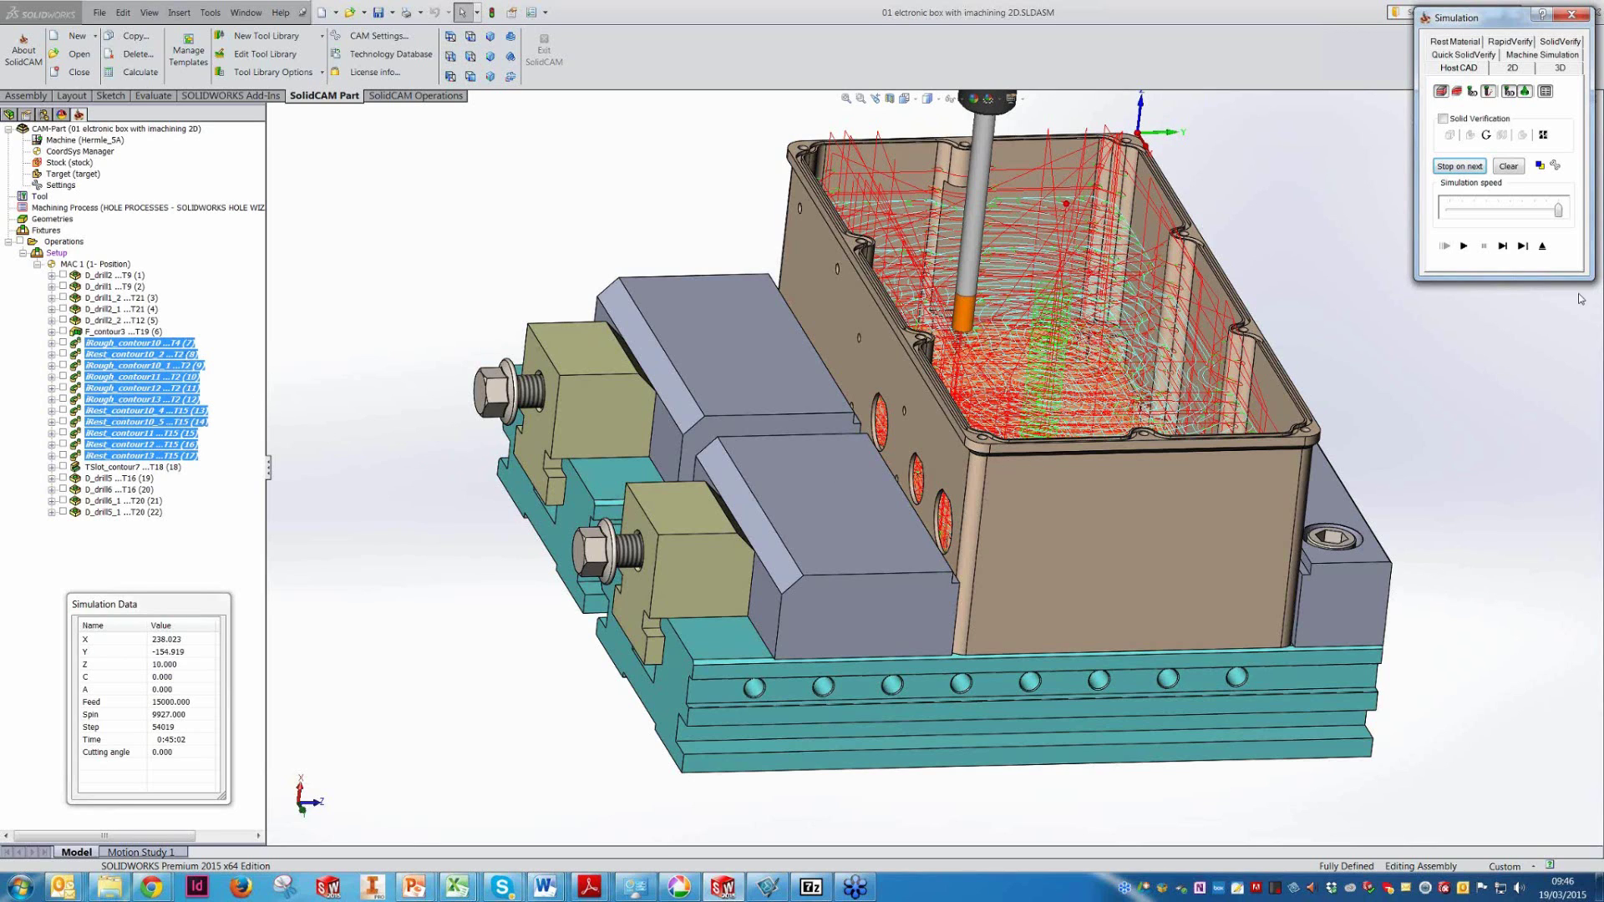
left_click(1543, 248)
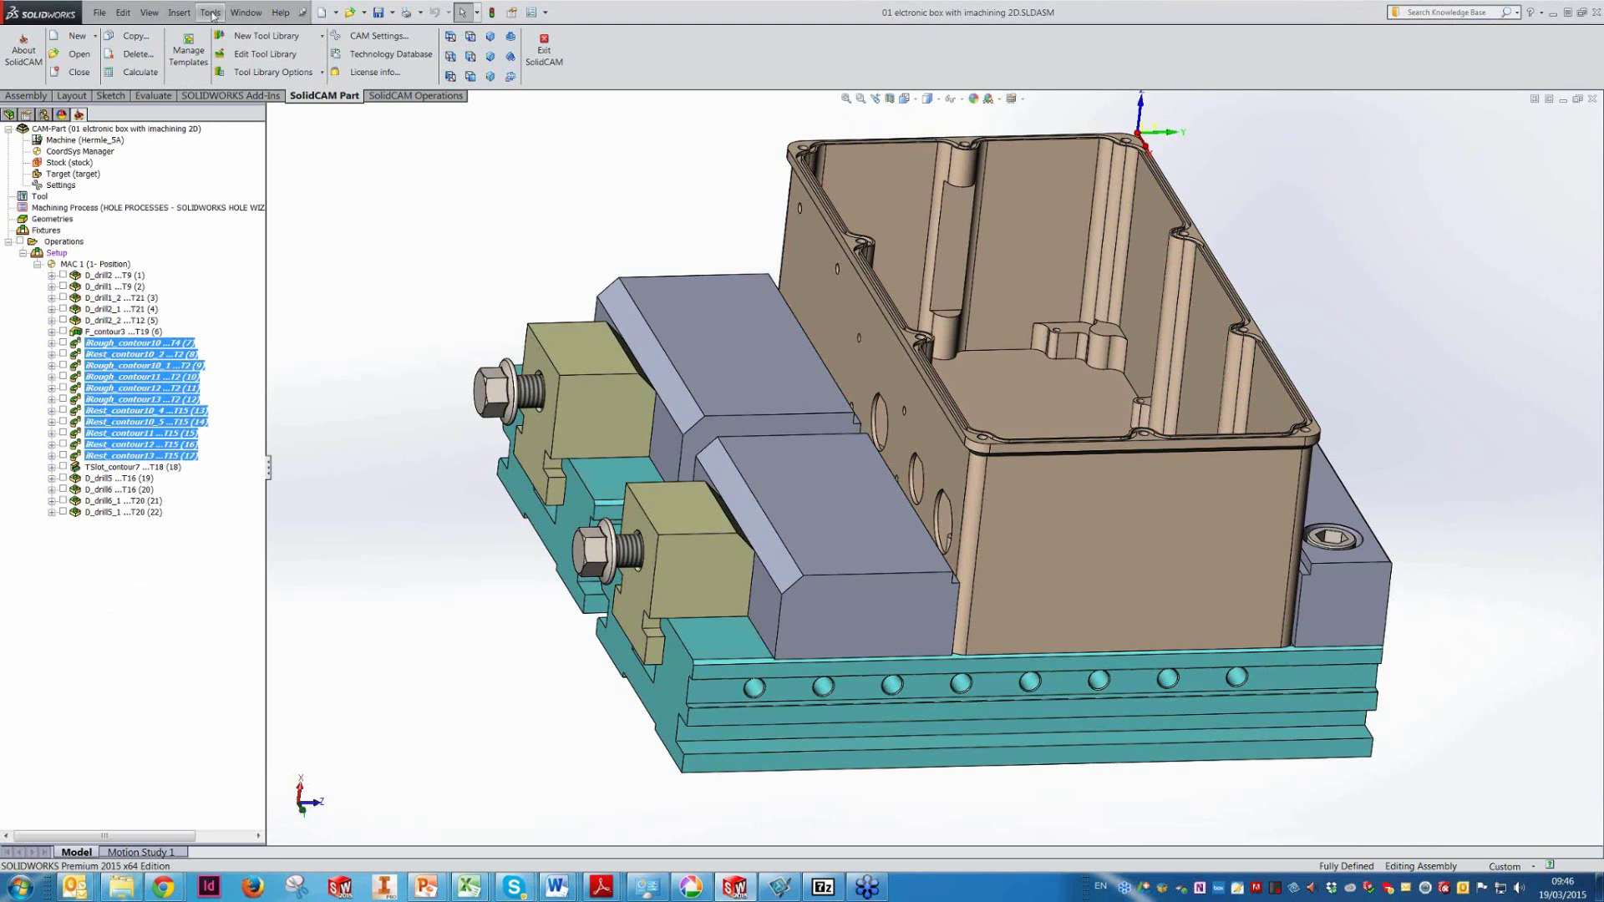
- Open the recent CAM-Part 02 elctronic-box-with imachining 3D
left_click(210, 12)
mouse_move(251, 66)
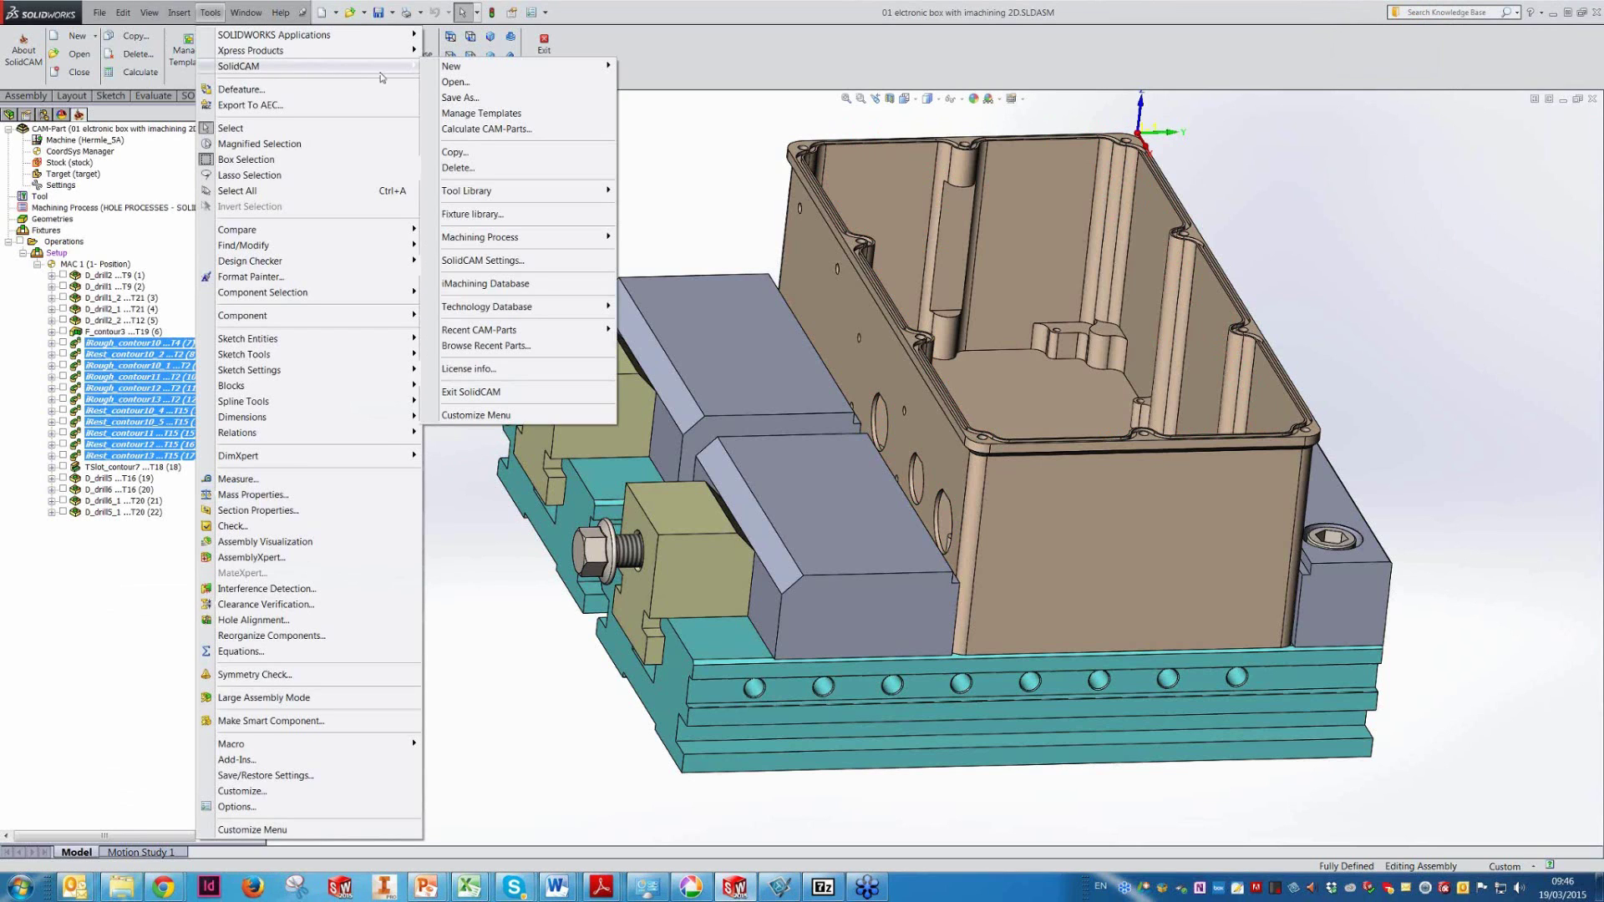
mouse_move(528, 334)
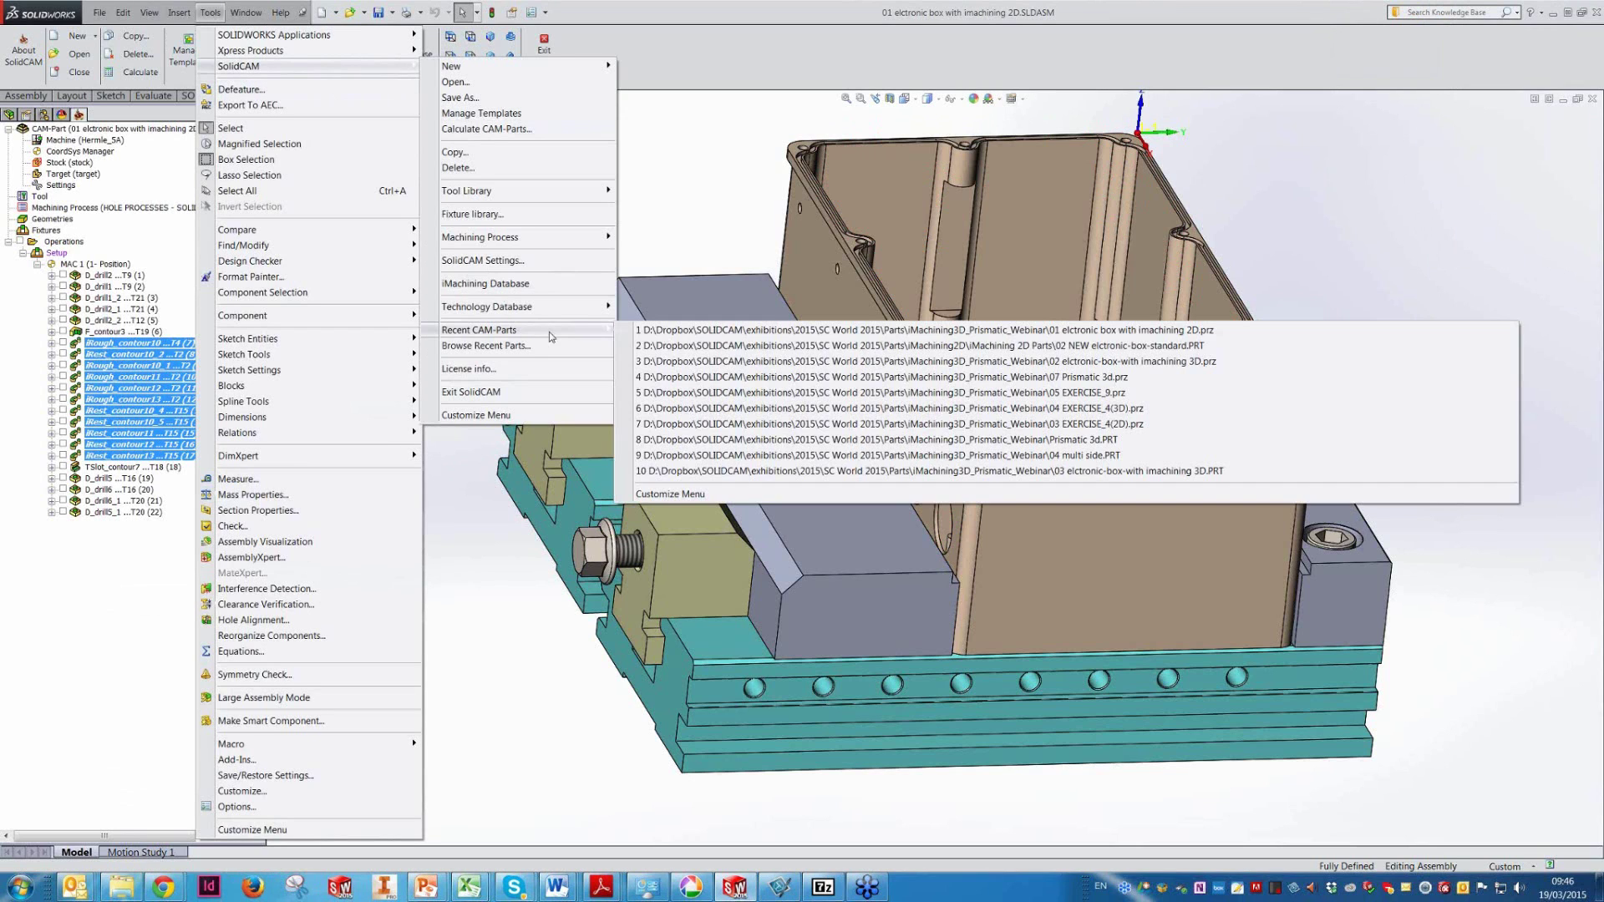
left_click(709, 368)
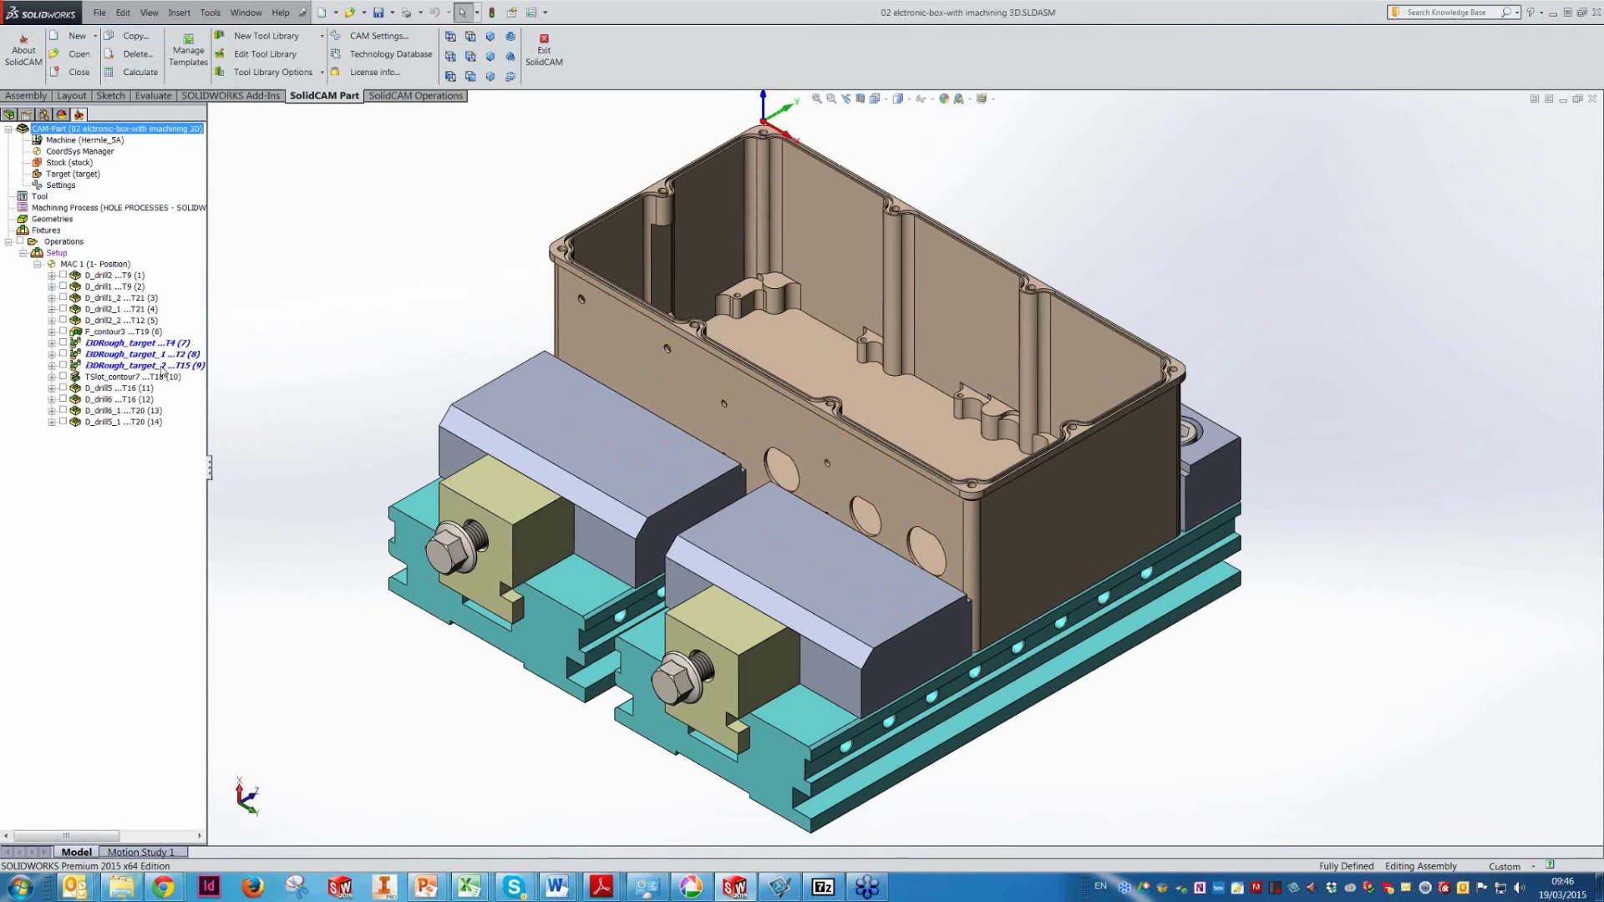
- Run the toolpath simulation of the three i3DRough_target operations, 7 through 9
left_click(160, 344)
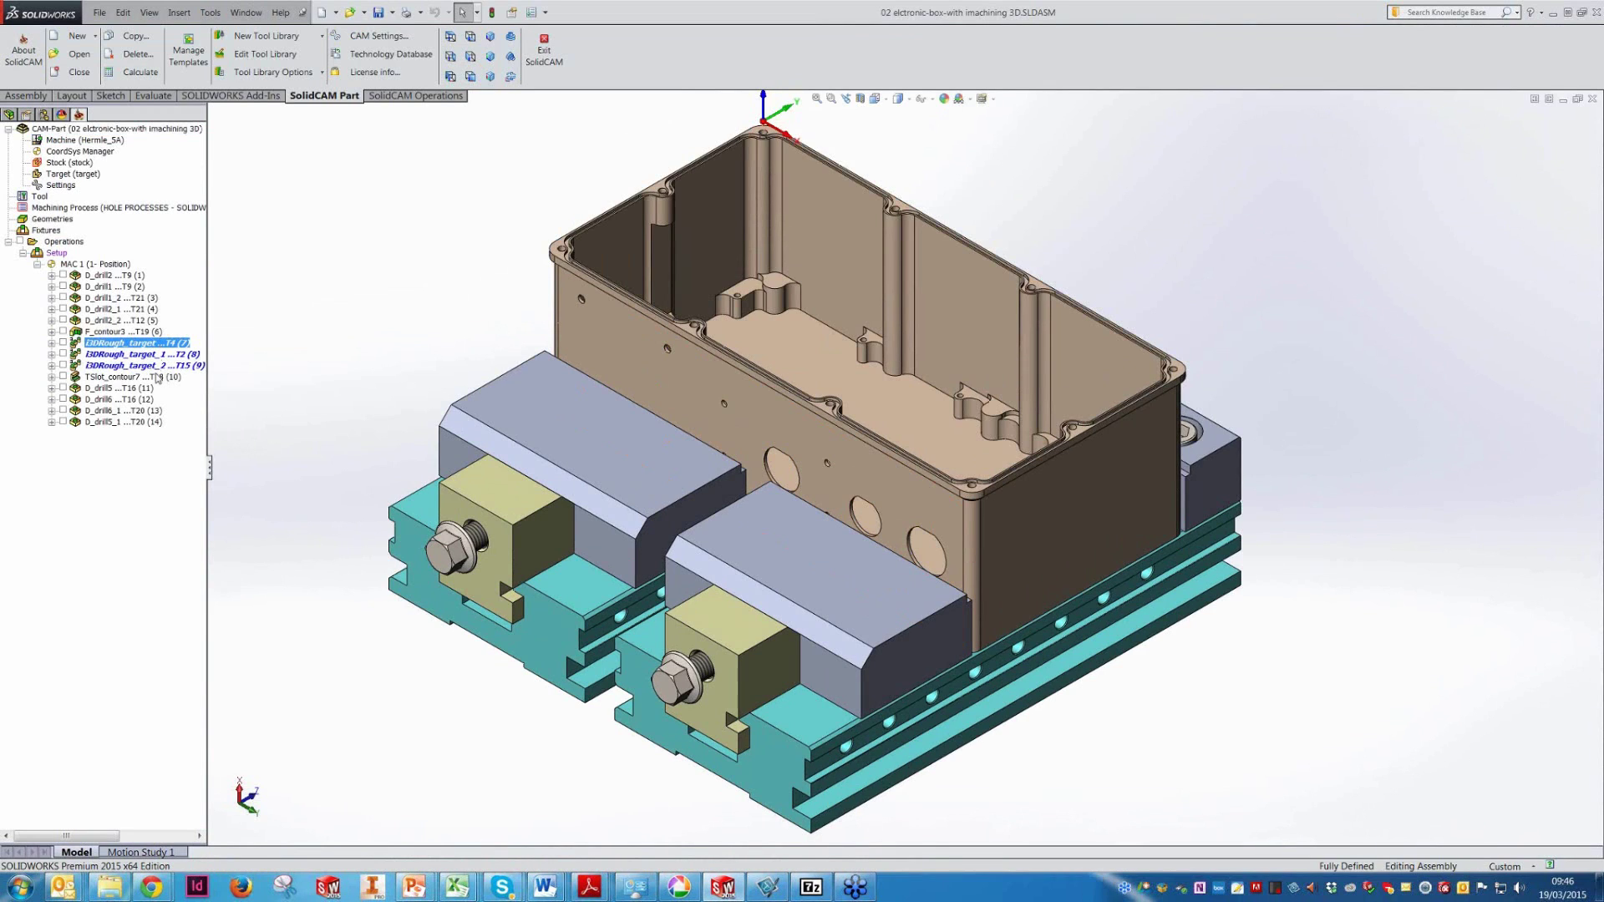
left_click(160, 367, "shift")
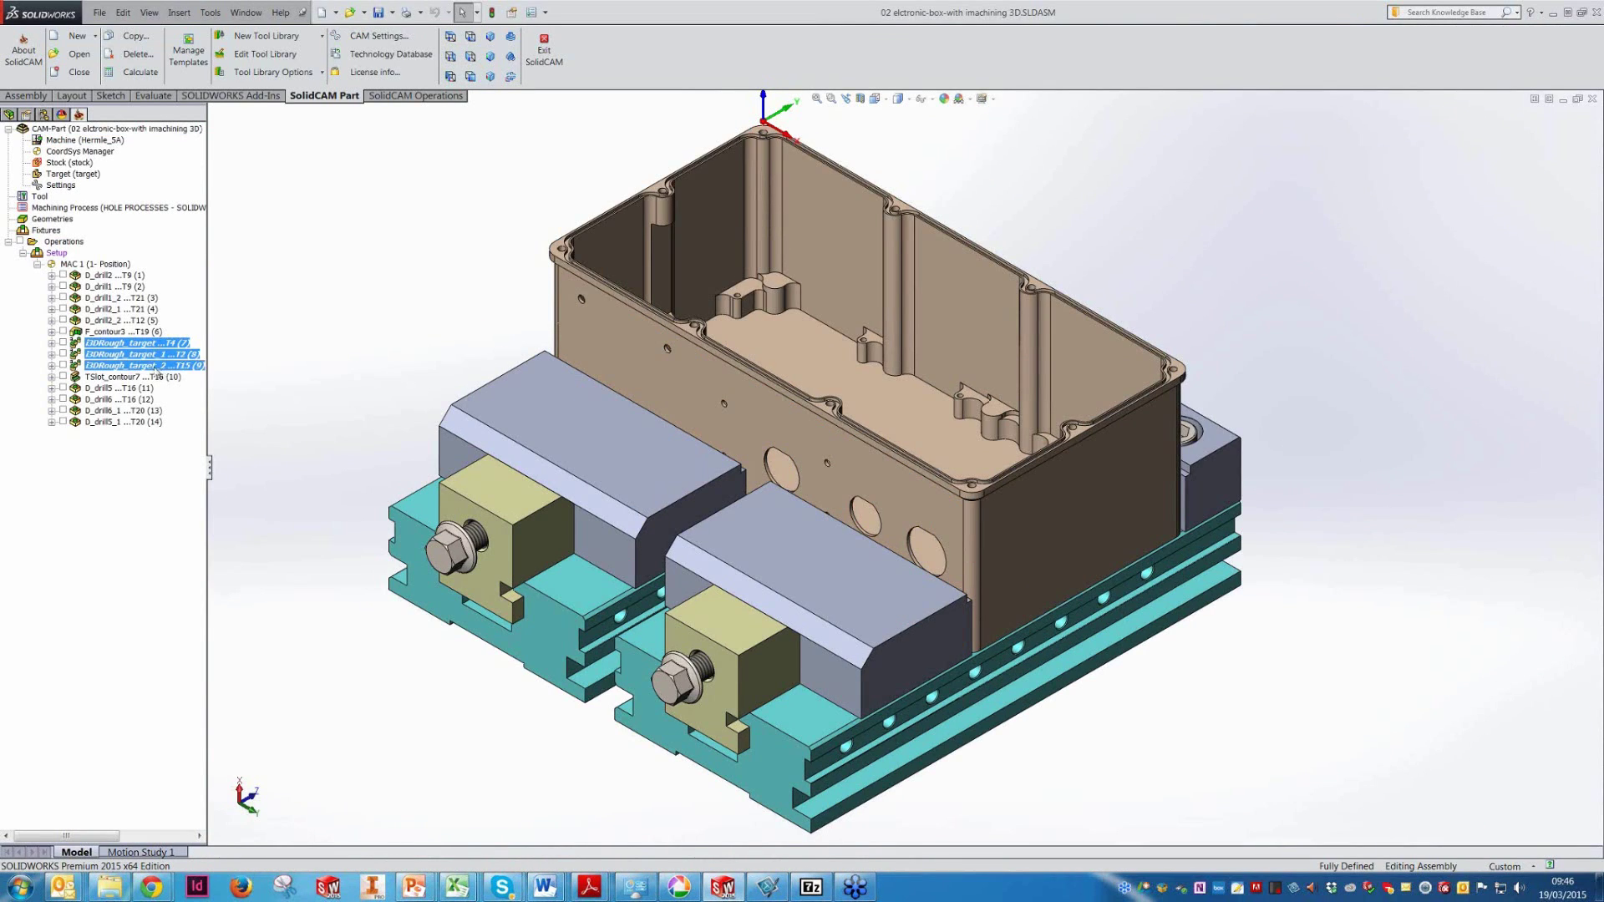
right_click(145, 358)
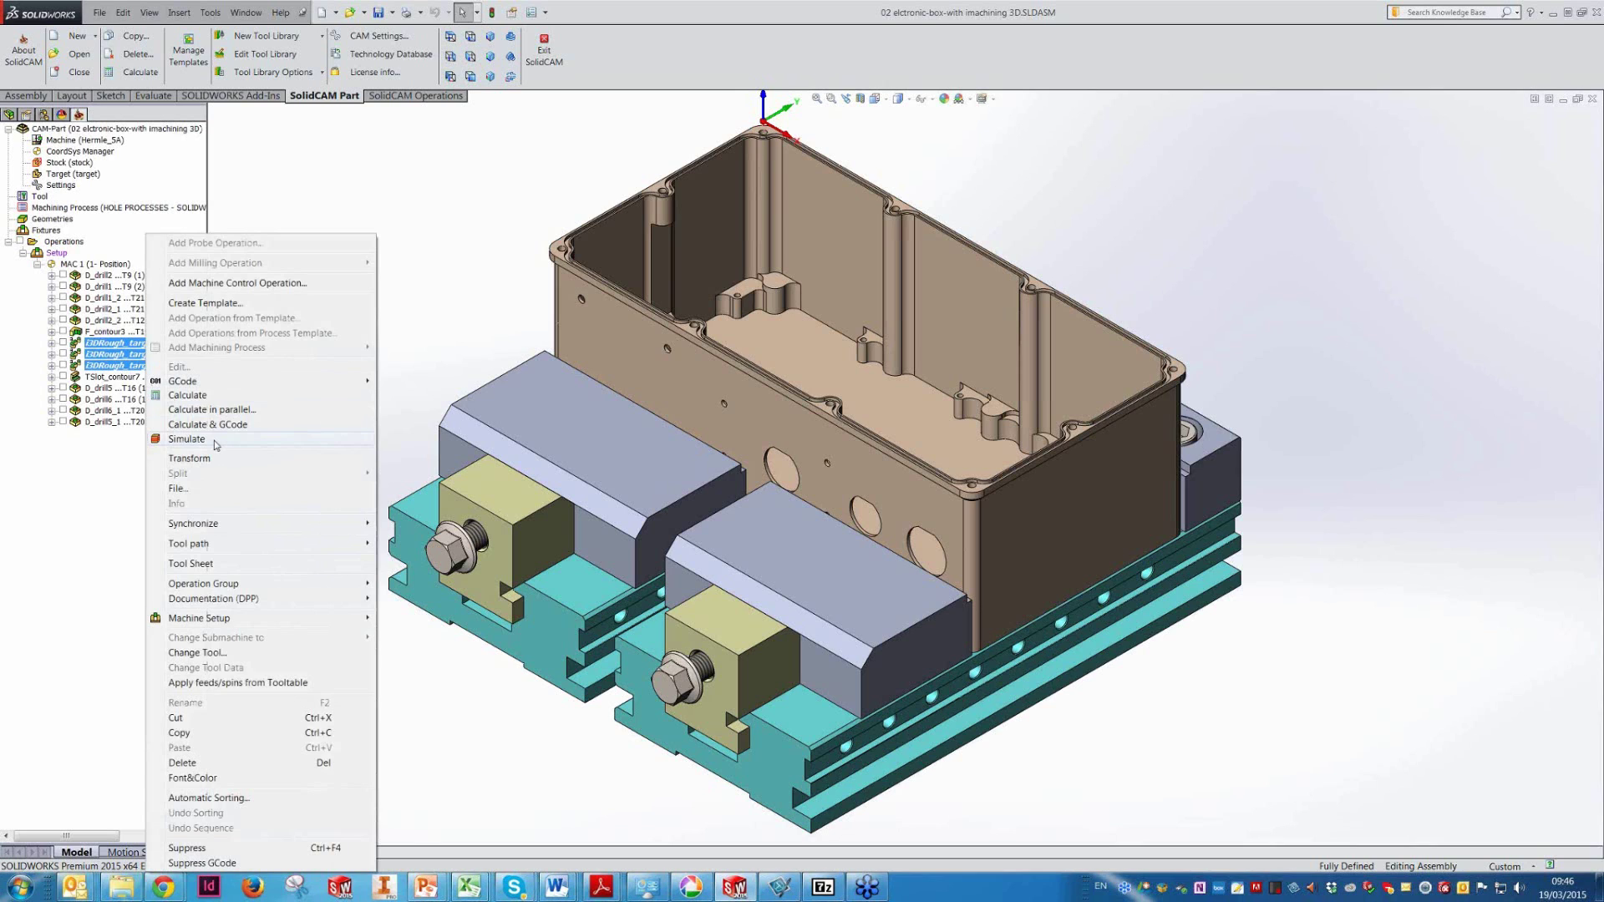
left_click(187, 439)
left_click(1463, 245)
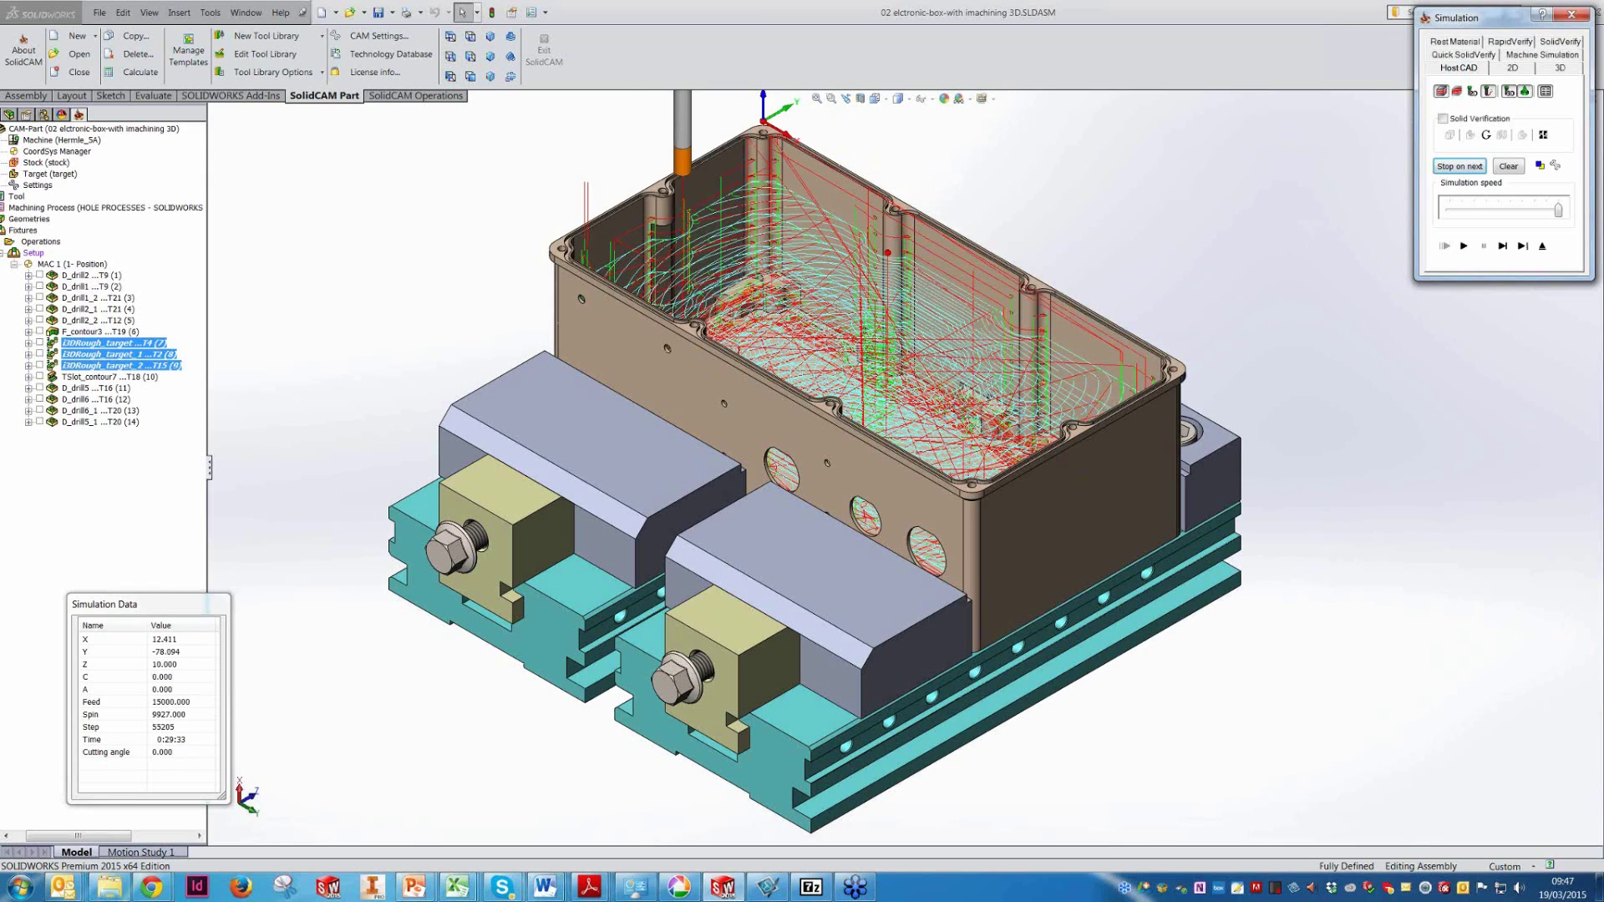
- Switch to the SolidCAM iMachining time comparison workbook in Excel and compare the aluminum part's batch size, cutting times, operation and tool counts, and savings
mouse_move(452, 890)
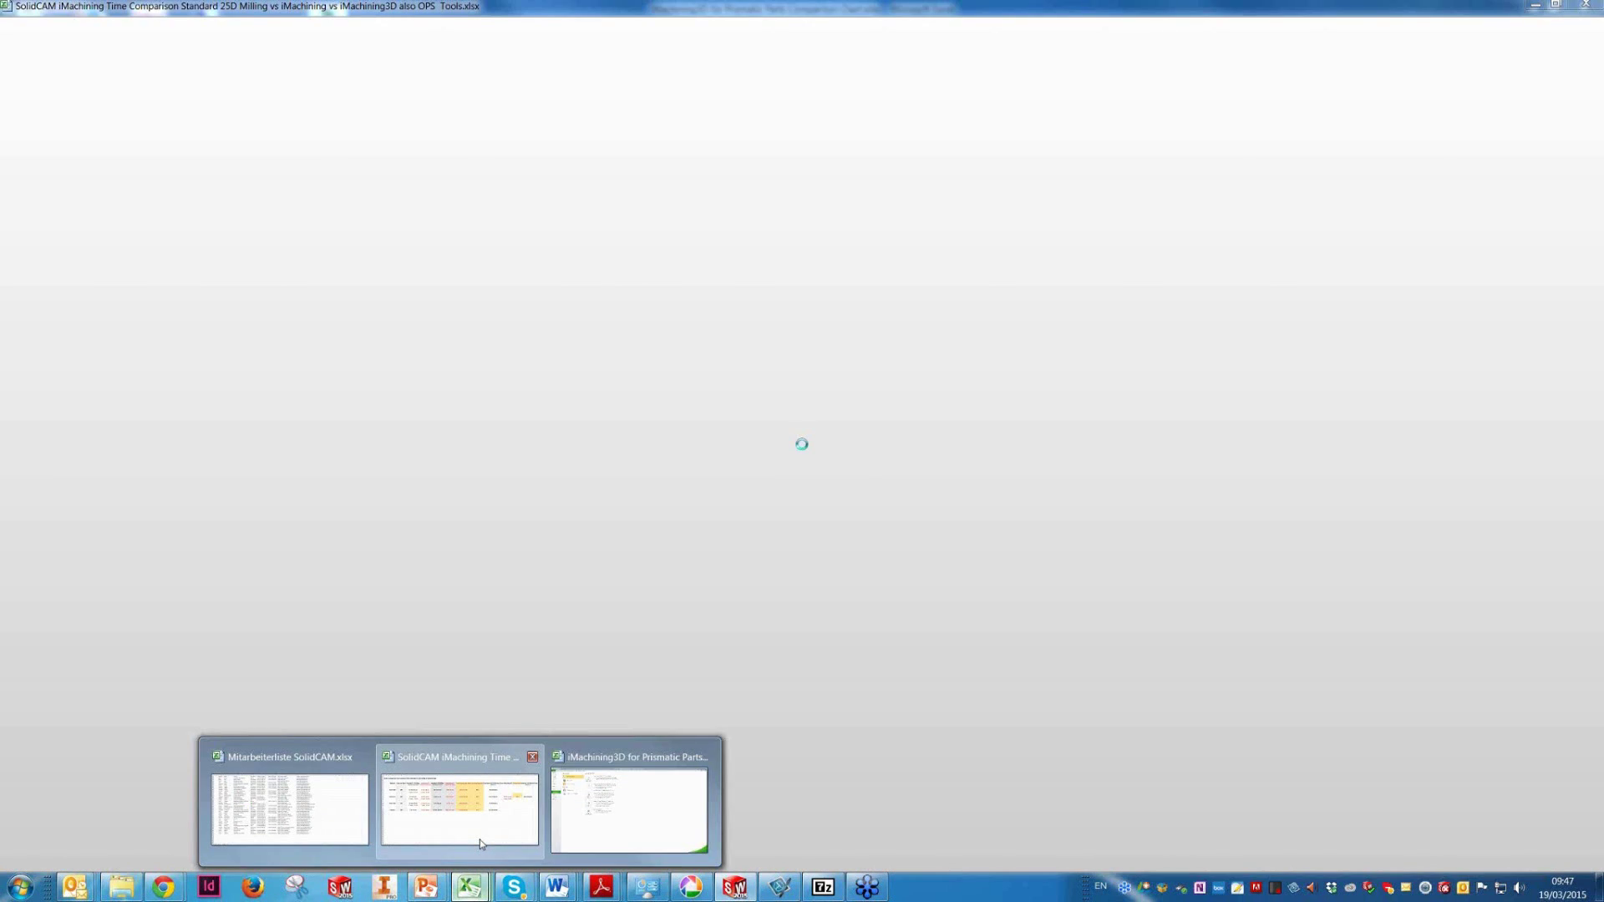
left_click(479, 840)
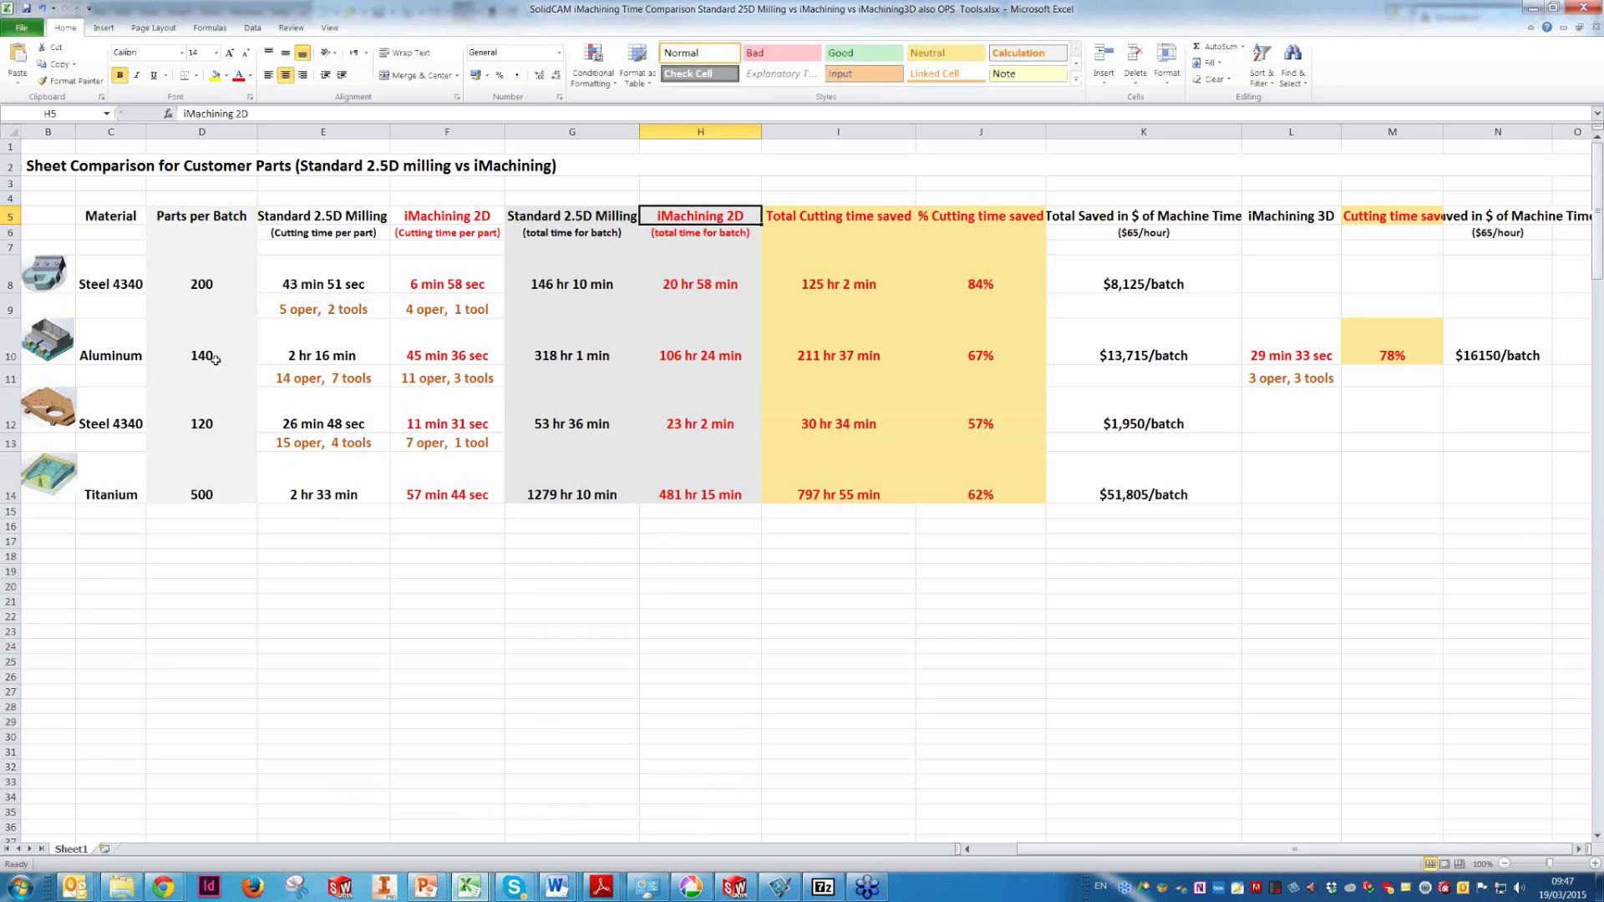
left_click(218, 356)
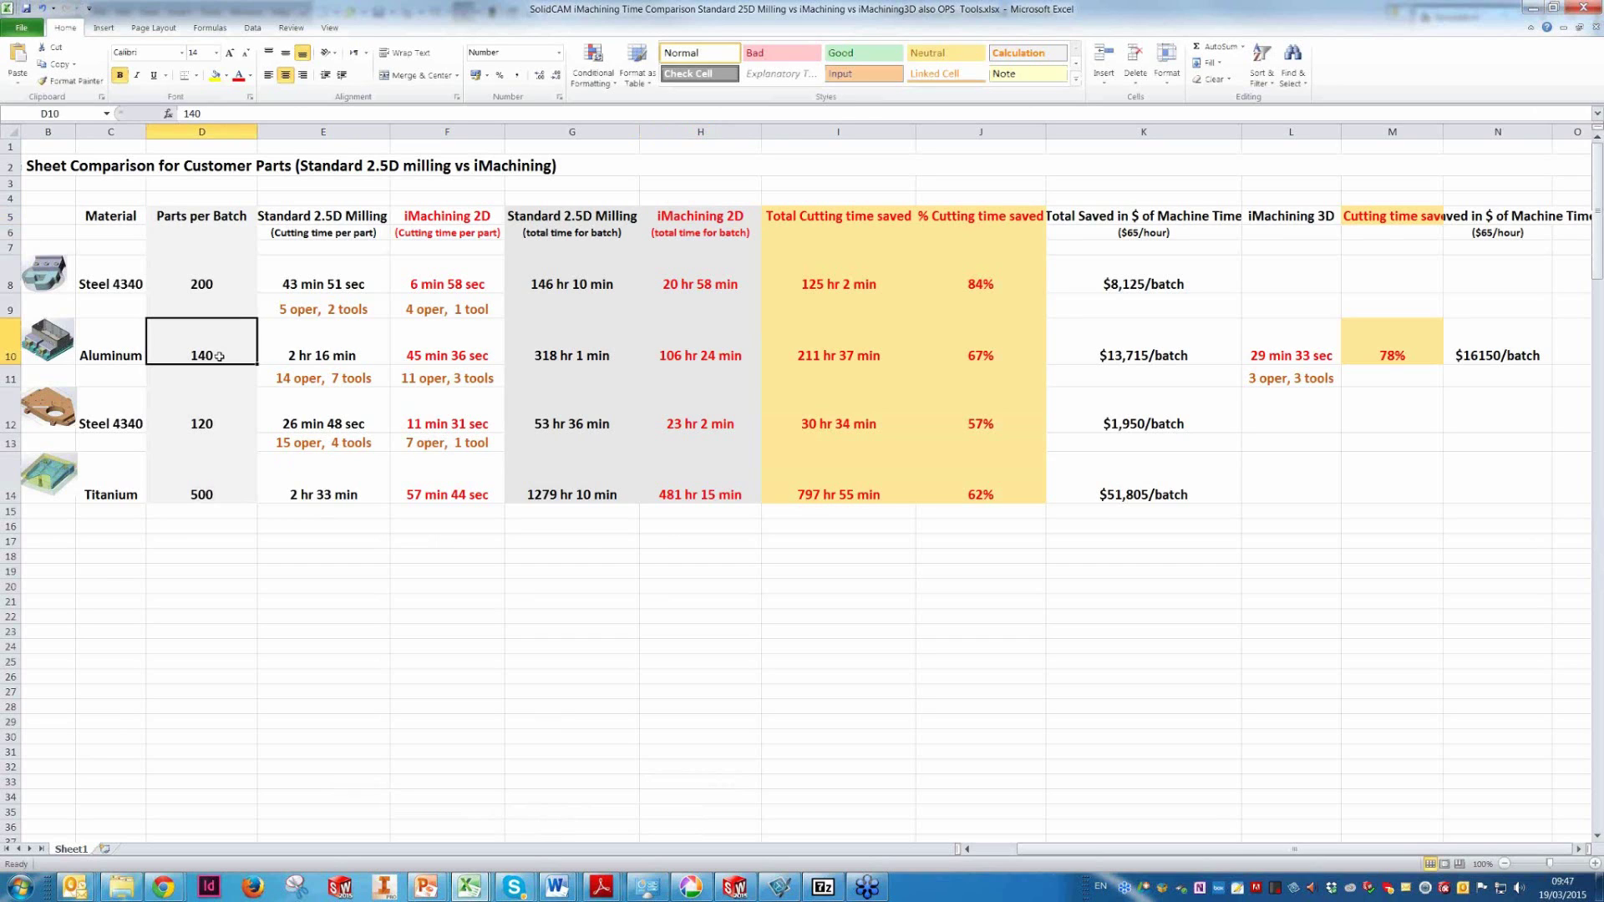
left_click(359, 357)
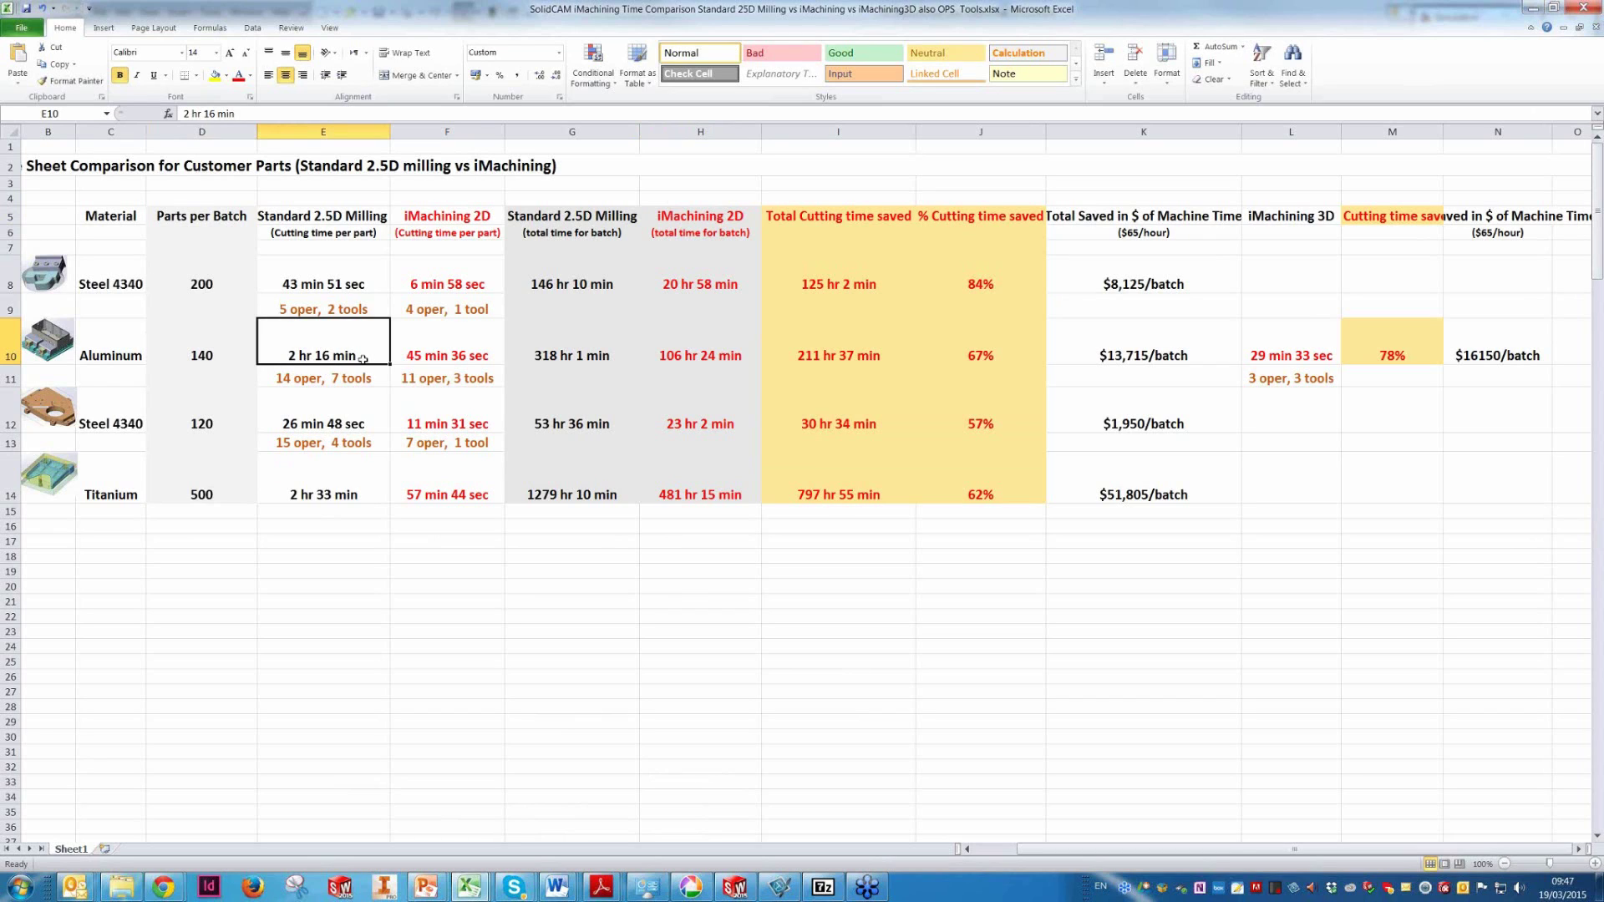
left_click(311, 382)
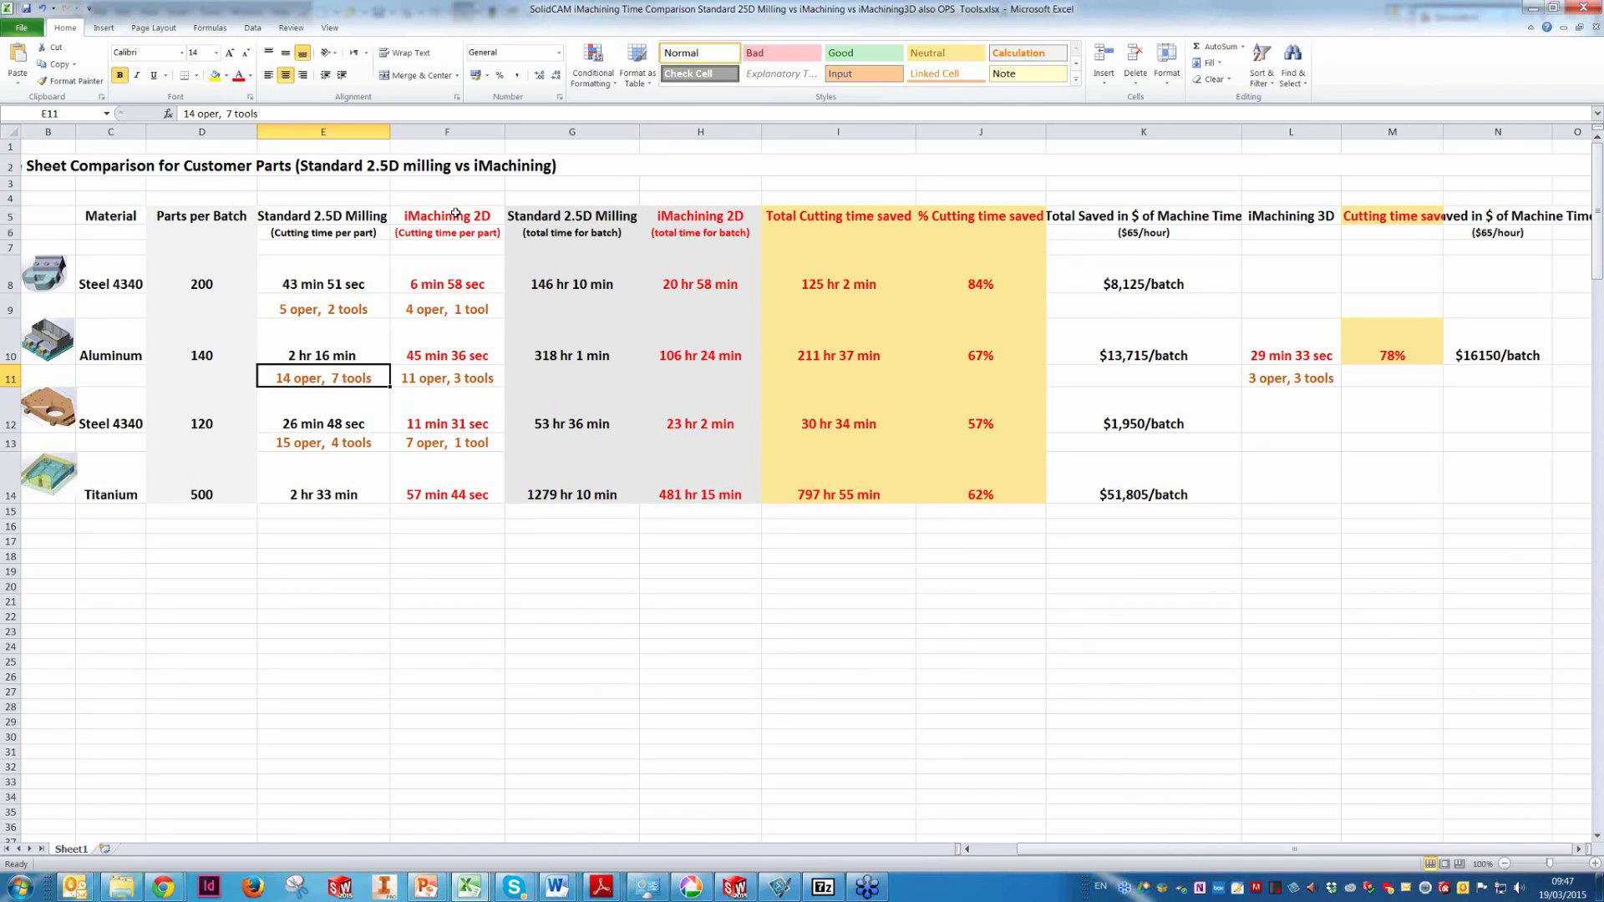
left_click(458, 358)
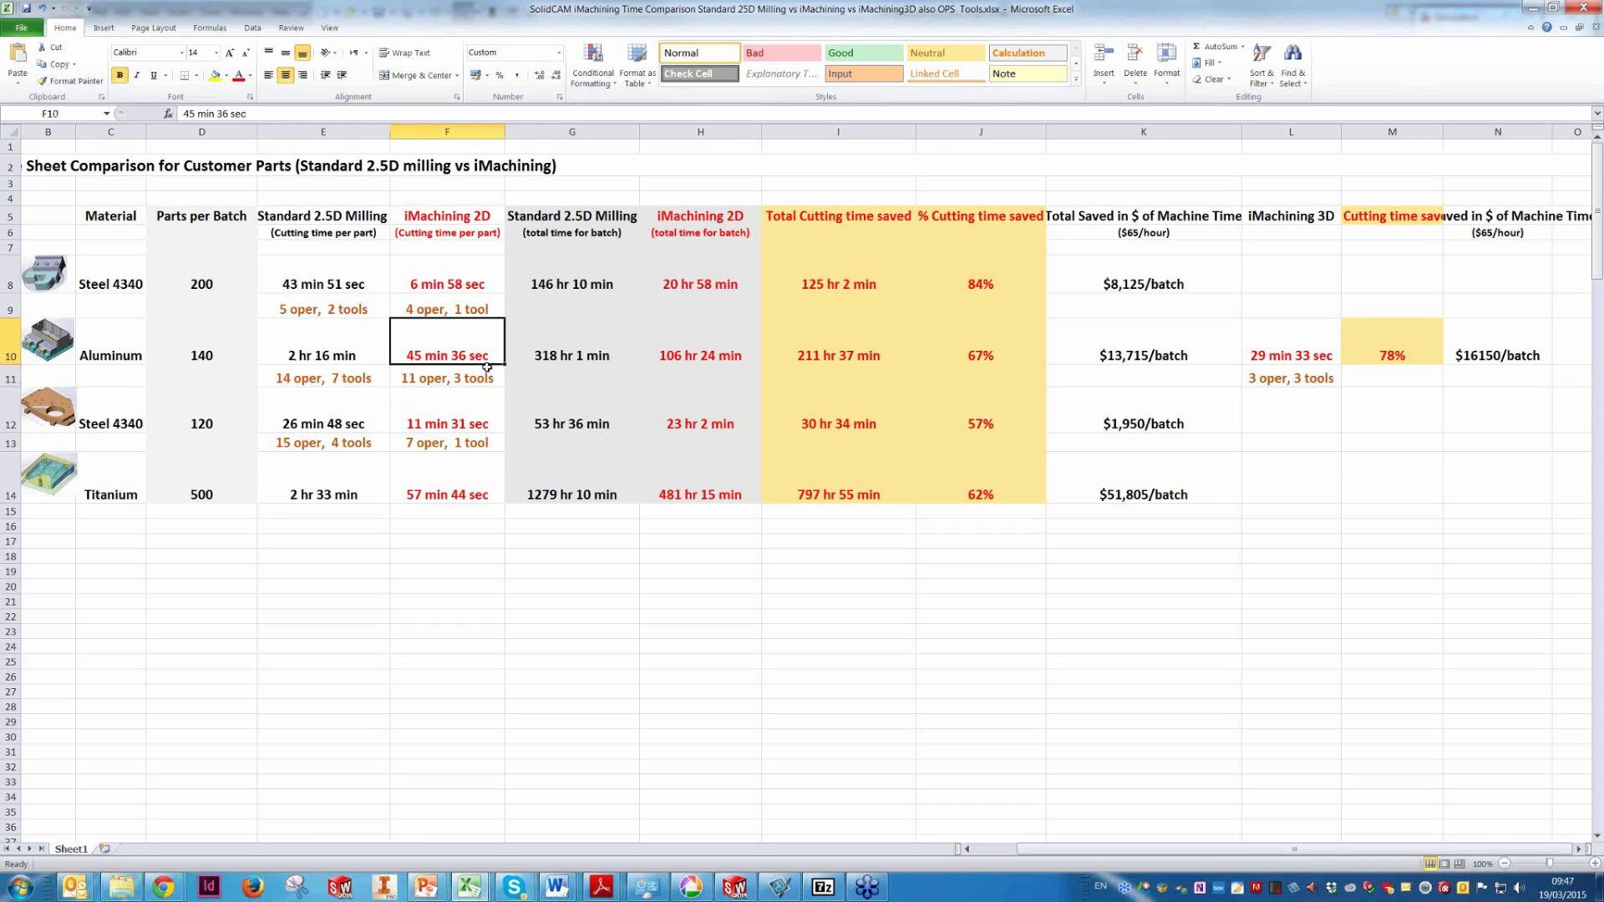
left_click(447, 380)
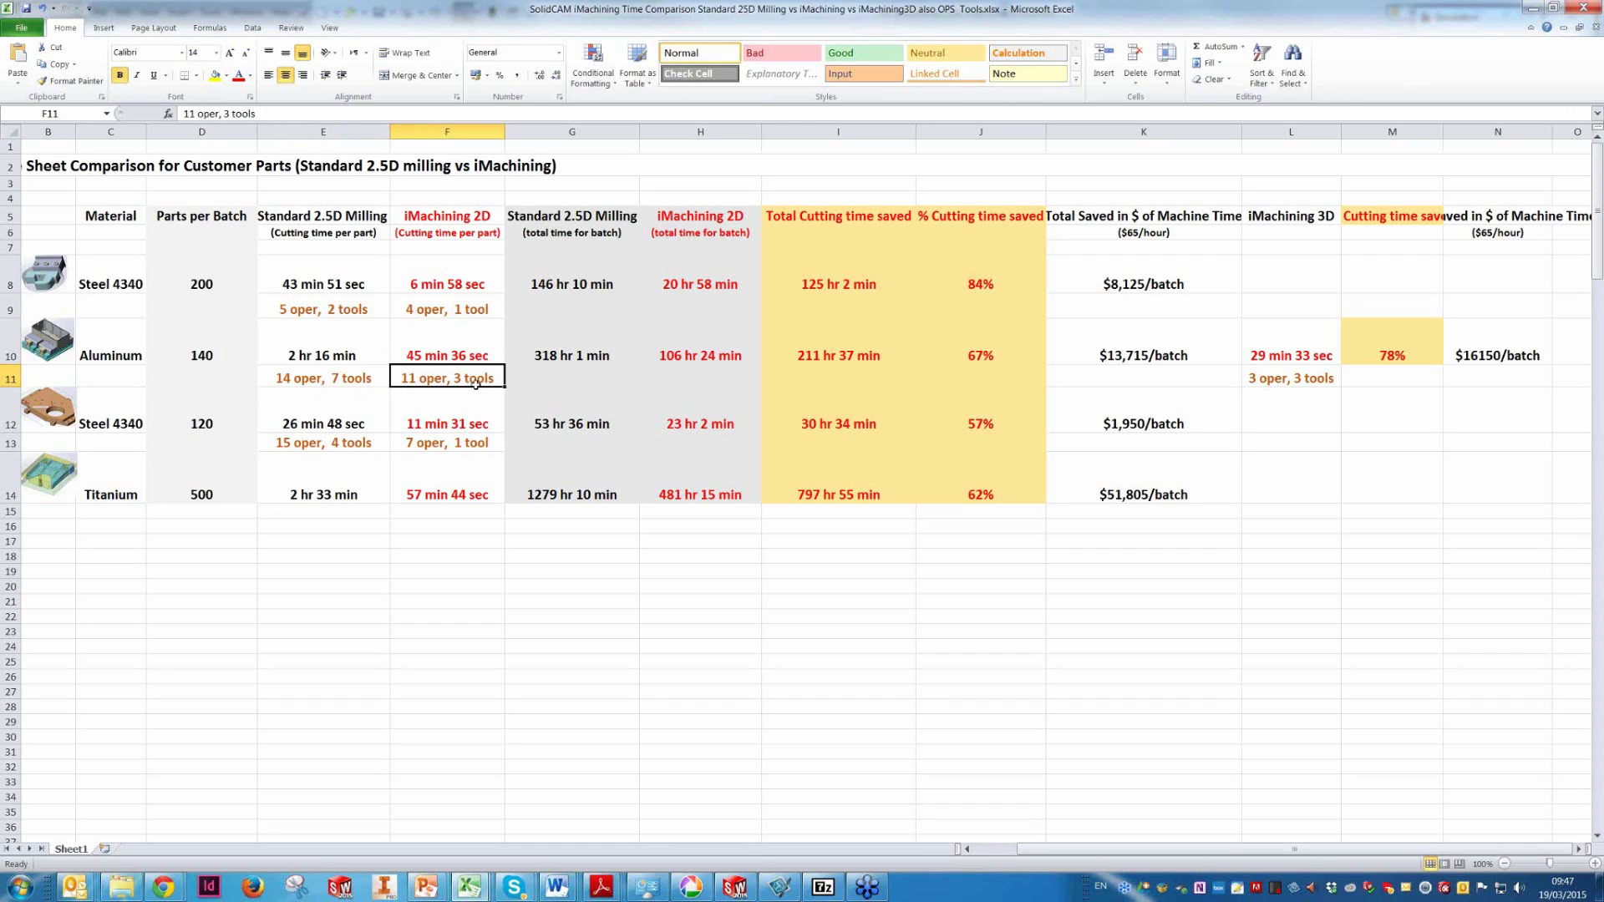
left_click(989, 357)
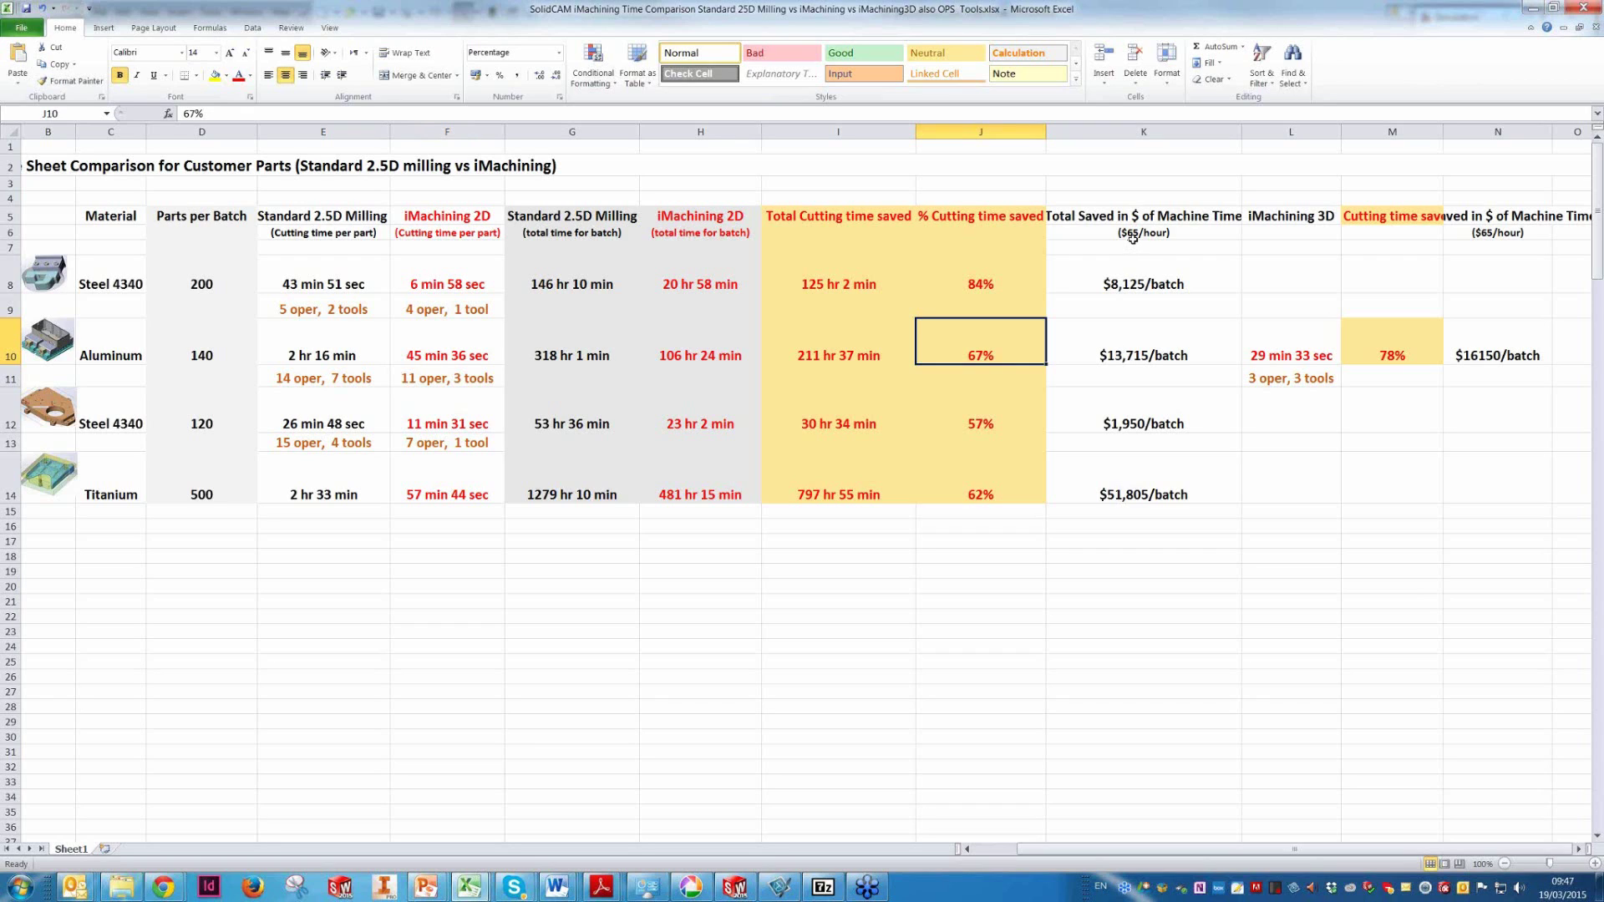
left_click(1156, 355)
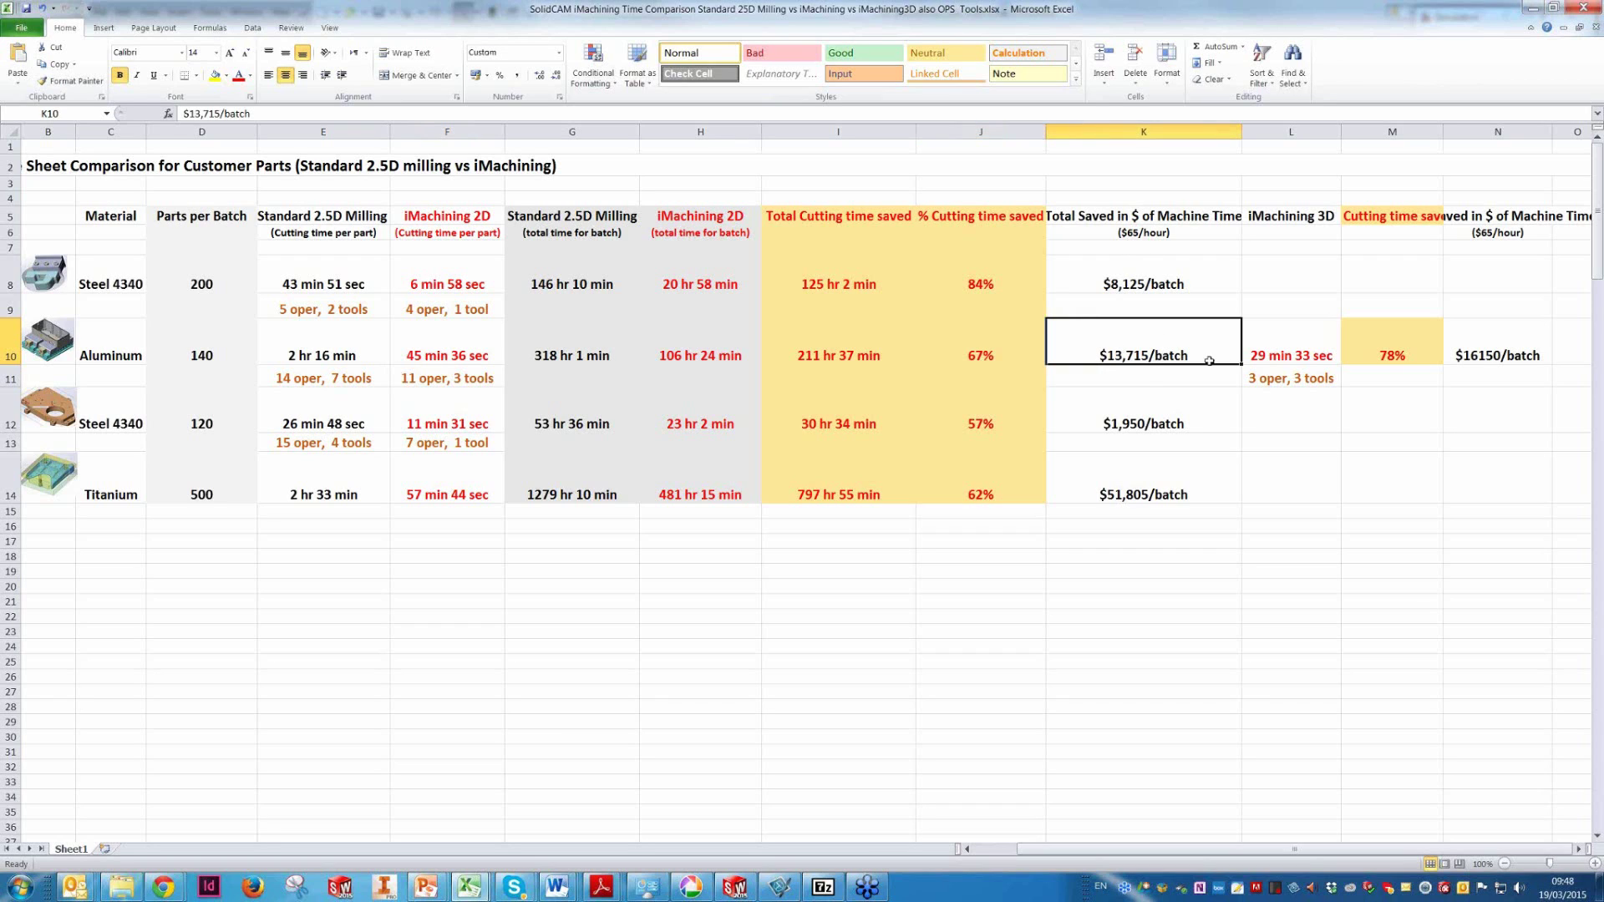
left_click(1299, 361)
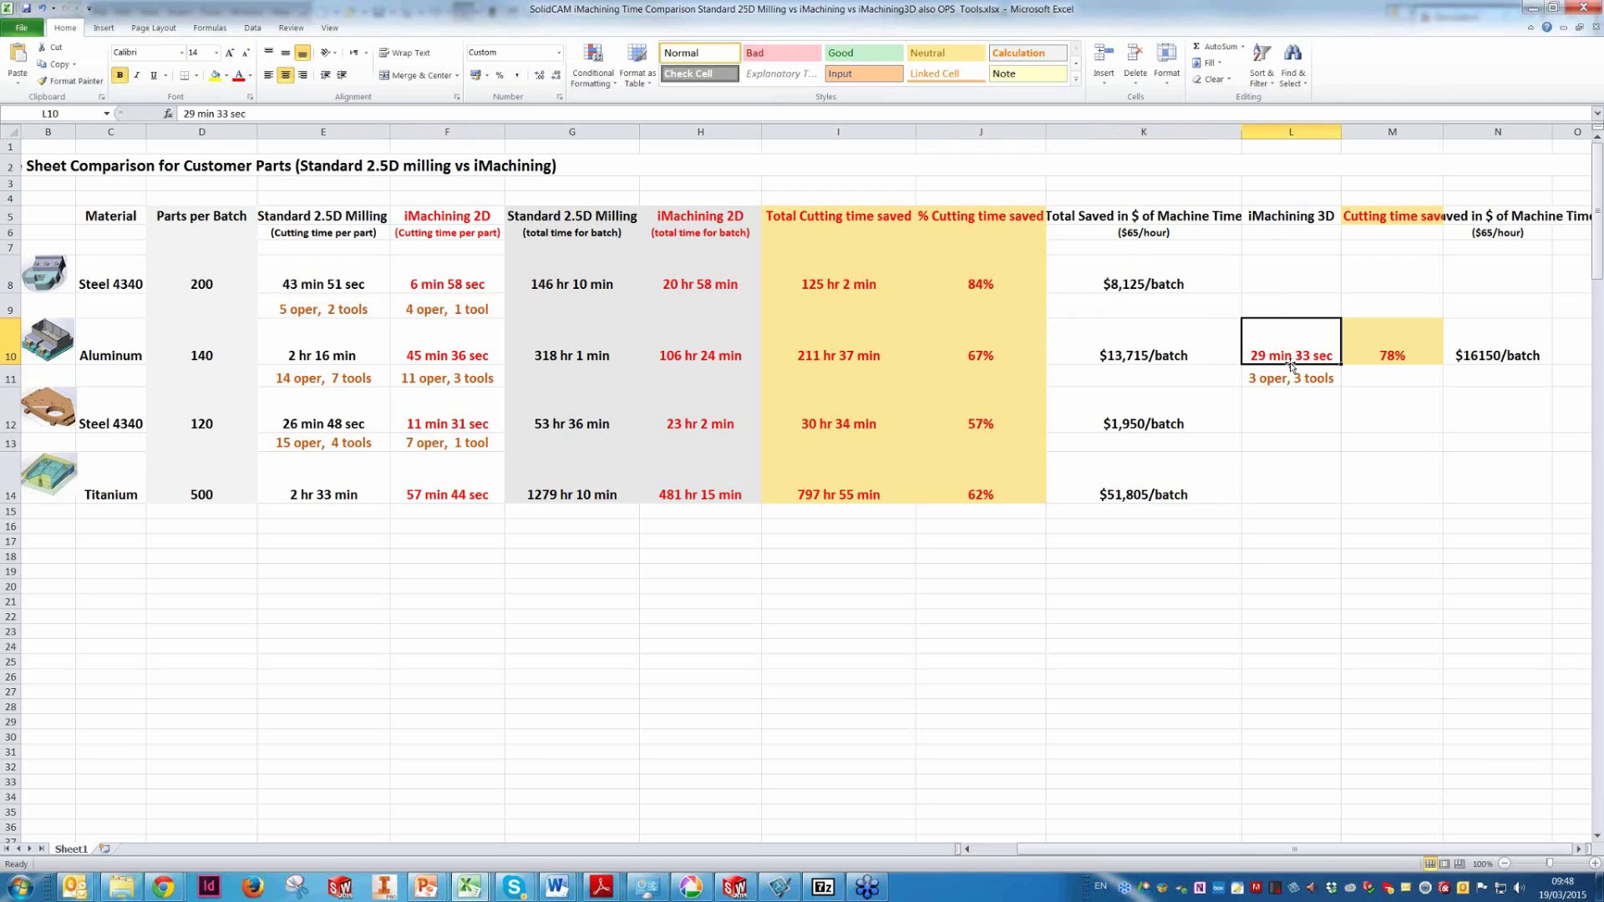
left_click(431, 360)
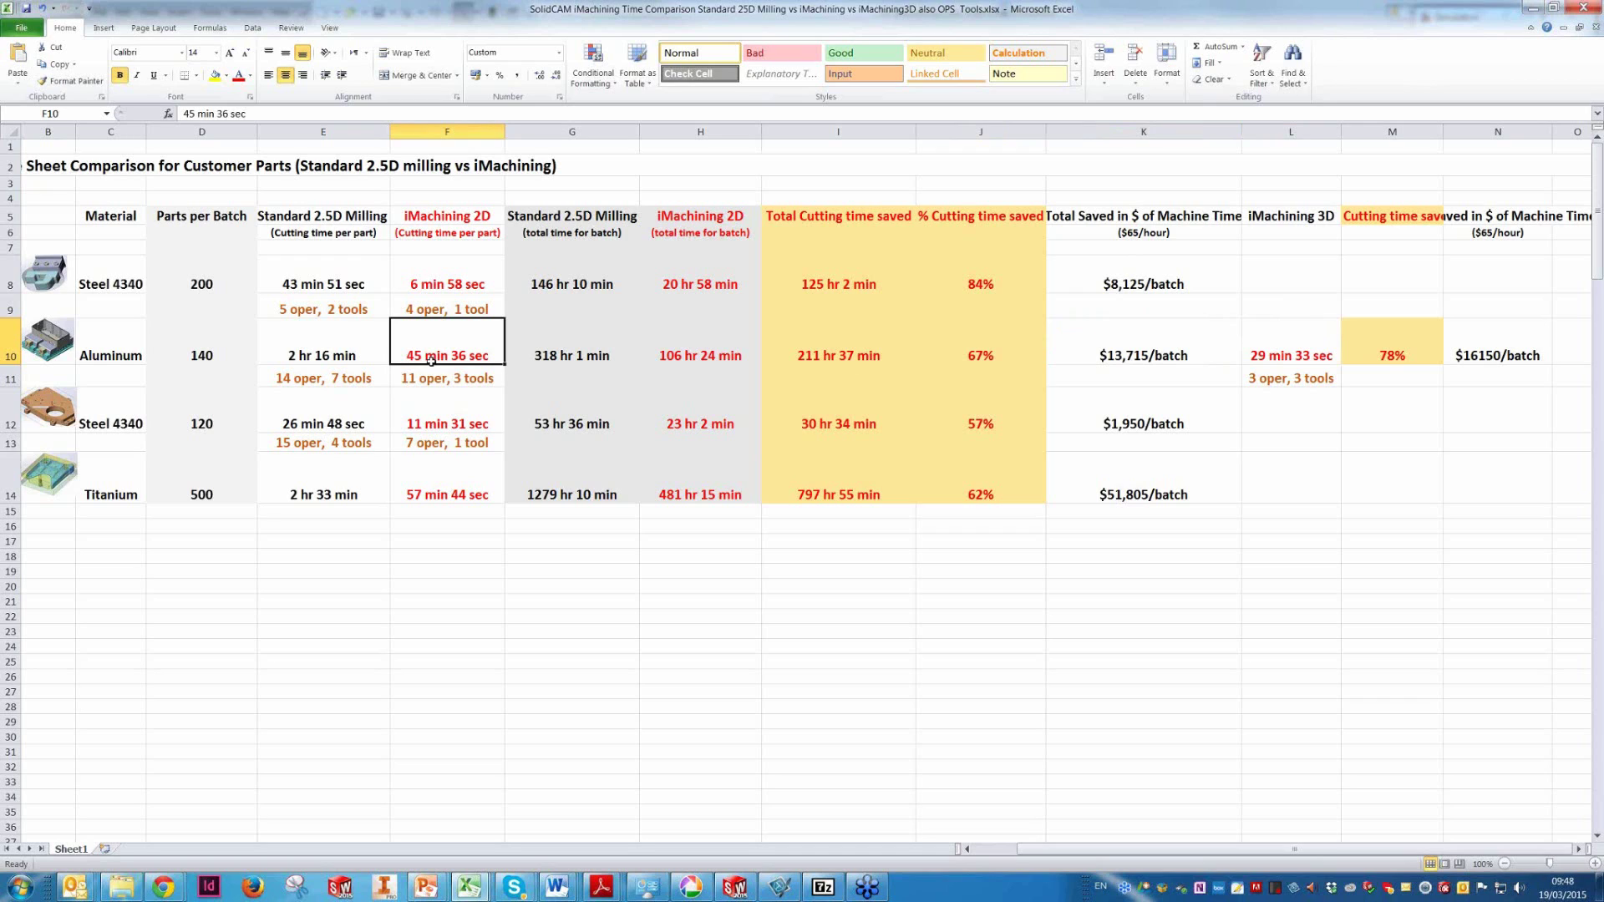
- Compare the aluminum part's iMachining 3D cutting time, operation and tool counts with iMachining 2D, and check the iMachining 3D percentage of time saved
left_click(1293, 358)
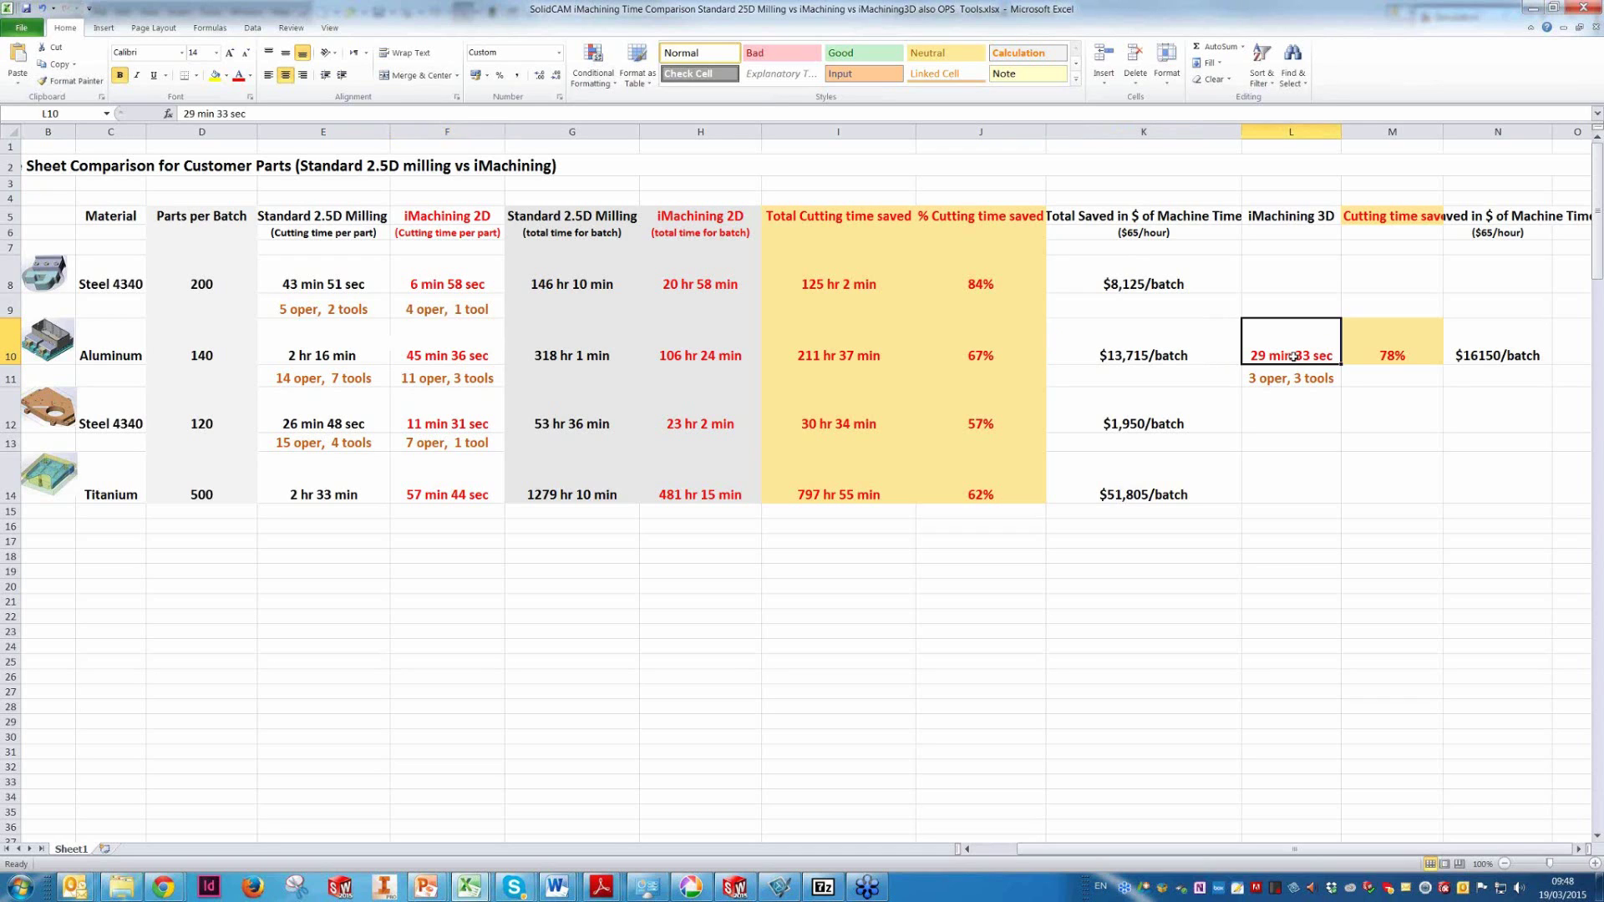
left_click(449, 384)
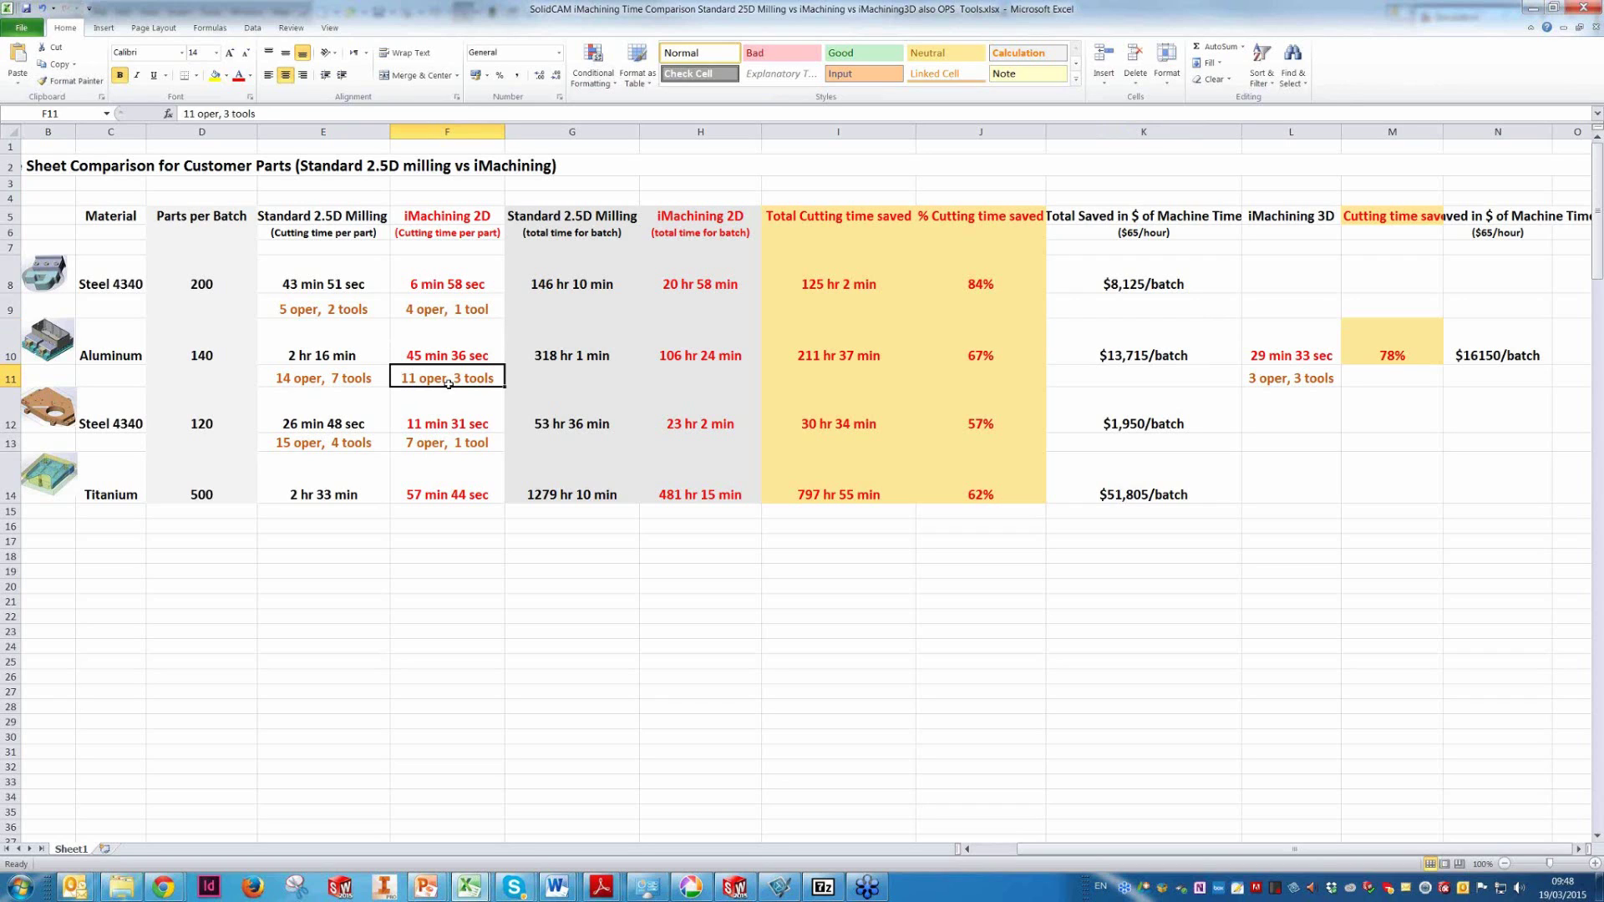
left_click(1271, 381)
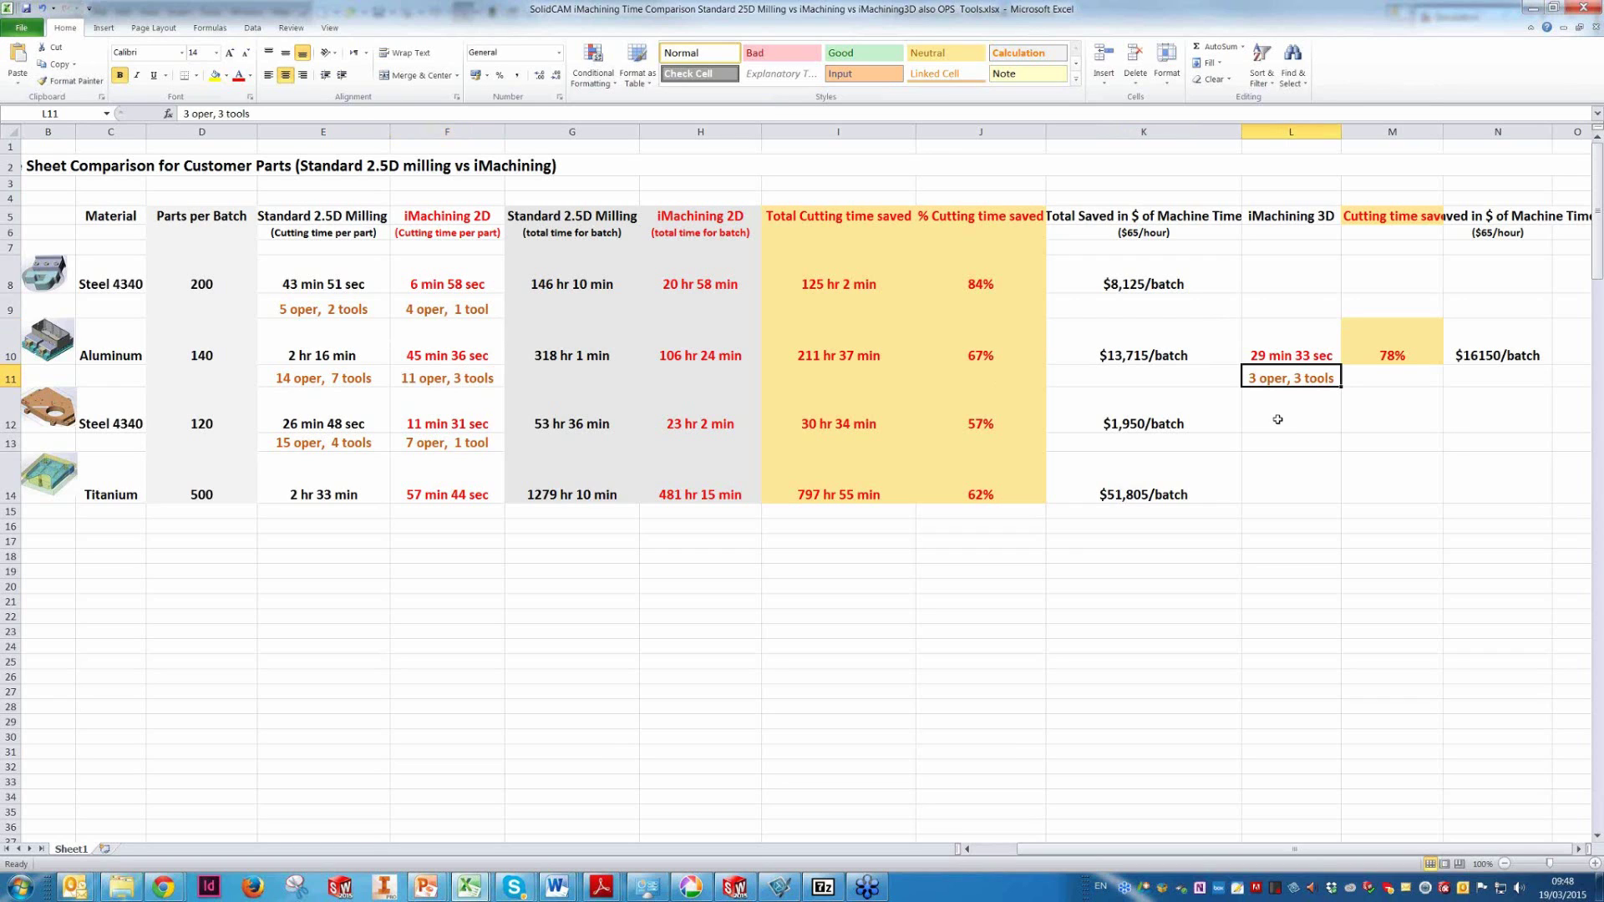
left_click(1407, 359)
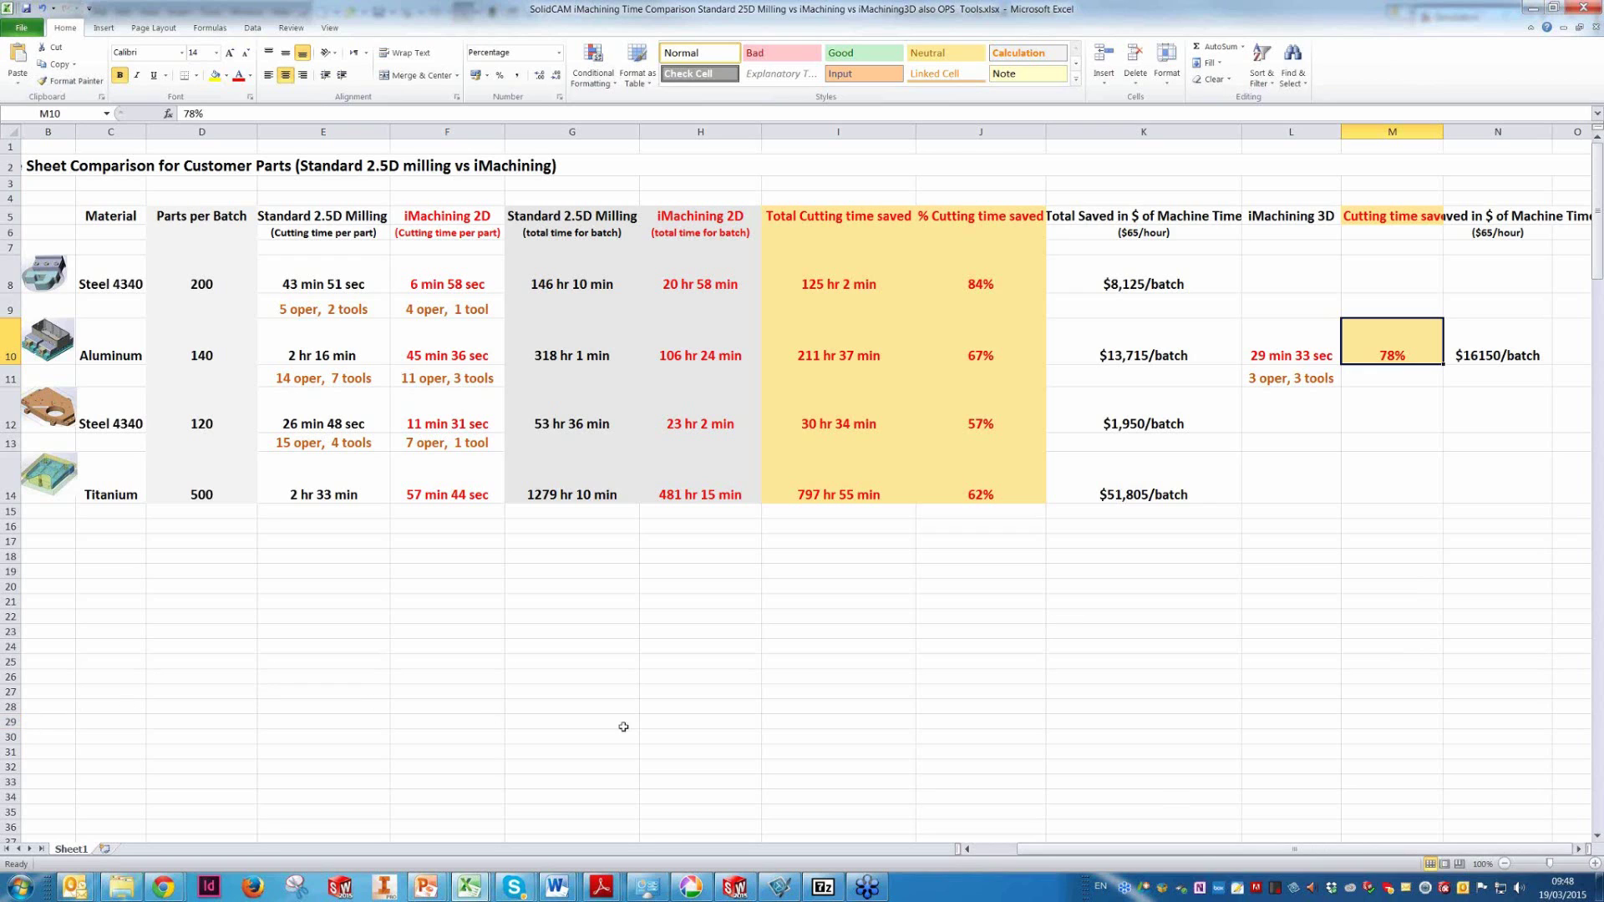
left_click(513, 888)
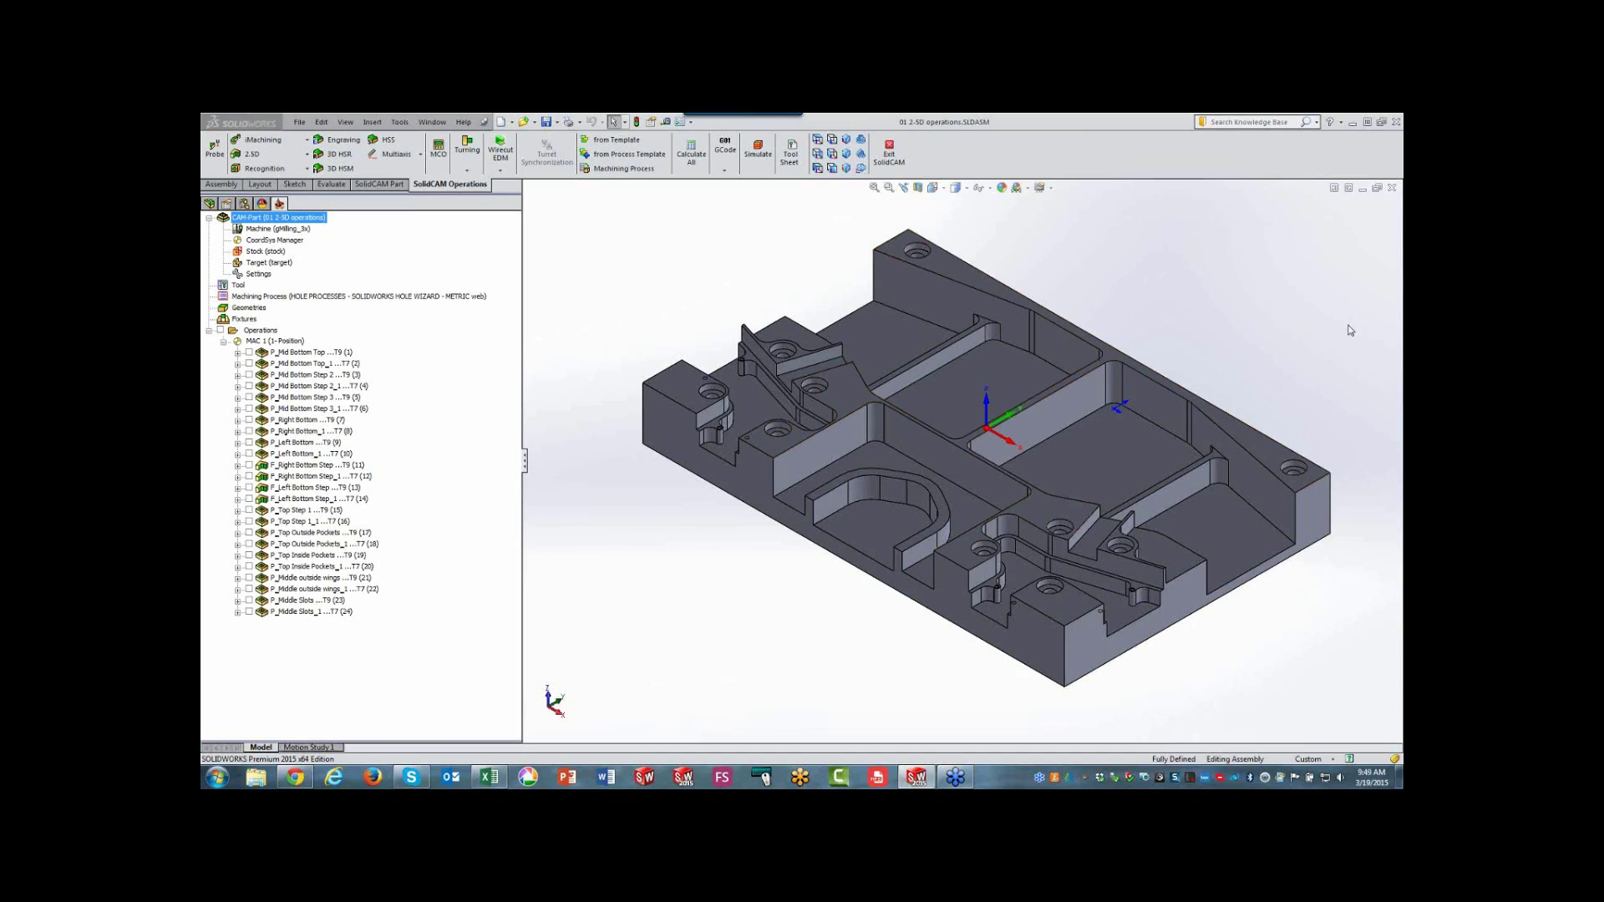
- In the isometric view of the 01 2-5D operations part, open the P_Mid Bottom Top (1) pocket operation and show its geometry chain
key("ctrl+7")
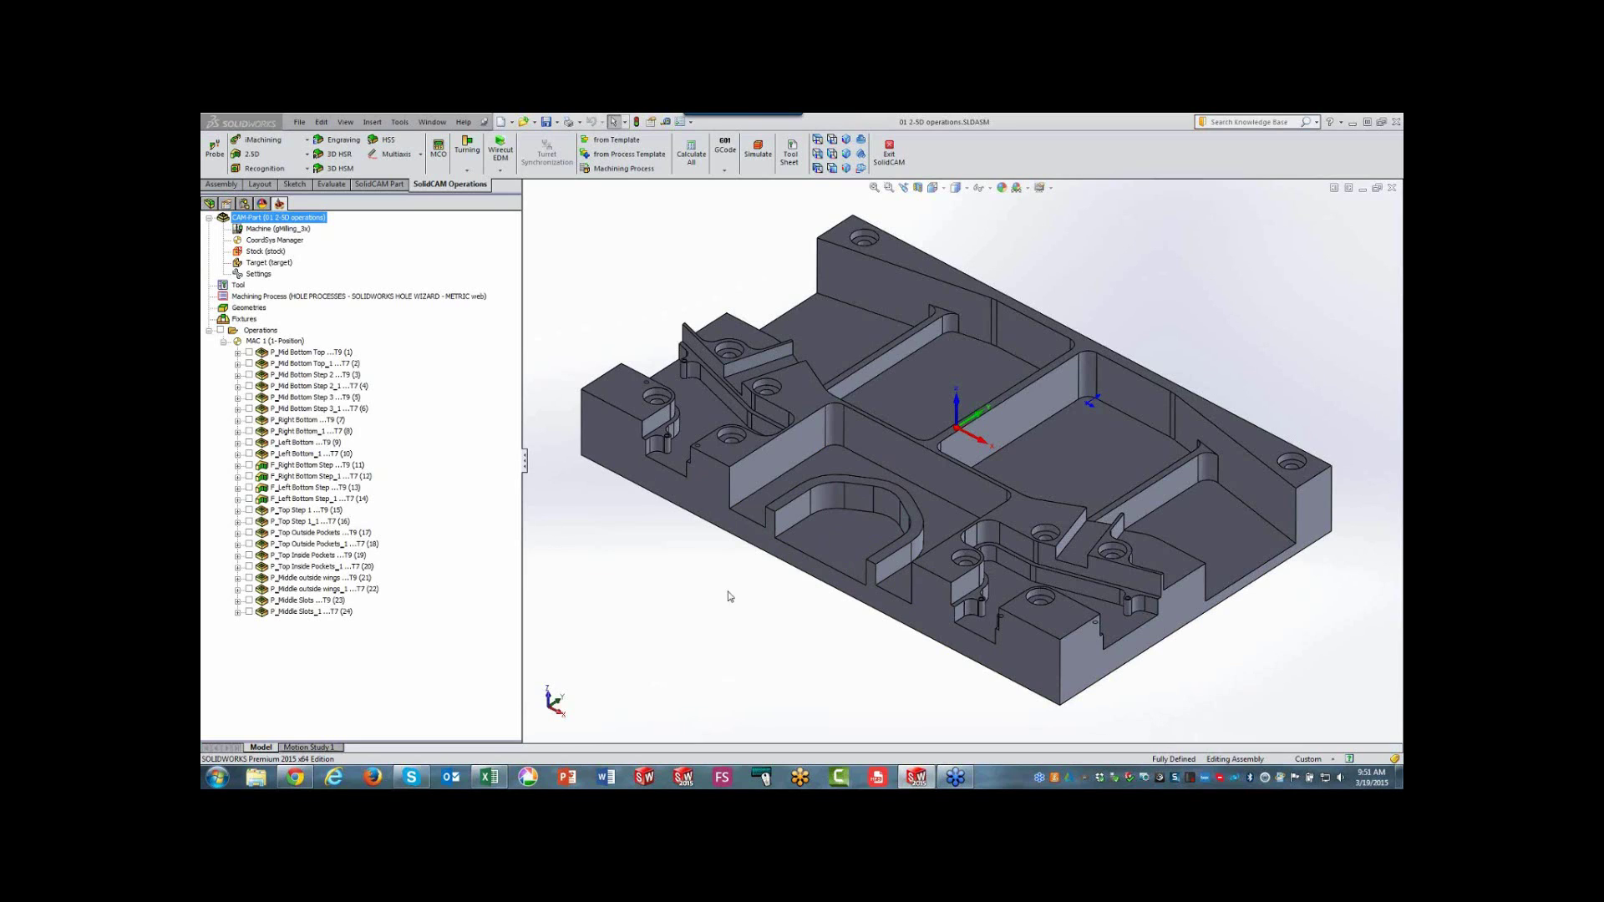
left_click(619, 274)
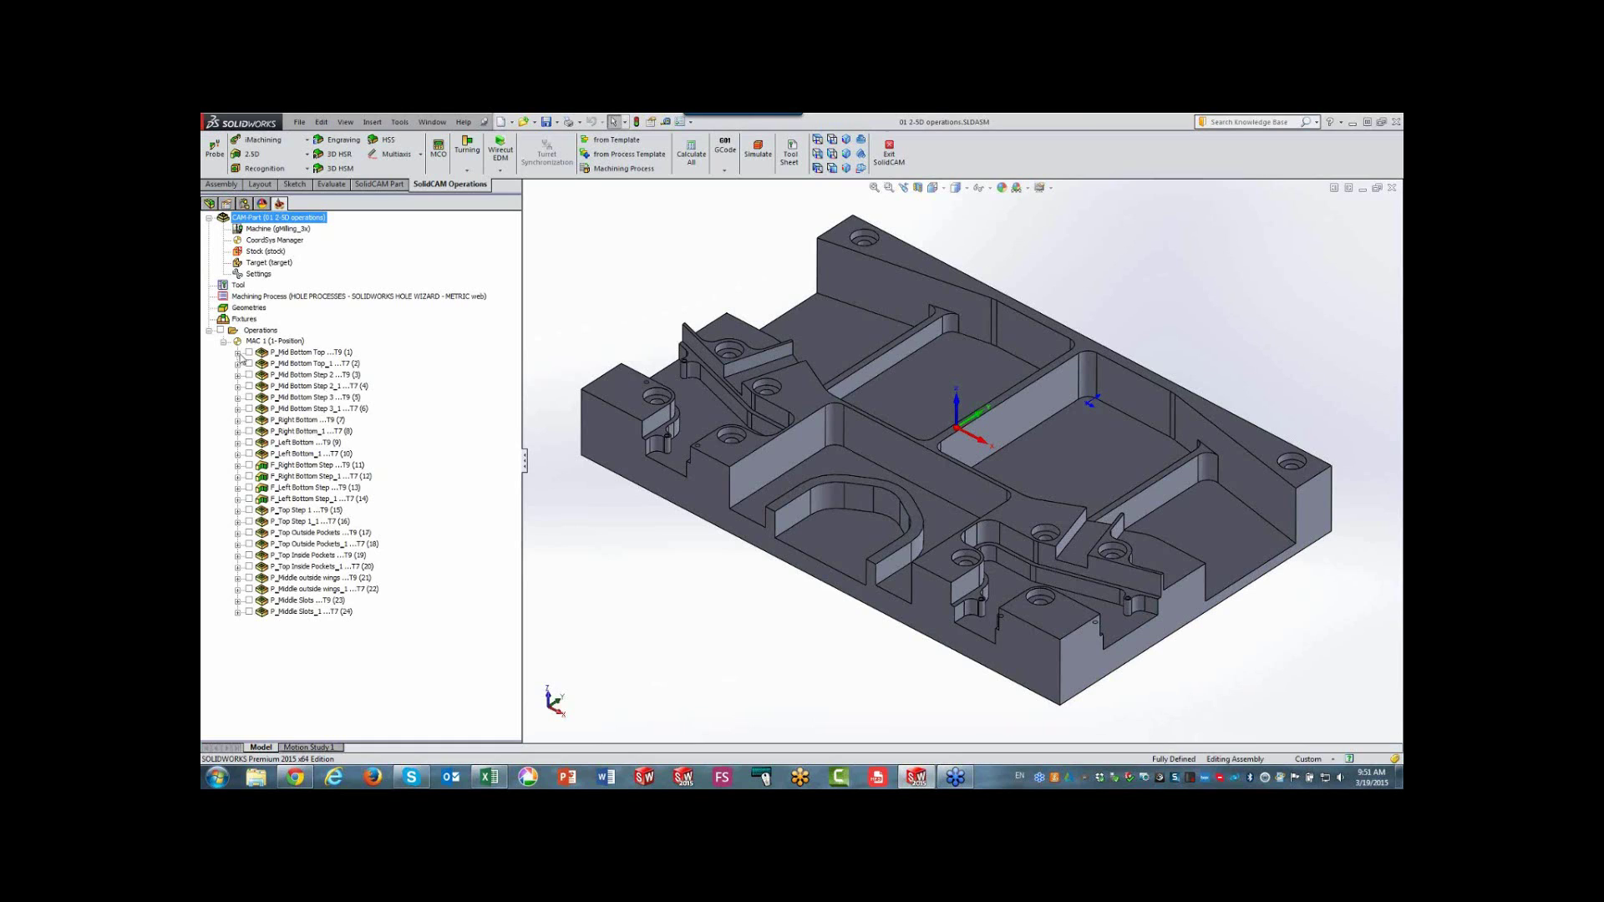
left_click(238, 353)
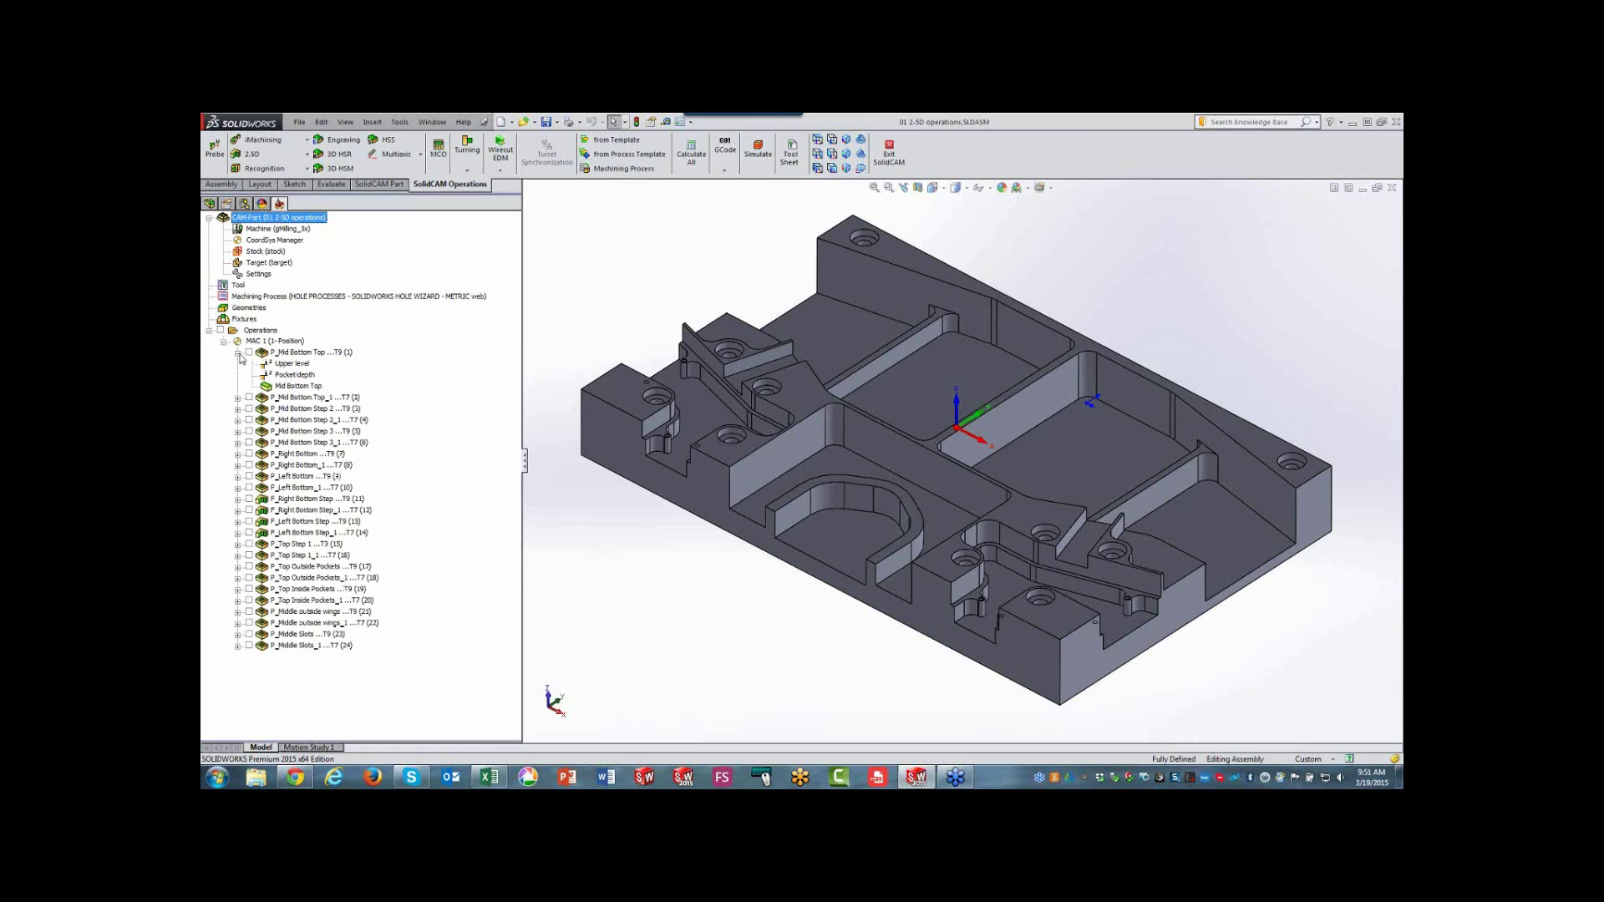
double_click(289, 354)
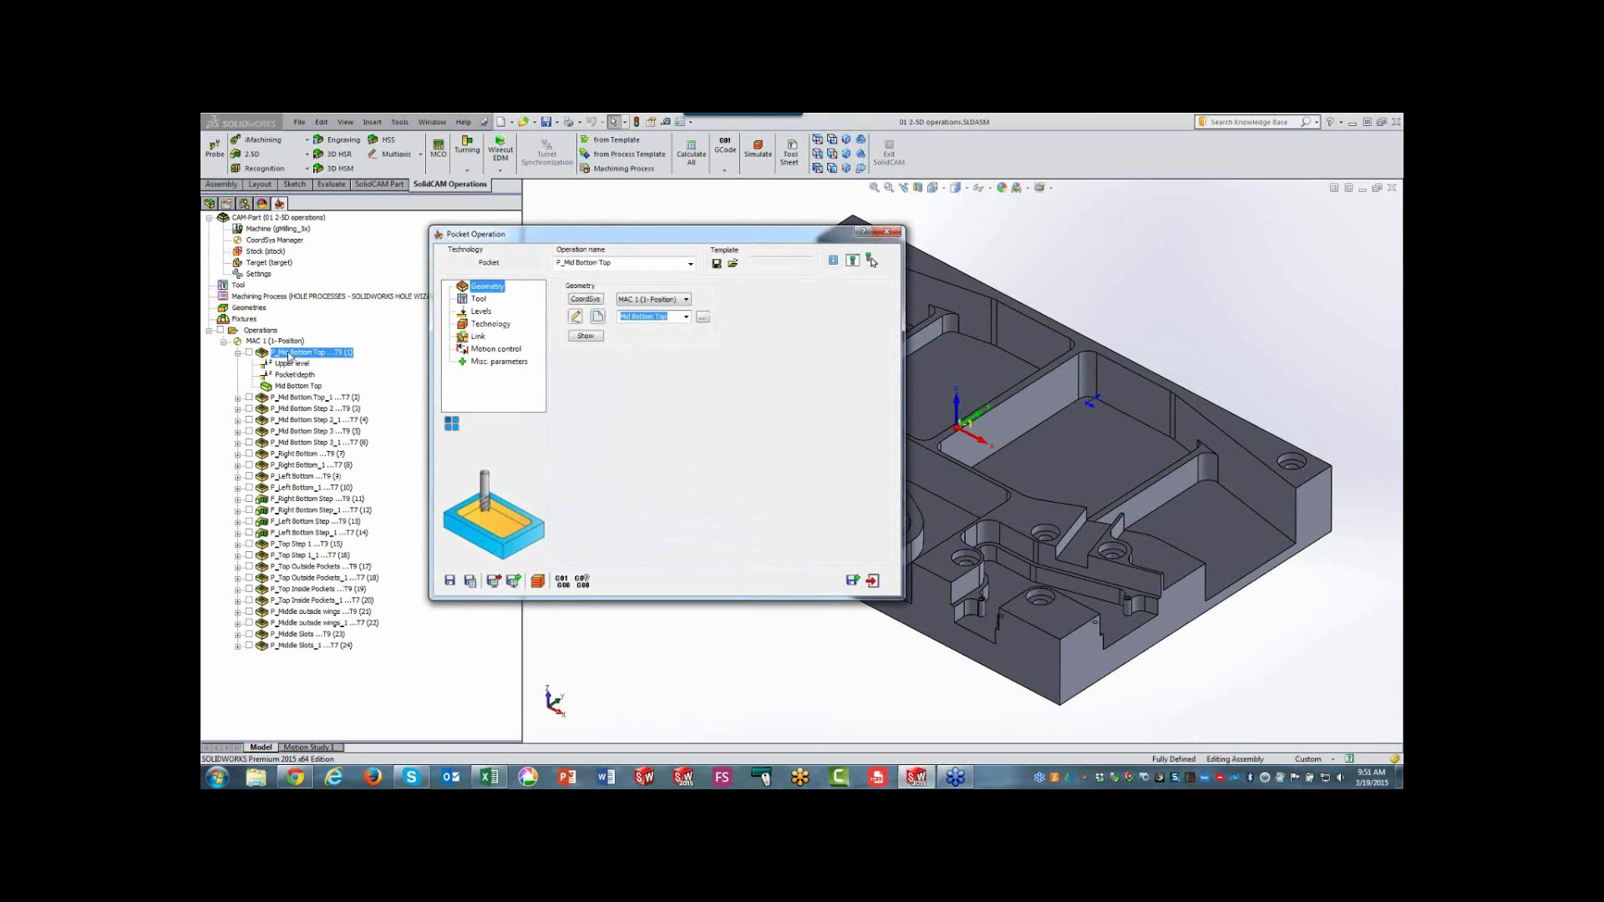
left_click(586, 337)
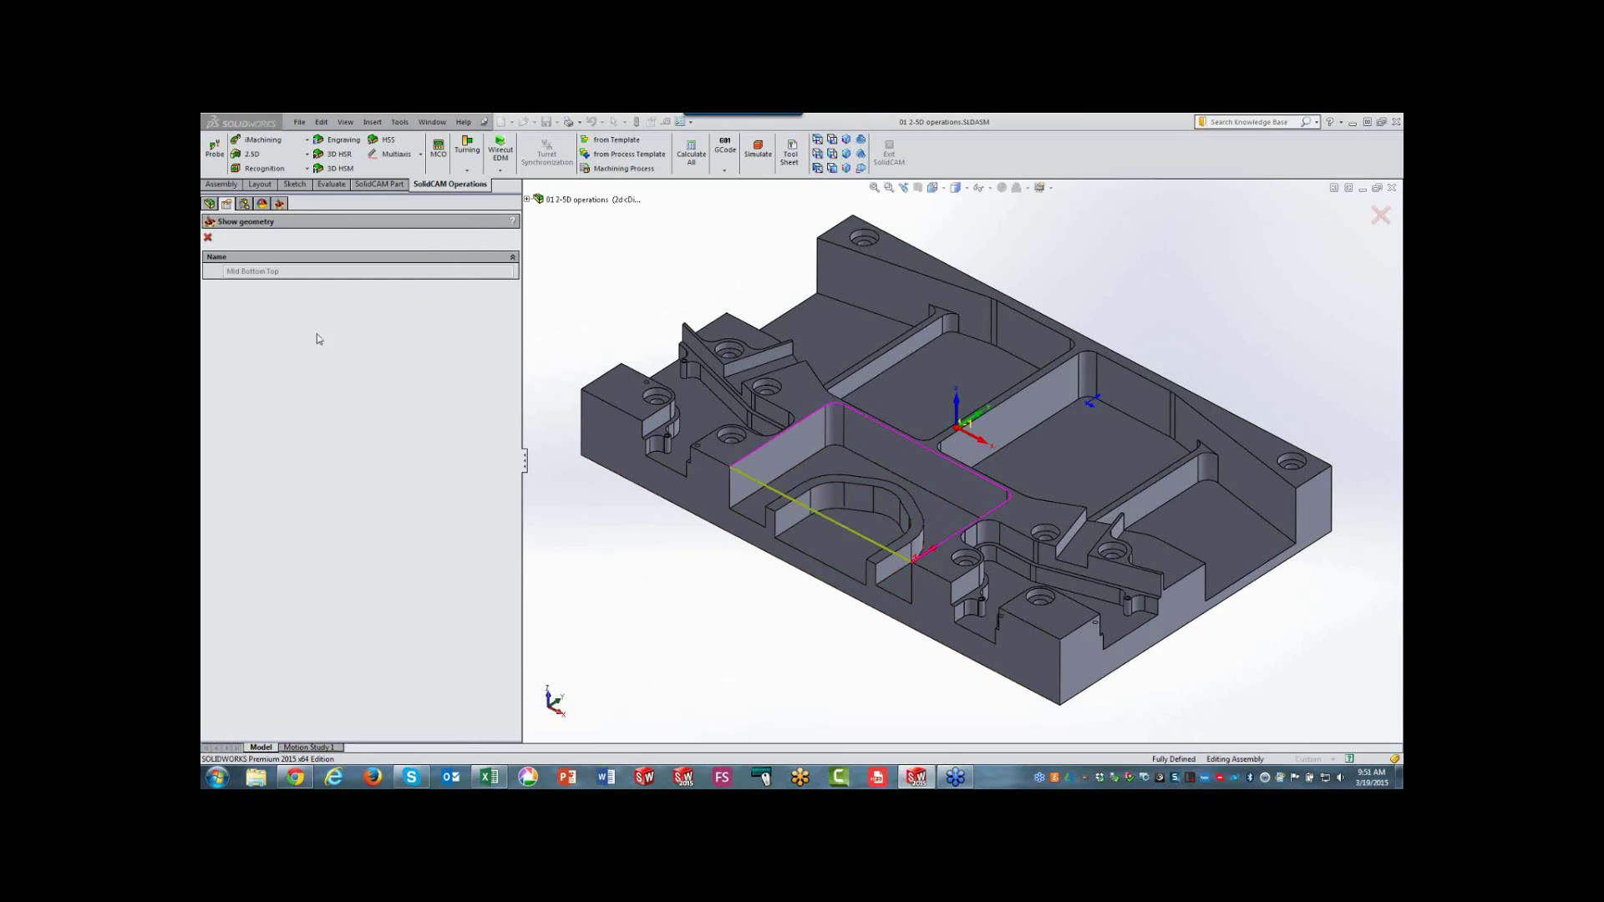
left_click(208, 237)
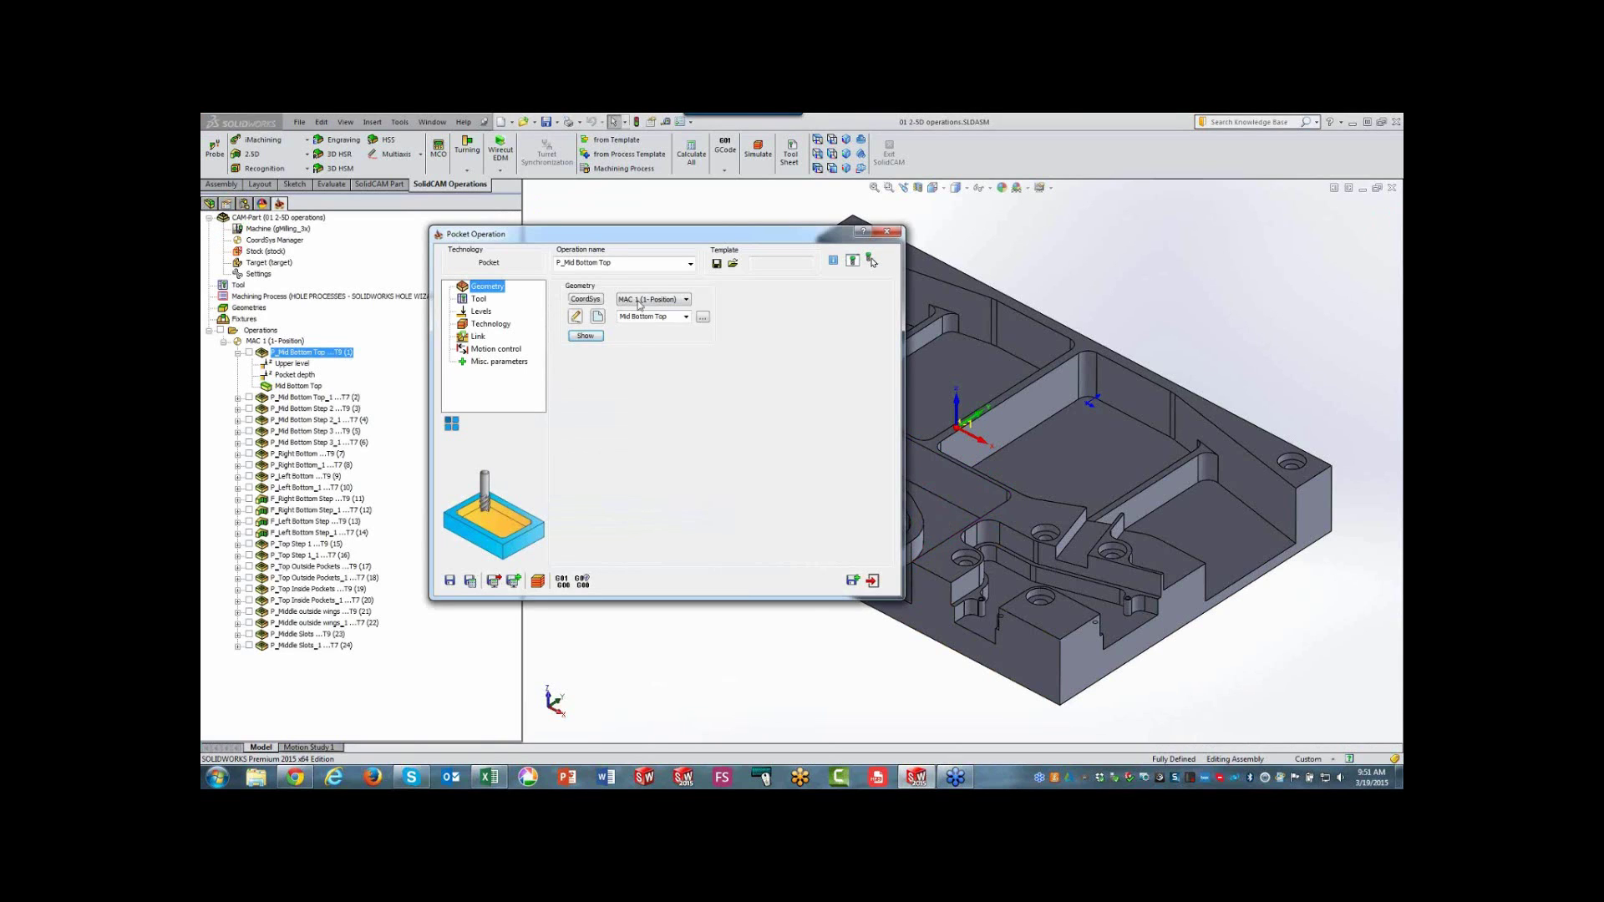
- Review the pocket operation's milling levels, pocket depth pick and end mill data, and exit the operation without changes
left_click(482, 312)
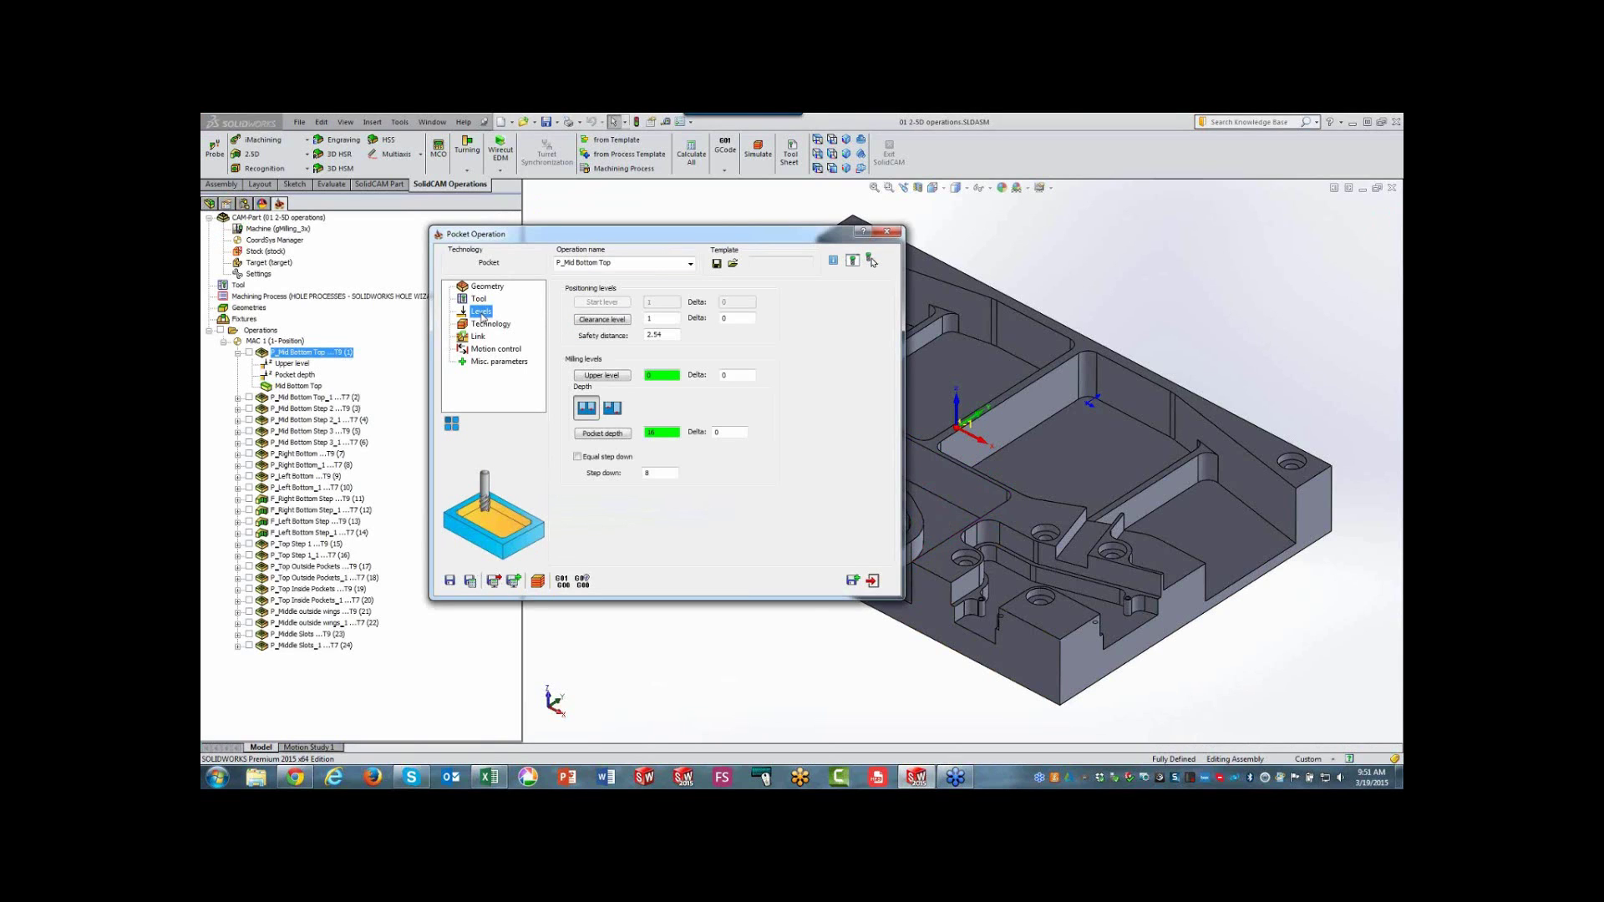
left_click(603, 433)
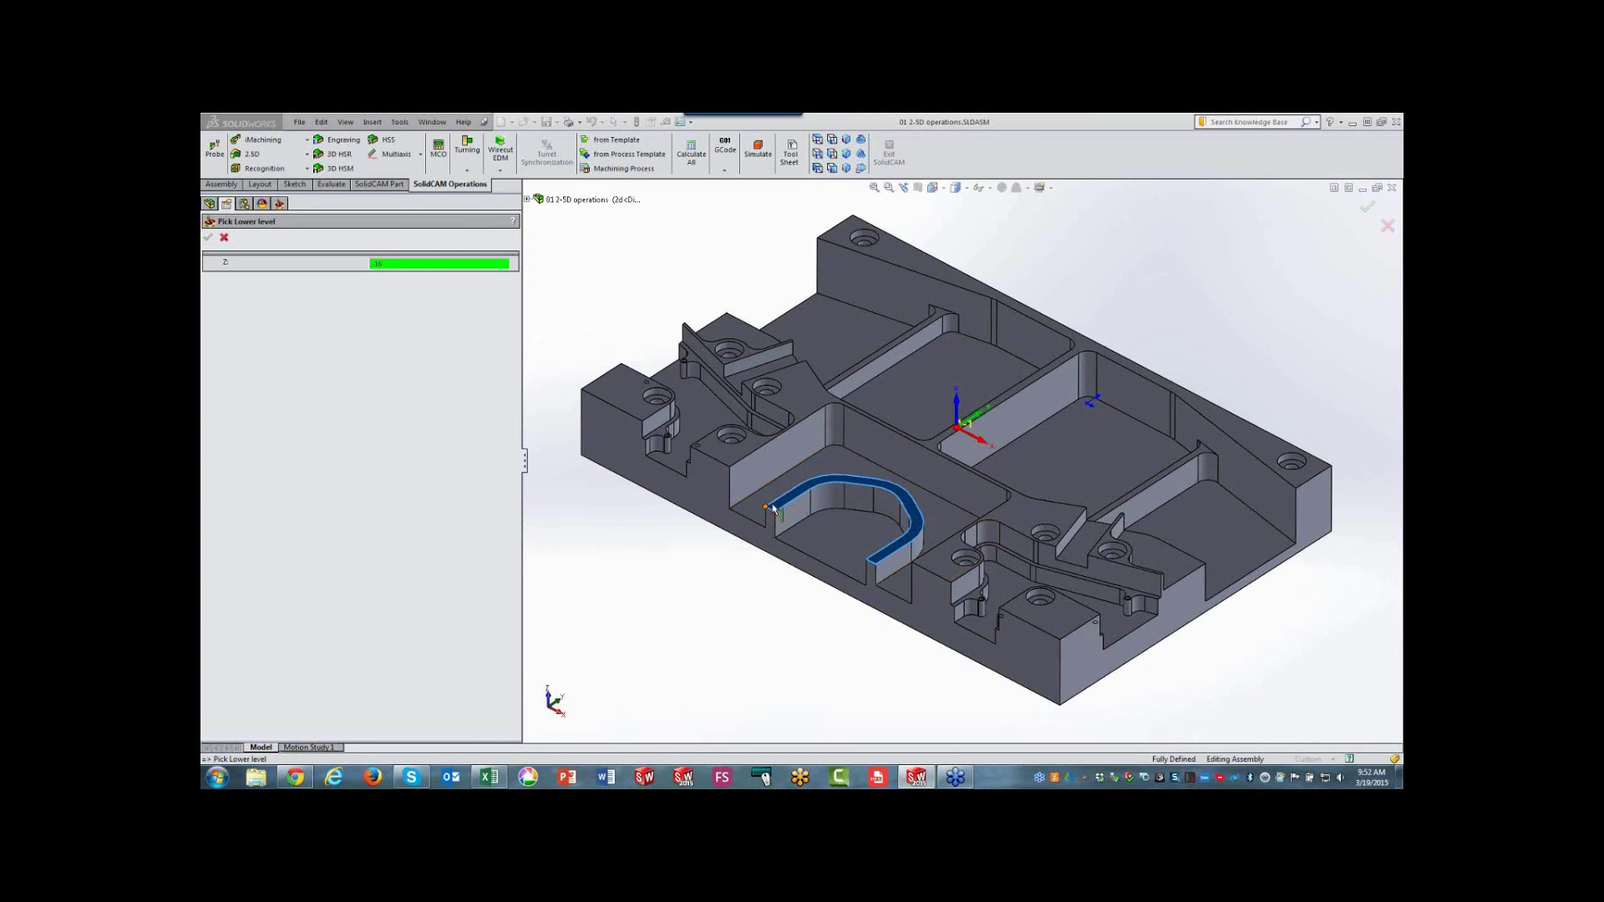
left_click(224, 238)
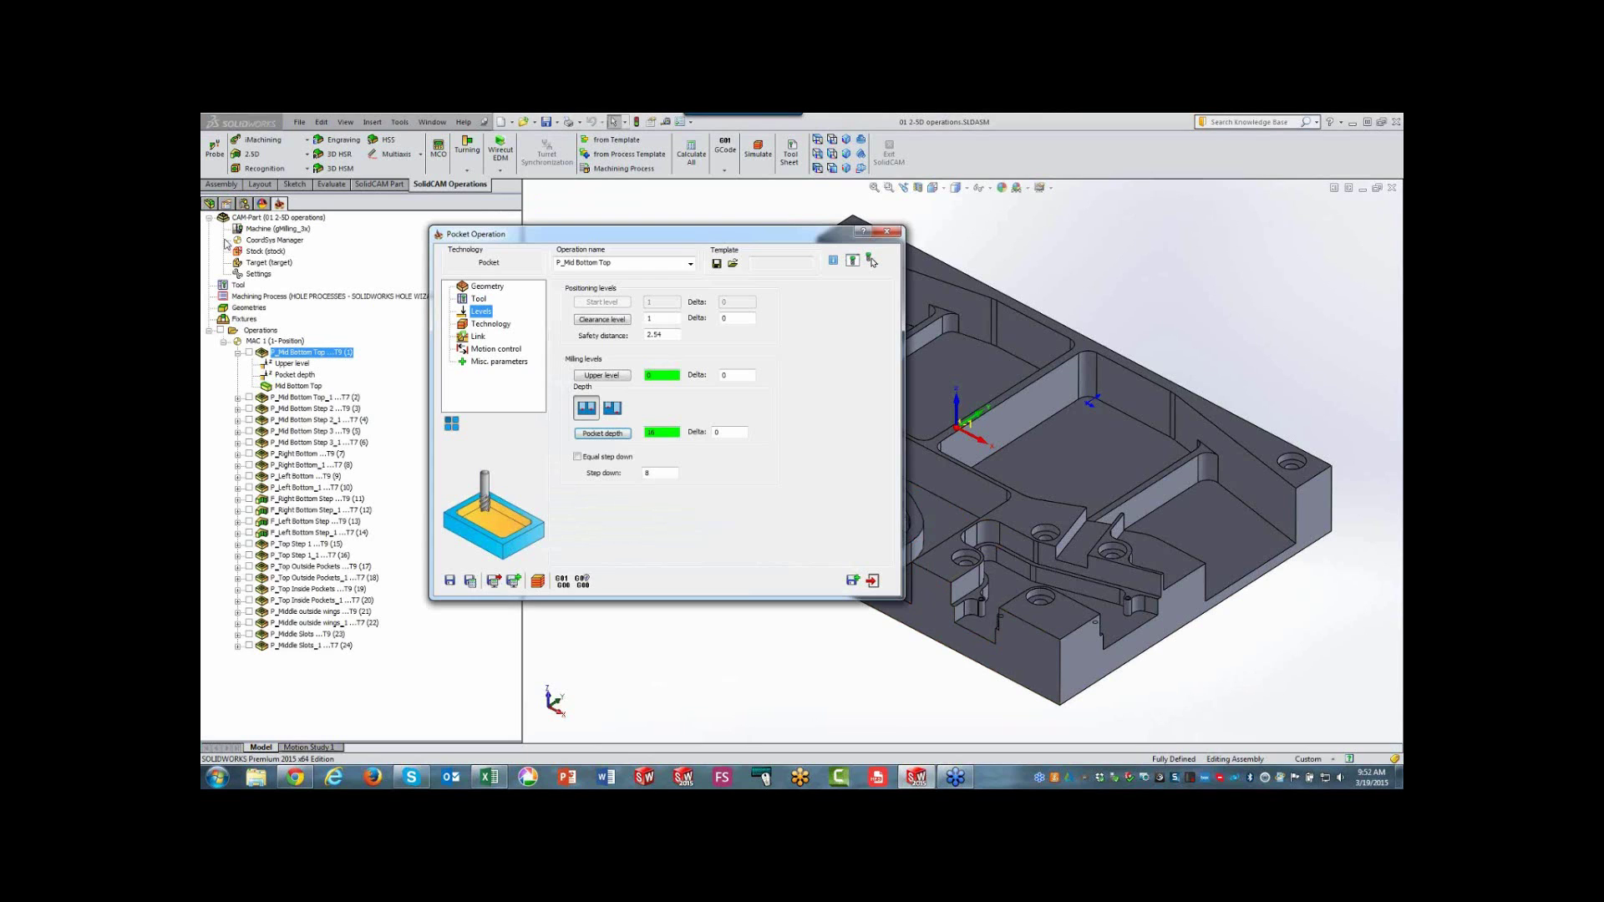
left_click(478, 300)
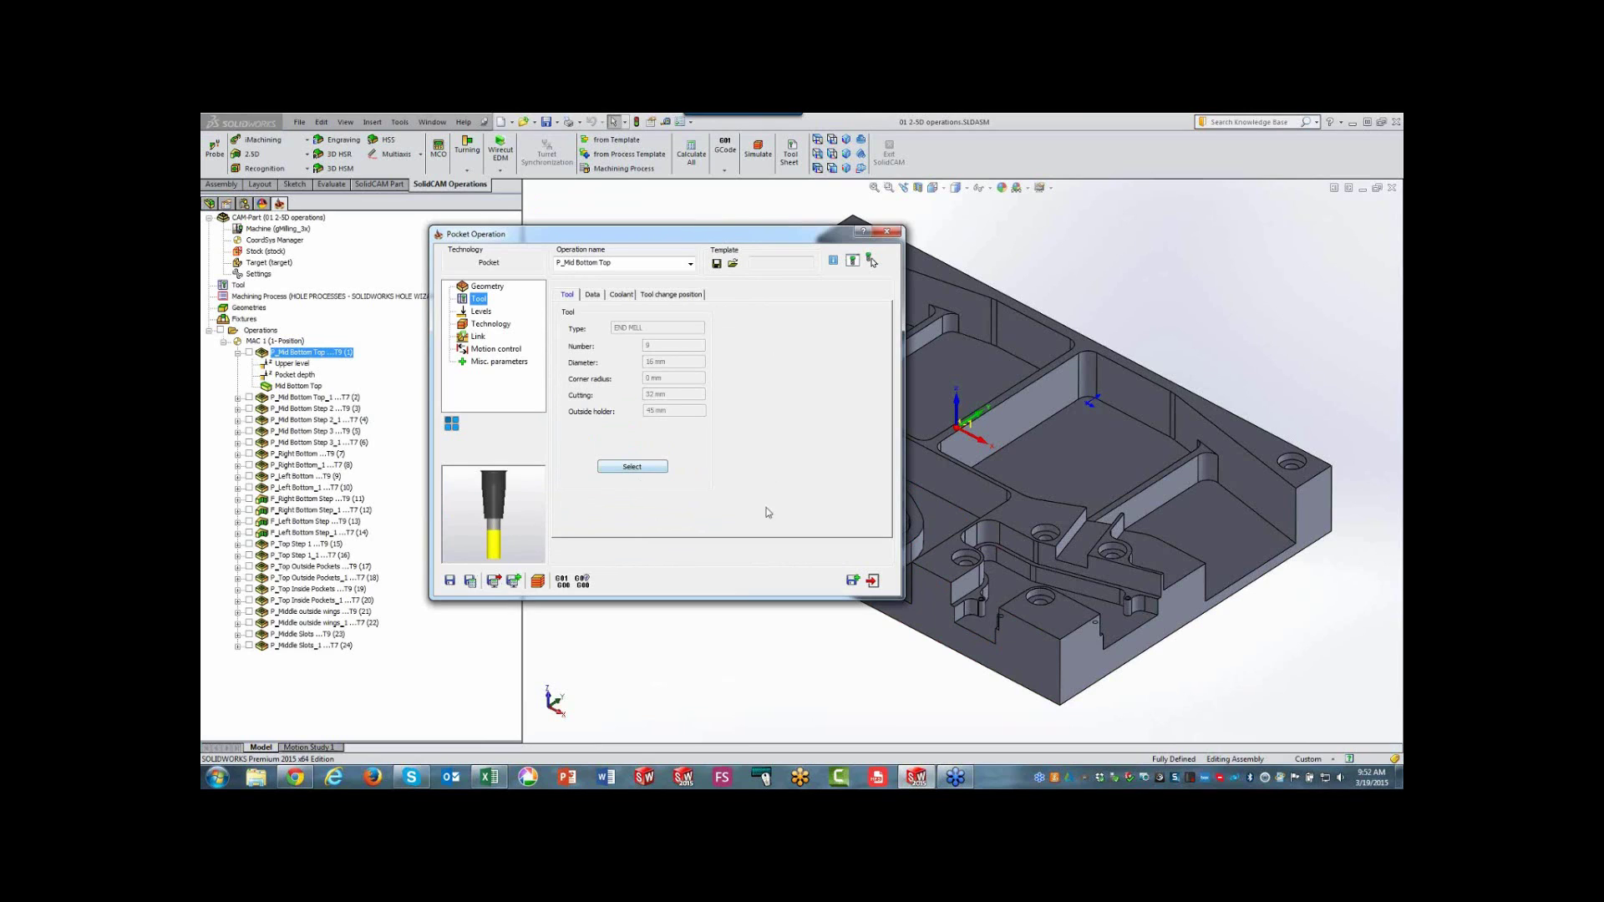
left_click(872, 580)
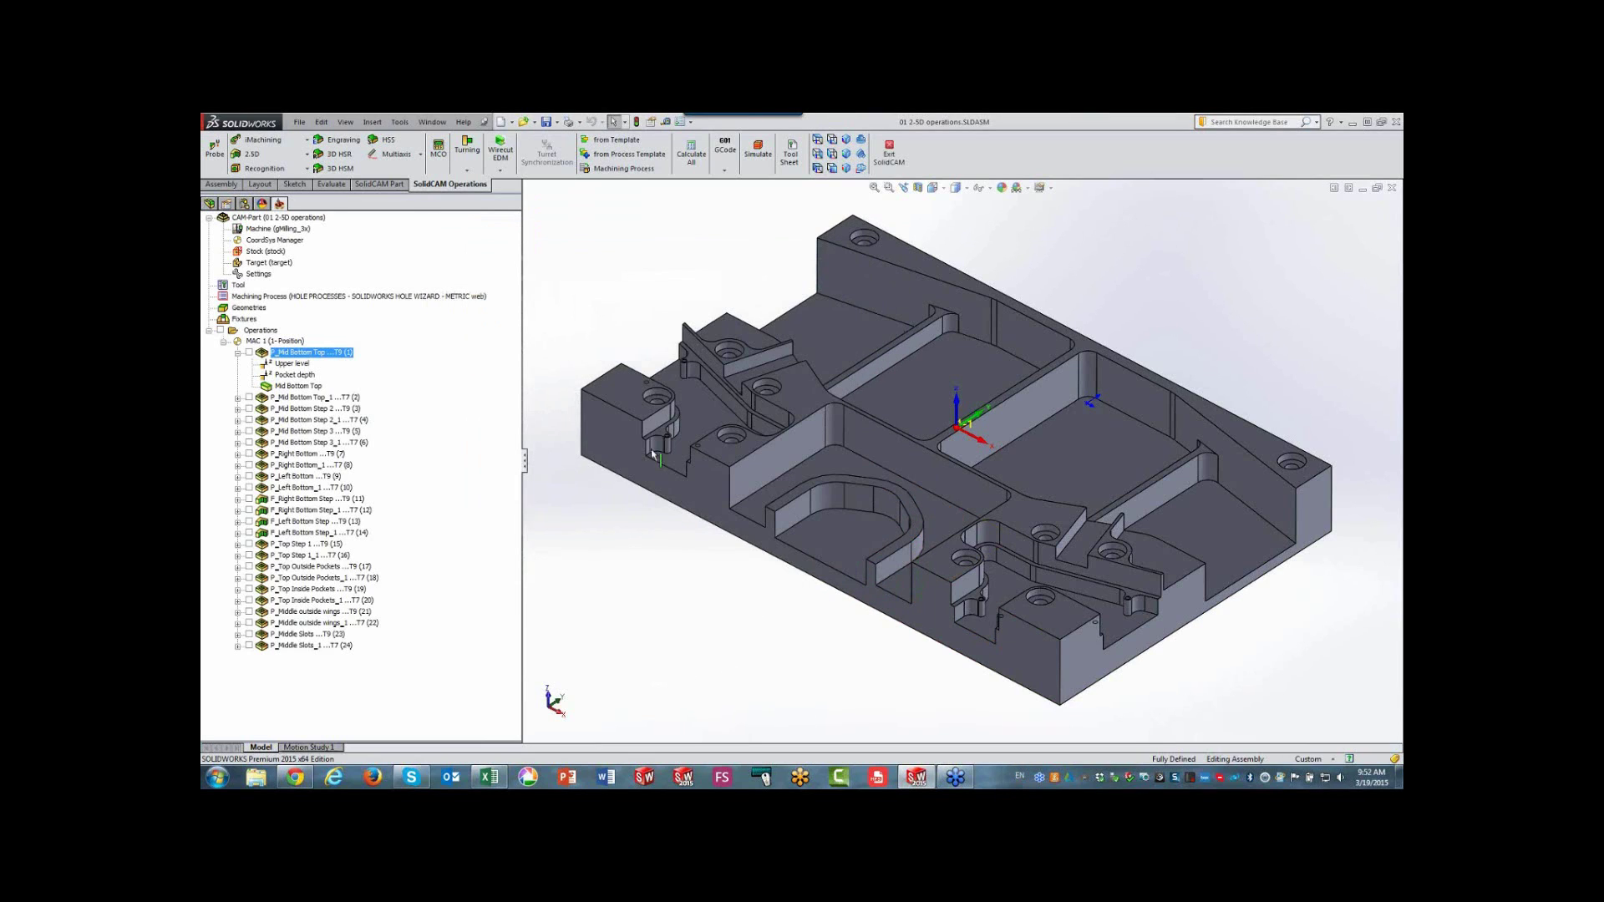
- Display the toolpath of the P_Mid Bottom Top (1) operation on the model and hide it again
left_click(238, 353)
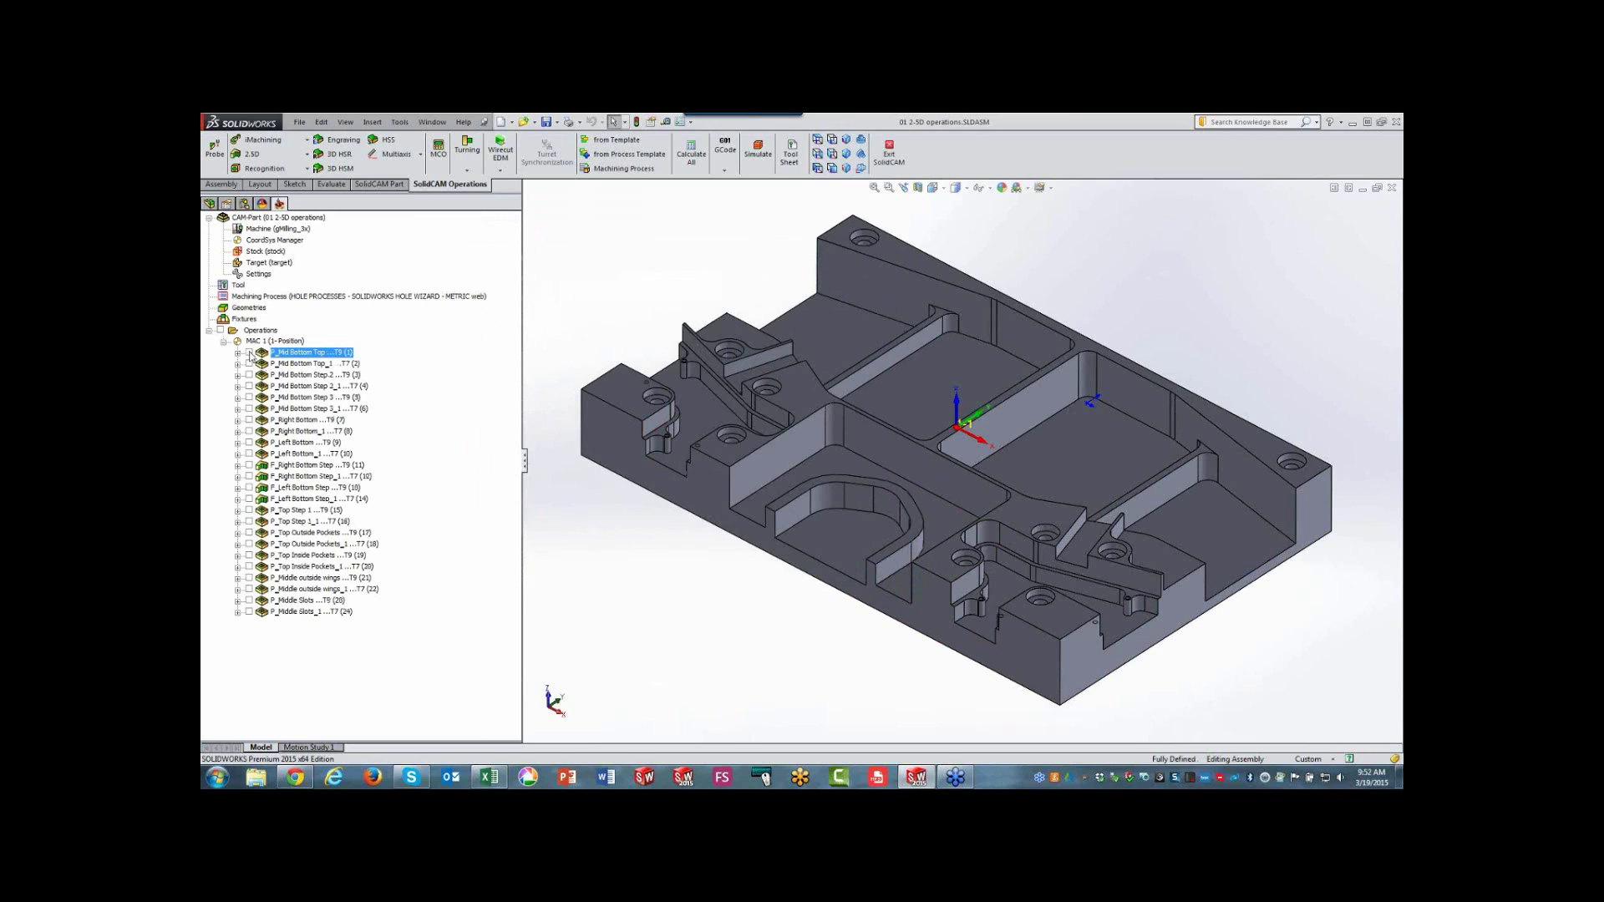
left_click(249, 353)
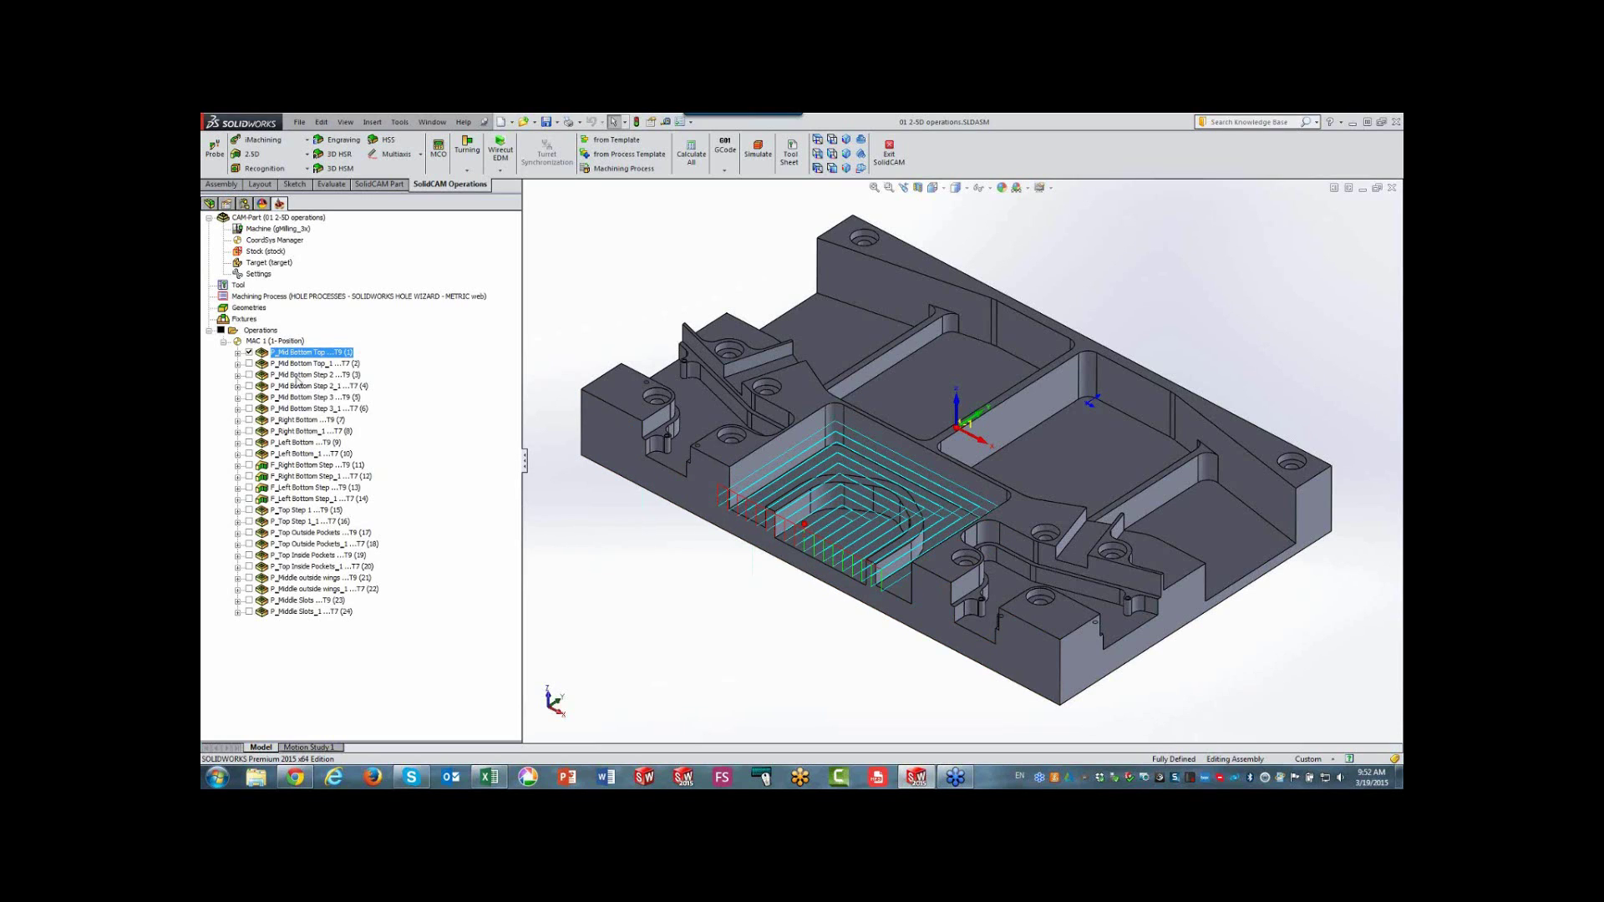
left_click(249, 352)
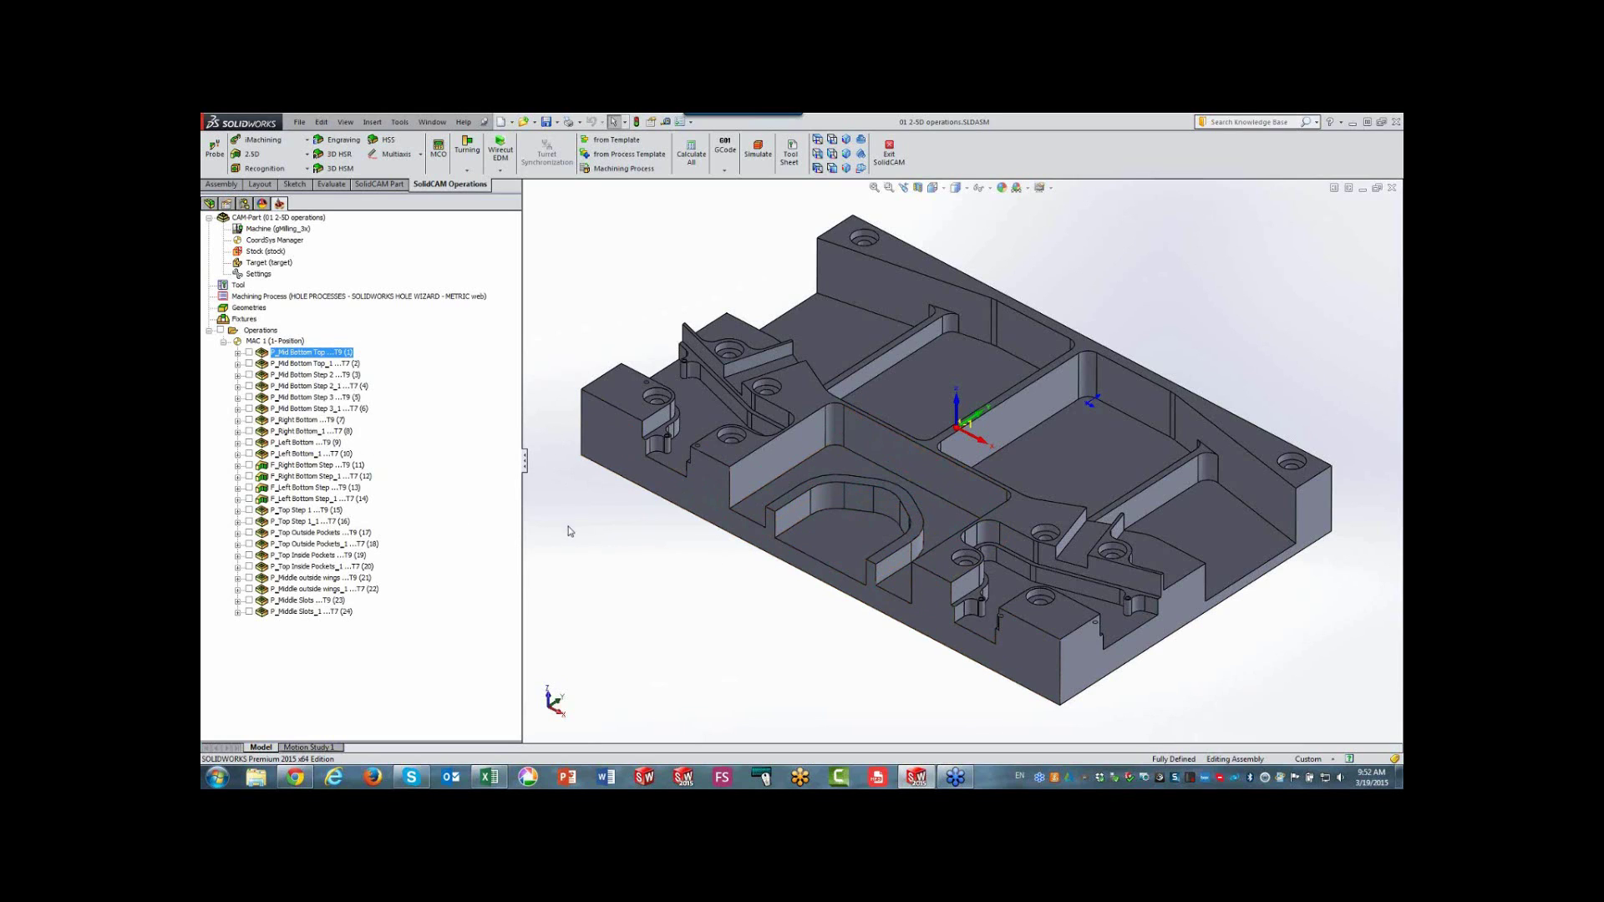
- Examine the toolpath and Mid Bottom Top geometry of the P_Mid Bottom Top_1 (2) operation, and hide them again
left_click(238, 364)
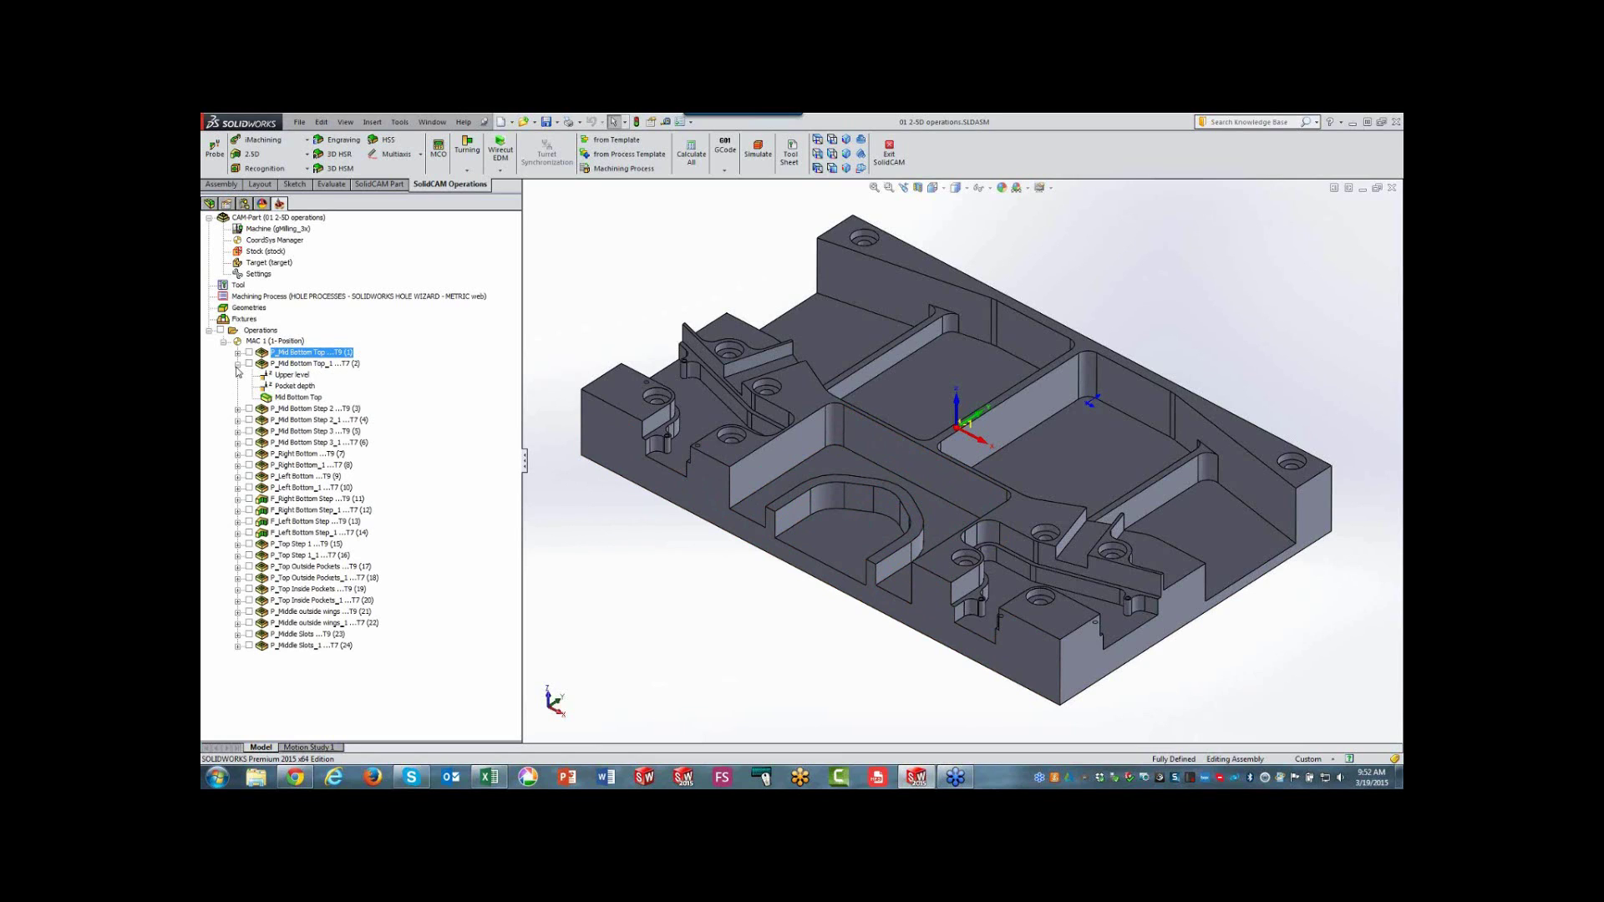
left_click(237, 364)
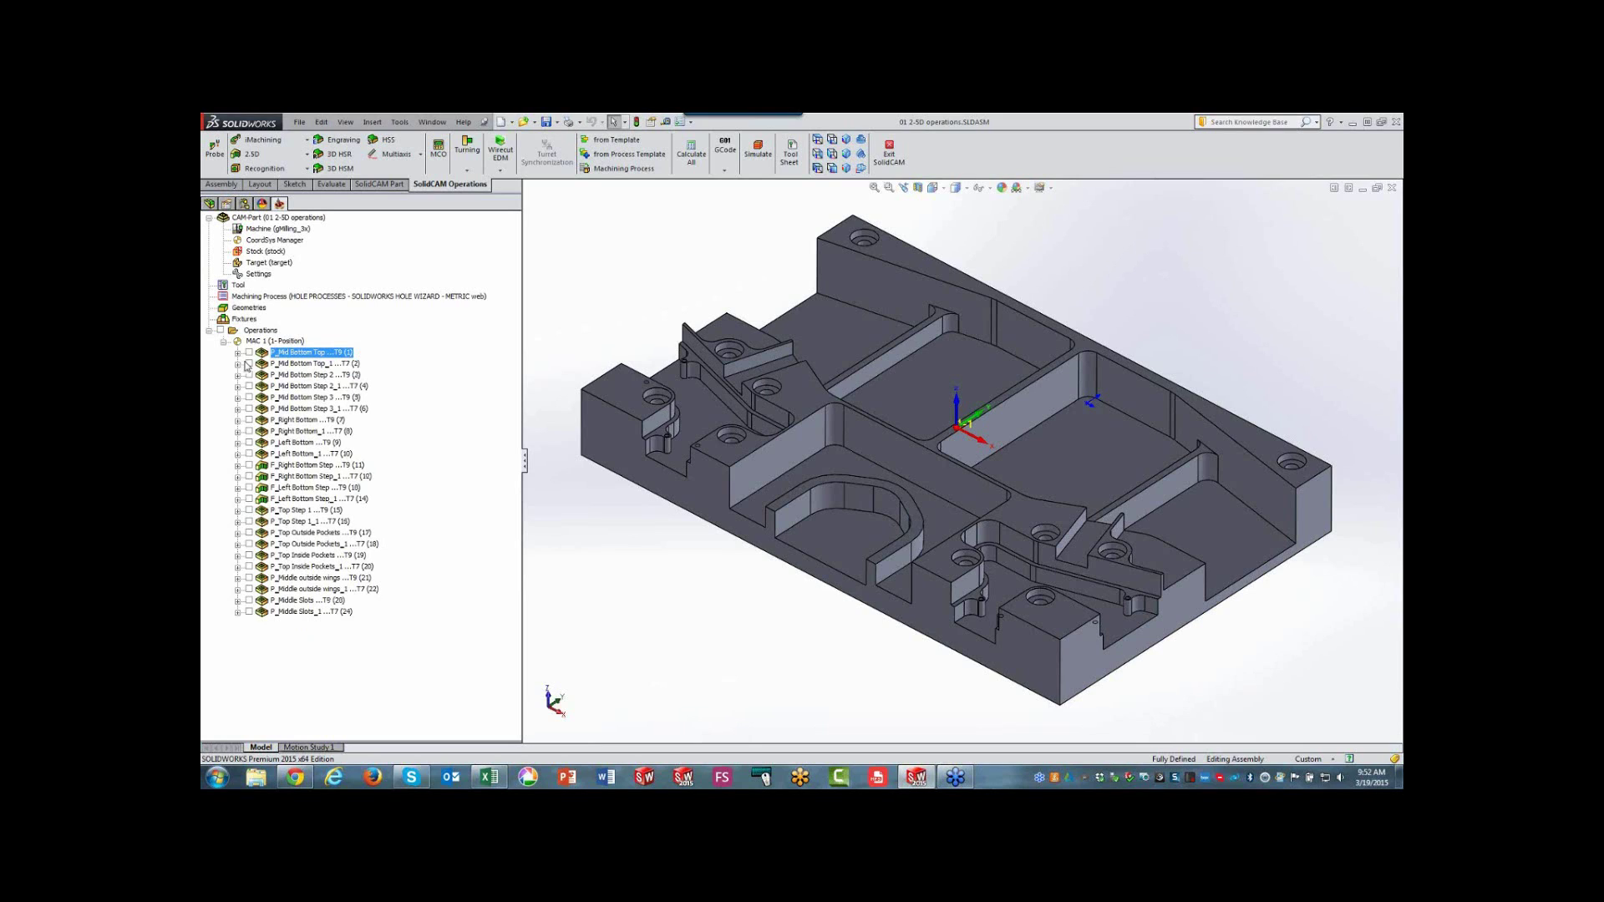
left_click(249, 365)
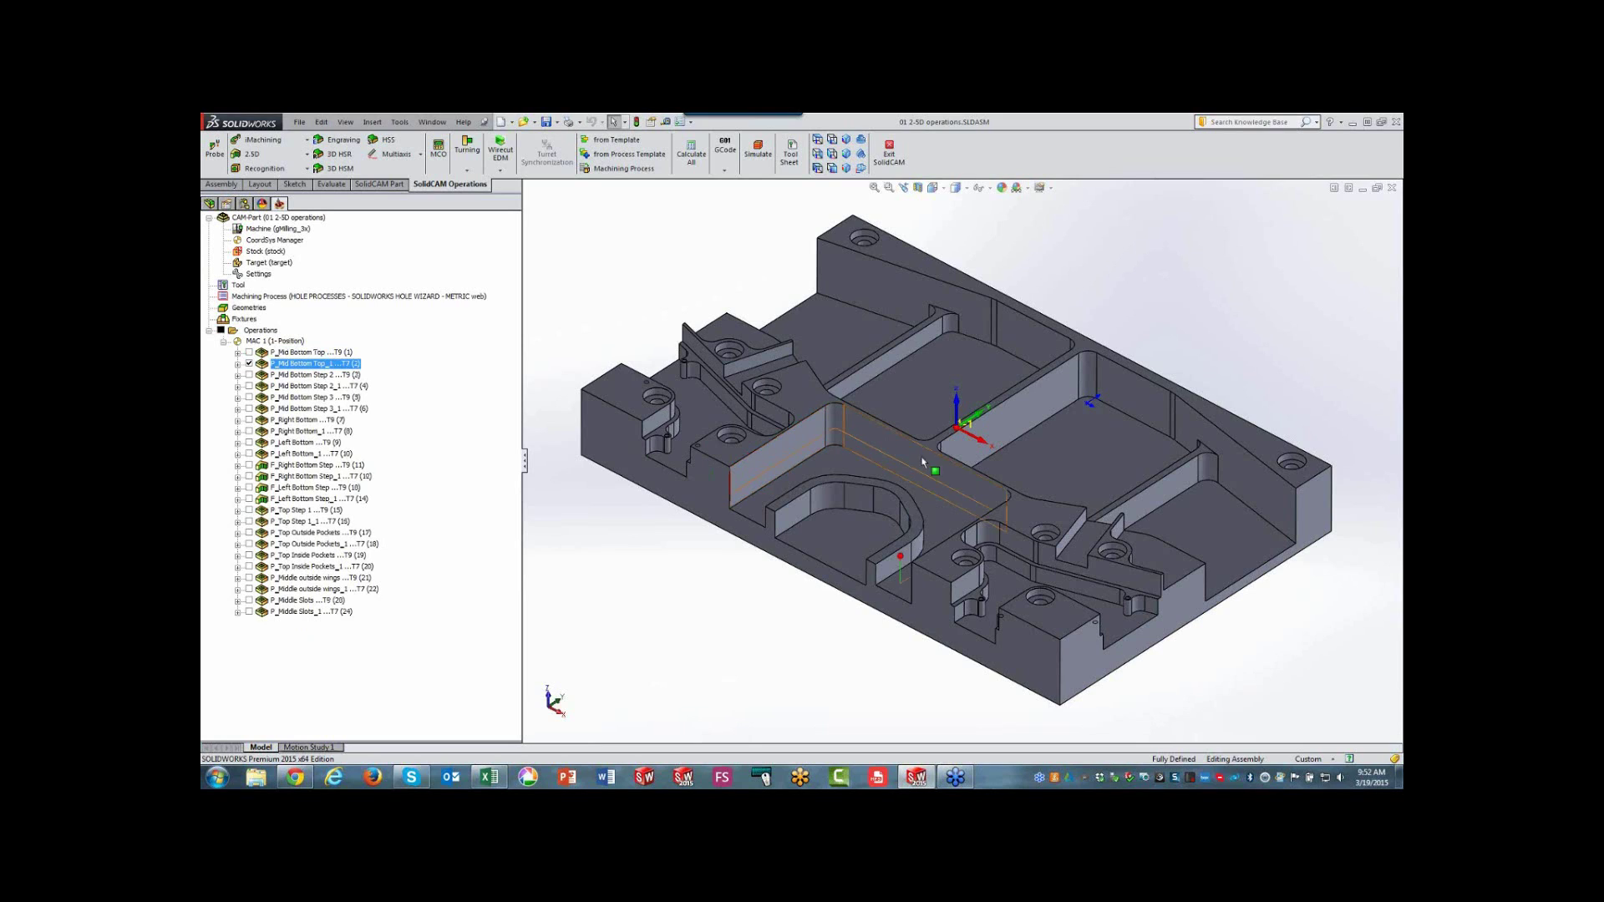
left_click(237, 364)
right_click(288, 398)
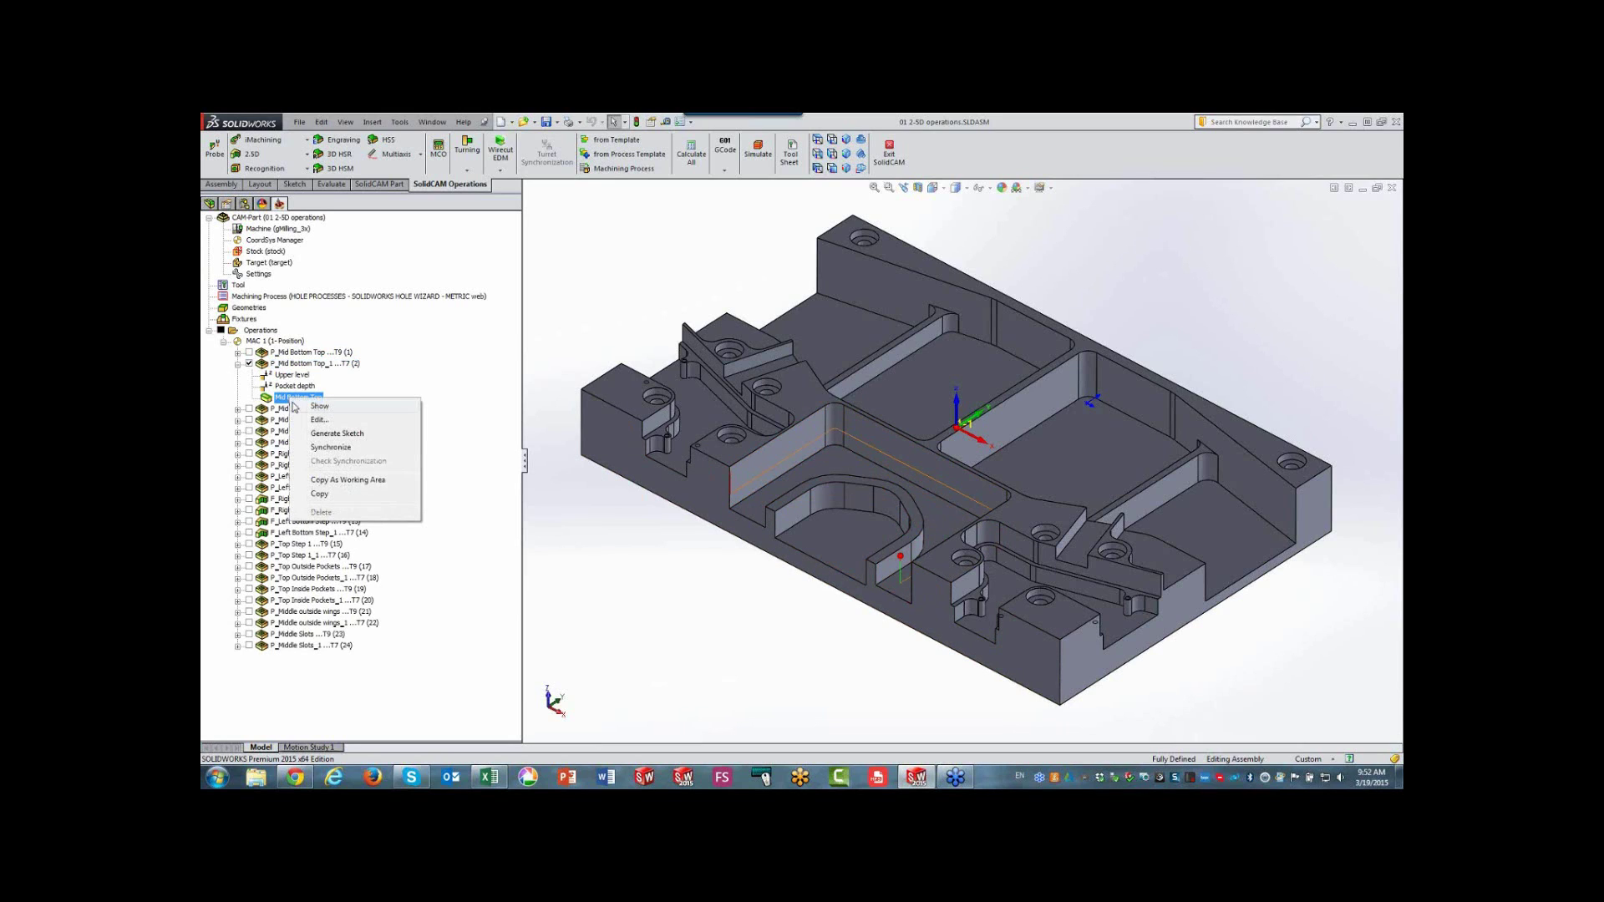
left_click(330, 409)
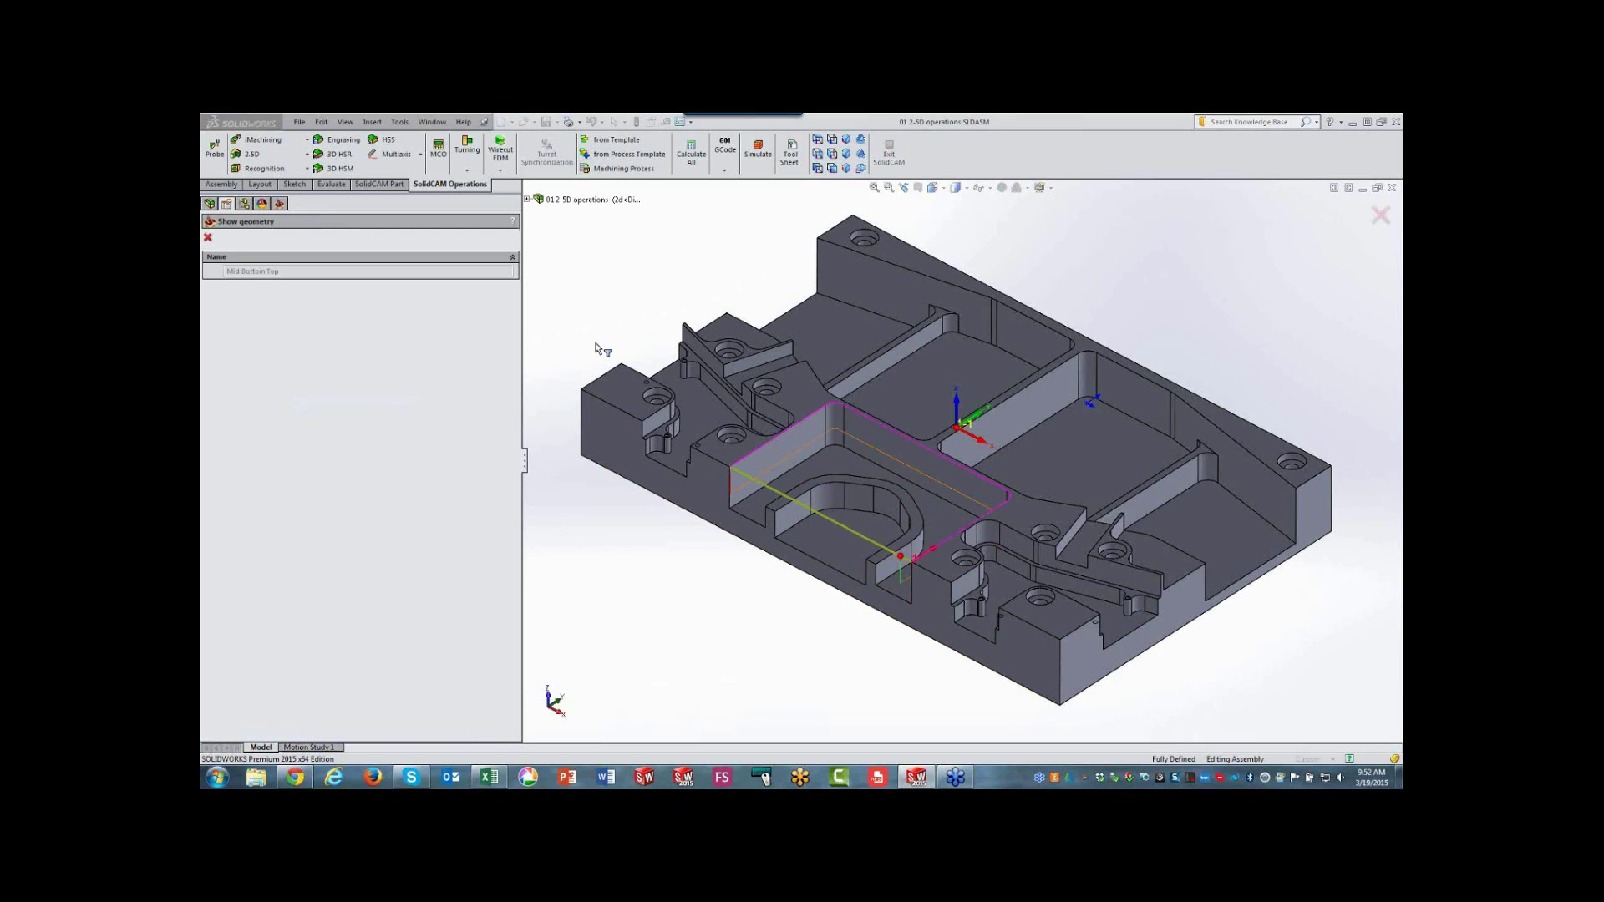
left_click(208, 238)
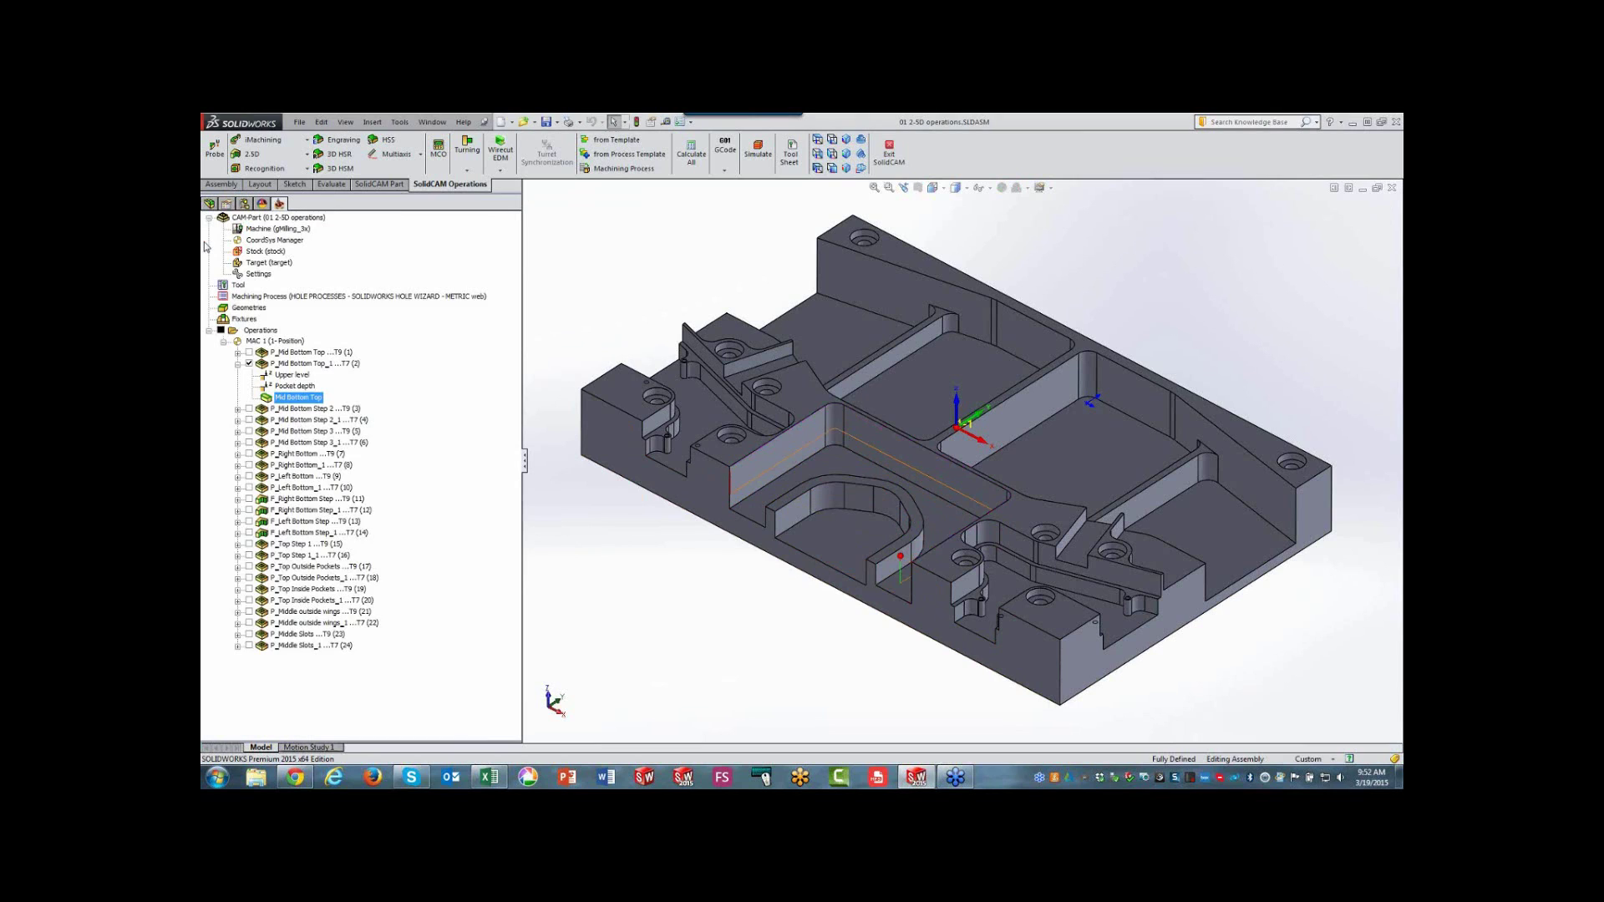
left_click(247, 365)
left_click(238, 365)
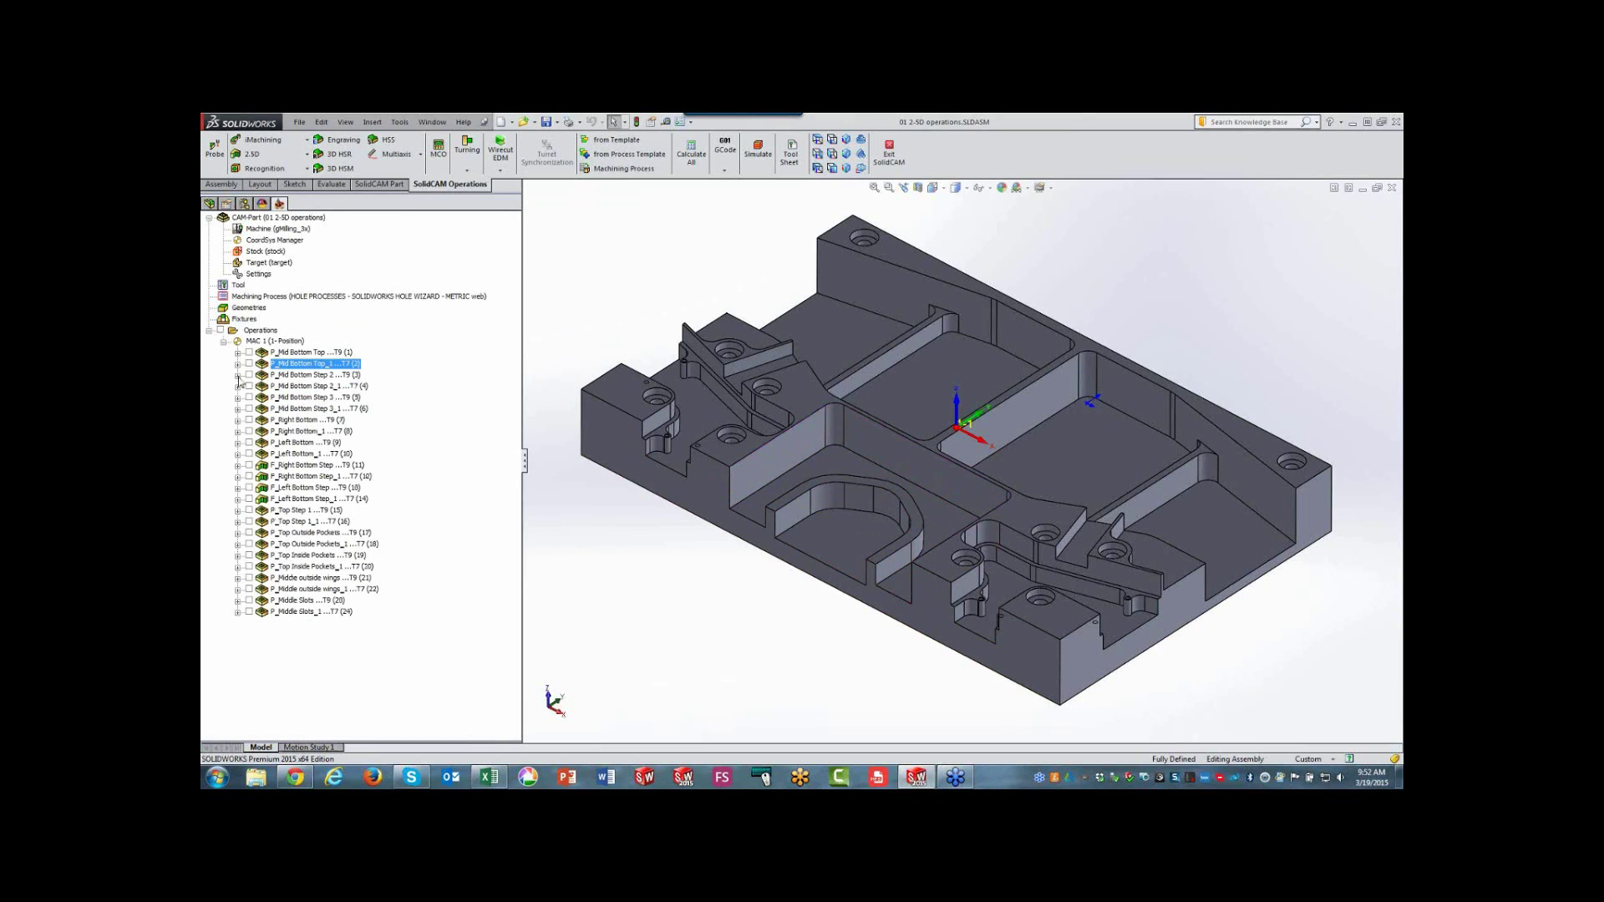
- Examine the geometry chain, pocket depth face and toolpath of the P_Mid Bottom Step 2 (3) operation on the model
left_click(237, 375)
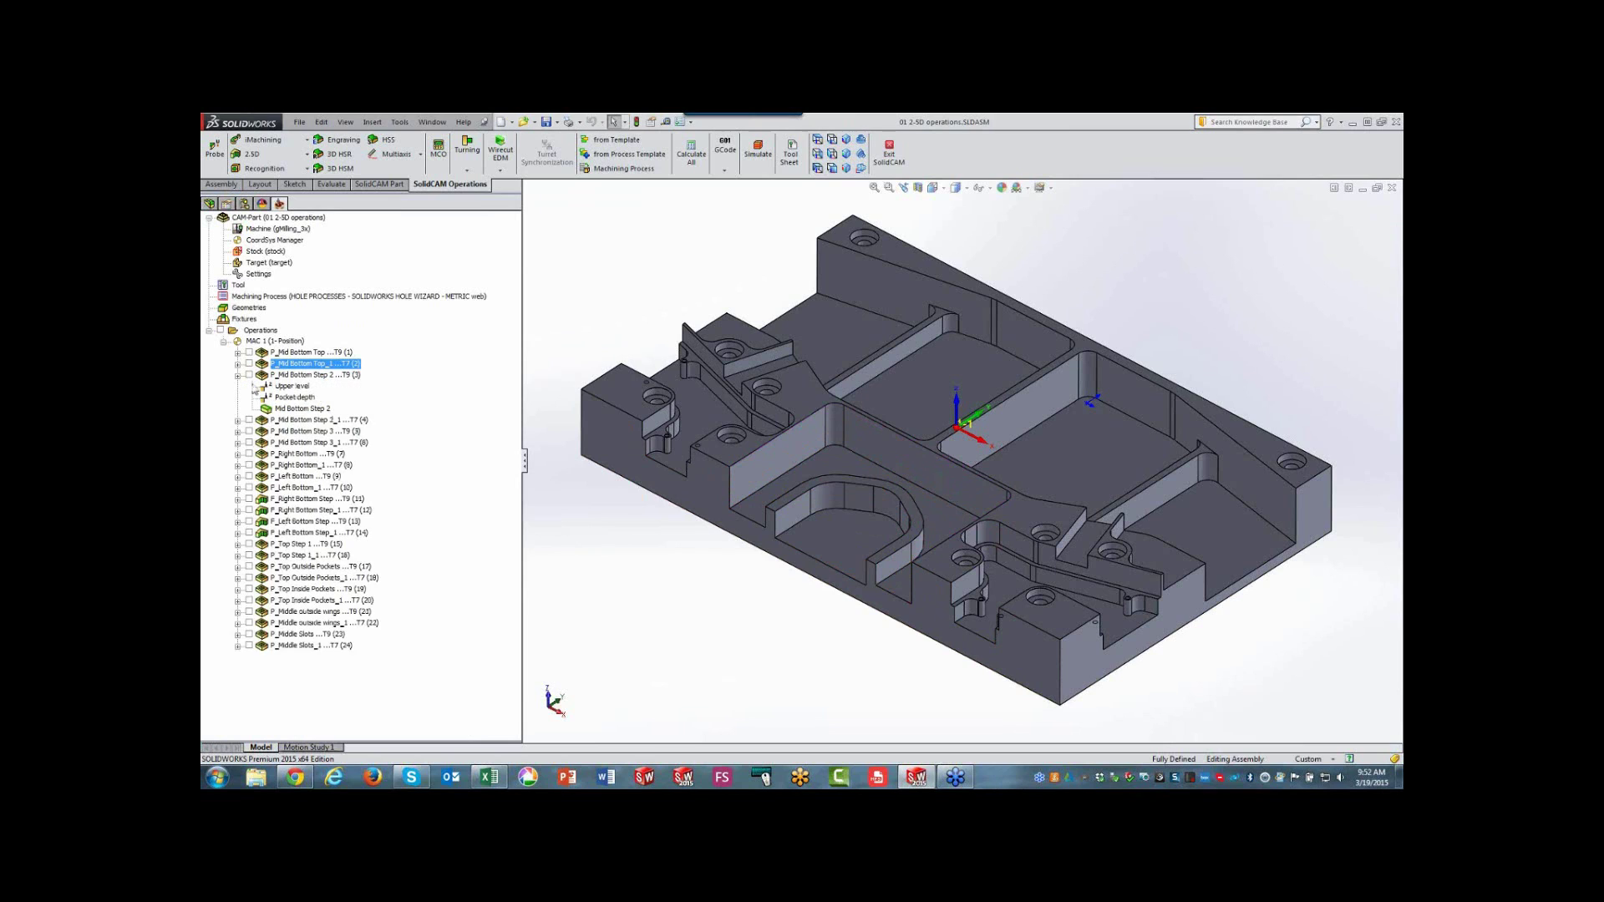
right_click(285, 411)
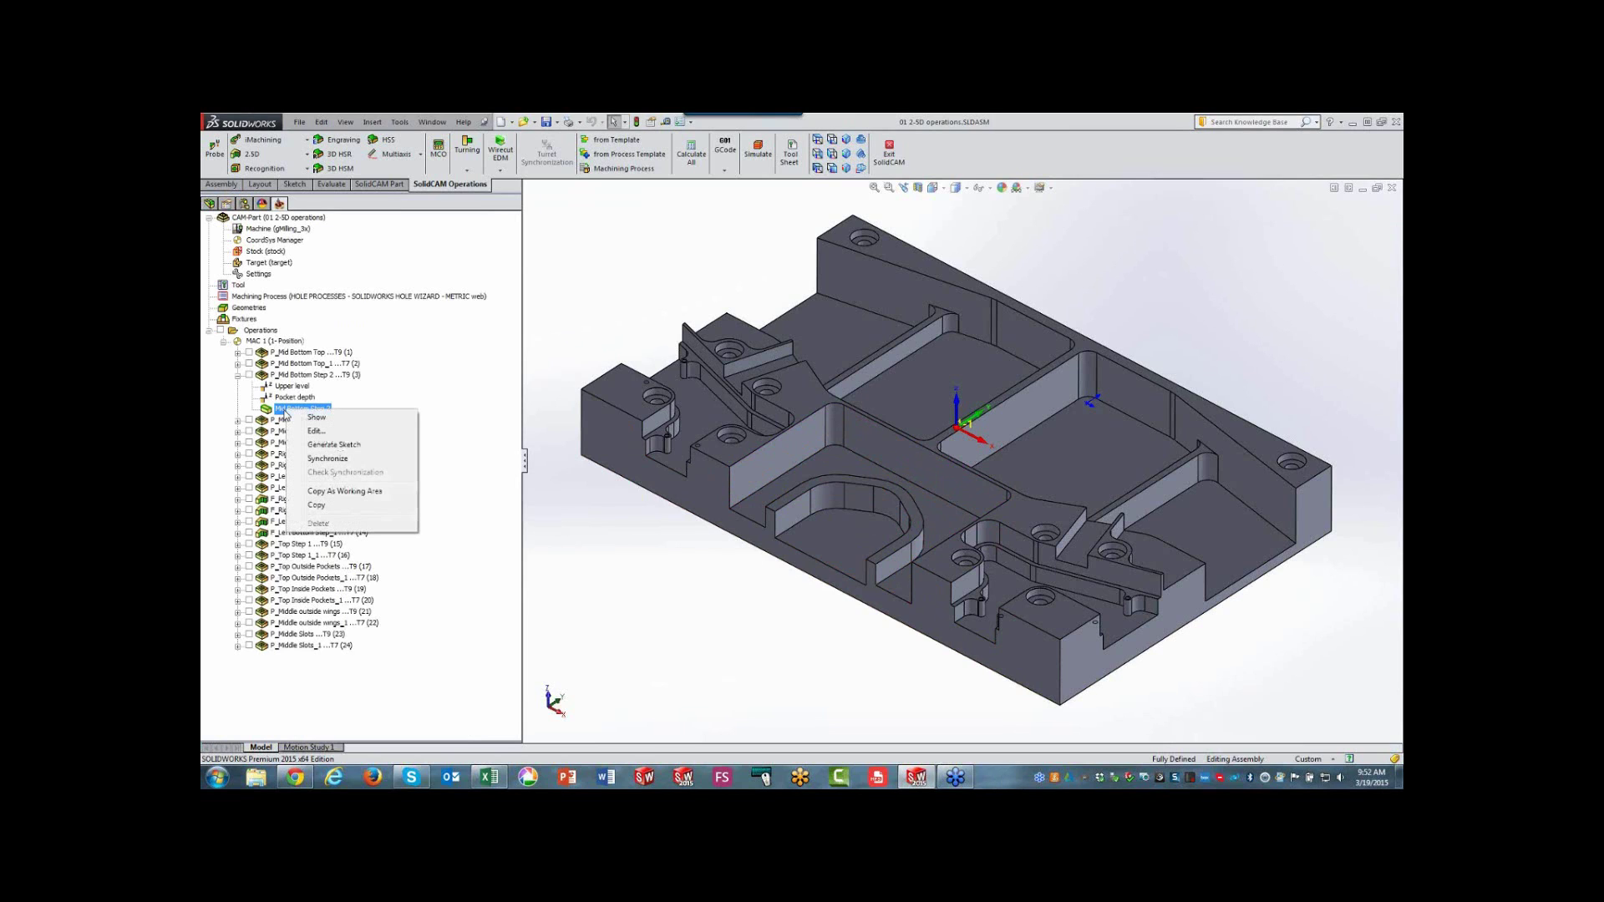
left_click(306, 423)
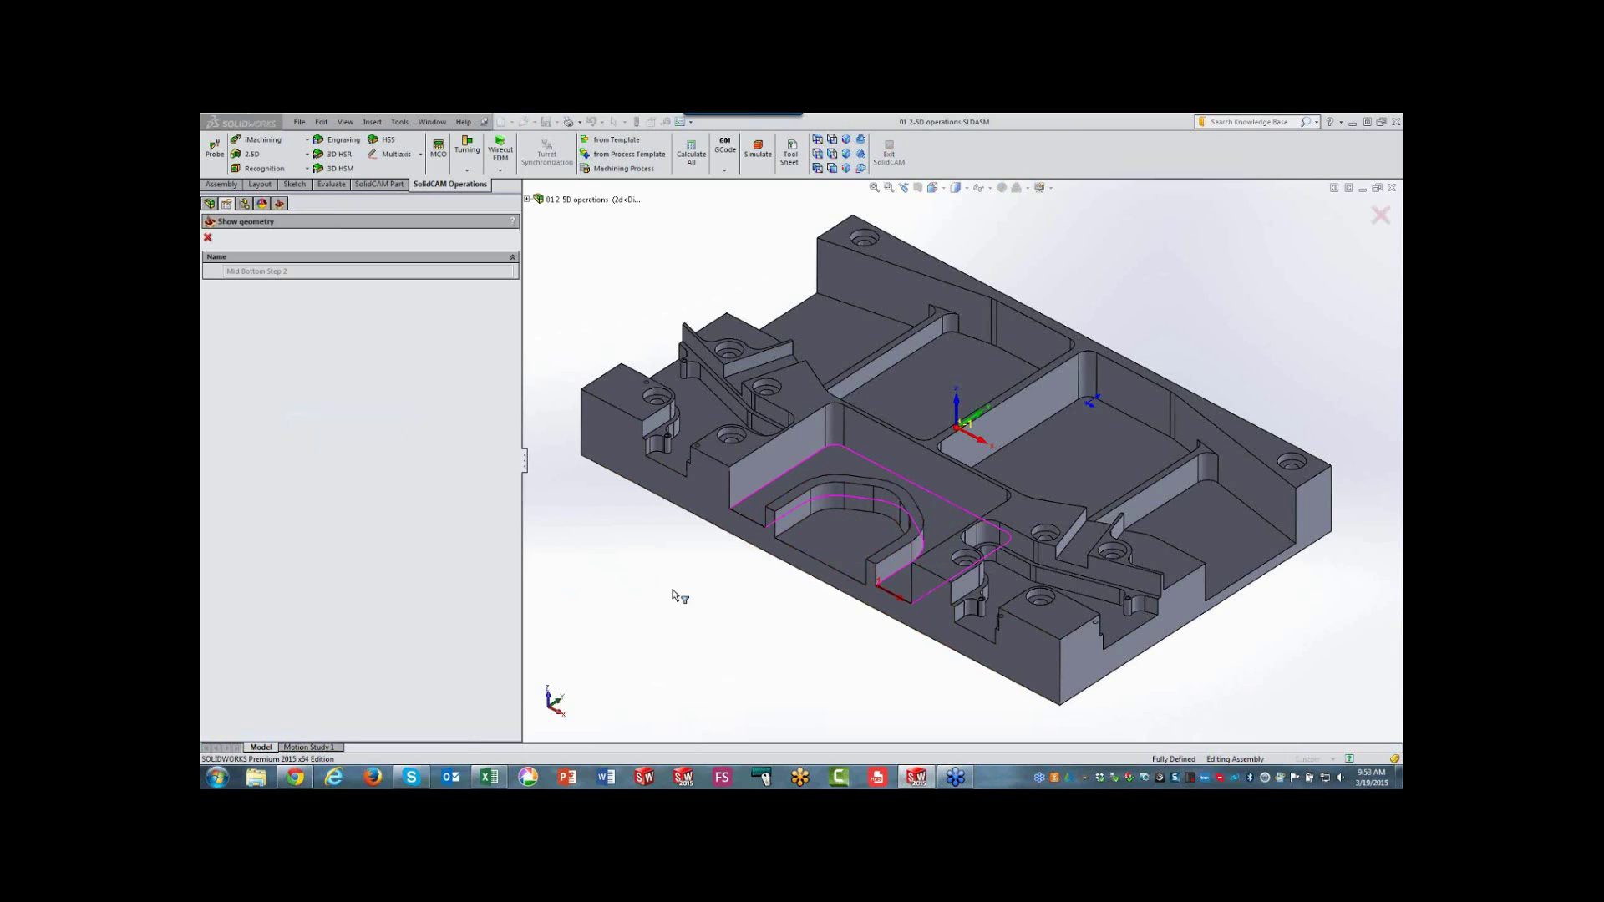
left_click(207, 238)
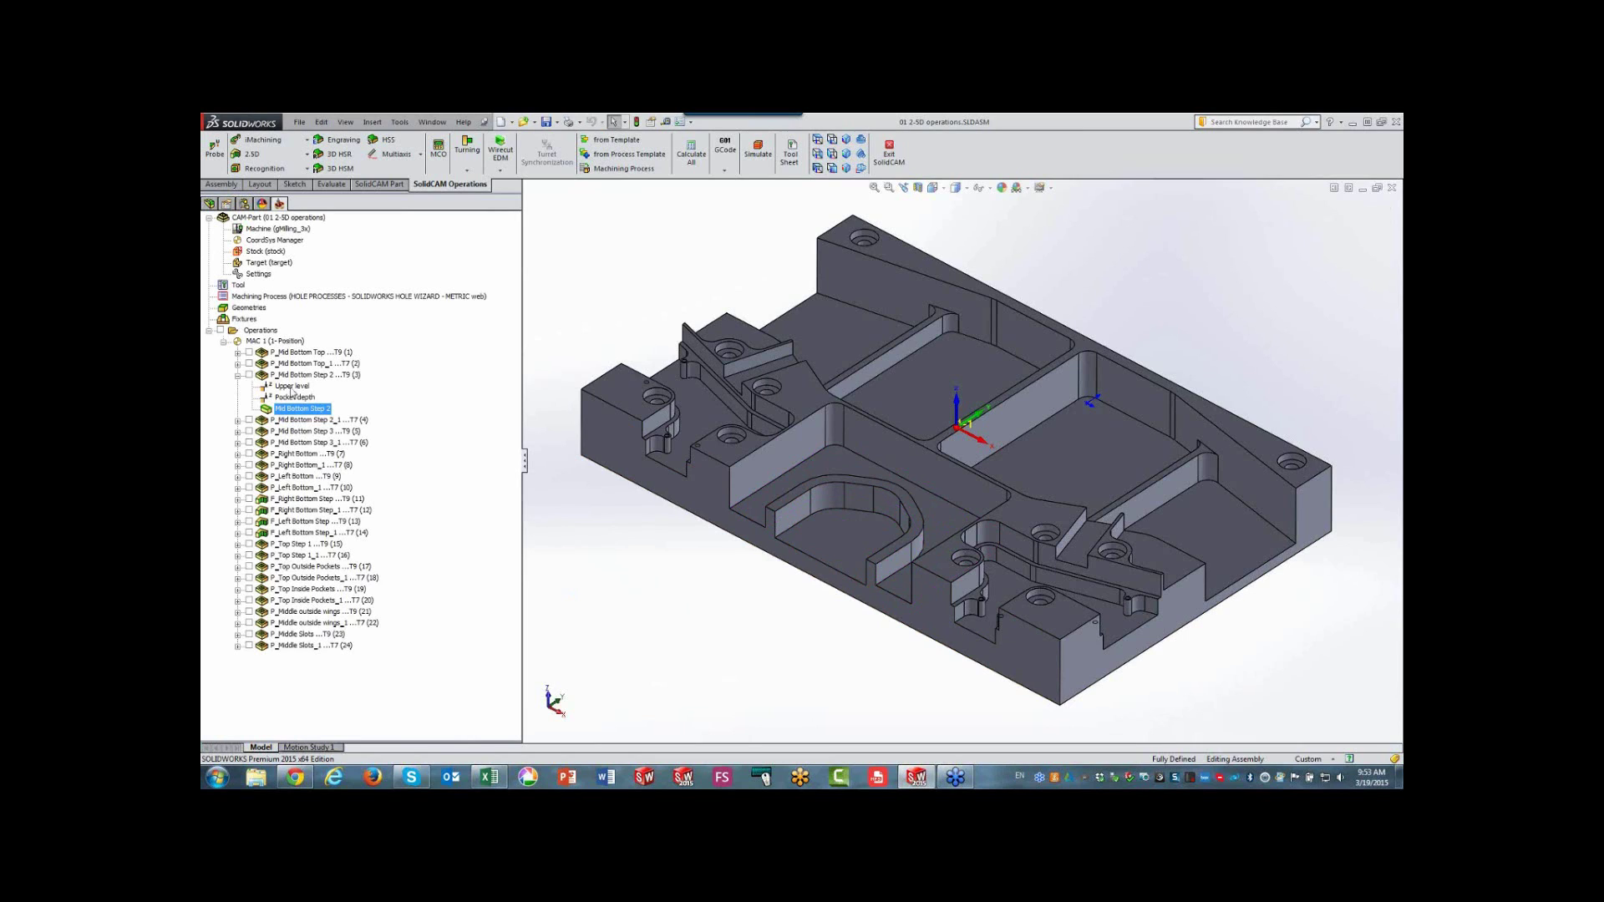
right_click(292, 401)
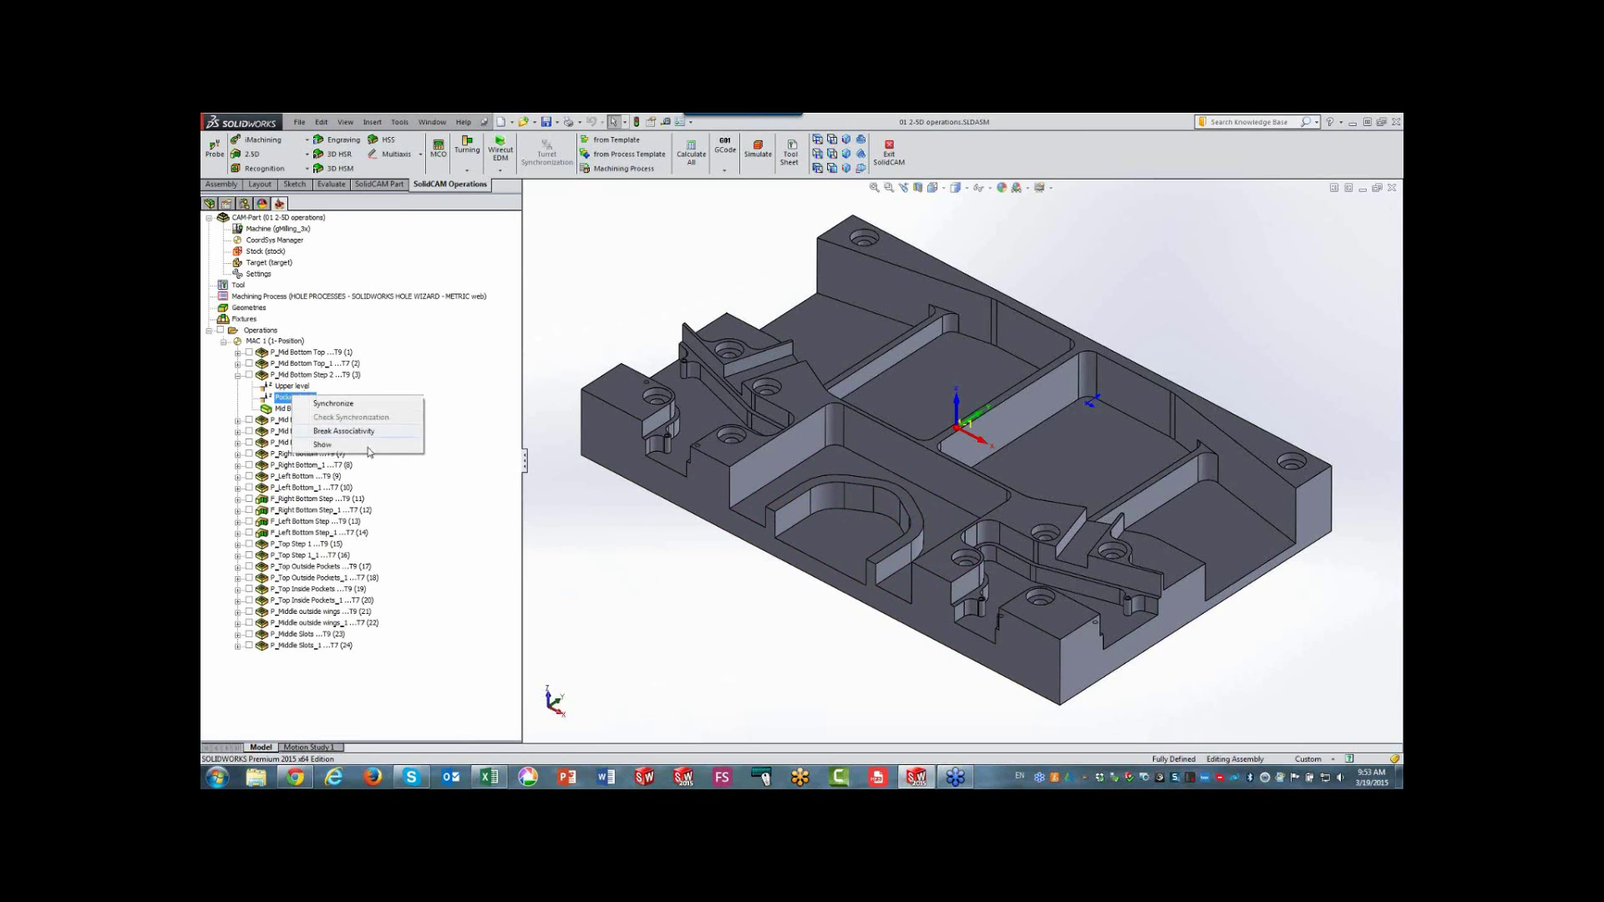
left_click(332, 449)
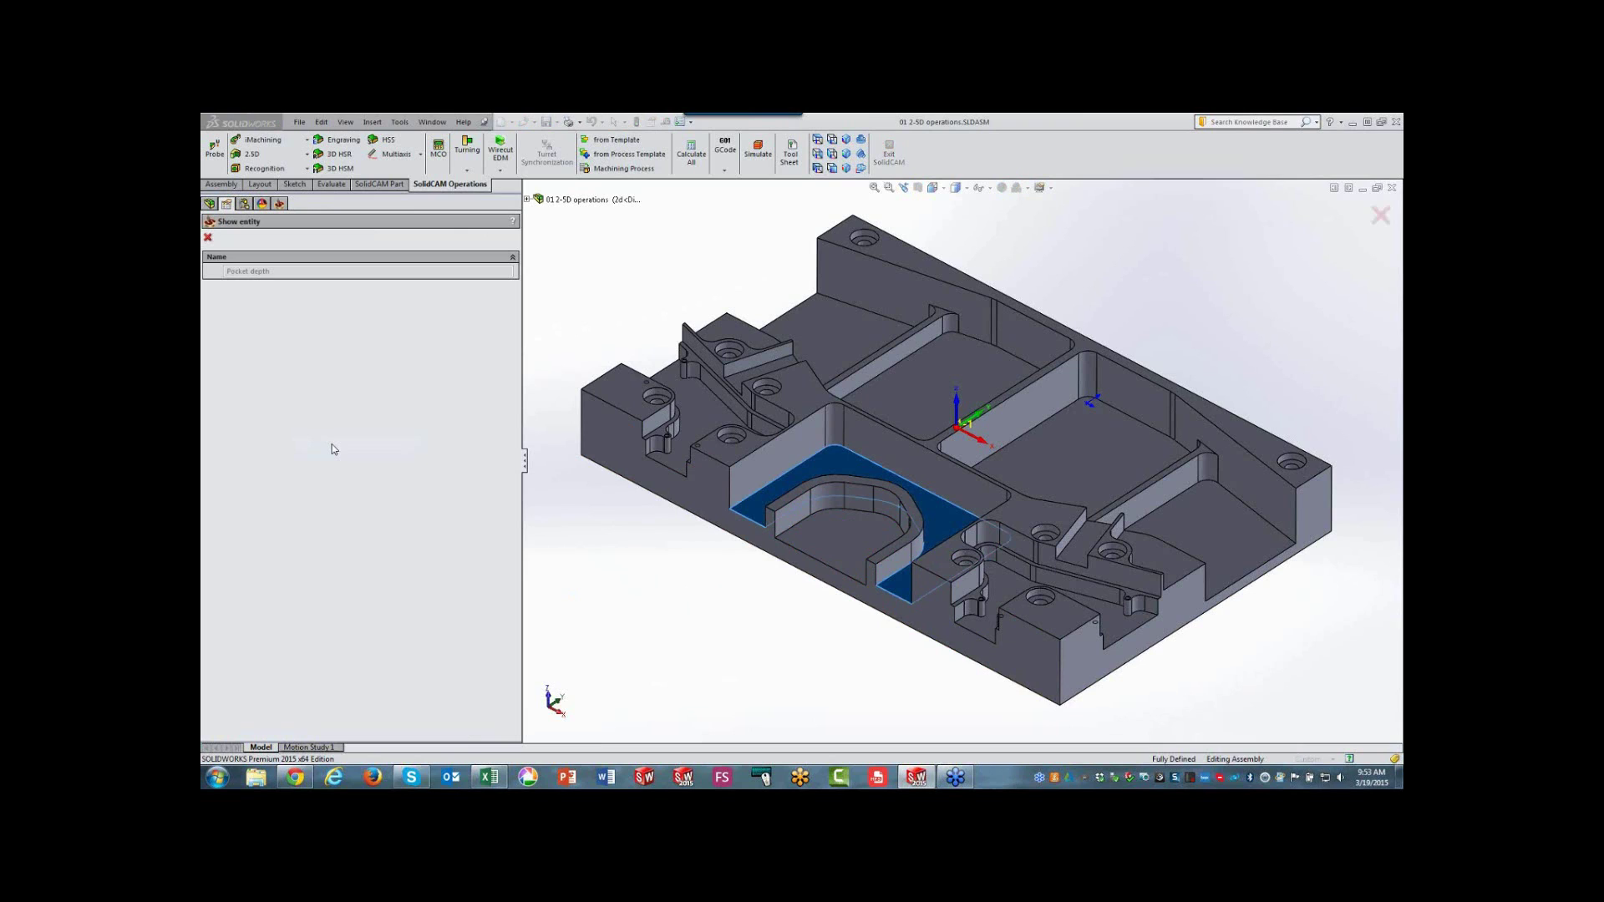
left_click(208, 238)
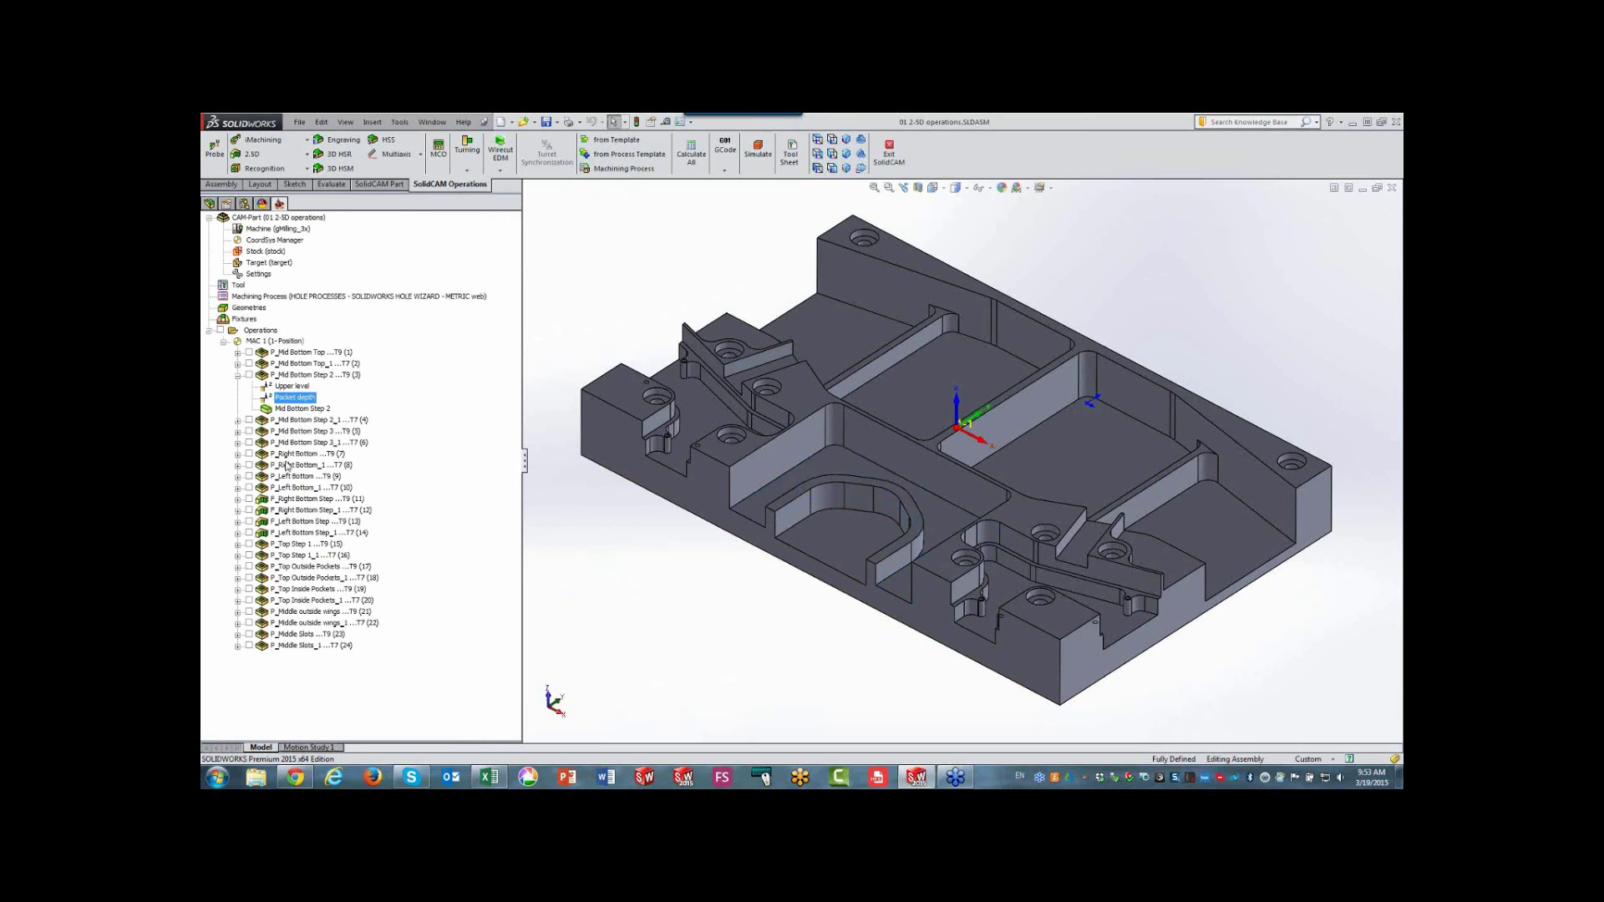
left_click(238, 375)
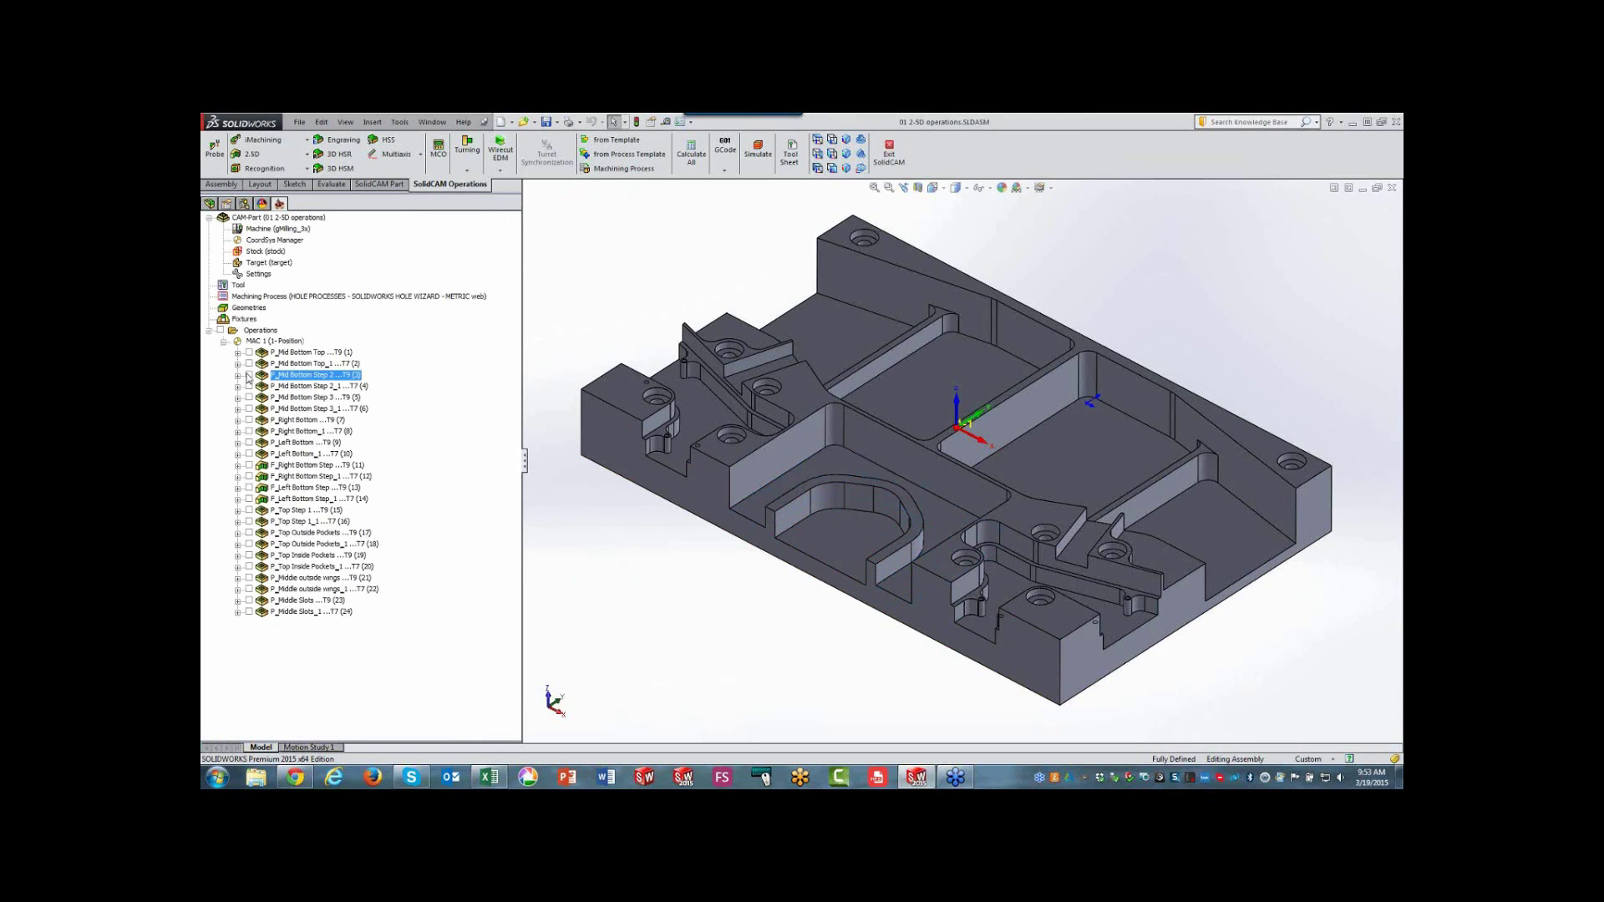
left_click(249, 375)
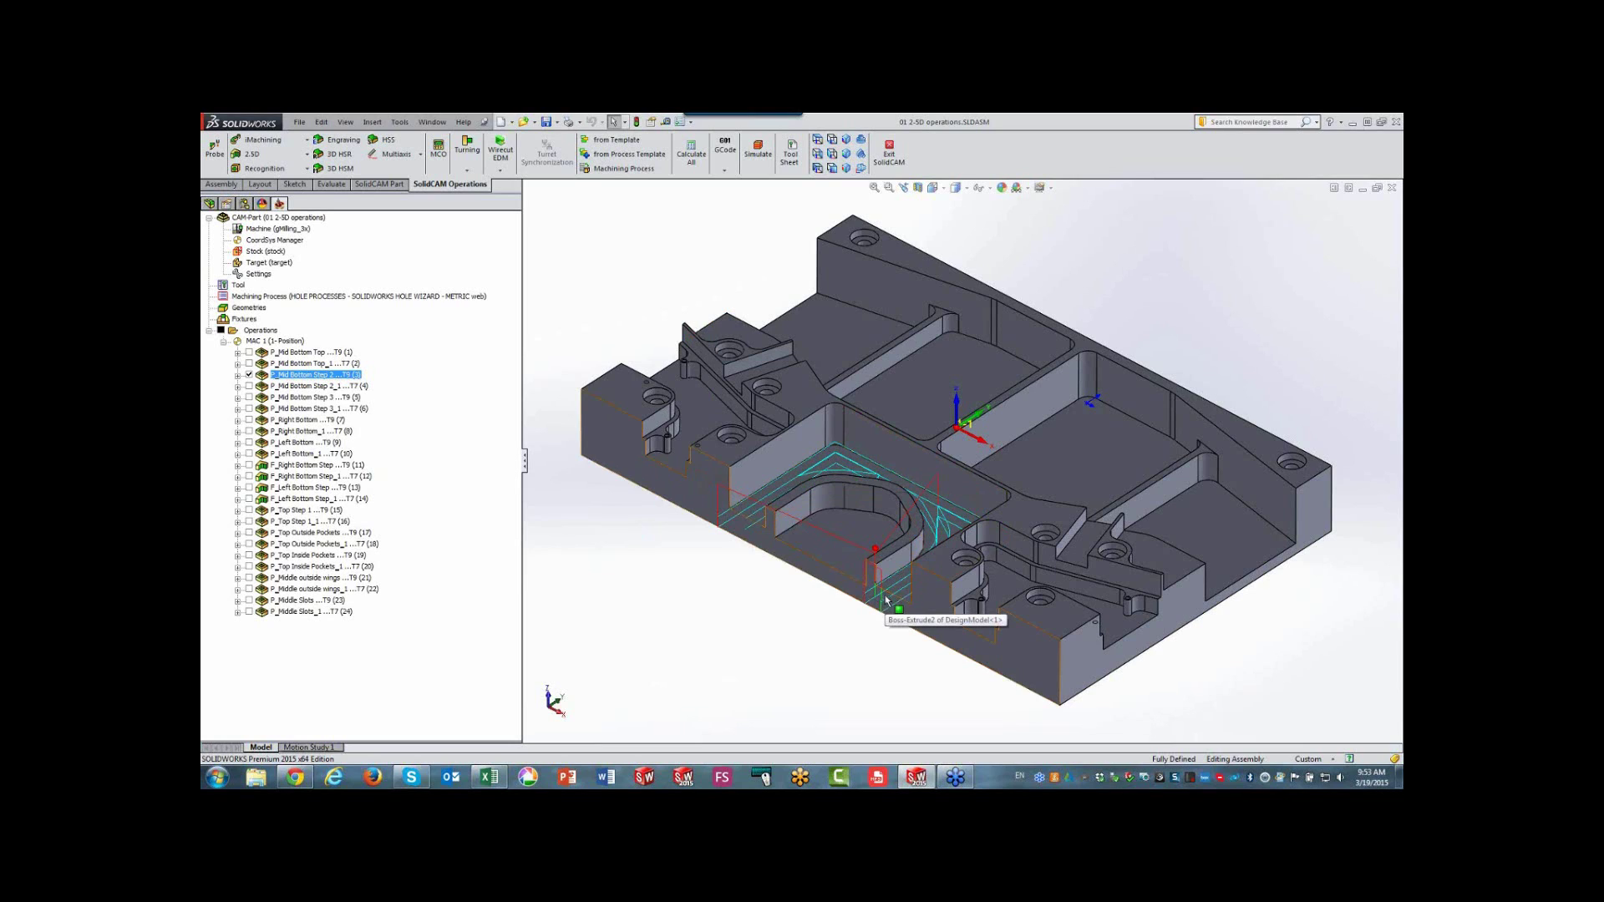
- Hide the P_Mid Bottom Step 2 (3) toolpath, and examine the Mid Bottom Step 3 geometry chain on the model
left_click(248, 376)
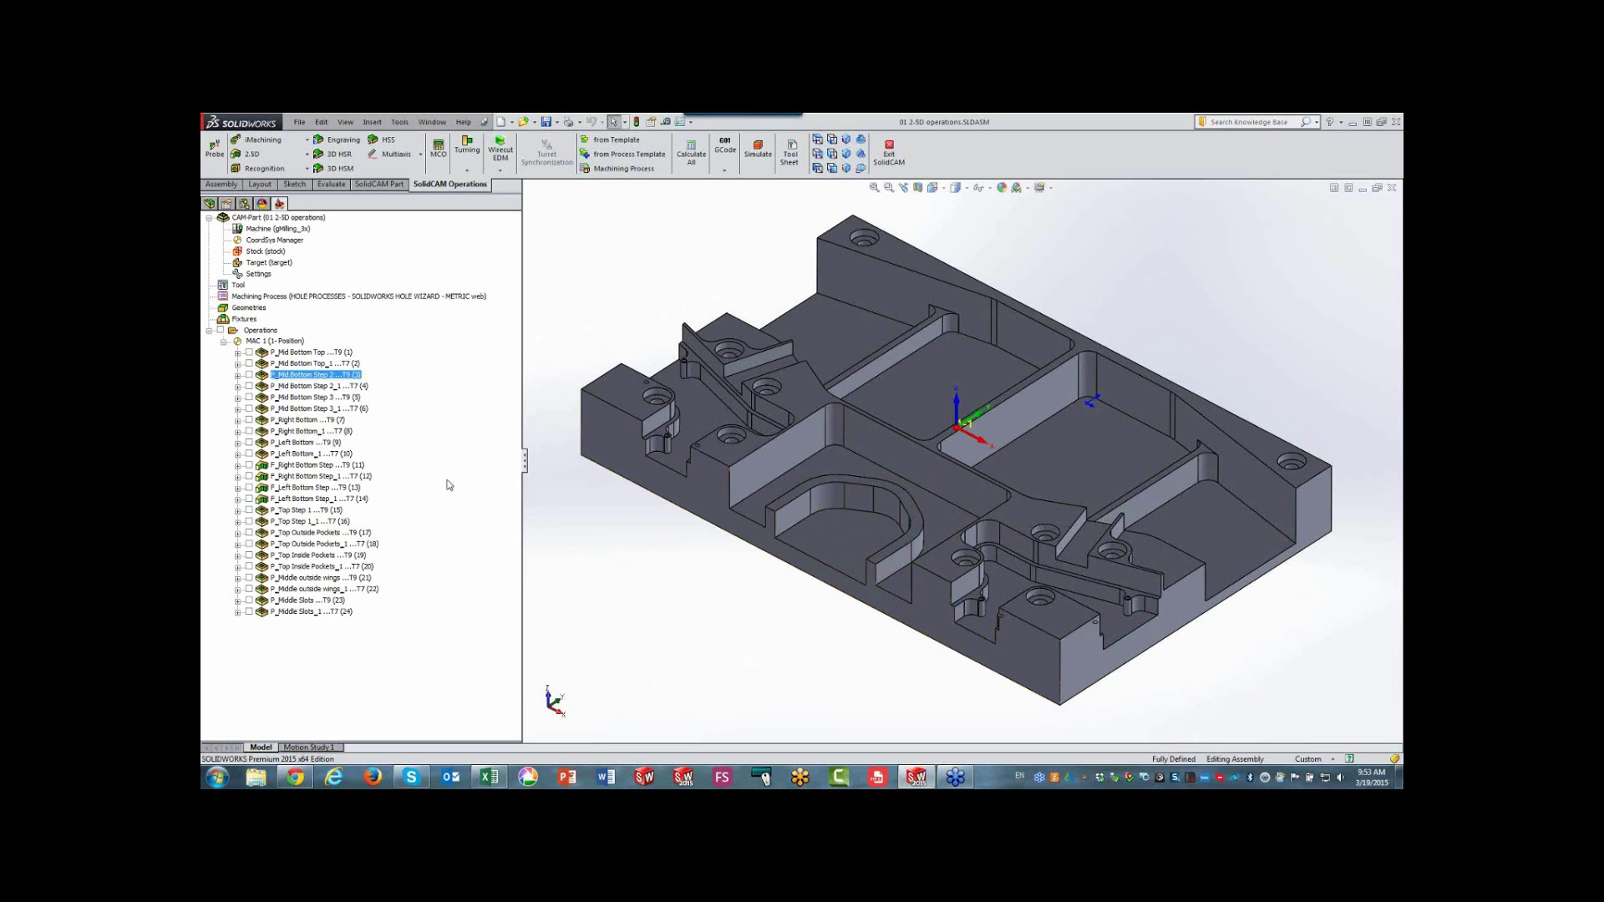
left_click(238, 398)
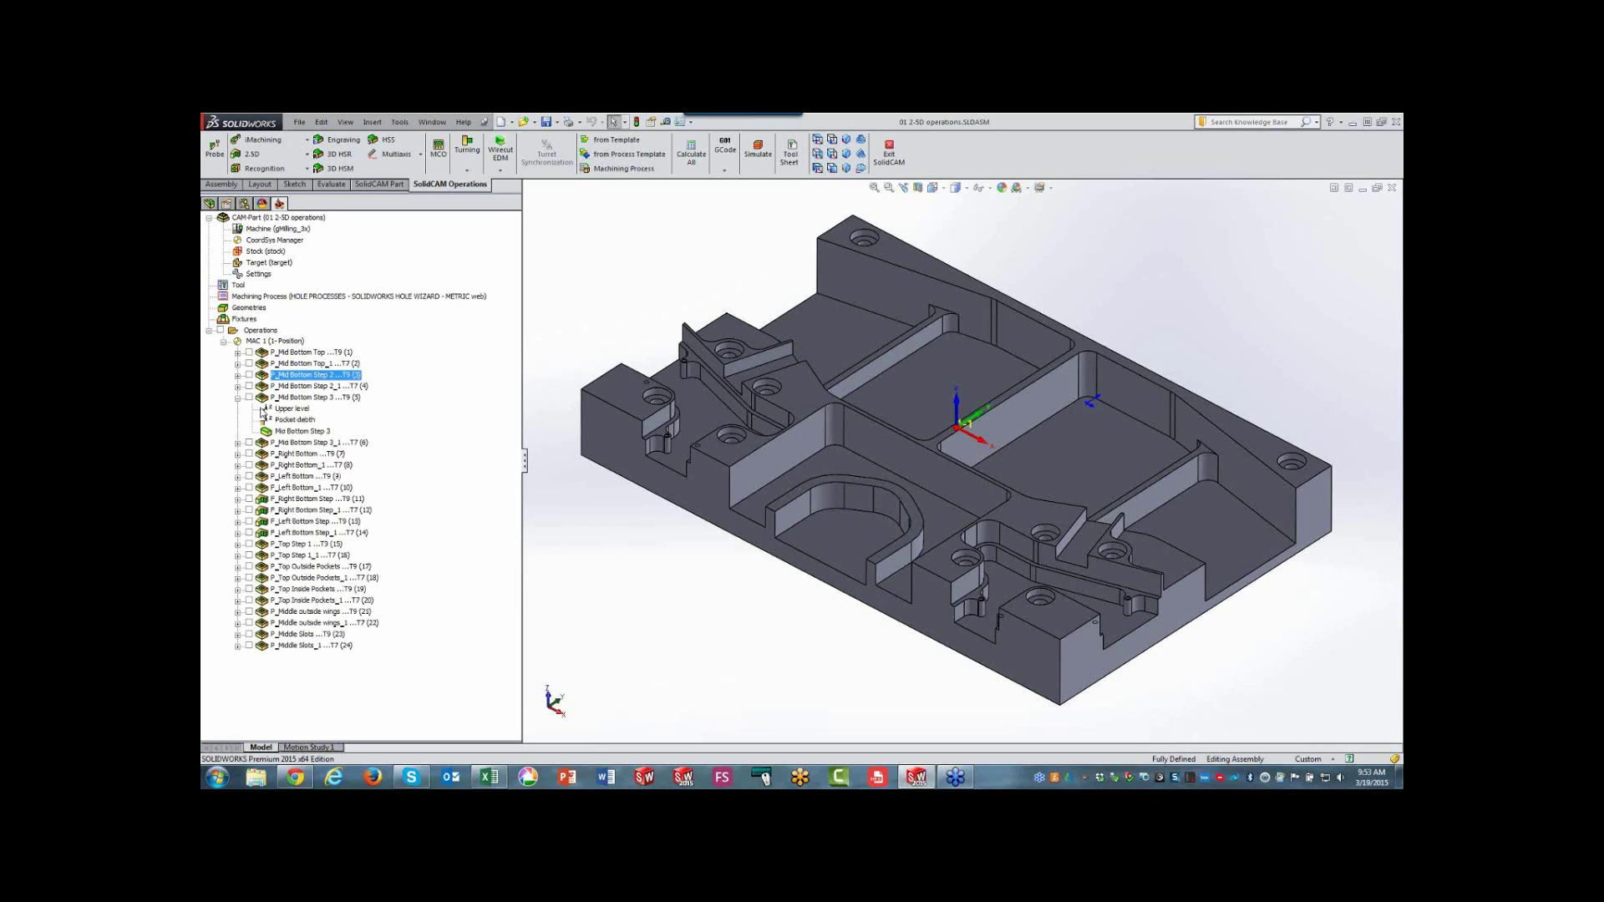
right_click(297, 430)
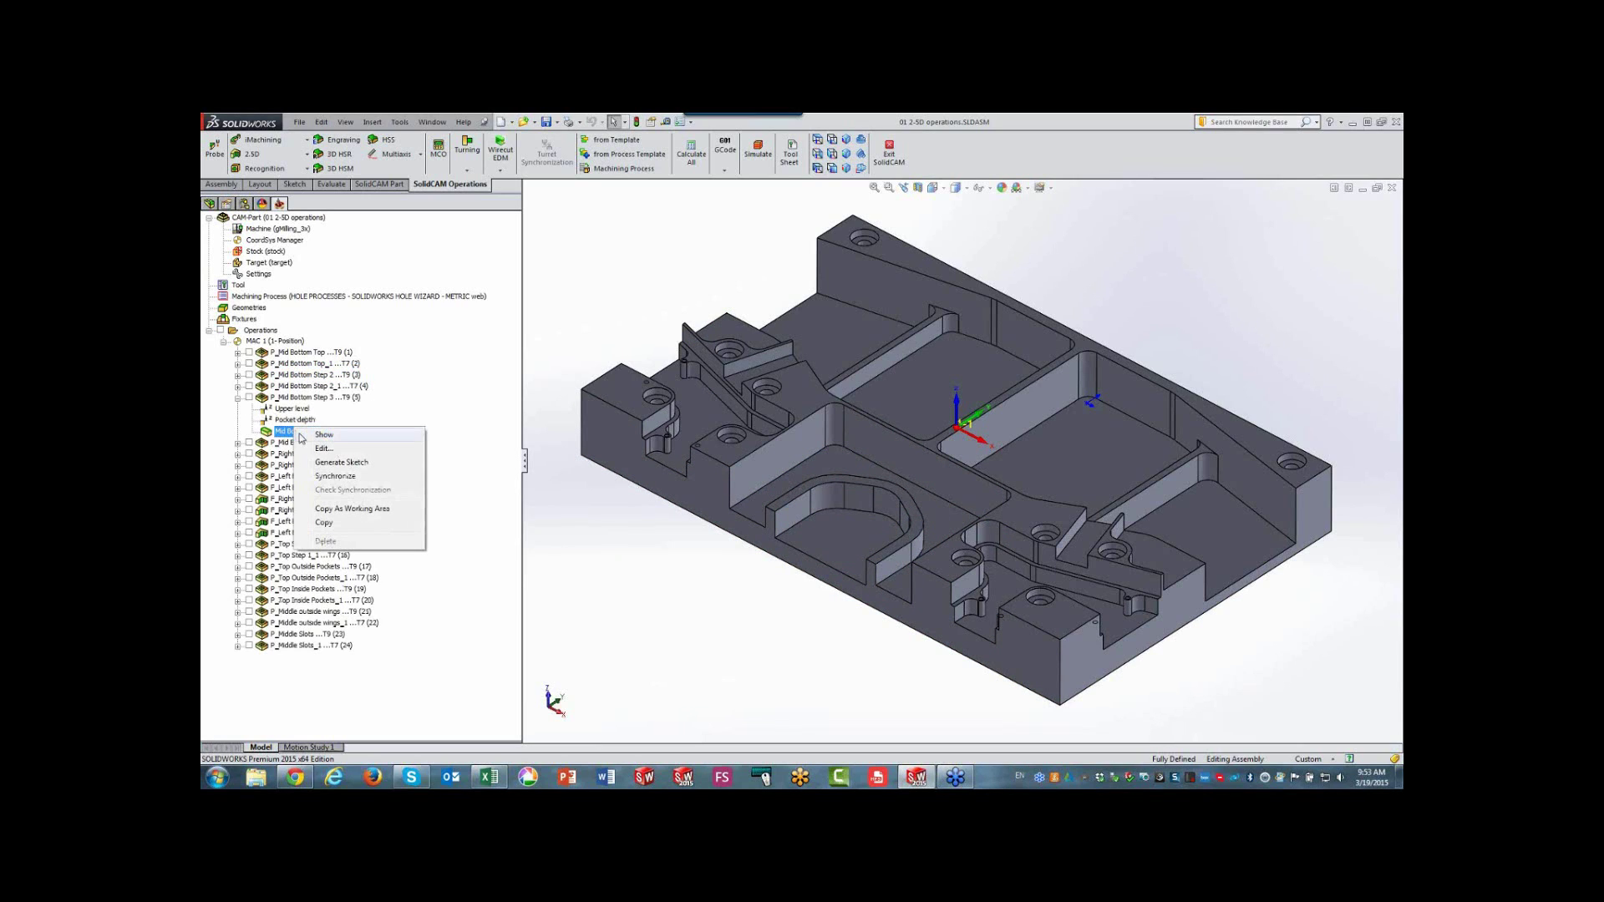
left_click(323, 435)
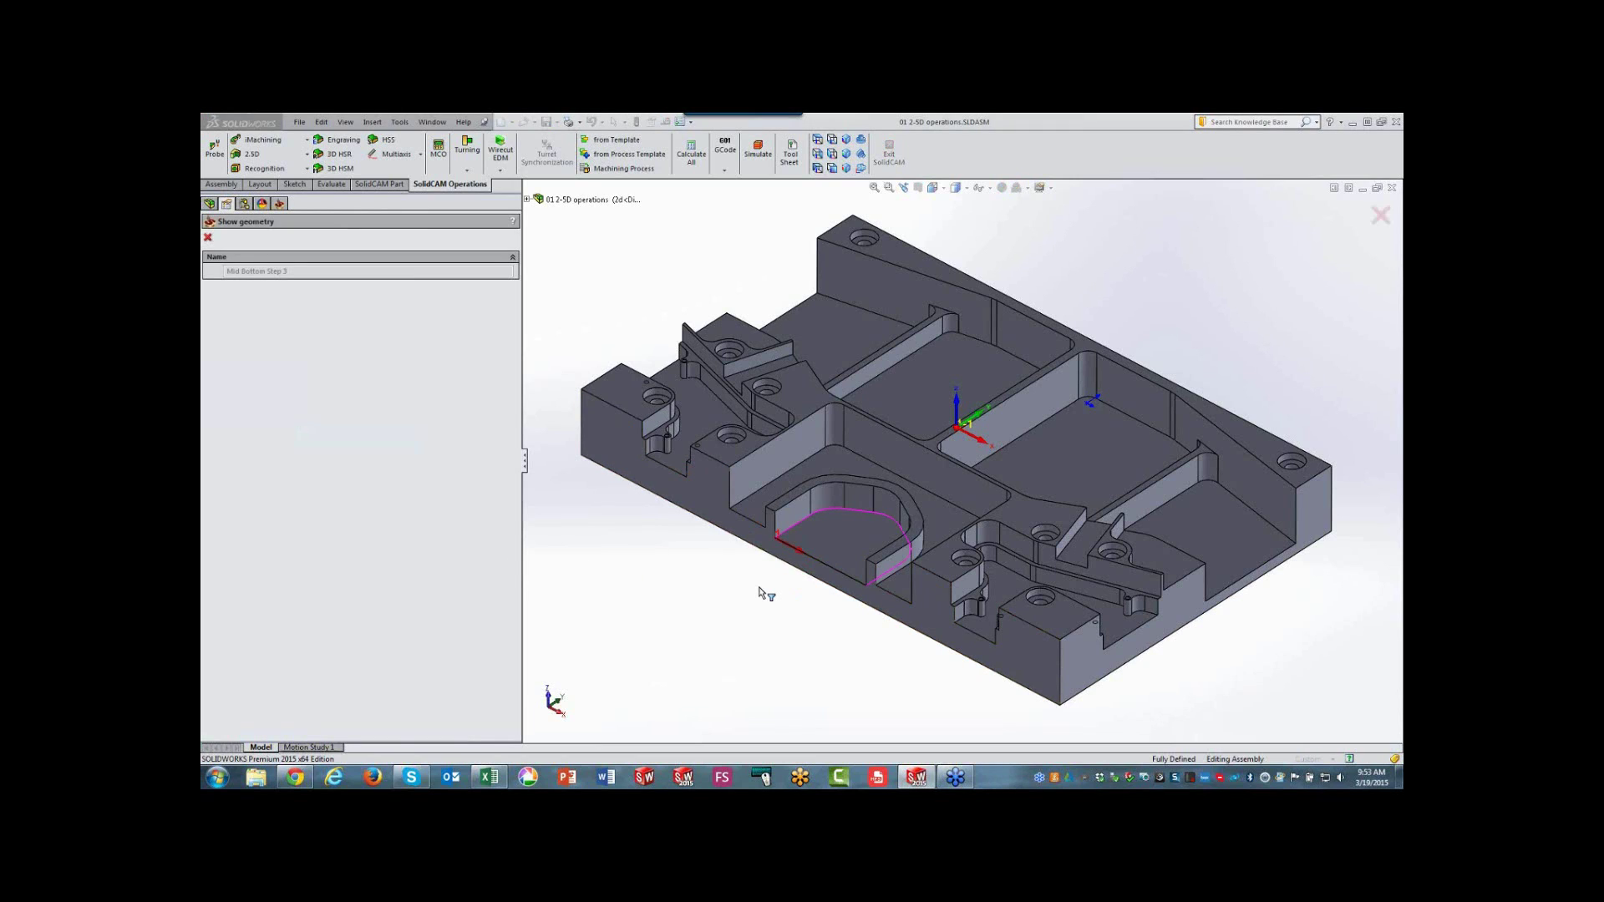
left_click(208, 237)
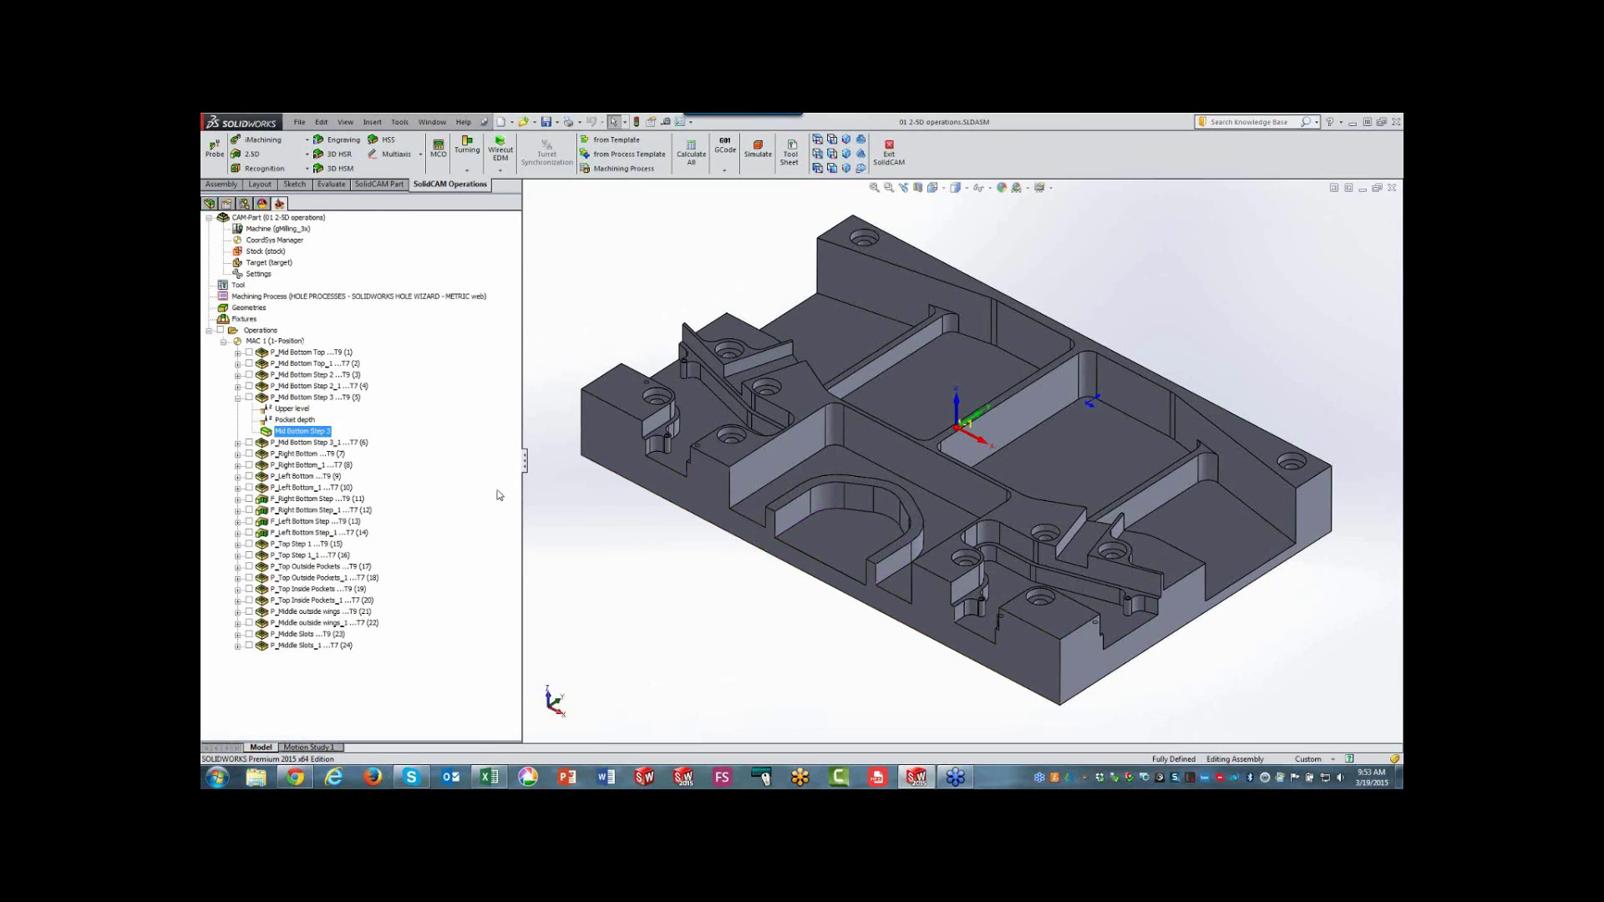
- Display and hide the toolpaths of the P_Mid Bottom Step 3 (5) and P_Mid Bottom Step 3_1 (6) operations one after the other
left_click(249, 398)
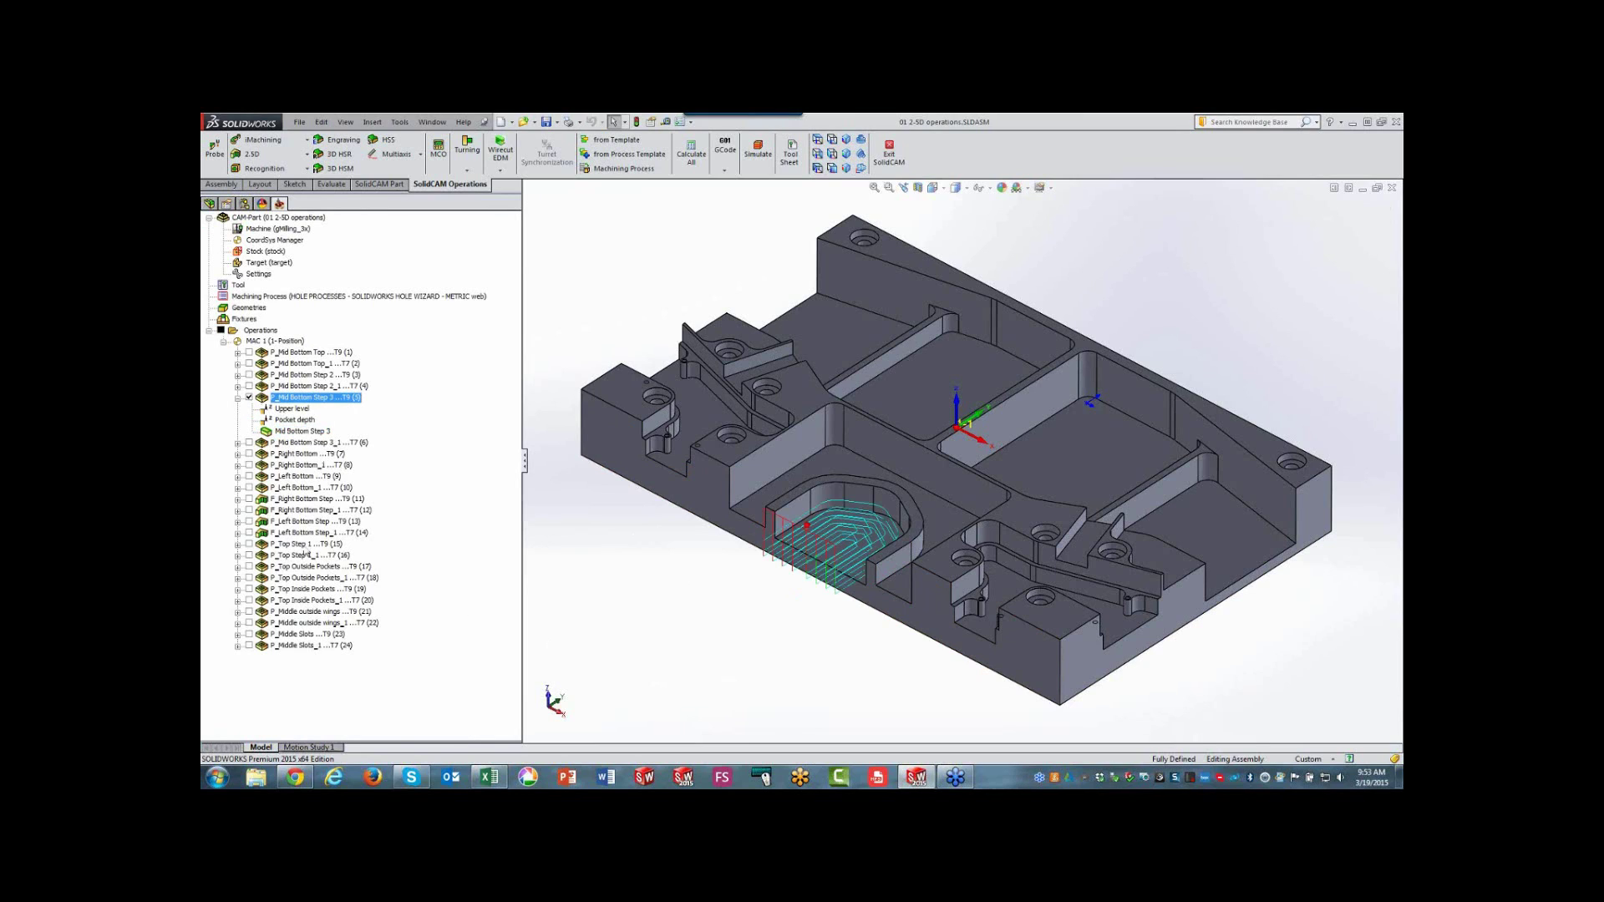
left_click(238, 398)
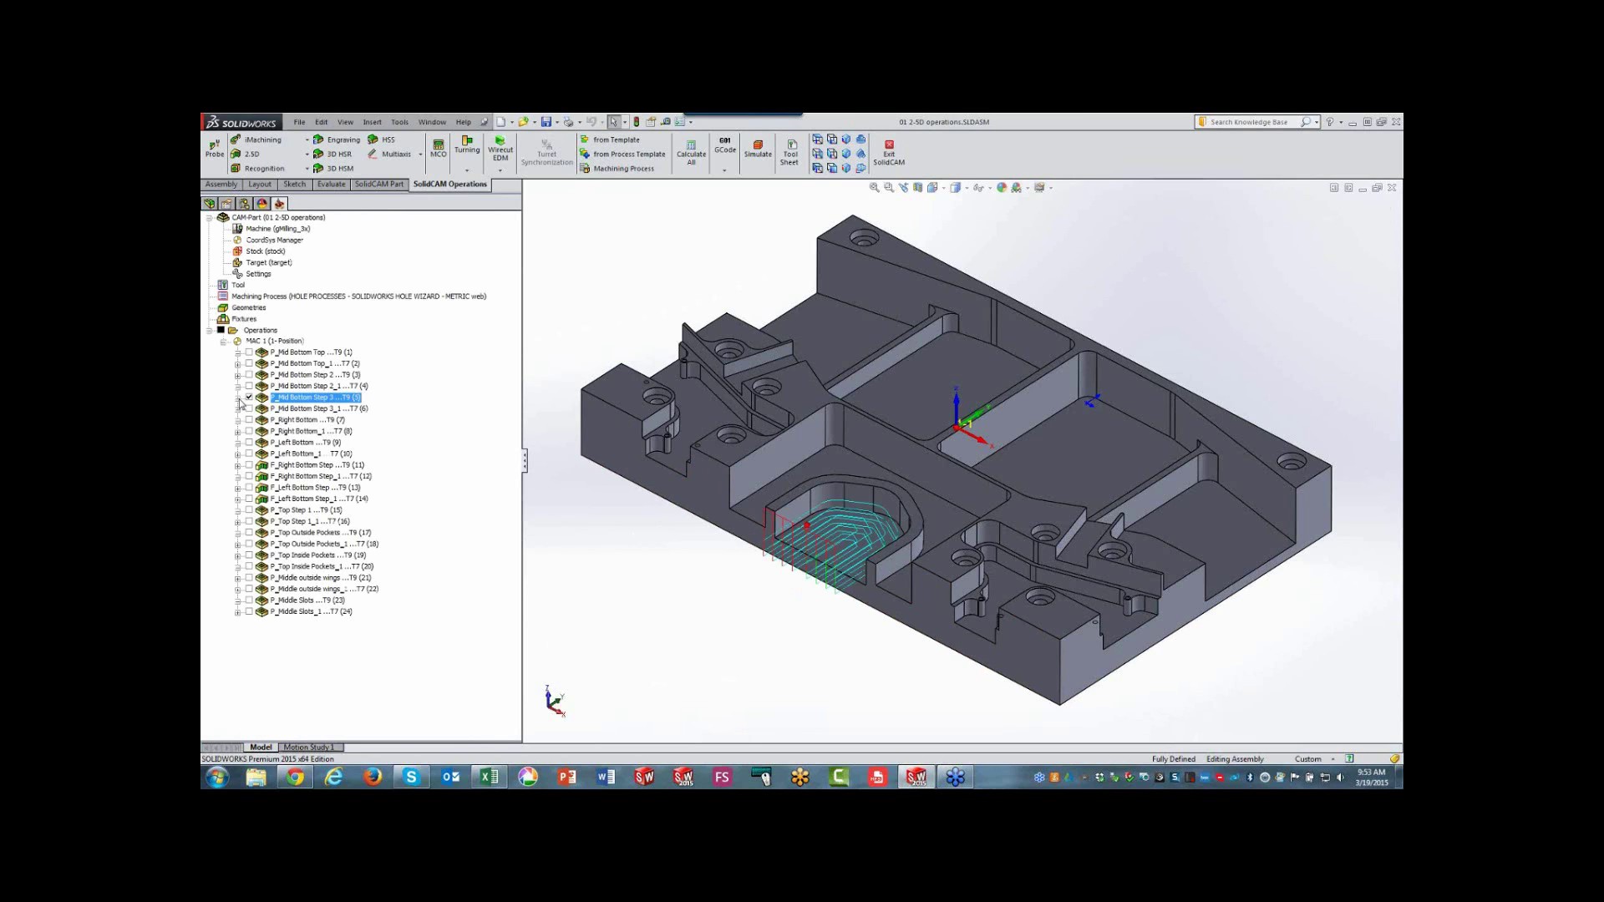
left_click(249, 397)
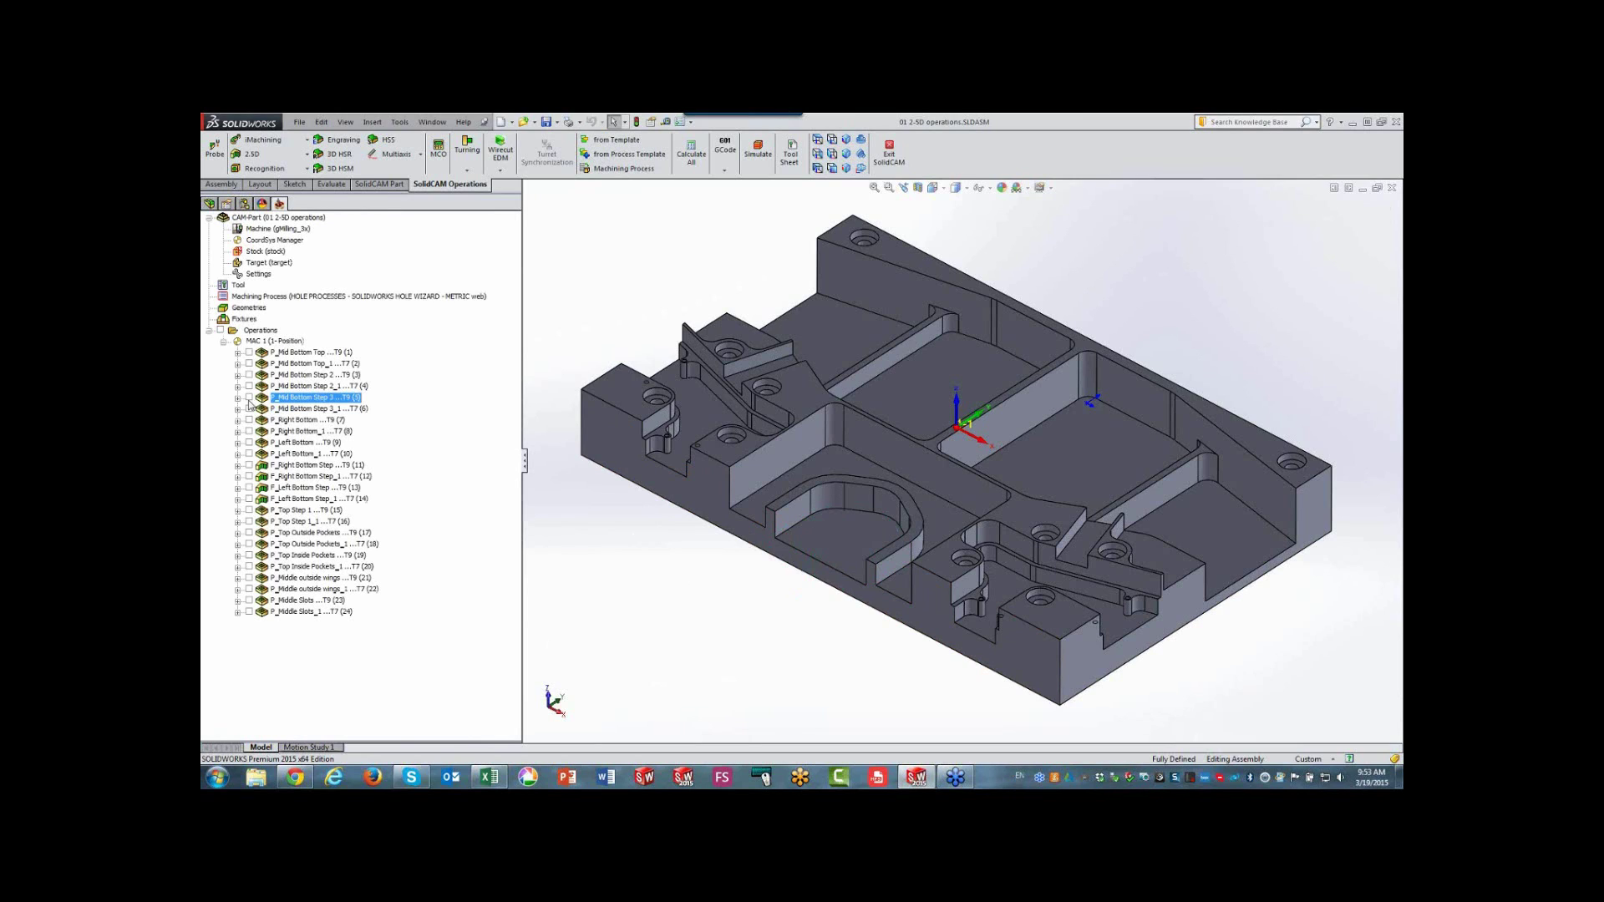
left_click(249, 409)
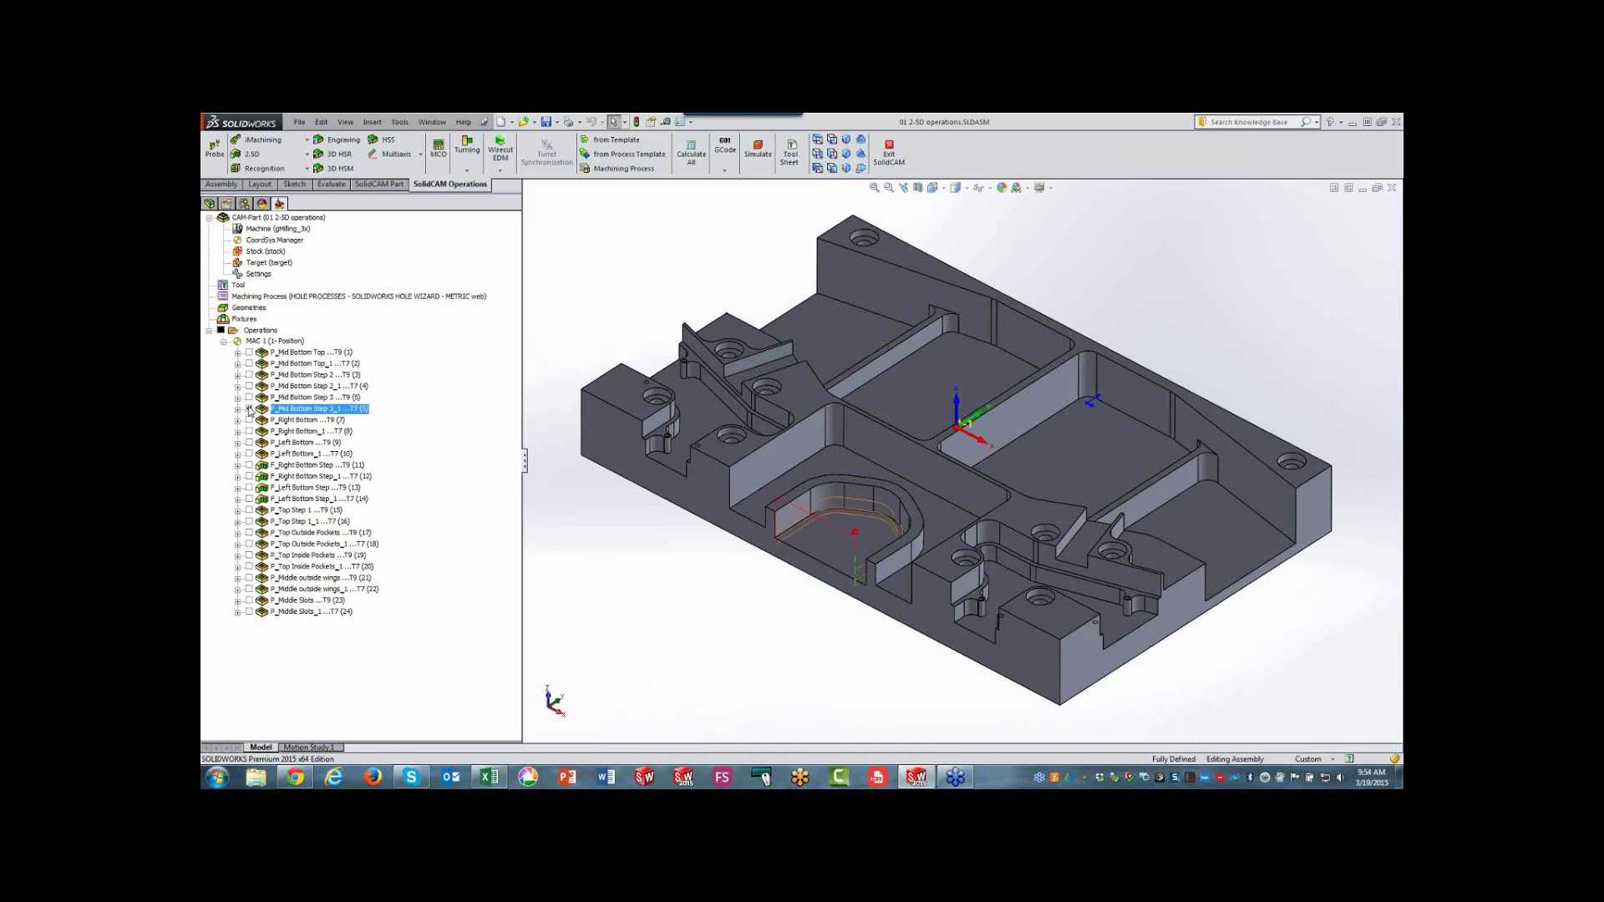
left_click(249, 410)
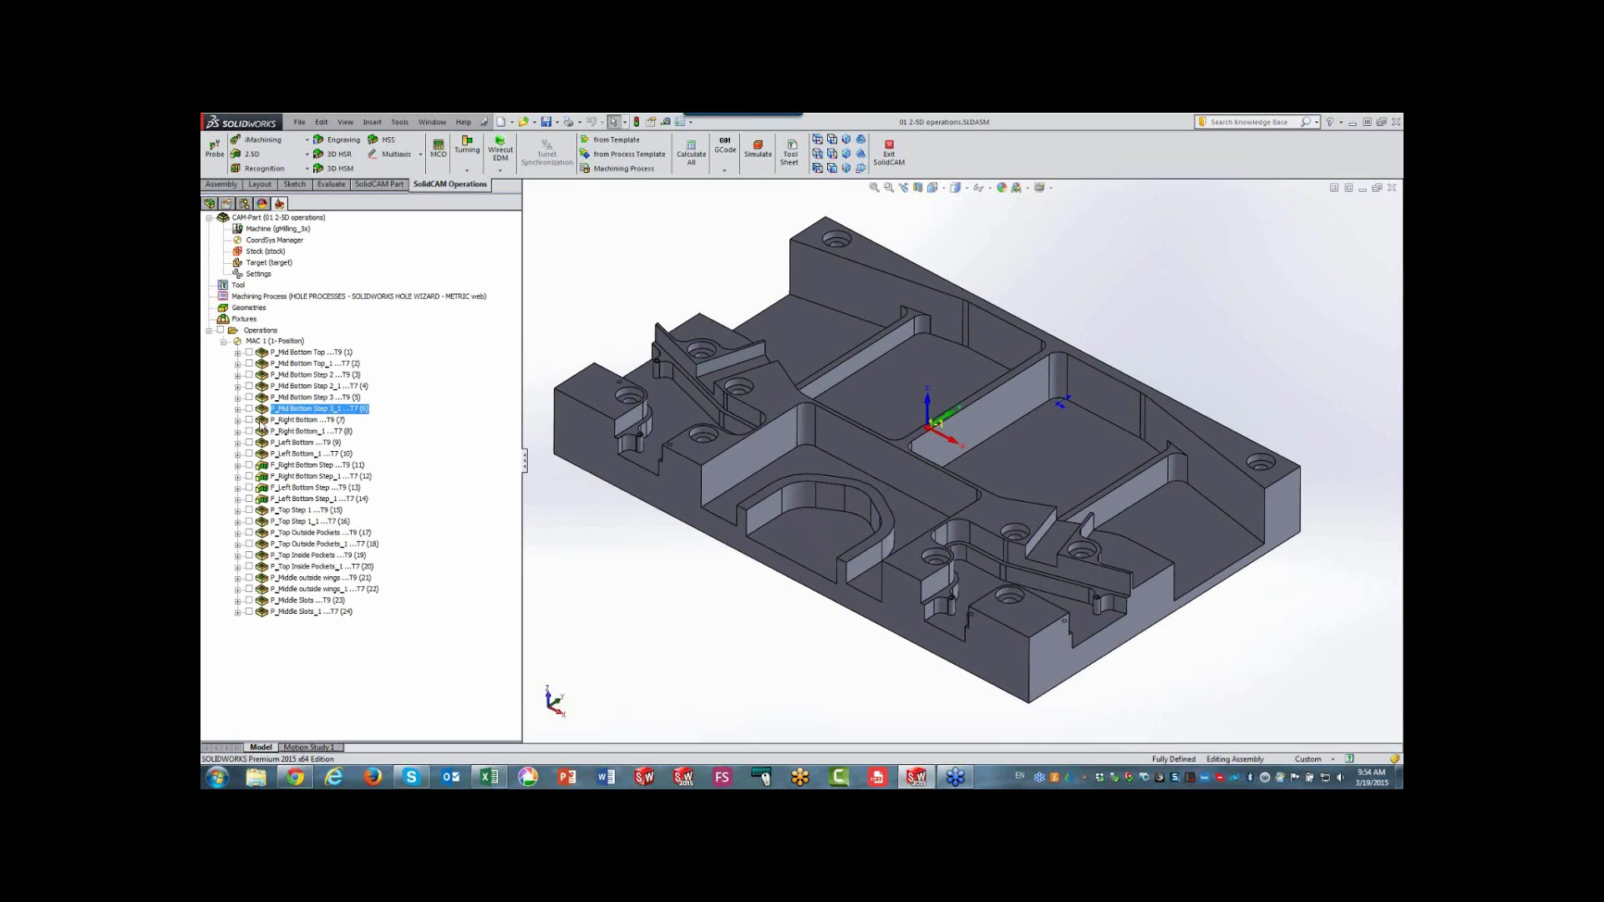
- Display the toolpaths of the P_Right Bottom (7) and P_Left Bottom (9) operations together, and hide both again
left_click(249, 420)
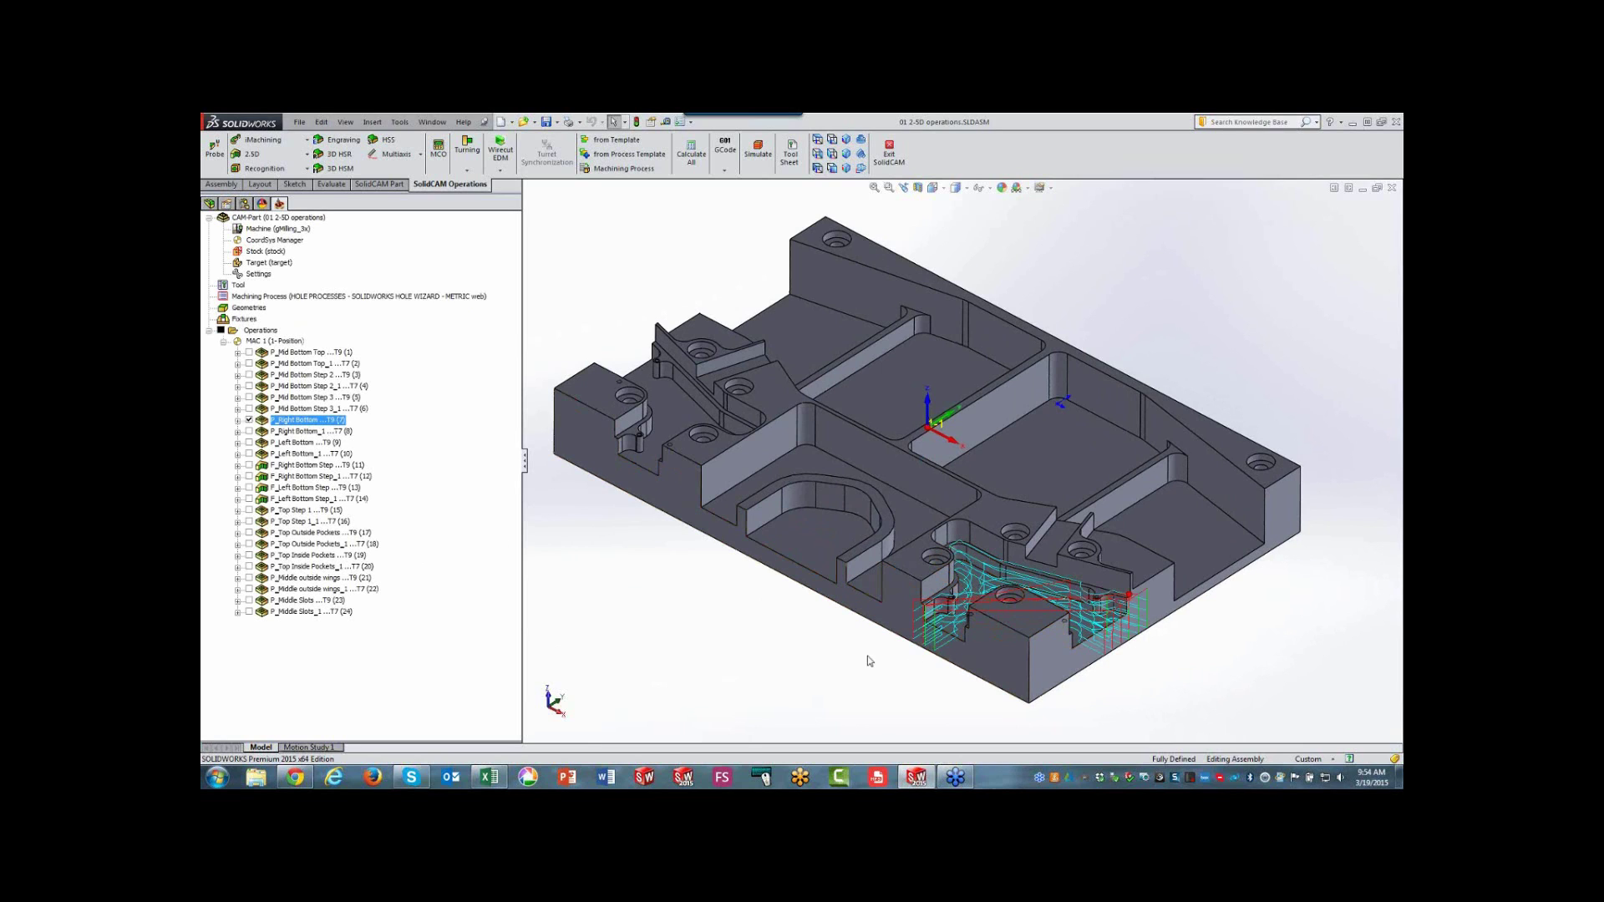
left_click(249, 443)
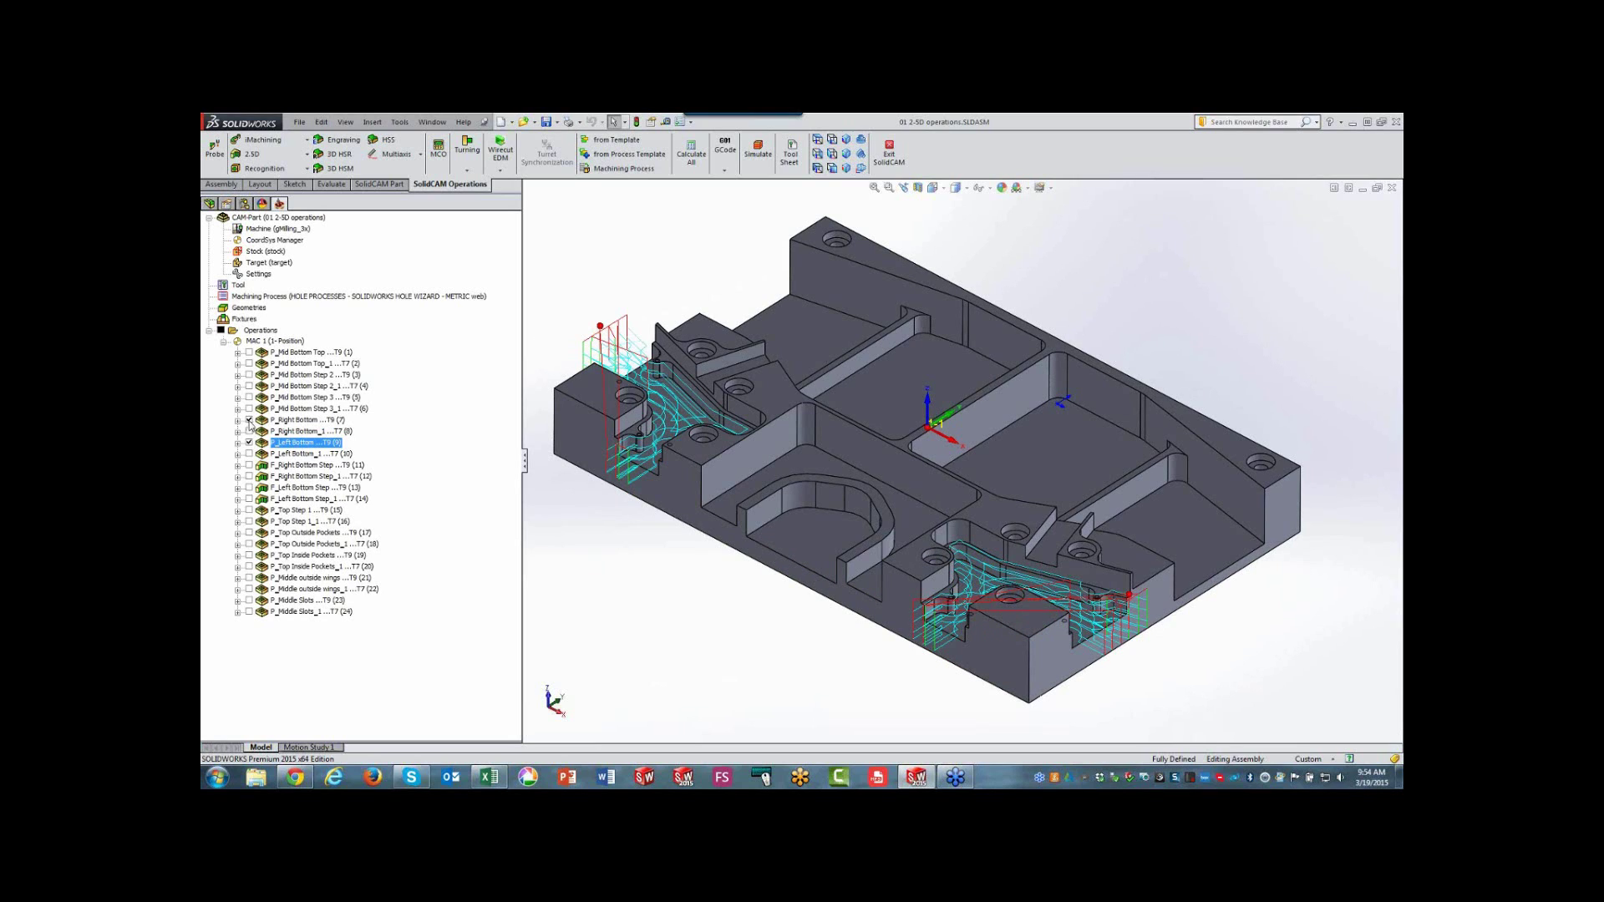
left_click(249, 420)
left_click(249, 442)
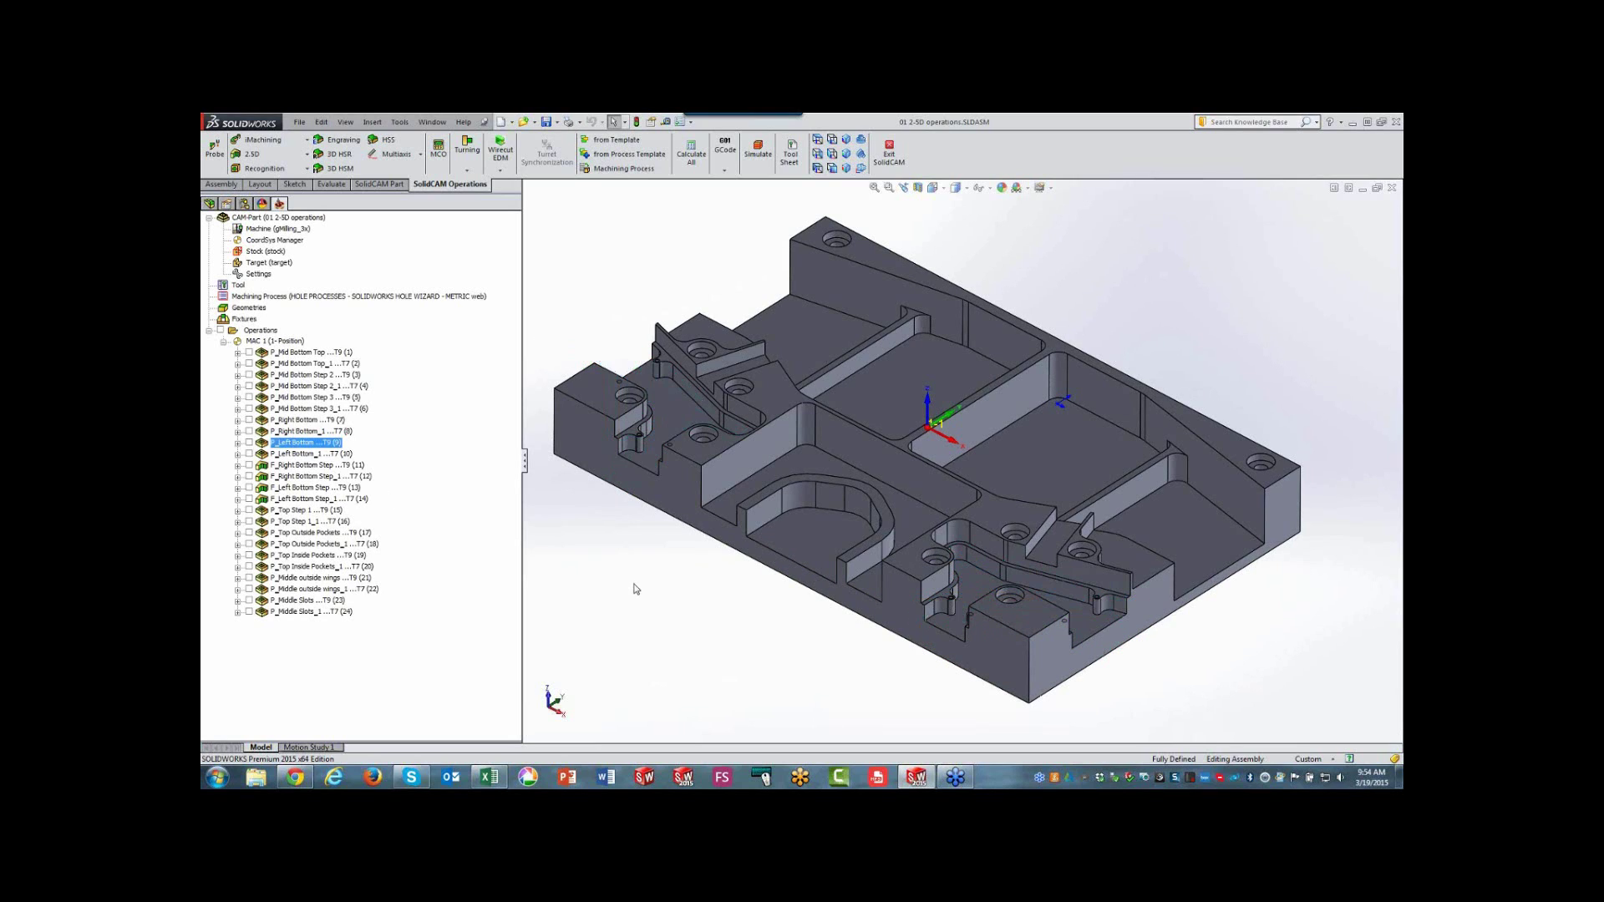
- Check the depth from the part's upper faces to the floors of the right and left bottom pockets
middle_click_drag(634, 585, 635, 585)
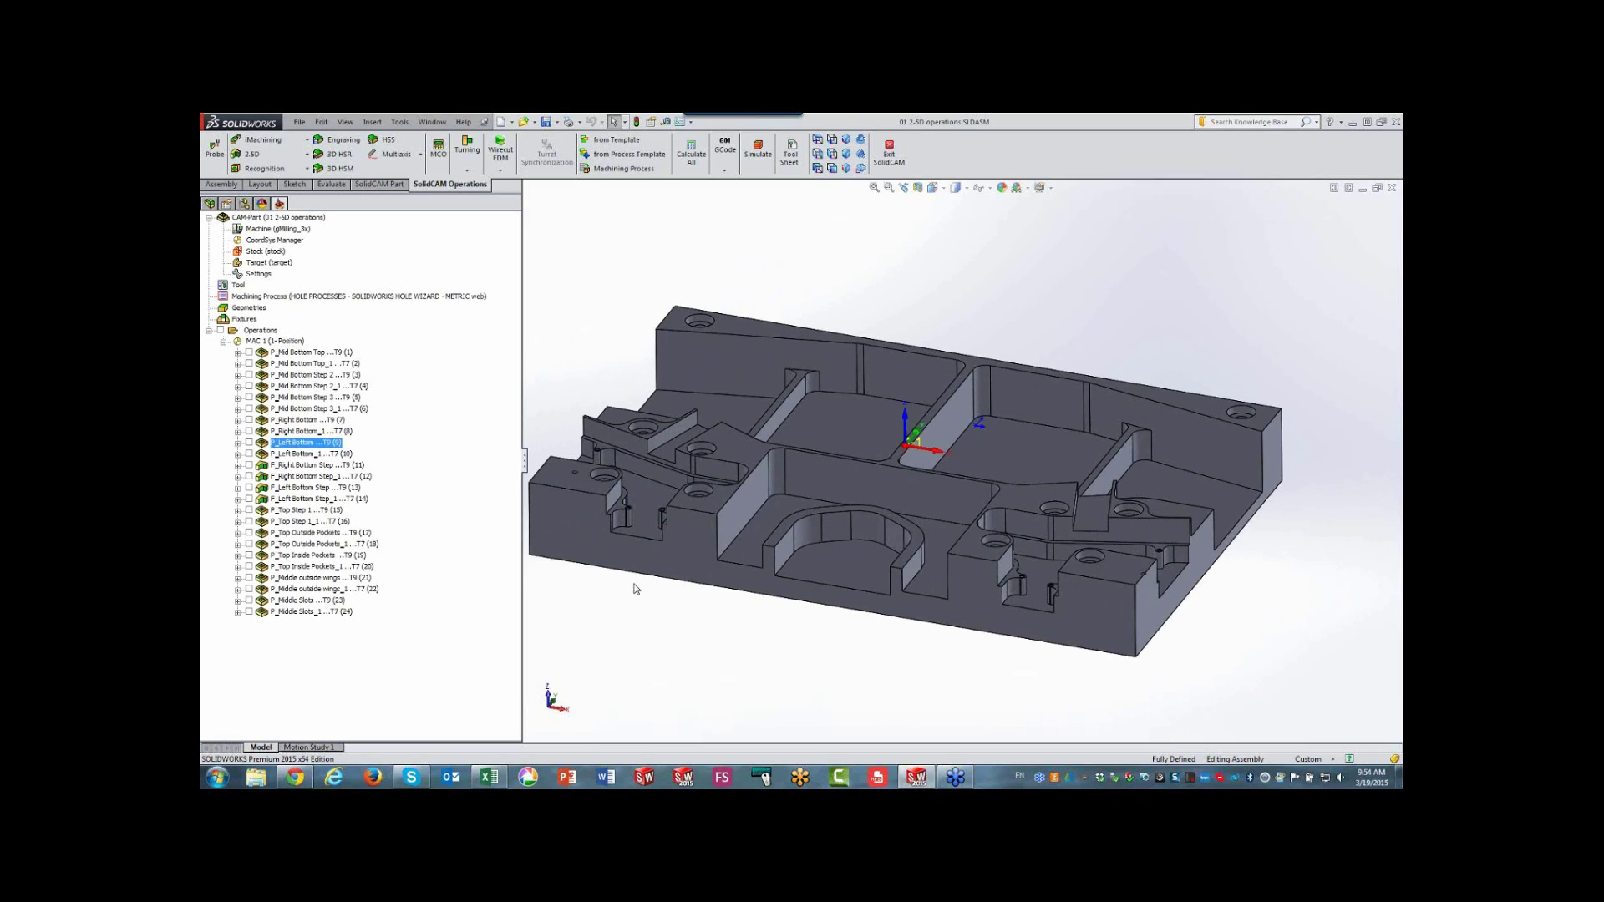
left_click(982, 550)
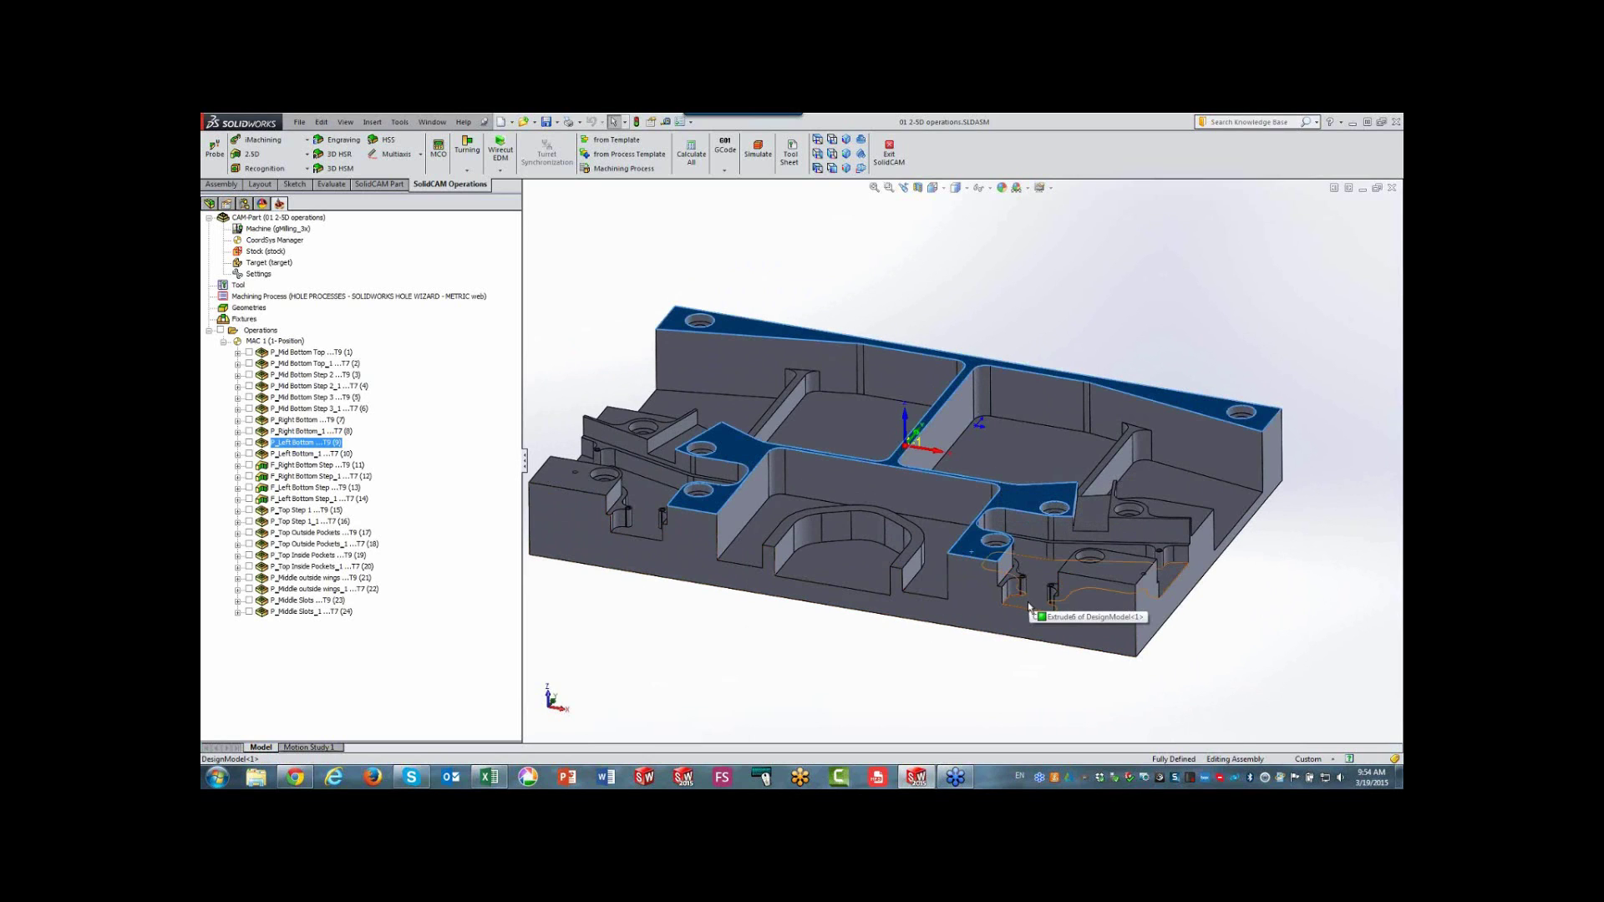
left_click(1029, 607, "ctrl")
left_click(889, 716)
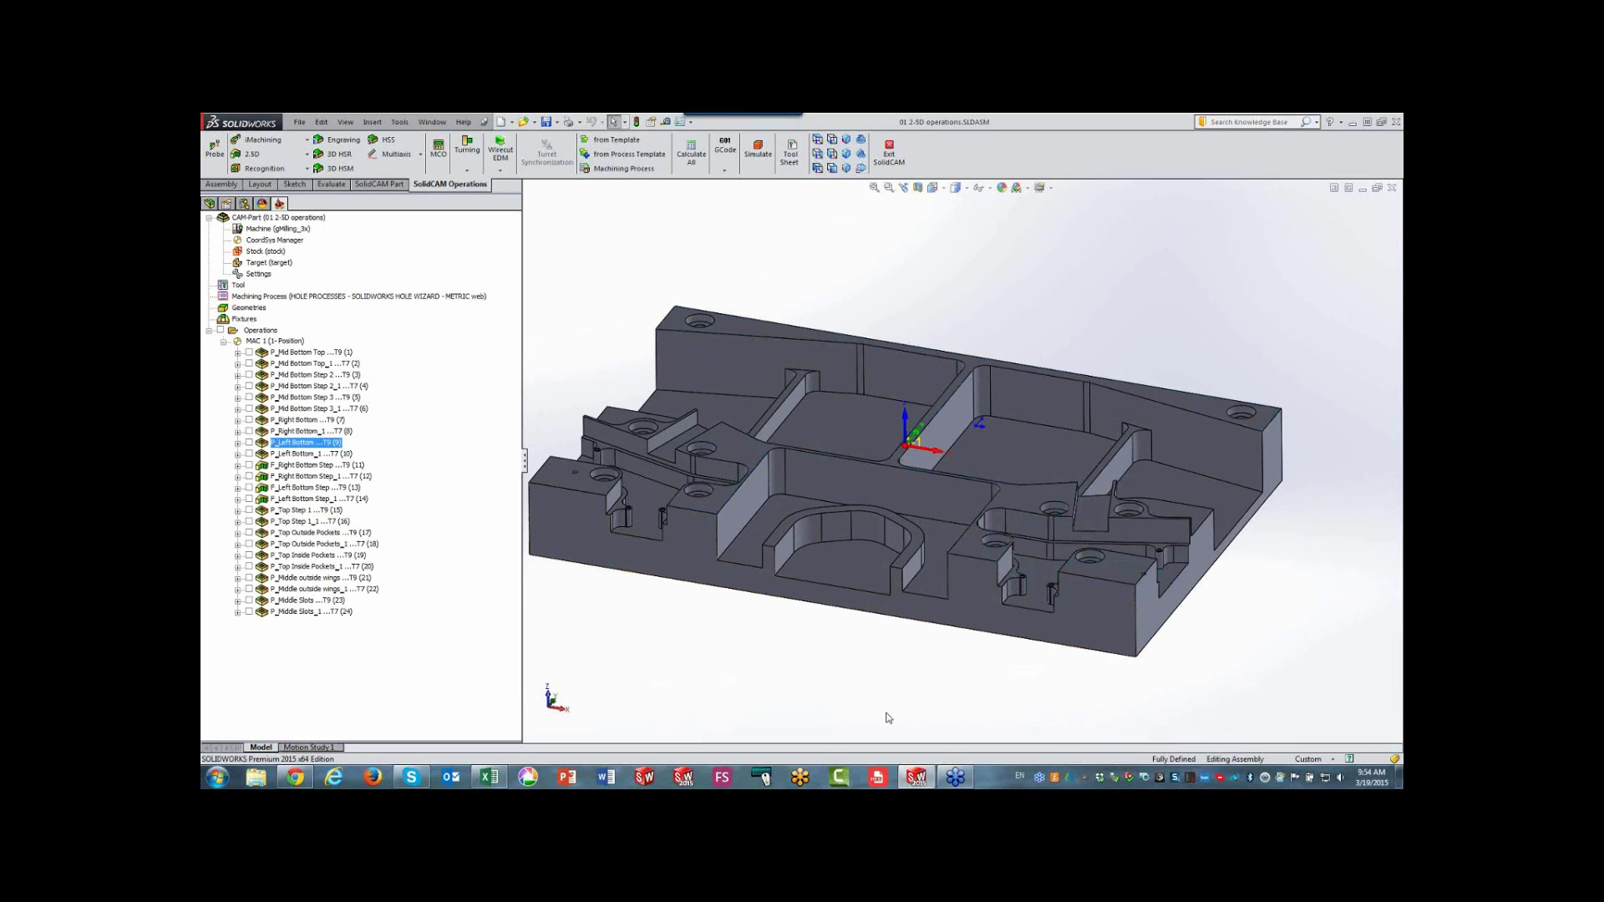
left_click(587, 491)
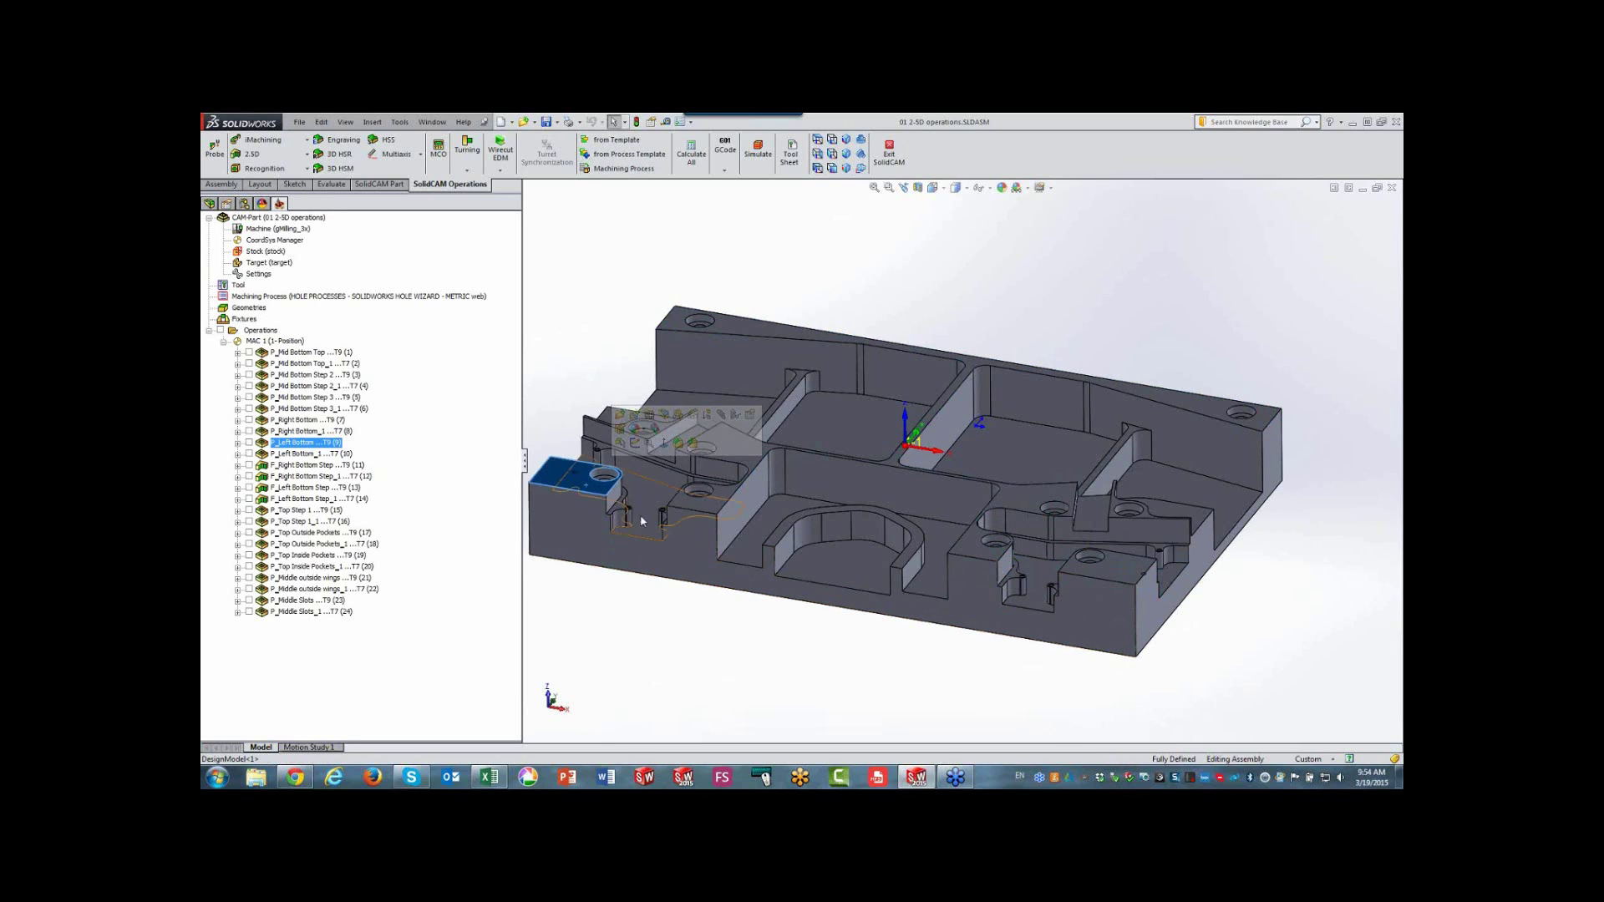
left_click(642, 525, "ctrl")
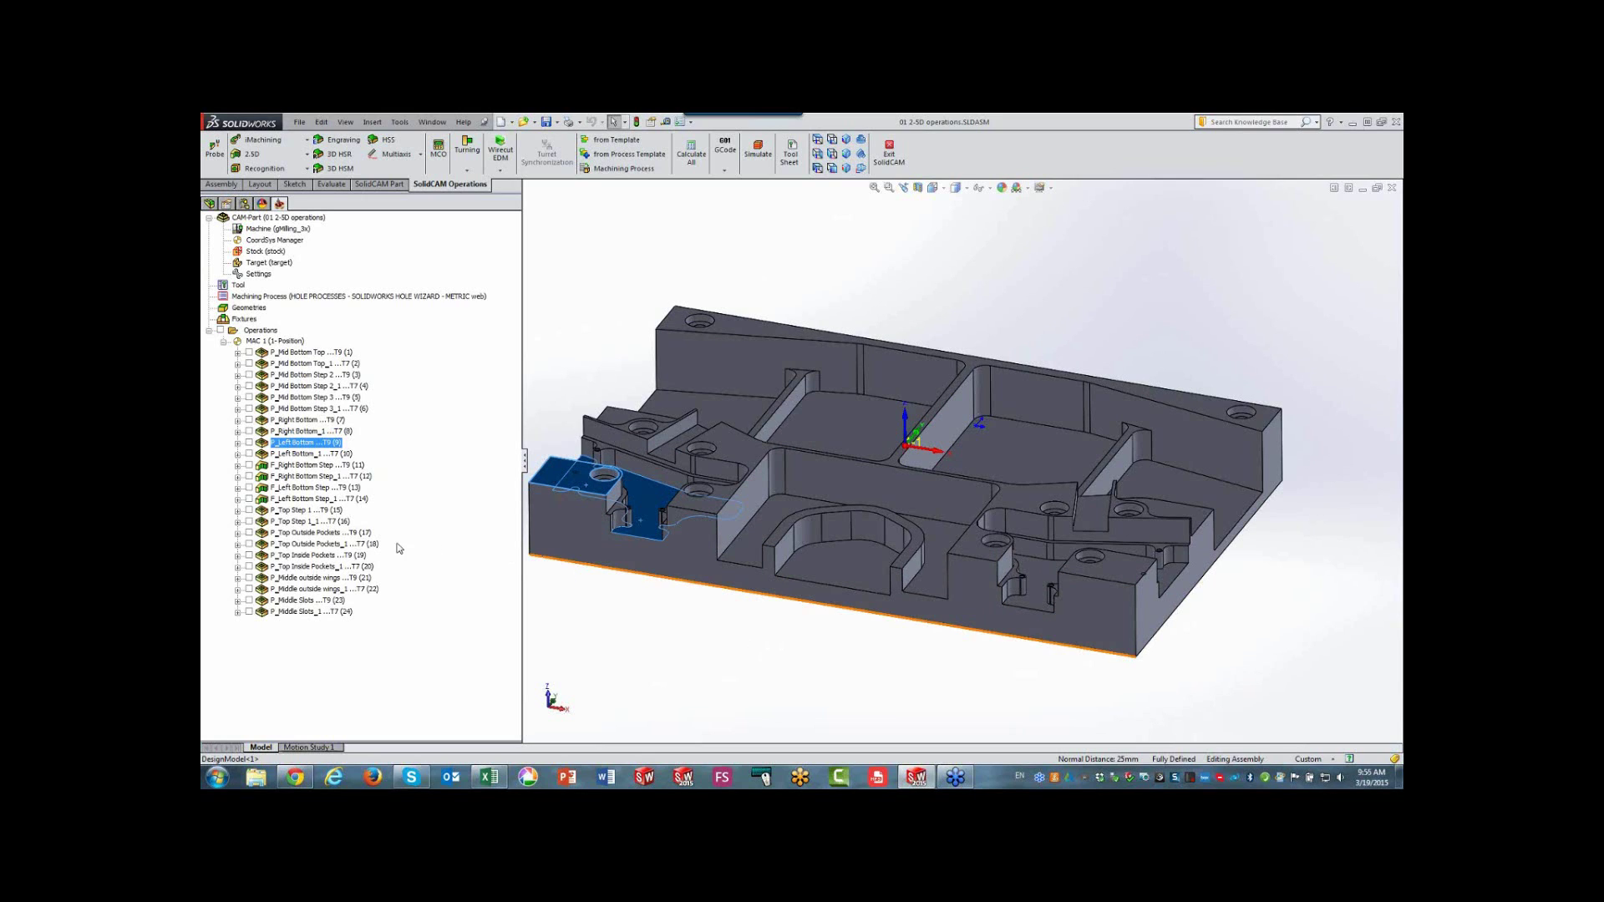
- Examine the Left Bottom geometry chain of the P_Left Bottom (9) operation from several angles, and close the geometry display
left_click(238, 443)
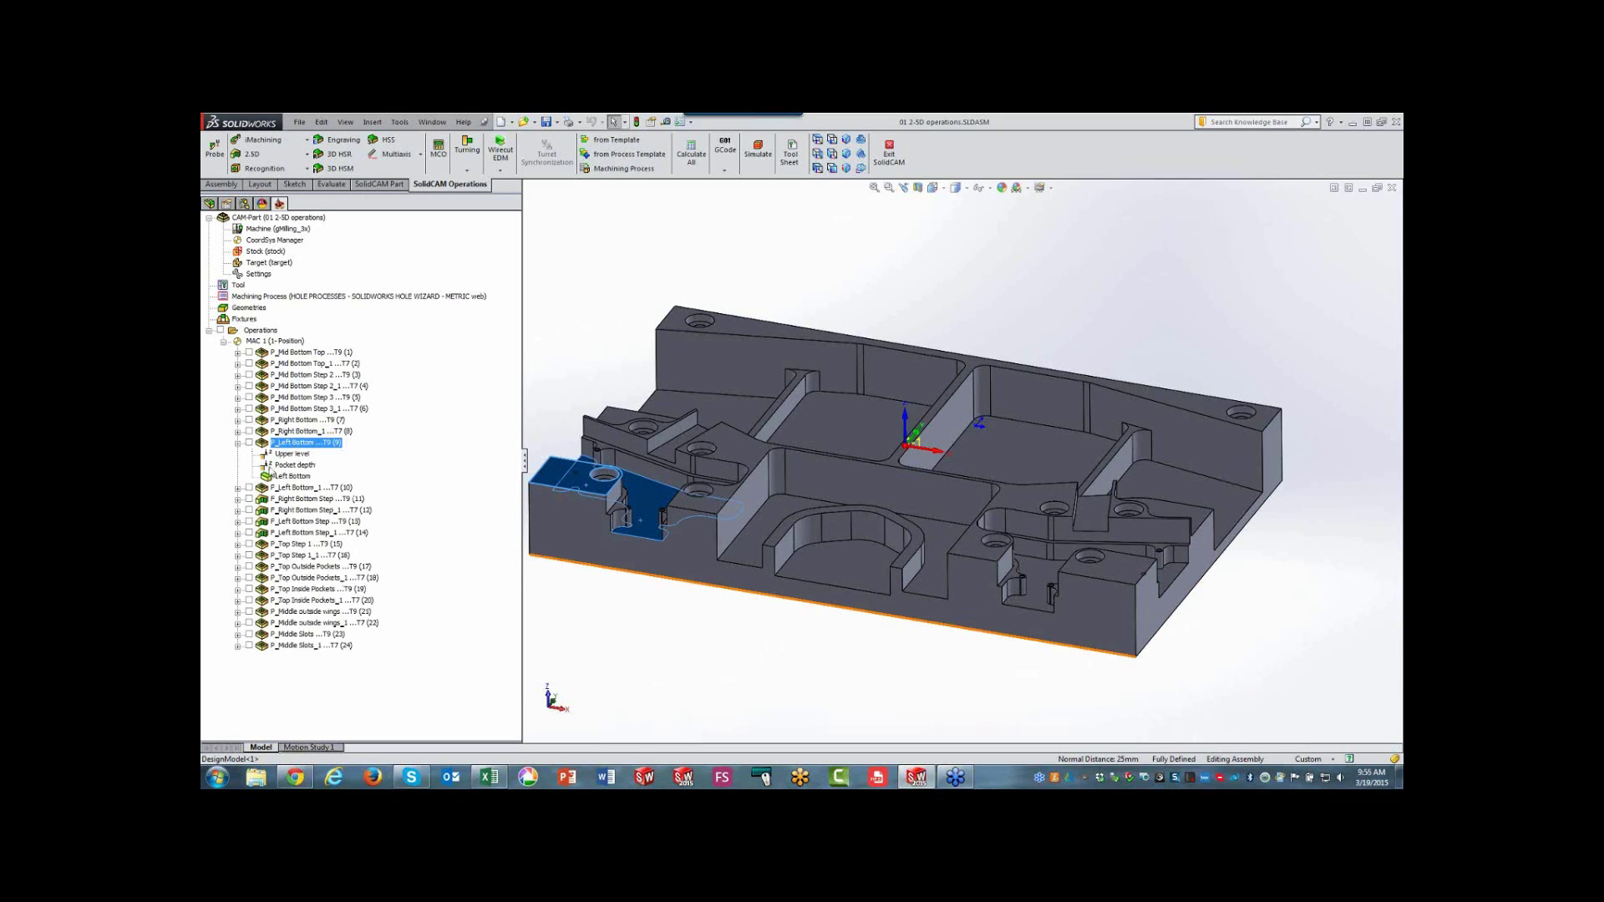
left_click(291, 476)
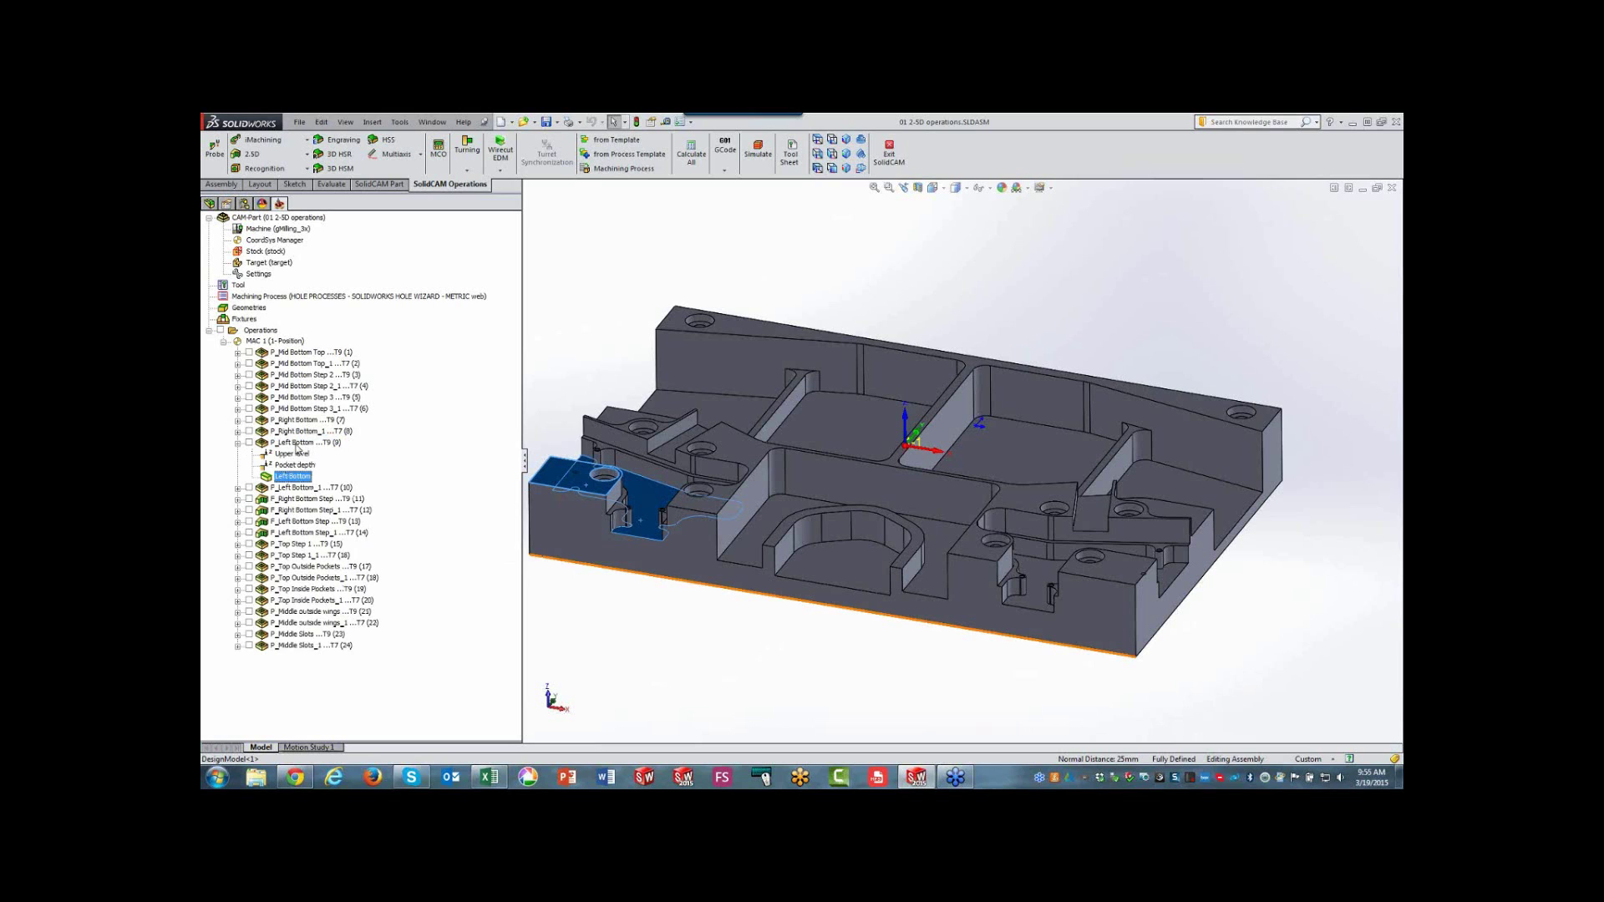
right_click(292, 477)
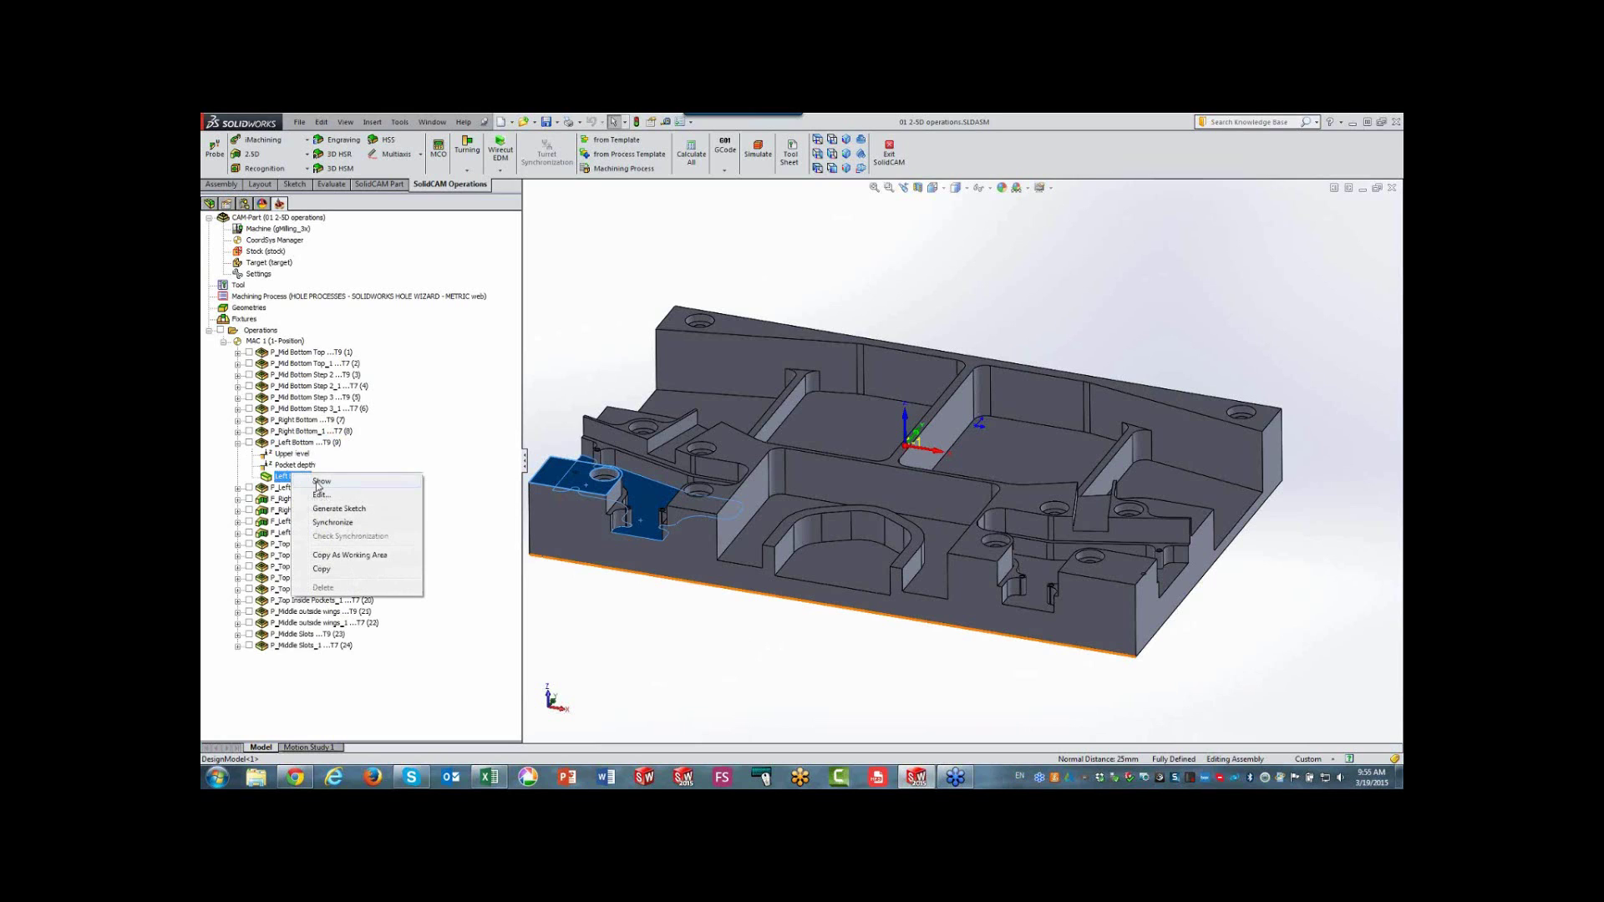
left_click(307, 485)
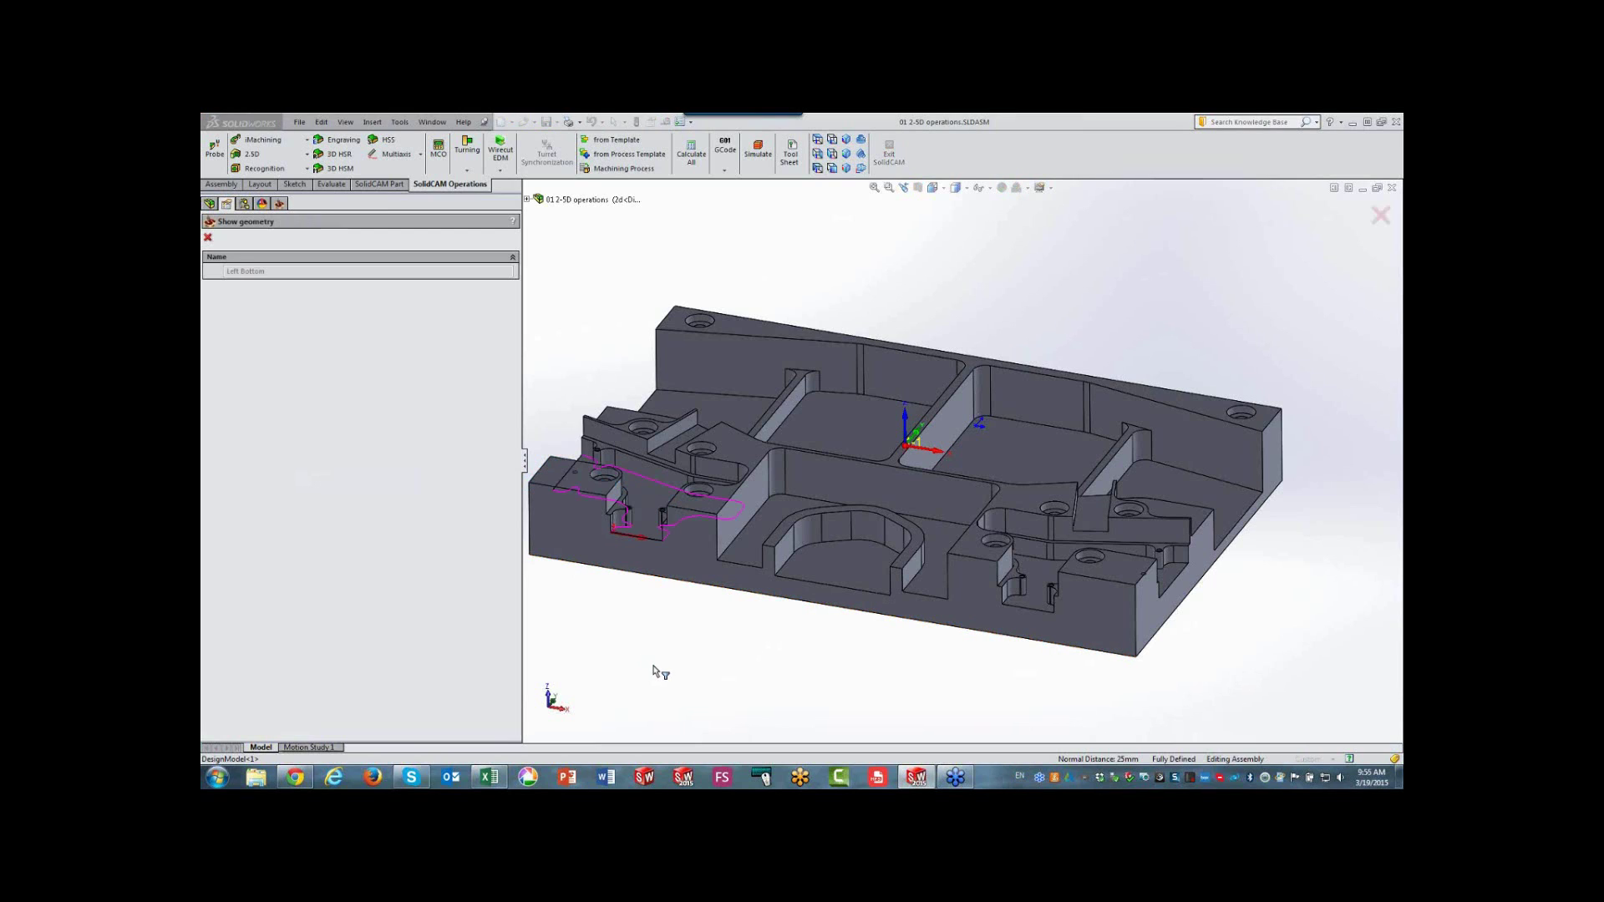
left_click(599, 658)
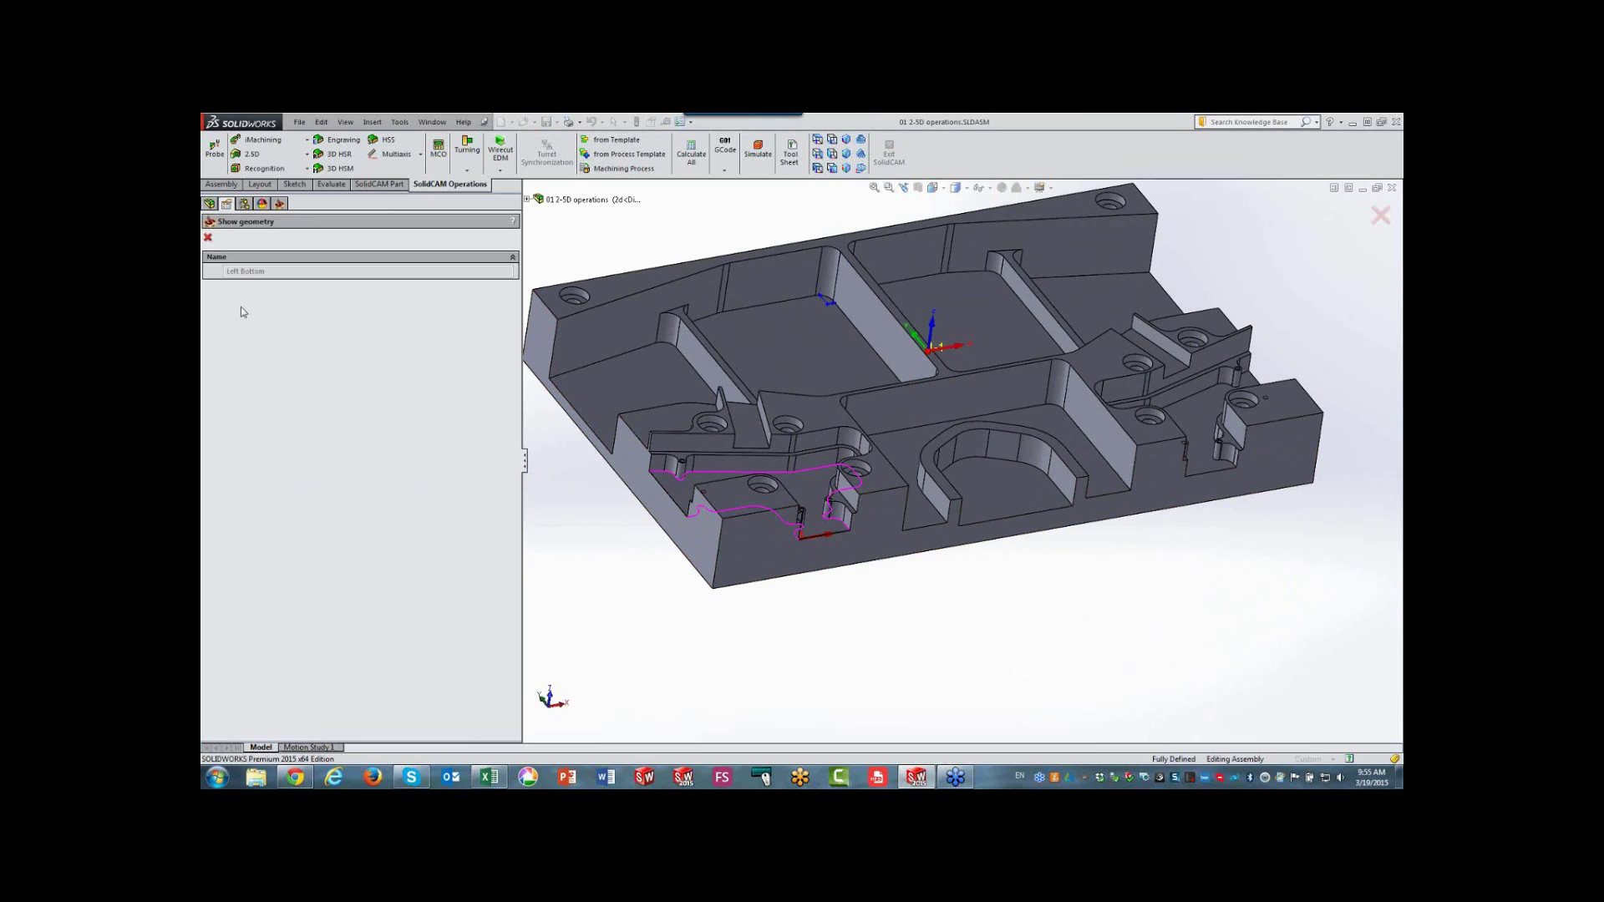
left_click(208, 237)
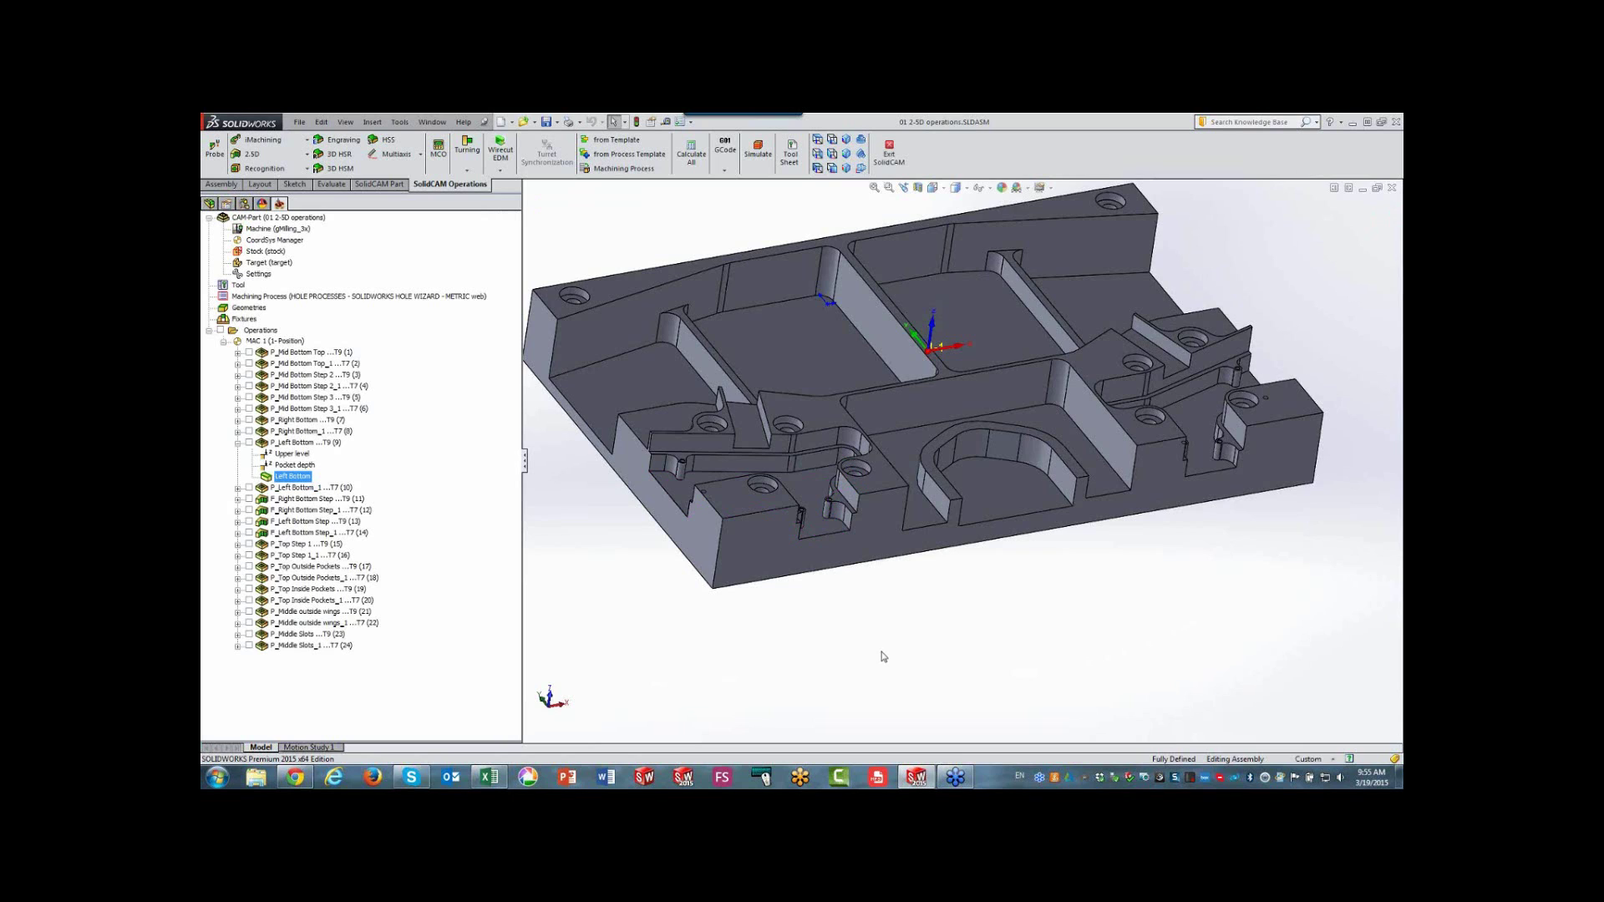
left_click(238, 442)
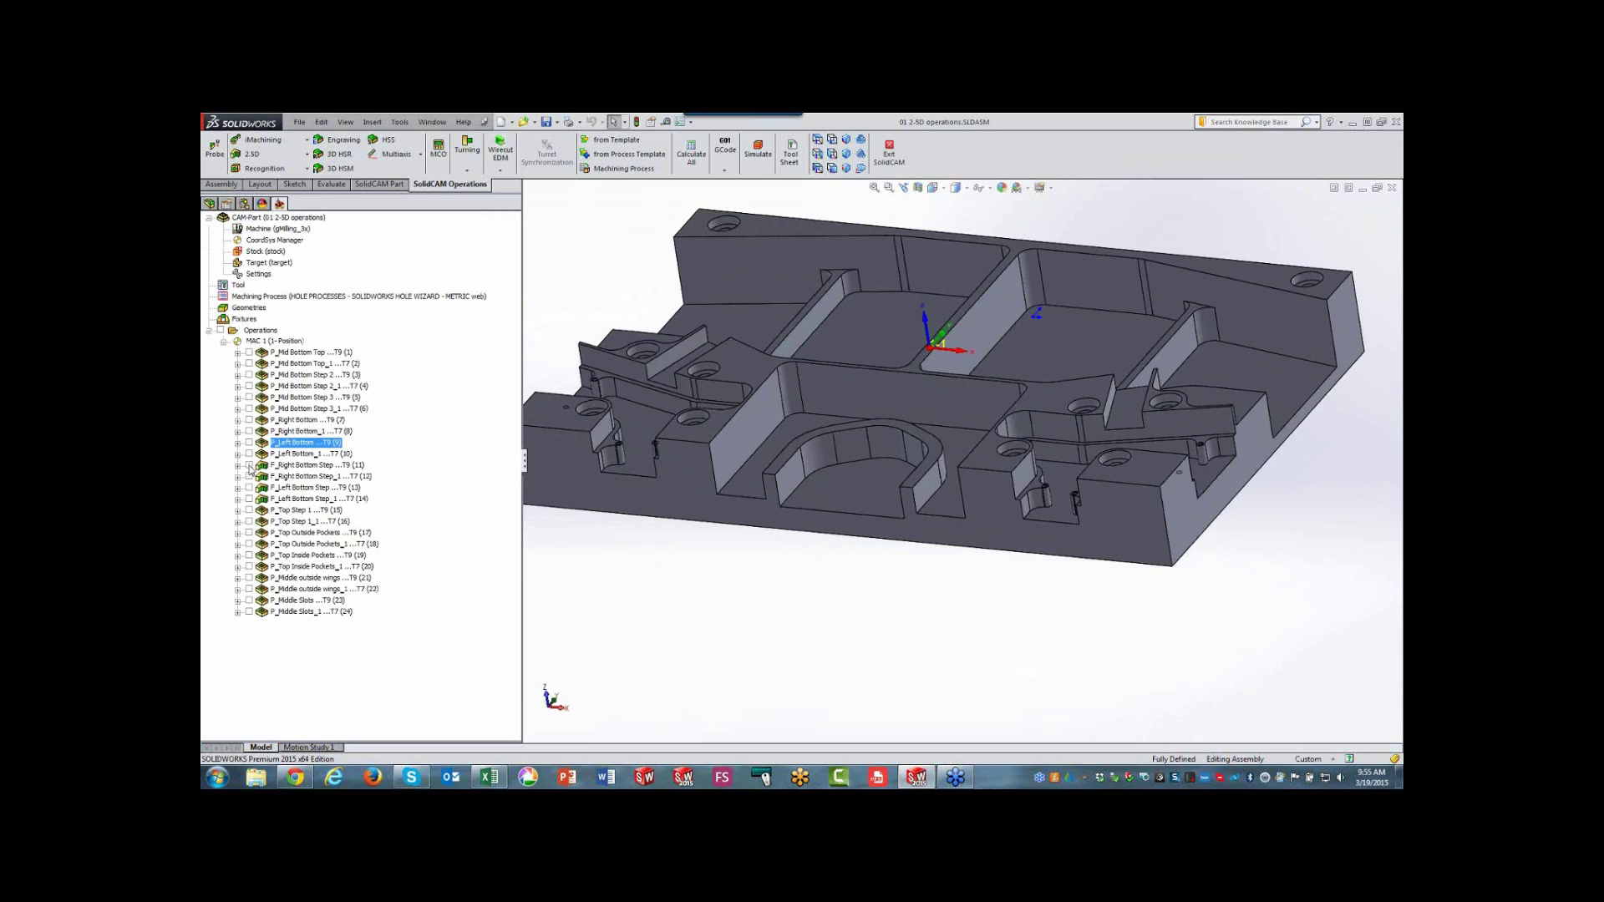
- Examine the toolpaths of the P_Right Bottom Step (11) and P_Left Bottom Step (13) operations on the model, and hide both
left_click(249, 465)
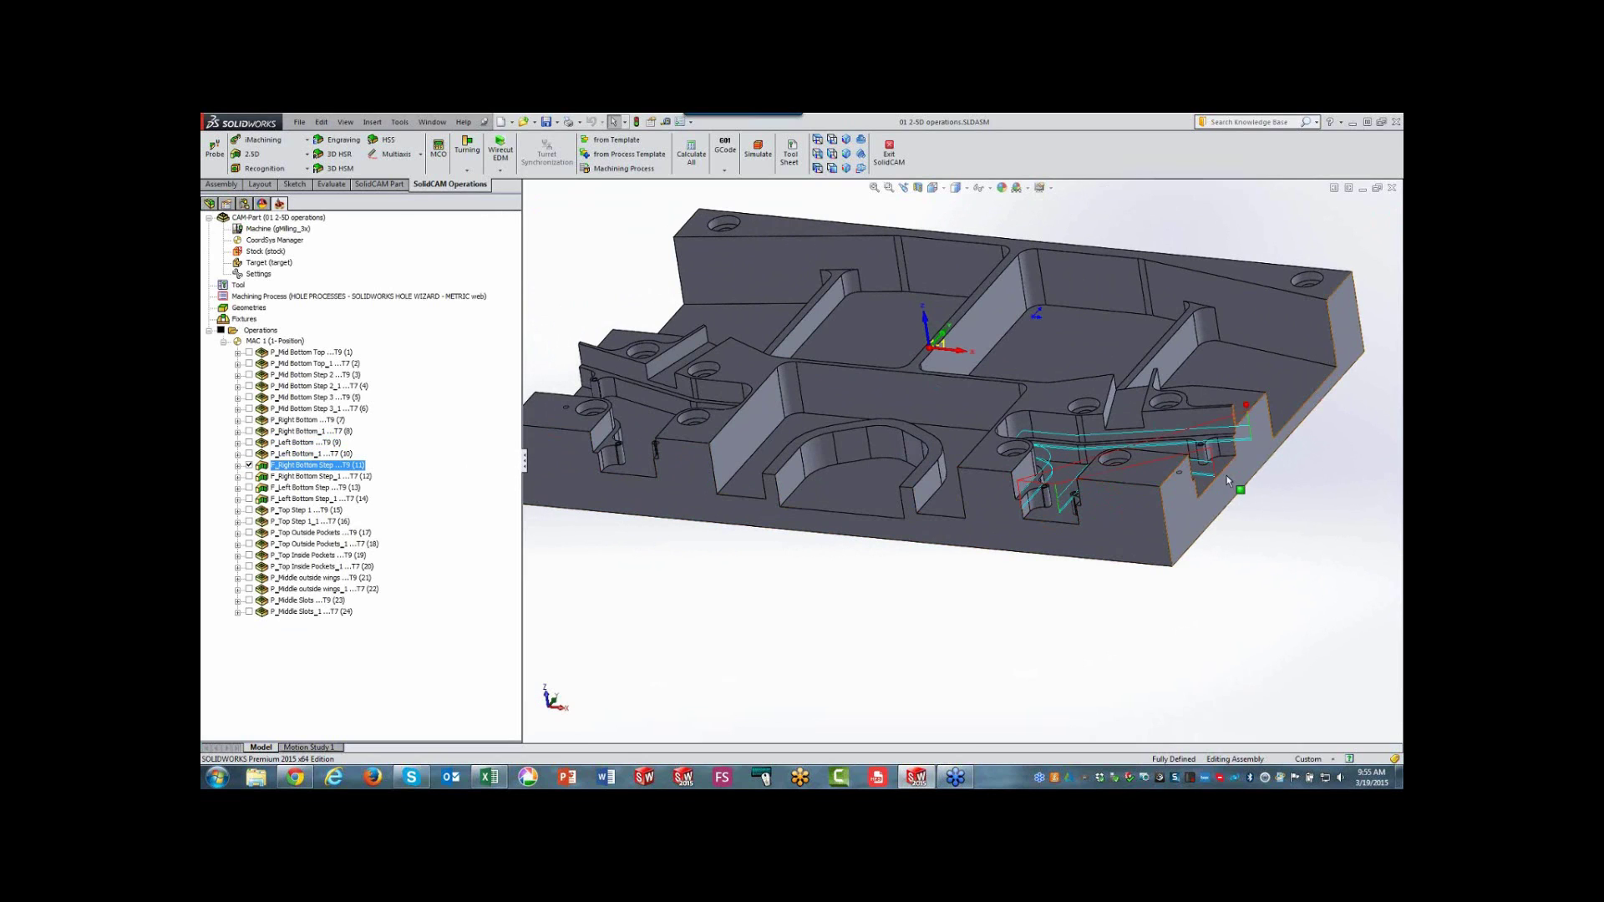
middle_click_drag(1278, 476, 836, 543)
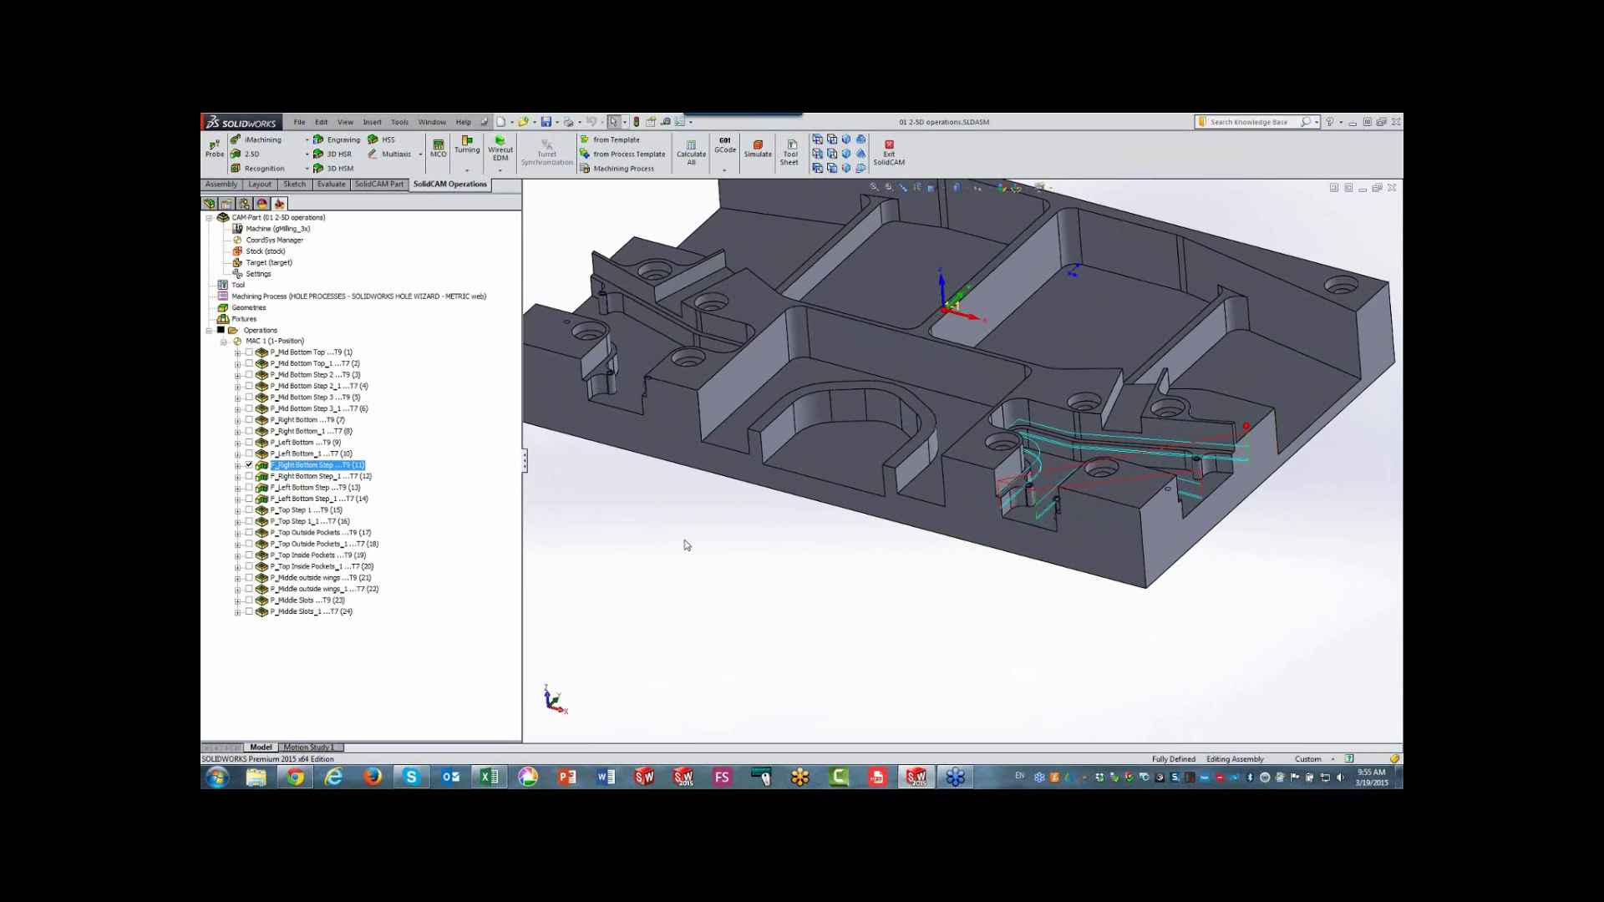
left_click(249, 488)
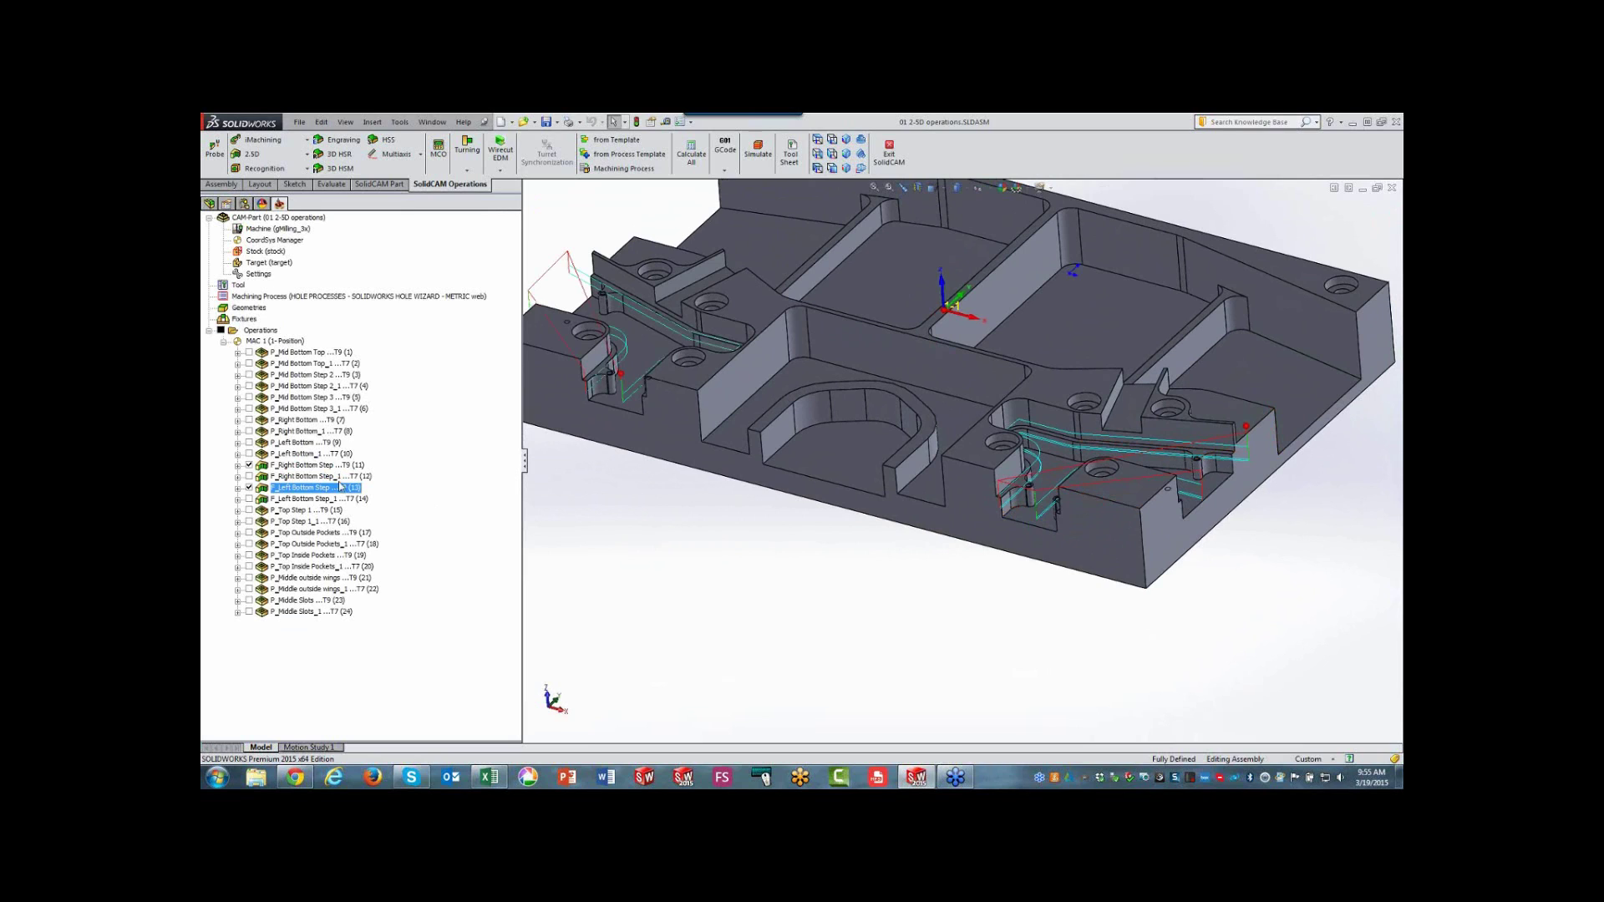
left_click(249, 464)
left_click(249, 488)
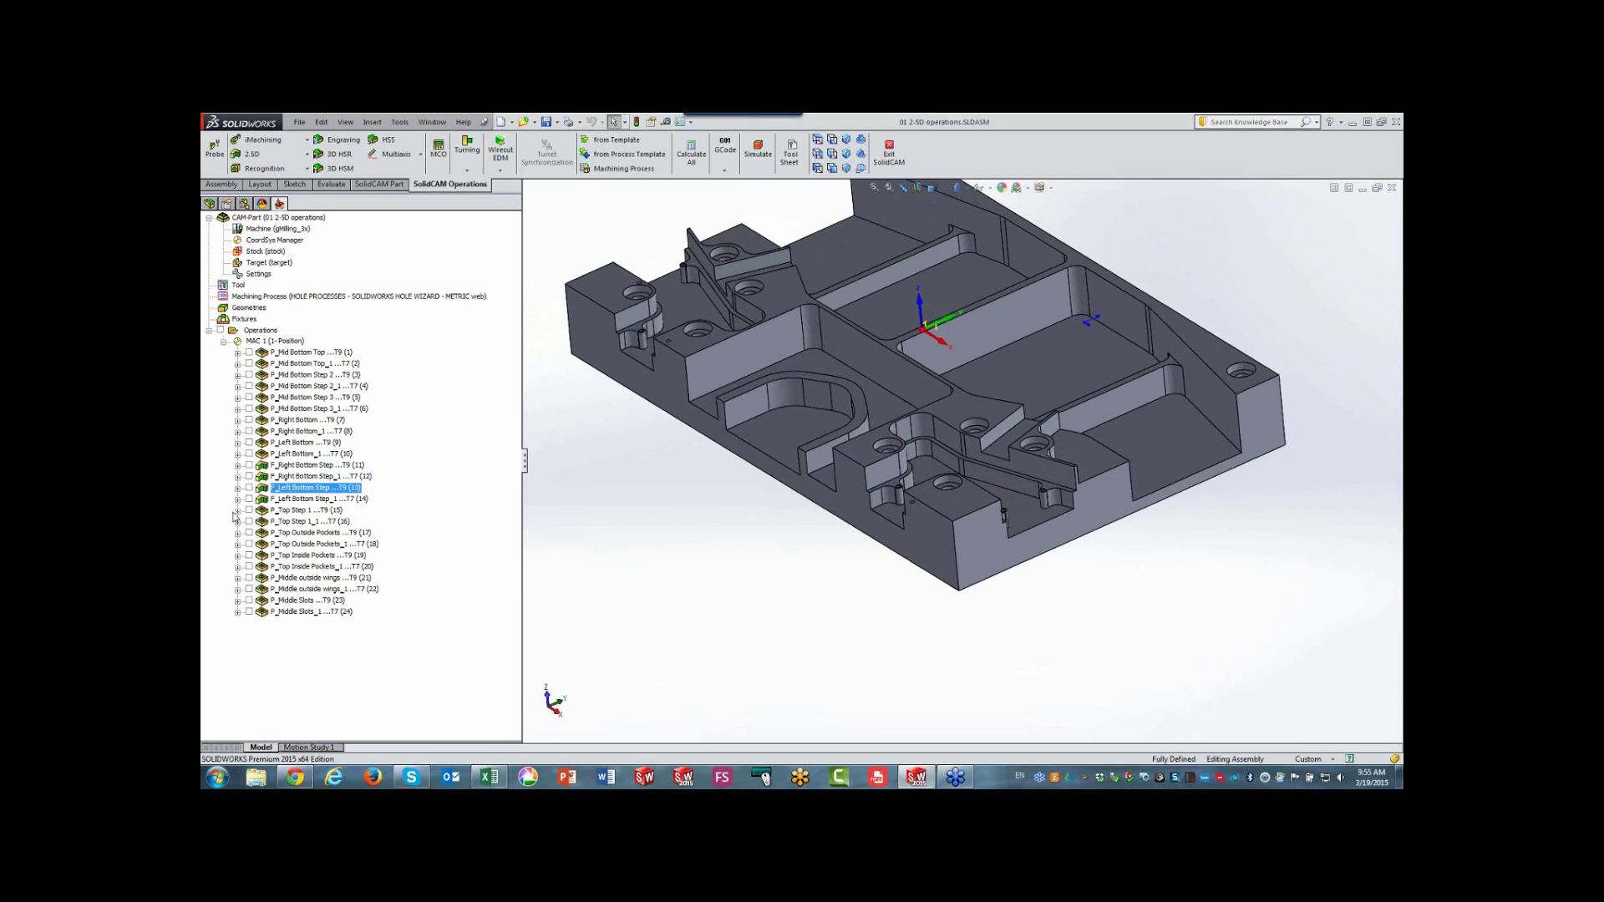
- Examine the toolpath and the Top Step 1 geometry chains of the P_Top Step 1 (15) operation, and hide them again
left_click(249, 510)
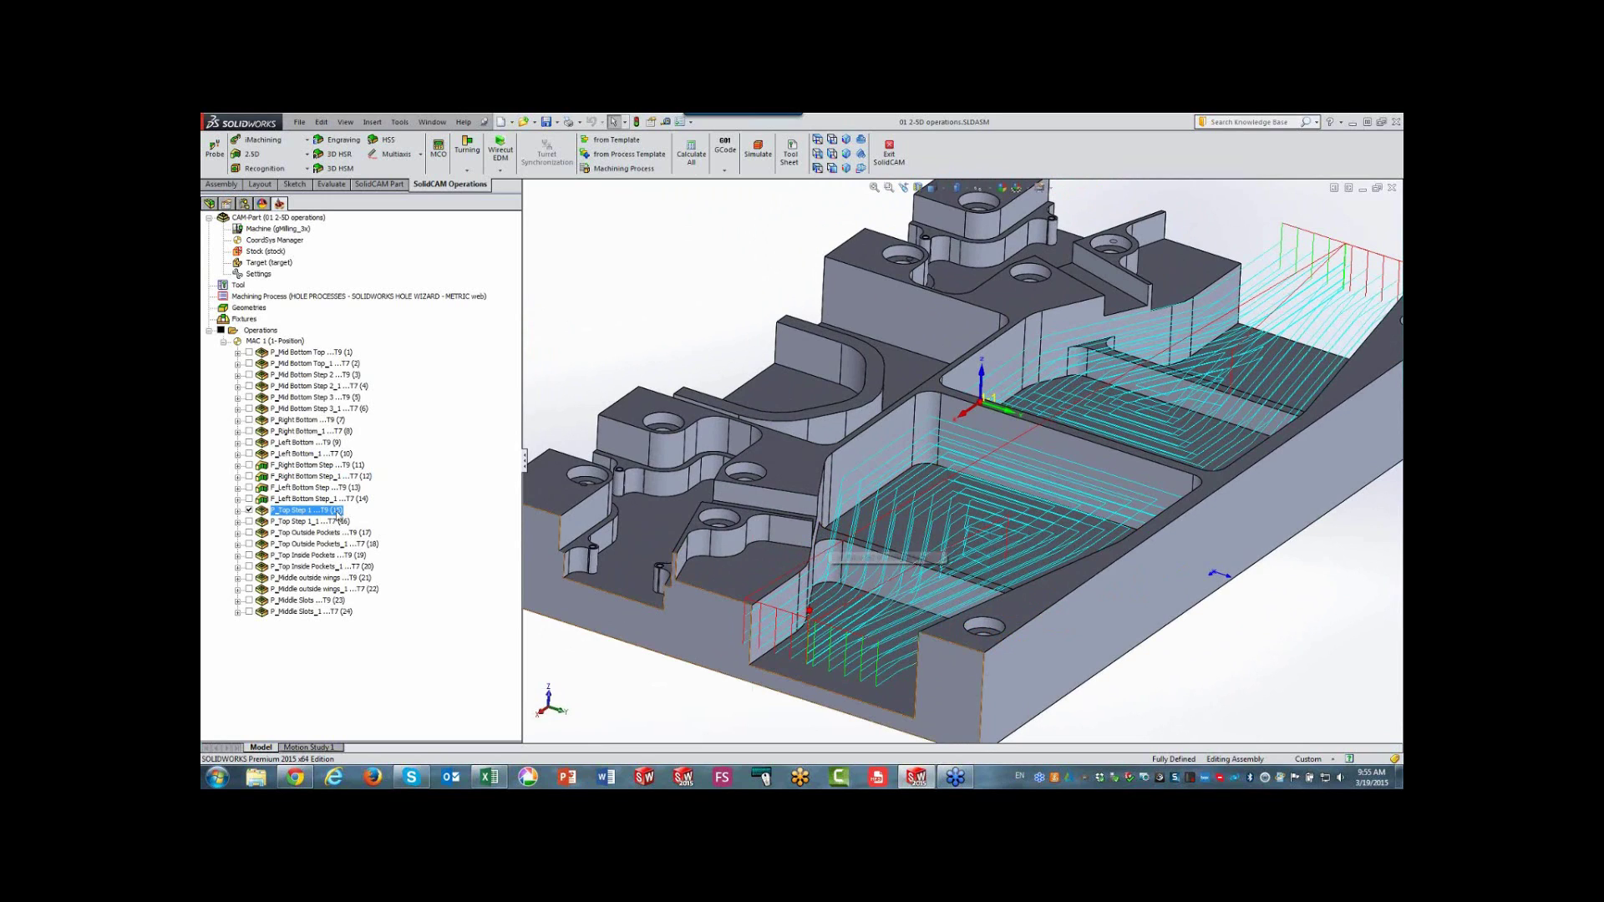
left_click(249, 511)
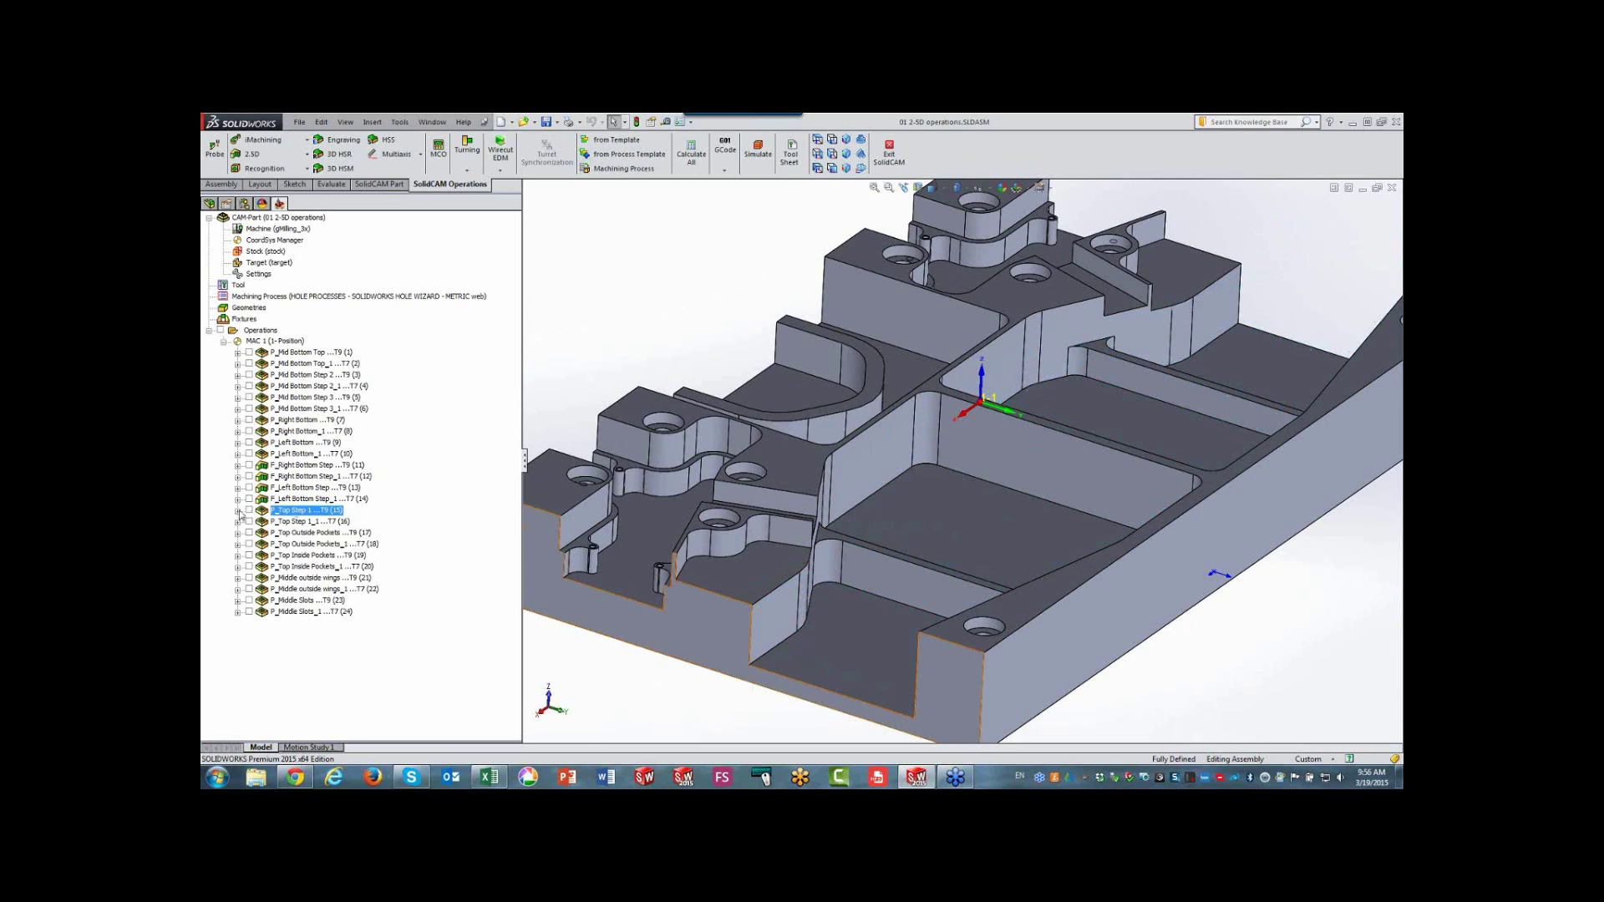
left_click(238, 511)
right_click(301, 542)
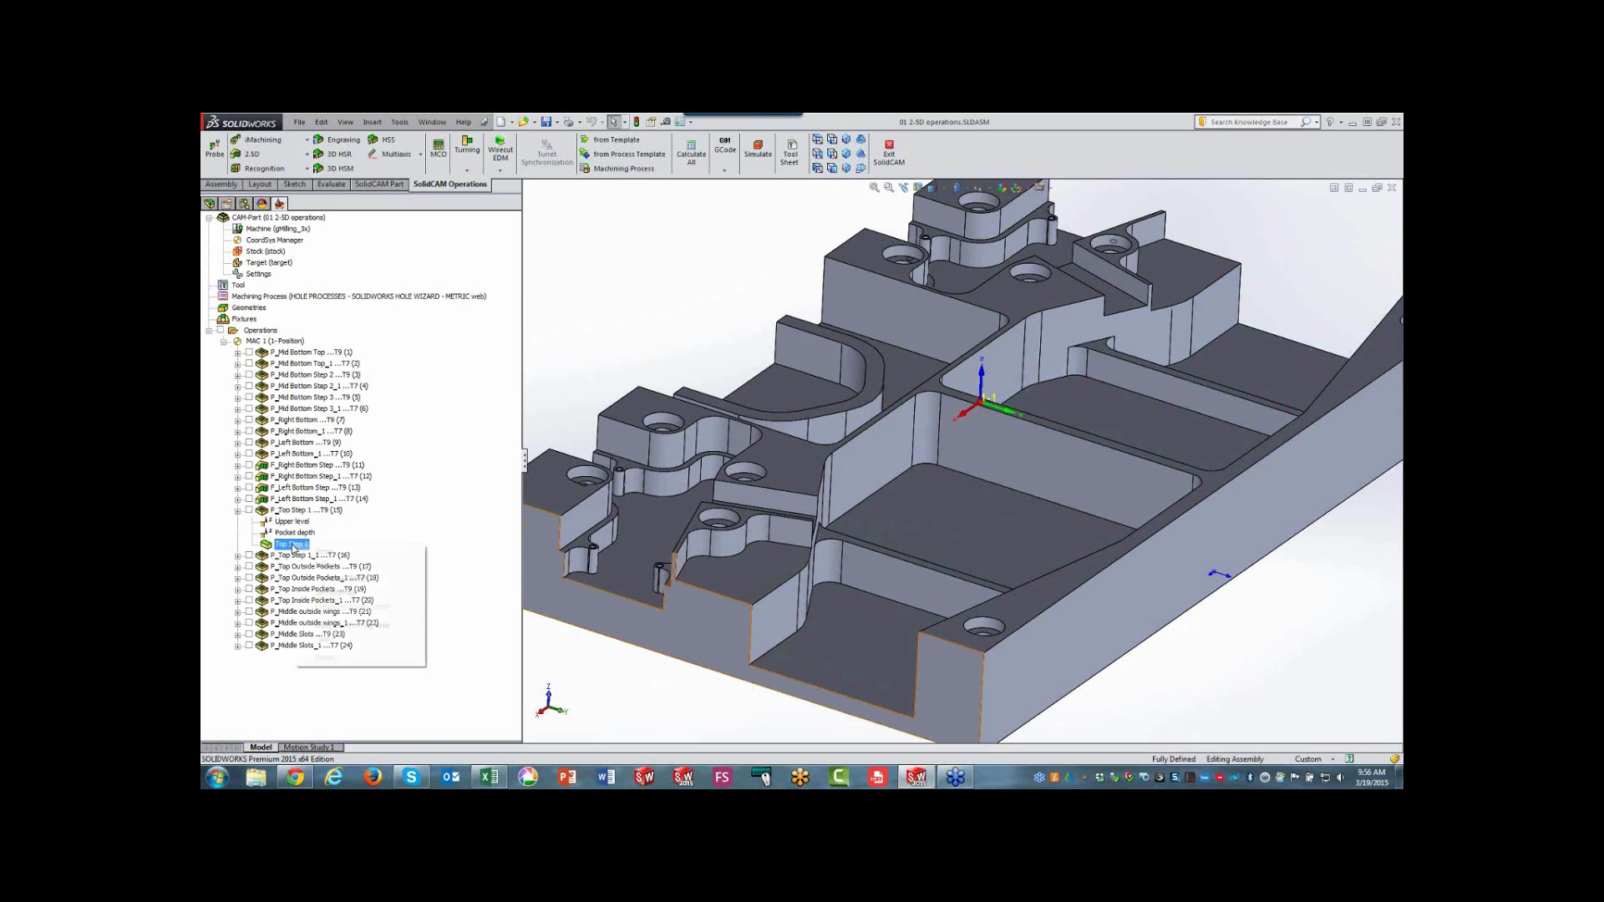
left_click(324, 553)
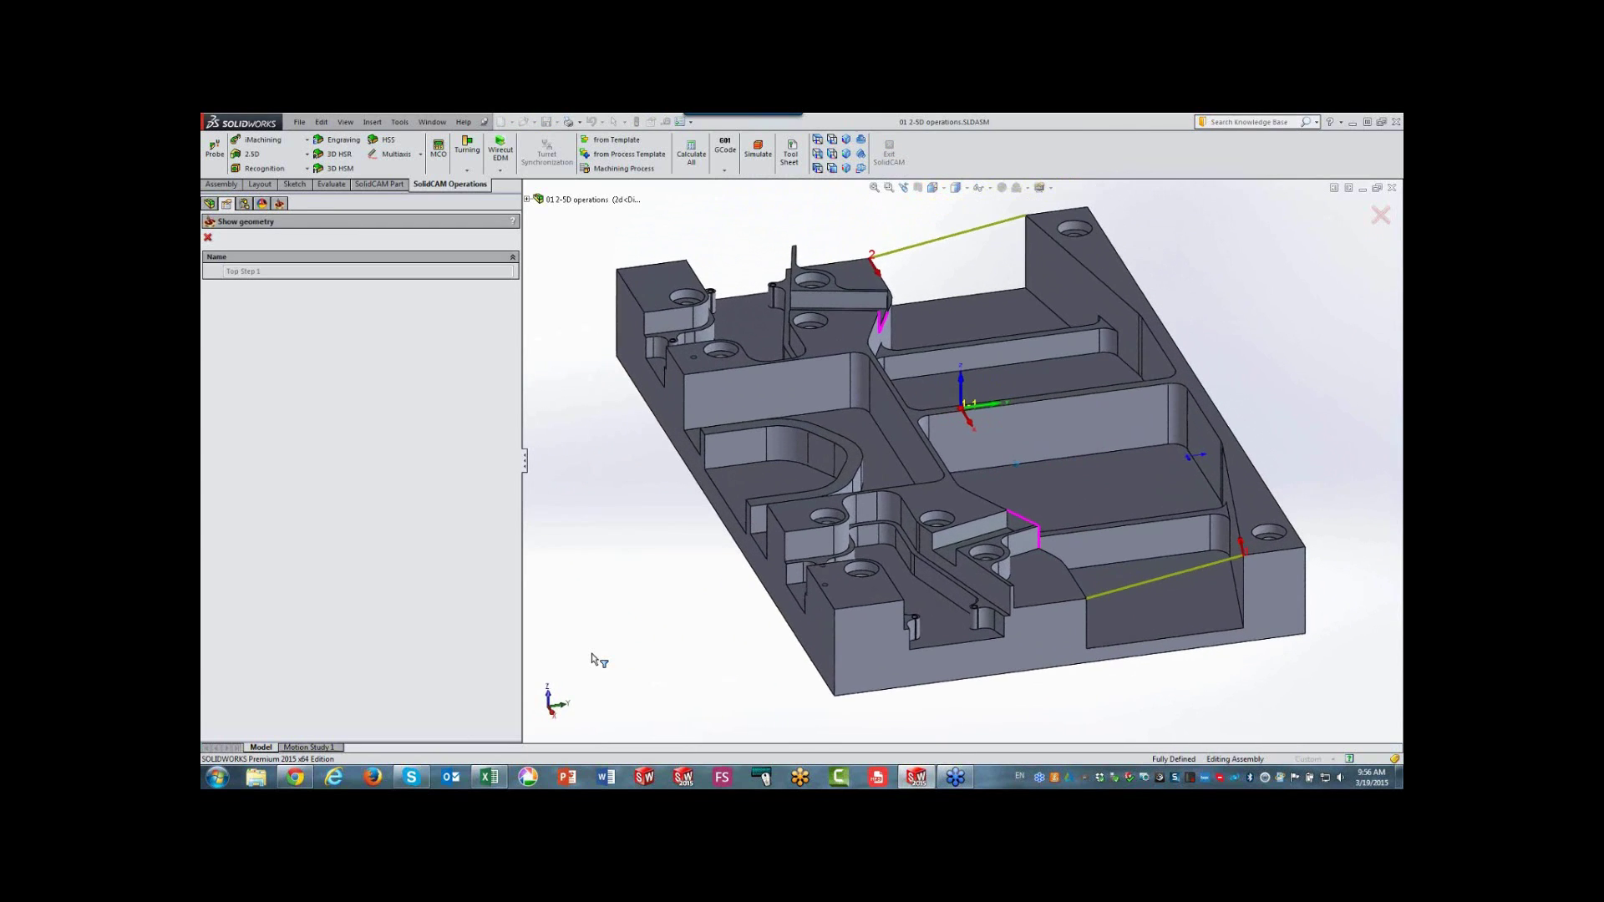
left_click(208, 239)
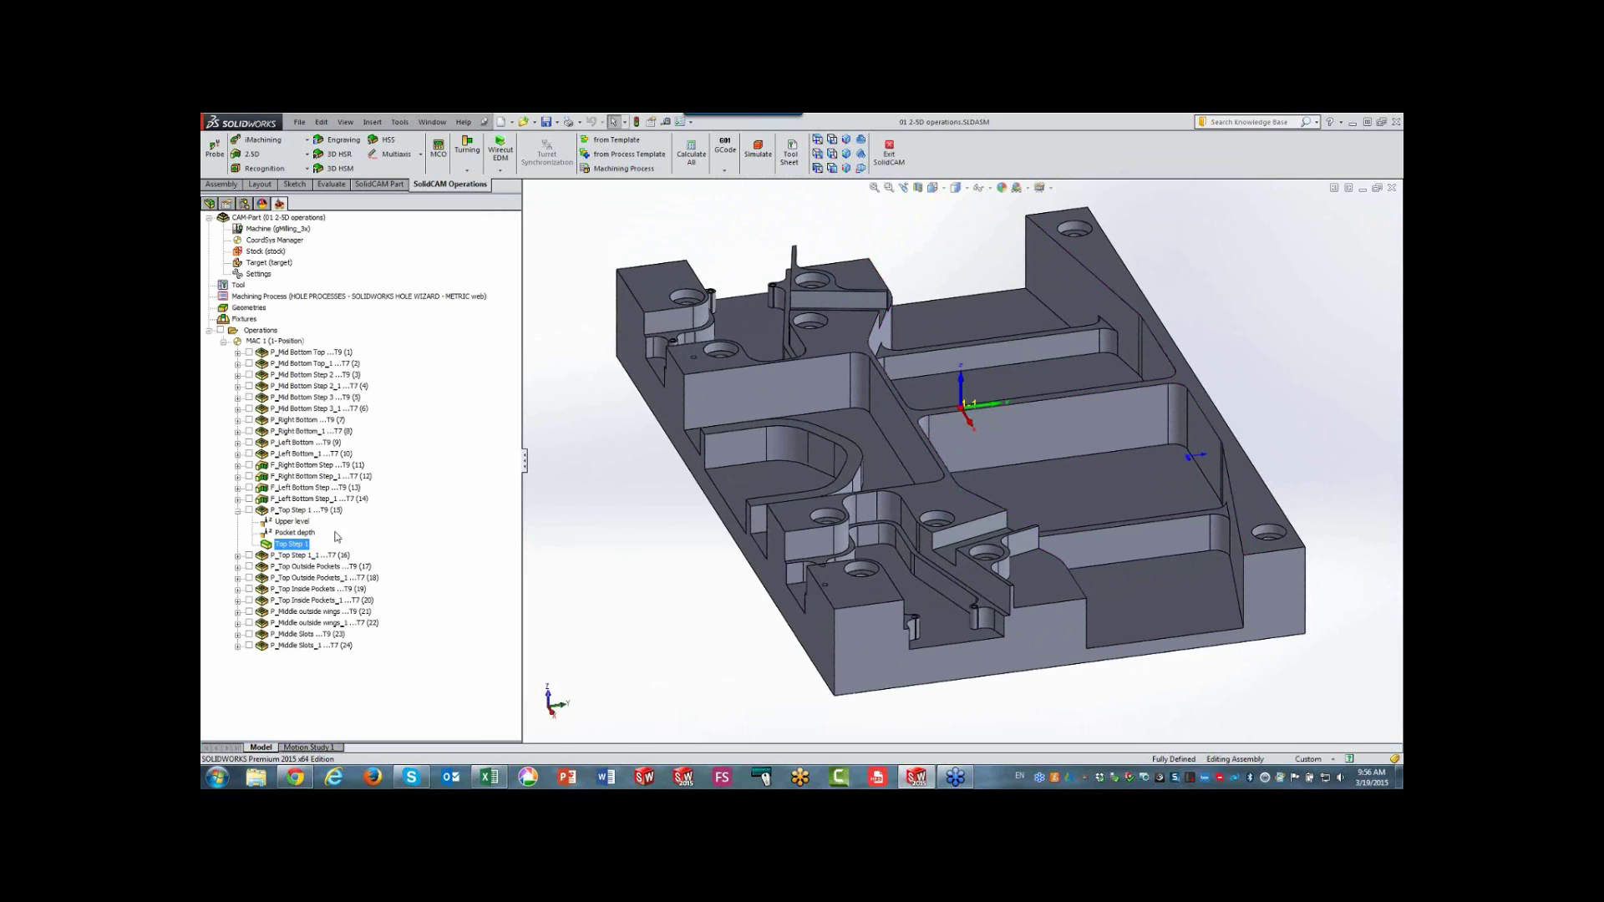
- Edit the P_Top Step 1 (15) operation, start a new geometry, and chain the upper pocket edge using automatic curve propagation
right_click(309, 511)
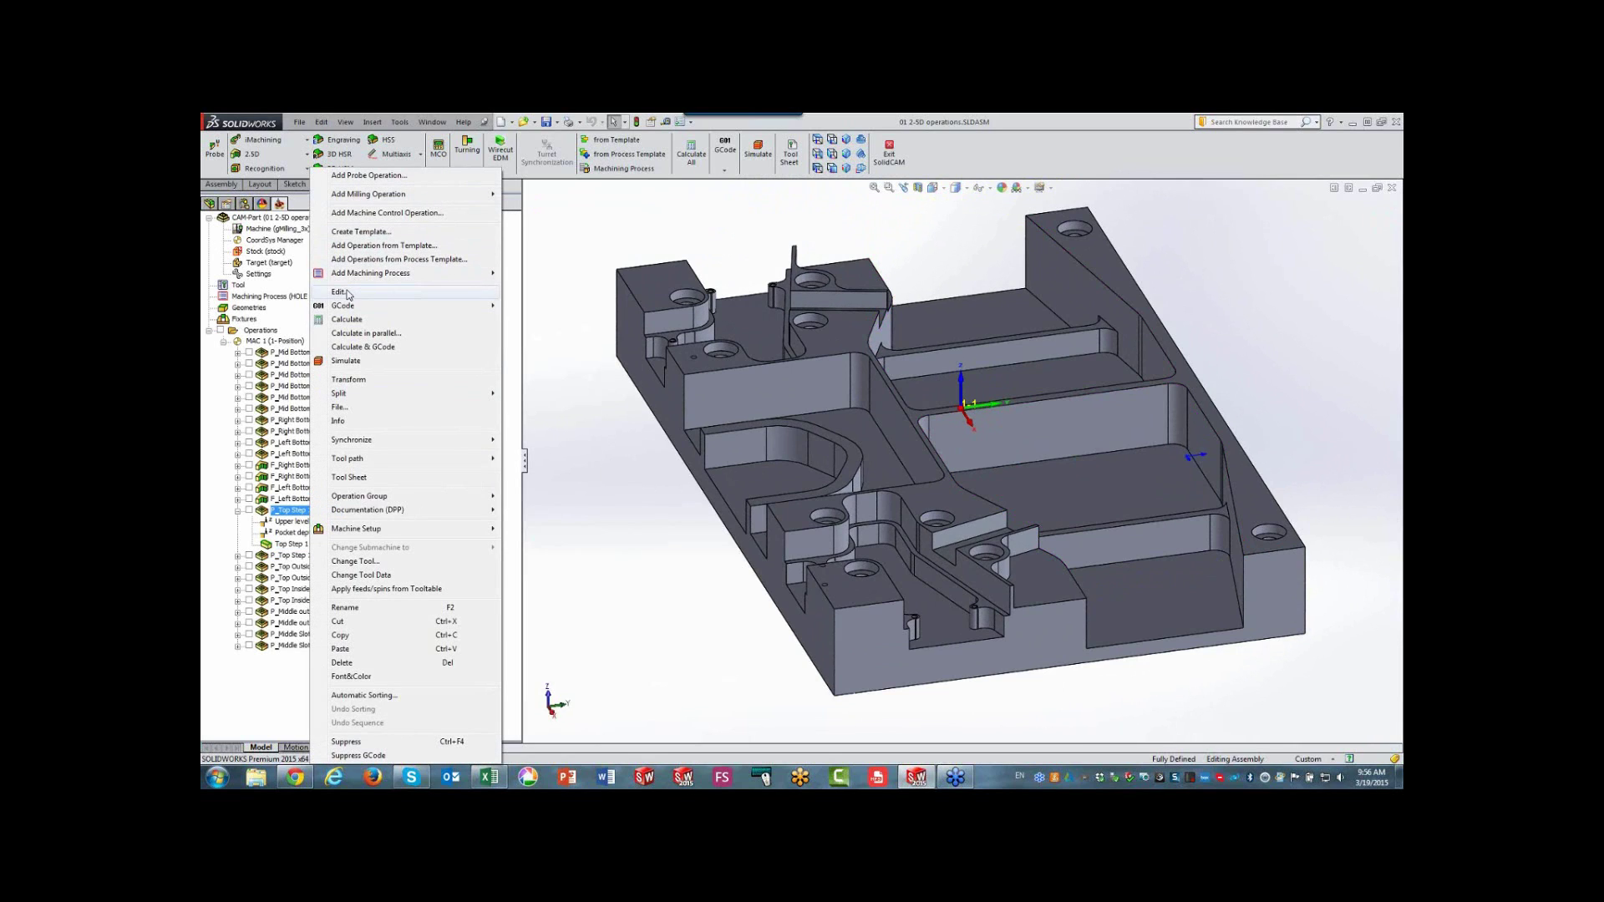
left_click(338, 292)
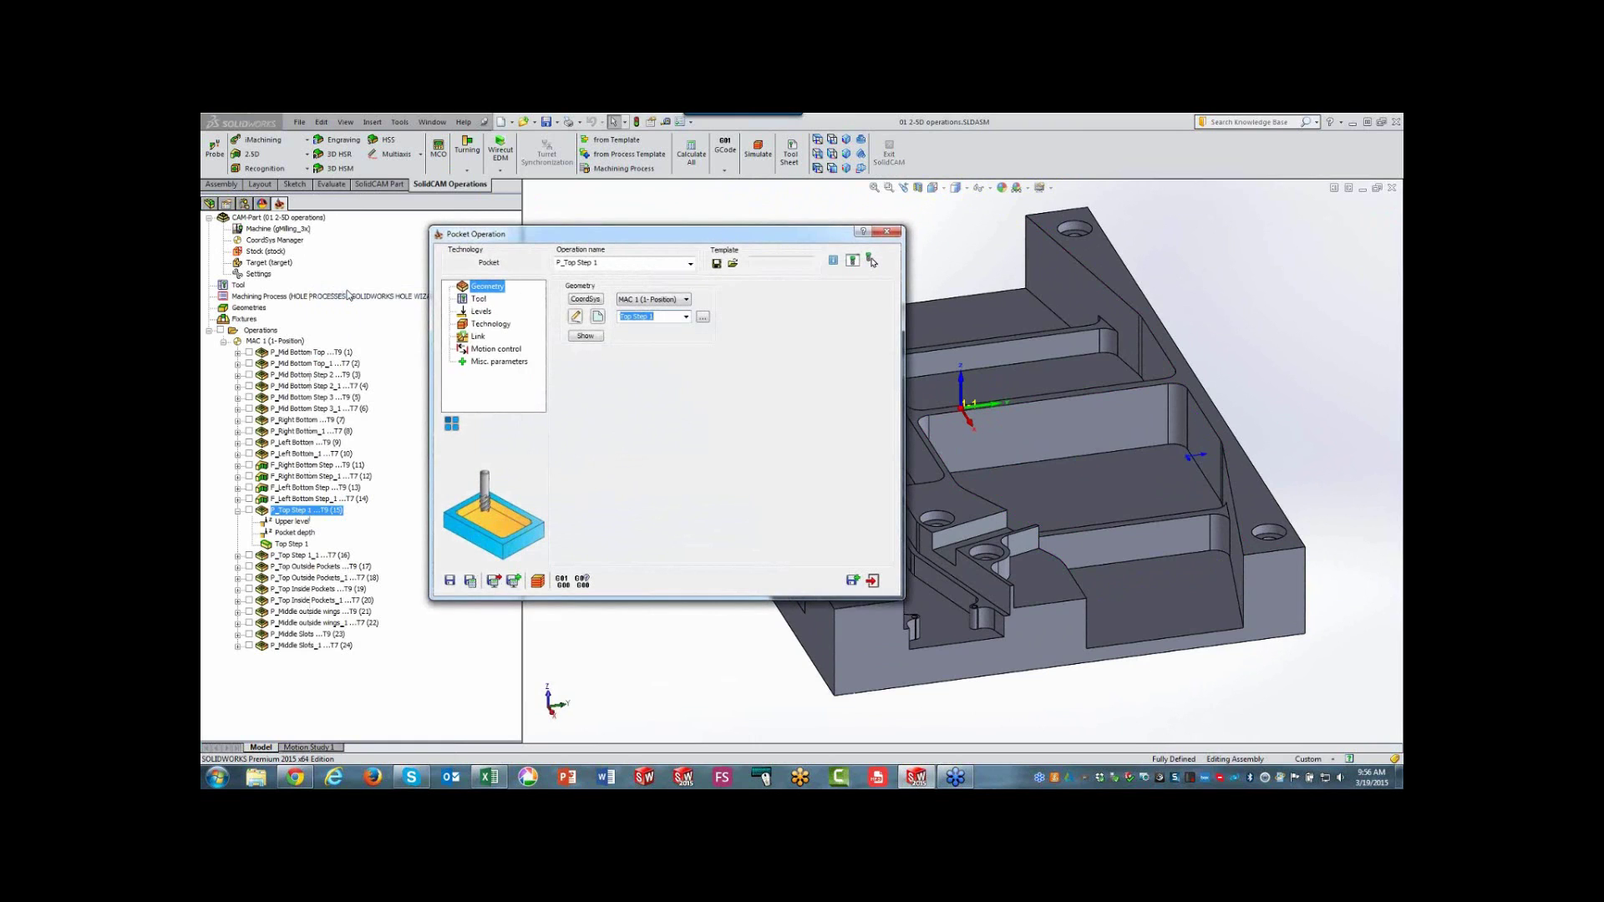
left_click(598, 316)
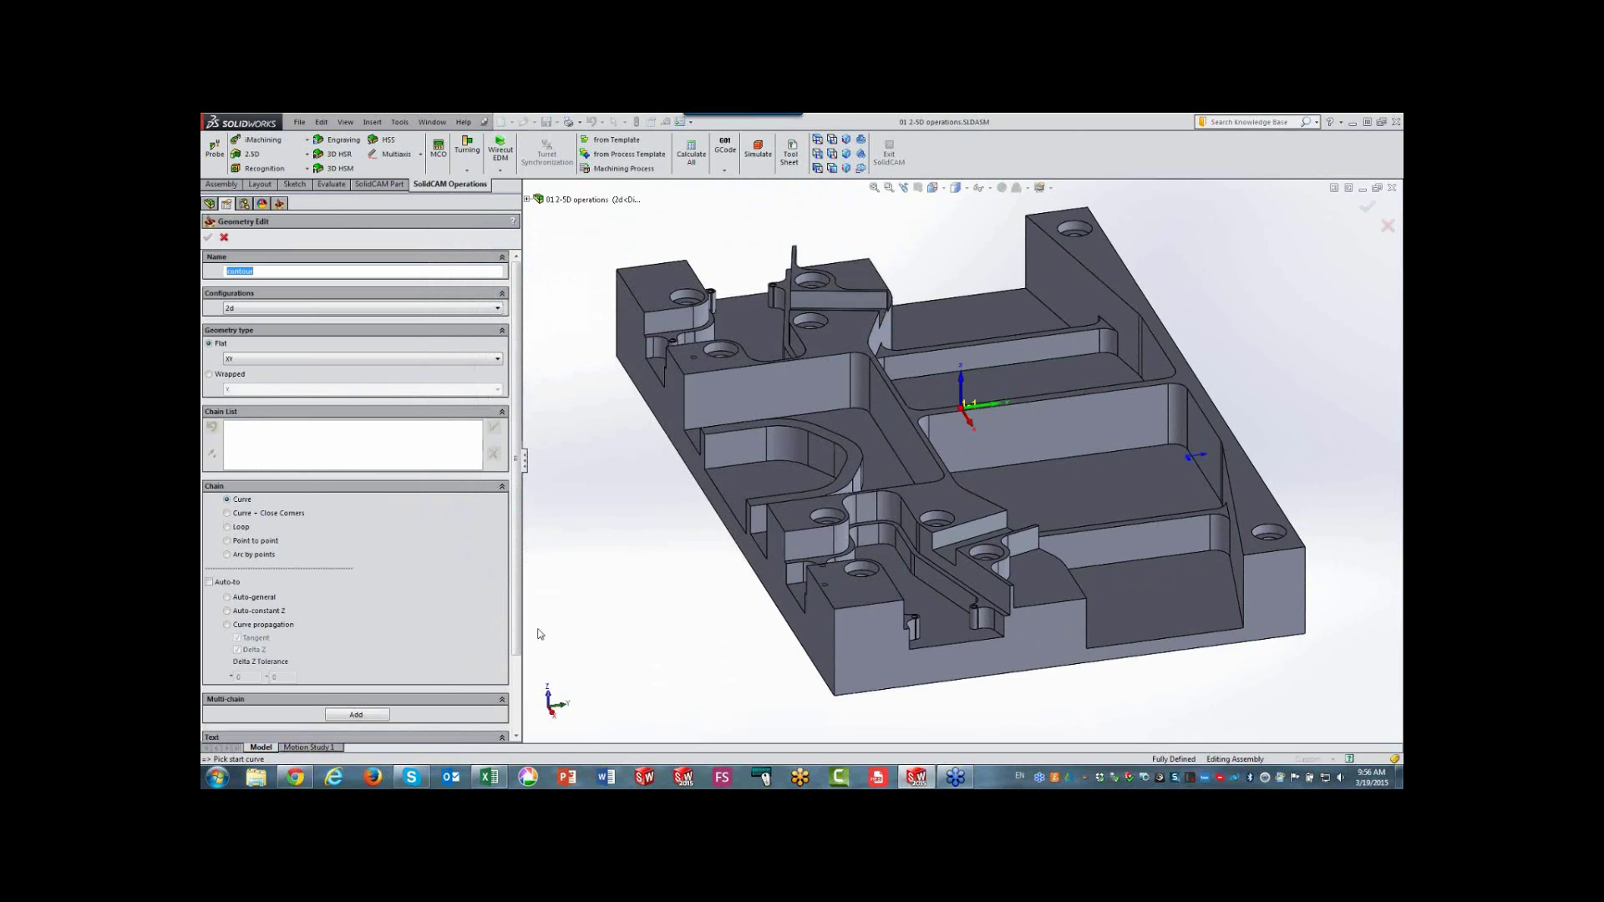
middle_click_drag(620, 651, 735, 653)
left_click(209, 582)
left_click(226, 625)
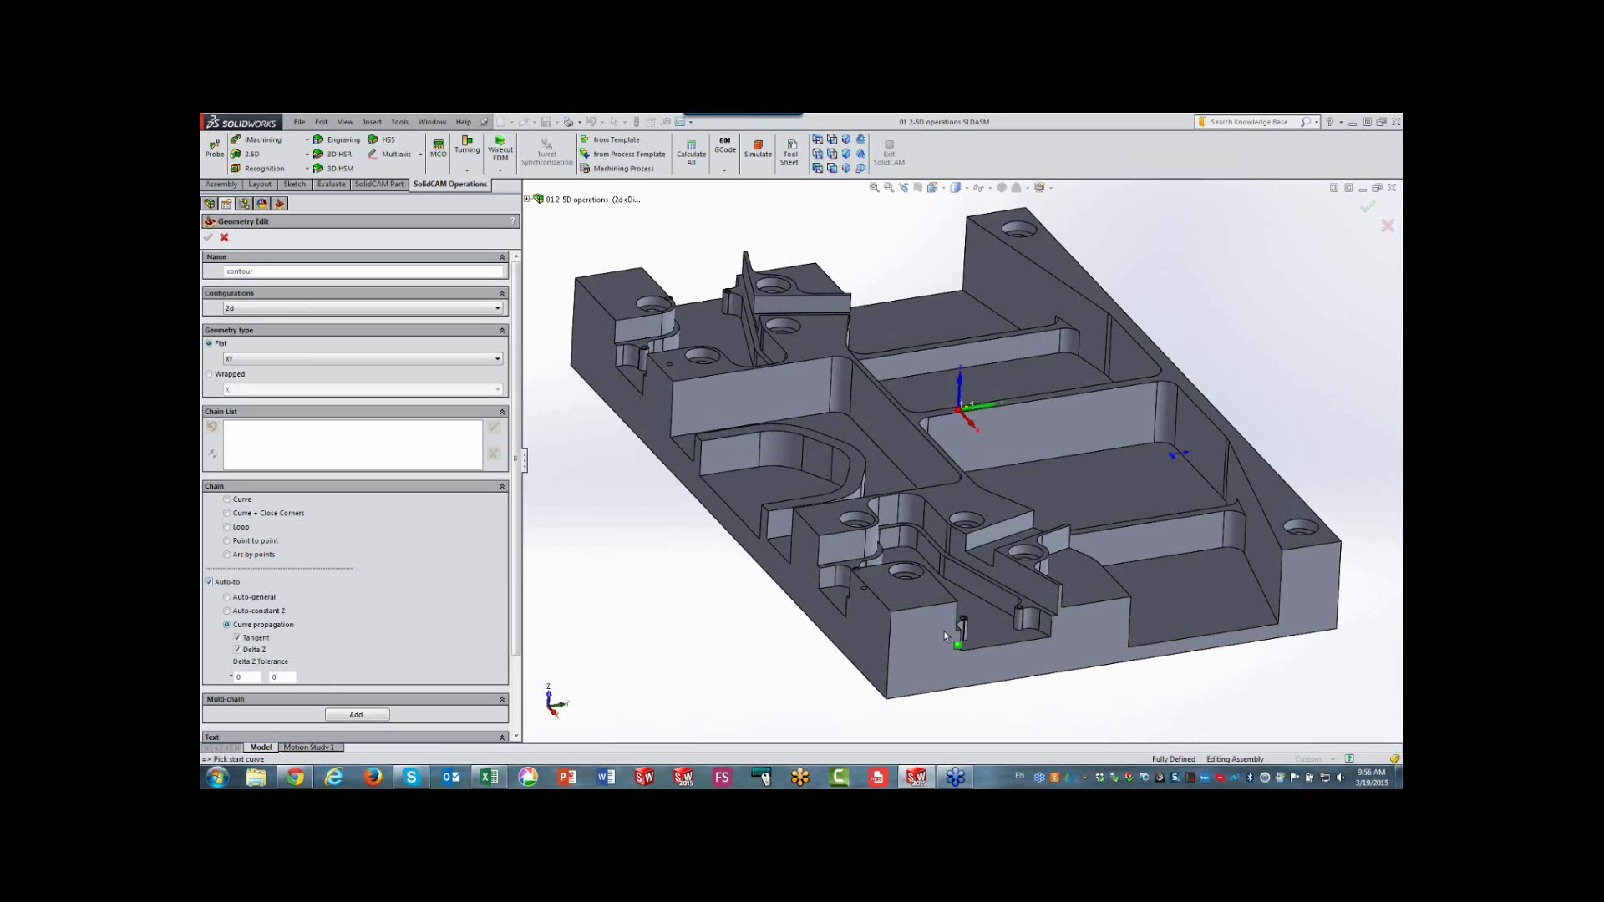
left_click(1279, 549)
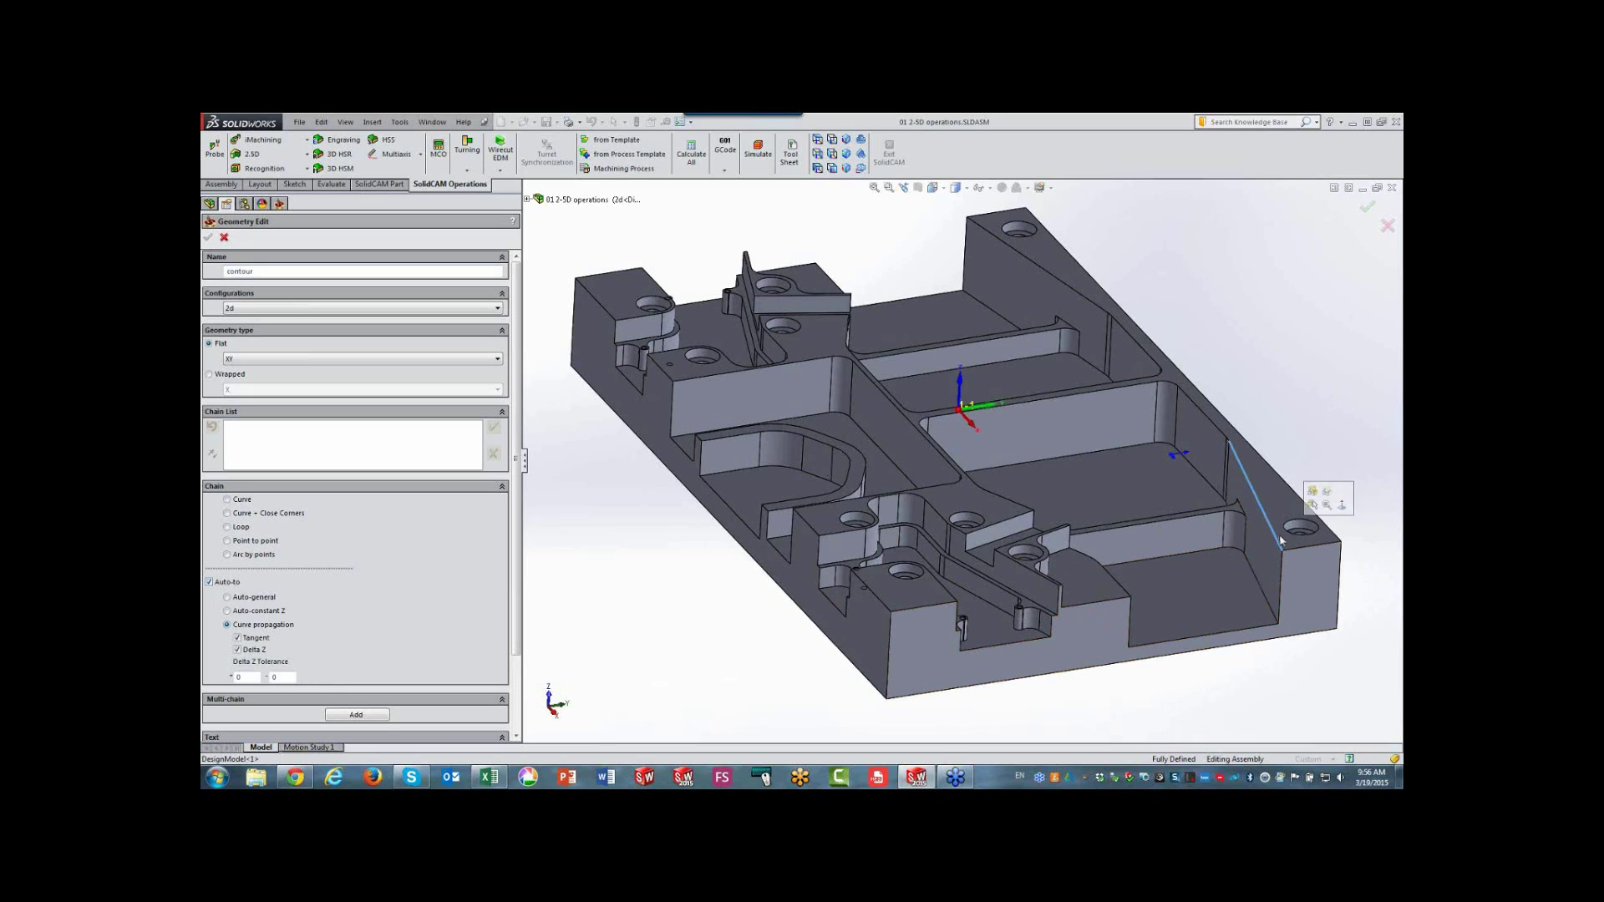
left_click(1021, 505)
middle_click_drag(1167, 690, 1137, 665)
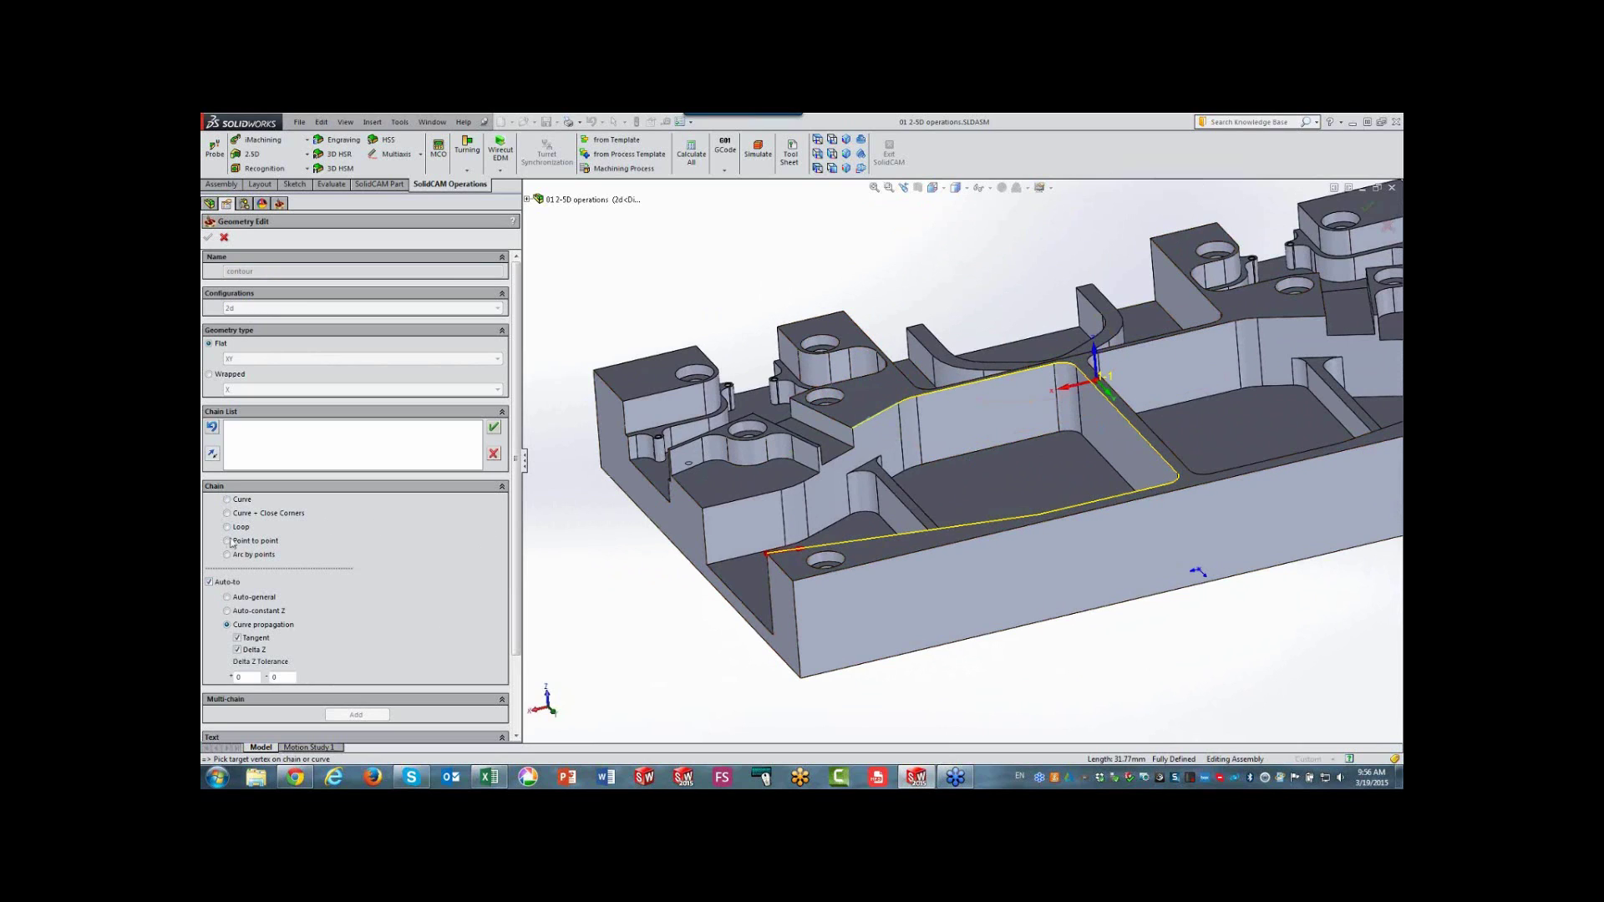
- Extend the chain along the step edges with Curve + Close Corners, close it with a line marked as open edge, and exit the operation
left_click(227, 514)
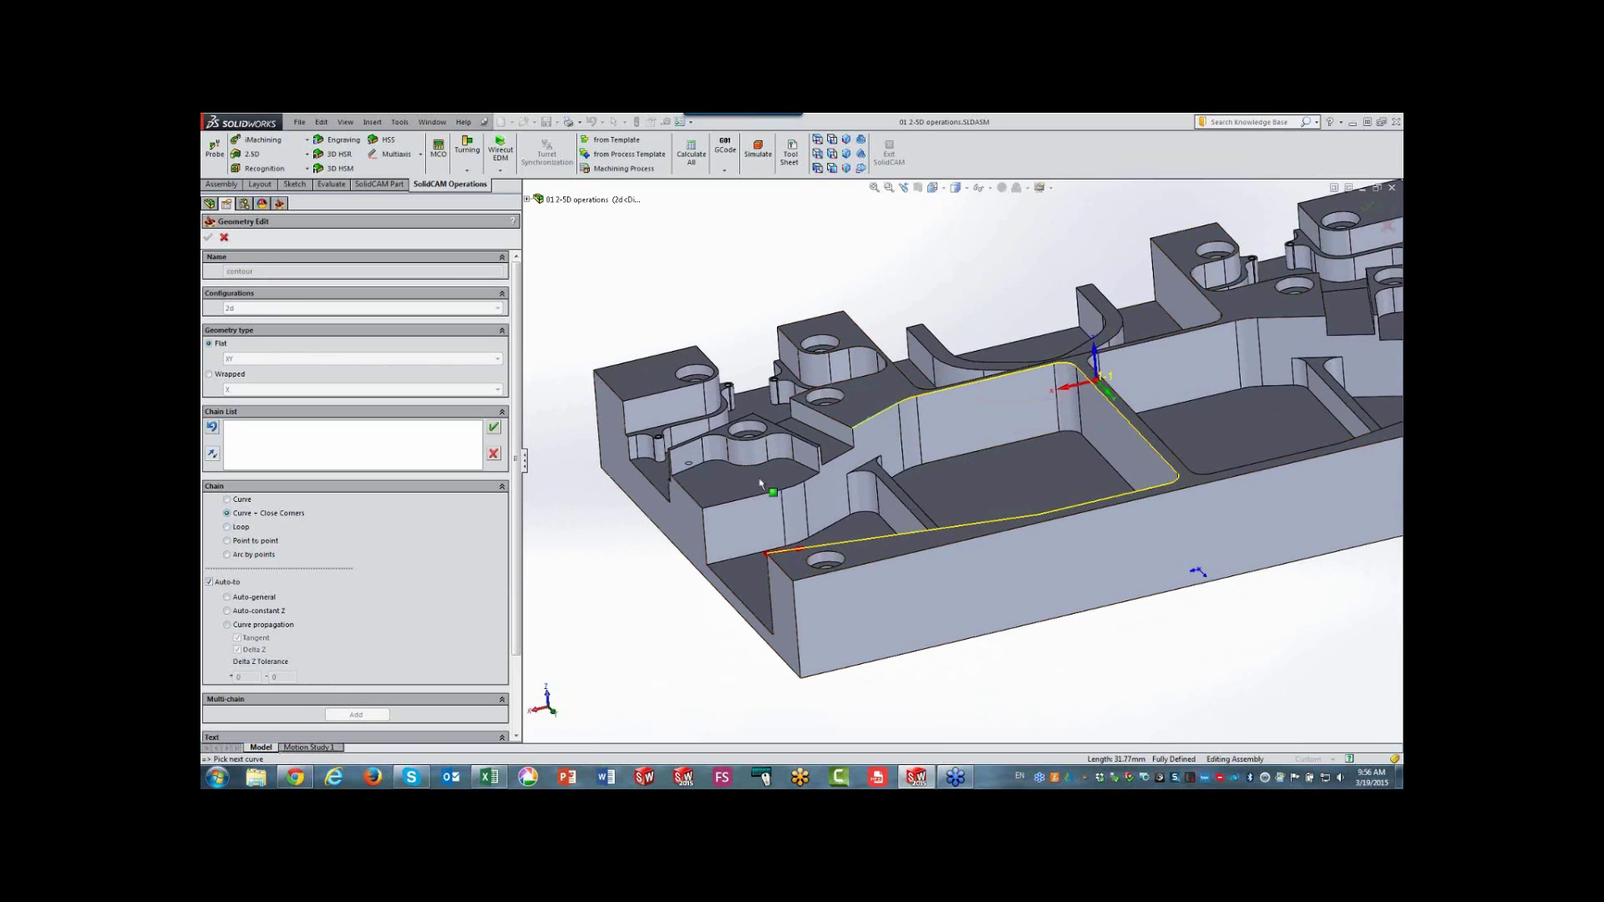
left_click(815, 485)
left_click(762, 501)
left_click(495, 432)
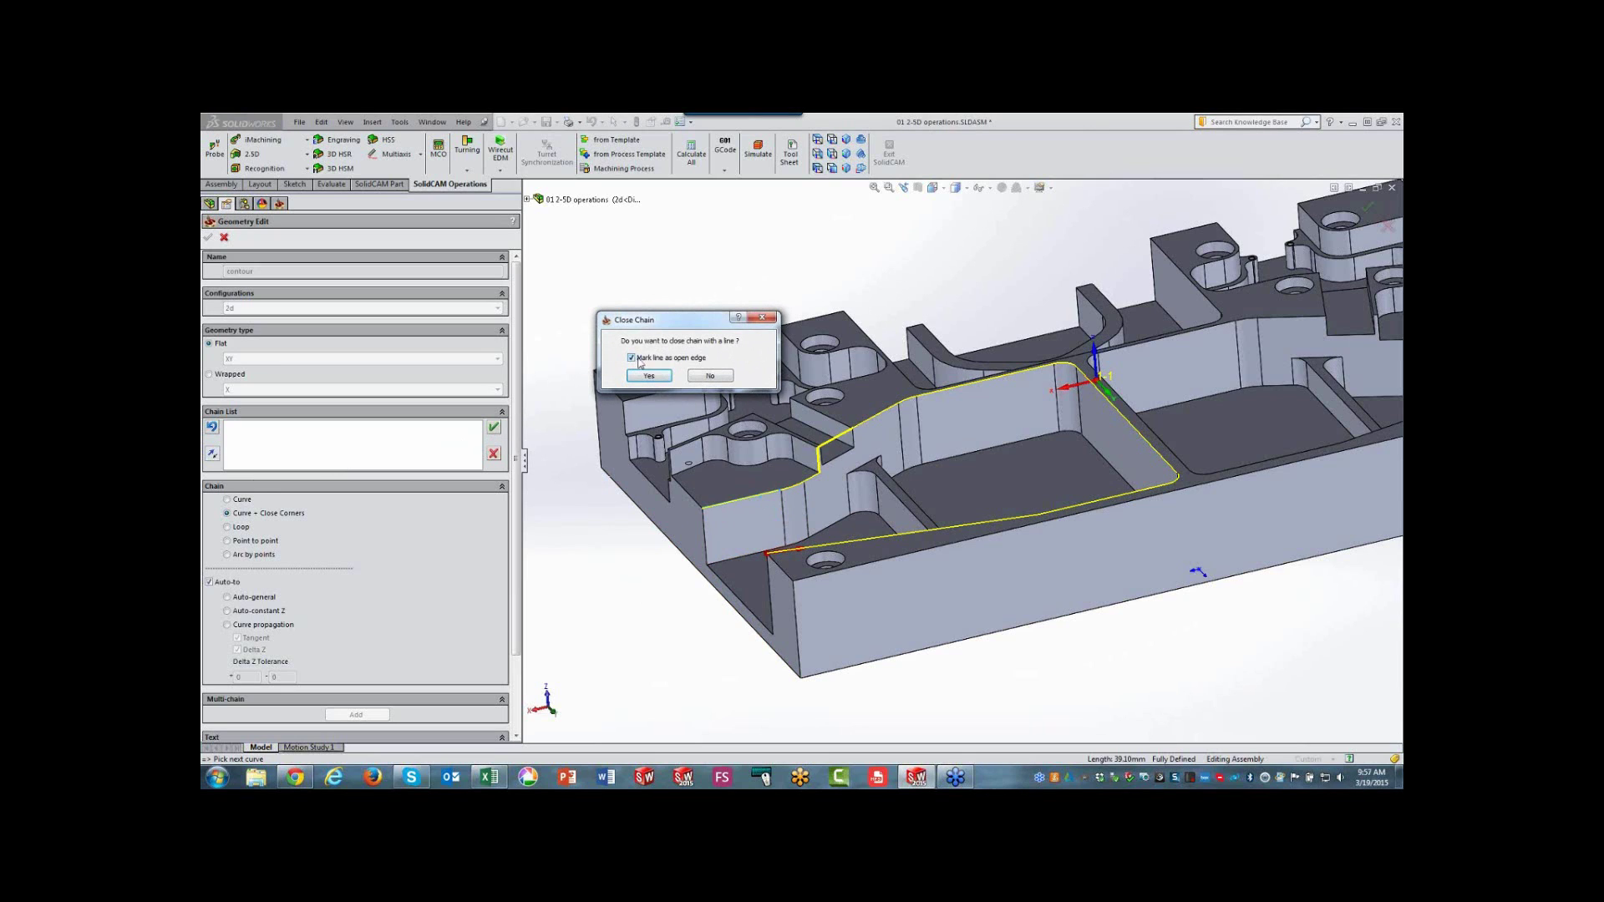
left_click(649, 376)
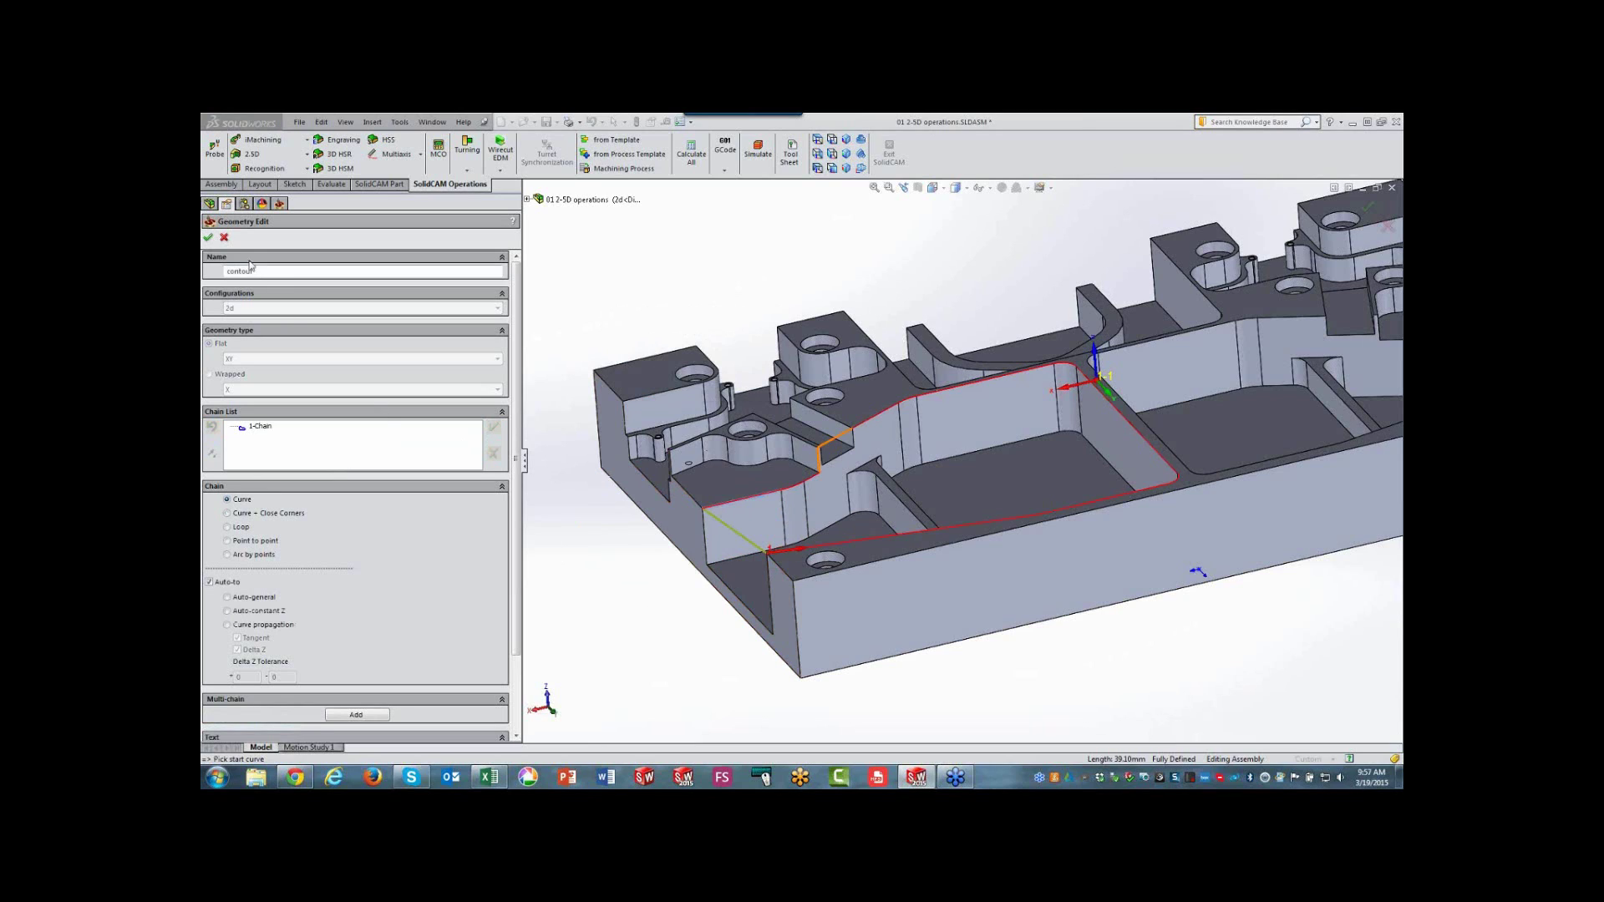
left_click(209, 237)
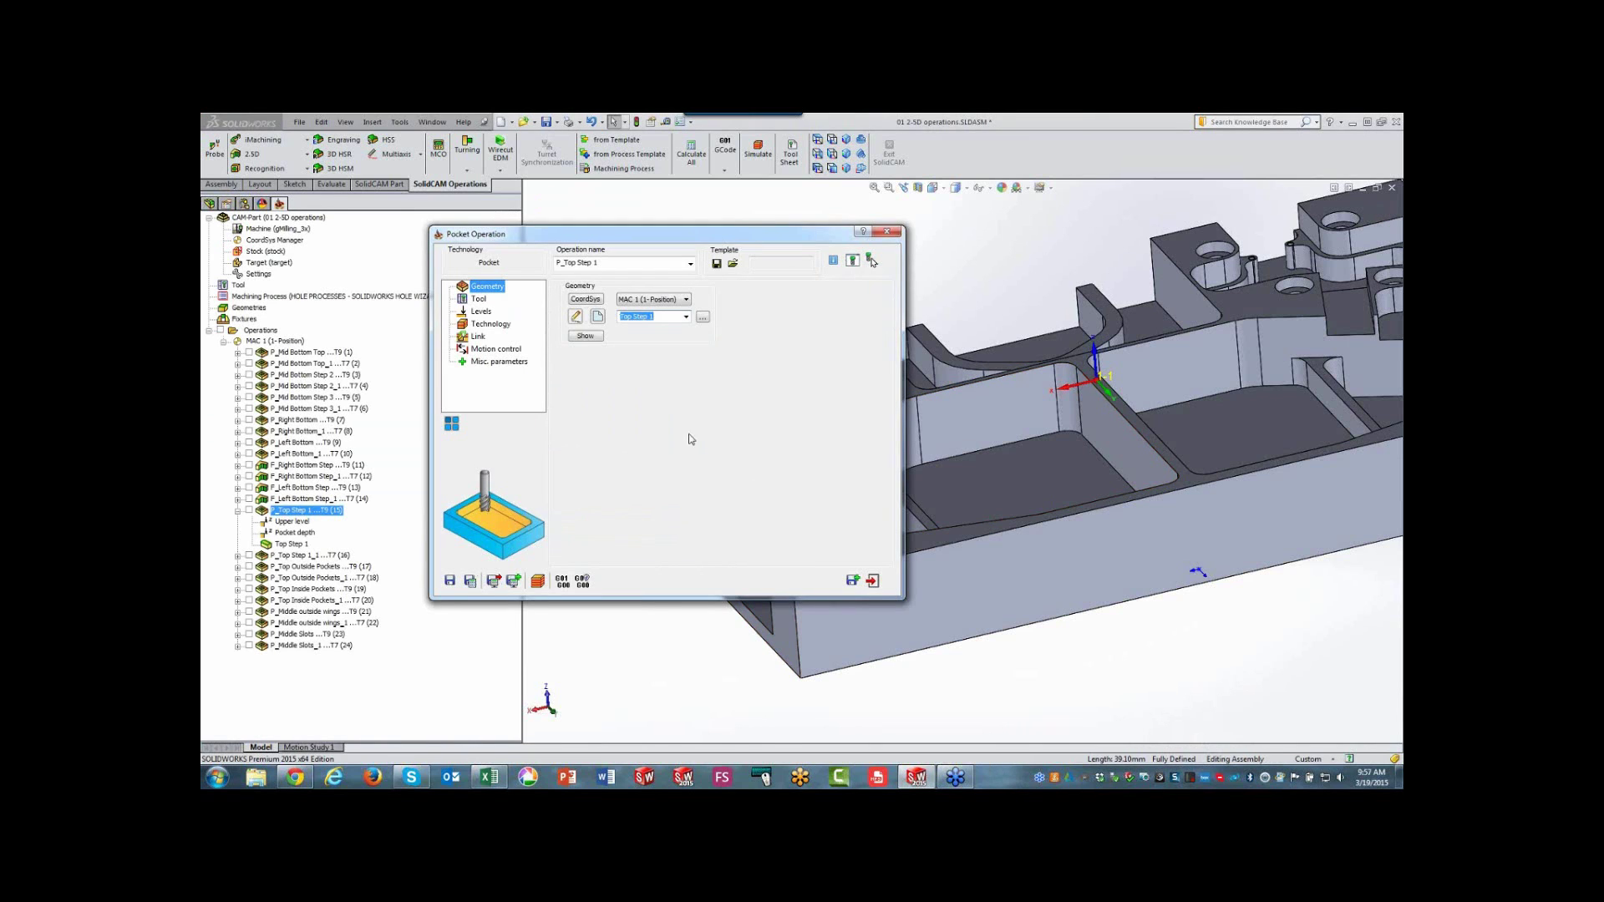
left_click(873, 581)
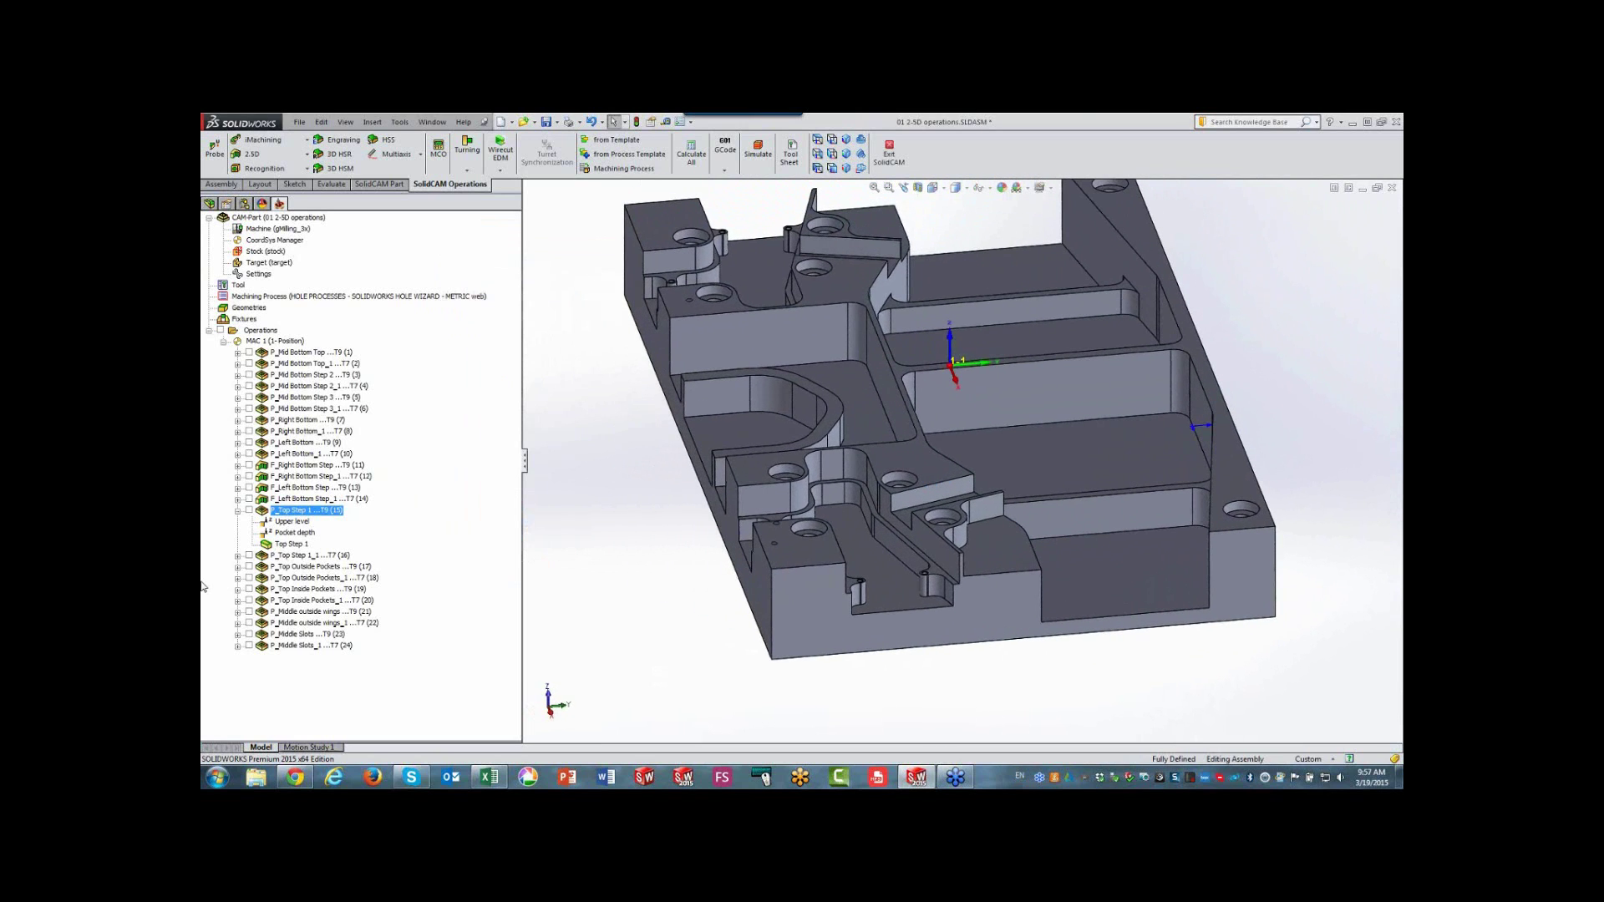
- Examine the toolpaths of the P_Top Step 1 (15) and P_Top Step 1_1 (16) operations on the model, and hide both
left_click(237, 511)
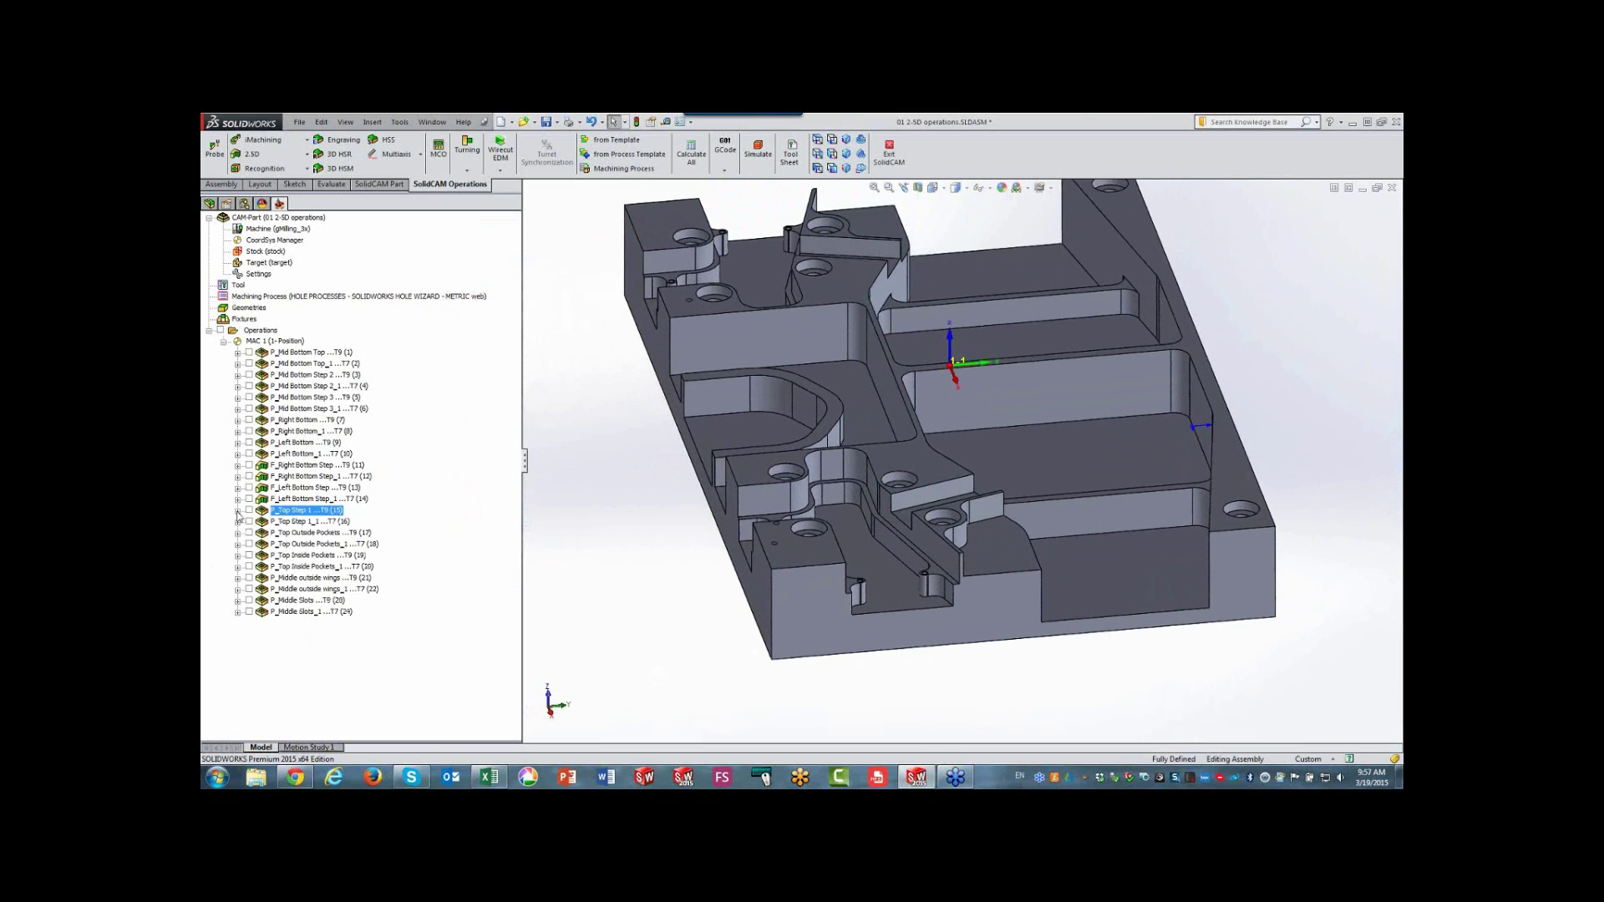
left_click(249, 510)
middle_click_drag(1286, 273, 992, 370)
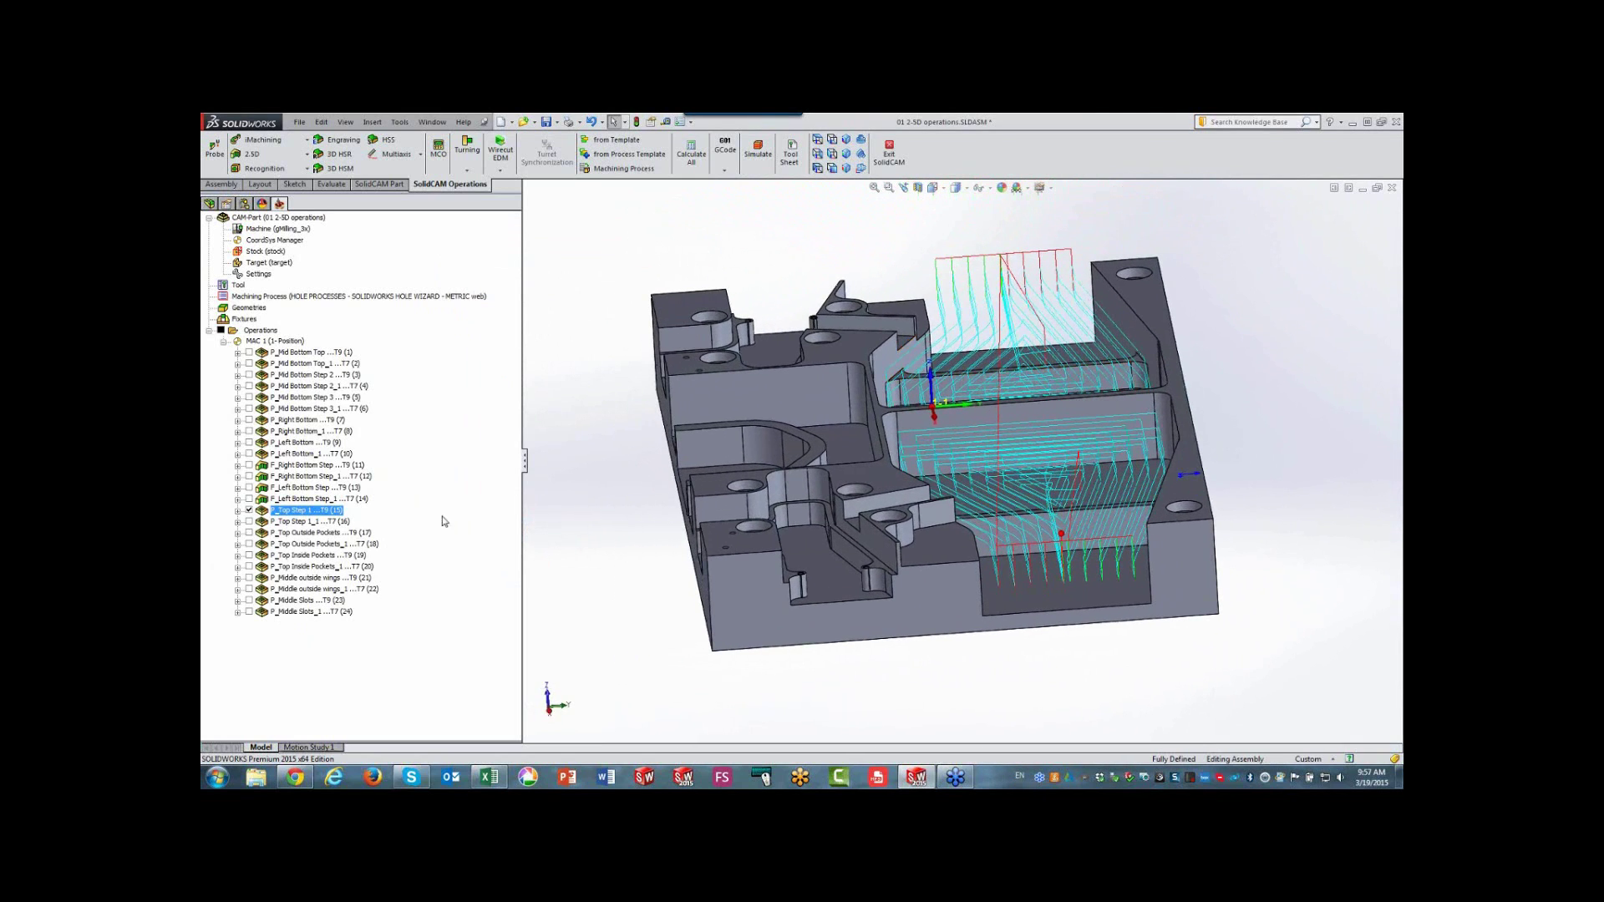
left_click(249, 510)
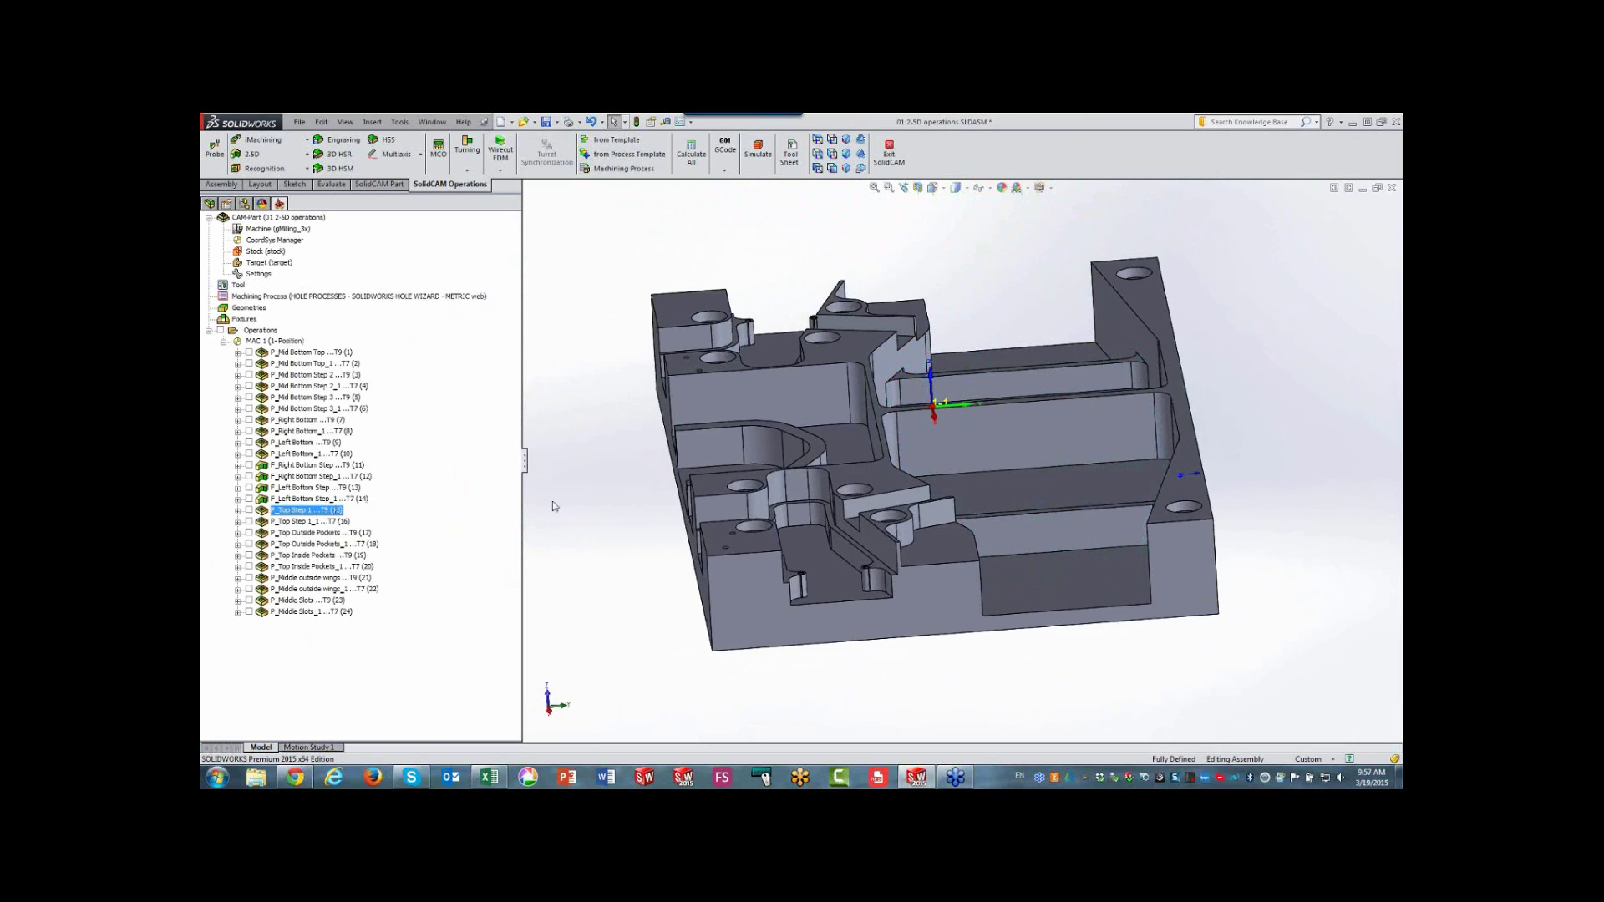
left_click(249, 521)
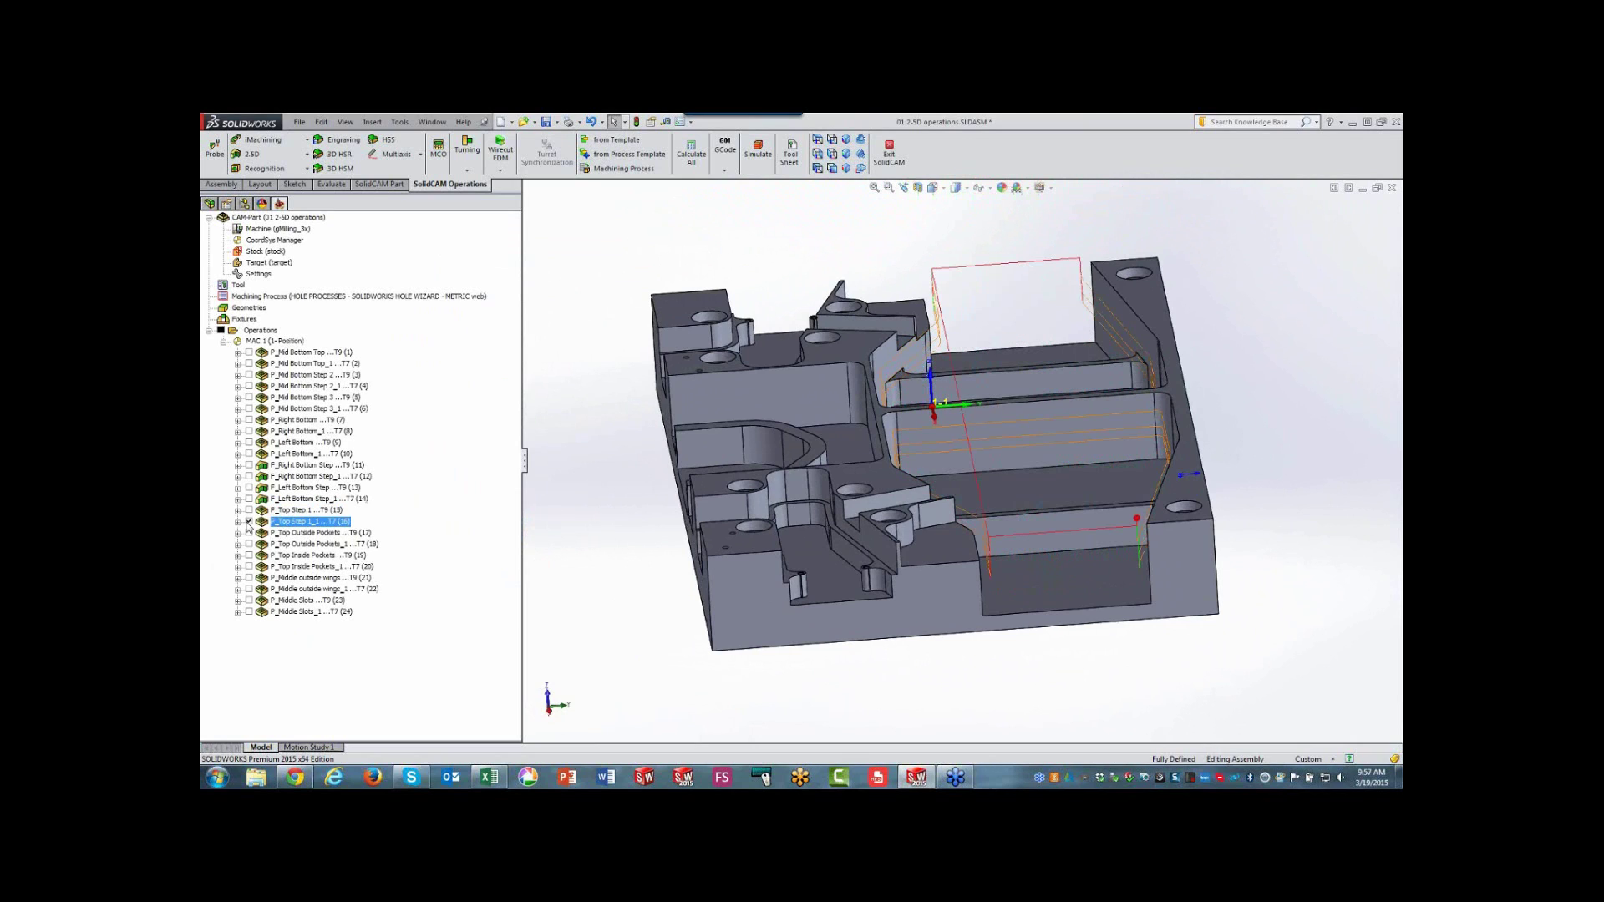
left_click(249, 523)
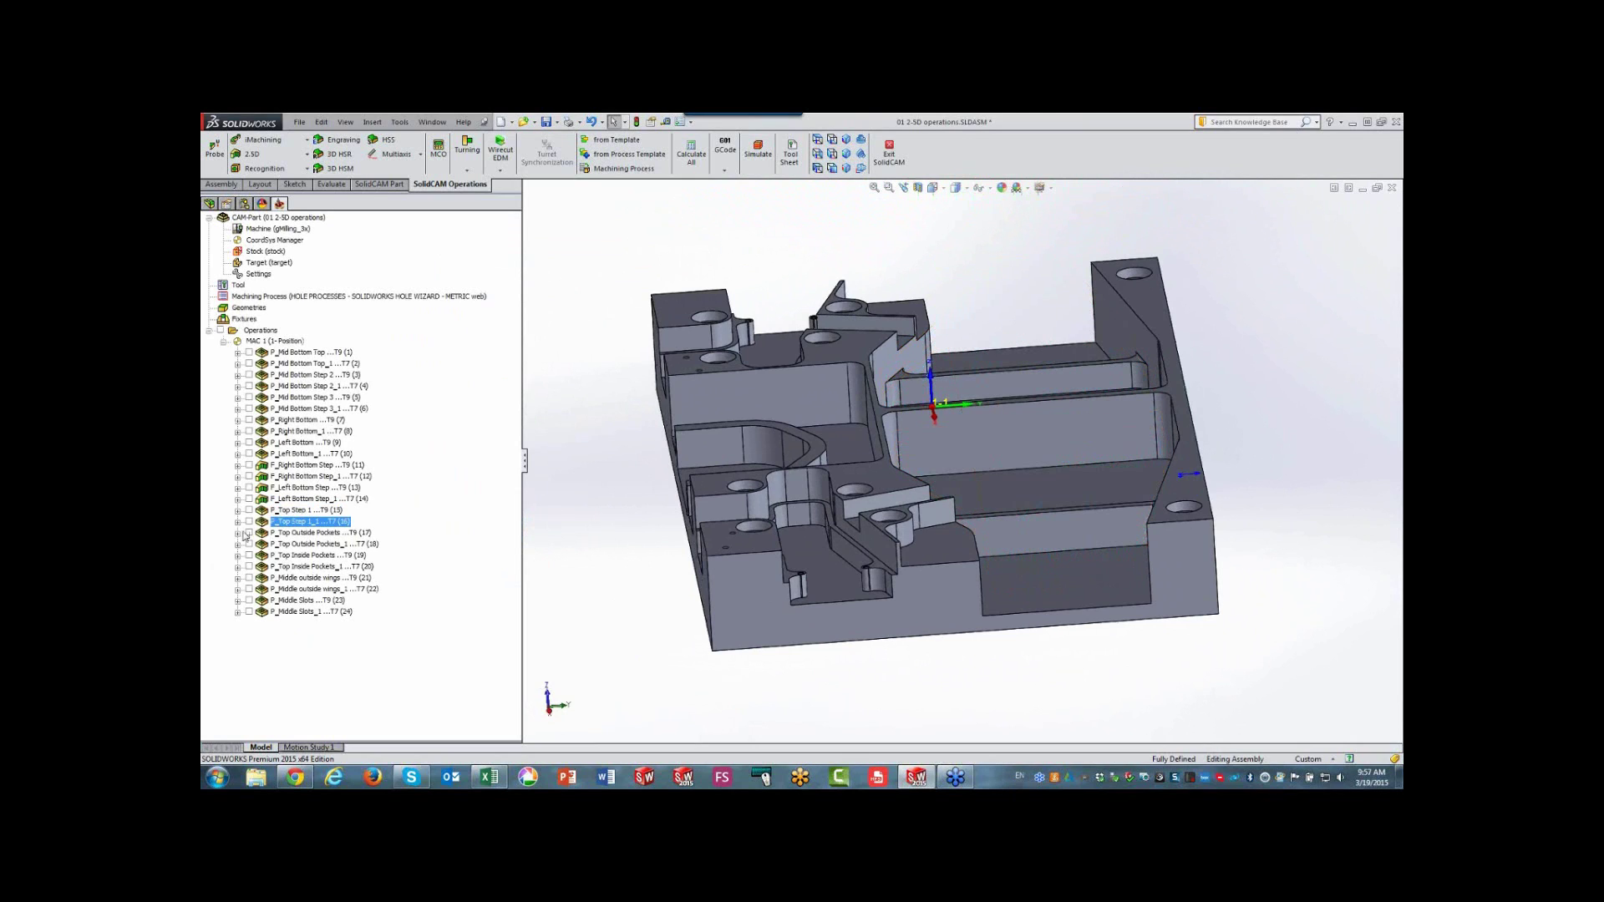
- Examine the P_Top Outside Pockets (17) toolpath, measure the height difference between the outside and inside pocket floors, and hide the toolpath
left_click(249, 533)
middle_click_drag(1151, 670, 1150, 664)
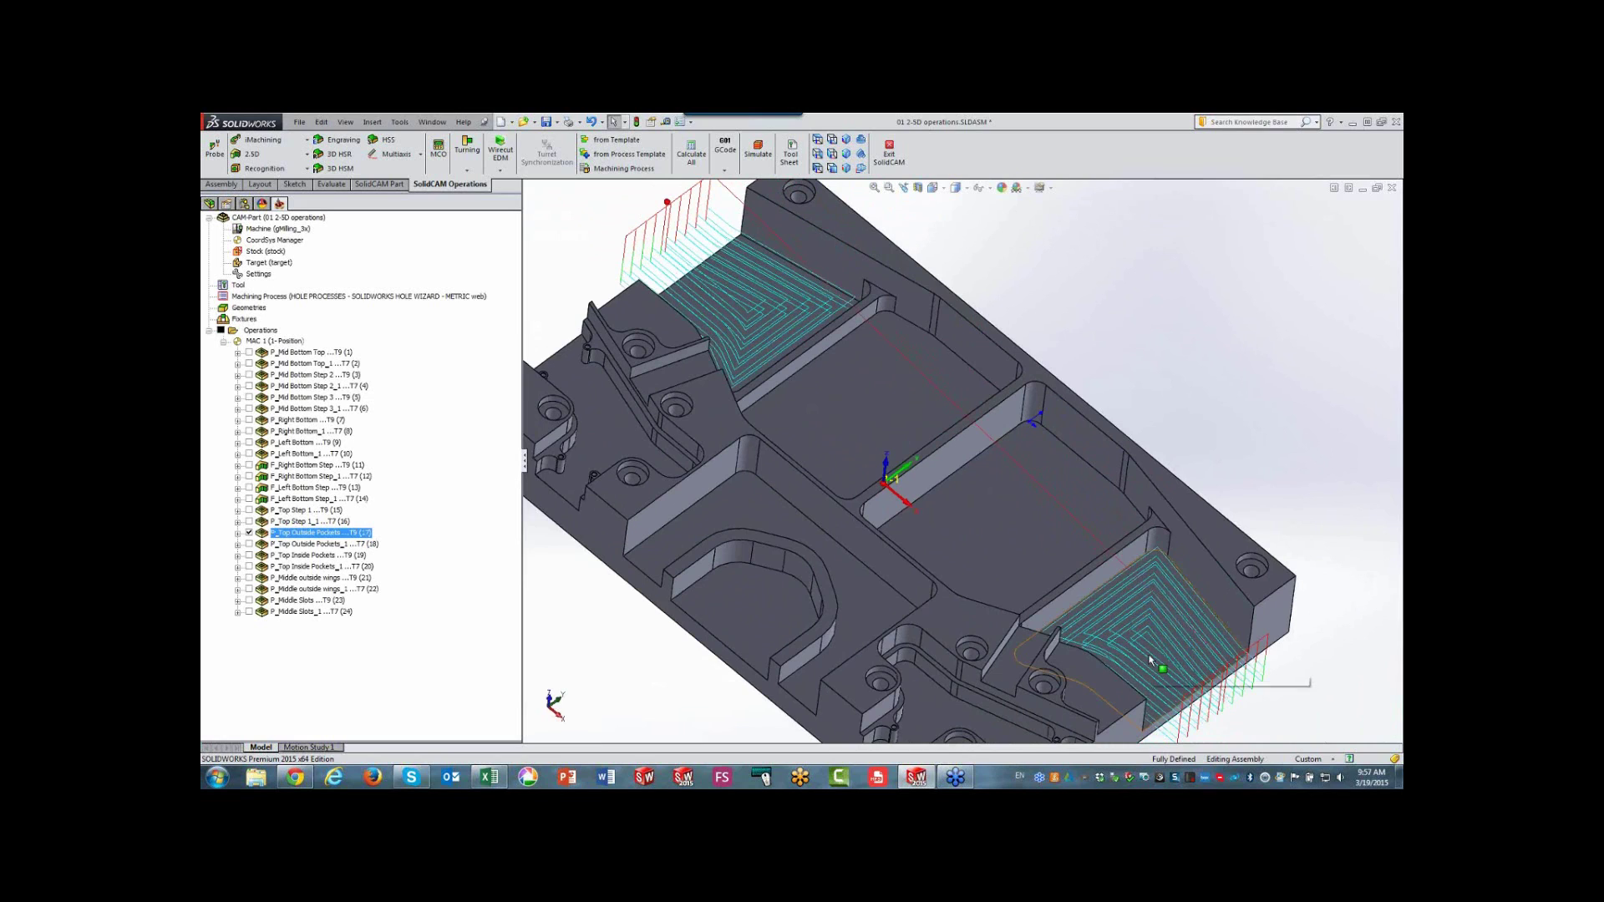
left_click(1152, 669)
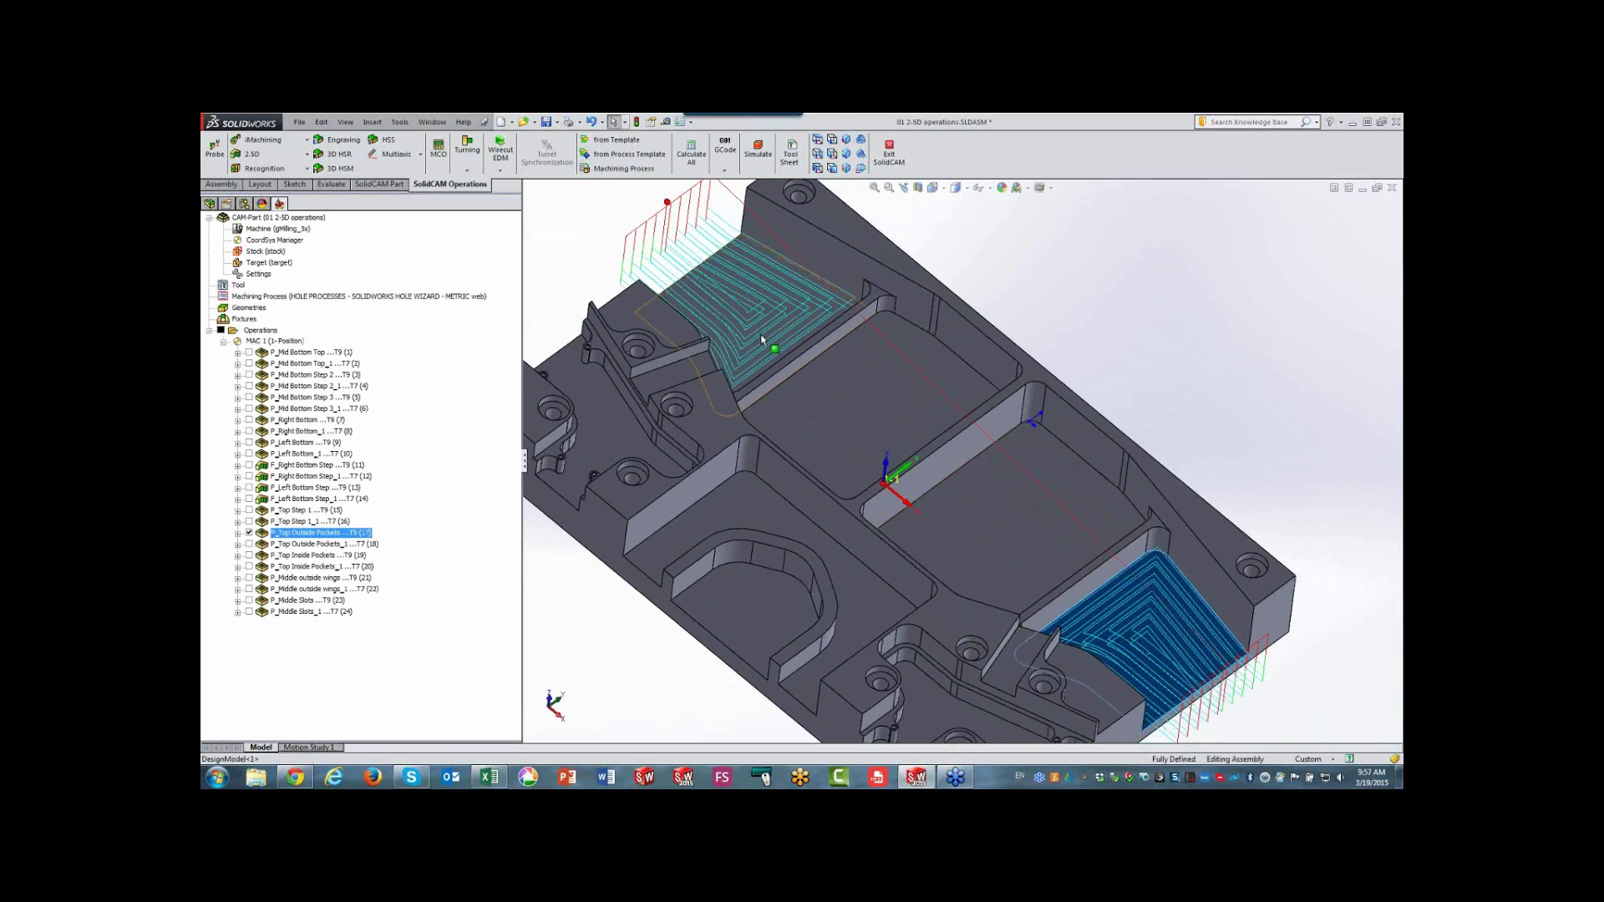
left_click(752, 355)
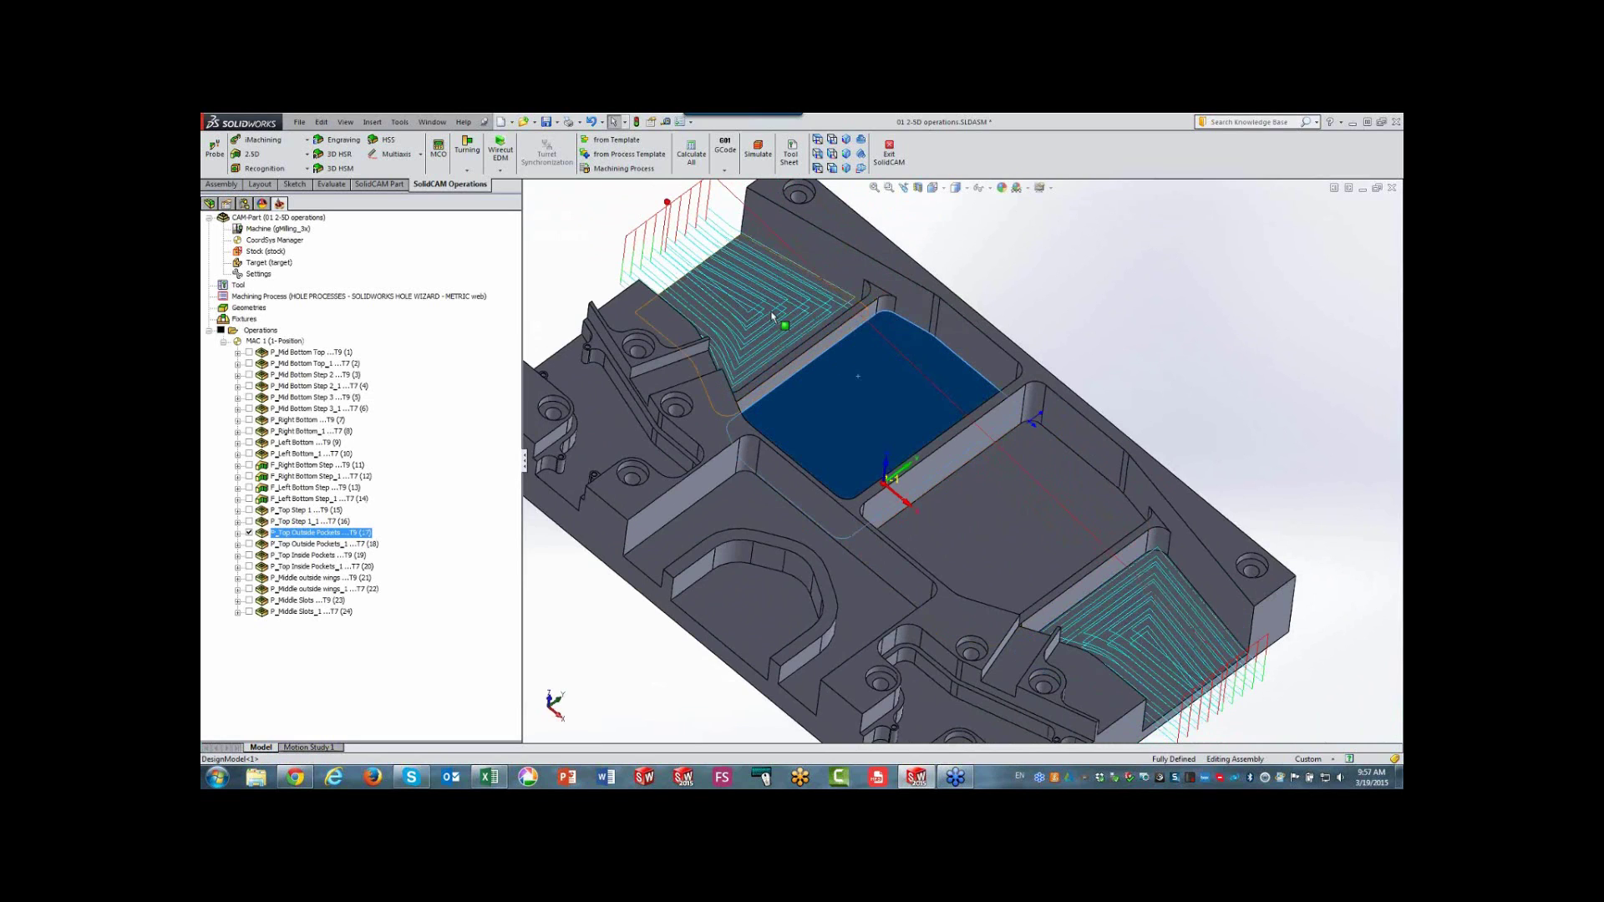
left_click(772, 316, "ctrl")
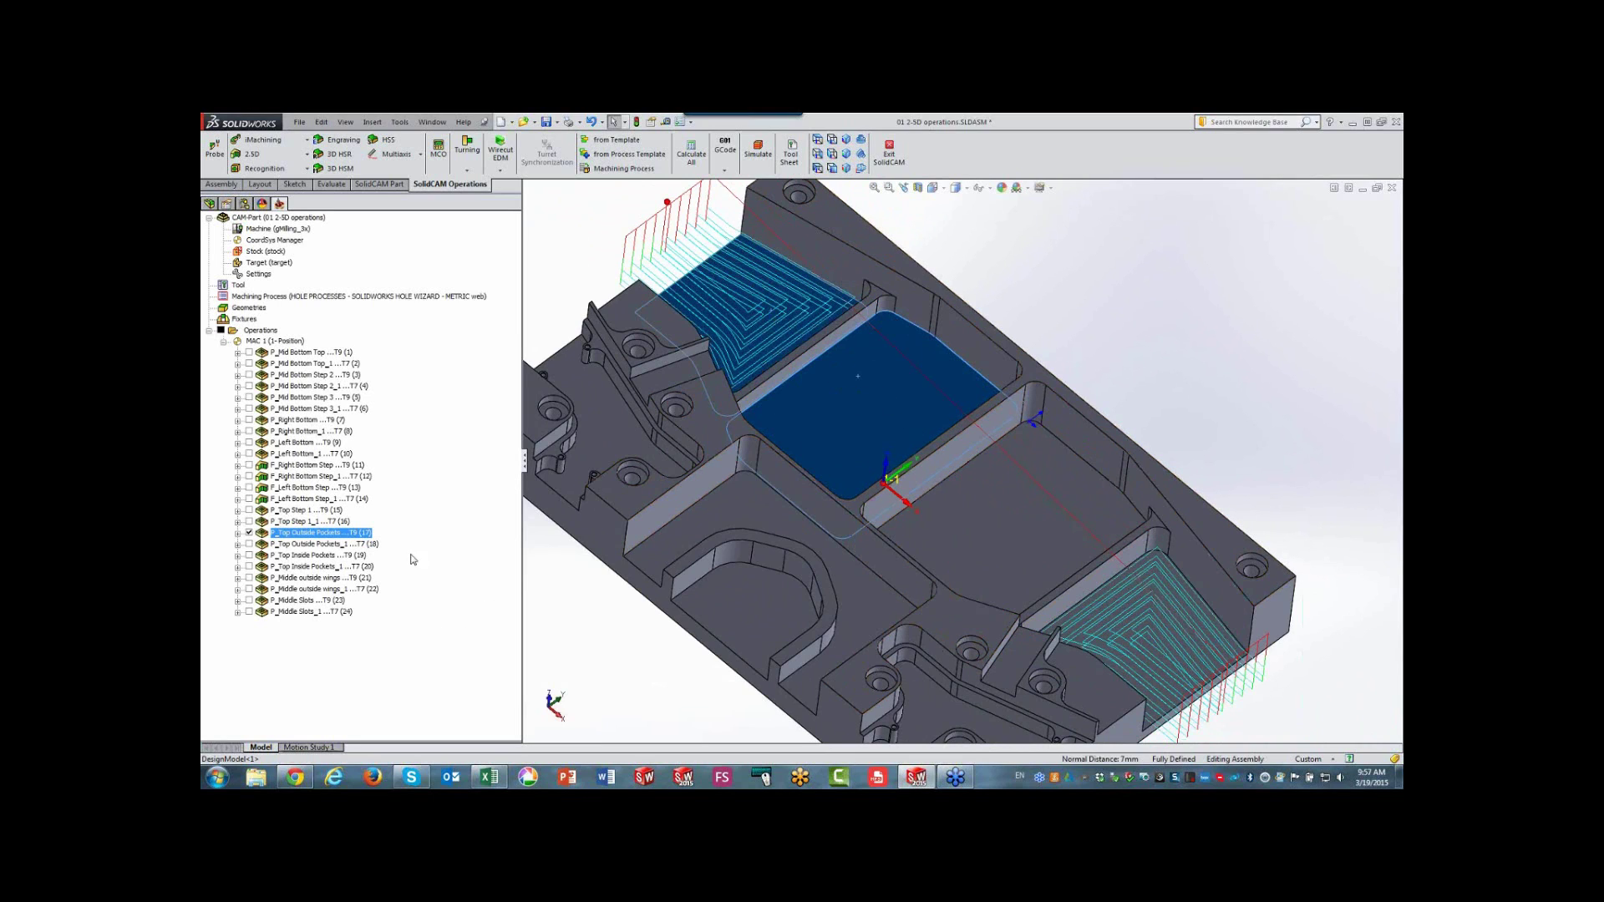
left_click(249, 533)
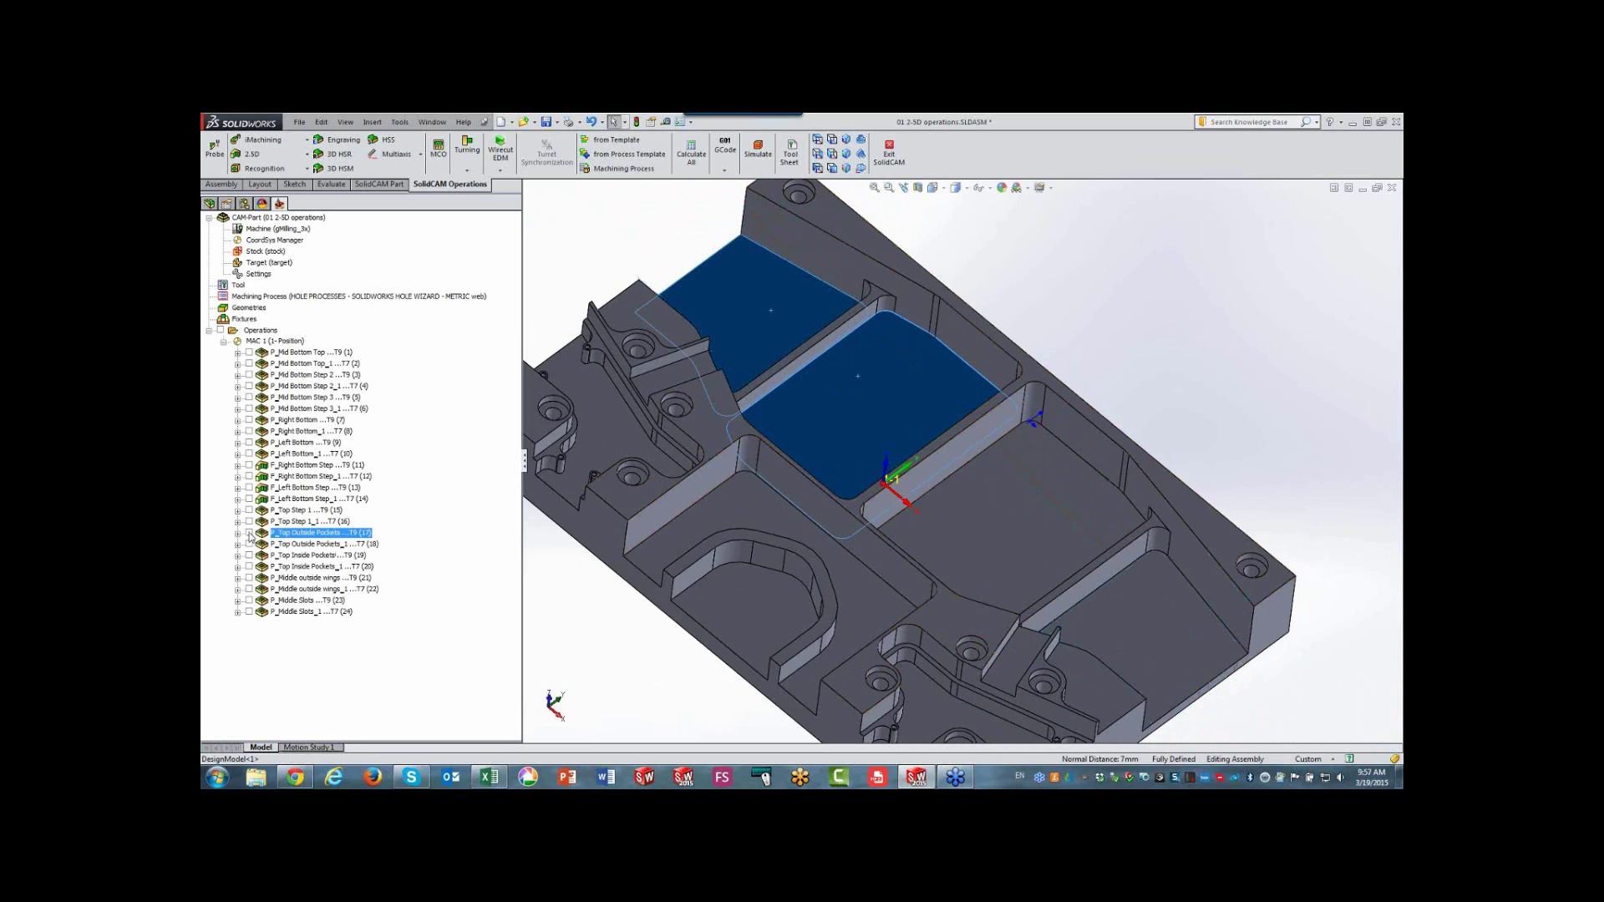
left_click(249, 533)
left_click(249, 533)
- Examine the toolpath of the P_Top Inside Pockets (19) operation, hide it, and clear the face selection
left_click(249, 555)
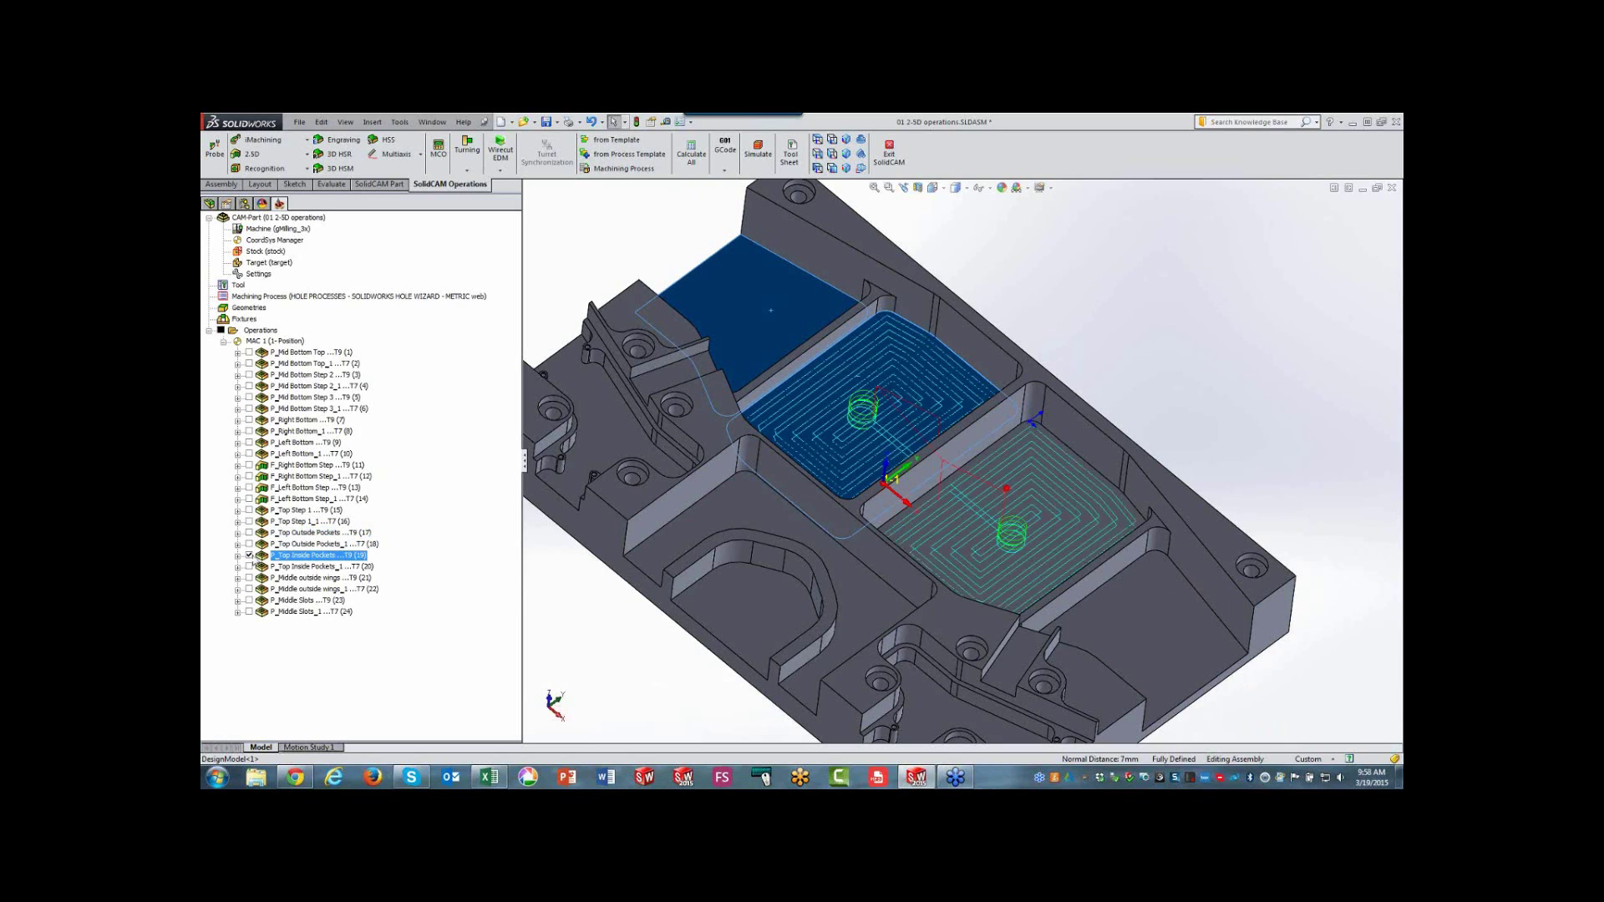
left_click(249, 555)
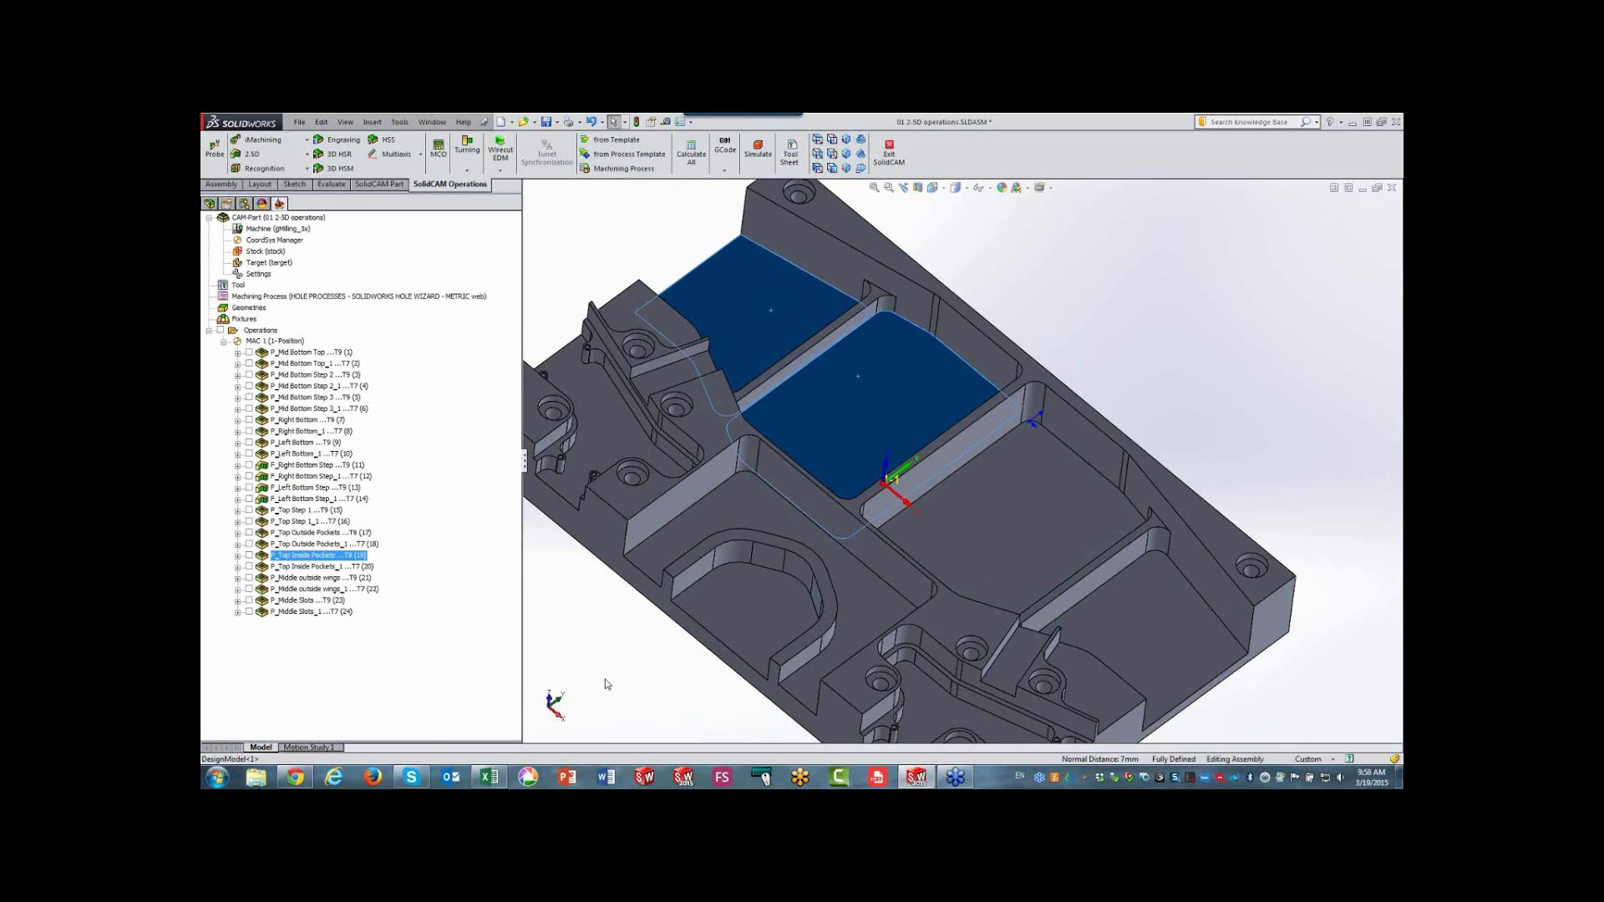
key("Escape")
key("ctrl+7")
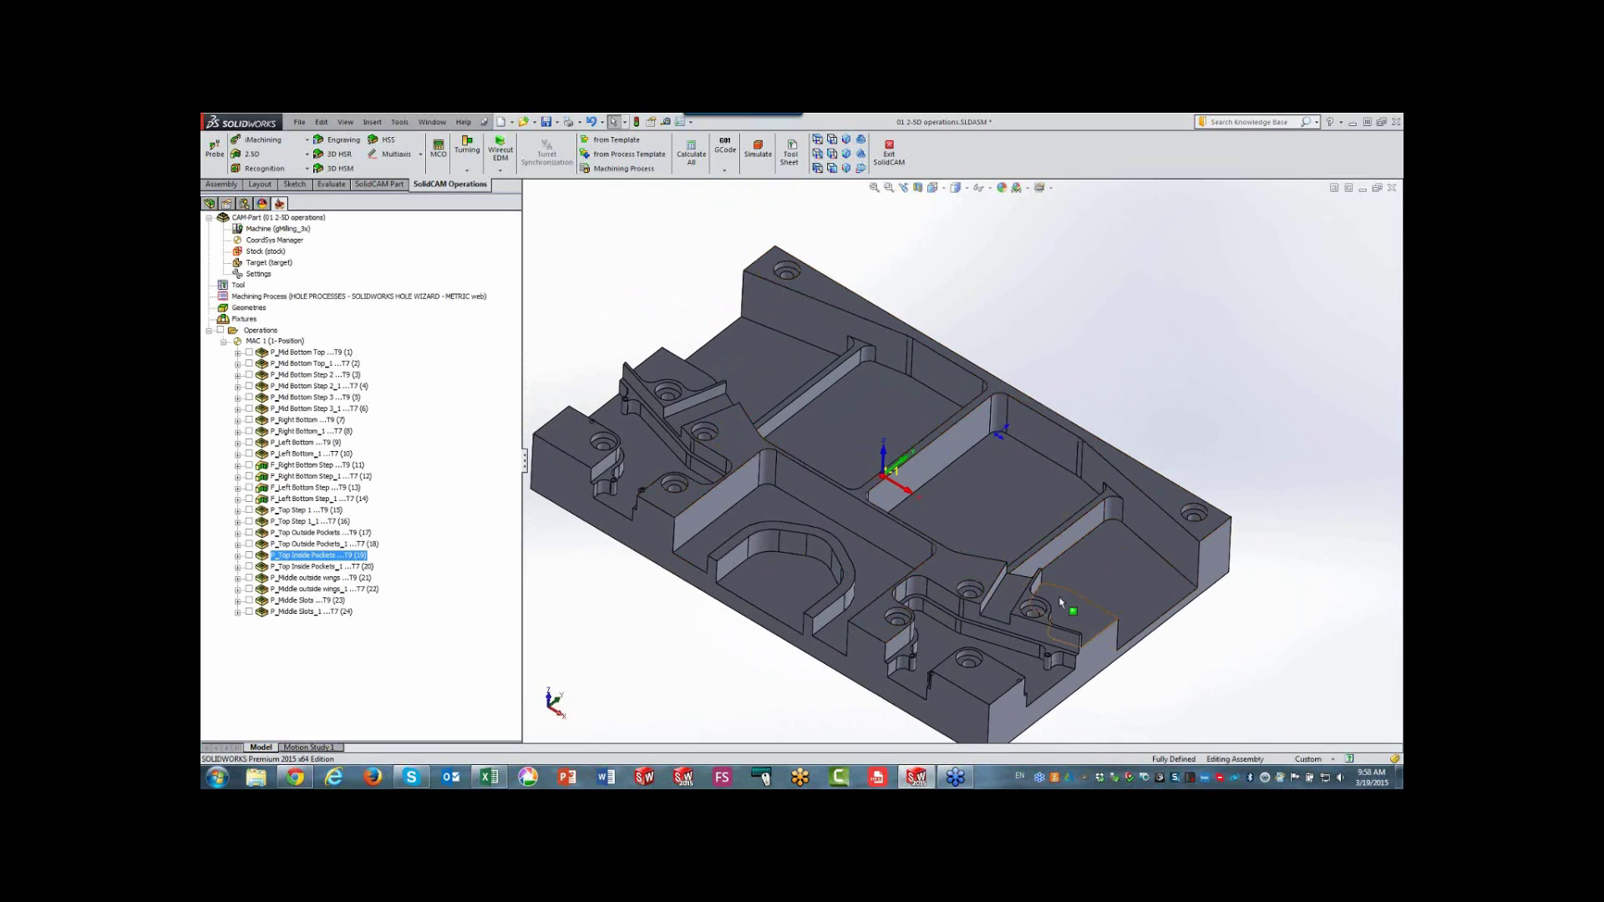
- Examine the toolpaths of the P_Middle outside wings (21) and P_Middle Slots (23) operations one after the other, and hide both
left_click(249, 577)
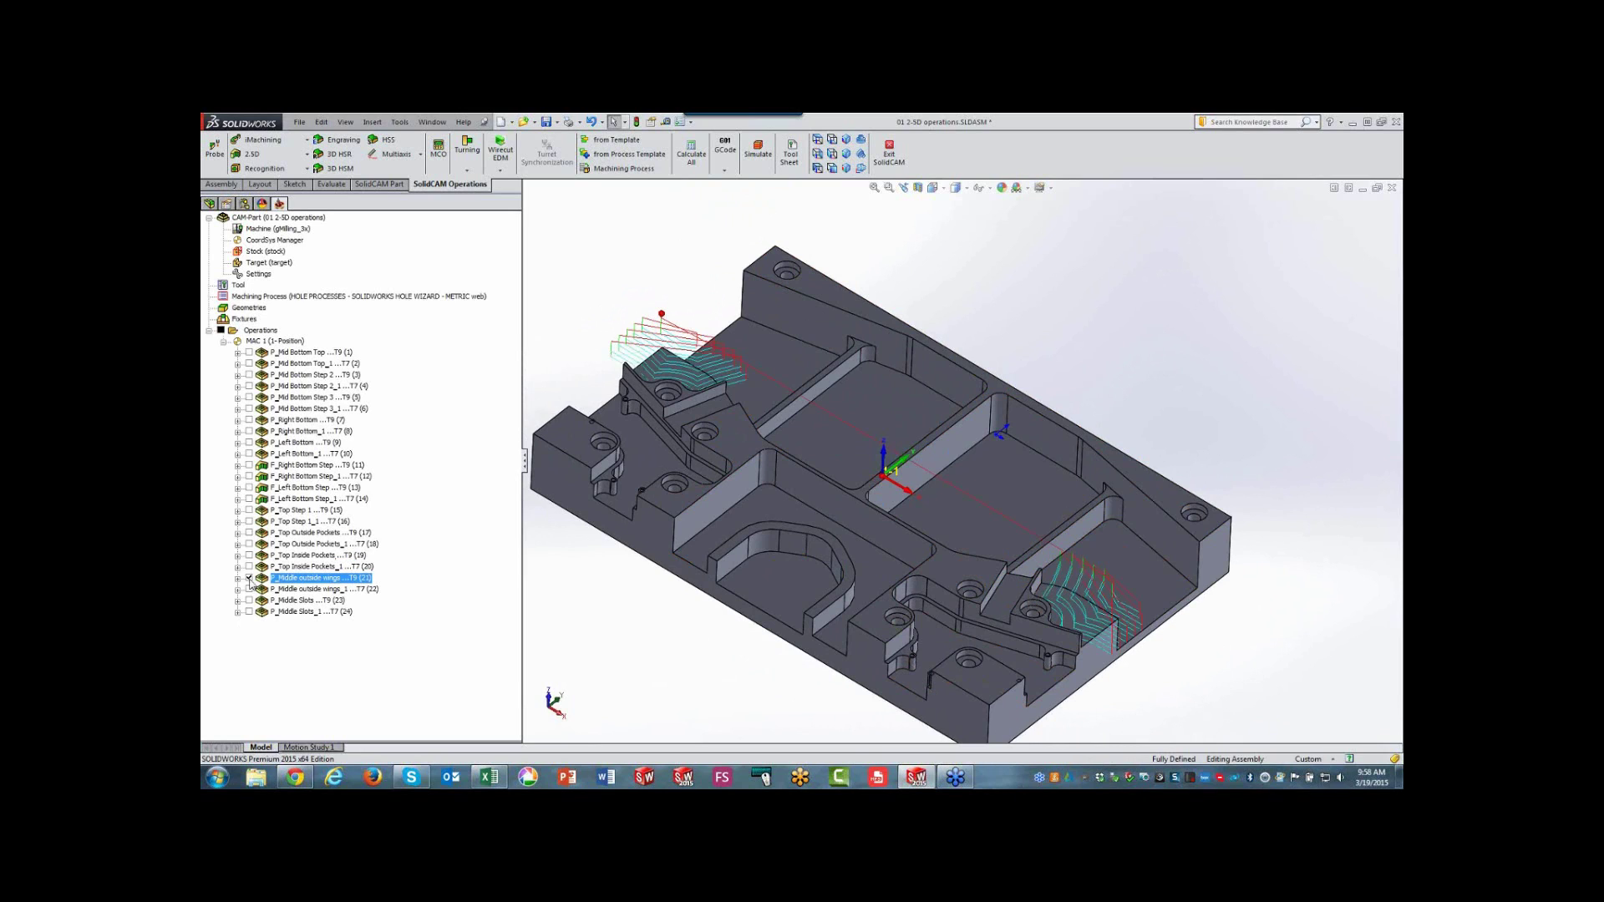
left_click(249, 578)
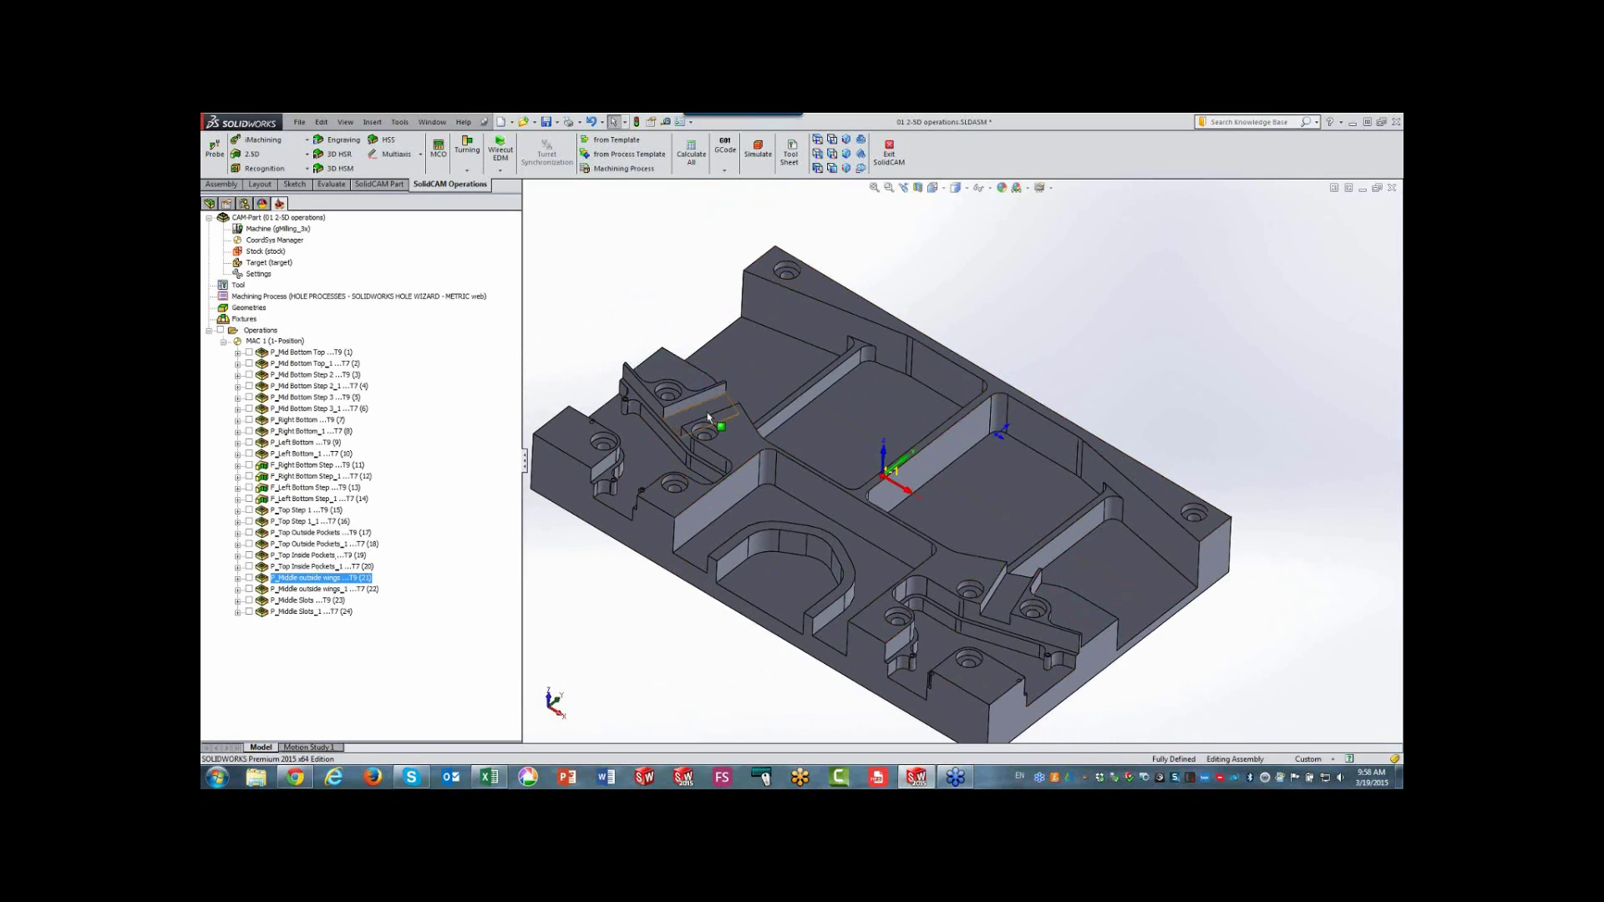
left_click(249, 600)
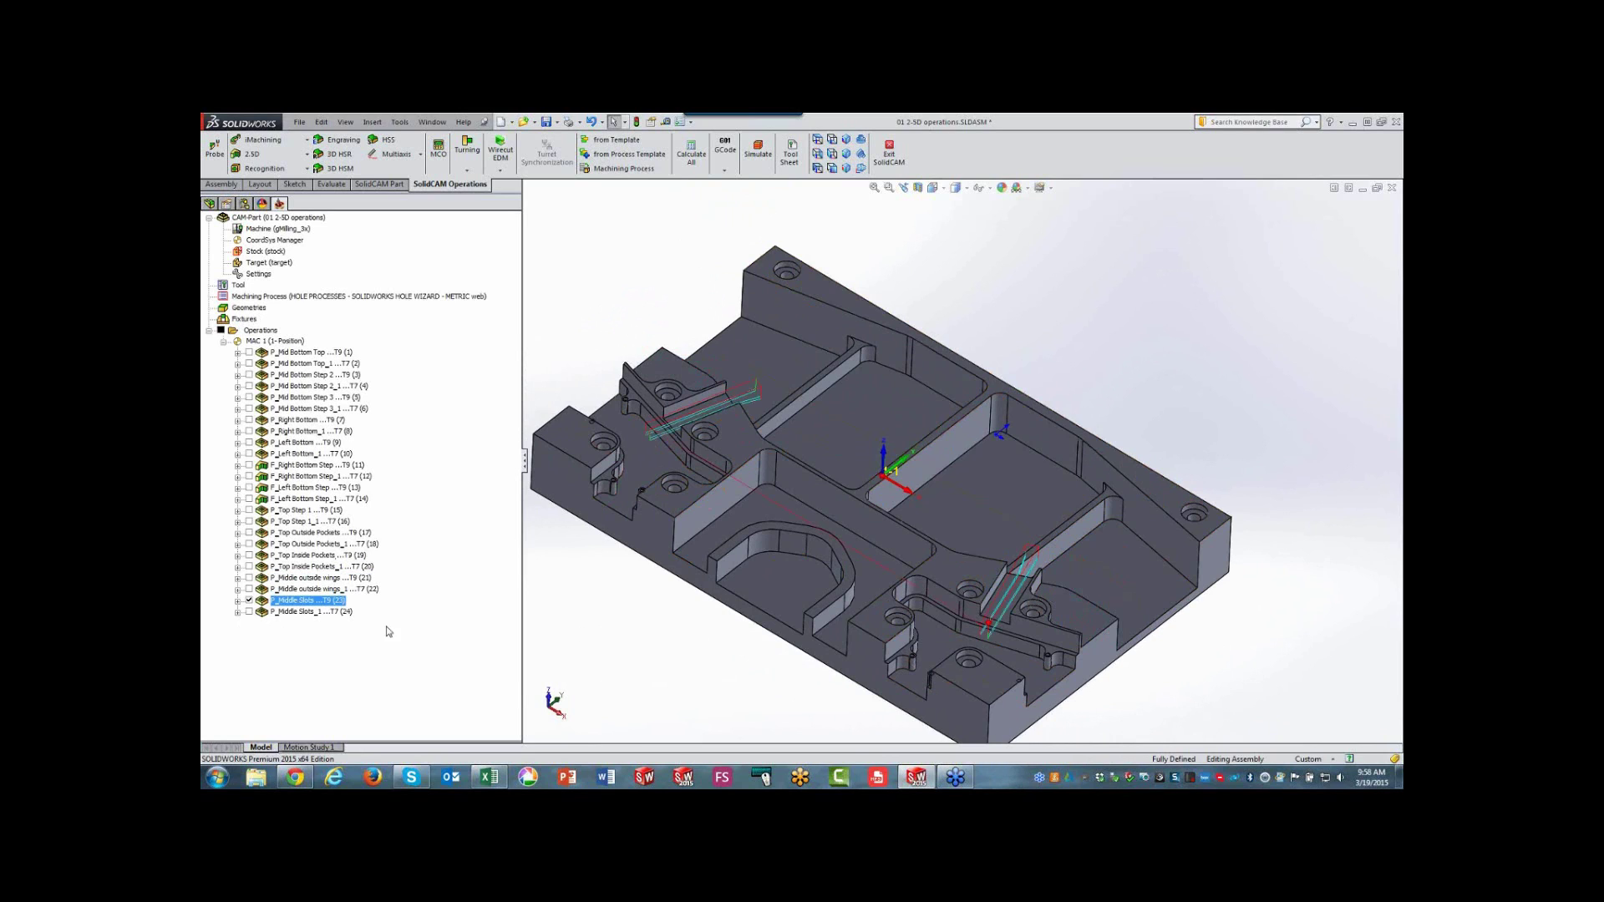
left_click(249, 600)
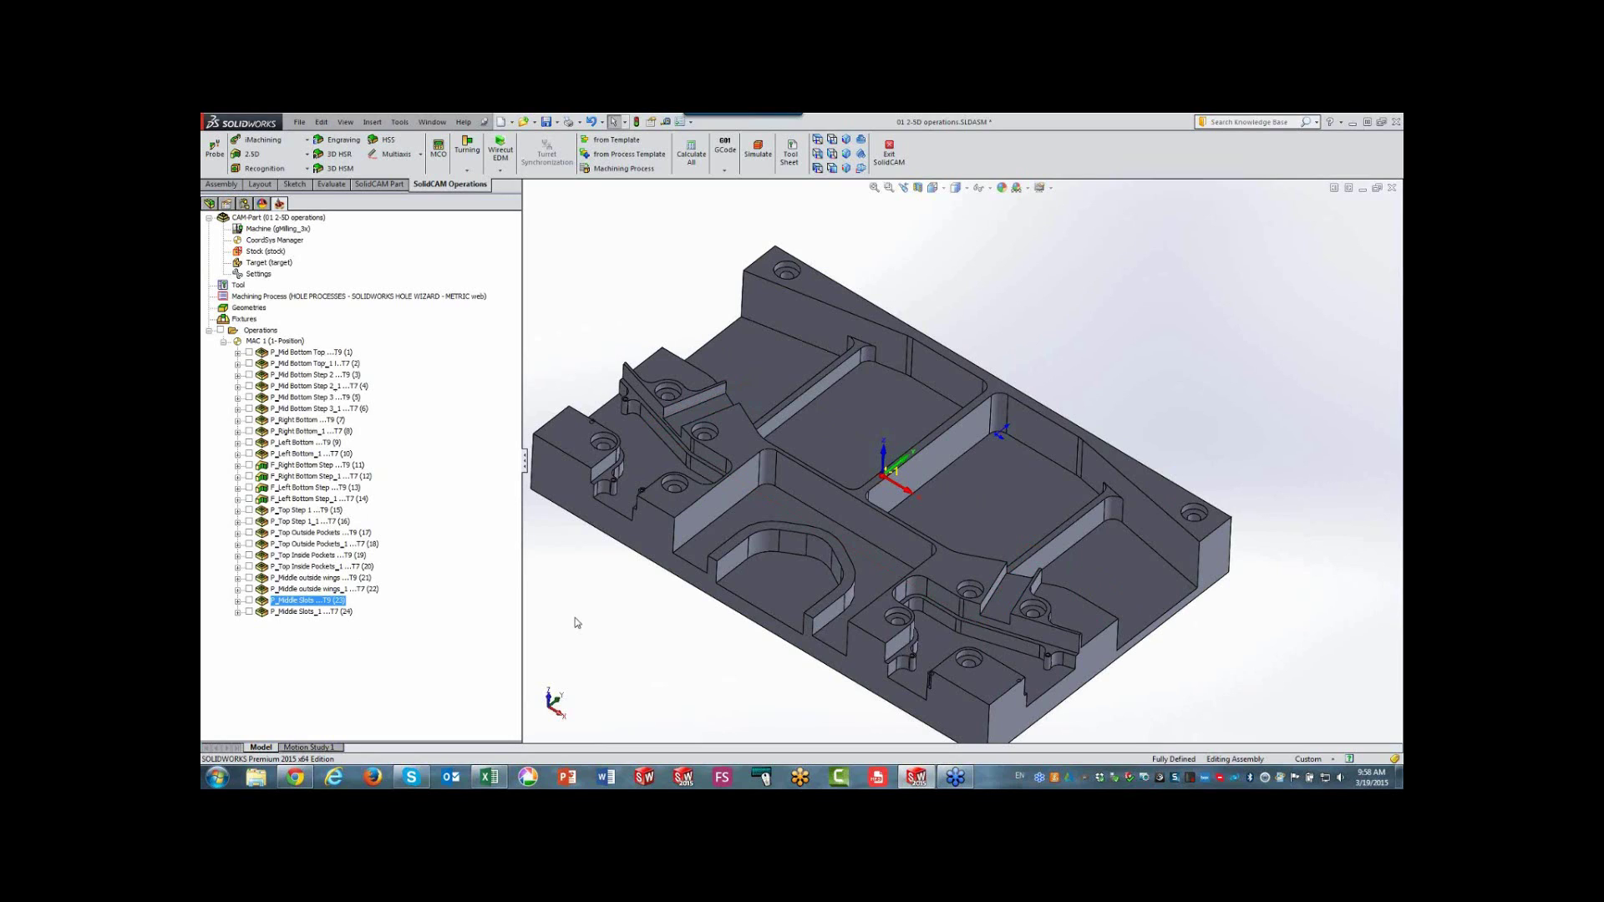
- Run the Host CAD simulation of all operations and compare its time with the Standard 2.5D Milling figures in the Excel comparison chart
left_click(275, 332)
mouse_move(743, 118)
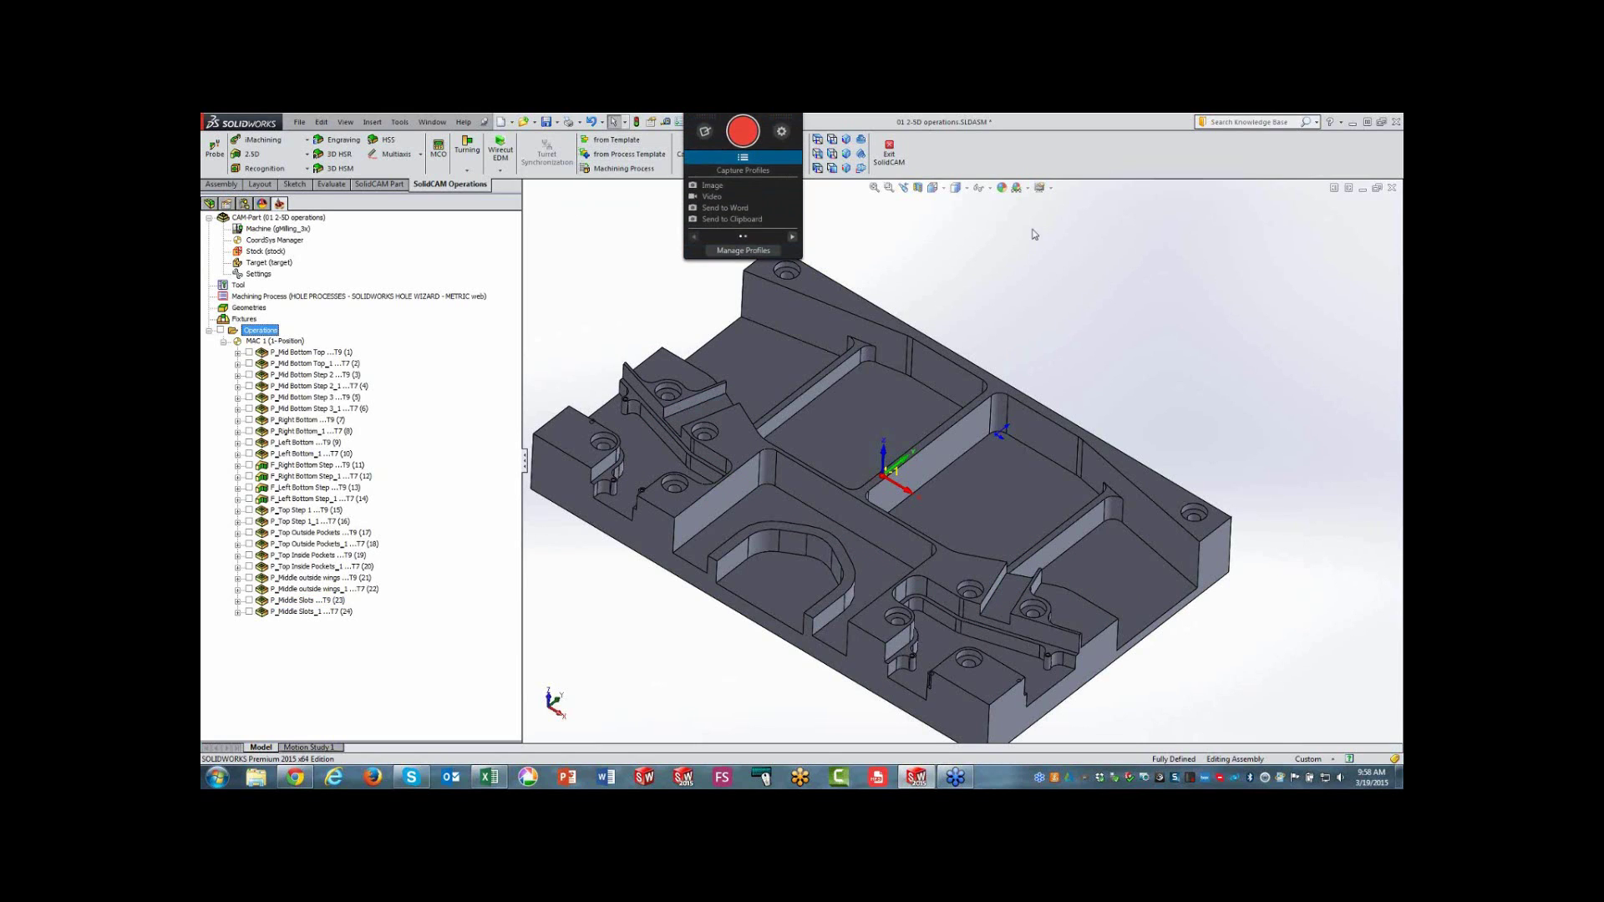
left_click(760, 151)
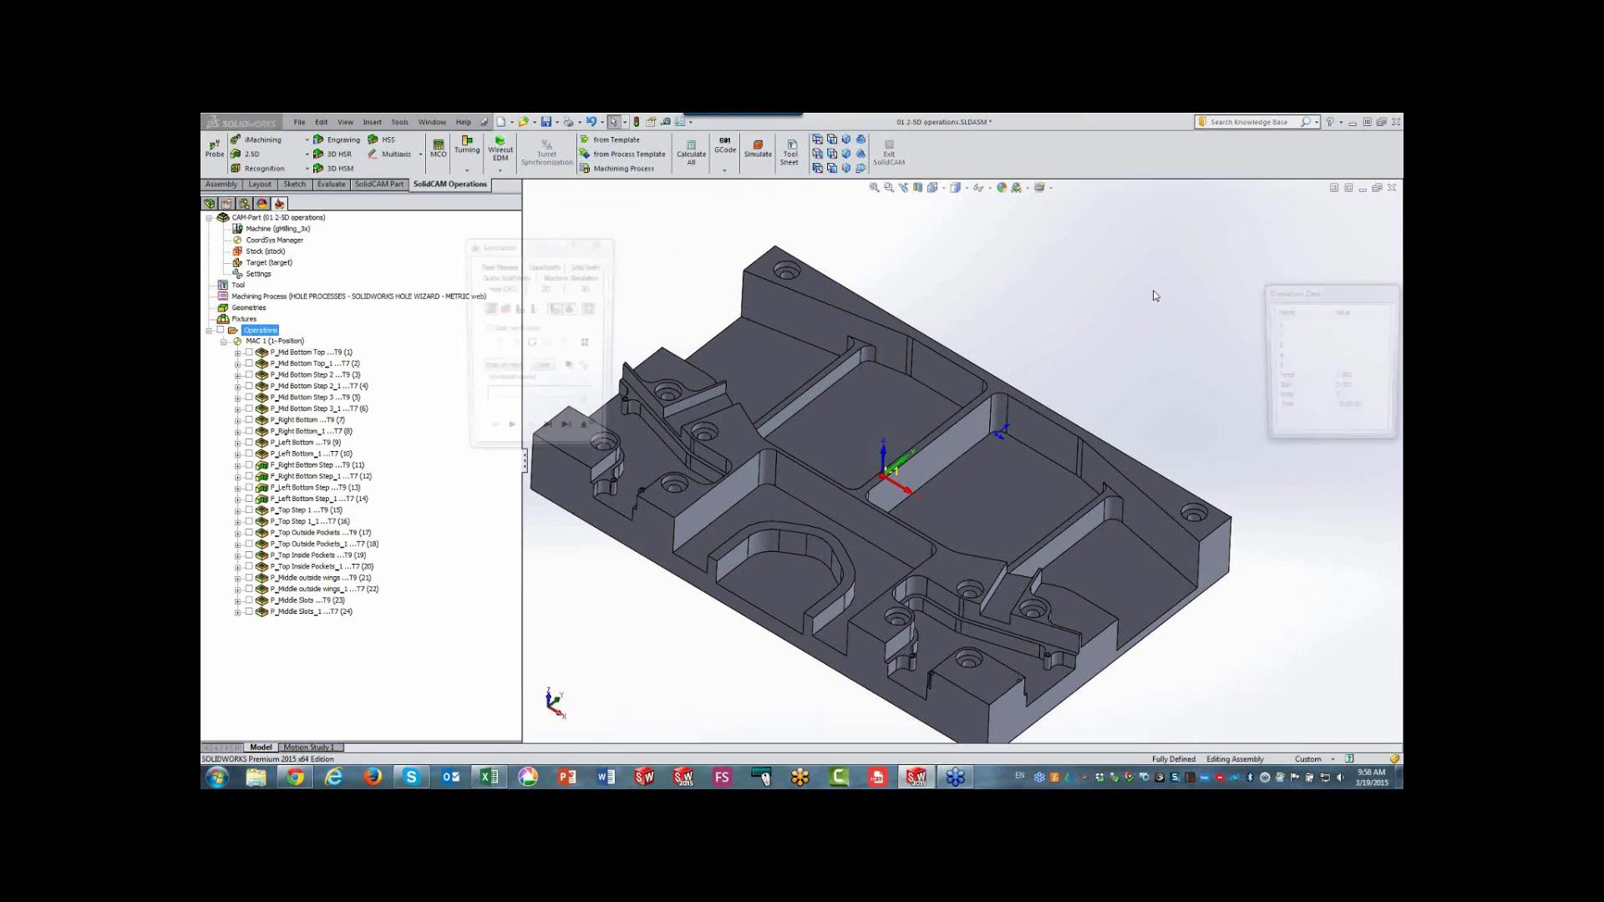
left_click(549, 437)
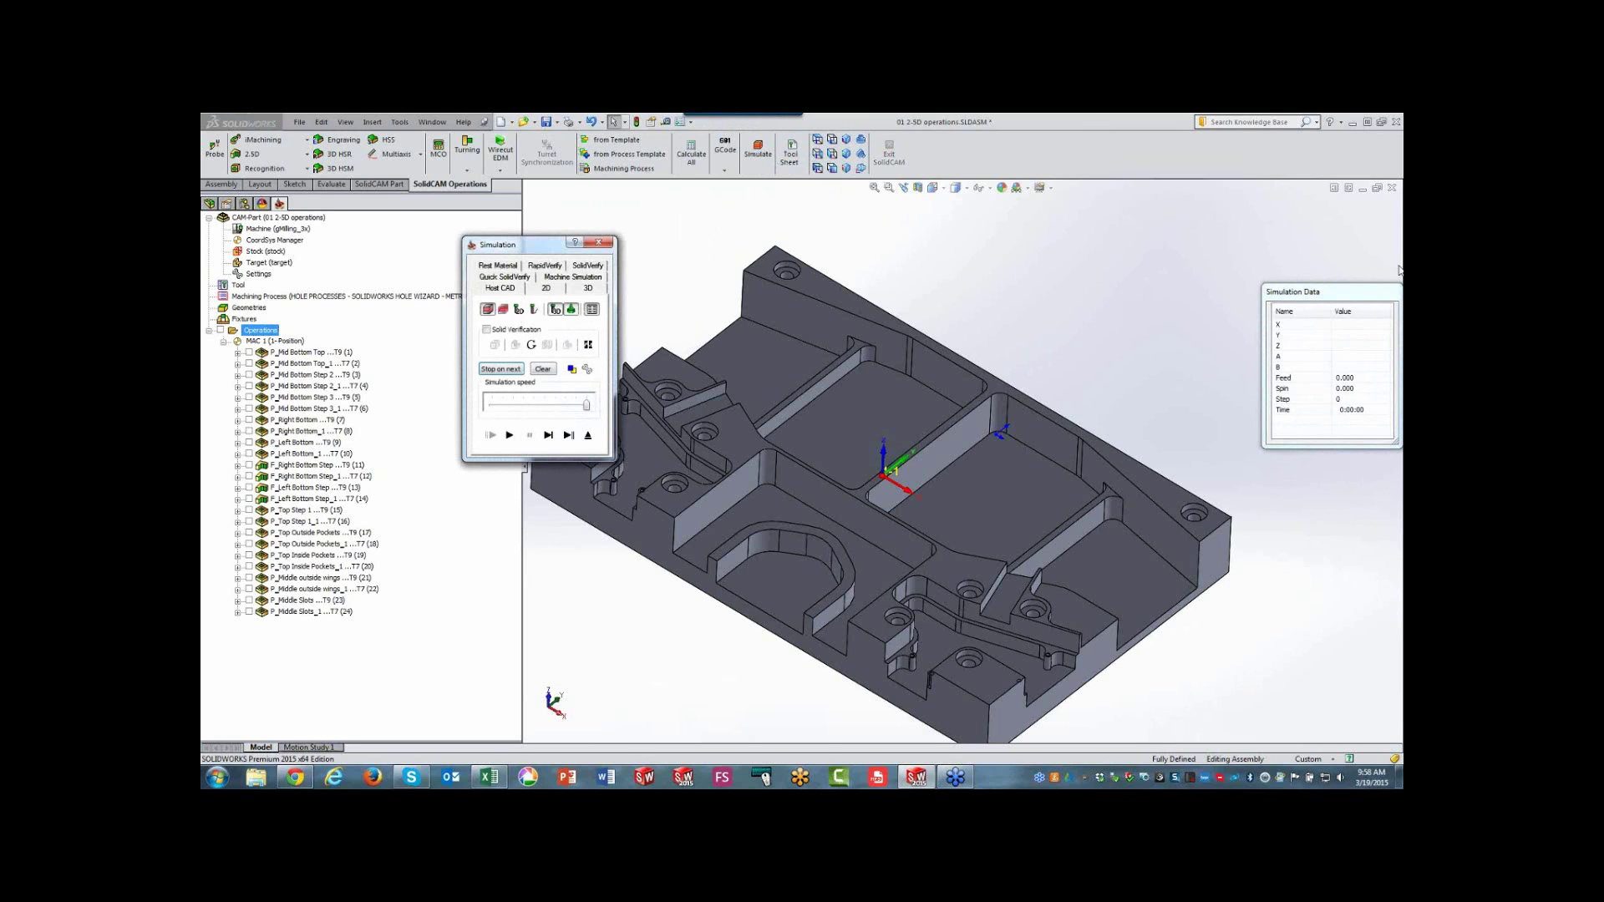
left_click_drag(1345, 292, 1060, 248)
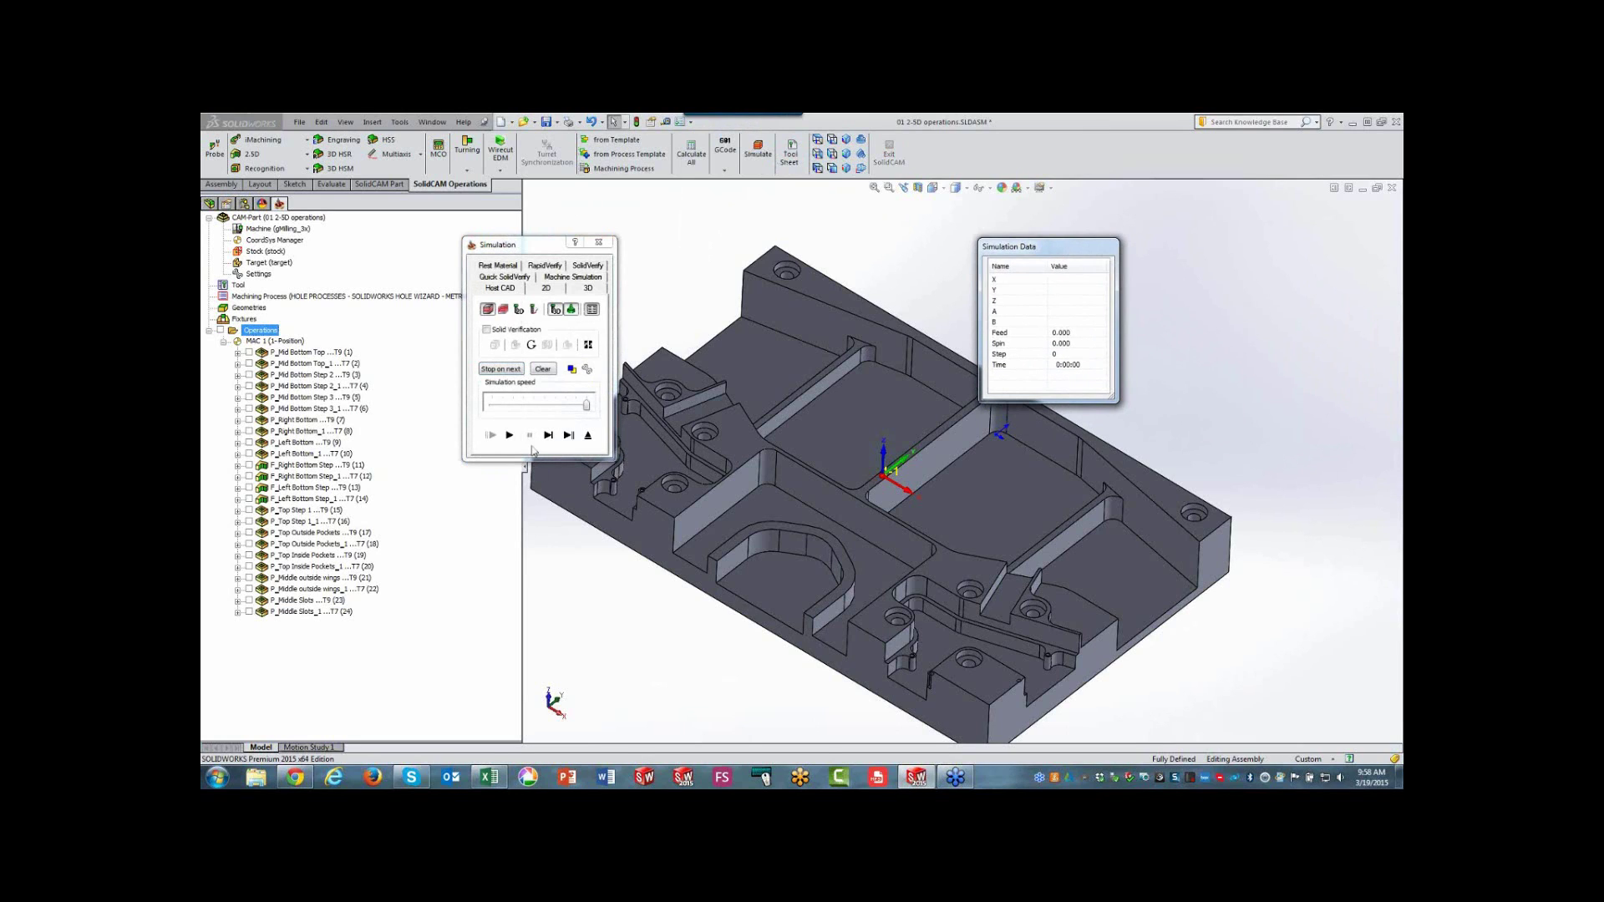
left_click(509, 435)
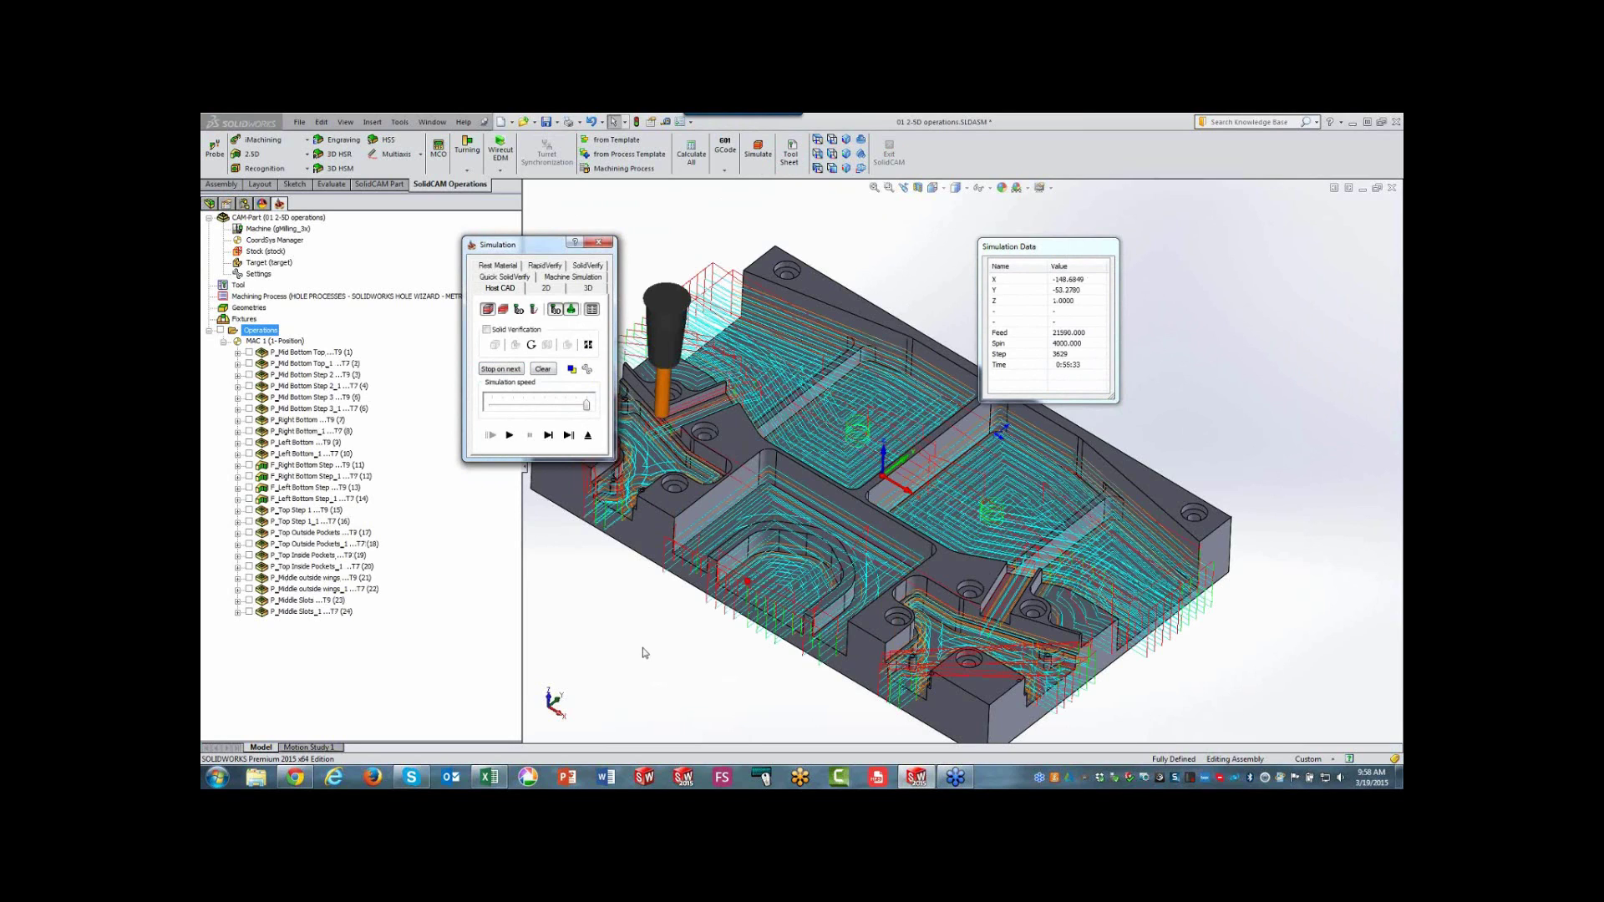
left_click(493, 779)
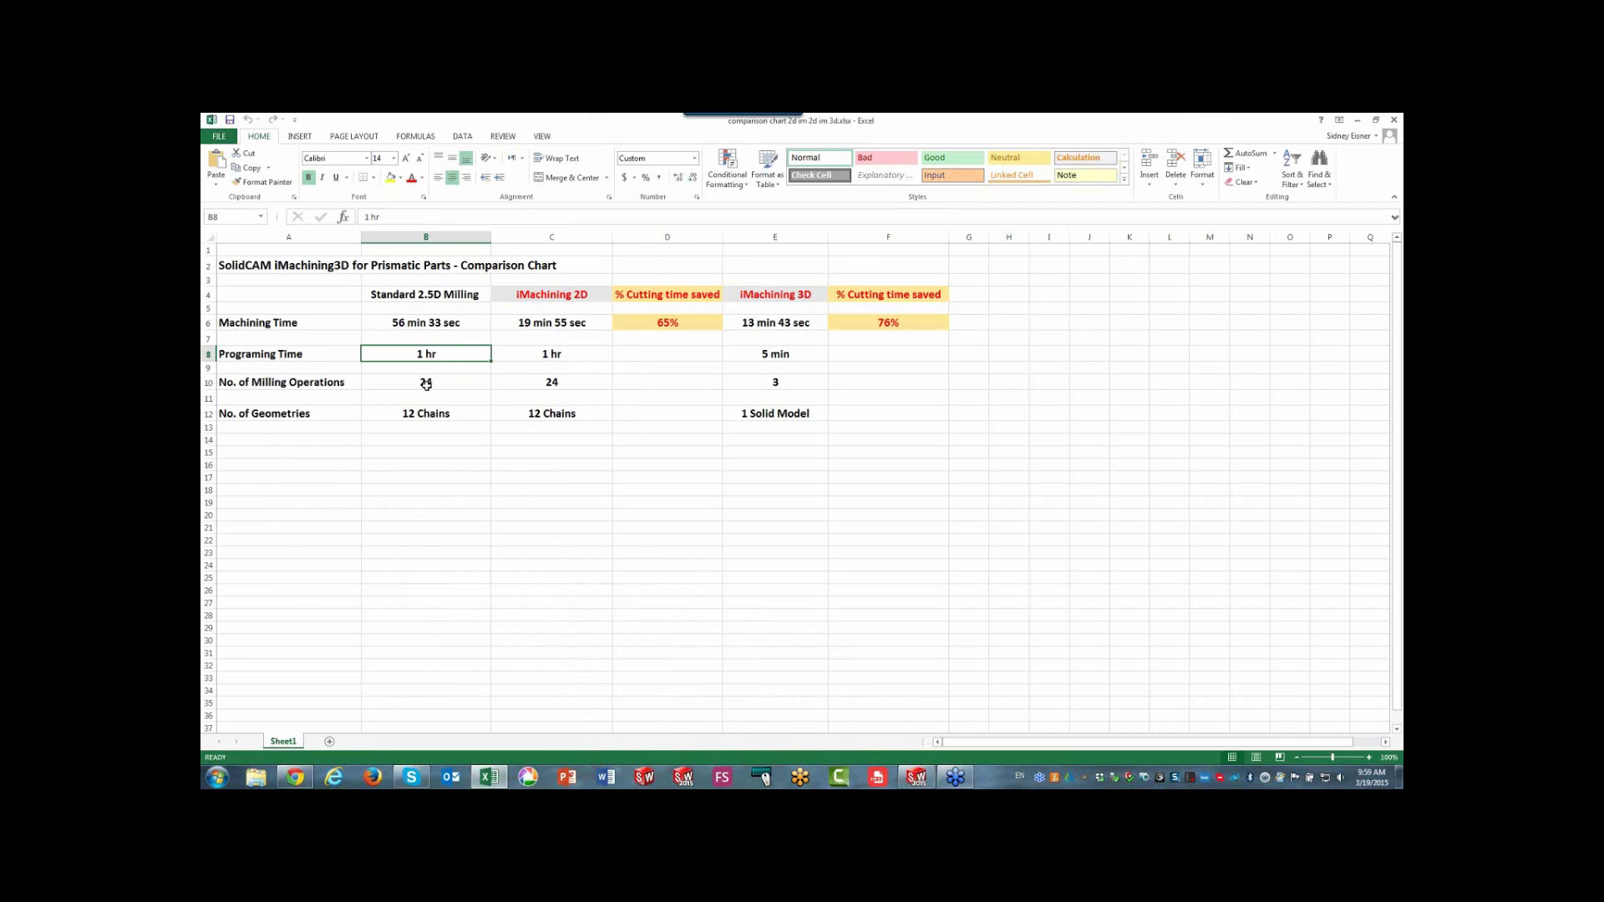
left_click(1358, 120)
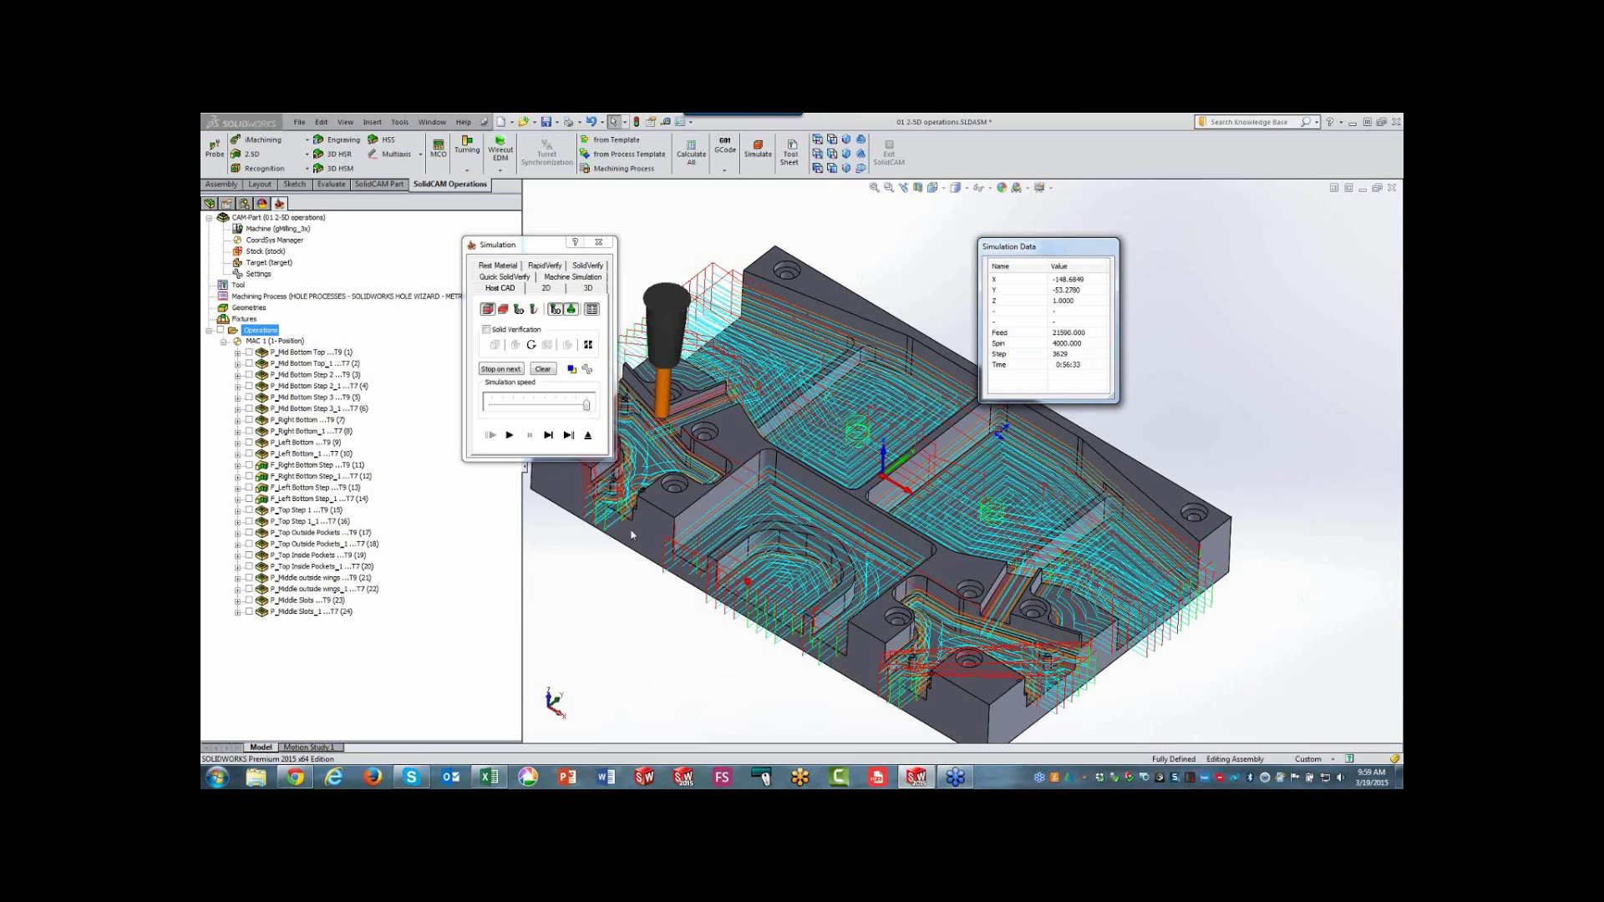
- Leave the simulation, close the 2.5D CAM-Part, and open the 02 iMachining 2D CAM-Part
left_click(589, 435)
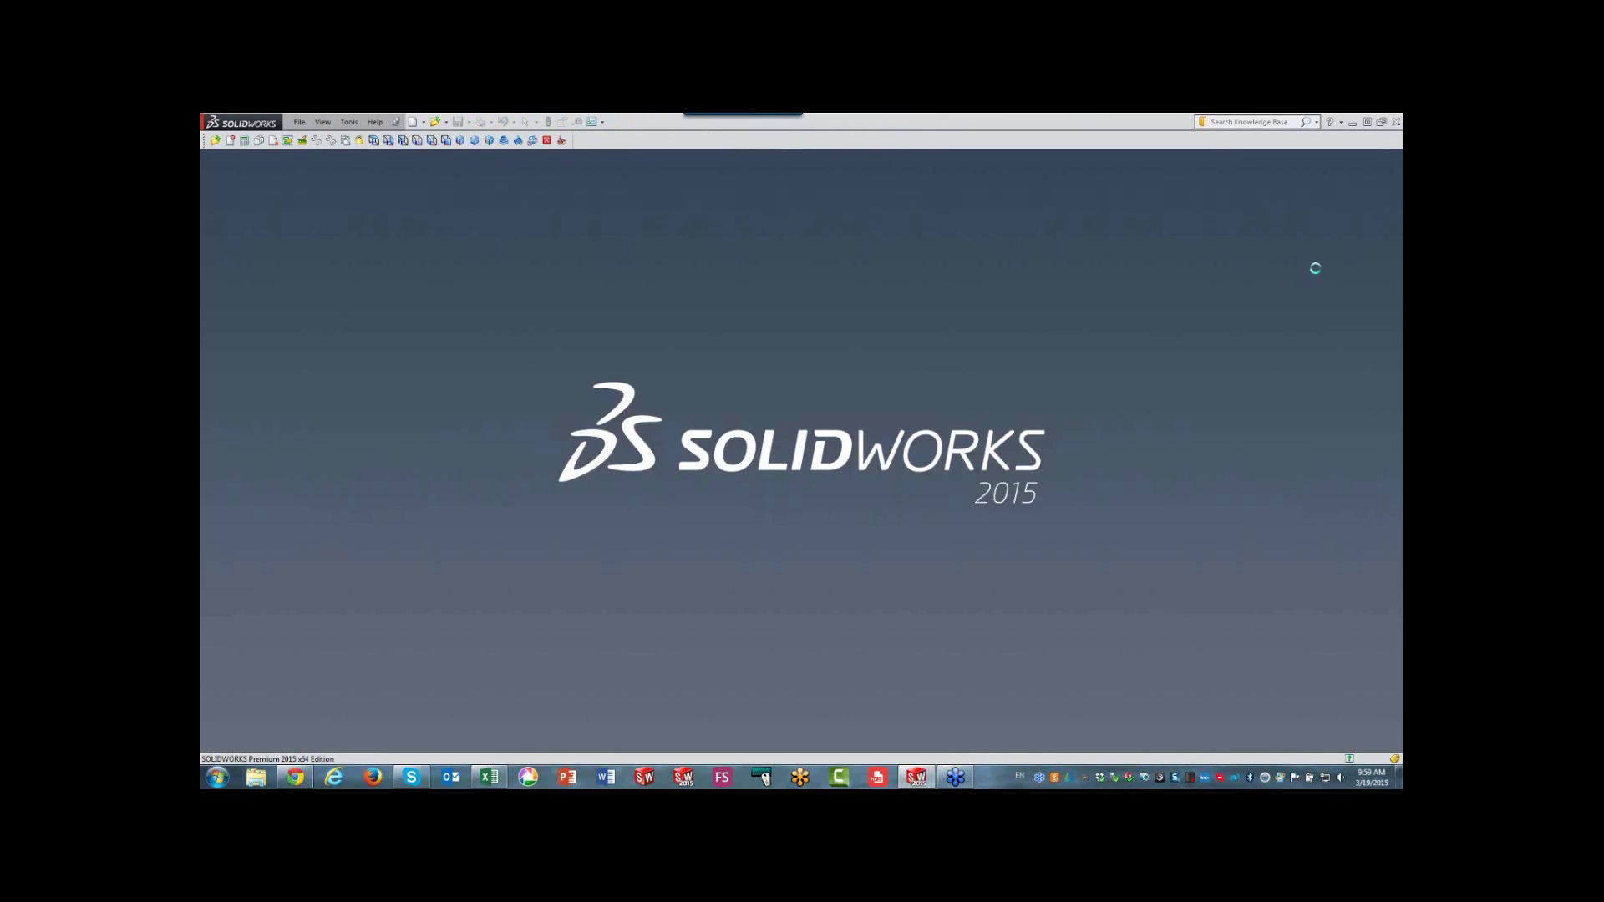
left_click(215, 140)
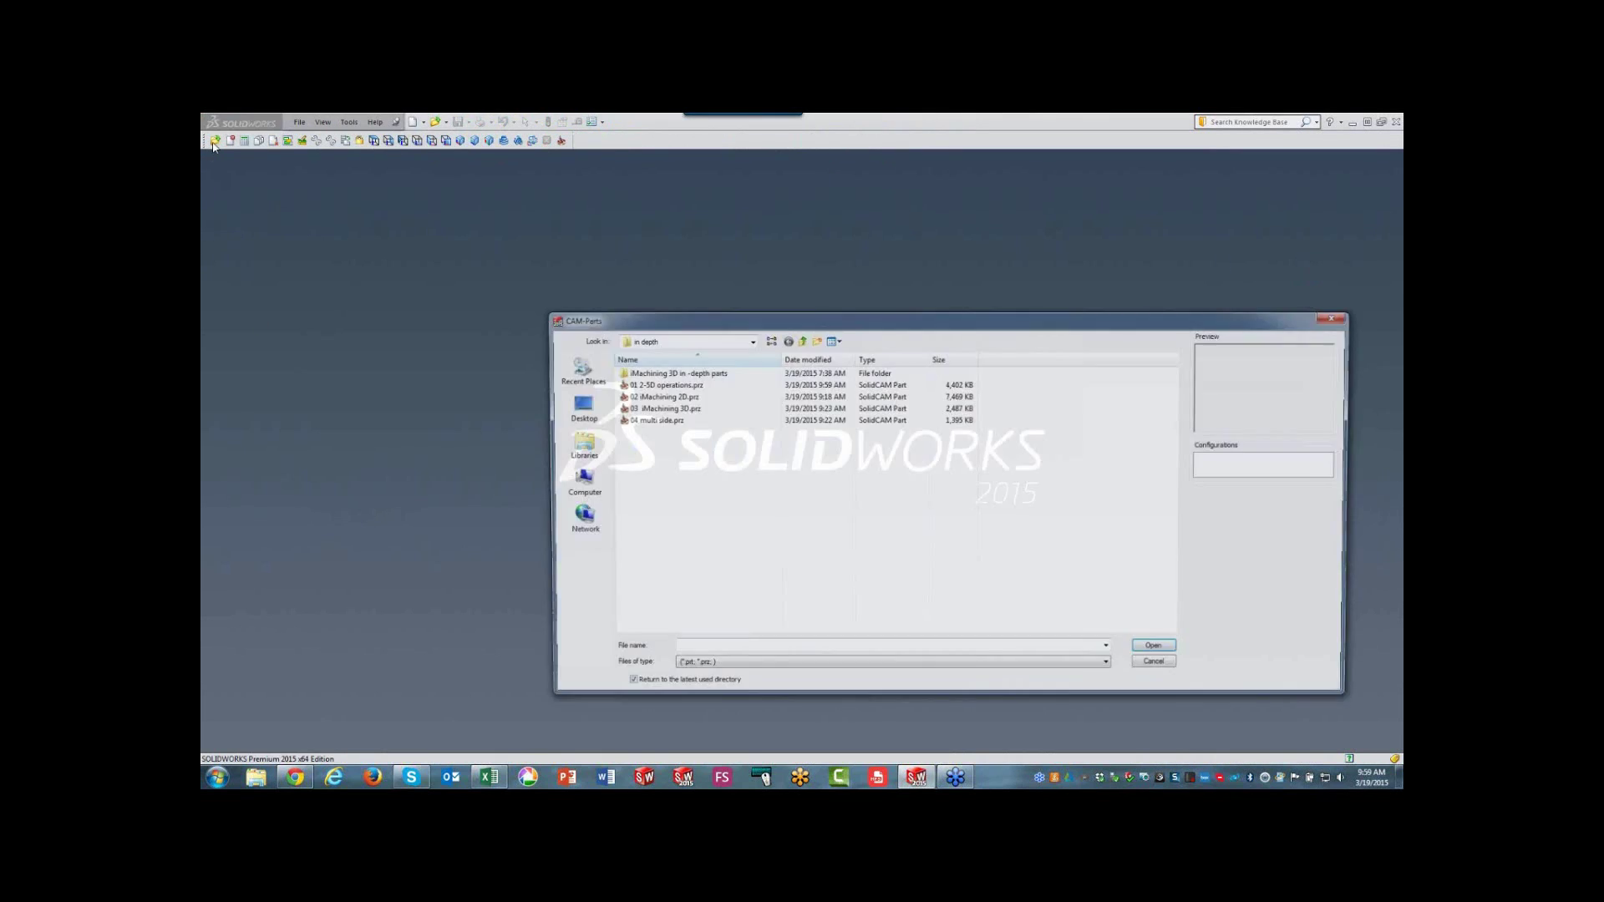
left_click(655, 396)
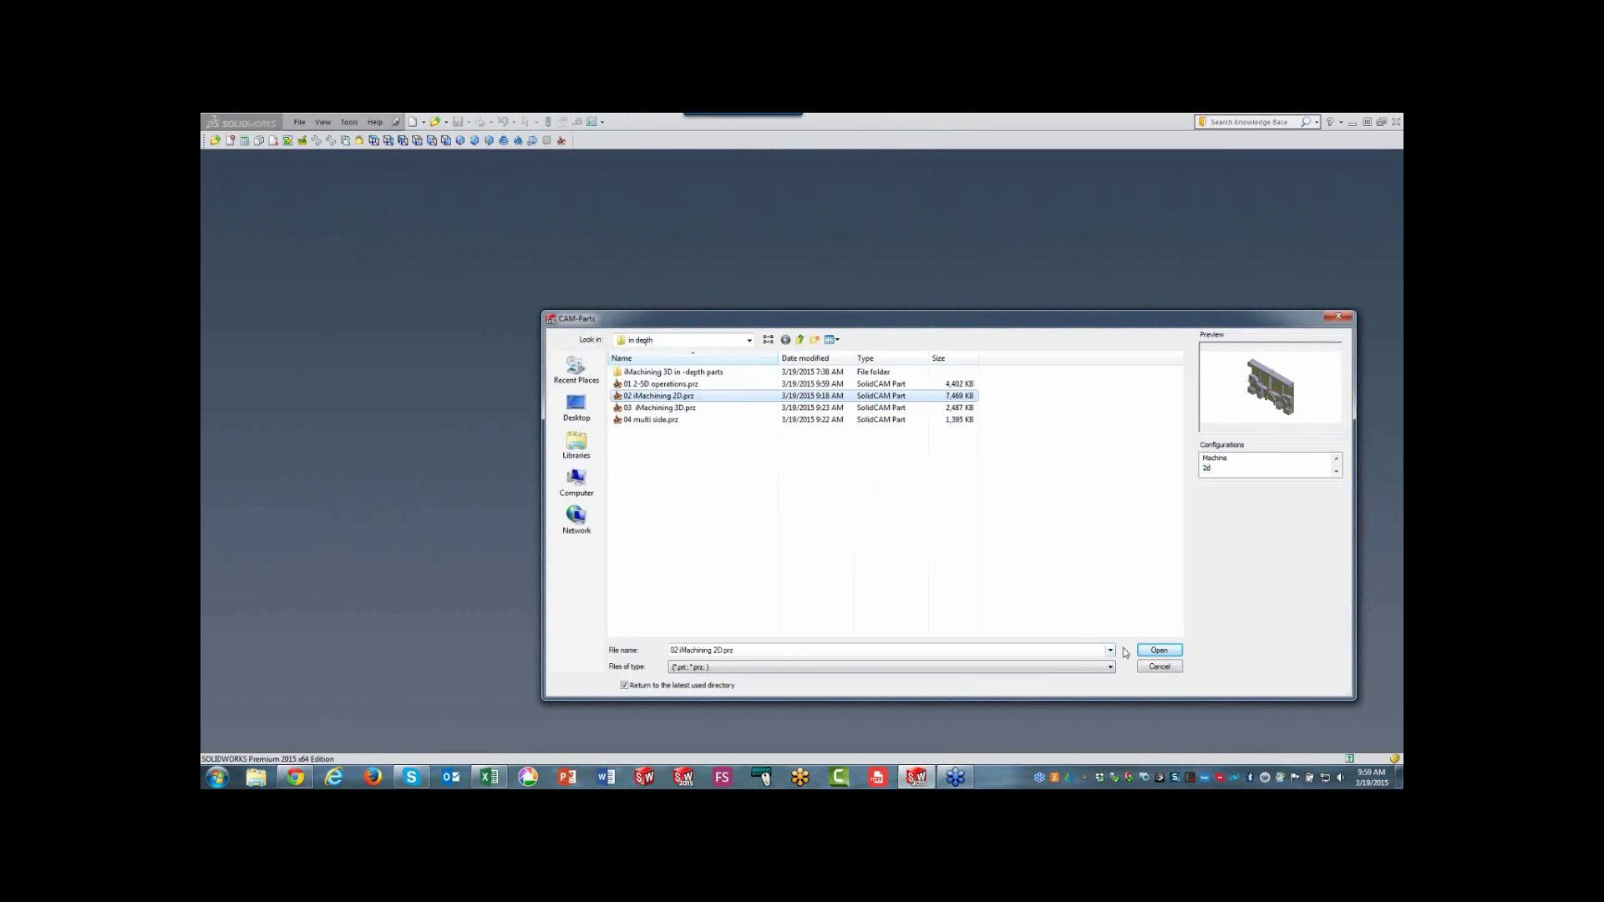
left_click(1157, 651)
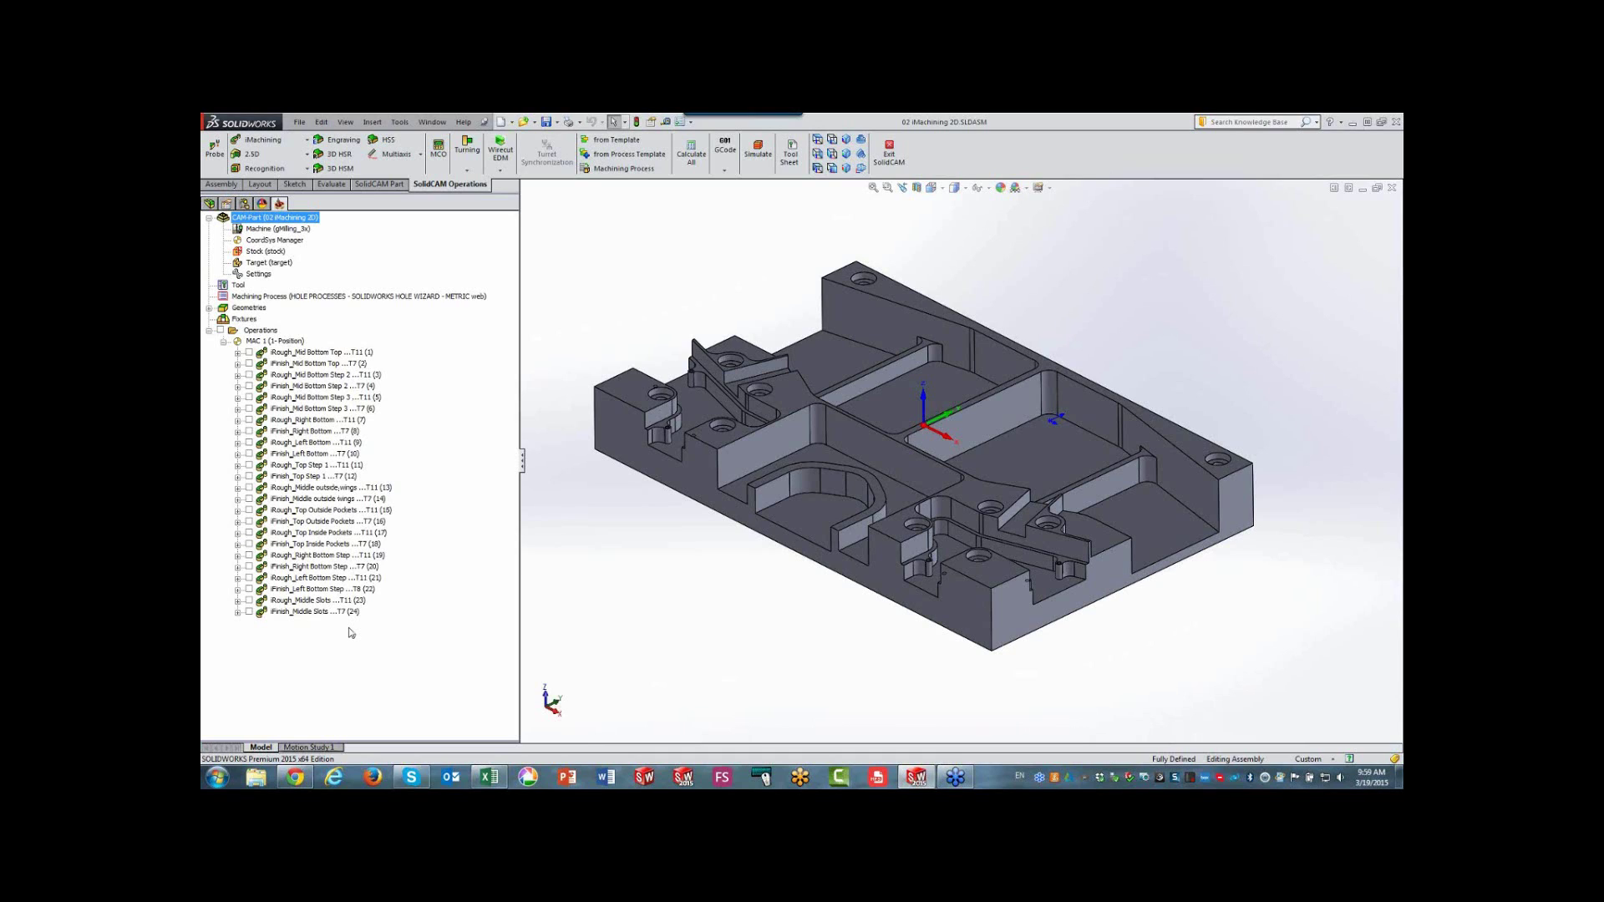
- Open the iRough_Mid Bottom Top (1) operation and examine its Mid Bottom Top geometry on the model
double_click(301, 354)
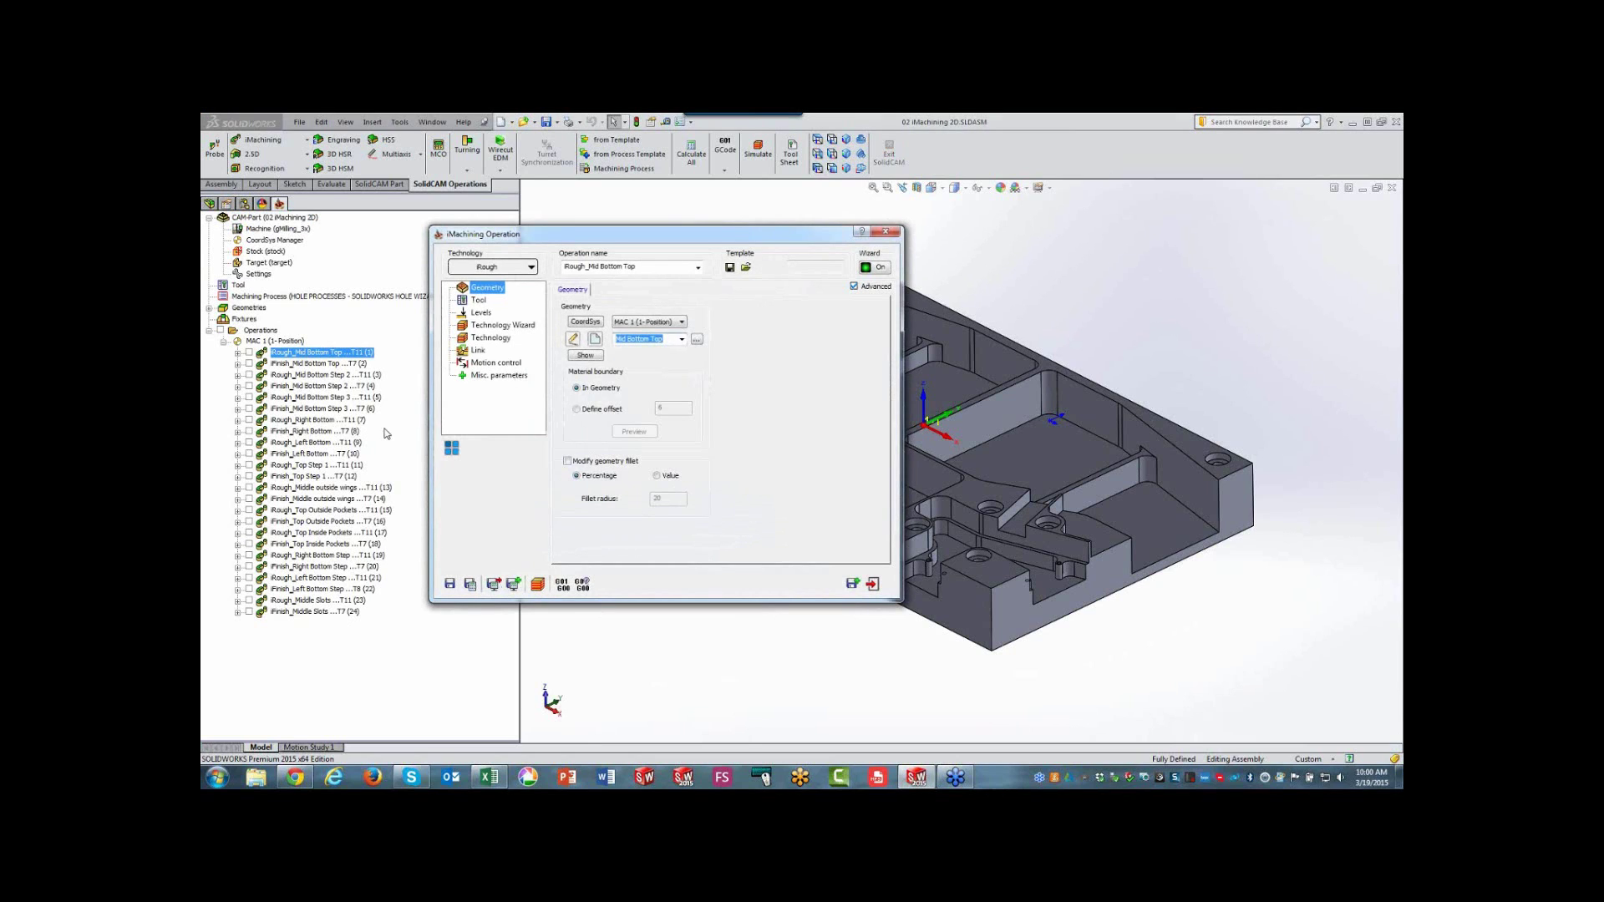
left_click(586, 355)
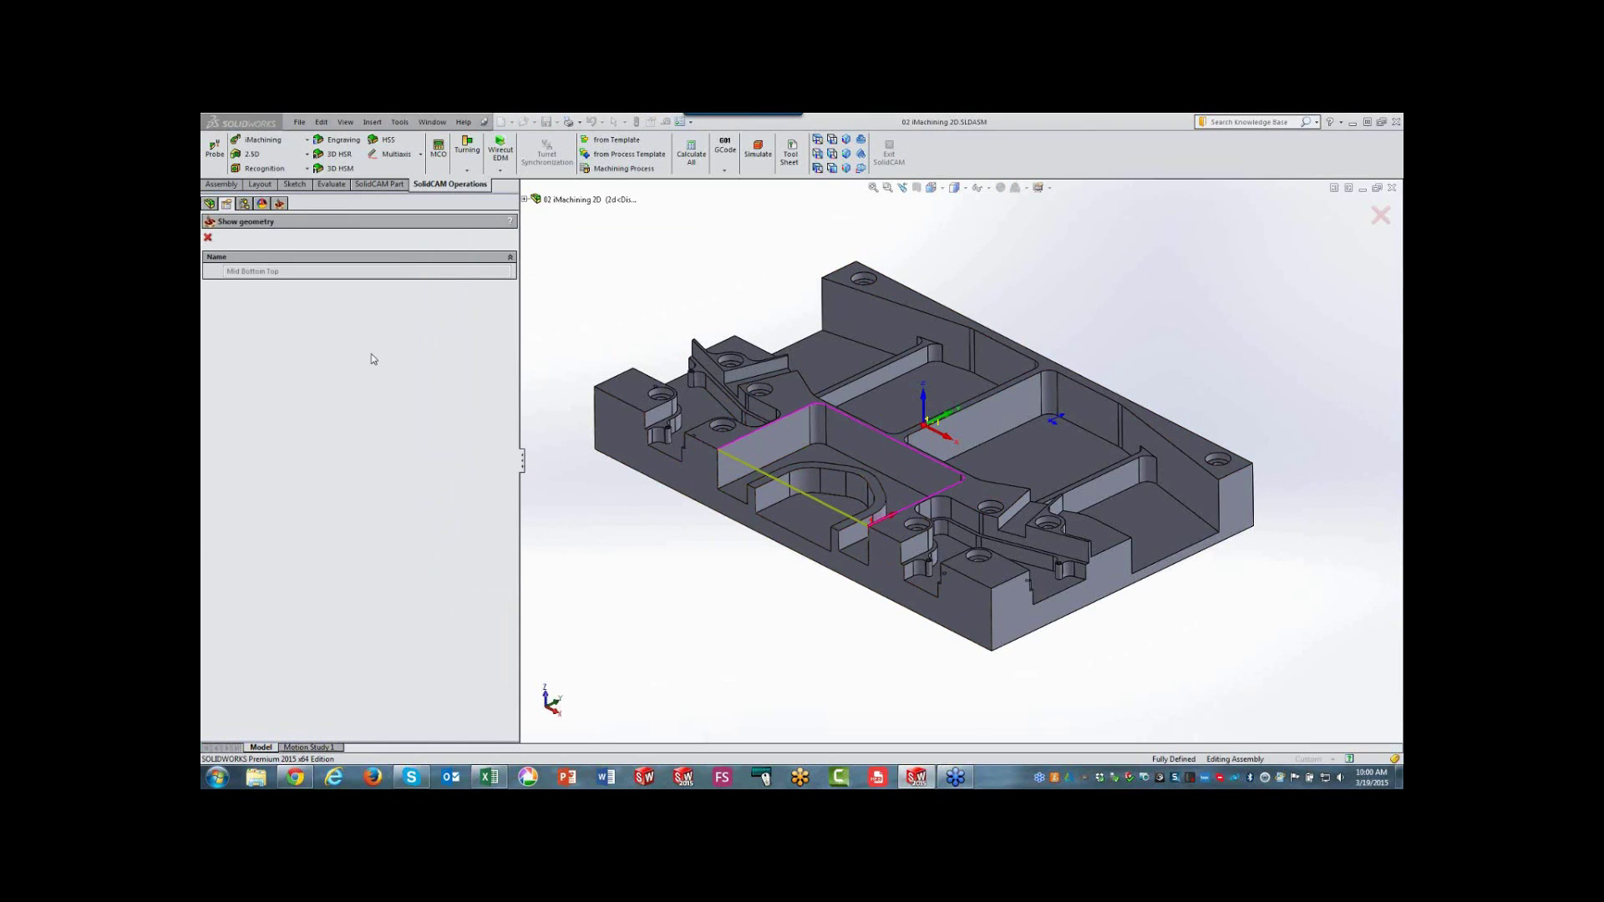
left_click(209, 240)
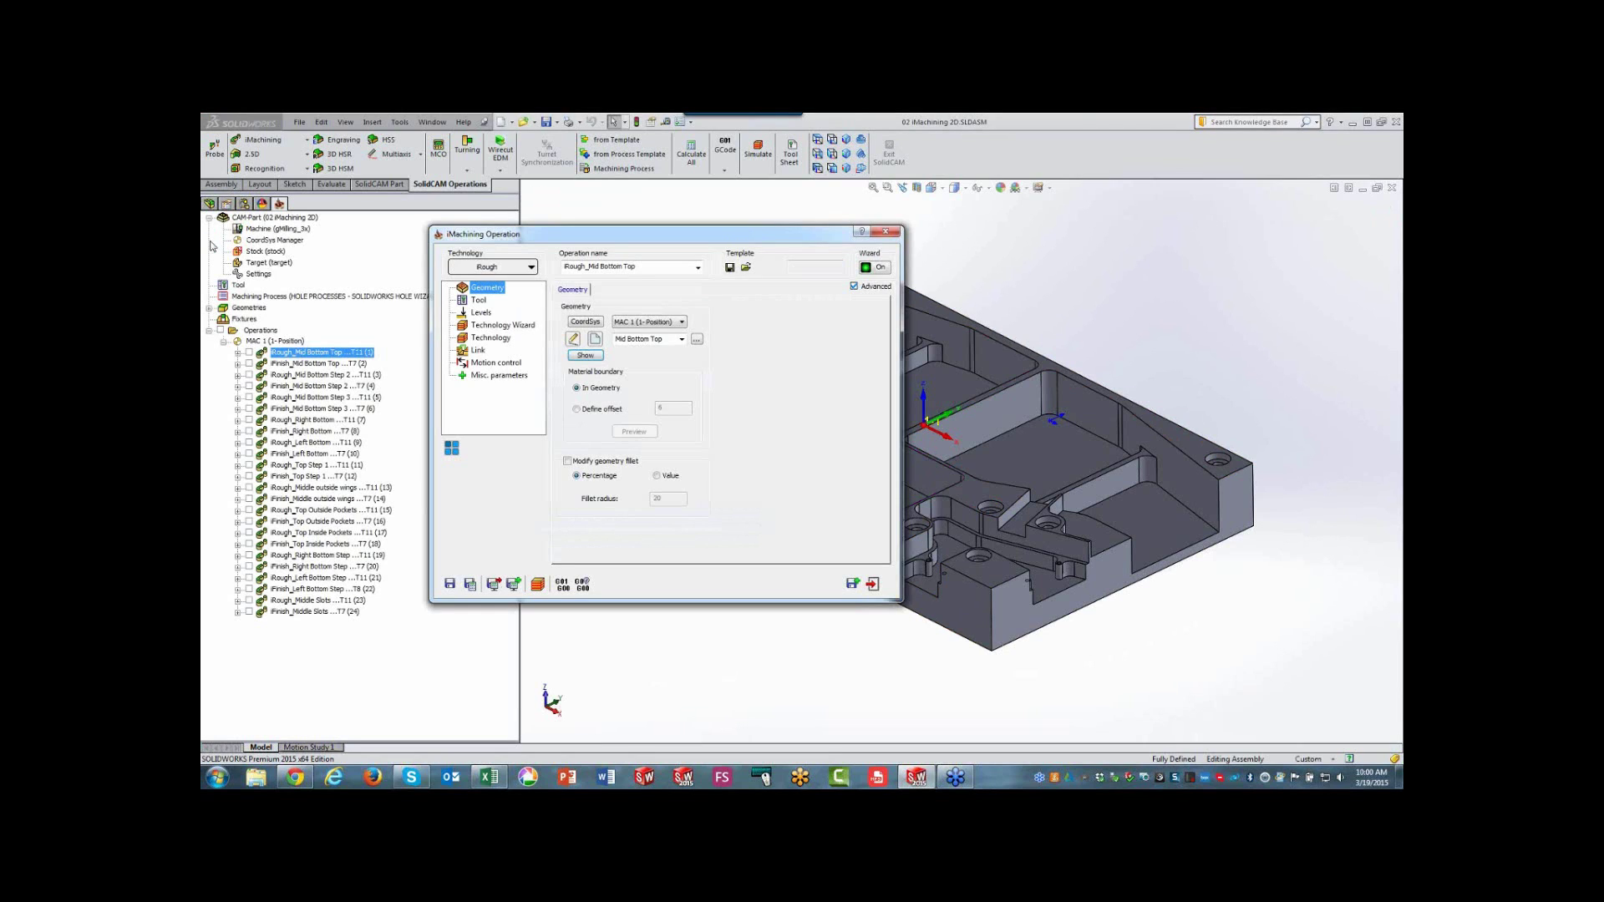
- Review the tool, levels, pocket depth and Technology Wizard cutting conditions of iRough_Mid Bottom Top, and close the operation without changes
left_click(479, 301)
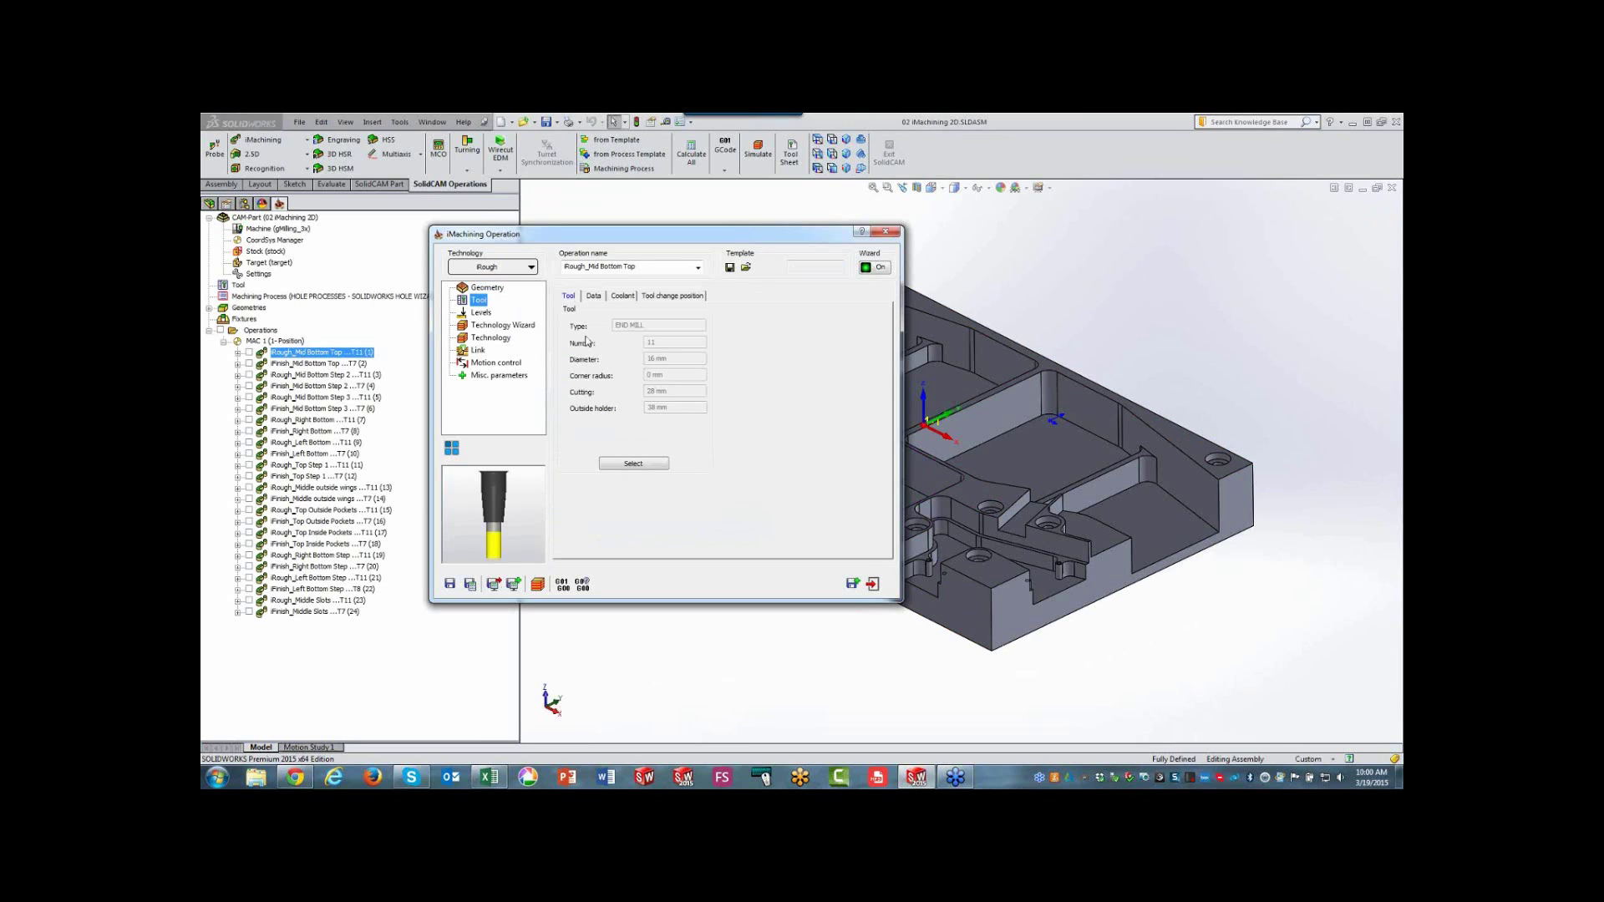
left_click(485, 313)
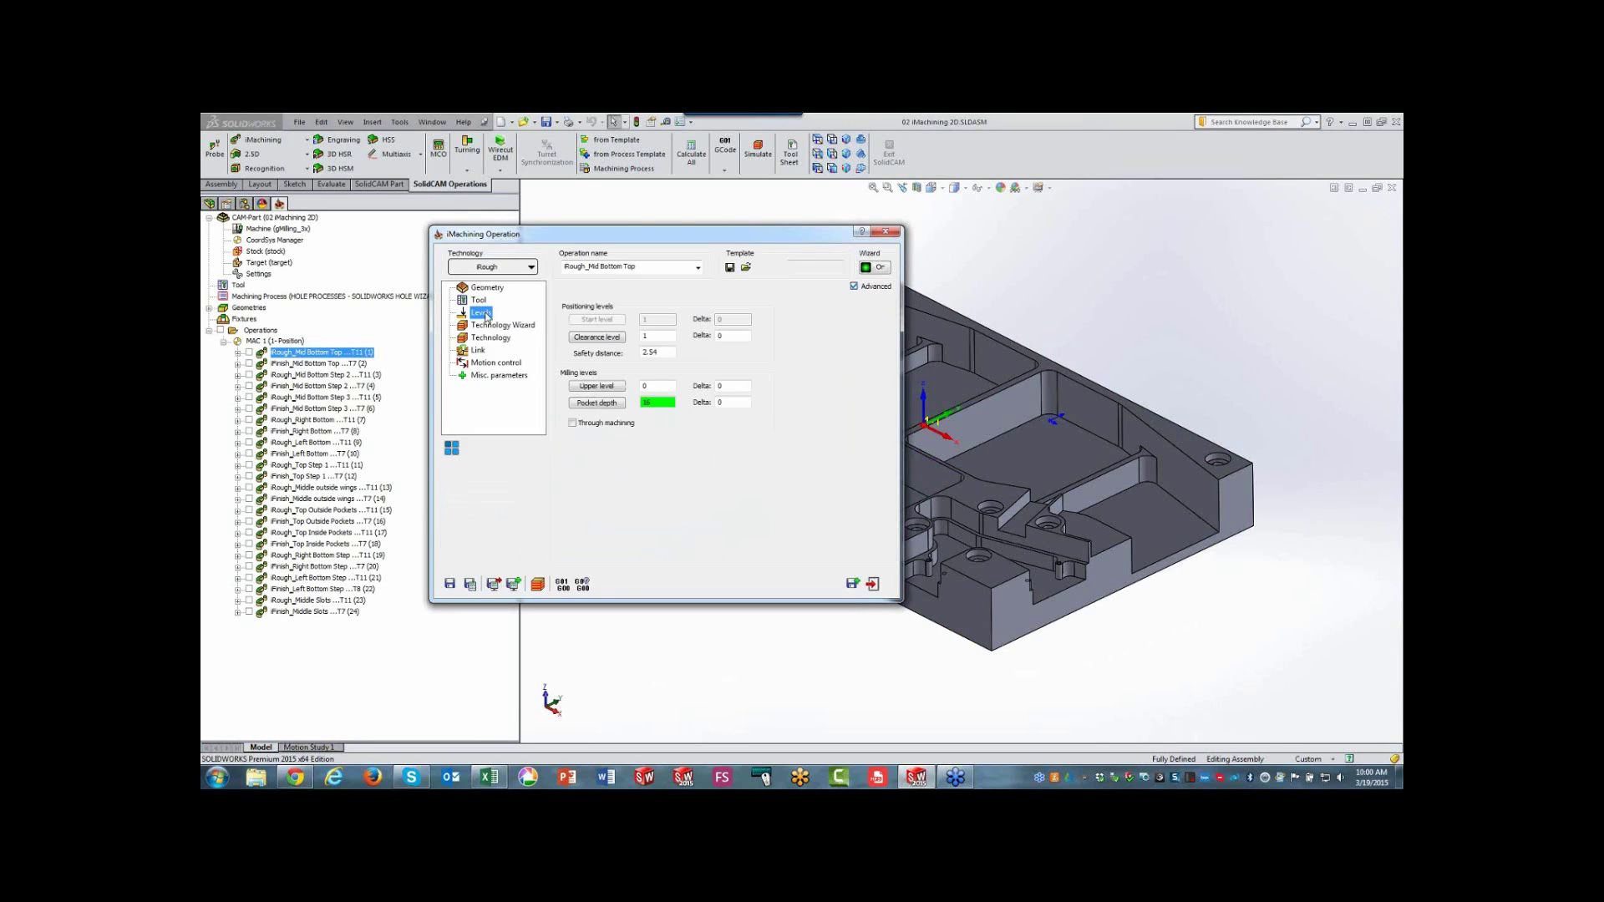
left_click(615, 404)
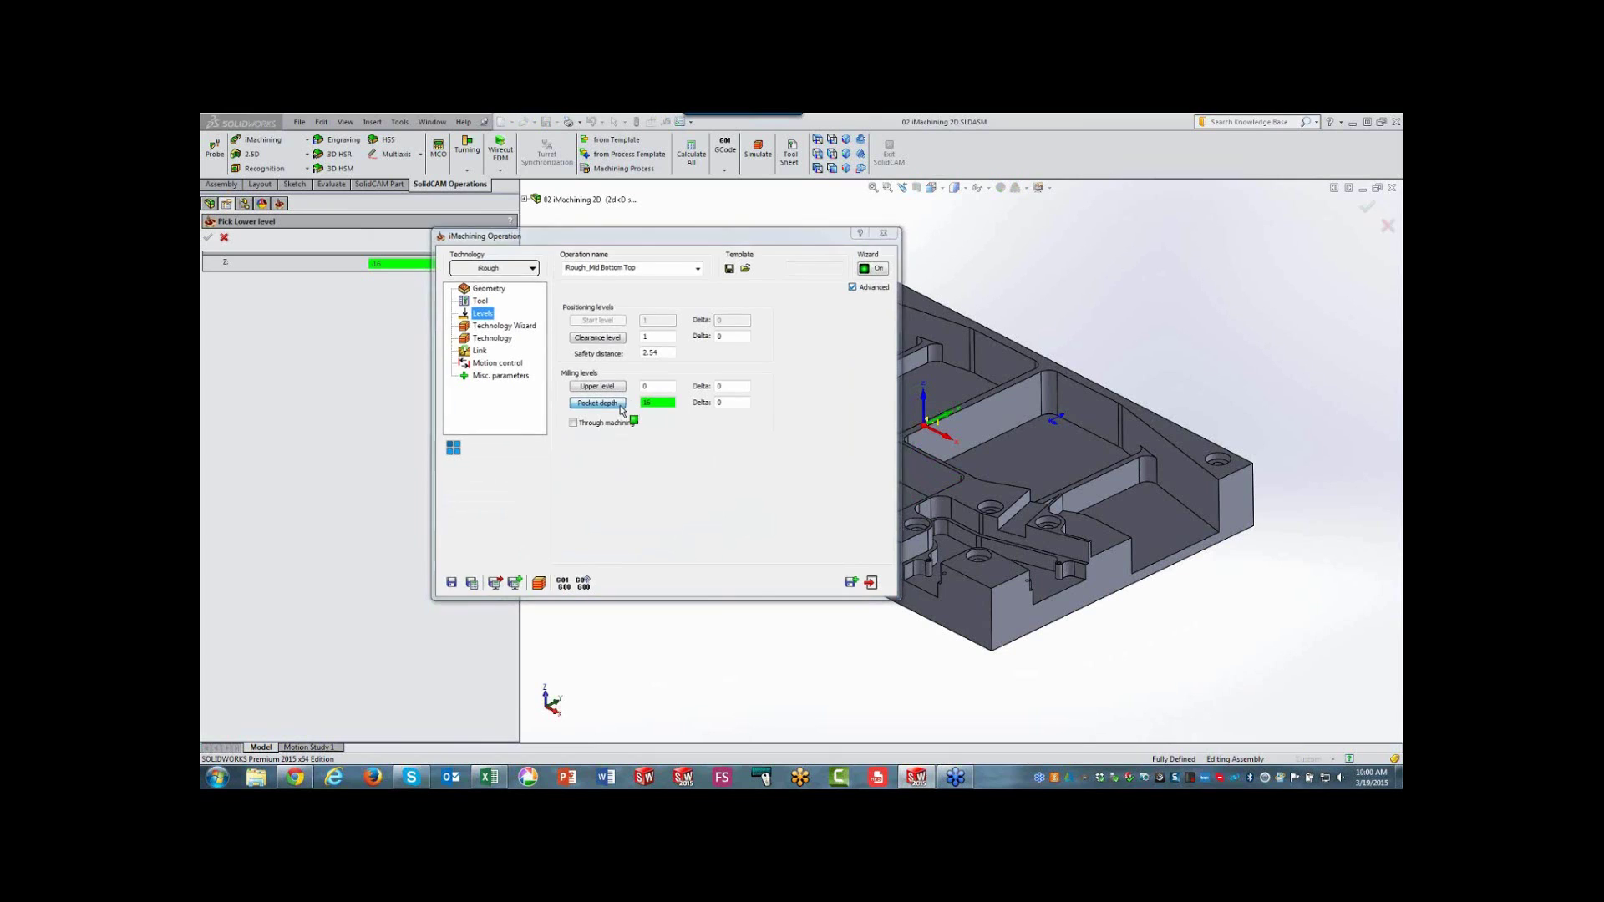
left_click(224, 237)
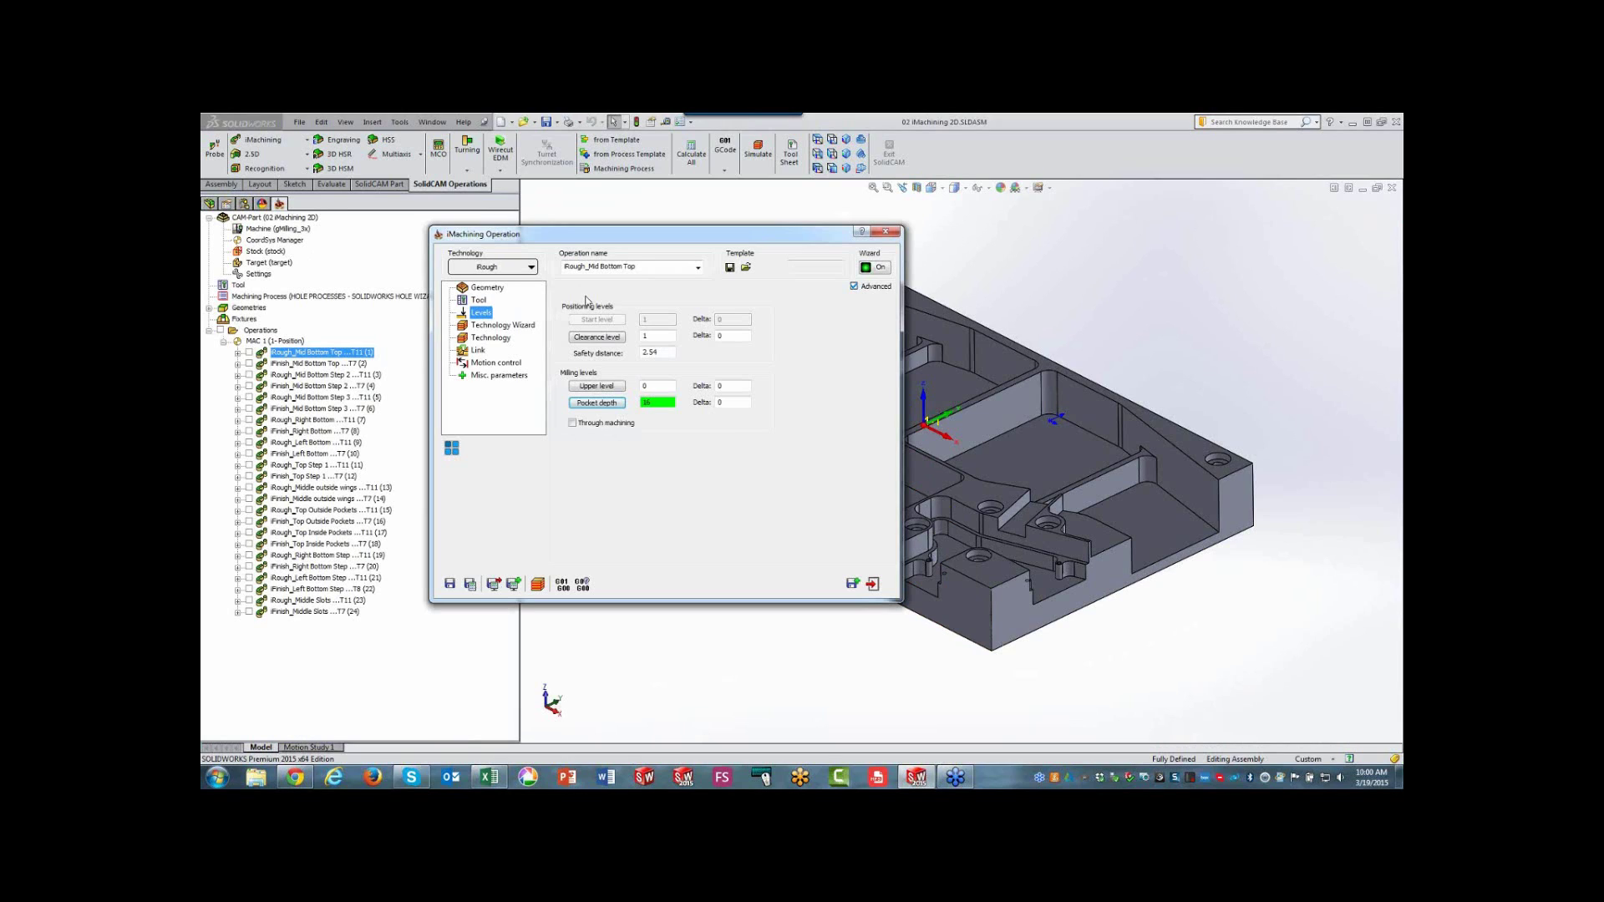
left_click(507, 326)
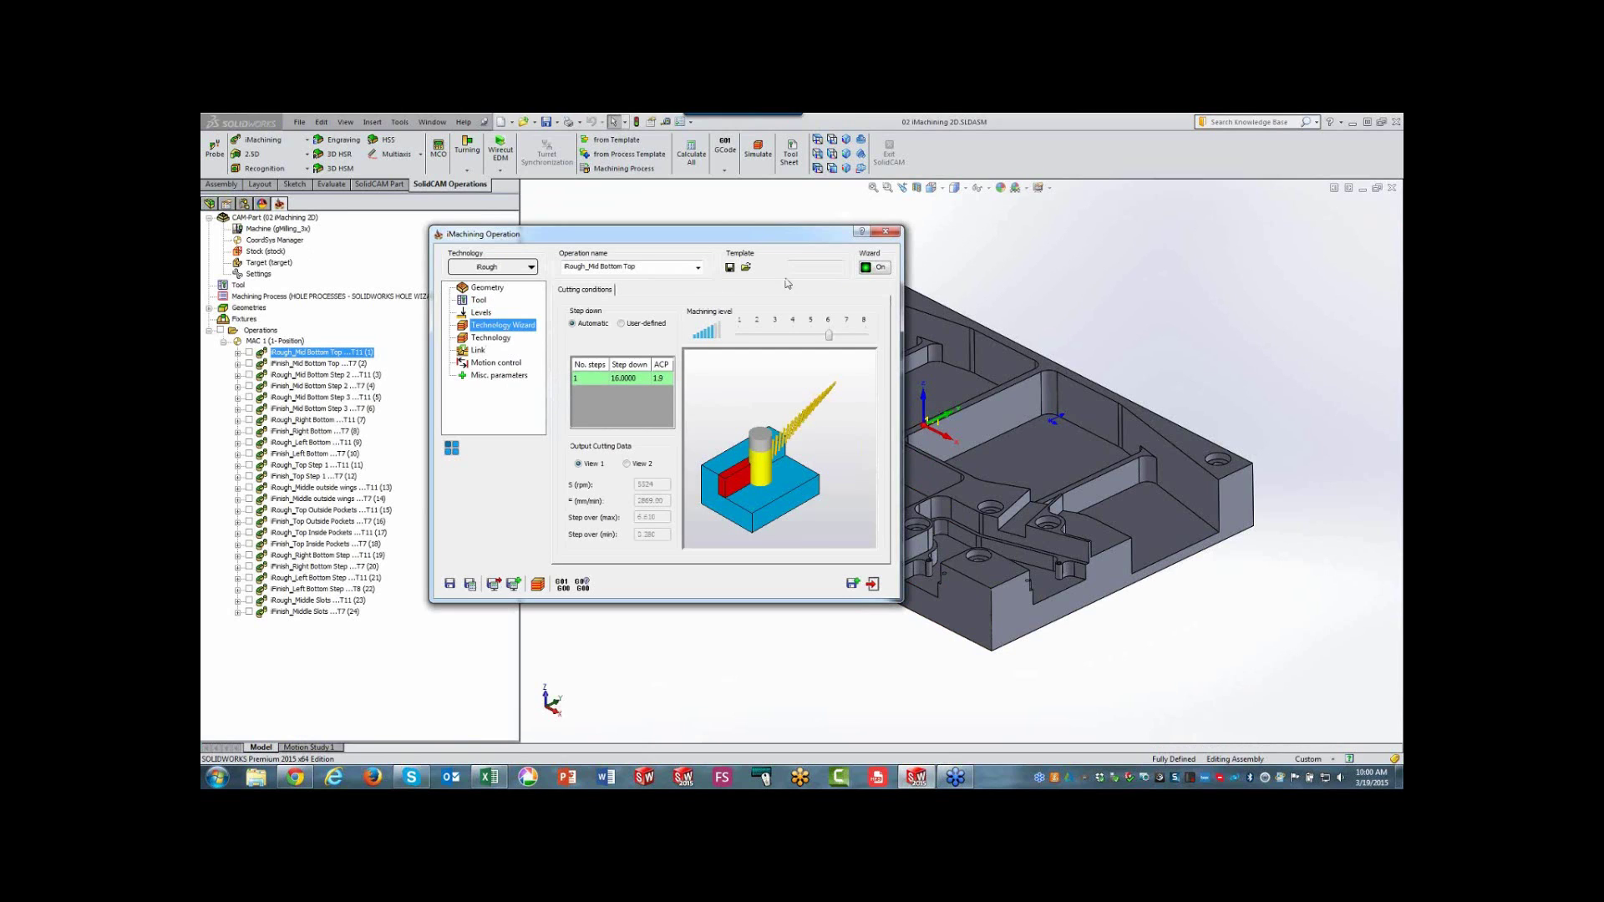
left_click(884, 232)
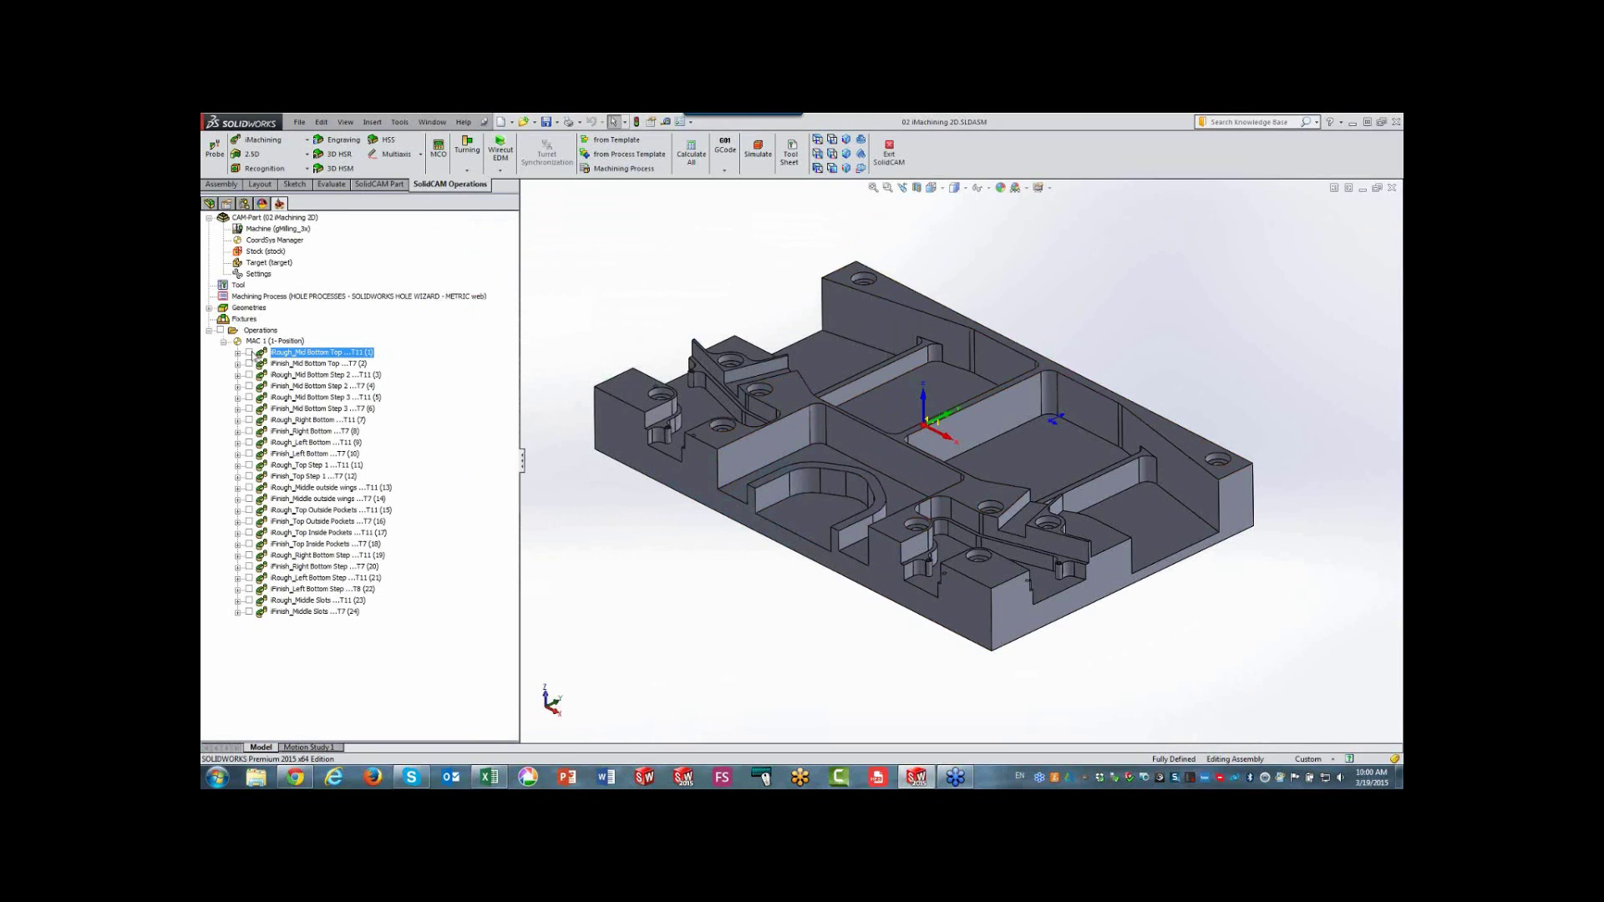
- Examine the toolpaths of iRough_Mid Bottom Top (1) and iFinish_Mid Bottom Top (2) one after the other, and hide both
left_click(249, 352)
scroll(778, 605, "down", 3)
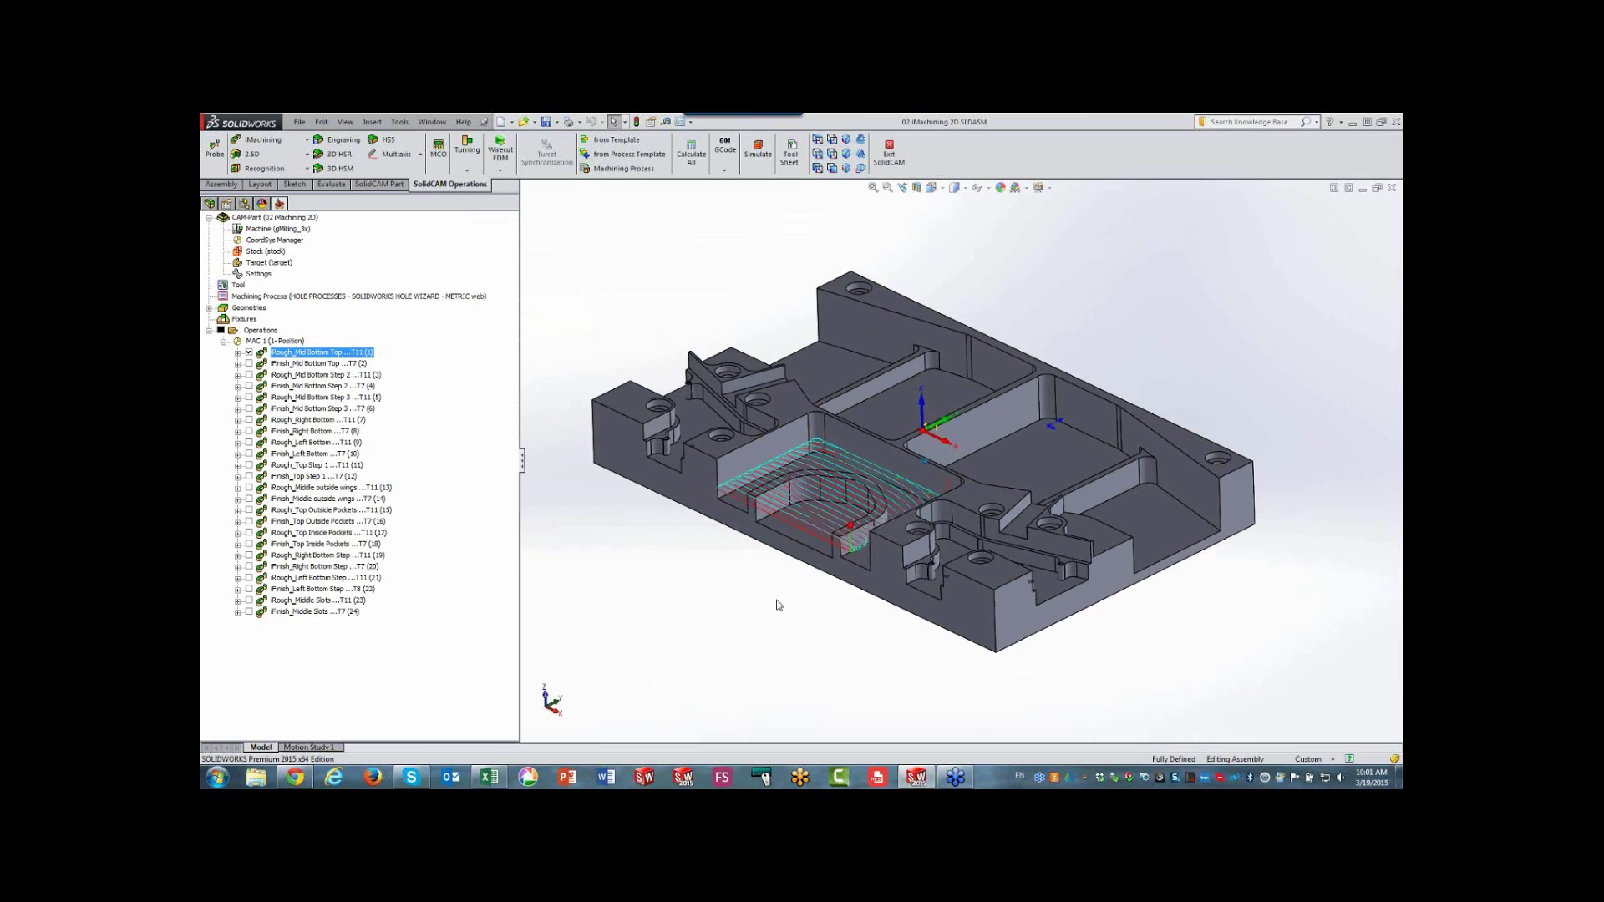
scroll(778, 605, "down", 3)
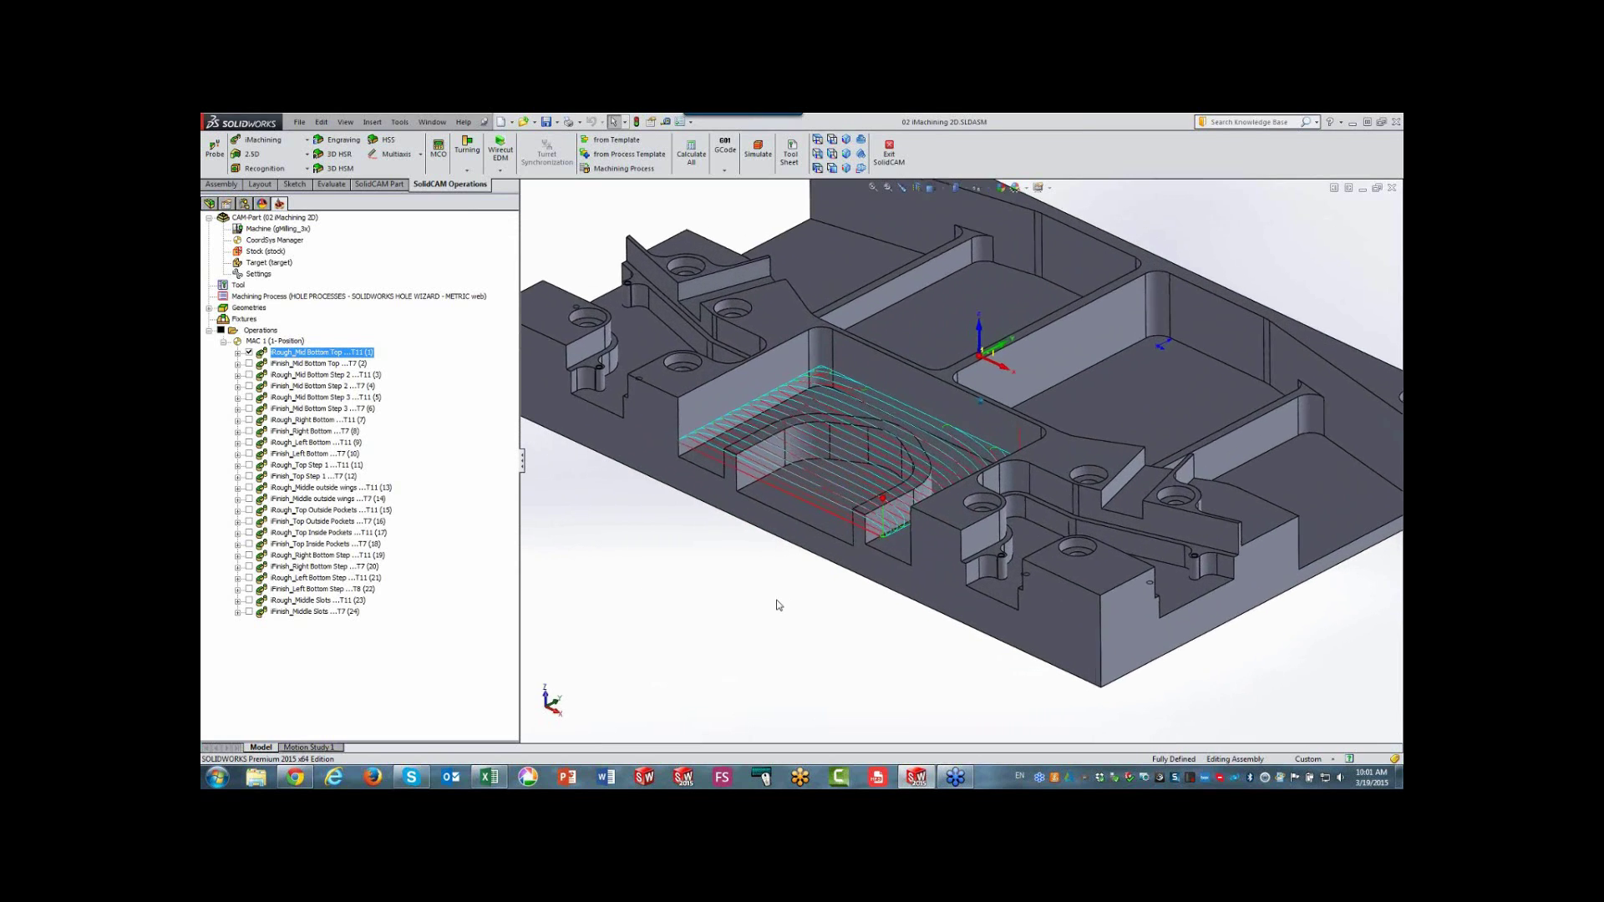
scroll(778, 605, "down", 2)
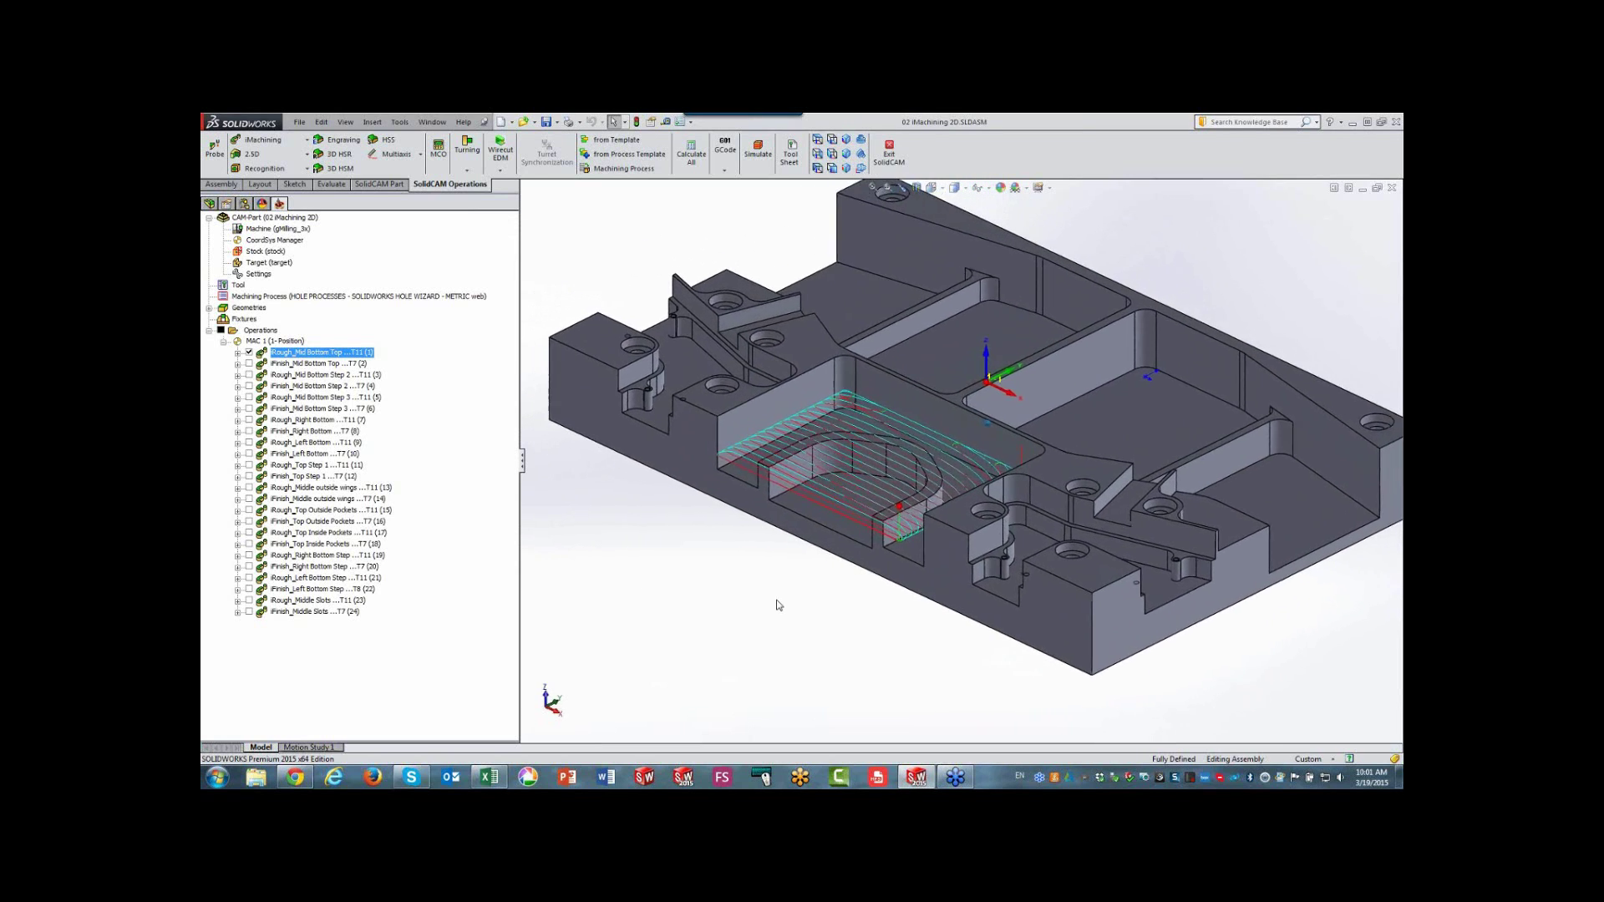
left_click(248, 352)
left_click(249, 364)
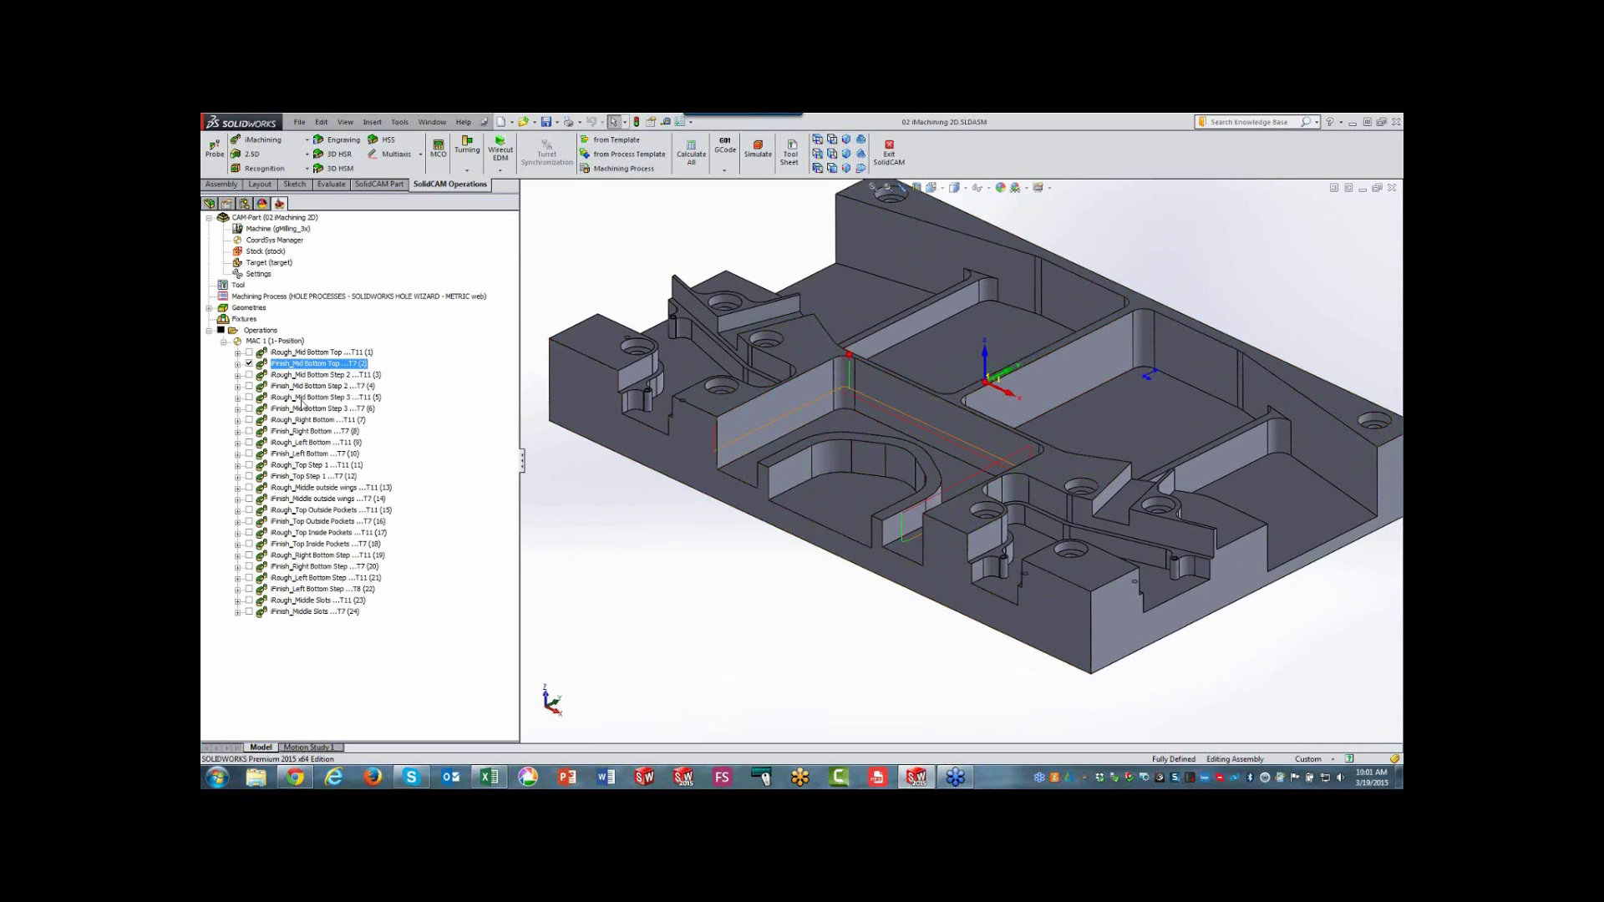
left_click(249, 364)
- Examine the Mid Bottom Step 2 geometry of the iRough_Mid Bottom Step 2 (3) operation on the model, and close the geometry display
left_click(238, 375)
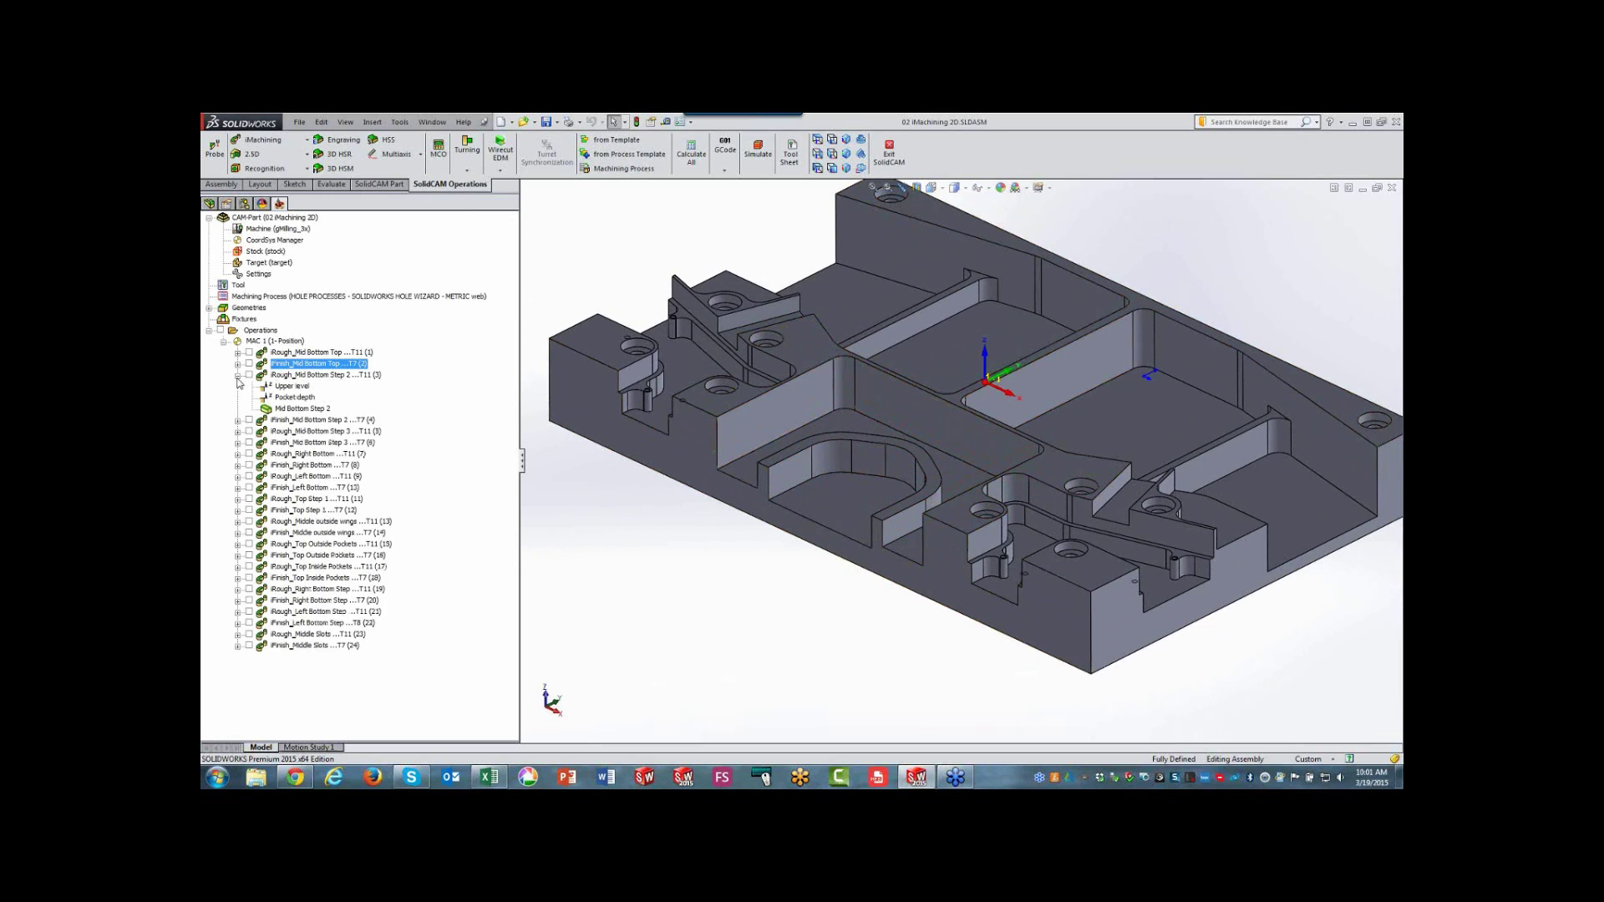
right_click(282, 410)
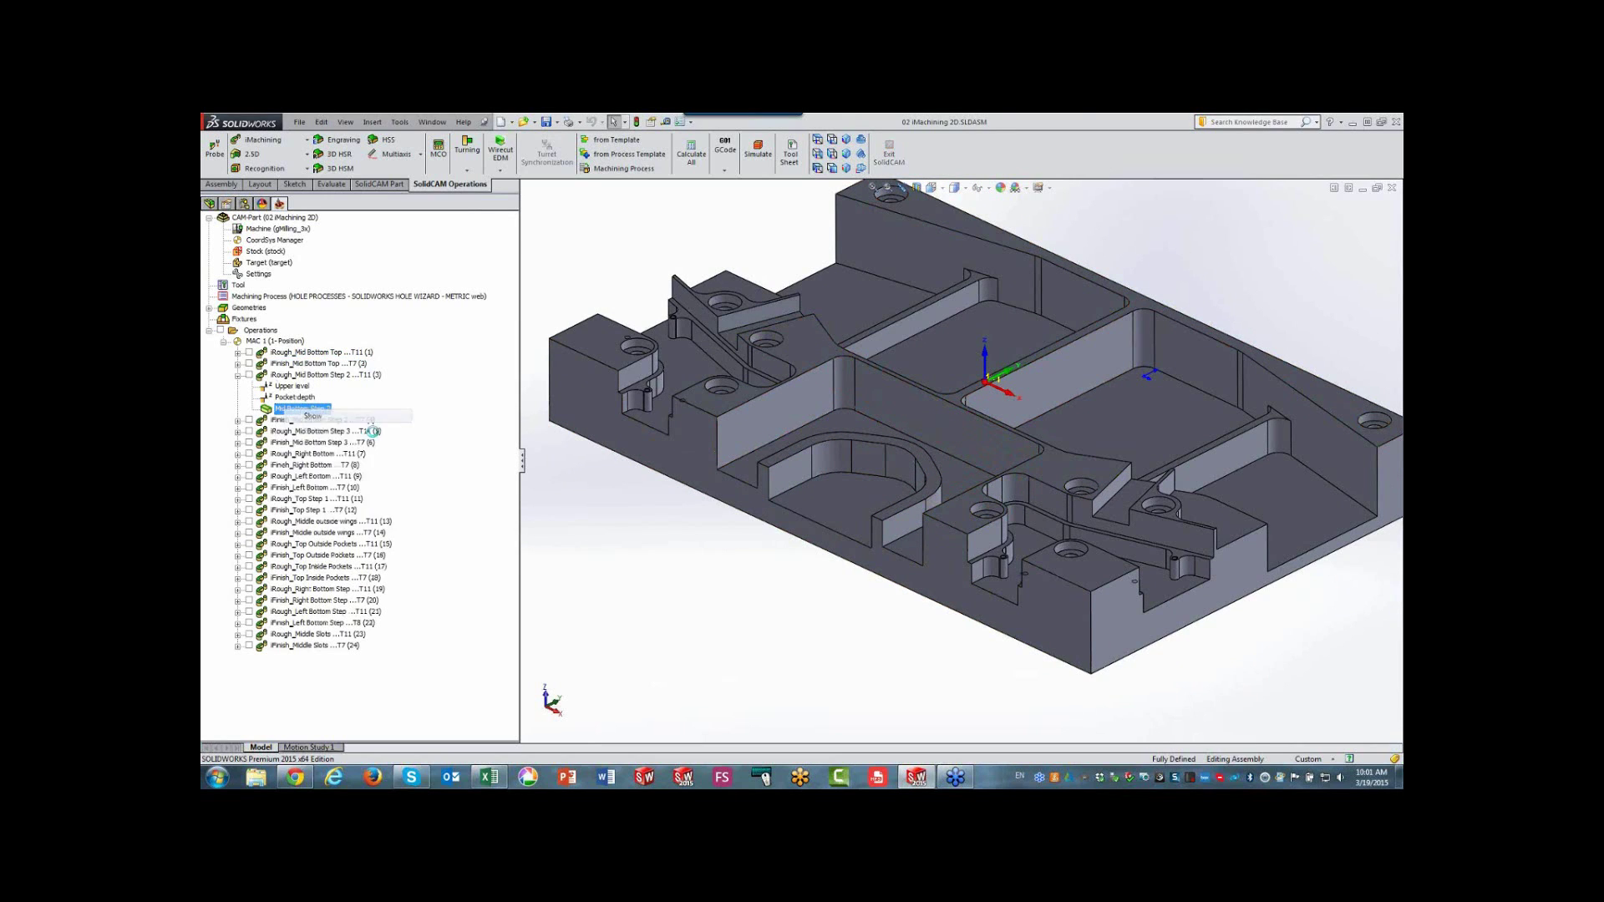
left_click(316, 432)
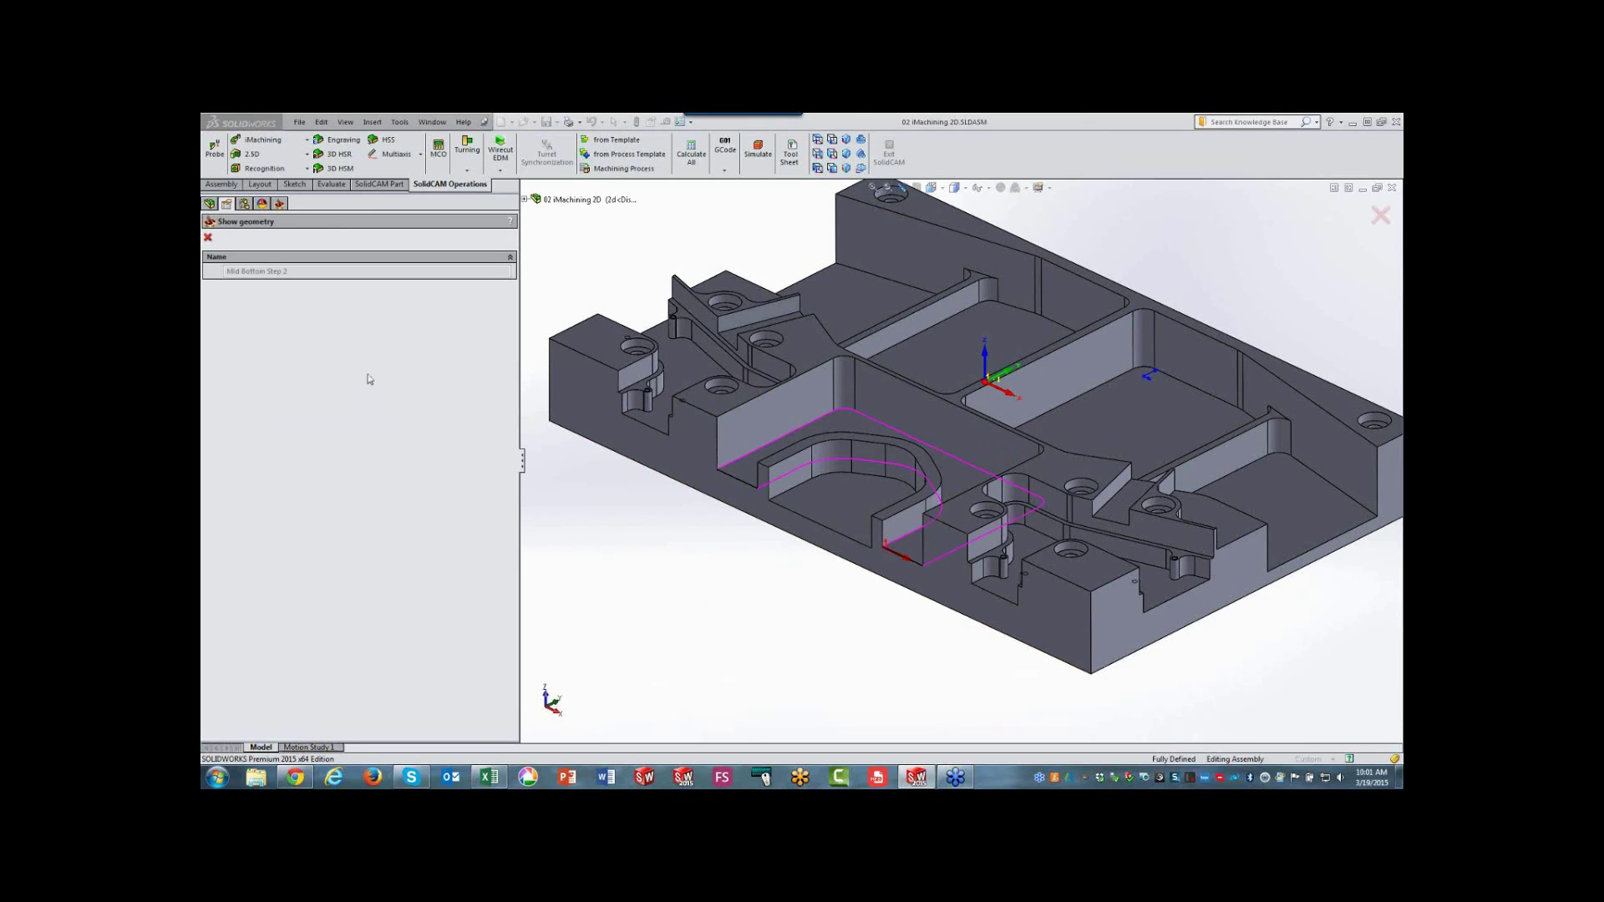
left_click(208, 237)
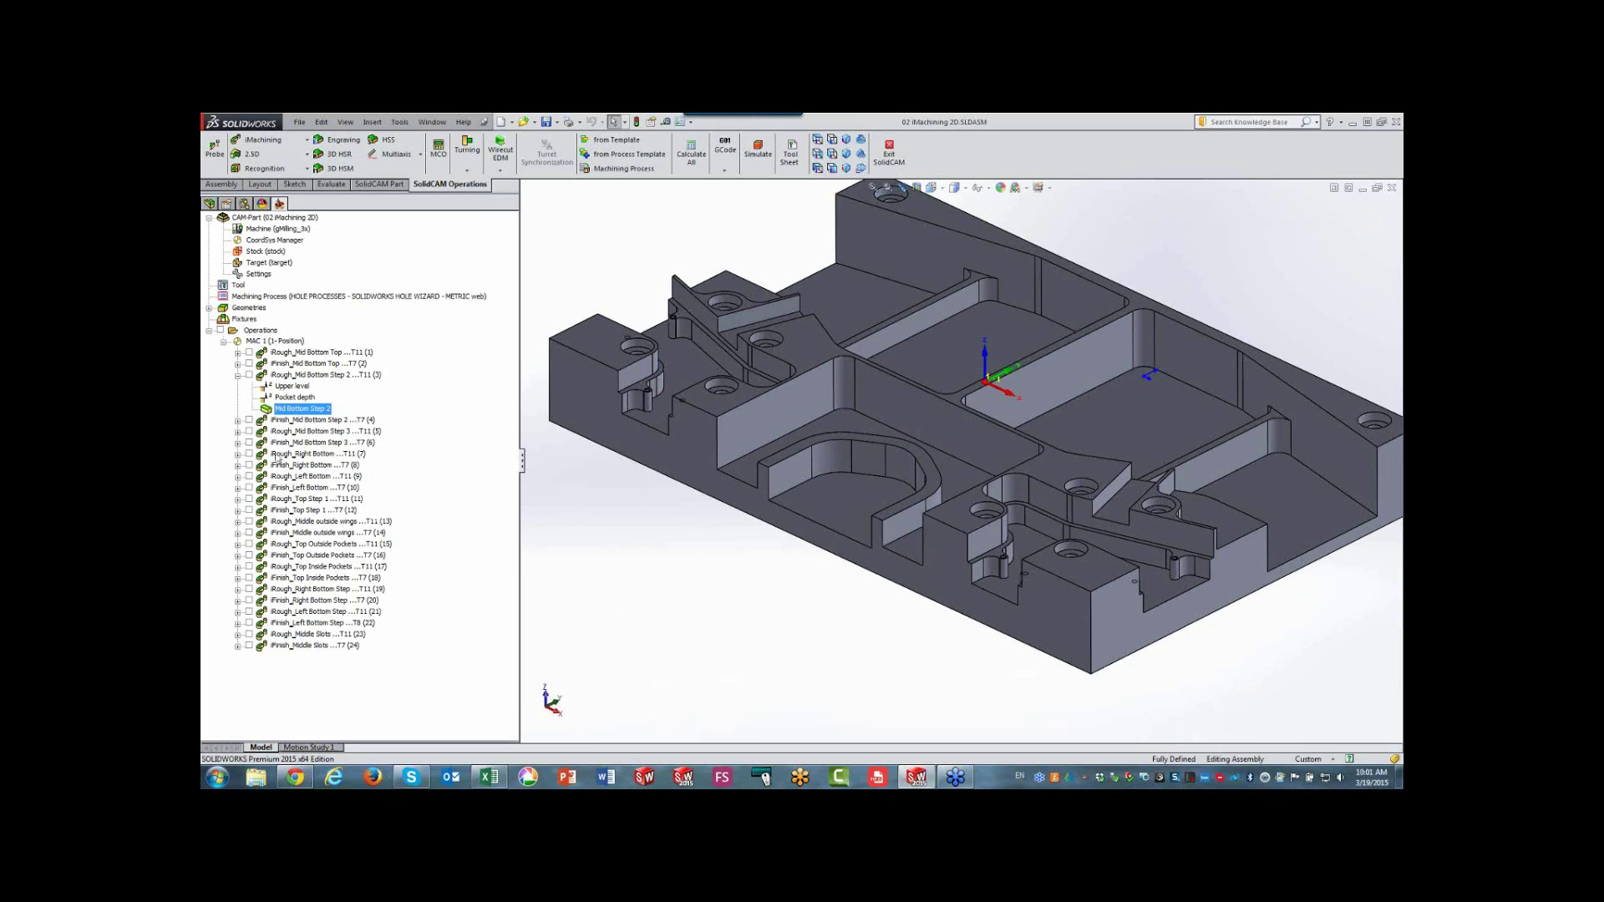
left_click(237, 375)
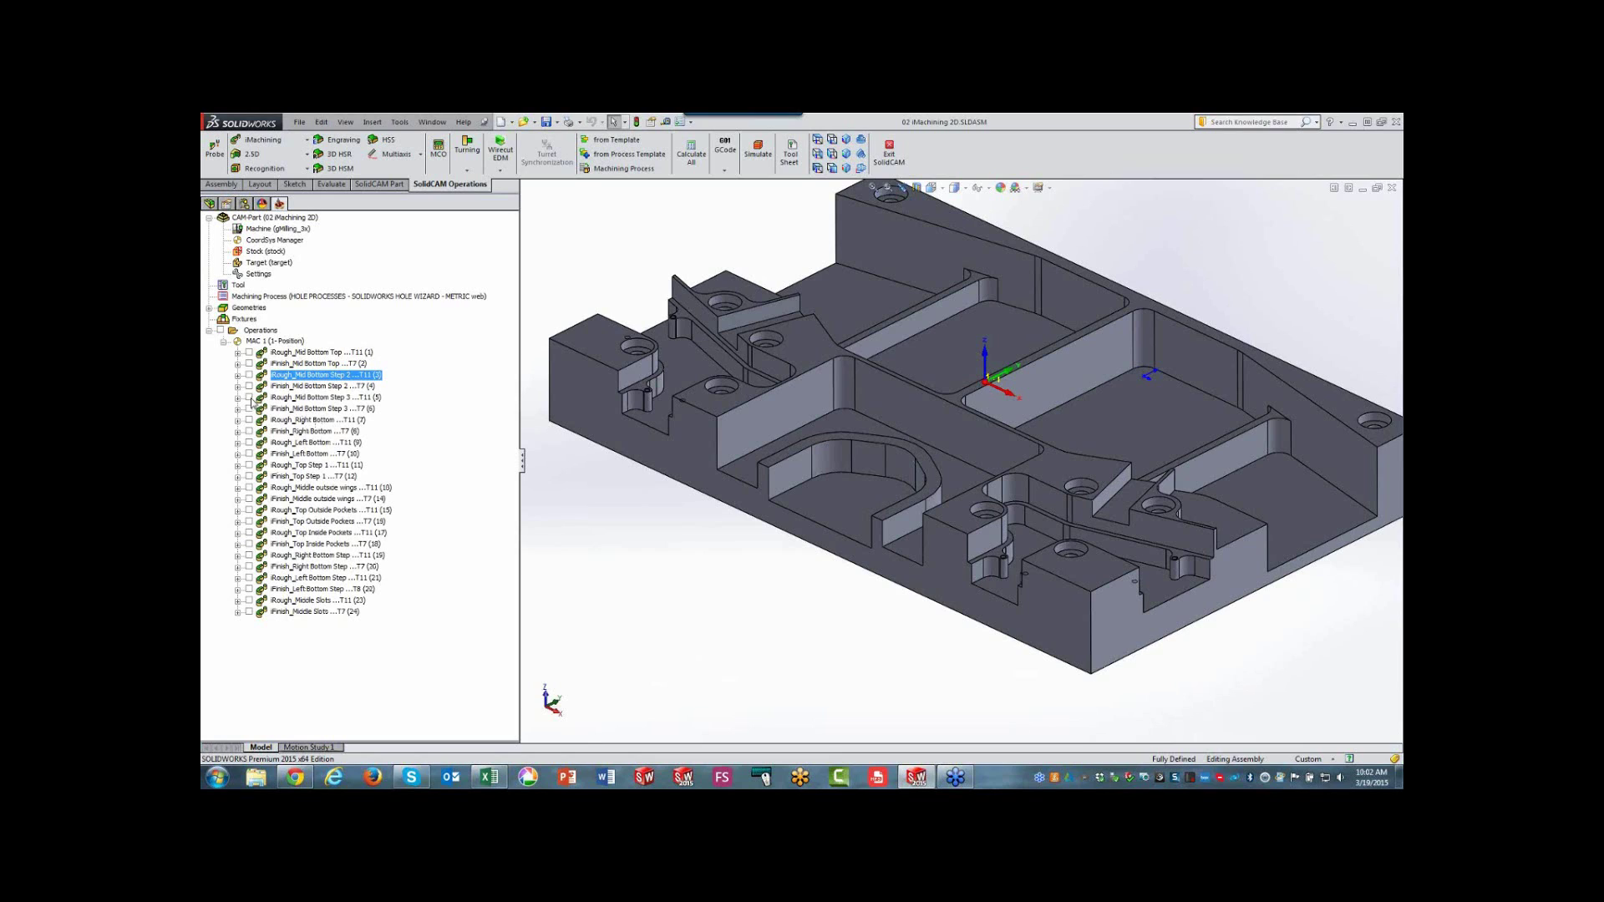
- Examine the toolpath and the Mid Bottom Step 3 geometry of the iRough_Mid Bottom Step 3 (5) operation, and hide both
left_click(249, 398)
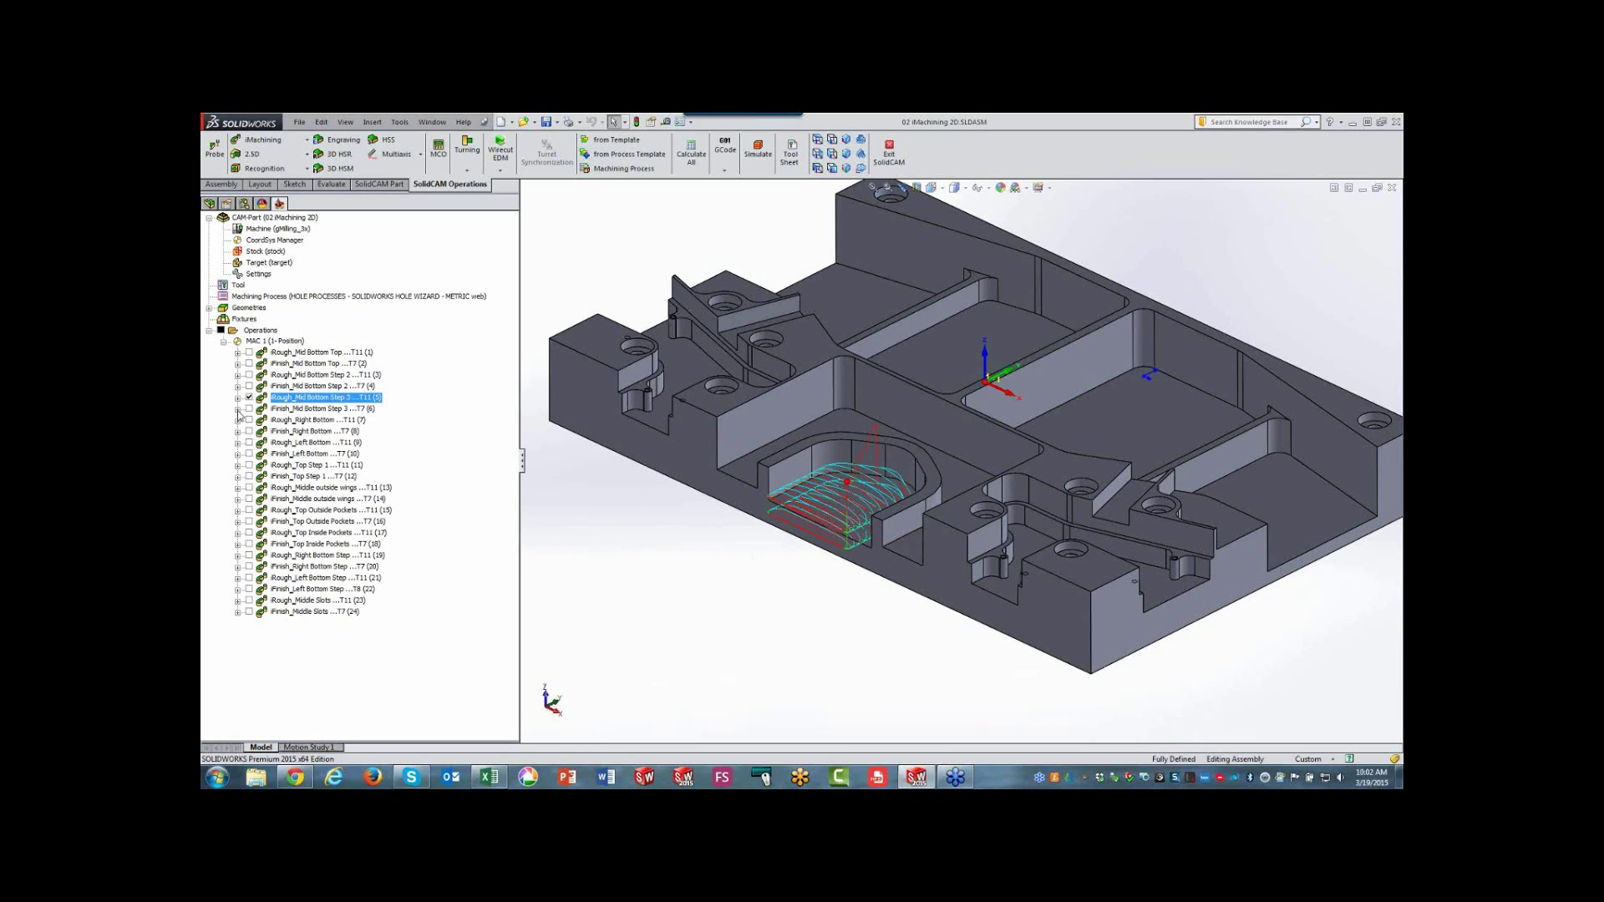
left_click(249, 398)
left_click(237, 398)
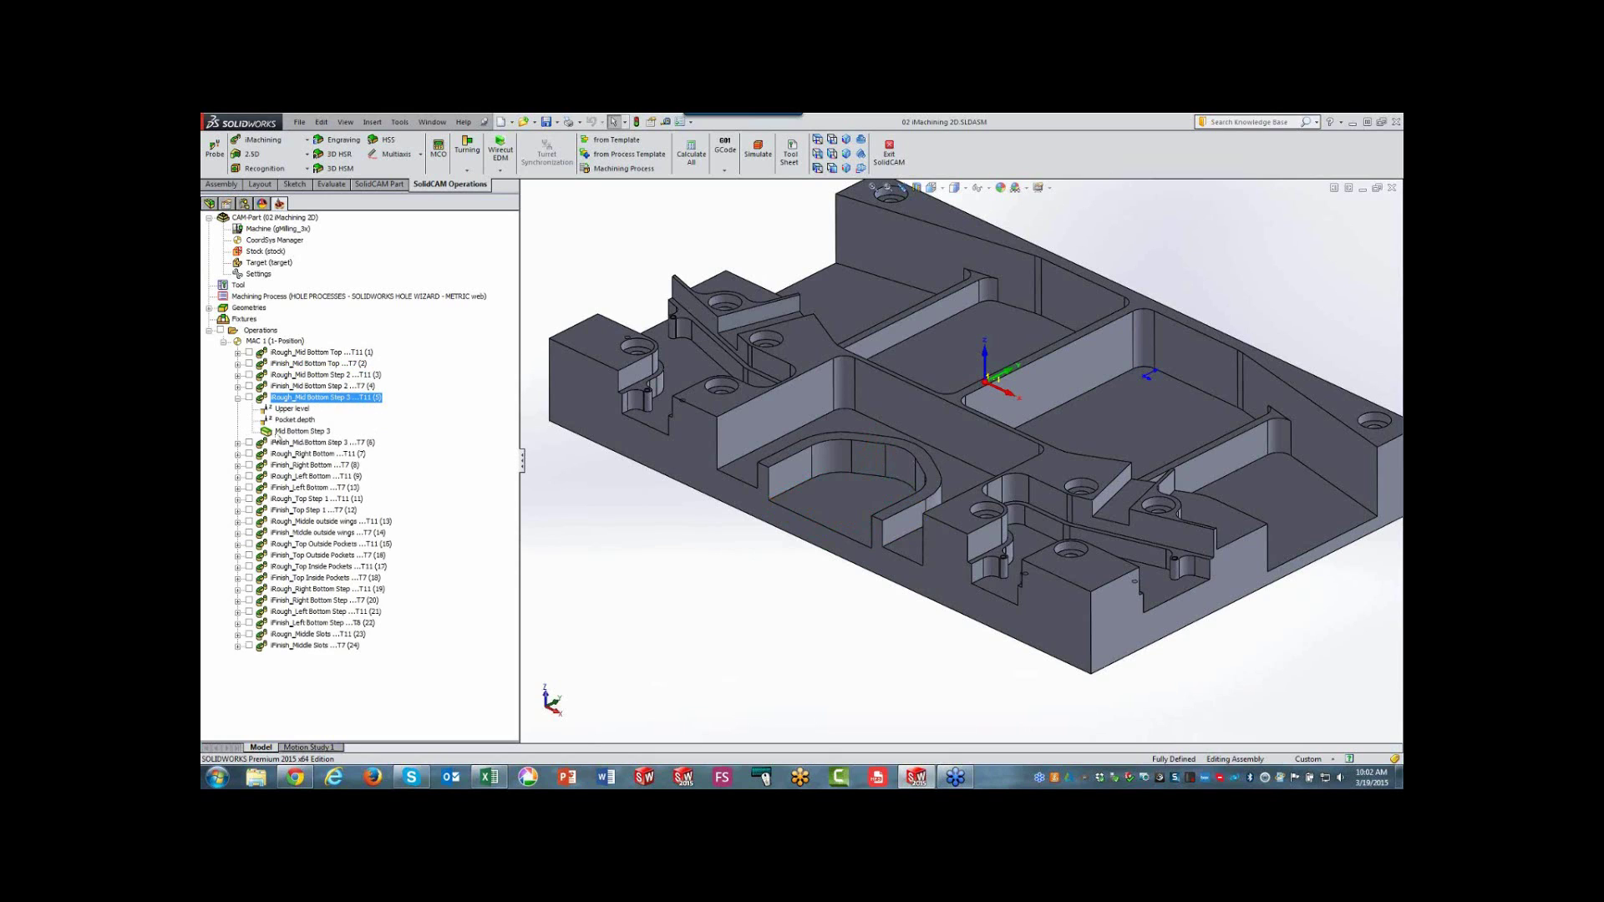
right_click(288, 432)
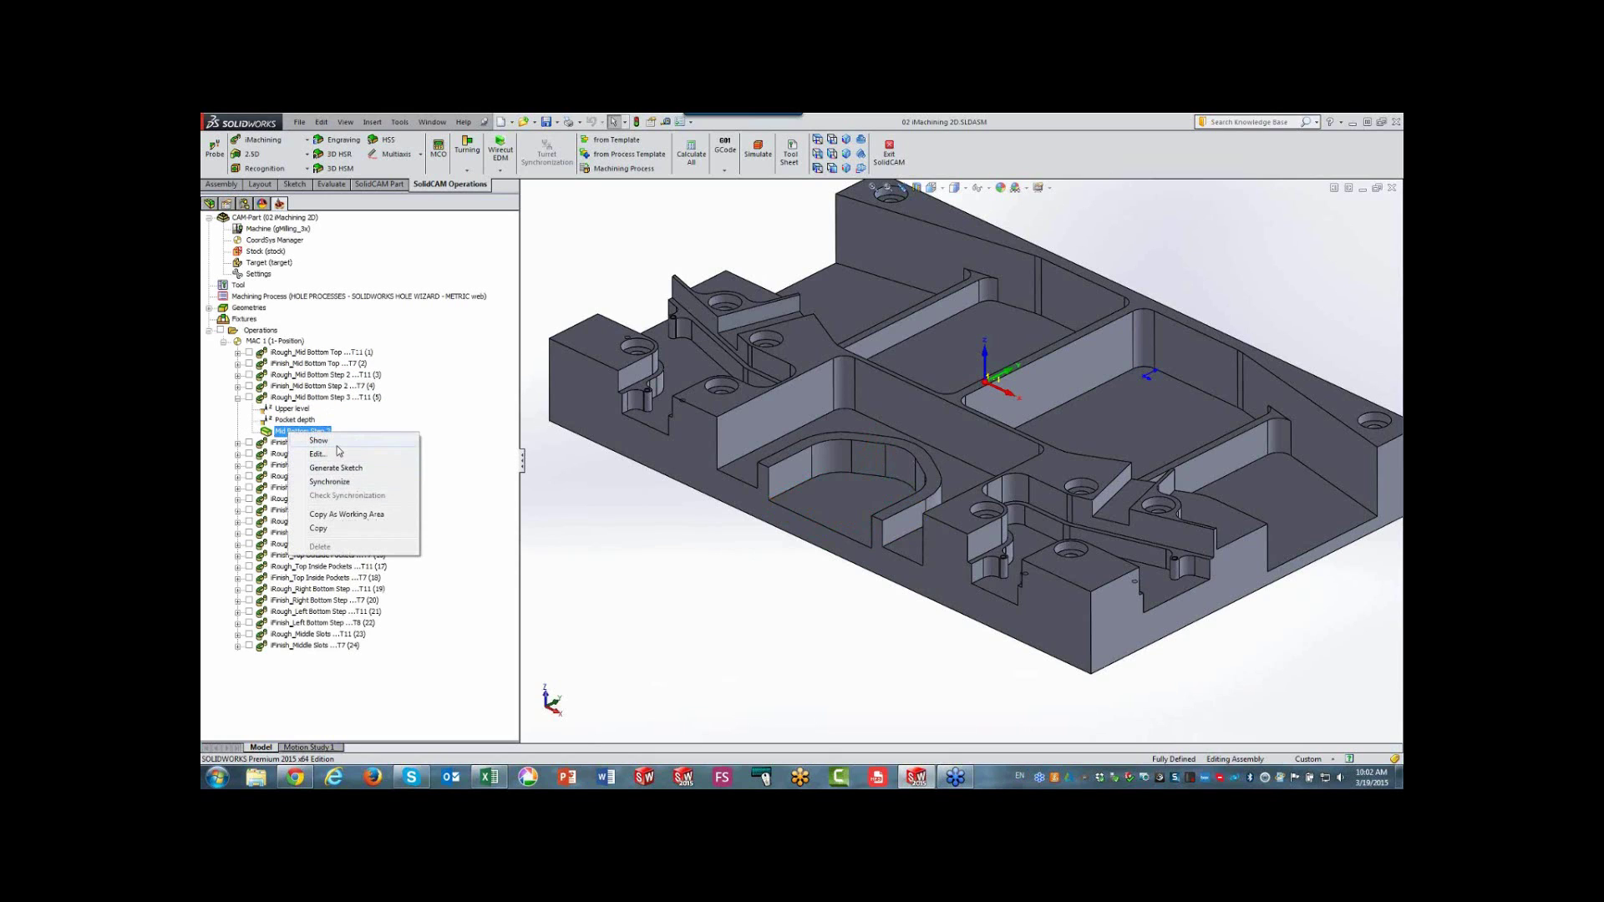
left_click(318, 440)
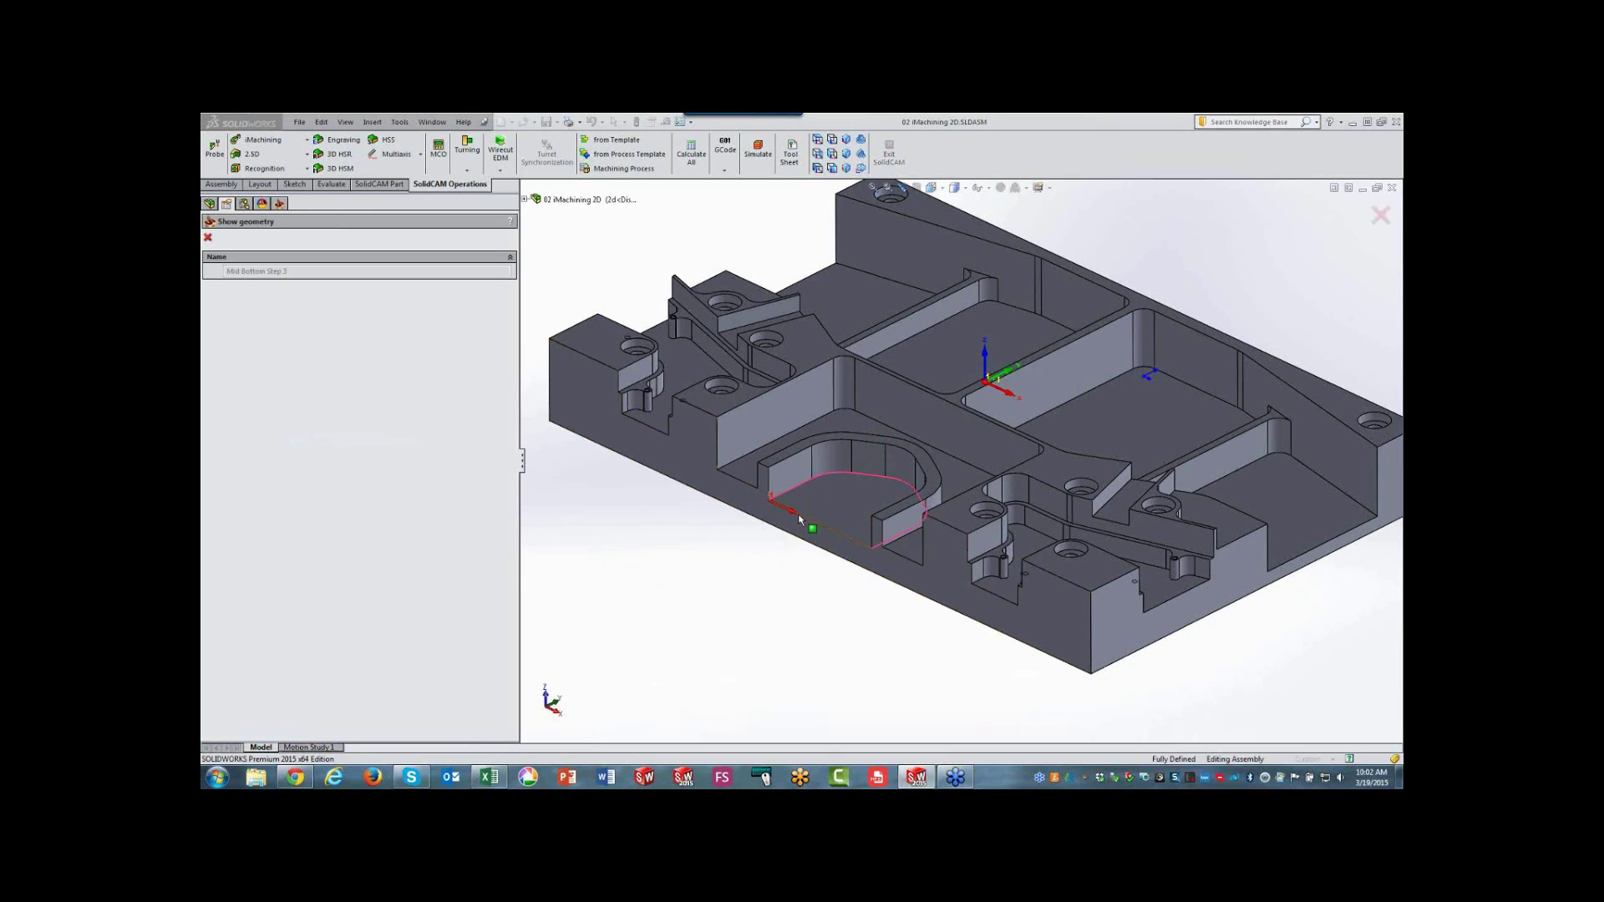
left_click(208, 238)
left_click(237, 398)
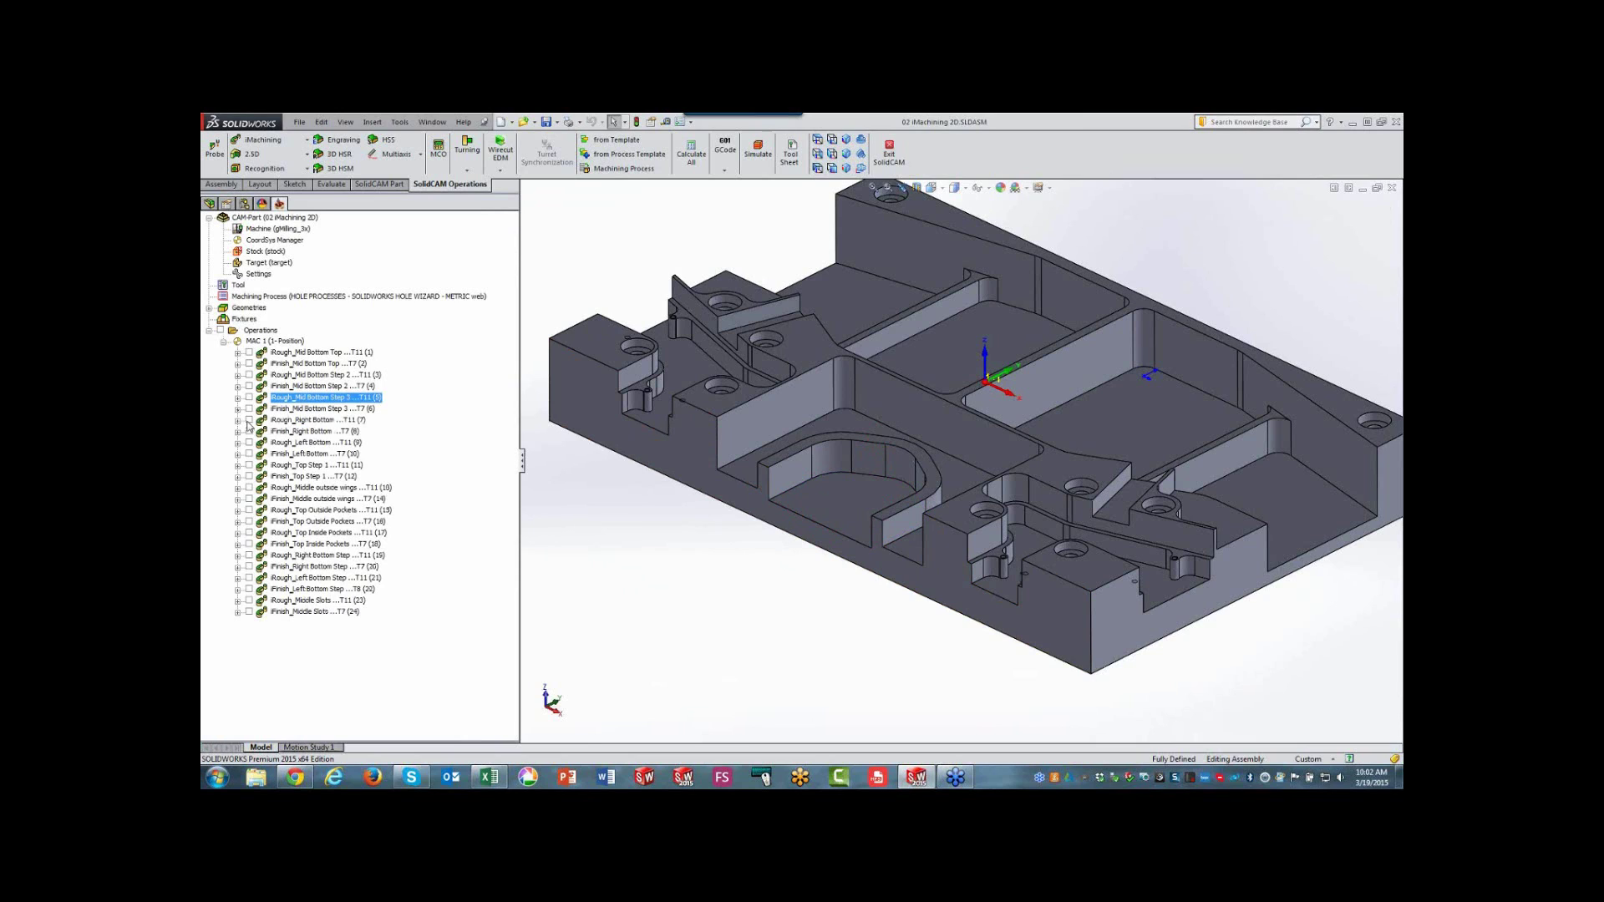
- Examine the iRough_Right Bottom (7) and iRough_Left Bottom (9) toolpaths together, and hide both
left_click(249, 420)
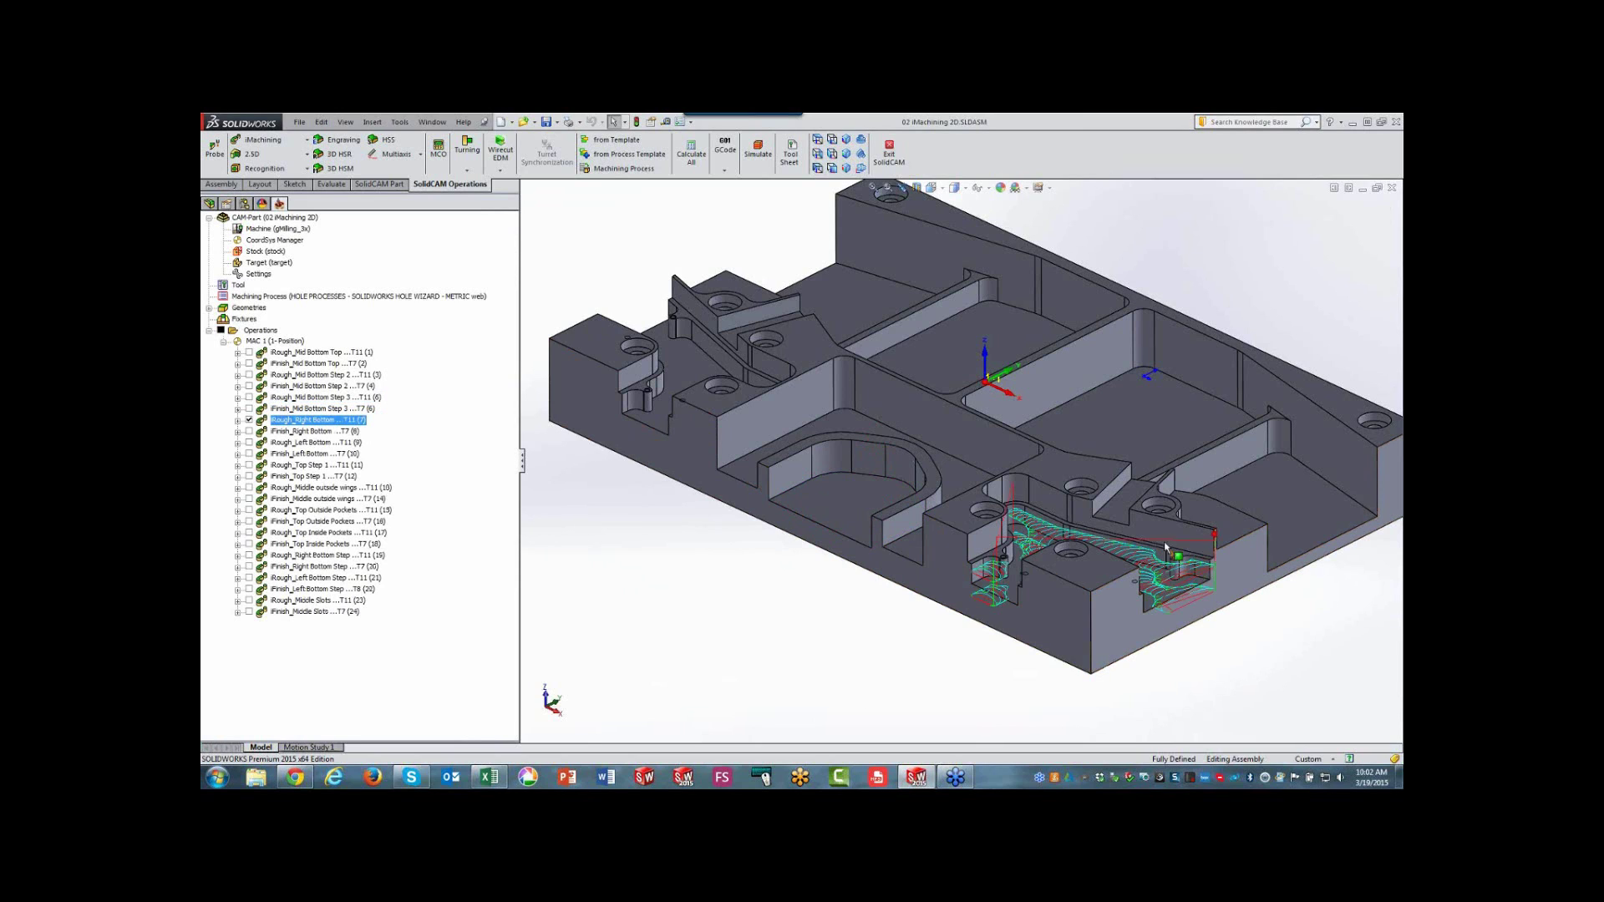
left_click(249, 443)
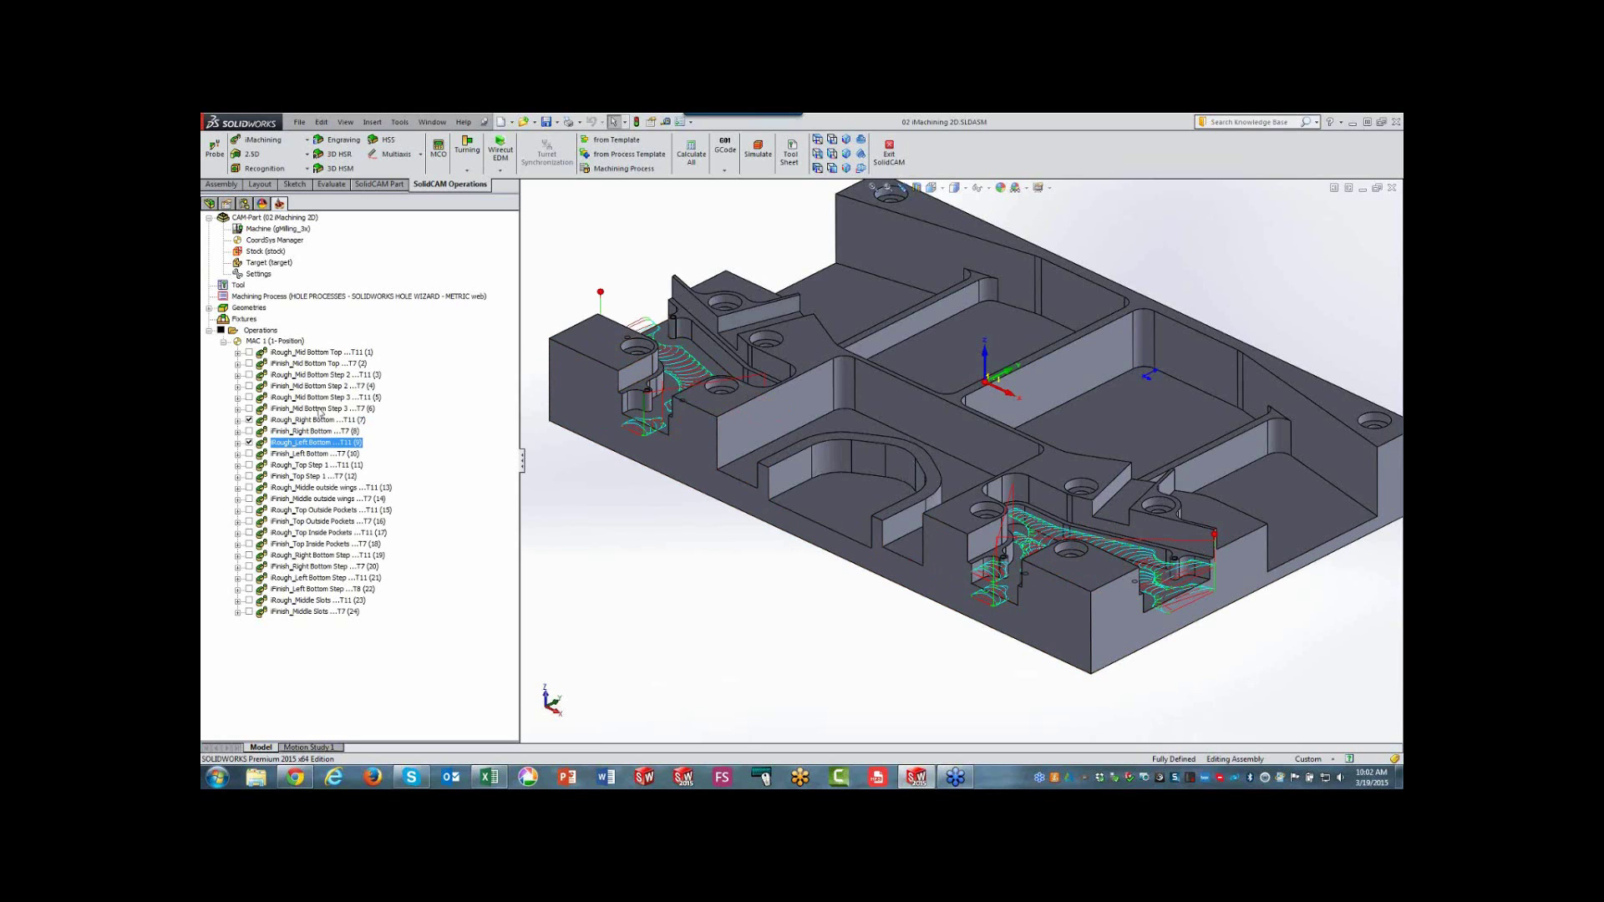
left_click(249, 443)
left_click(249, 420)
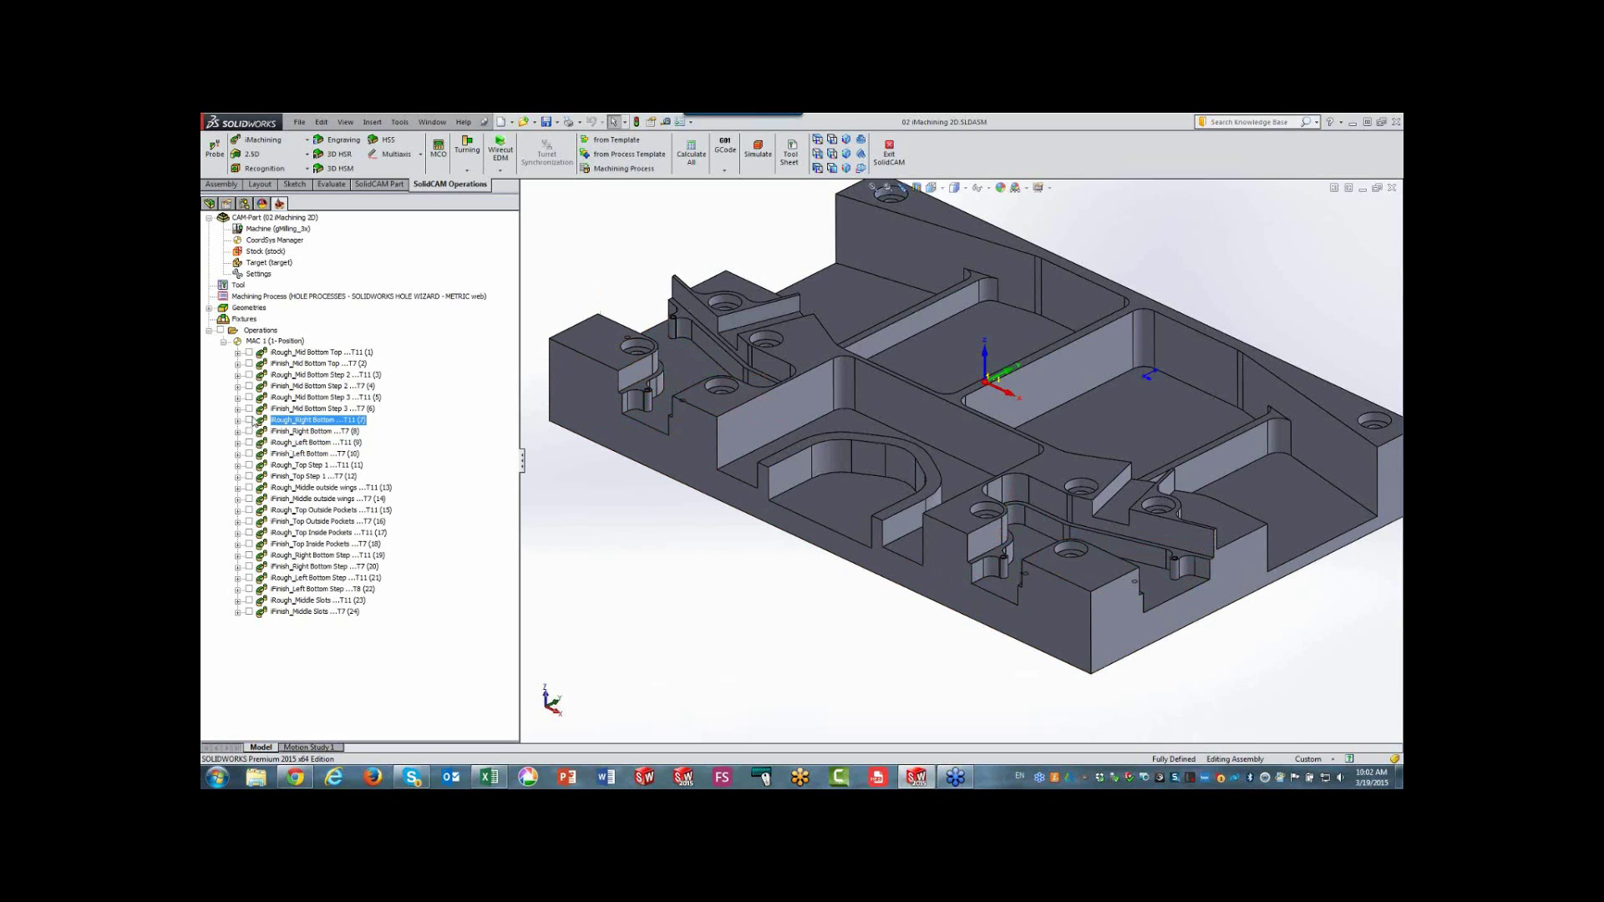
- Examine the toolpath and the Top Step 1 geometry of the iRough_Top Step 1 (11) operation, and hide both
left_click(249, 466)
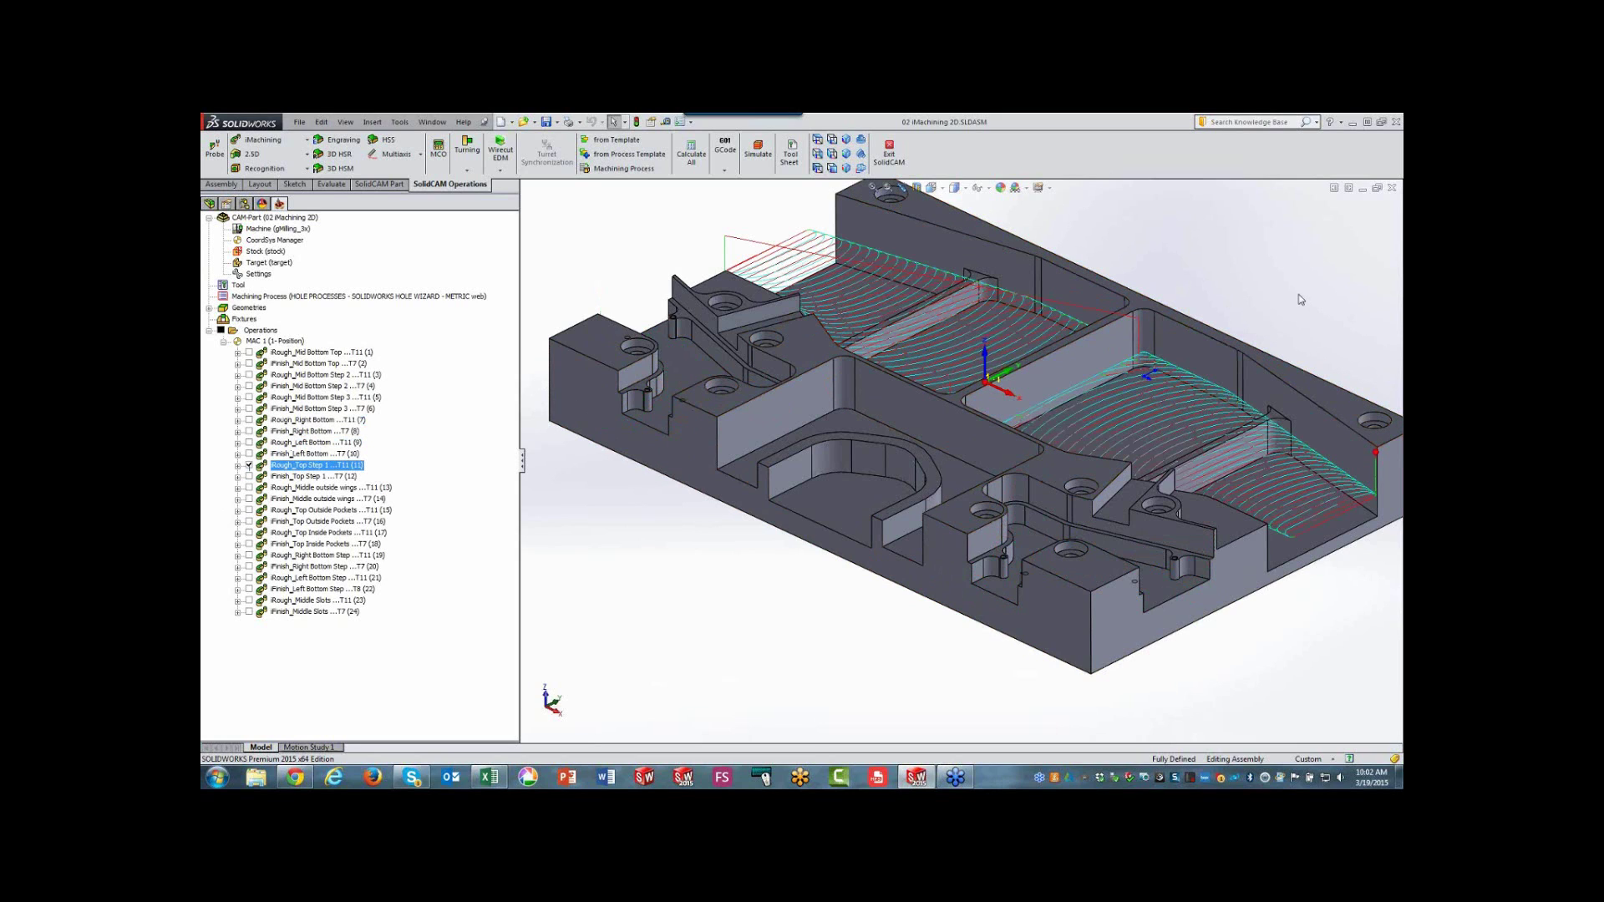
left_click(238, 466)
right_click(299, 499)
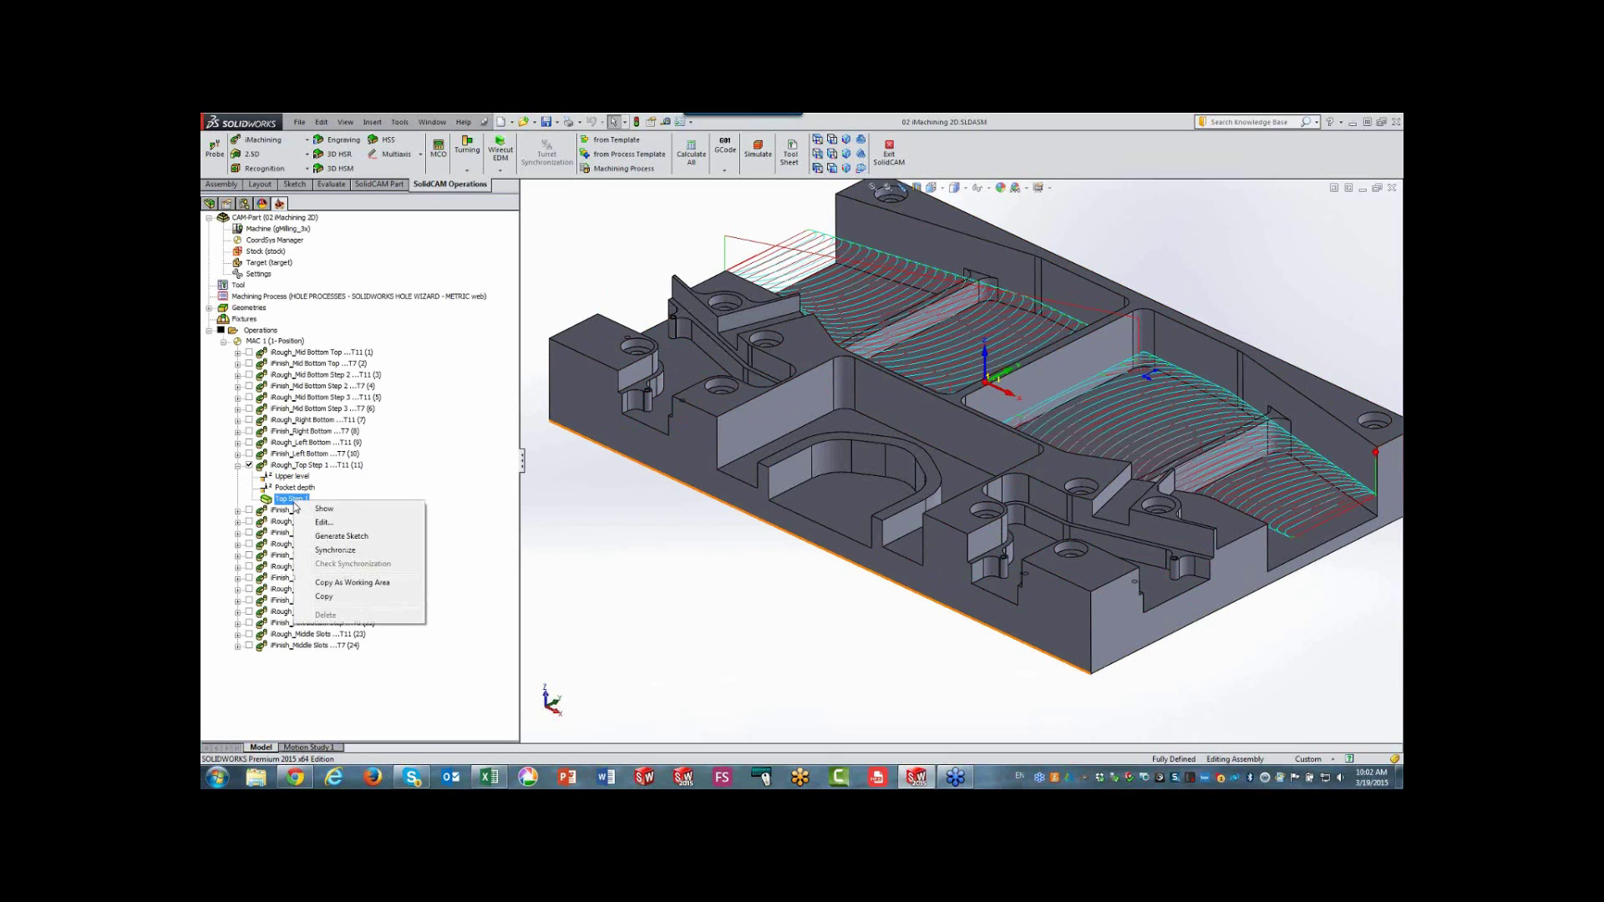
left_click(318, 510)
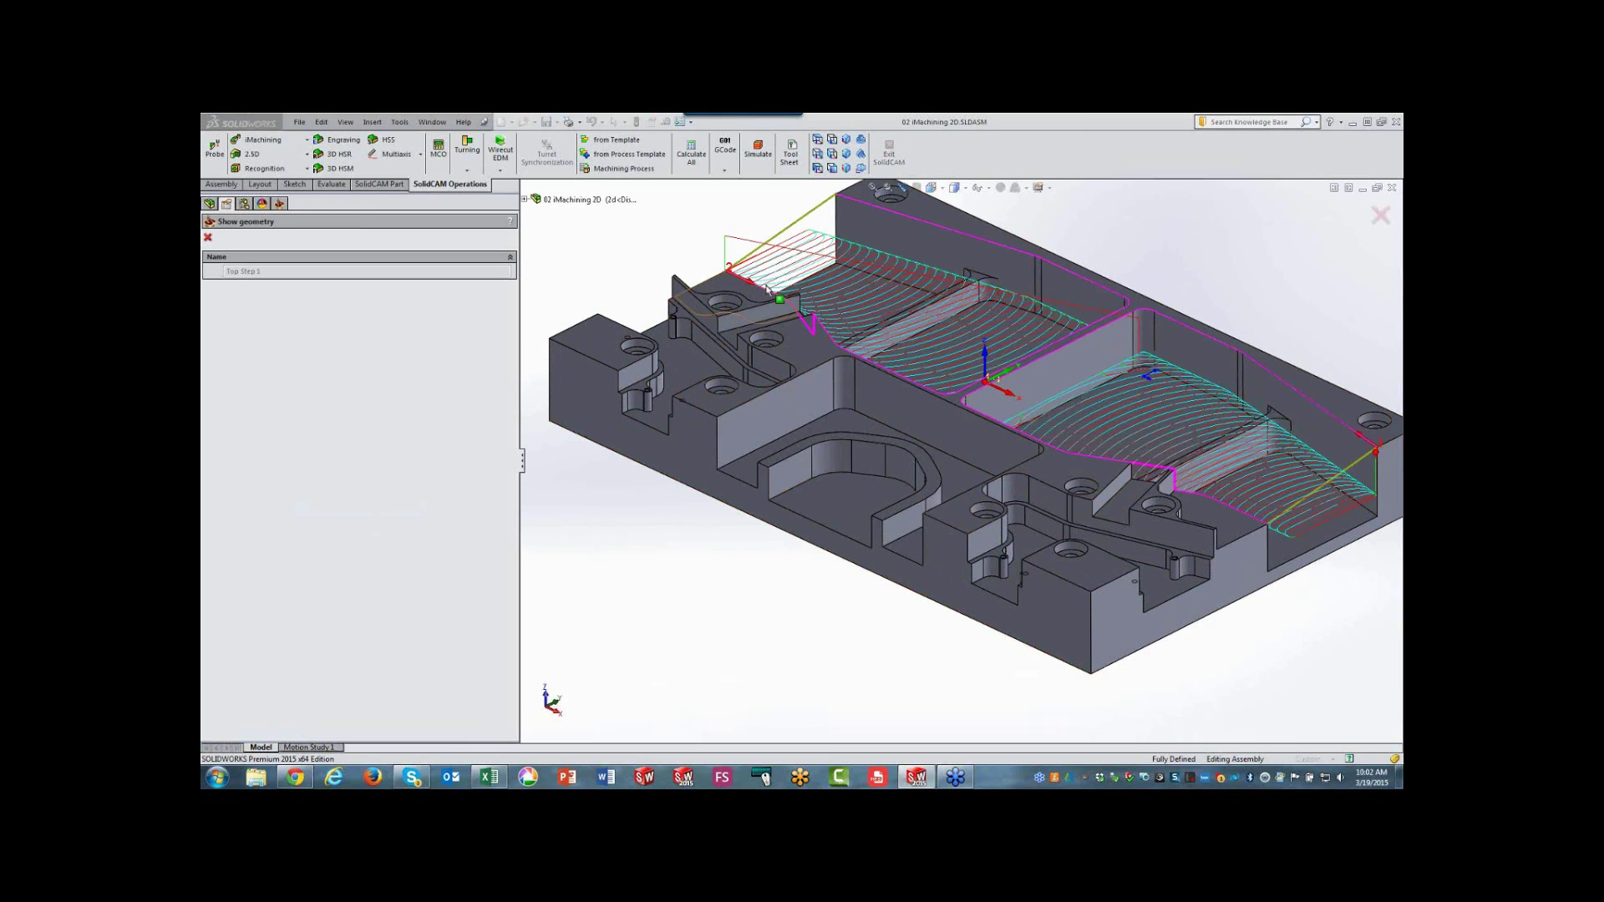
left_click(207, 238)
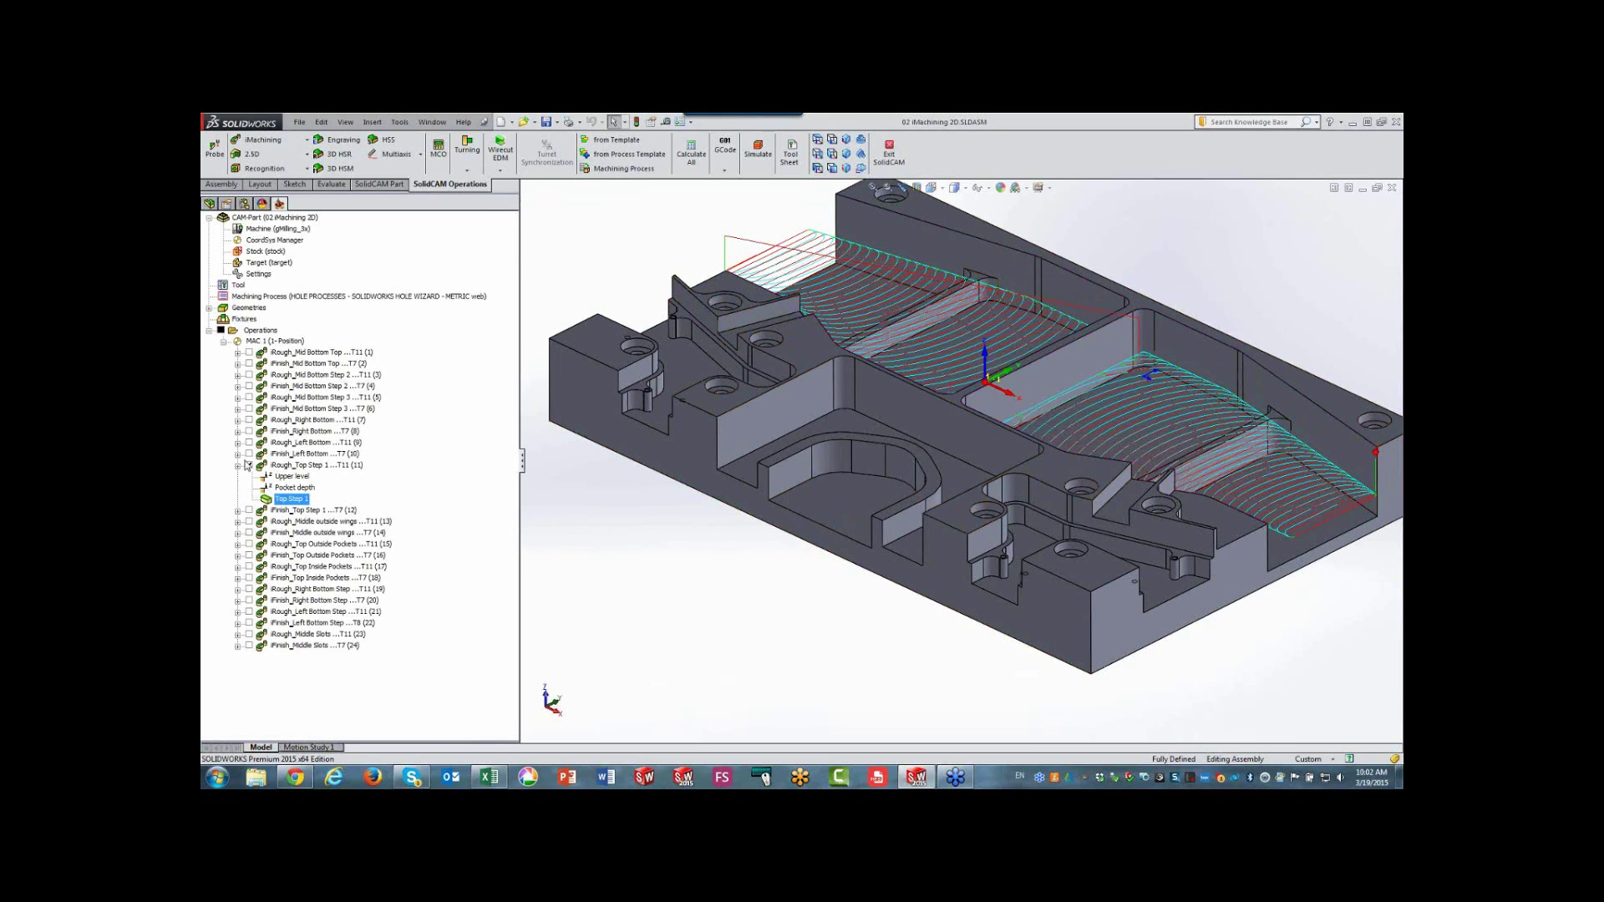
left_click(248, 467)
left_click(238, 466)
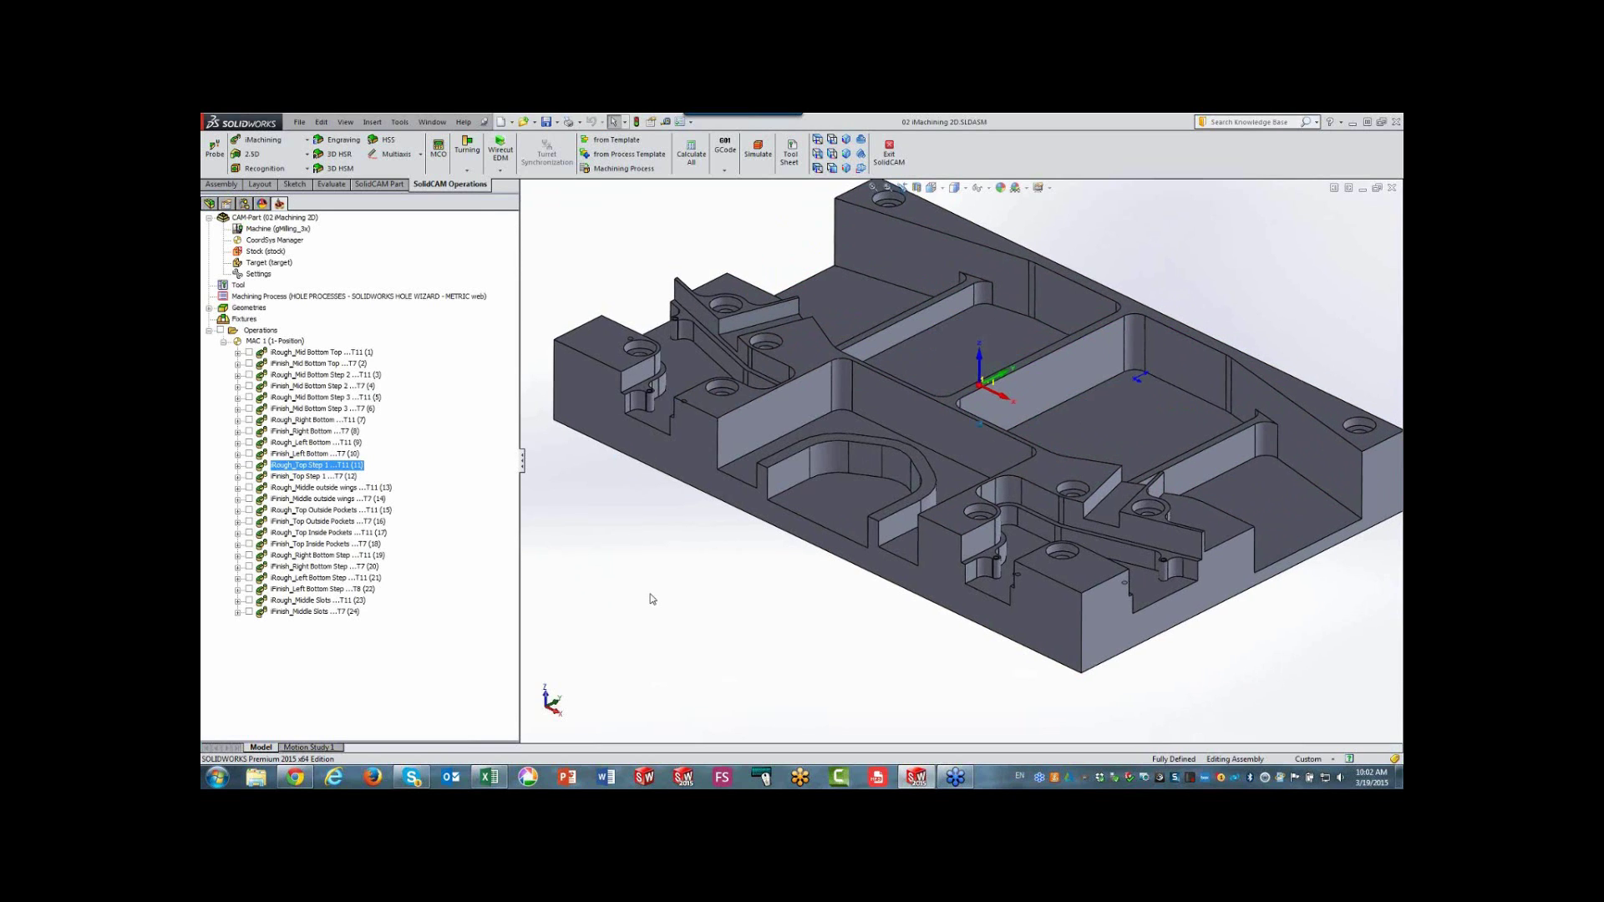
- Examine the iRough_Middle outside wings (13) and iRough_Top Outside Pockets (15) toolpaths one after the other, hiding each
key("ctrl+7")
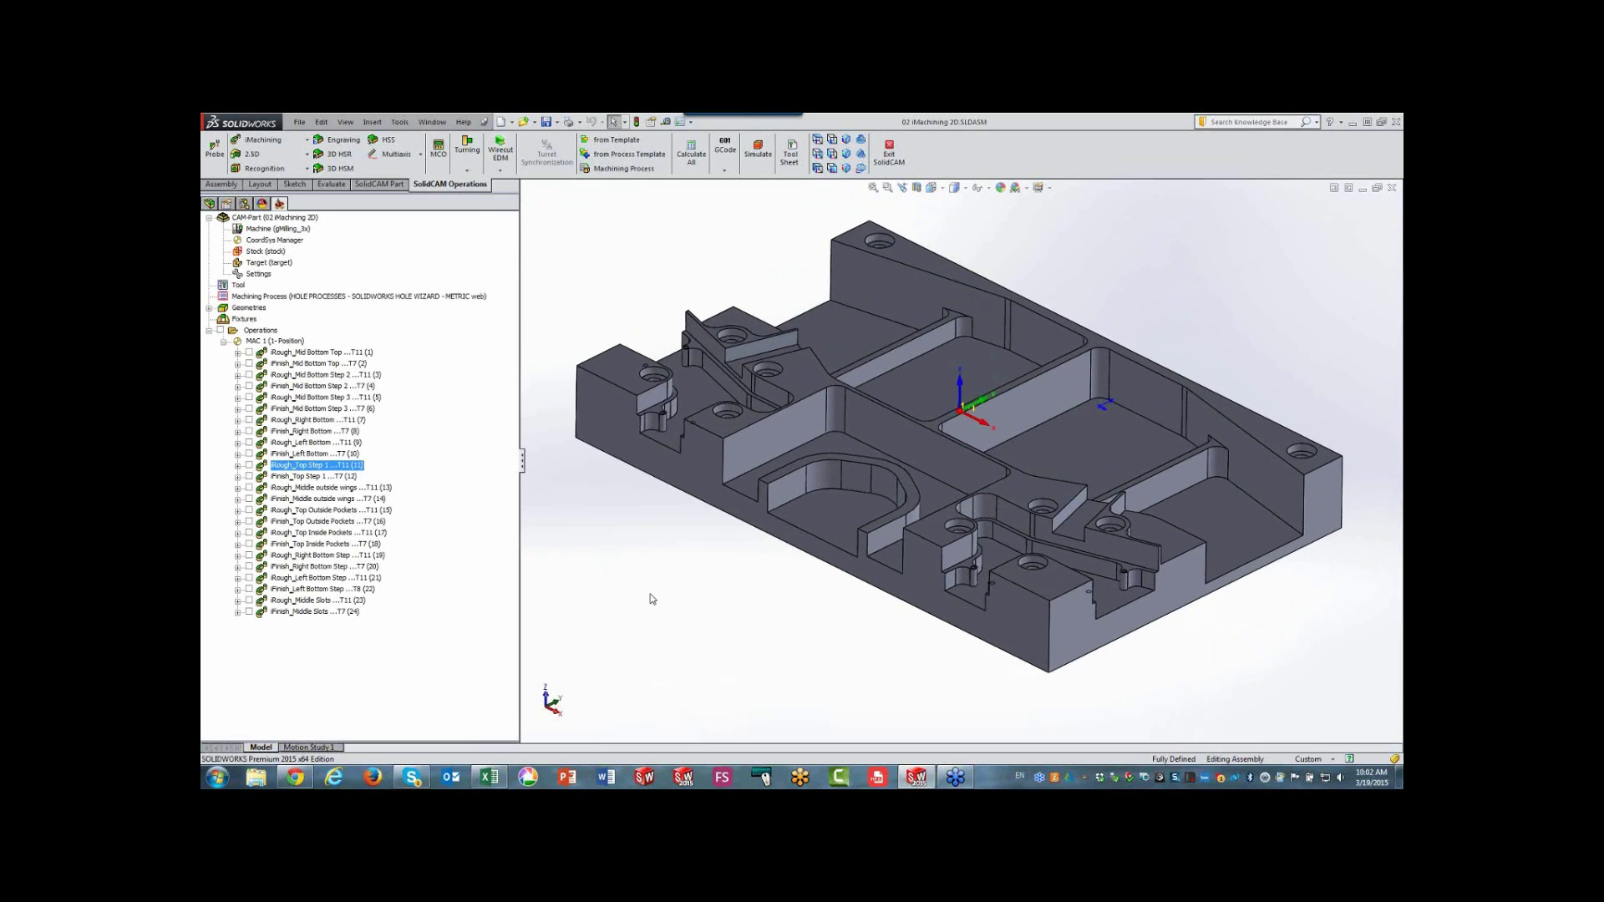
left_click(249, 488)
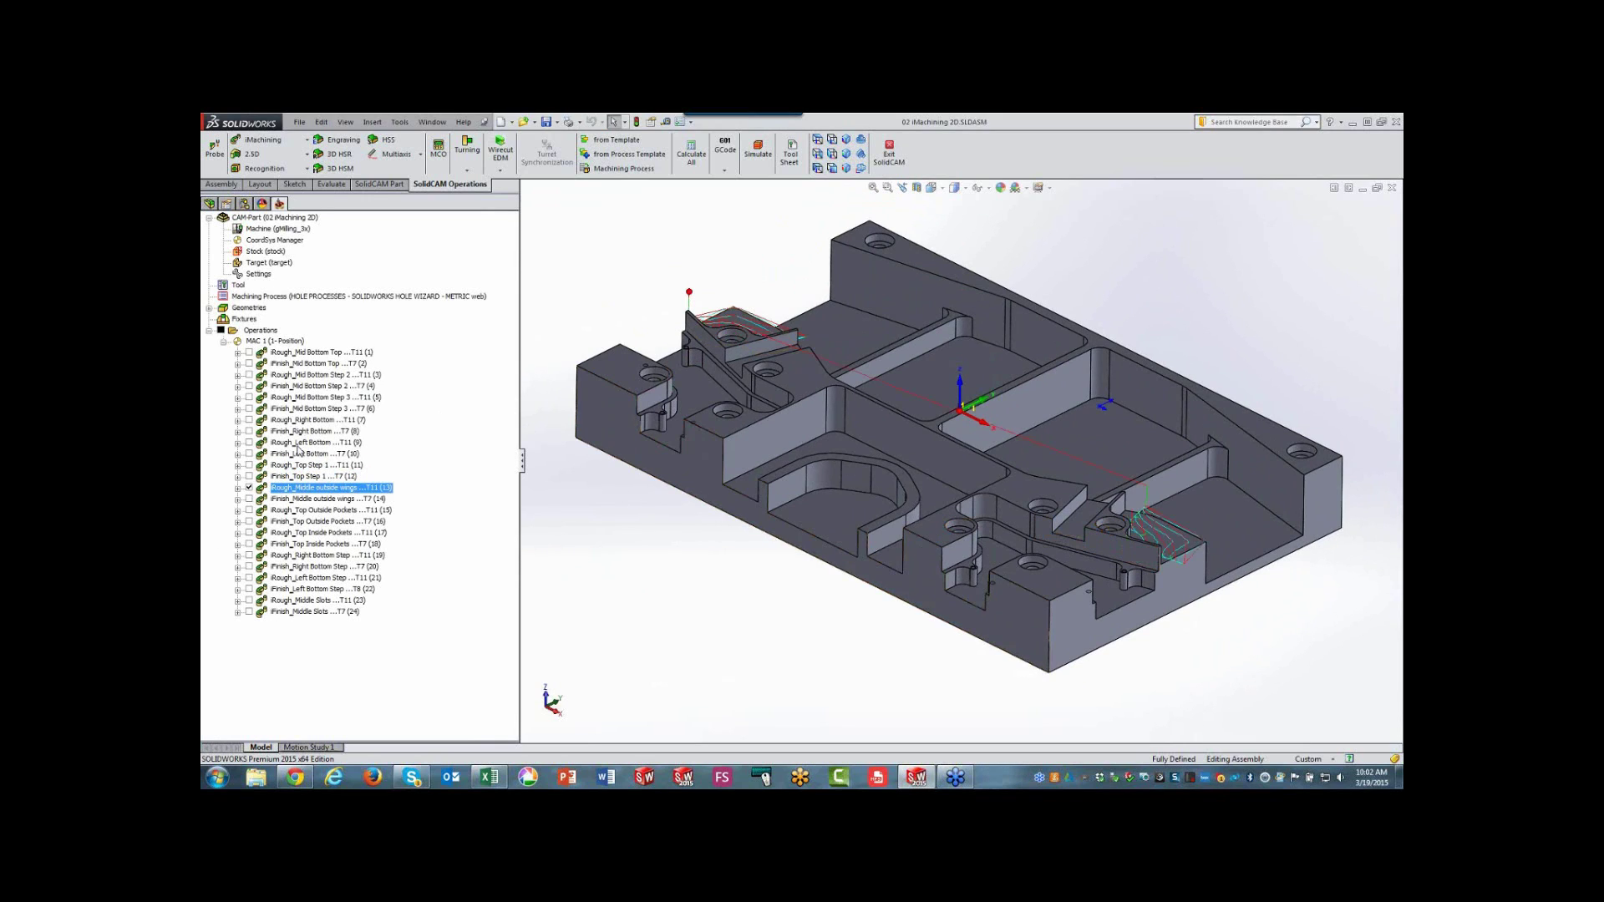
left_click(248, 488)
left_click(249, 510)
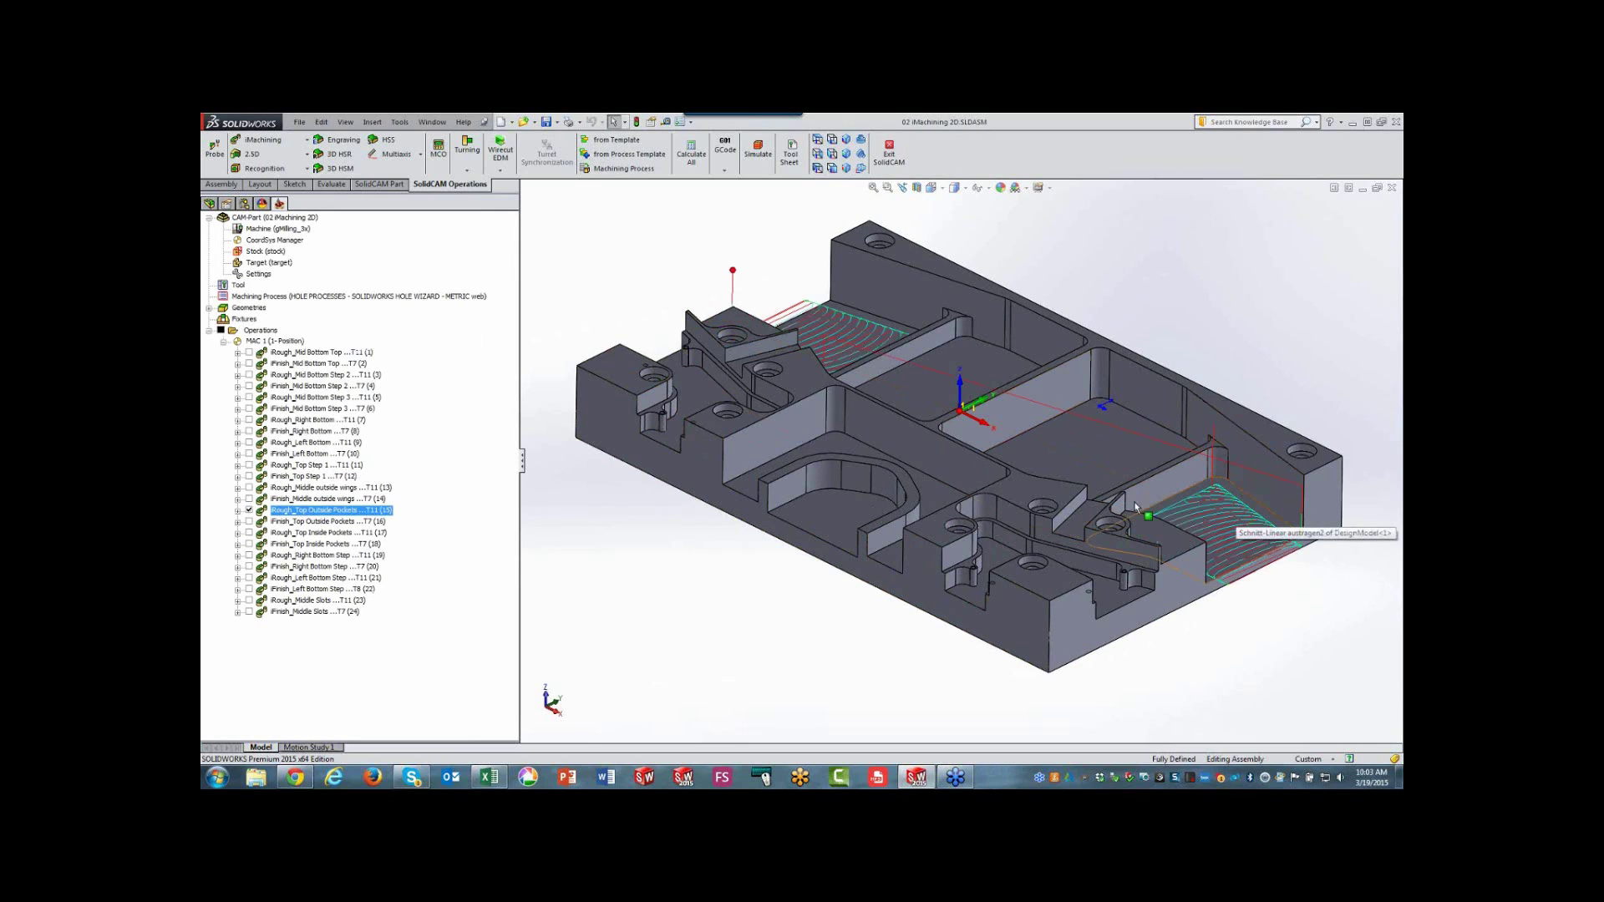
left_click(248, 511)
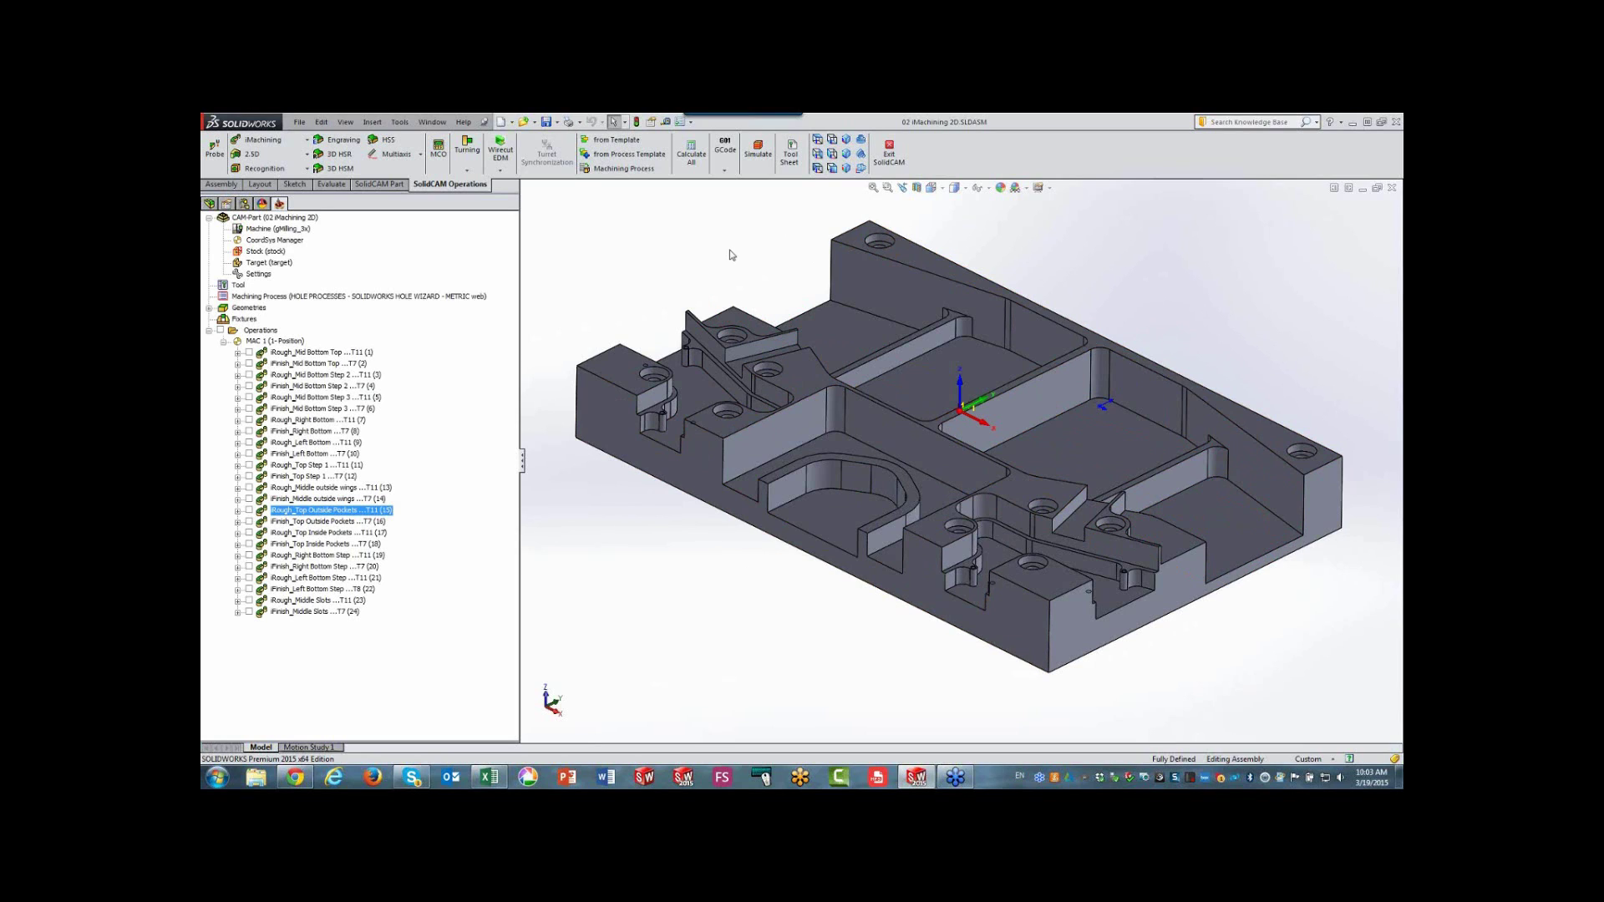
- Simulate all operations of the iMachining 2D part in Host CAD mode to review the toolpaths and total machining time
left_click(261, 330)
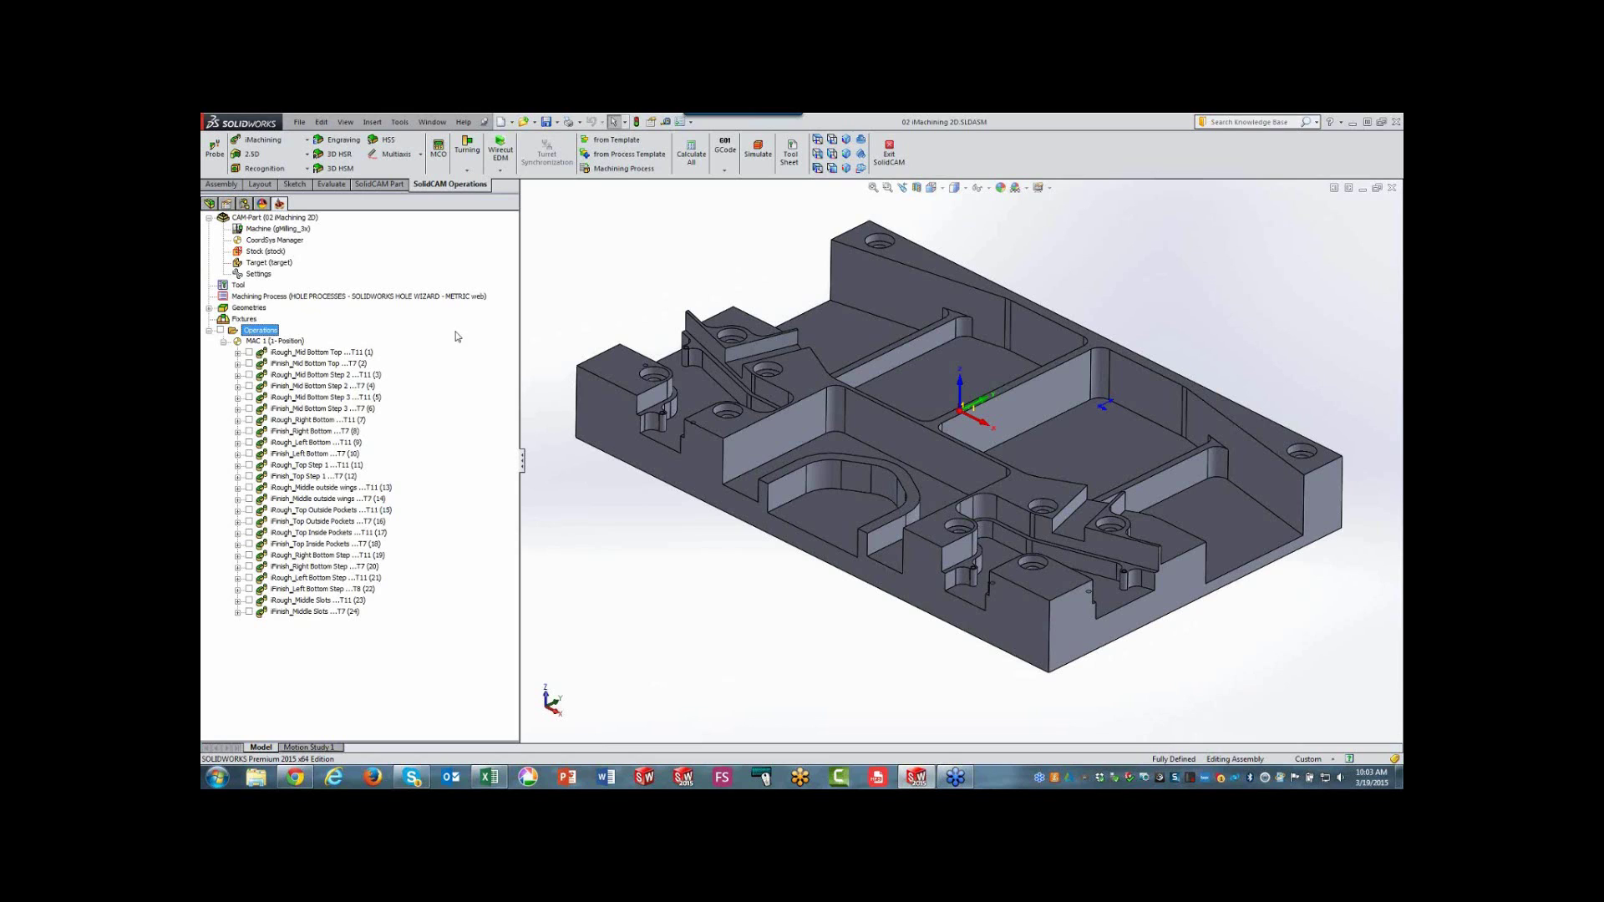
left_click(756, 156)
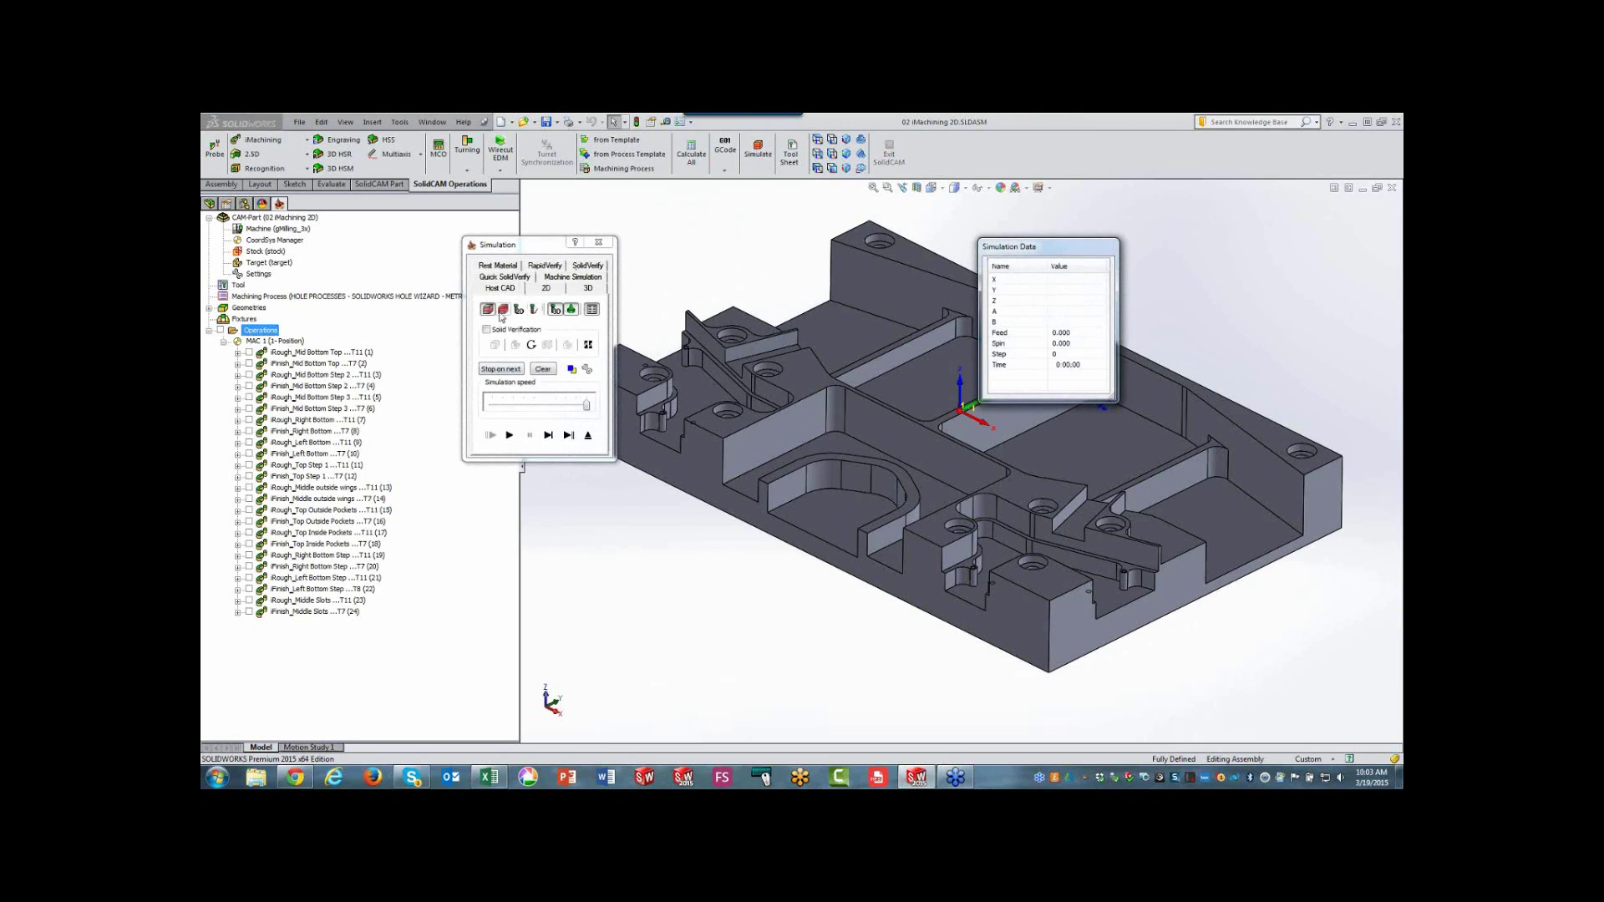
left_click(508, 437)
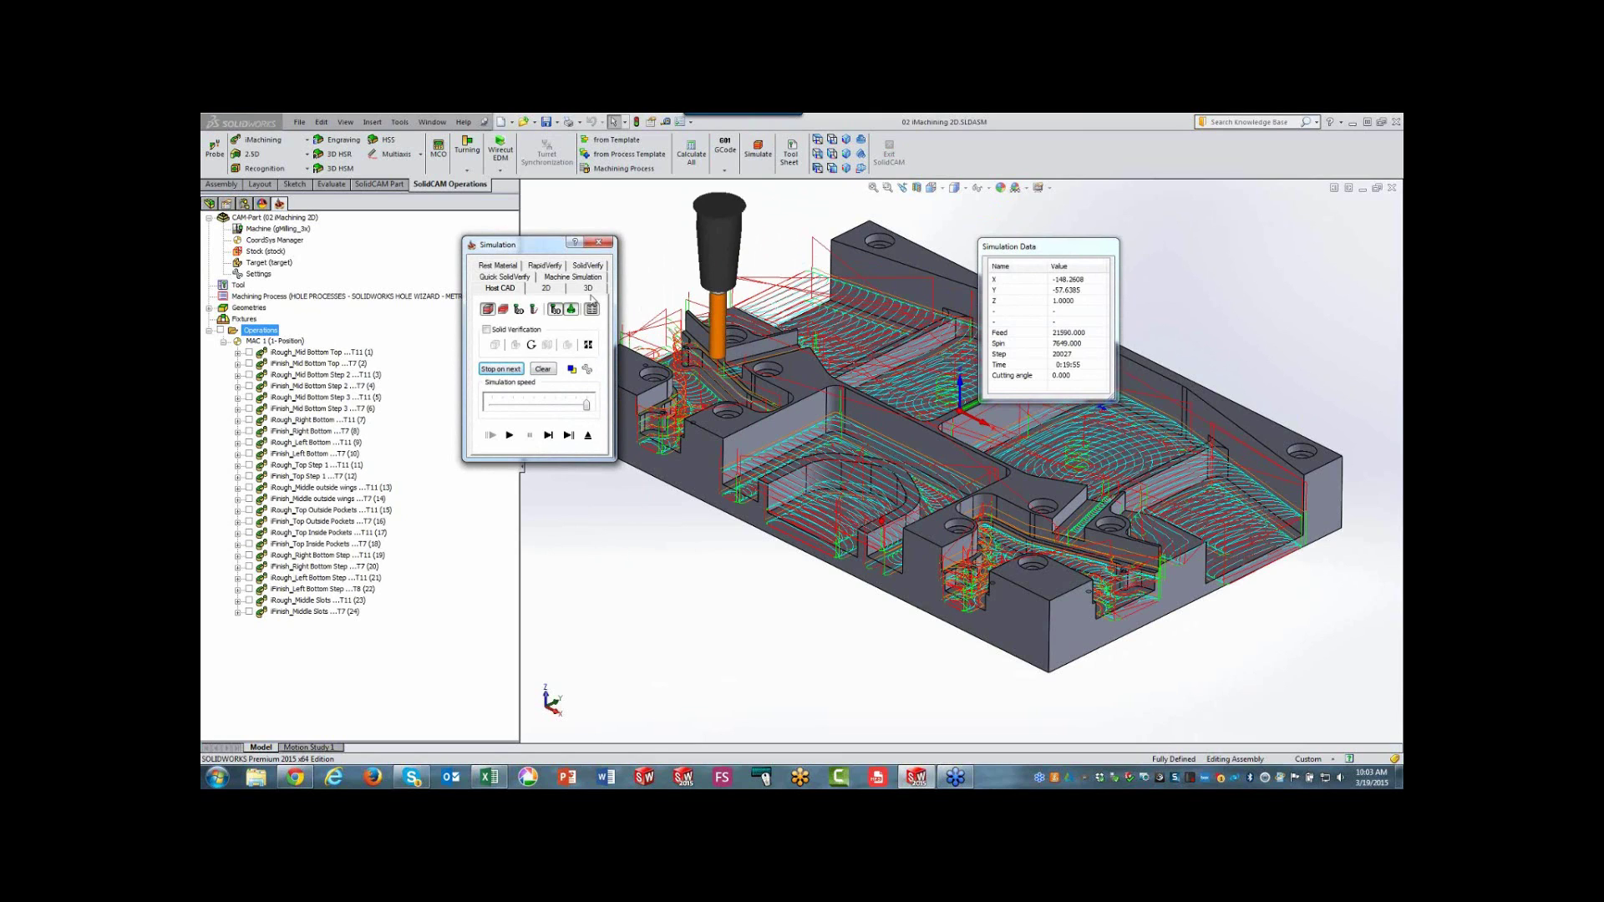
- Run the SolidVerify simulation of all operations with the simulation data moved clear of the part, and decline further clash monitoring
left_click(595, 267)
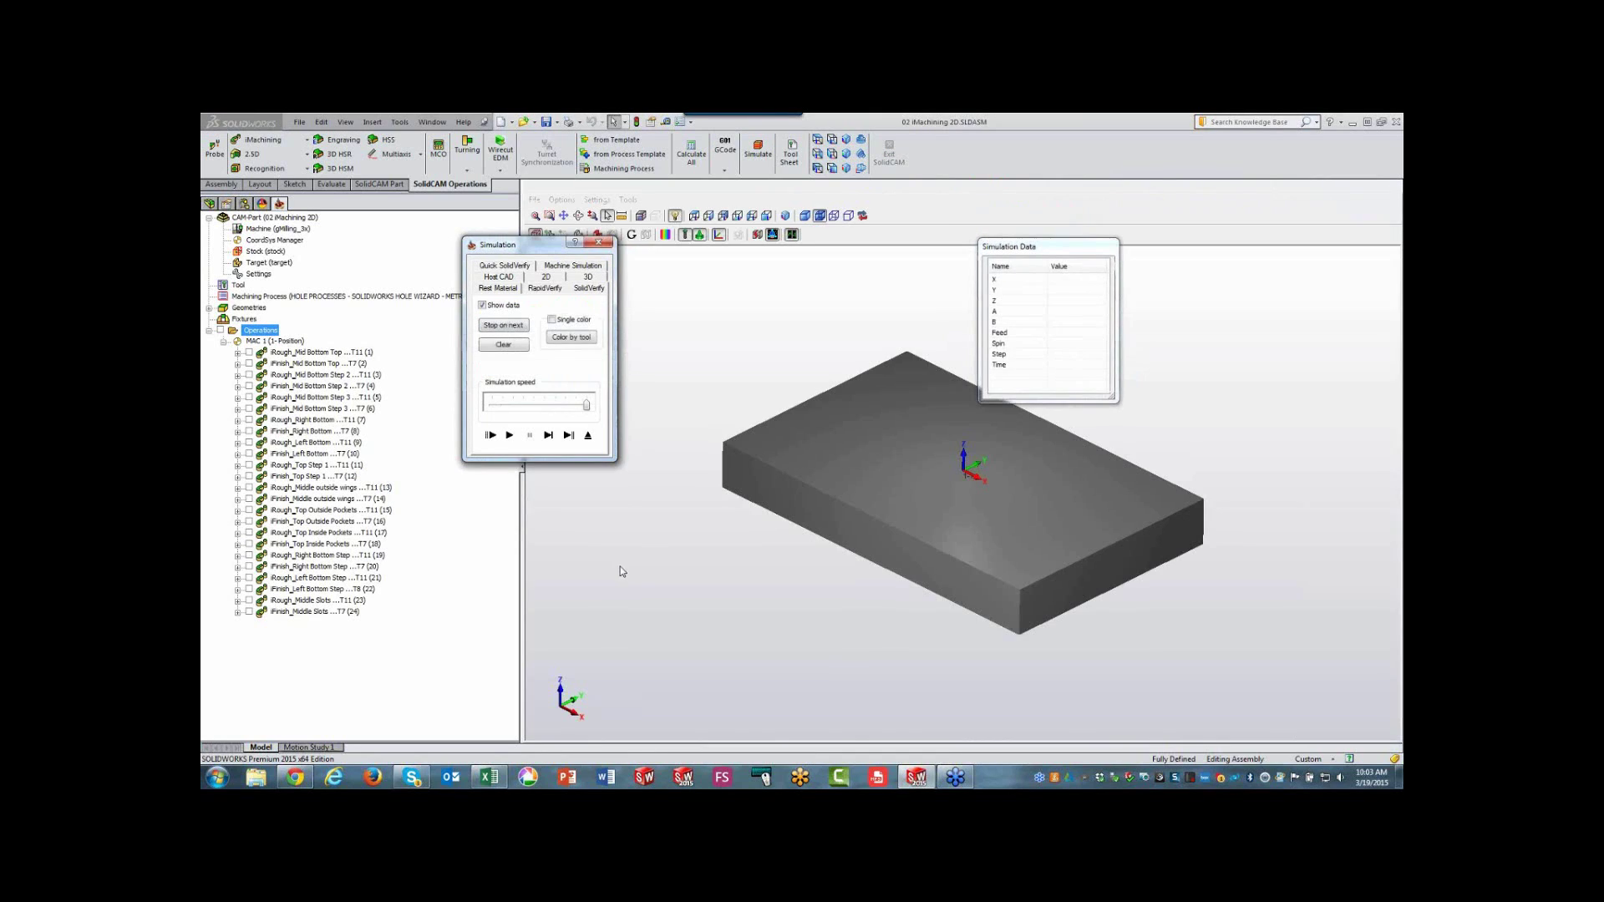
left_click_drag(1045, 249, 1288, 204)
left_click(510, 434)
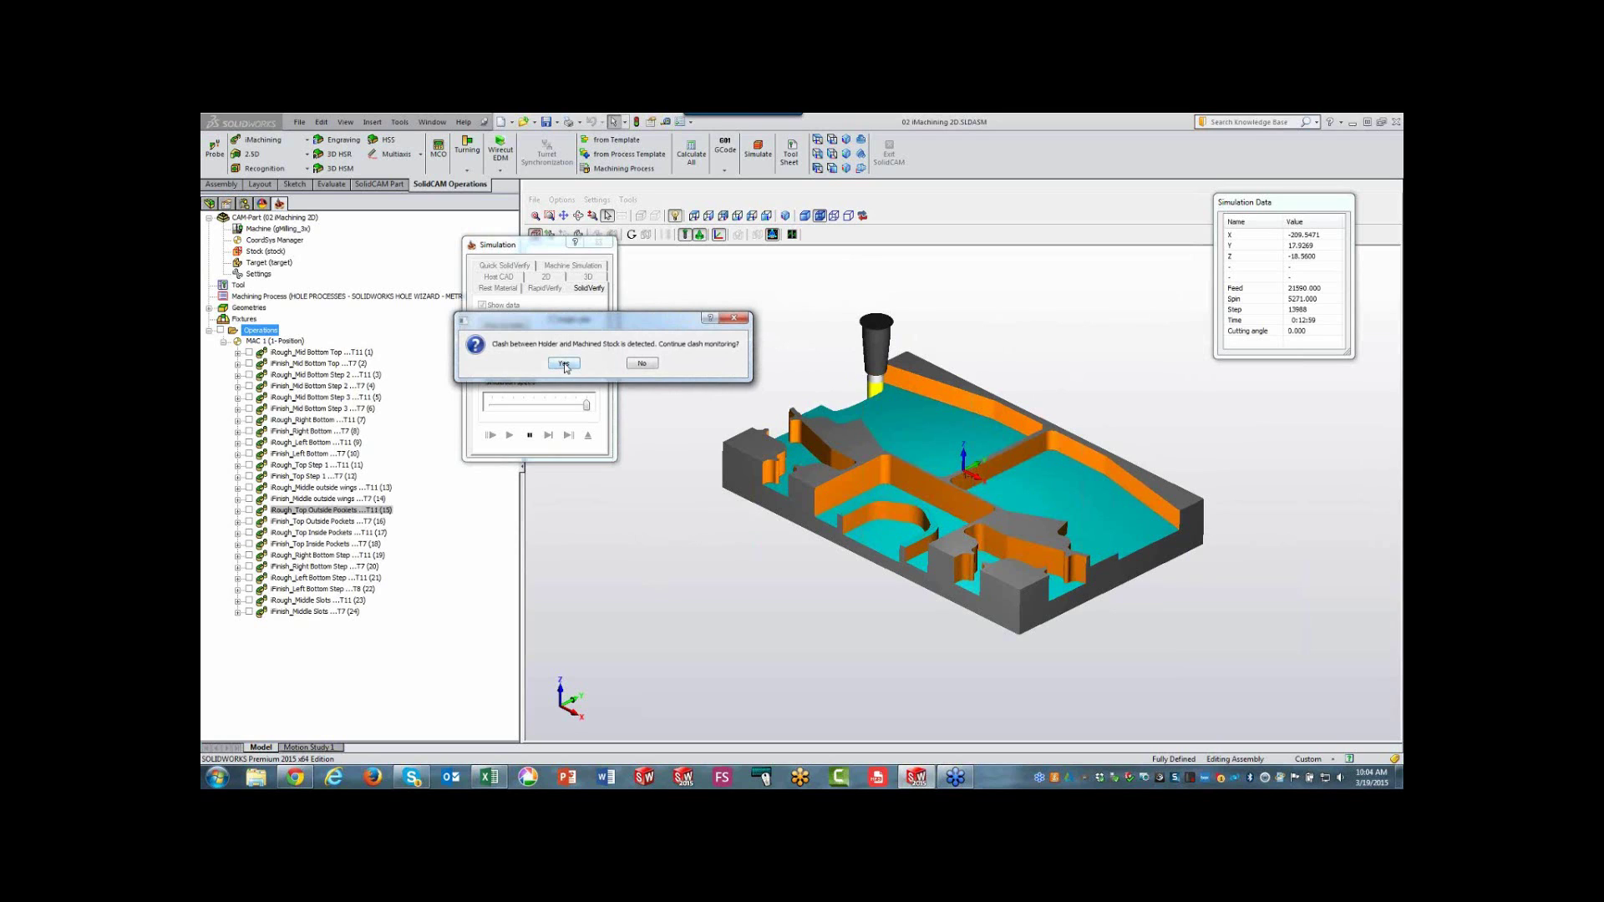
left_click(641, 364)
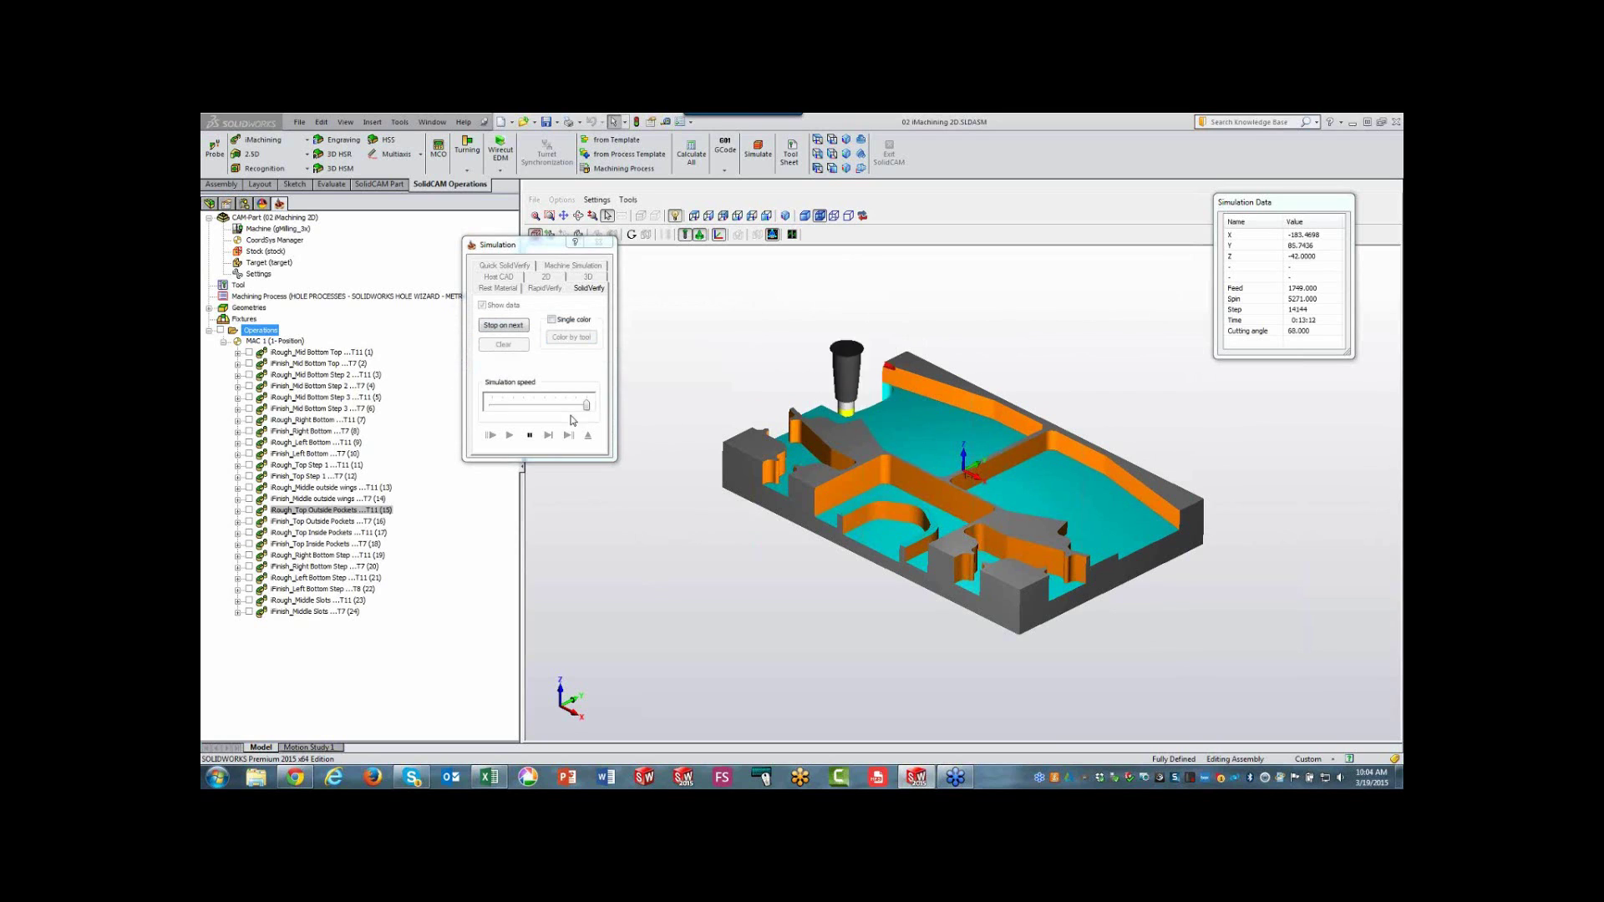
- Examine the clash between the tool holder and the stock wall in the top outside pocket from several angles
middle_click_drag(761, 362, 761, 362)
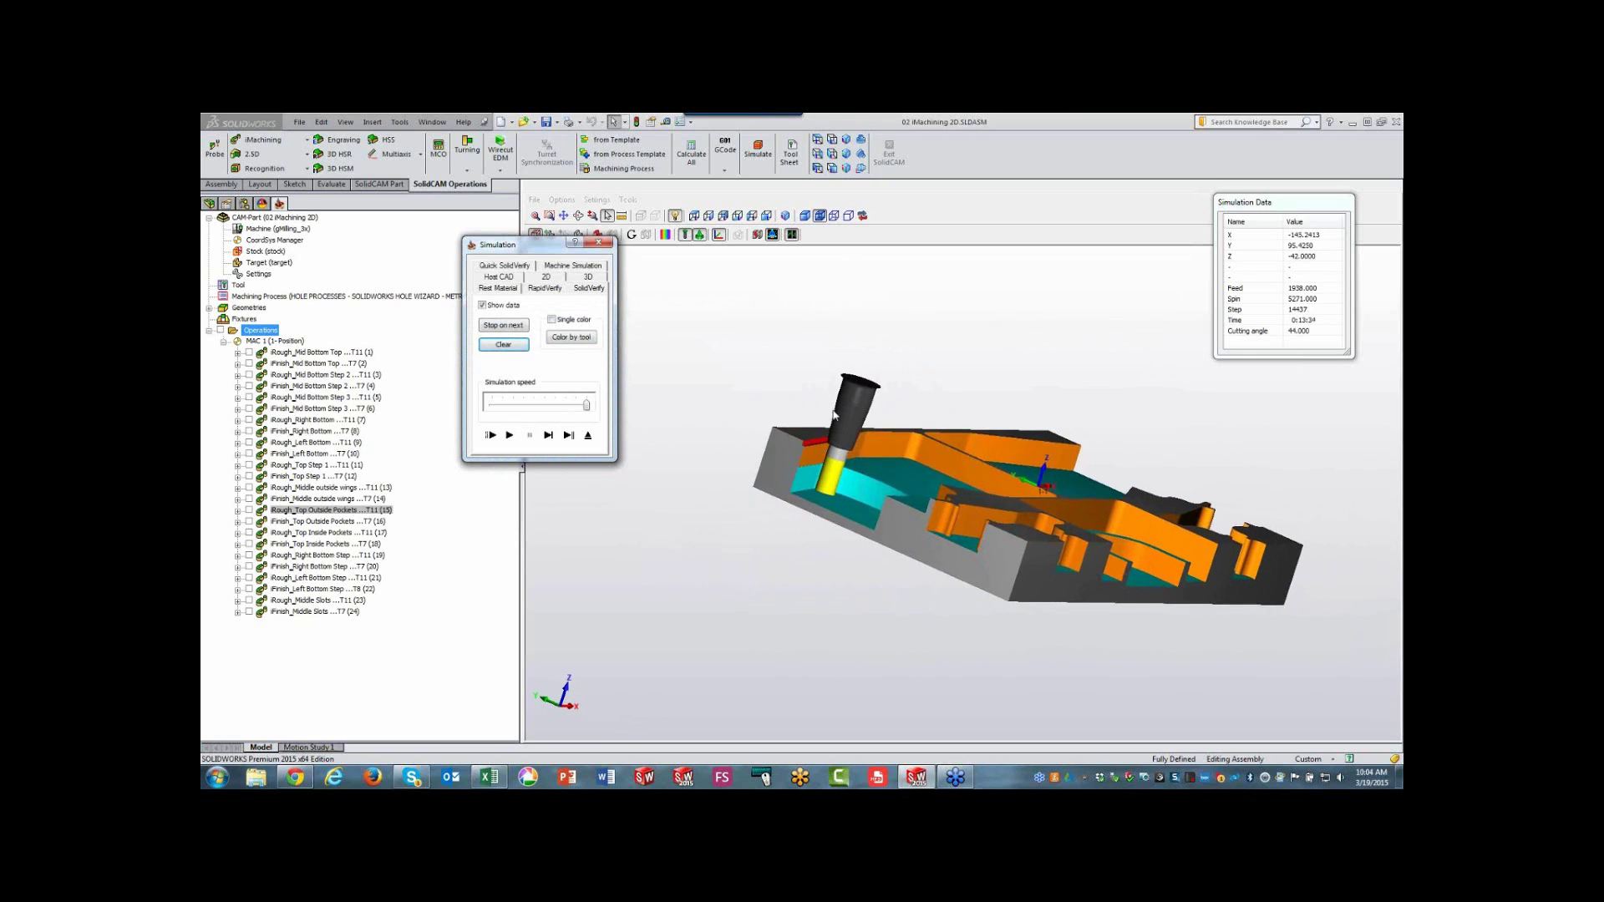
scroll(845, 418, "up", 5)
middle_click_drag(848, 412, 897, 378)
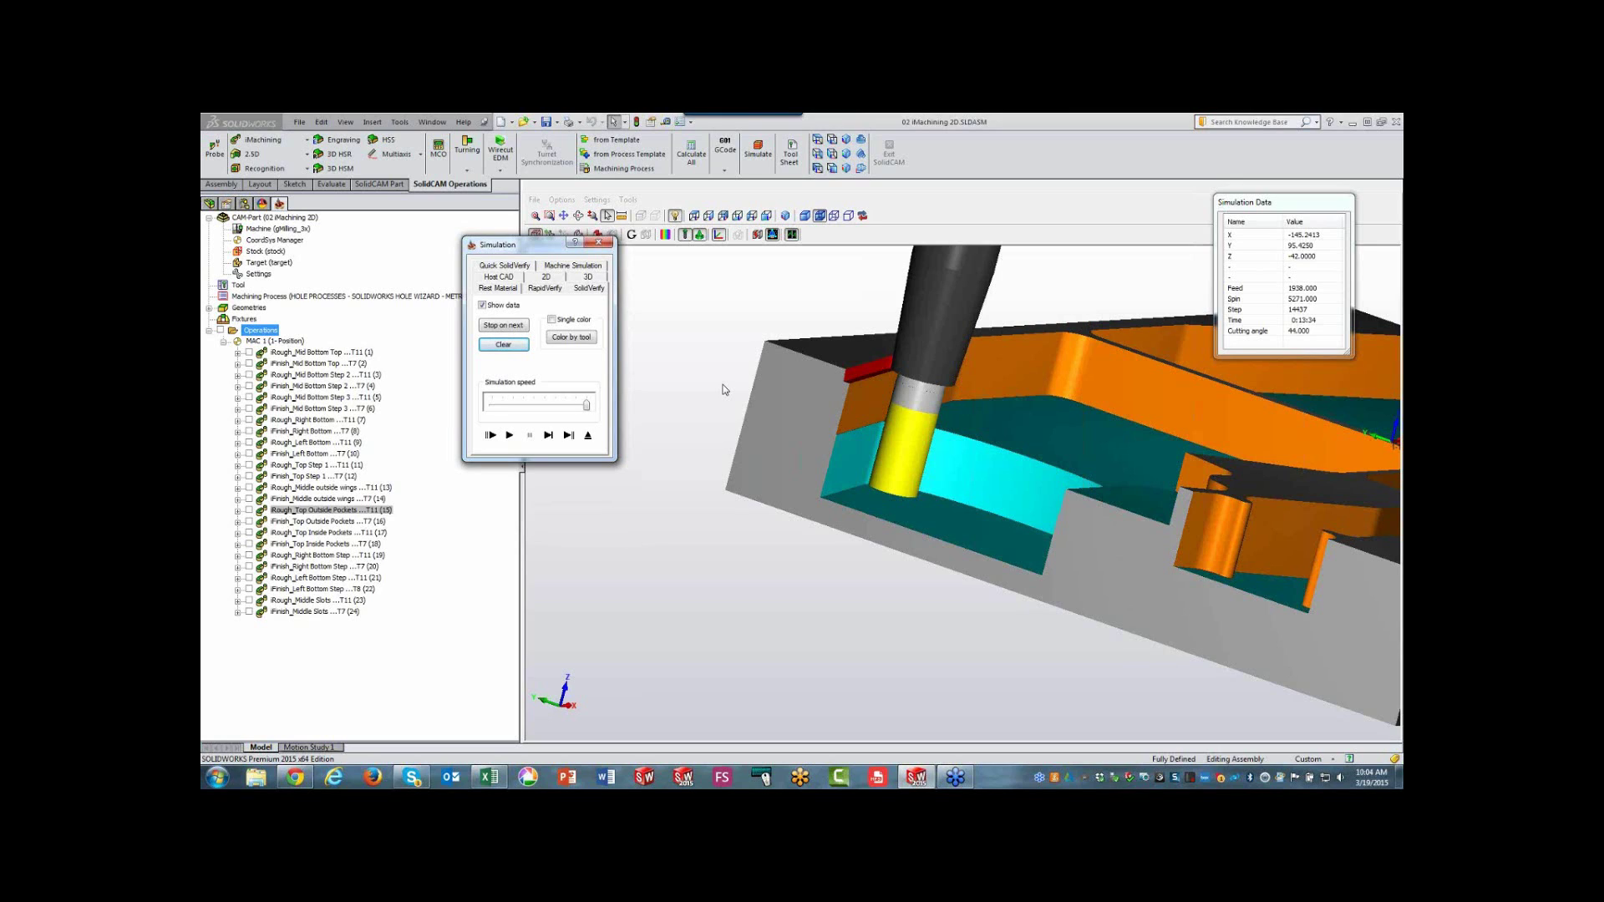
scroll(724, 390, "down", 5)
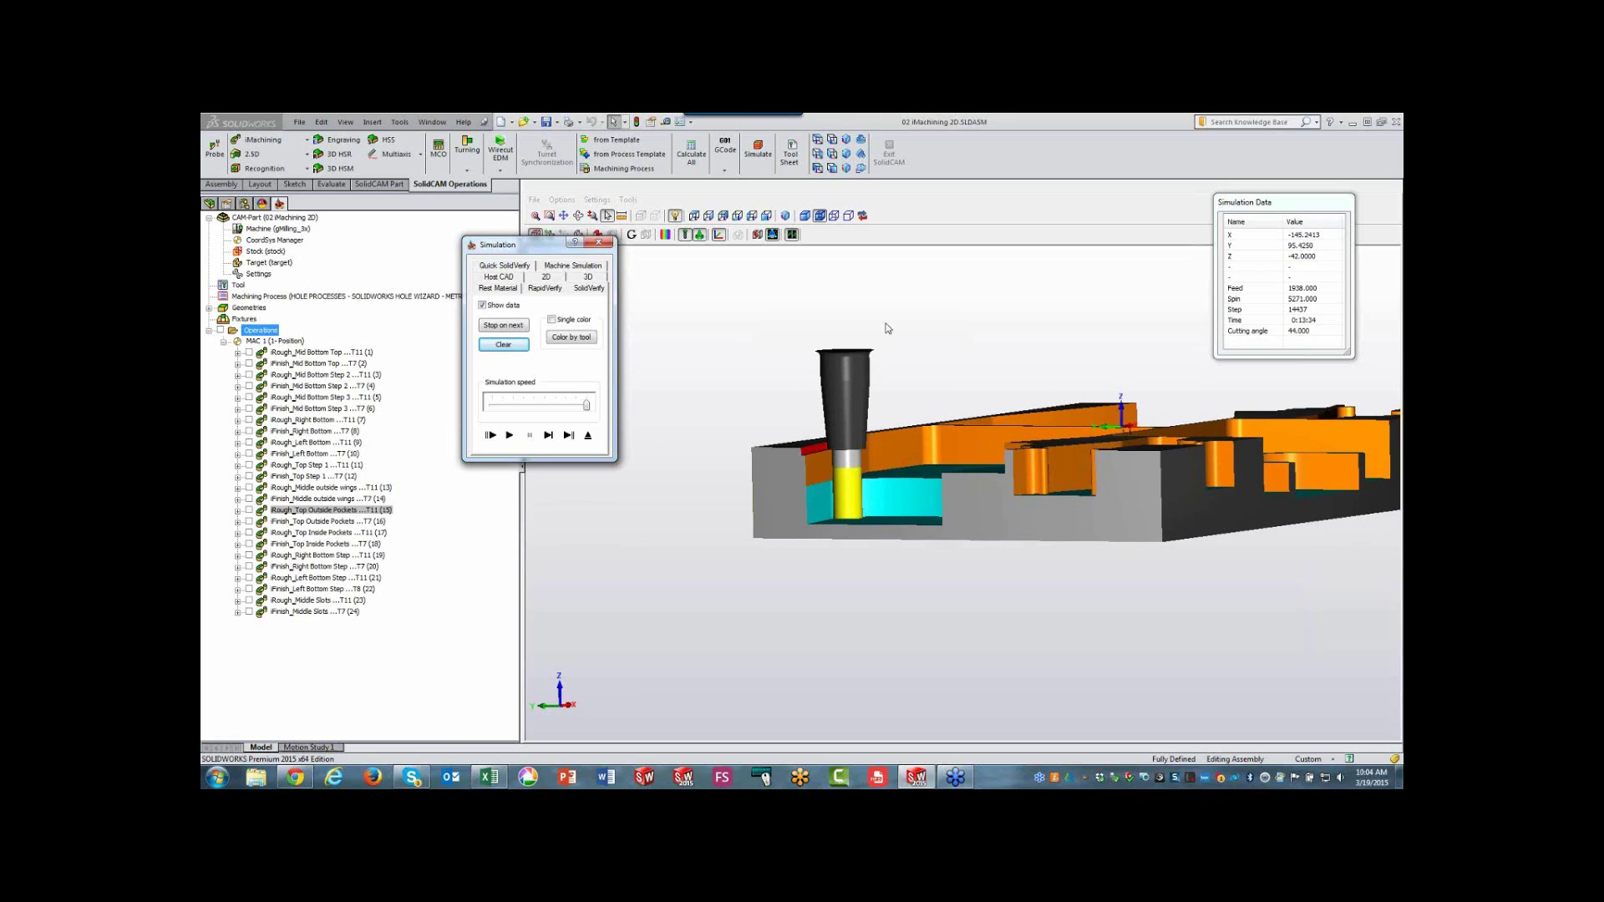
- Restore the isometric view, run the SolidVerify simulation through the remaining operations, and exit the simulation
left_click(769, 217)
left_click(510, 435)
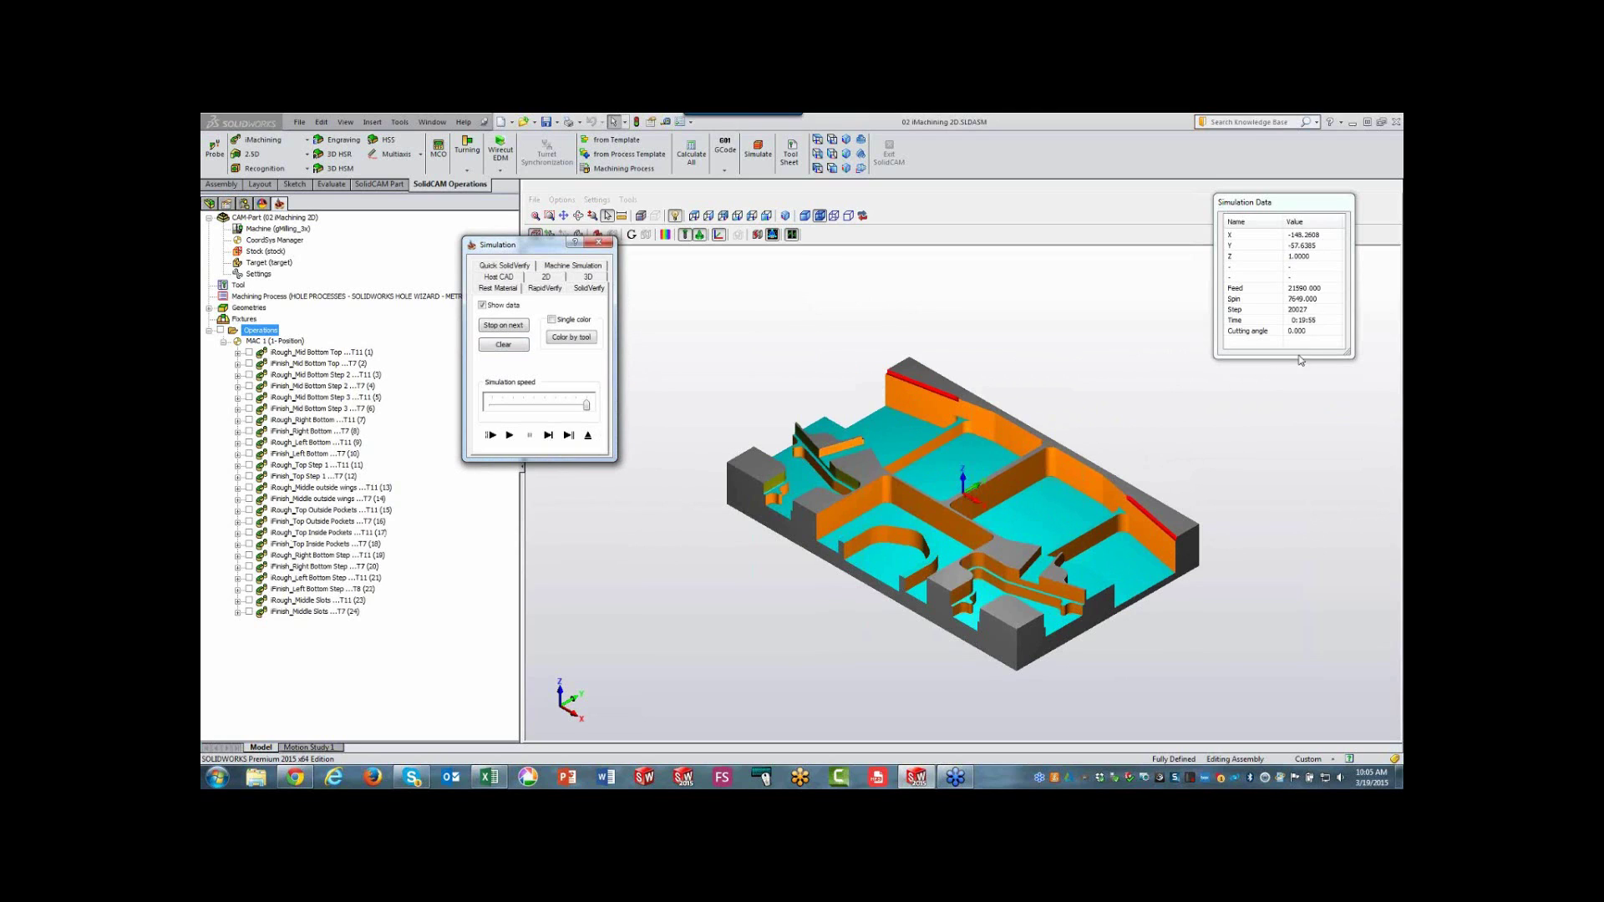
left_click(588, 436)
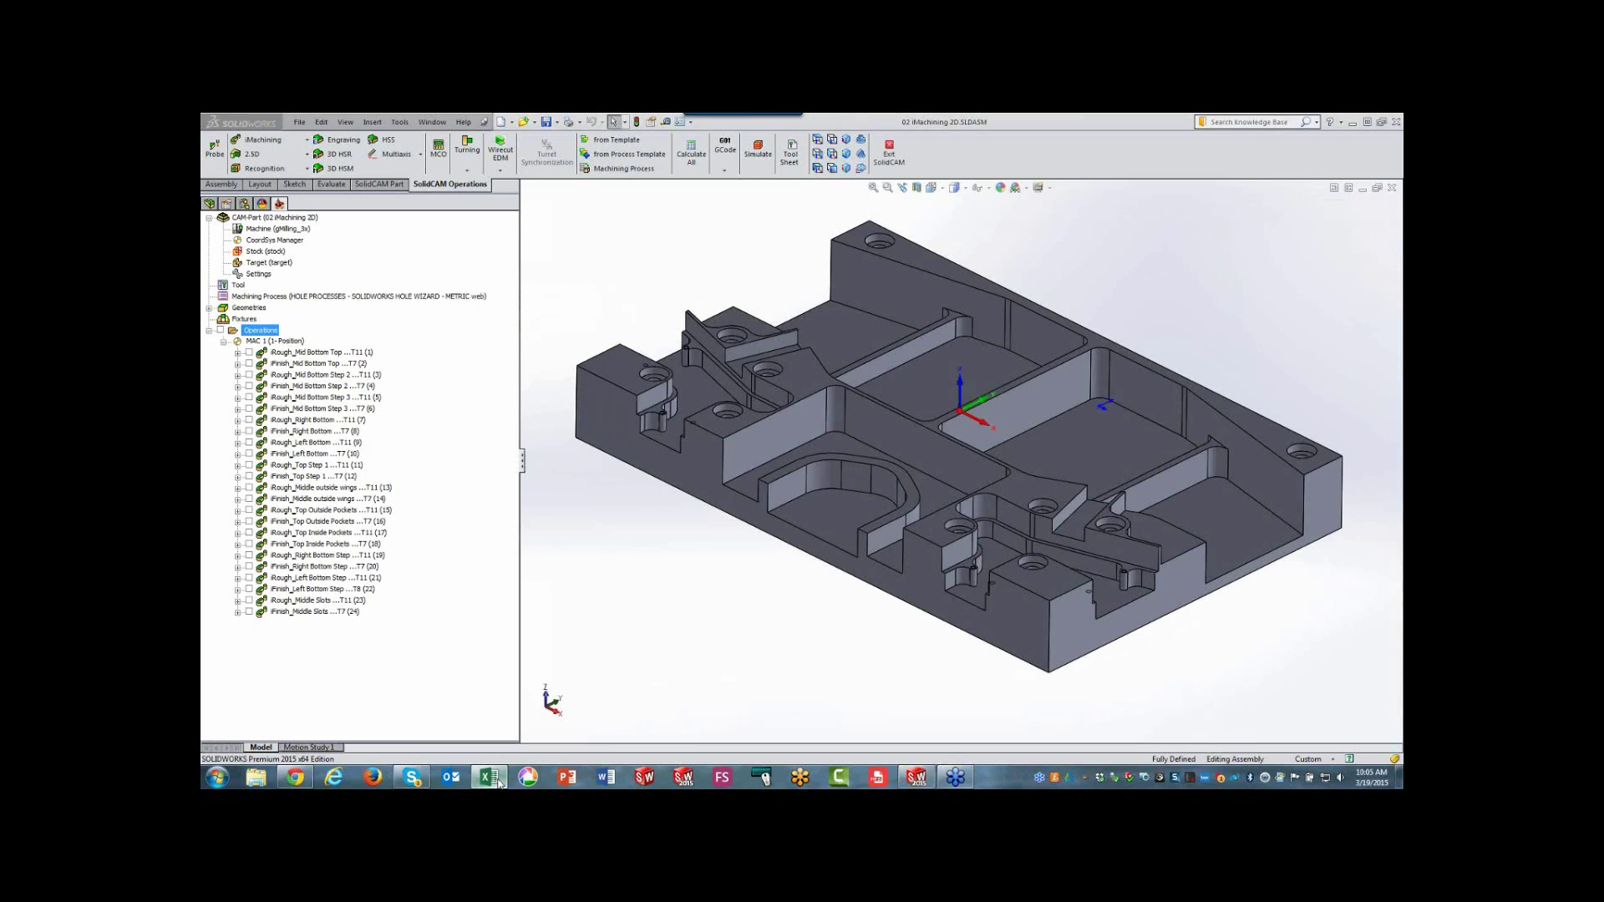
- Switch to the Excel comparison chart, review the iMachining 2D programming time, operation count and geometries, and return to SOLIDWORKS
left_click(489, 777)
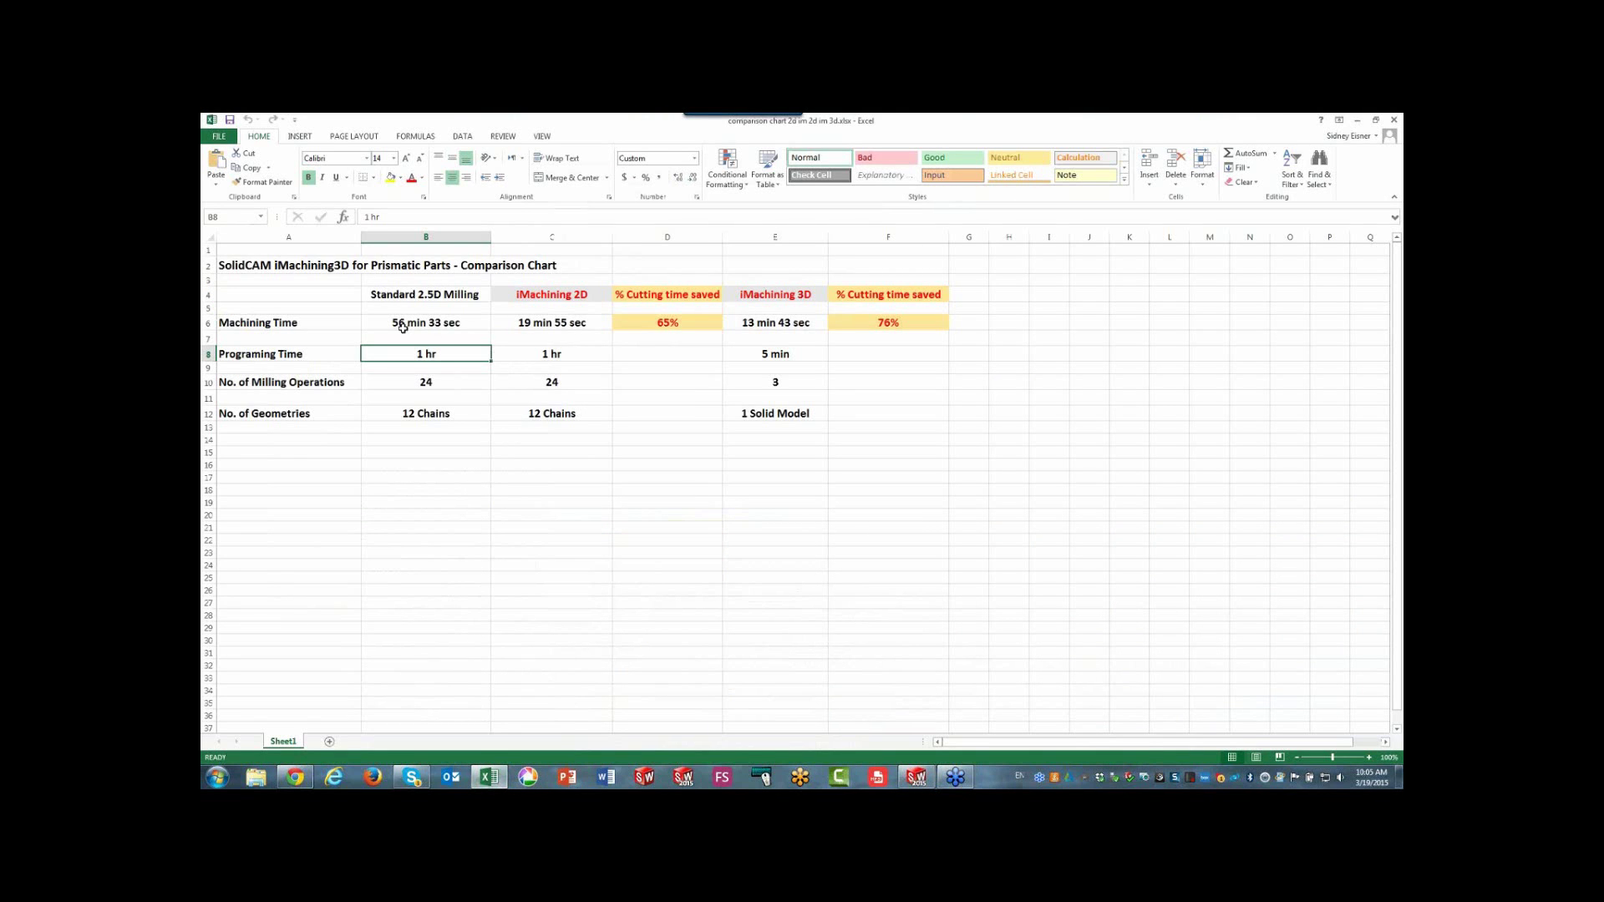
left_click(561, 366)
left_click(574, 356)
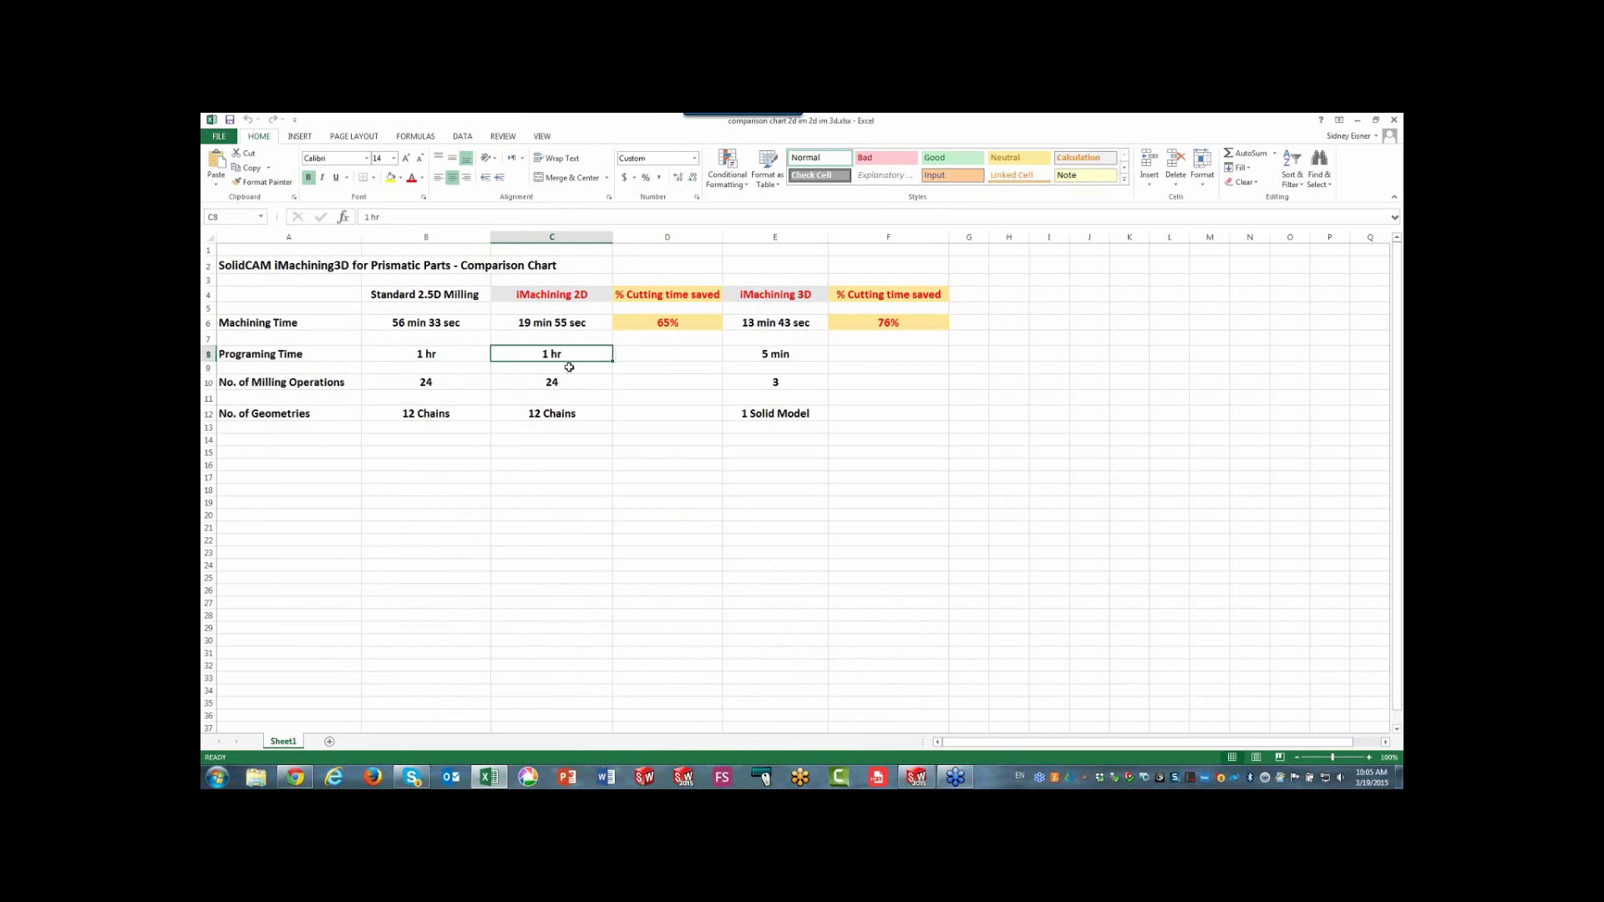
left_click(565, 384)
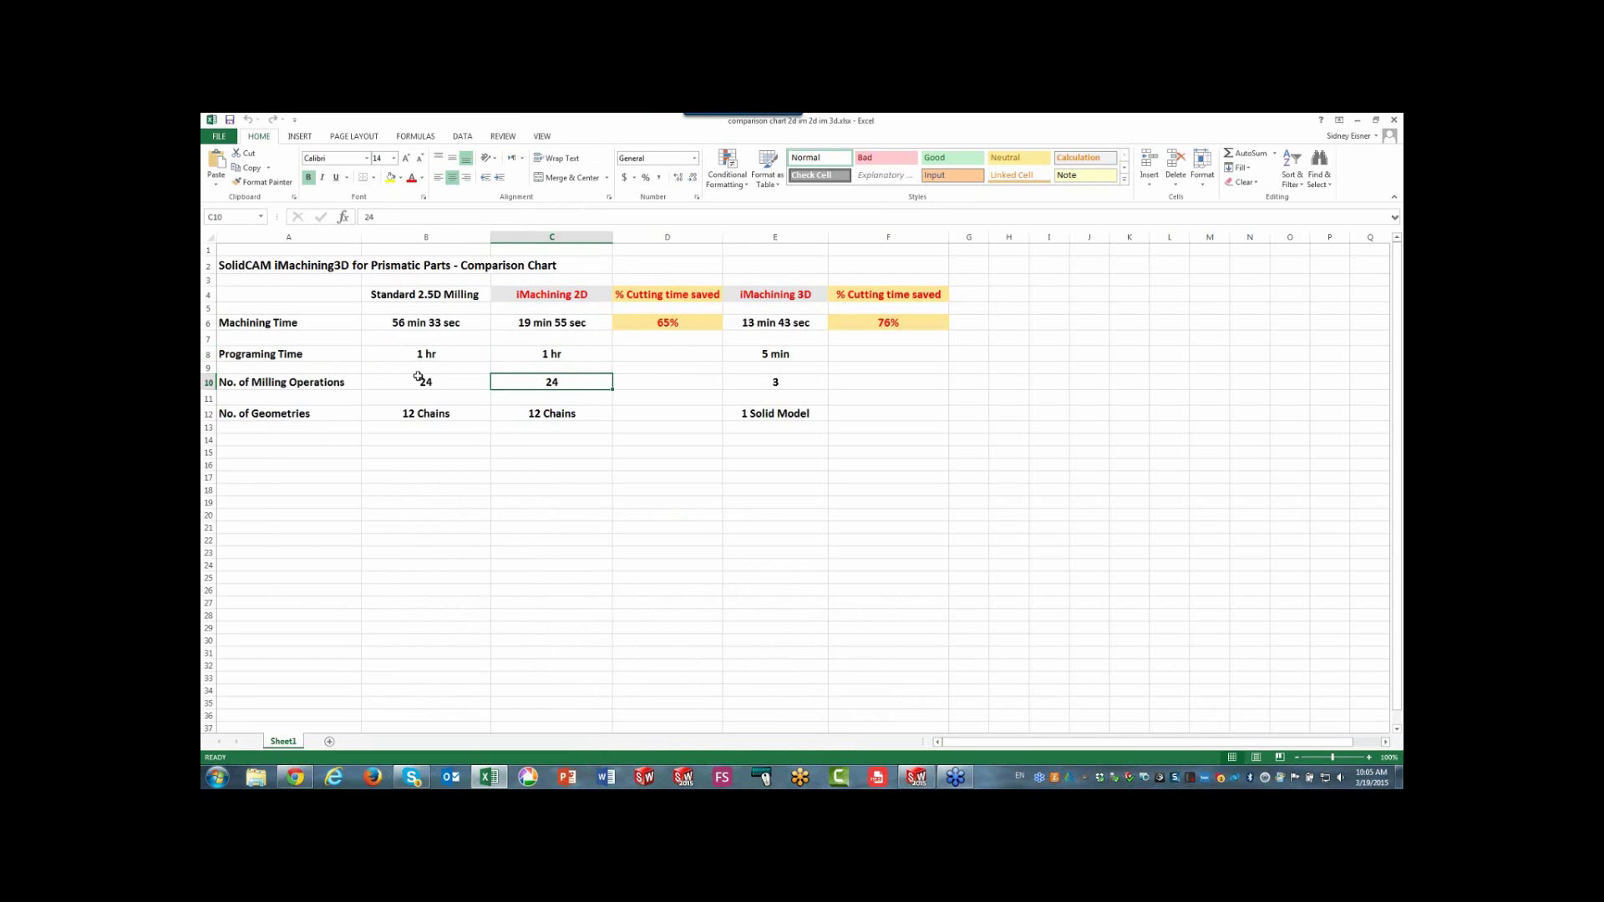
left_click(560, 415)
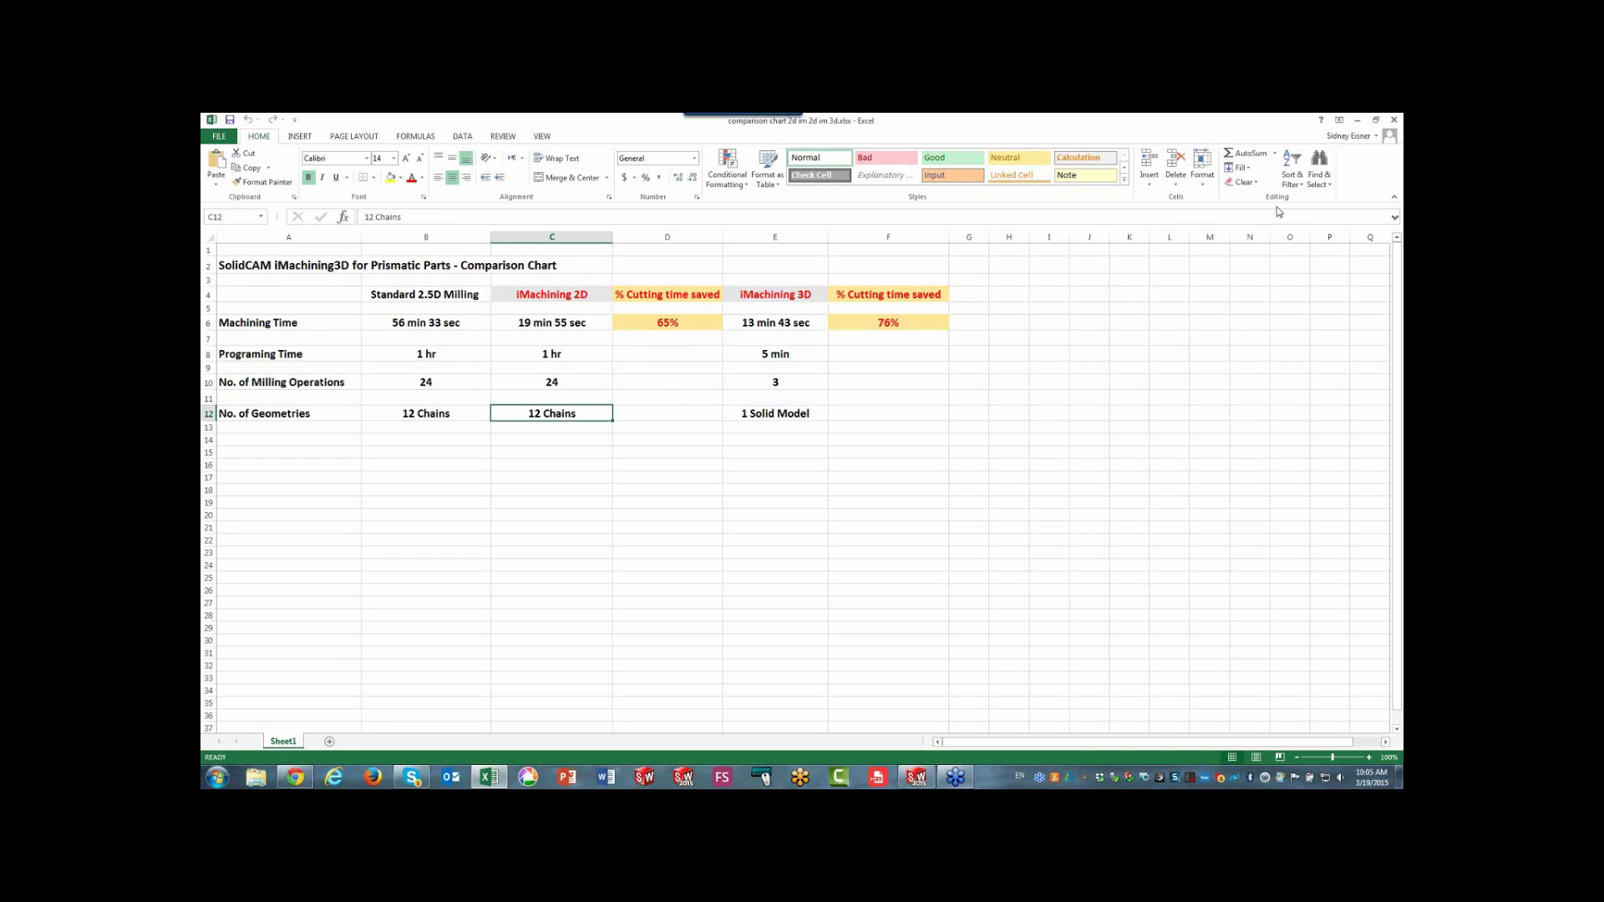
left_click(1358, 120)
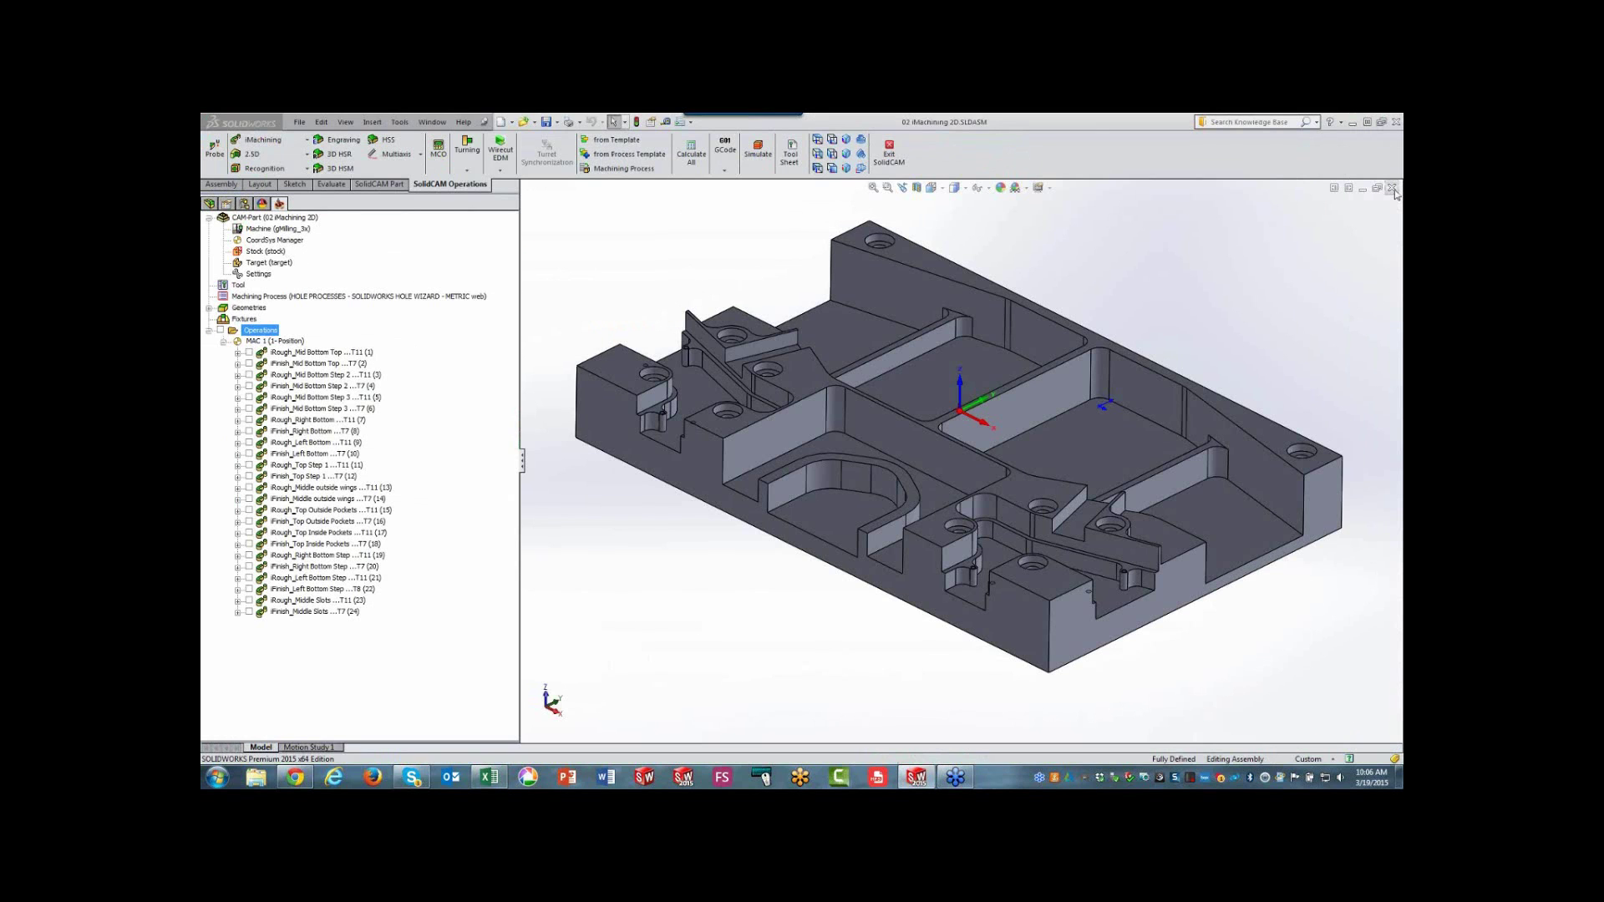
- Close the iMachining 2D CAM-Part and open the CAM-Part 03 iMachining 3D
left_click(1393, 189)
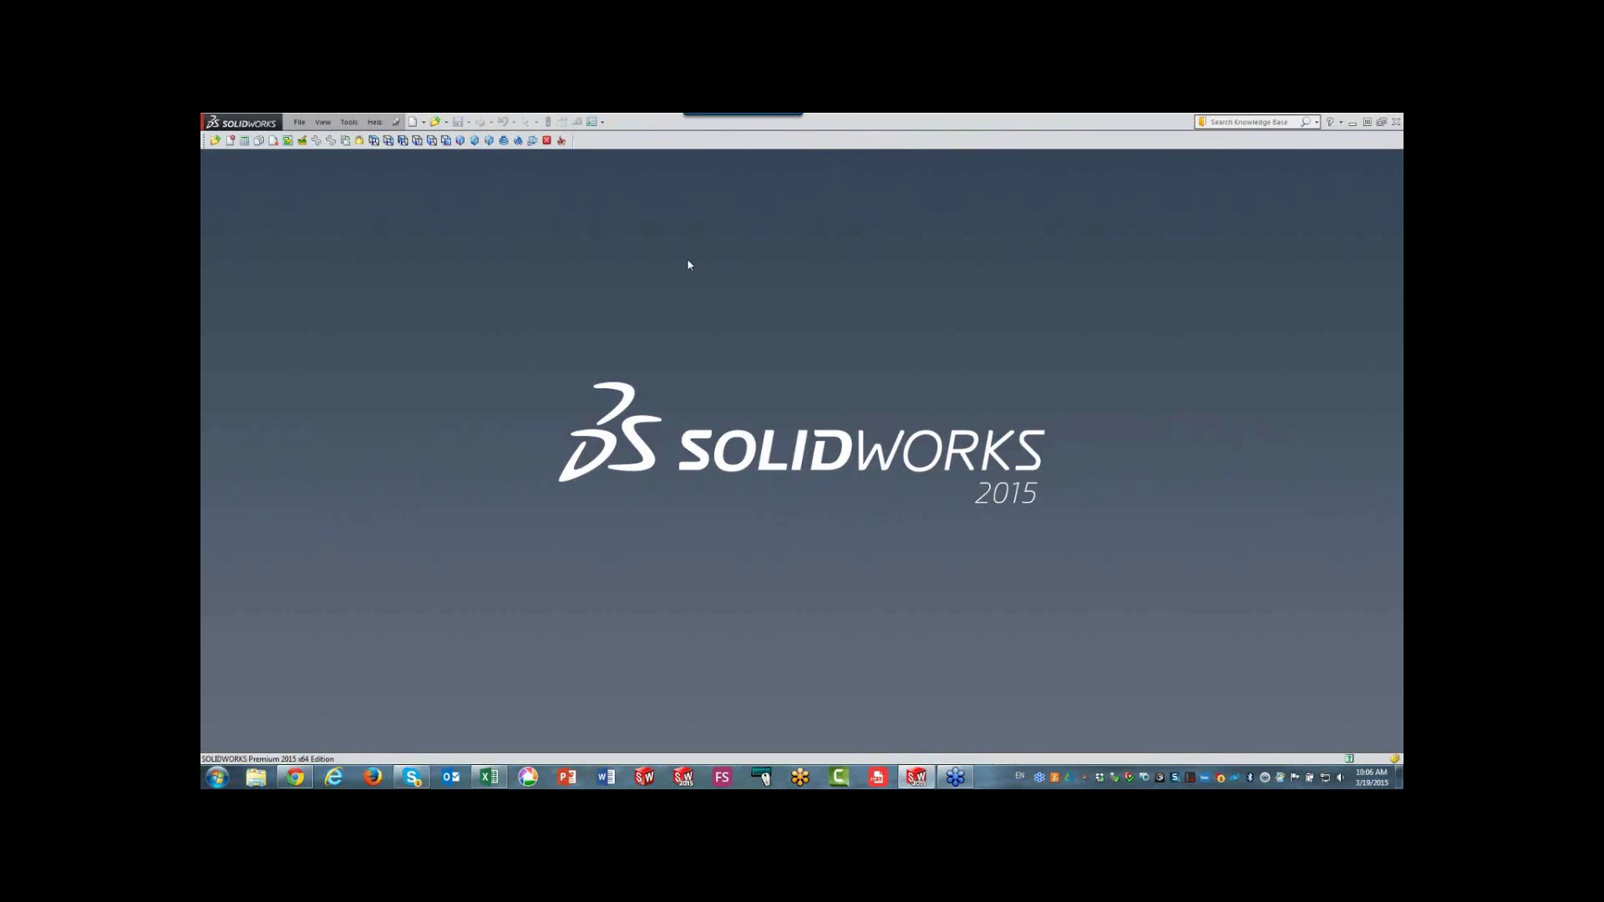
left_click(215, 140)
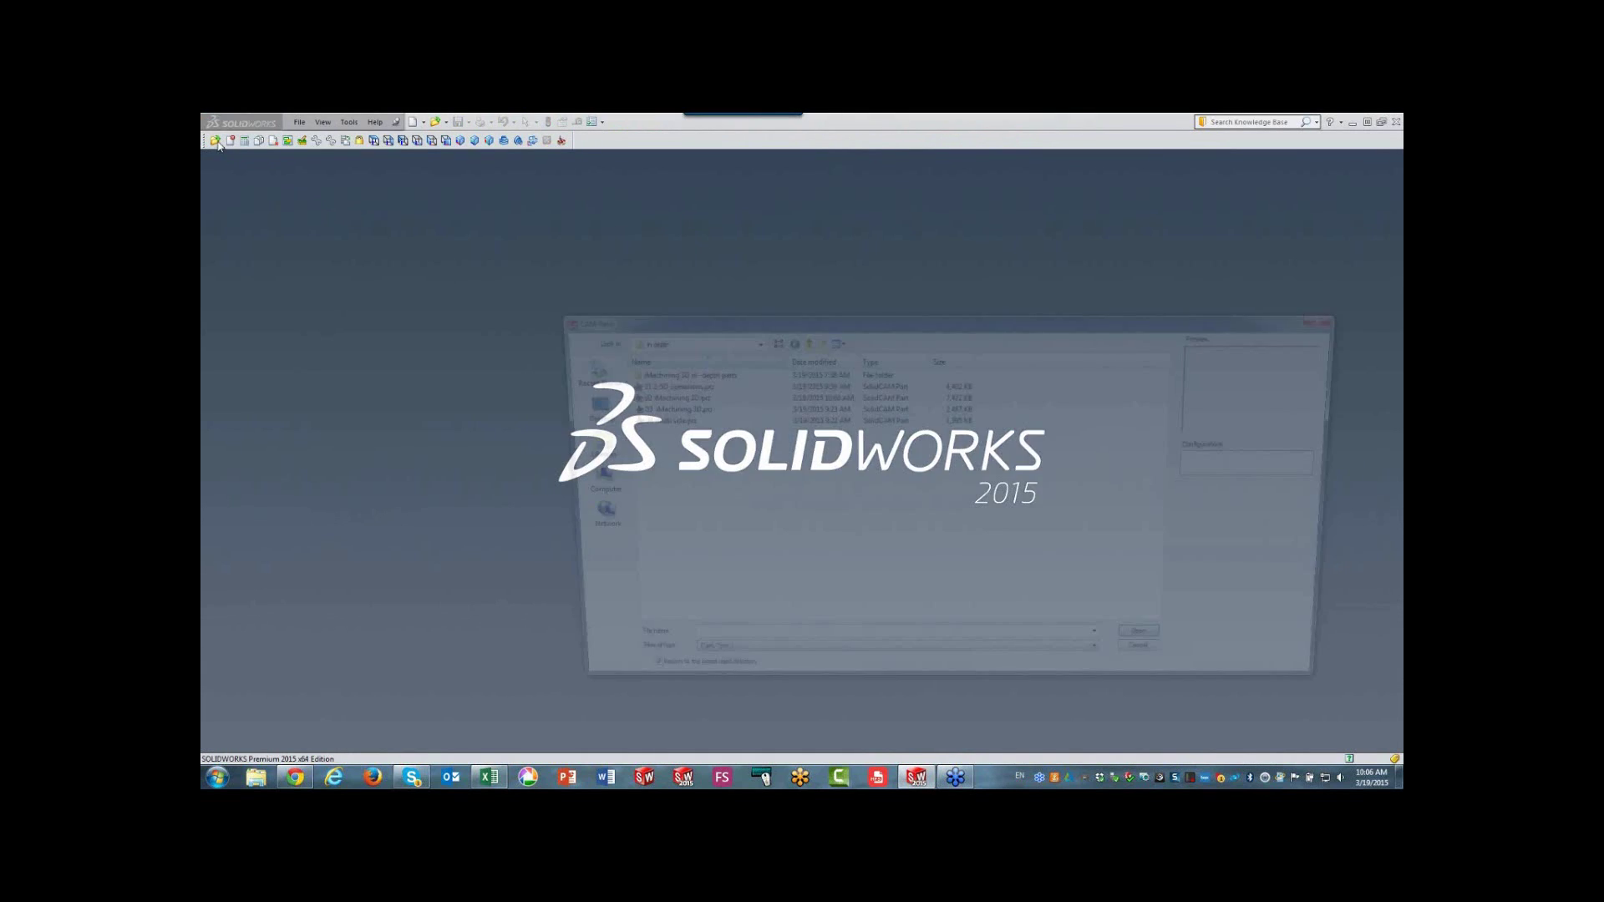
left_click(657, 409)
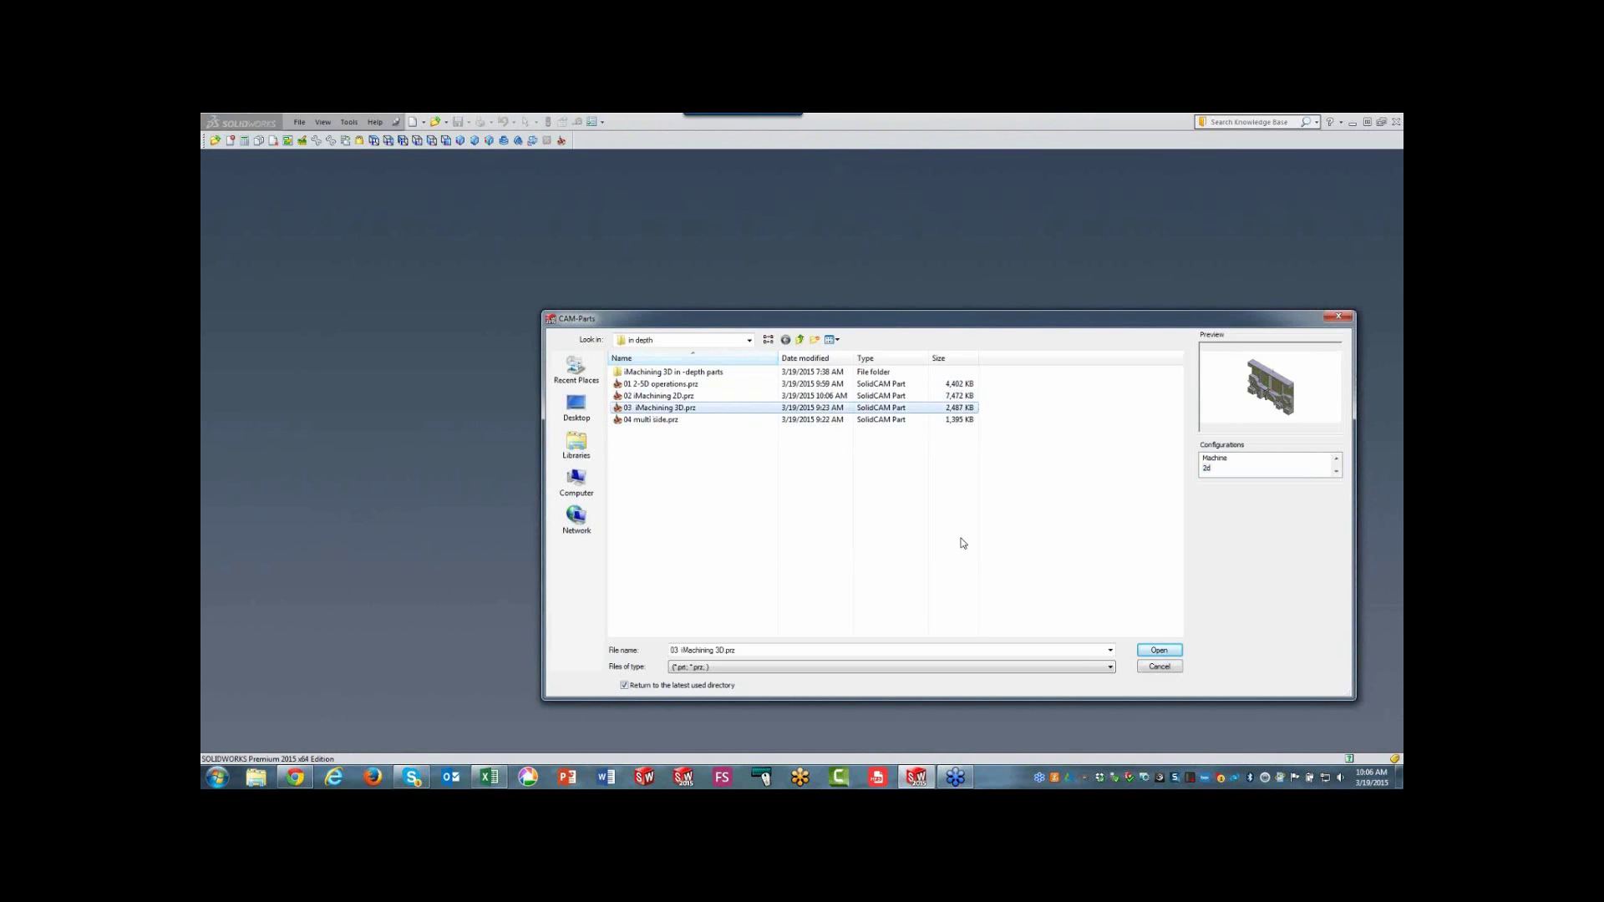
left_click(1169, 656)
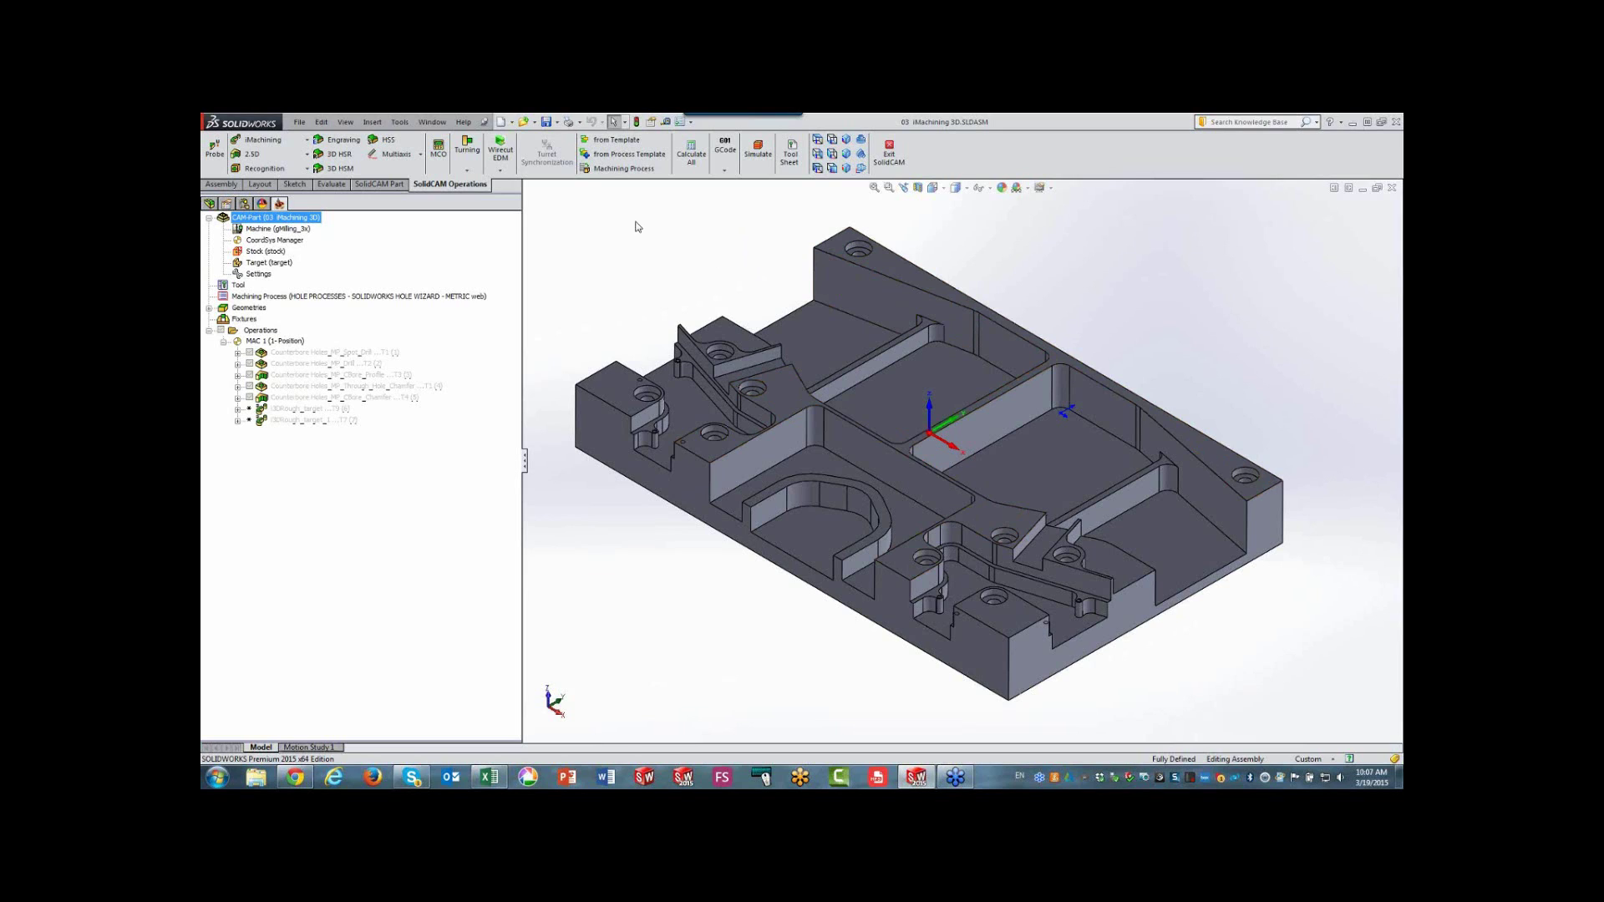
- Choose the Counterbore Holes machining process and recognize its drill geometry from the corner counterbore, using Wizard selection with pattern
left_click(634, 169)
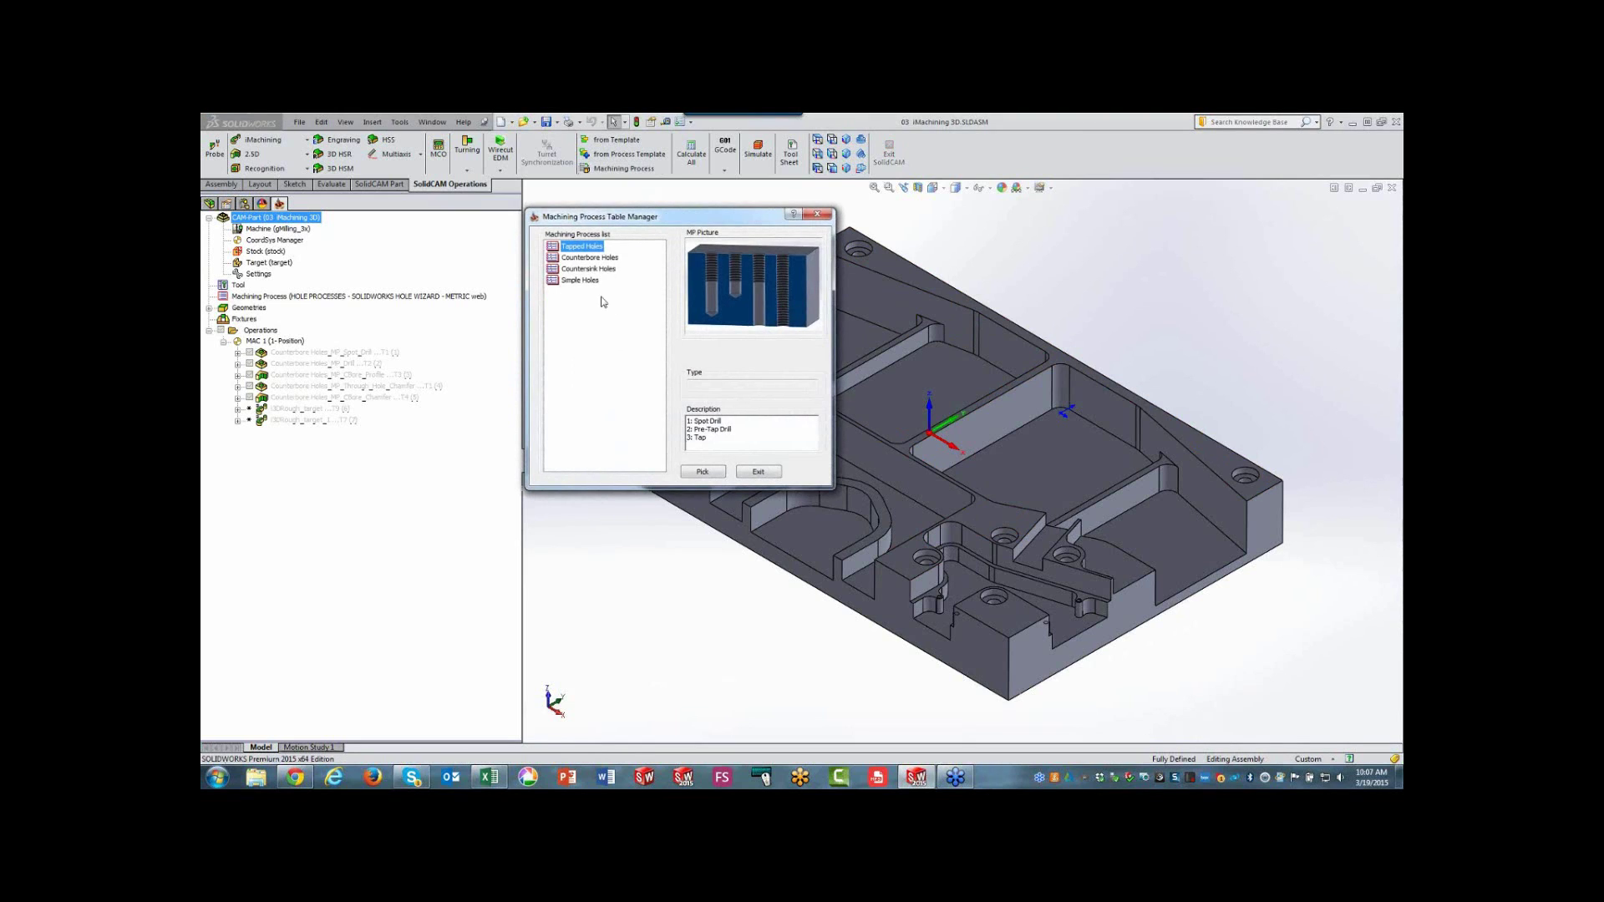
left_click(590, 258)
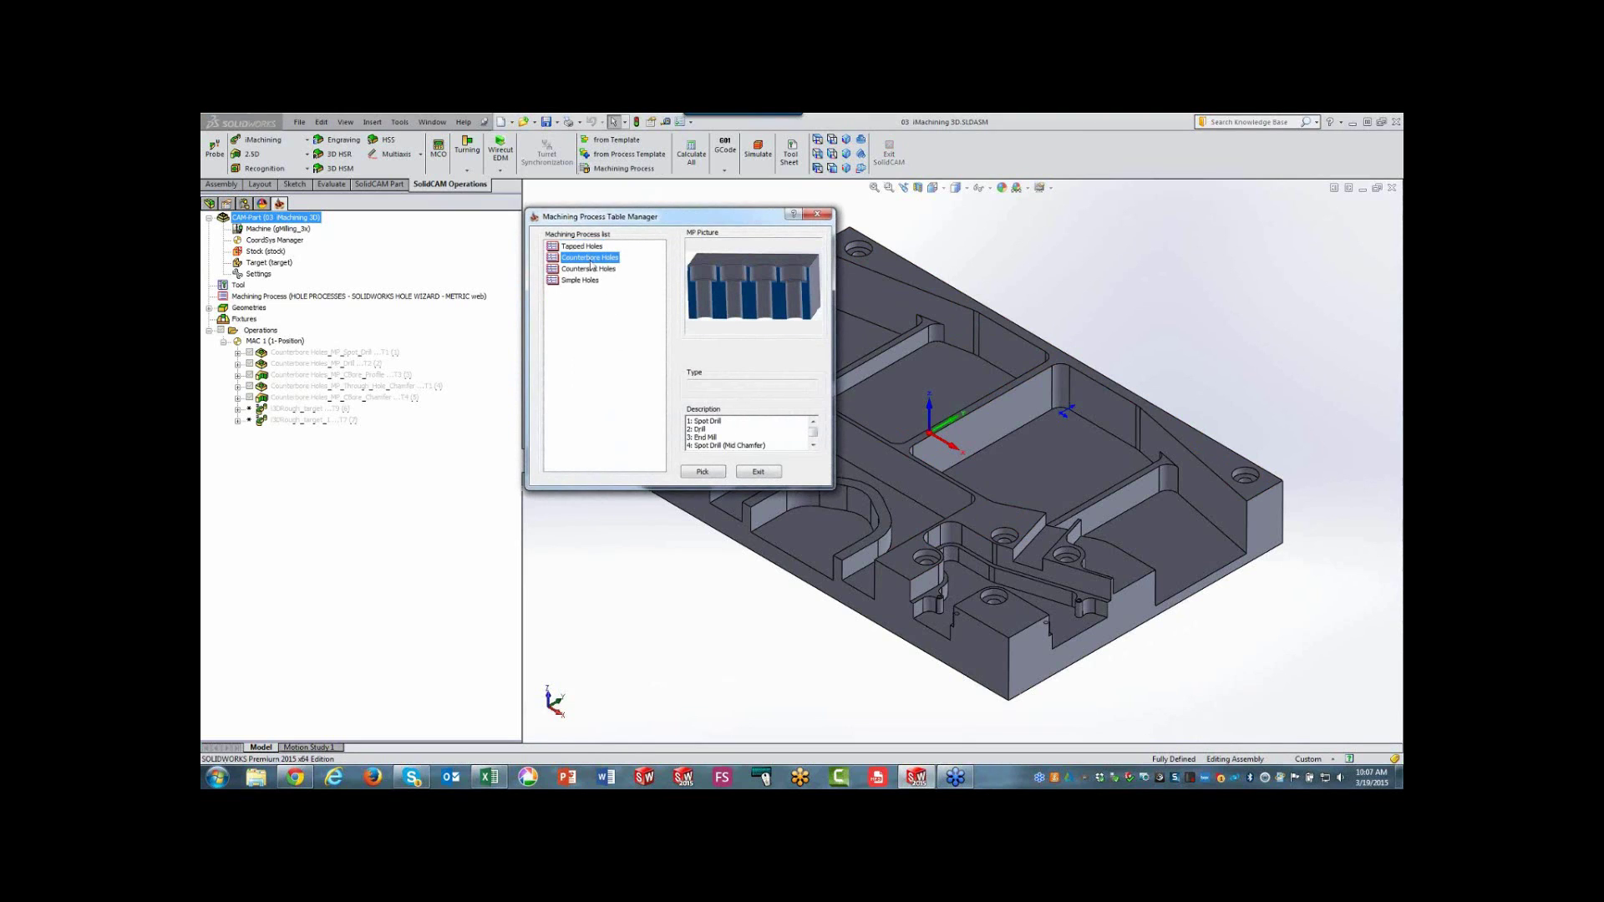
left_click(701, 472)
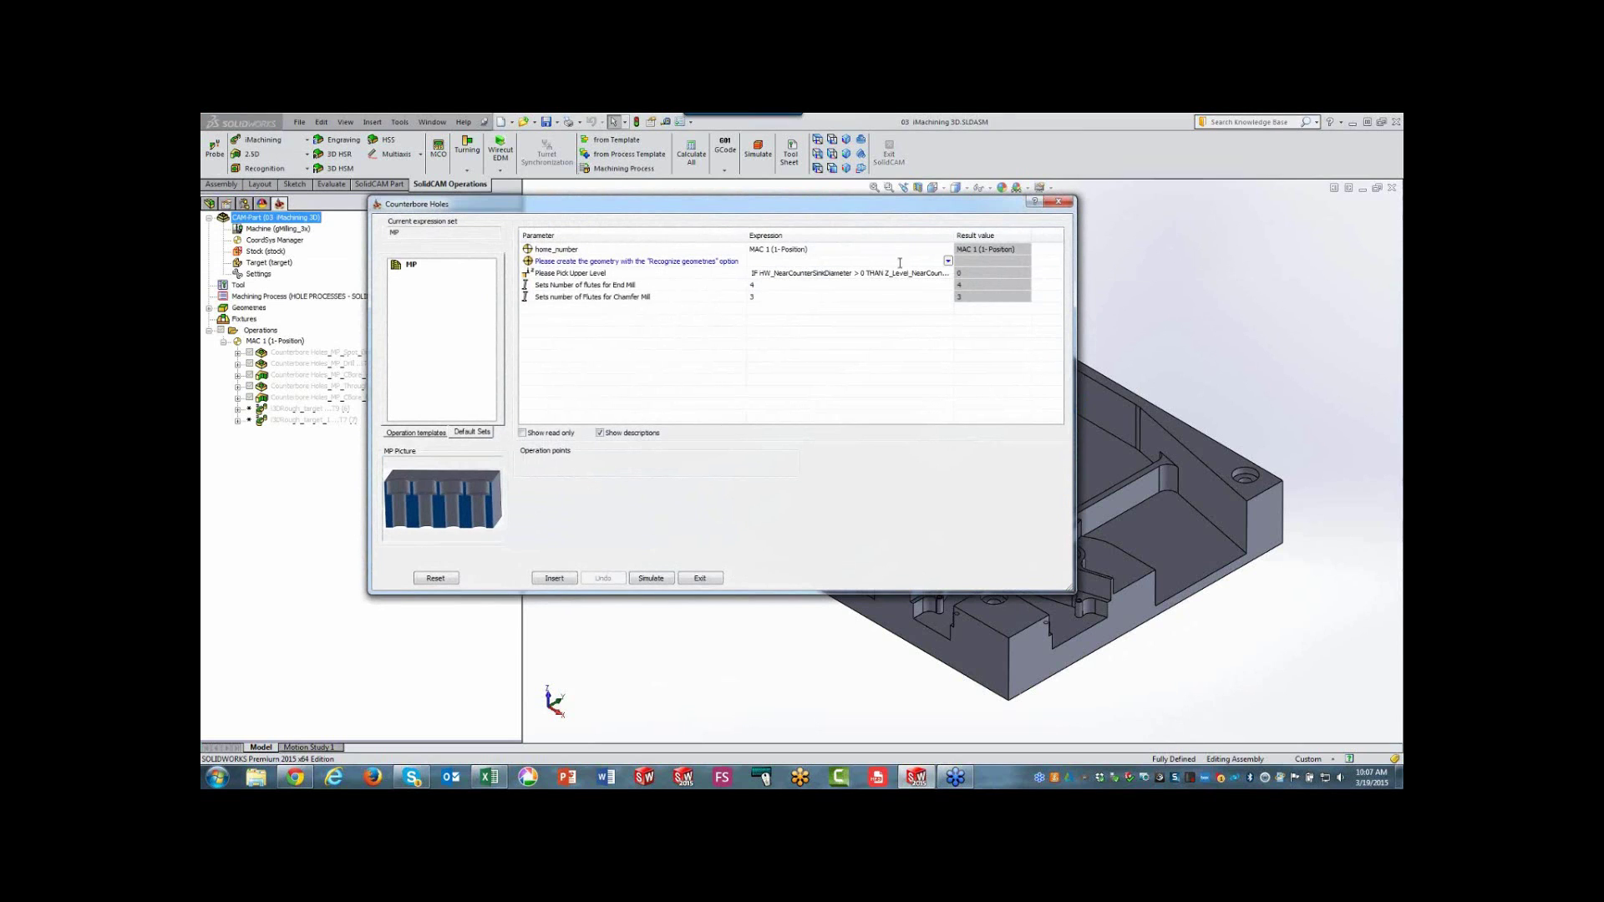
left_click(948, 262)
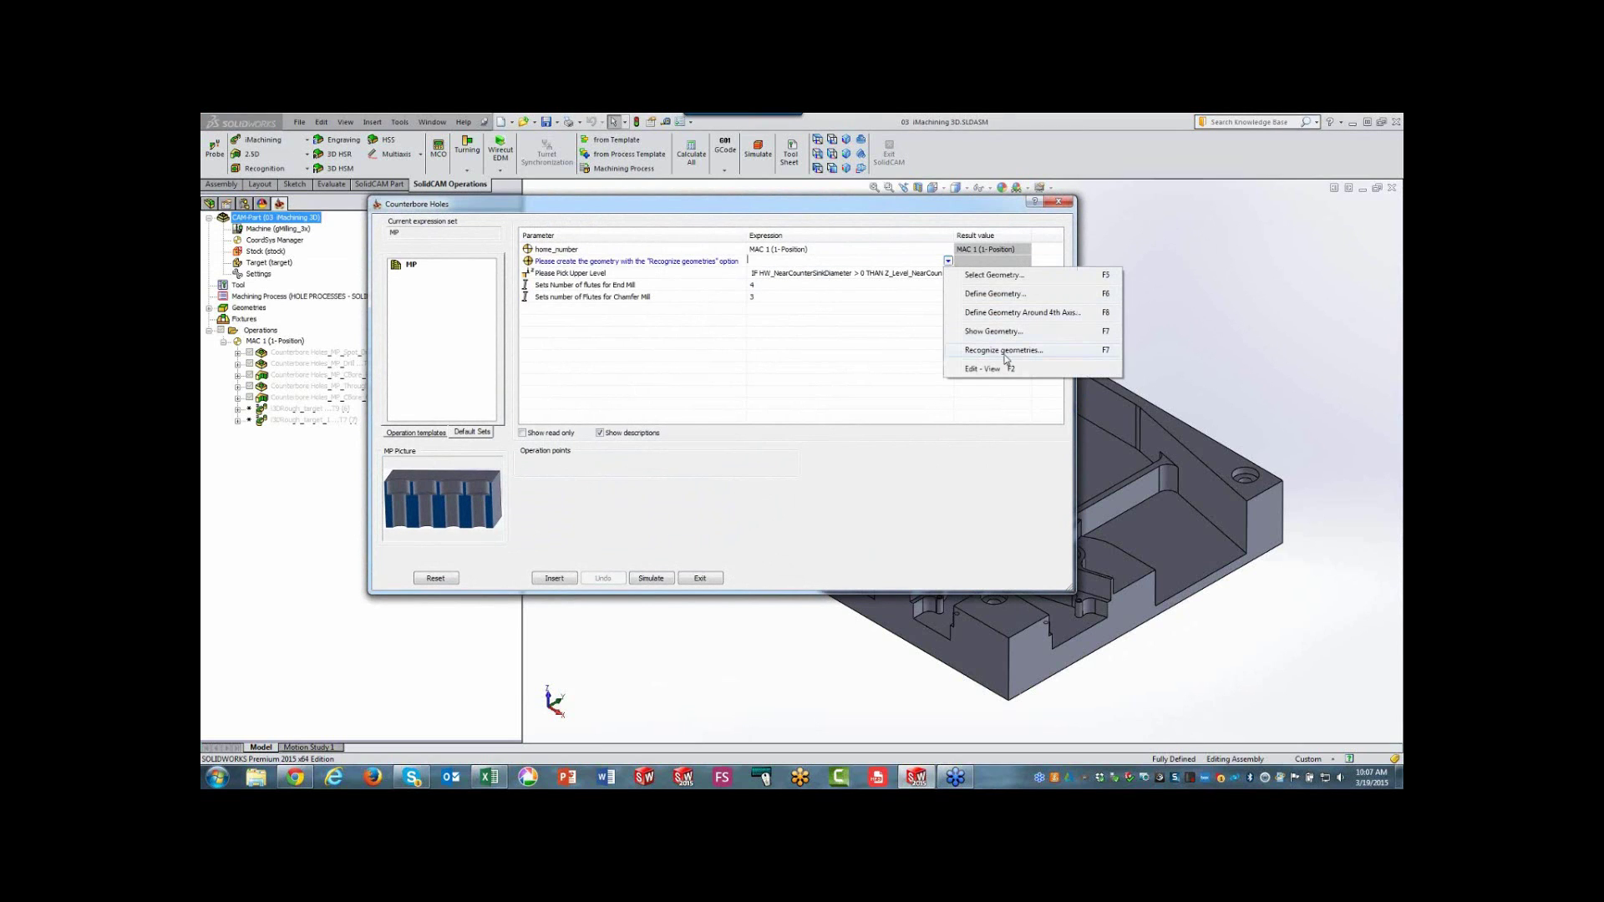
left_click(1003, 351)
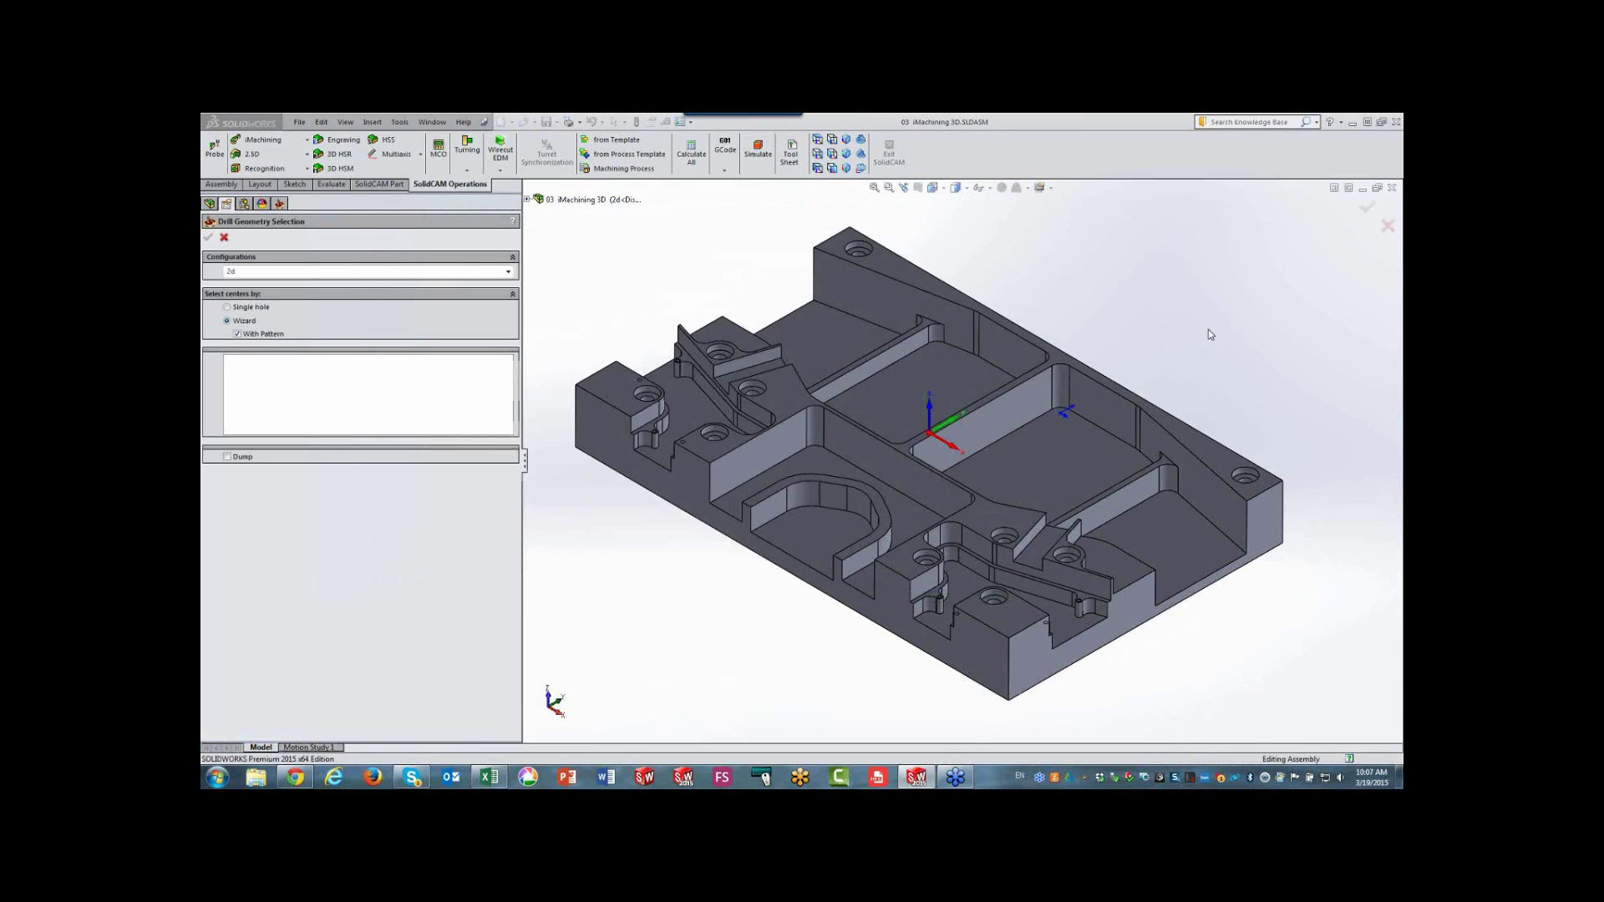
scroll(1294, 428, "down", 2)
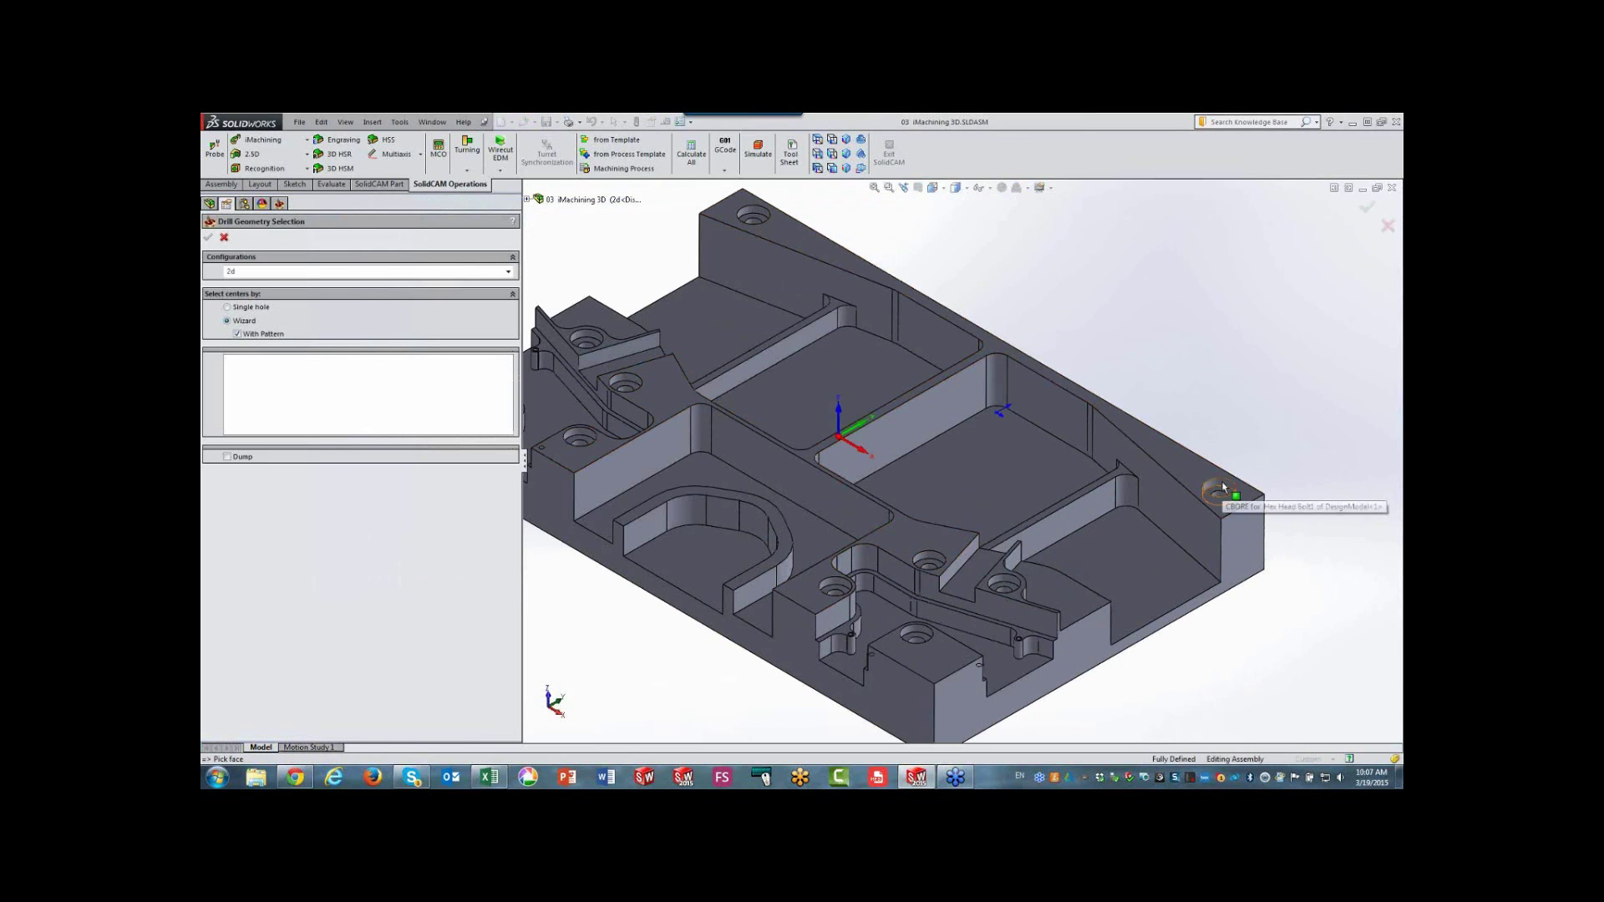
left_click(1228, 494)
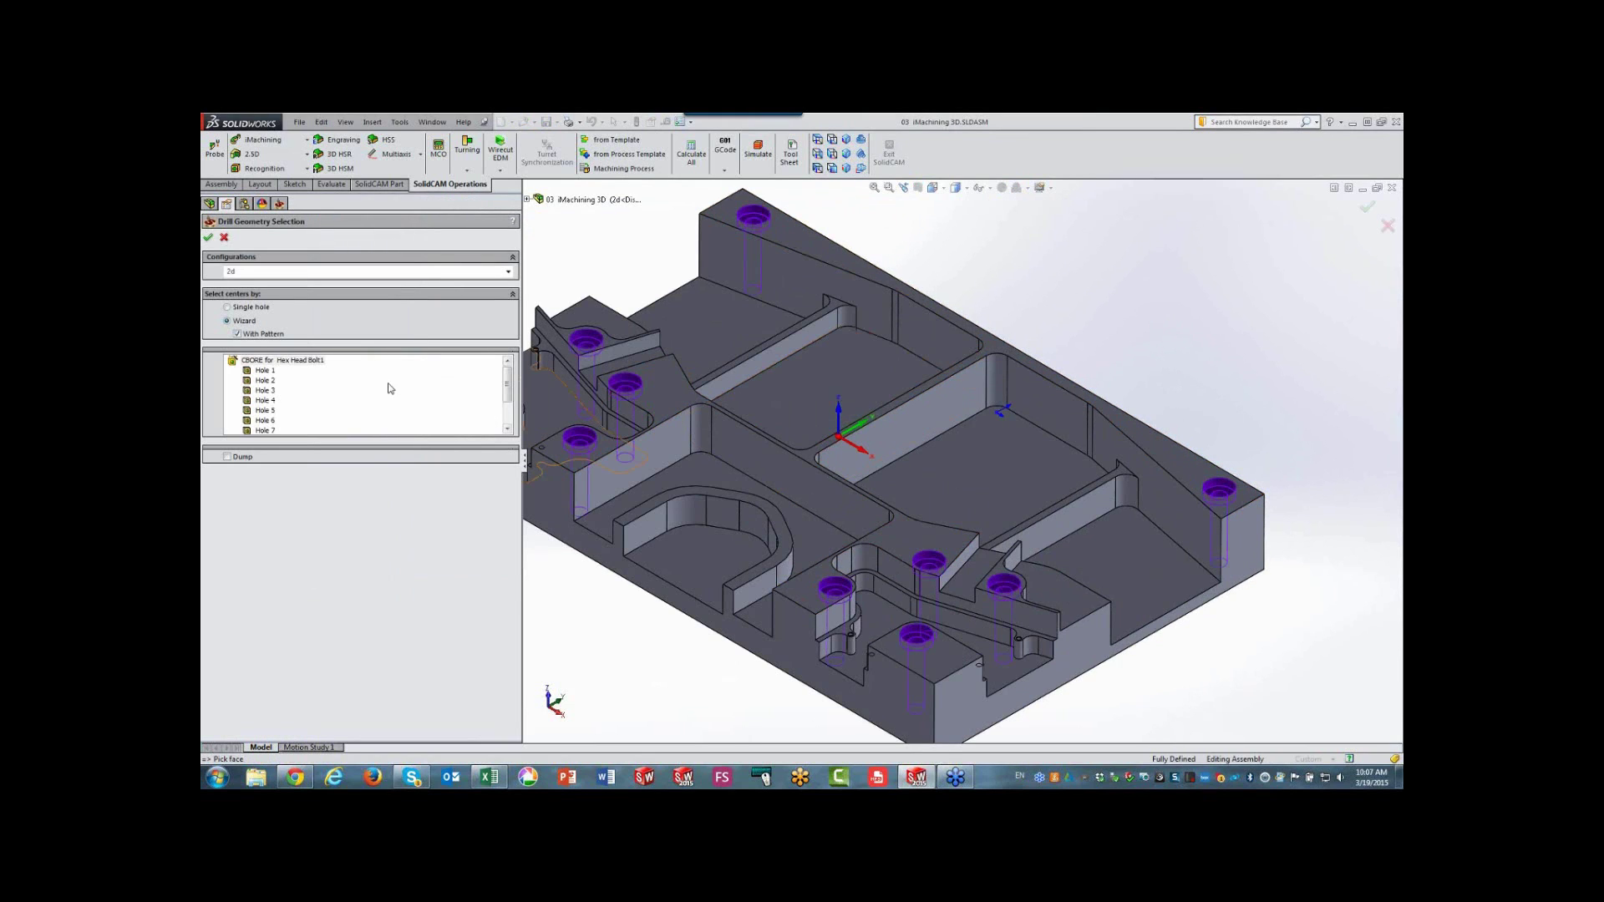
left_click(208, 238)
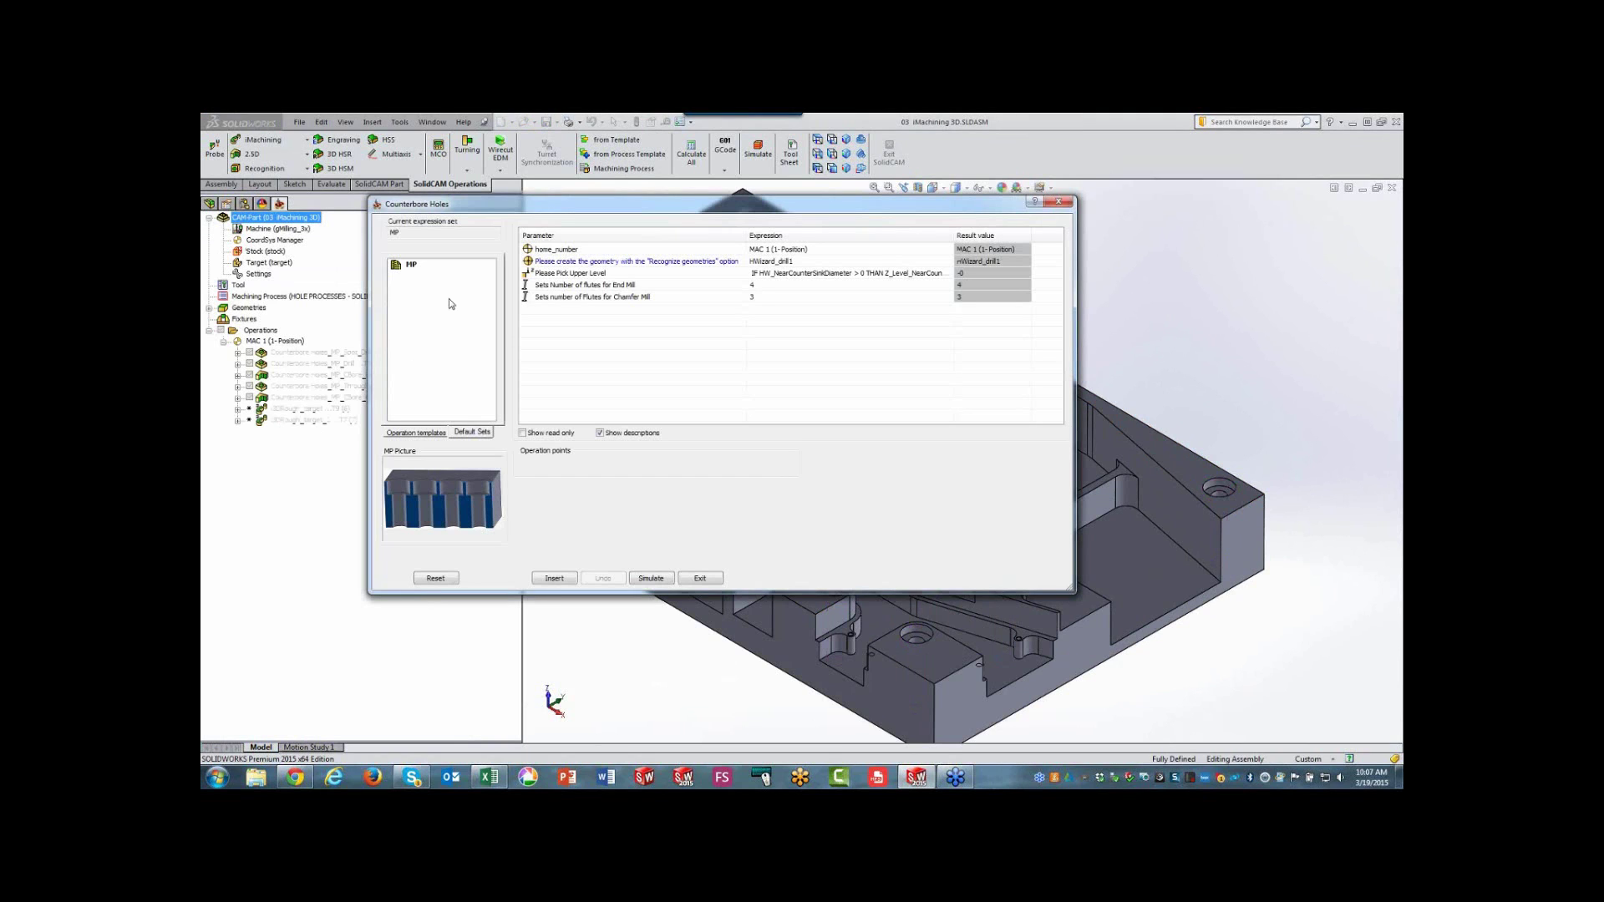
- Insert the Counterbore Holes process operations into the CAM-Part and exit the Machining Process Table Manager
left_click(552, 579)
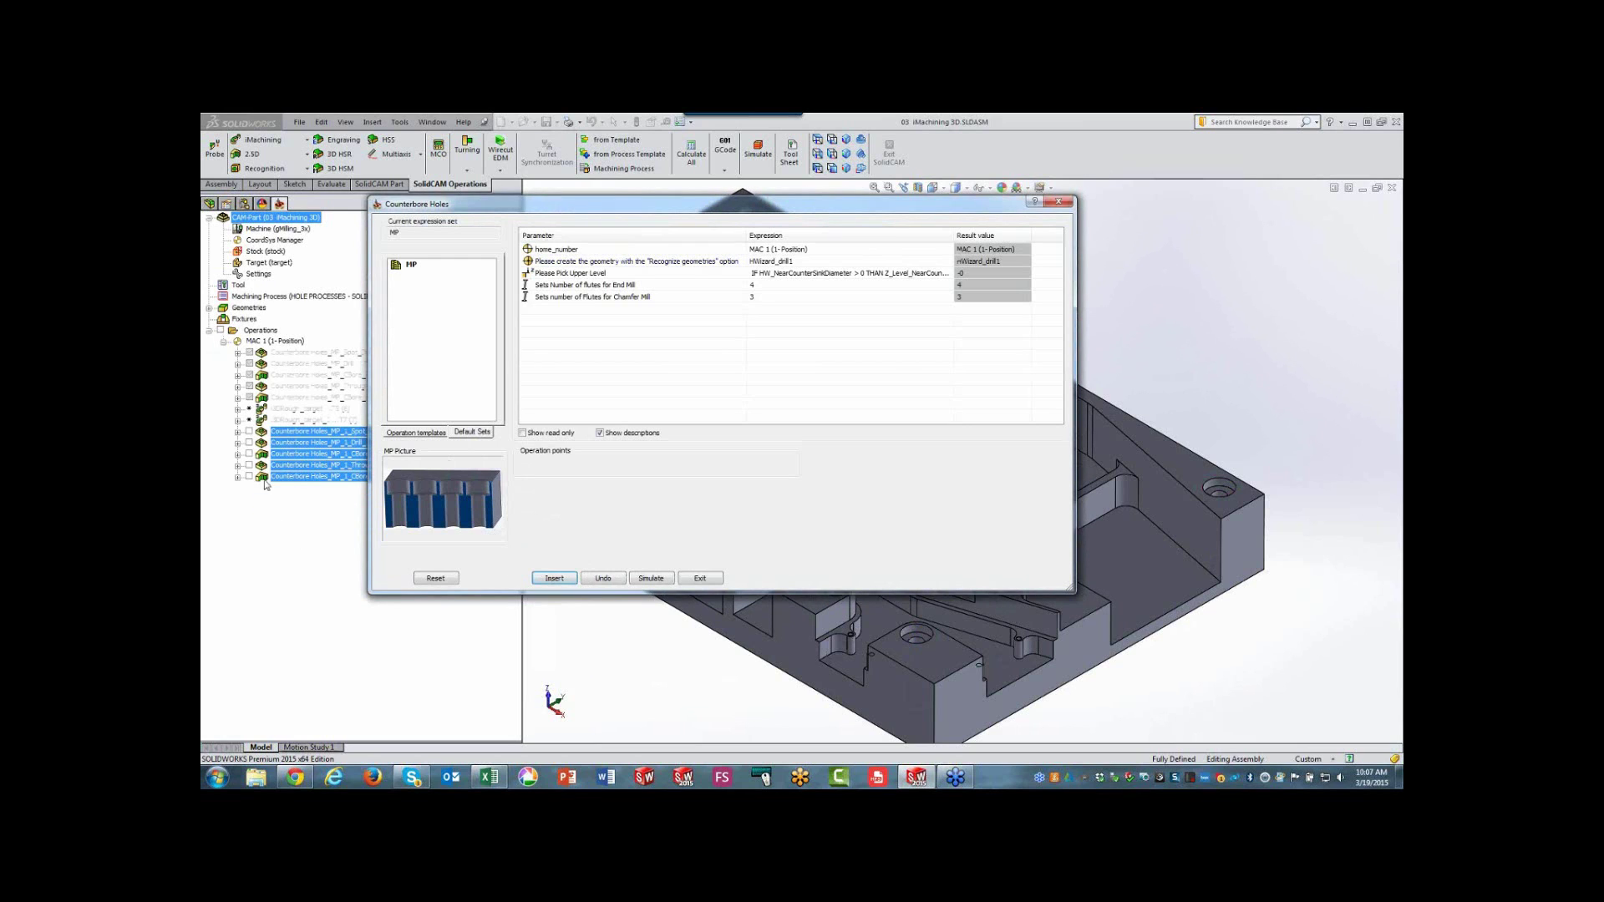
left_click(716, 582)
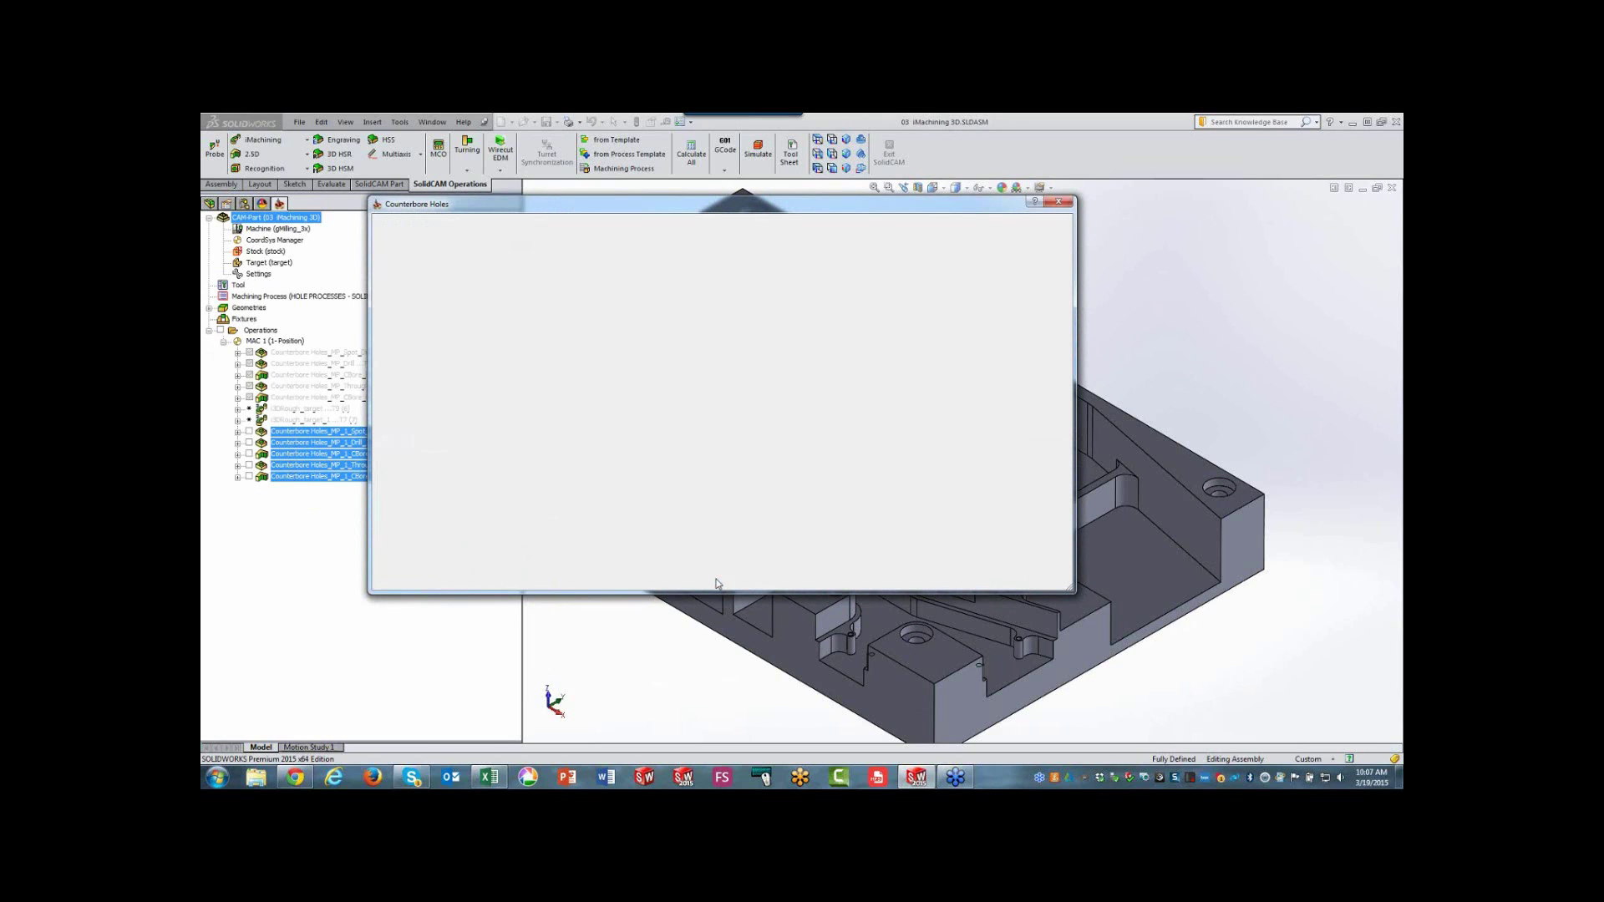
left_click(758, 473)
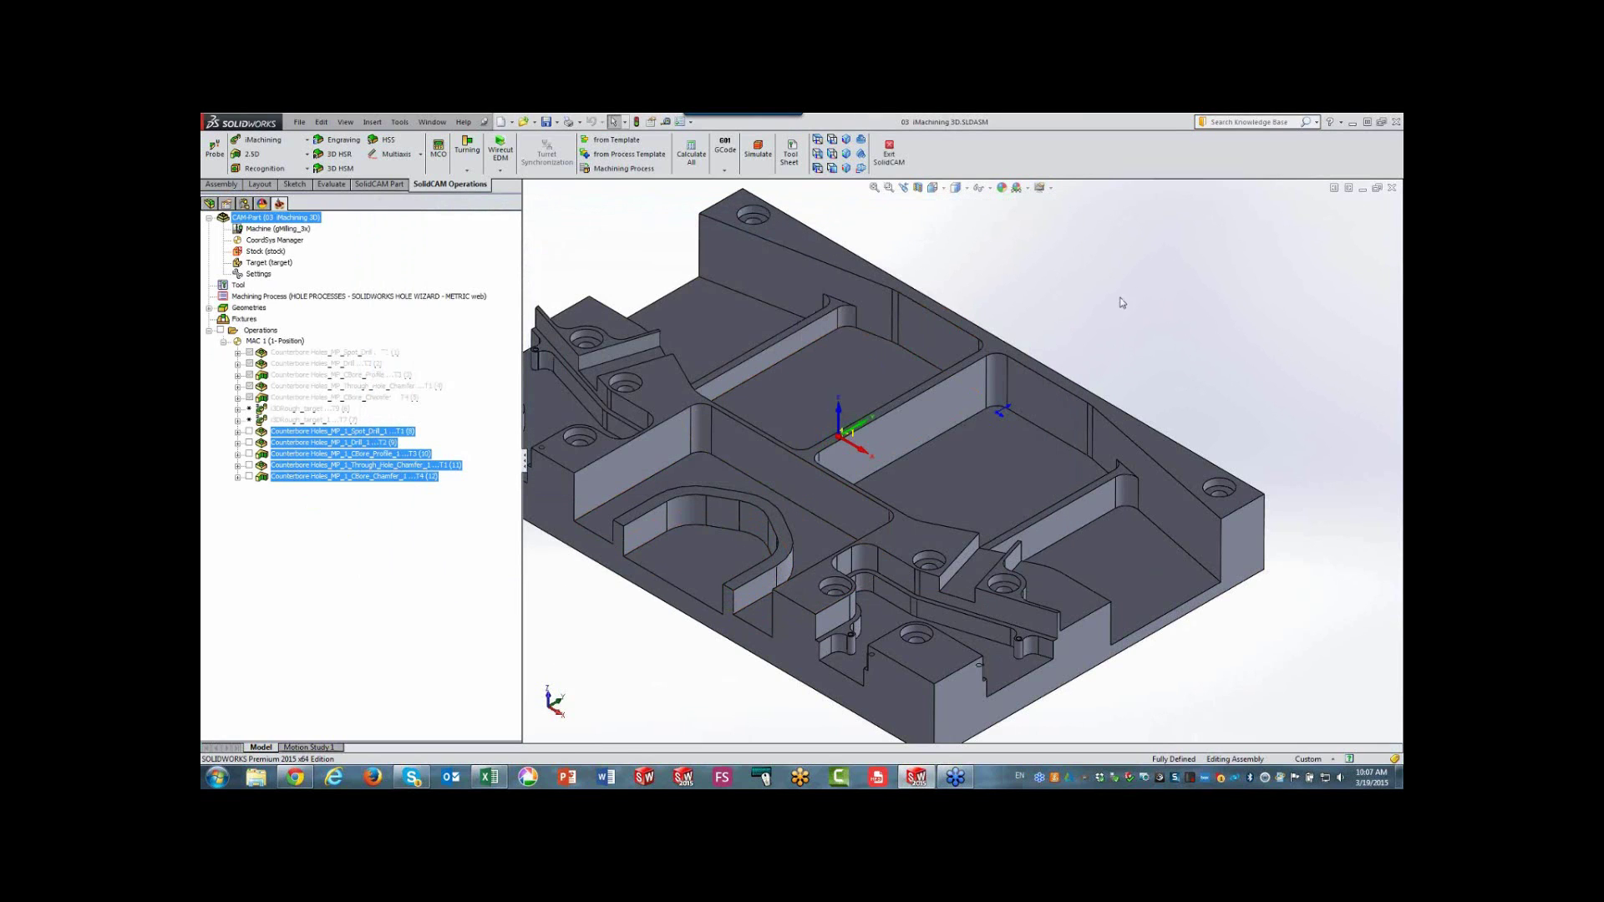
- Add a 3D iMachining operation after the last counterbore chamfer operation, using tool 11, the 16 mm end mill
key("f")
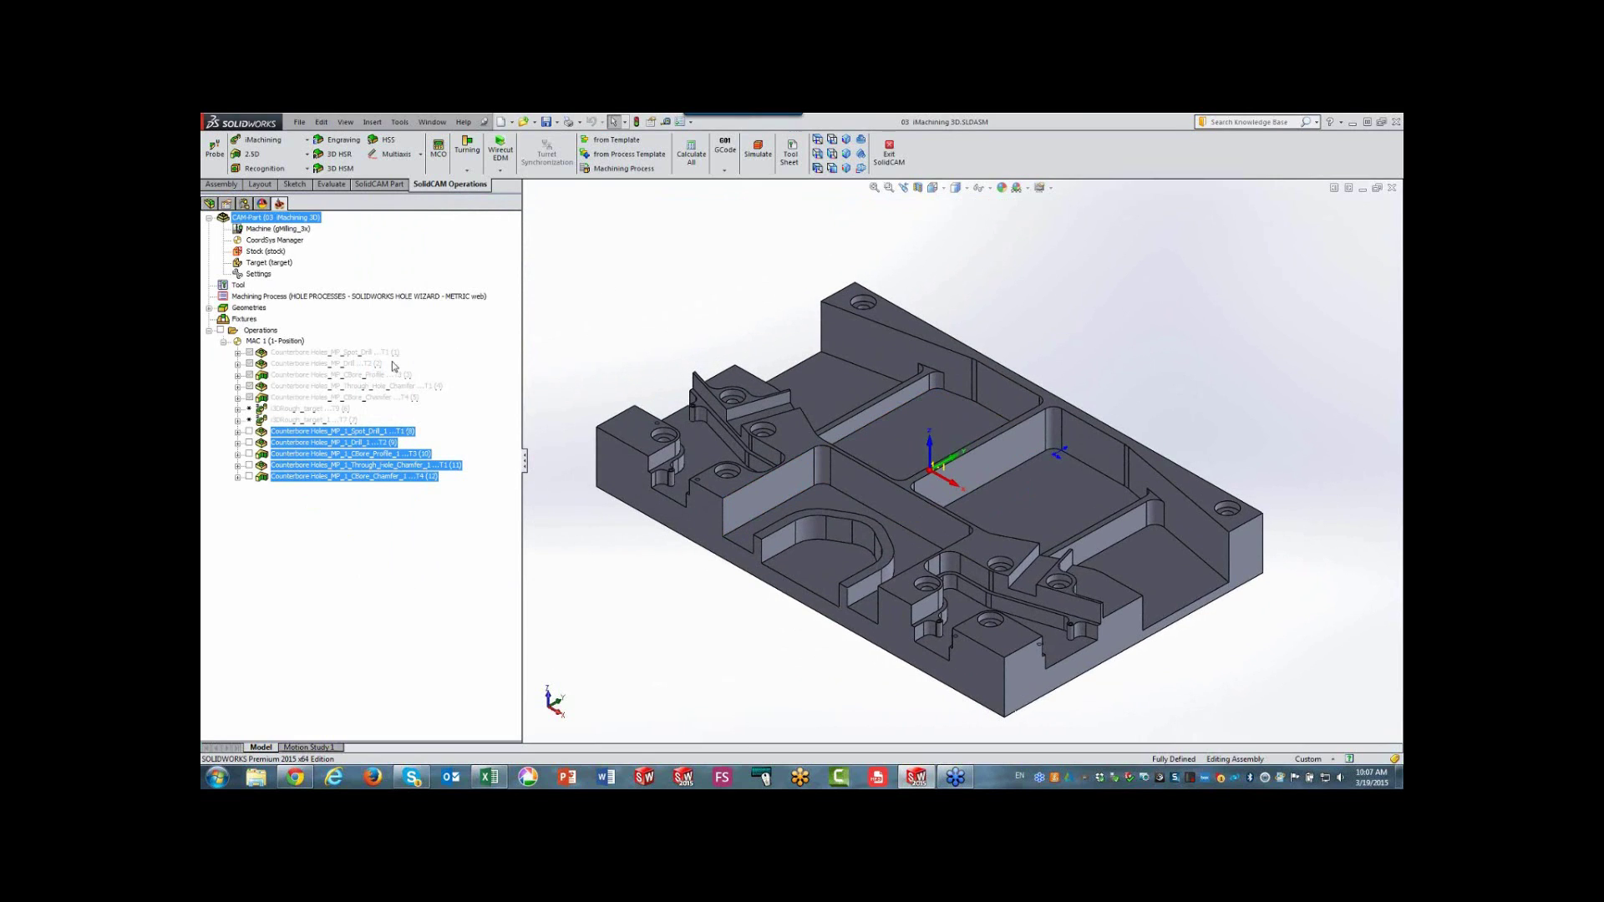
left_click(334, 476)
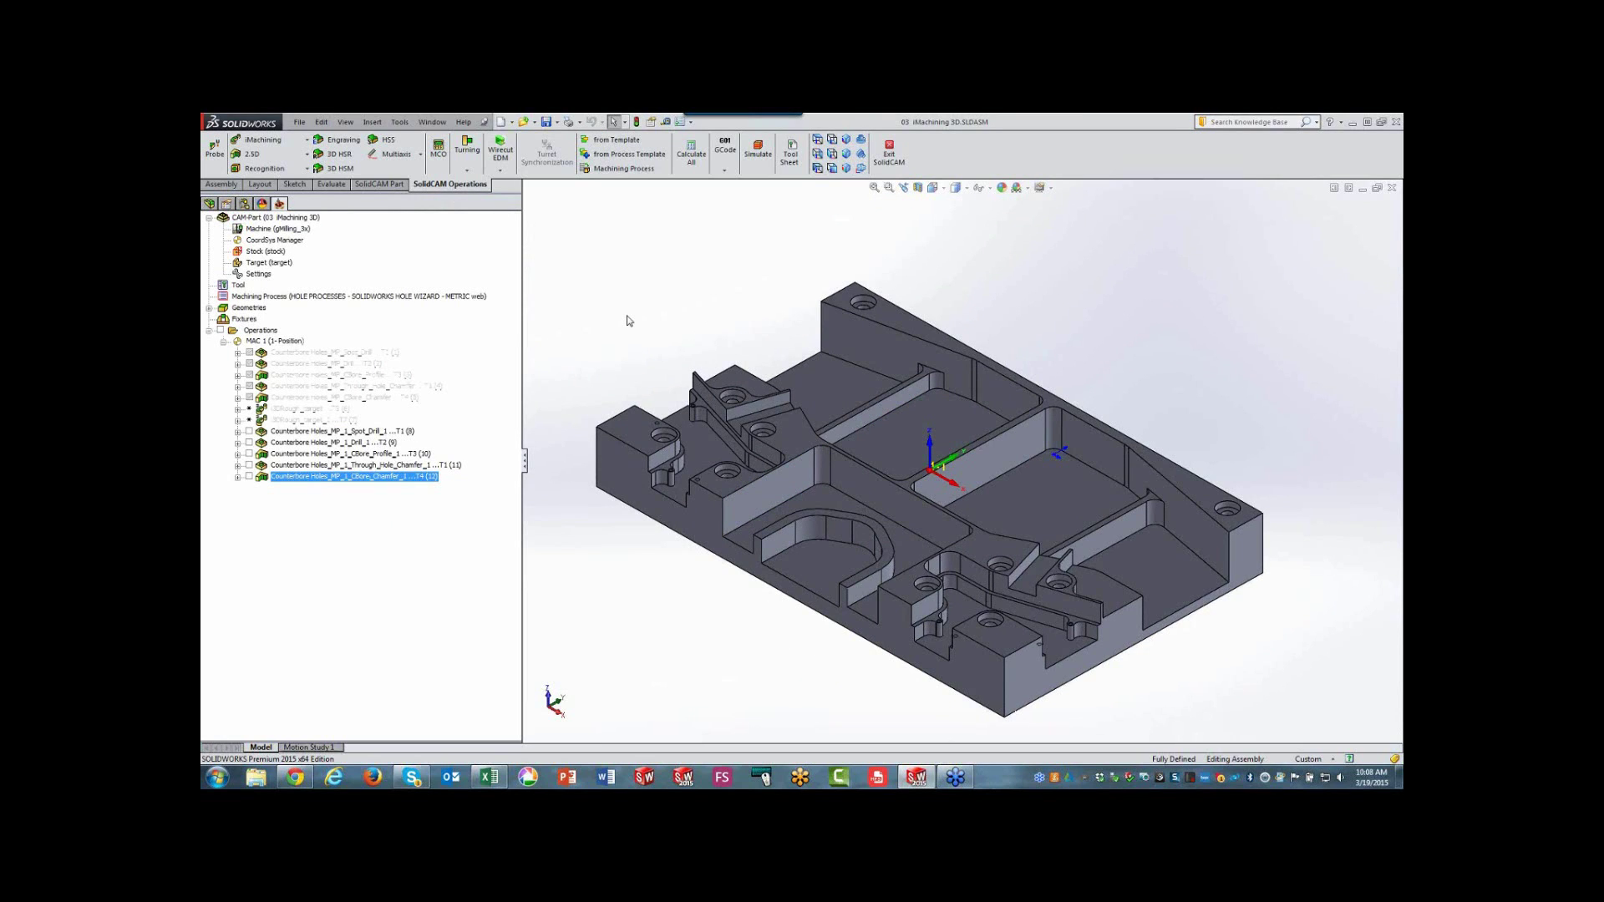
left_click(264, 140)
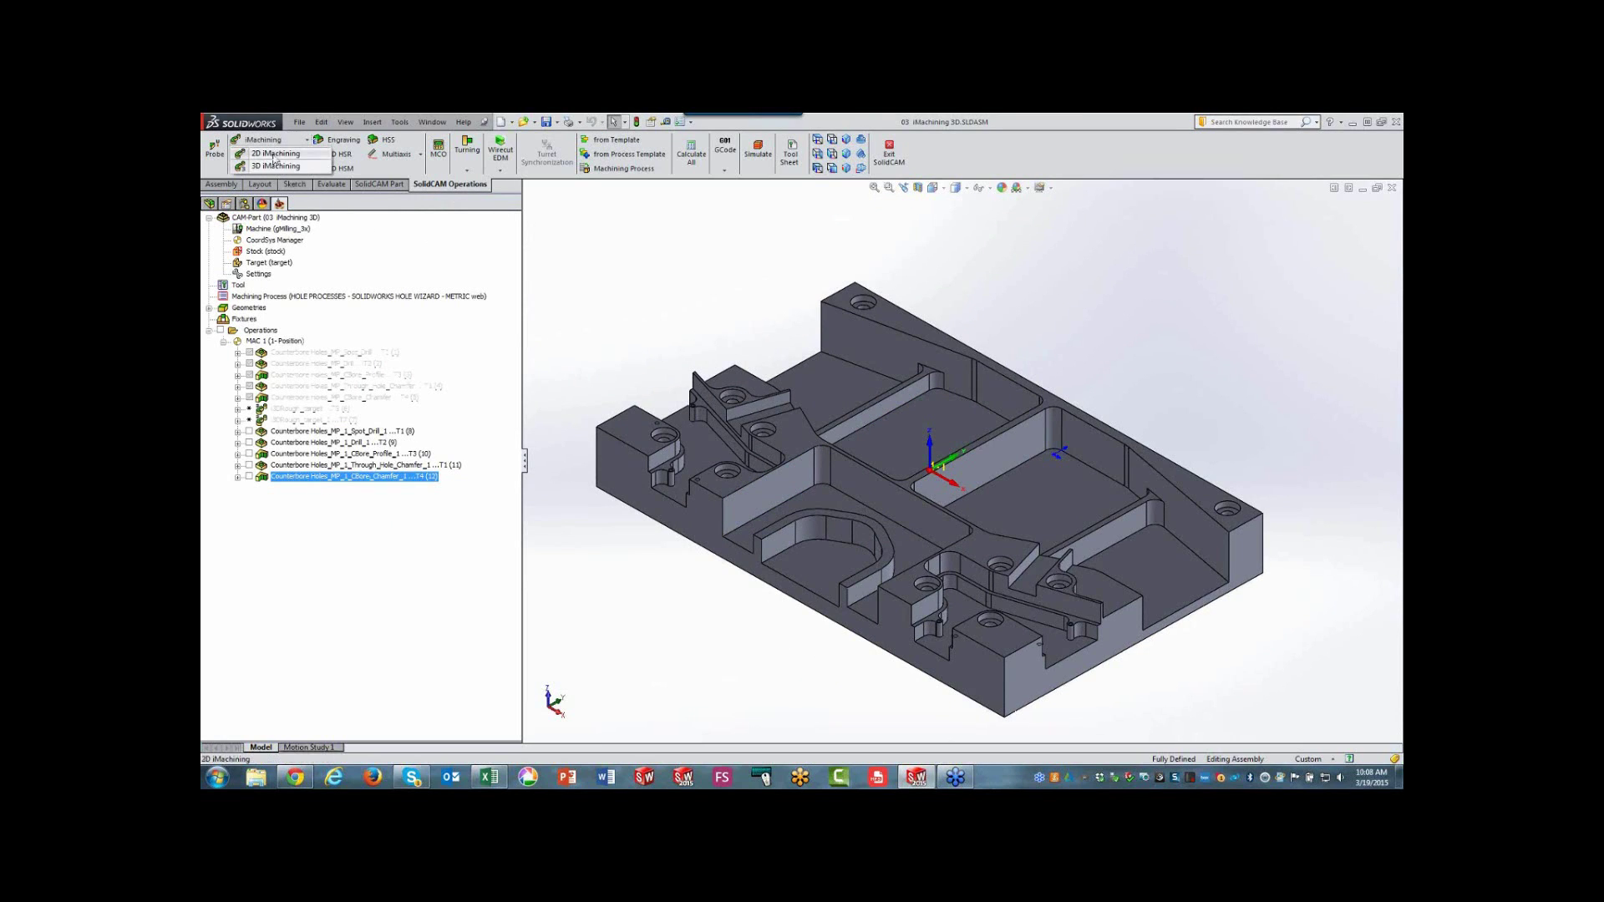
left_click(275, 167)
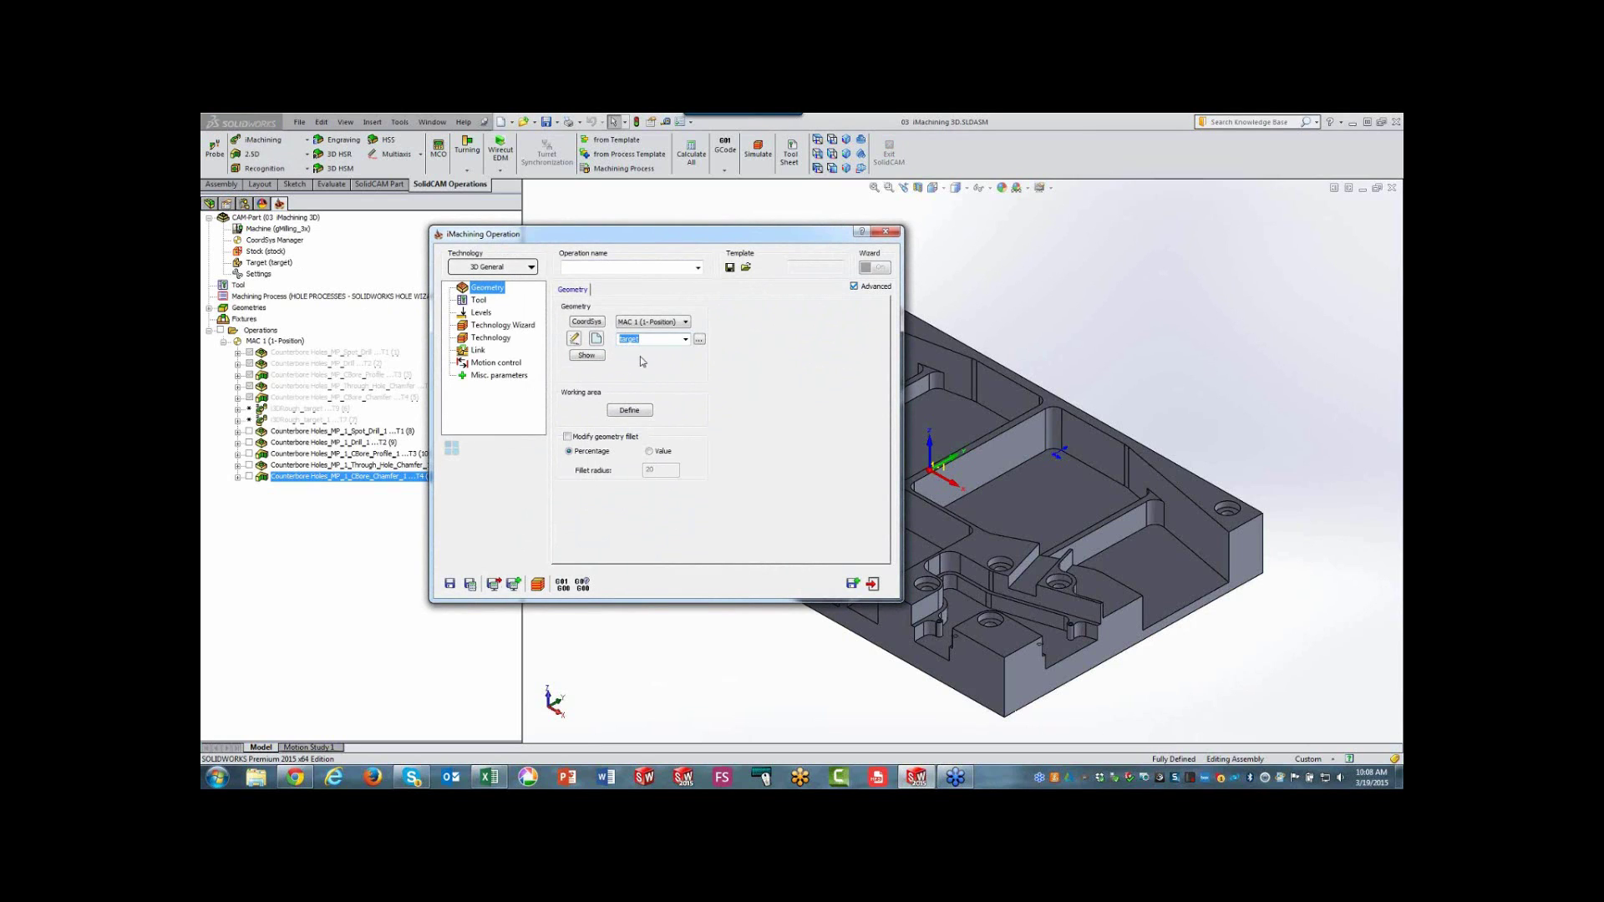
left_click(478, 299)
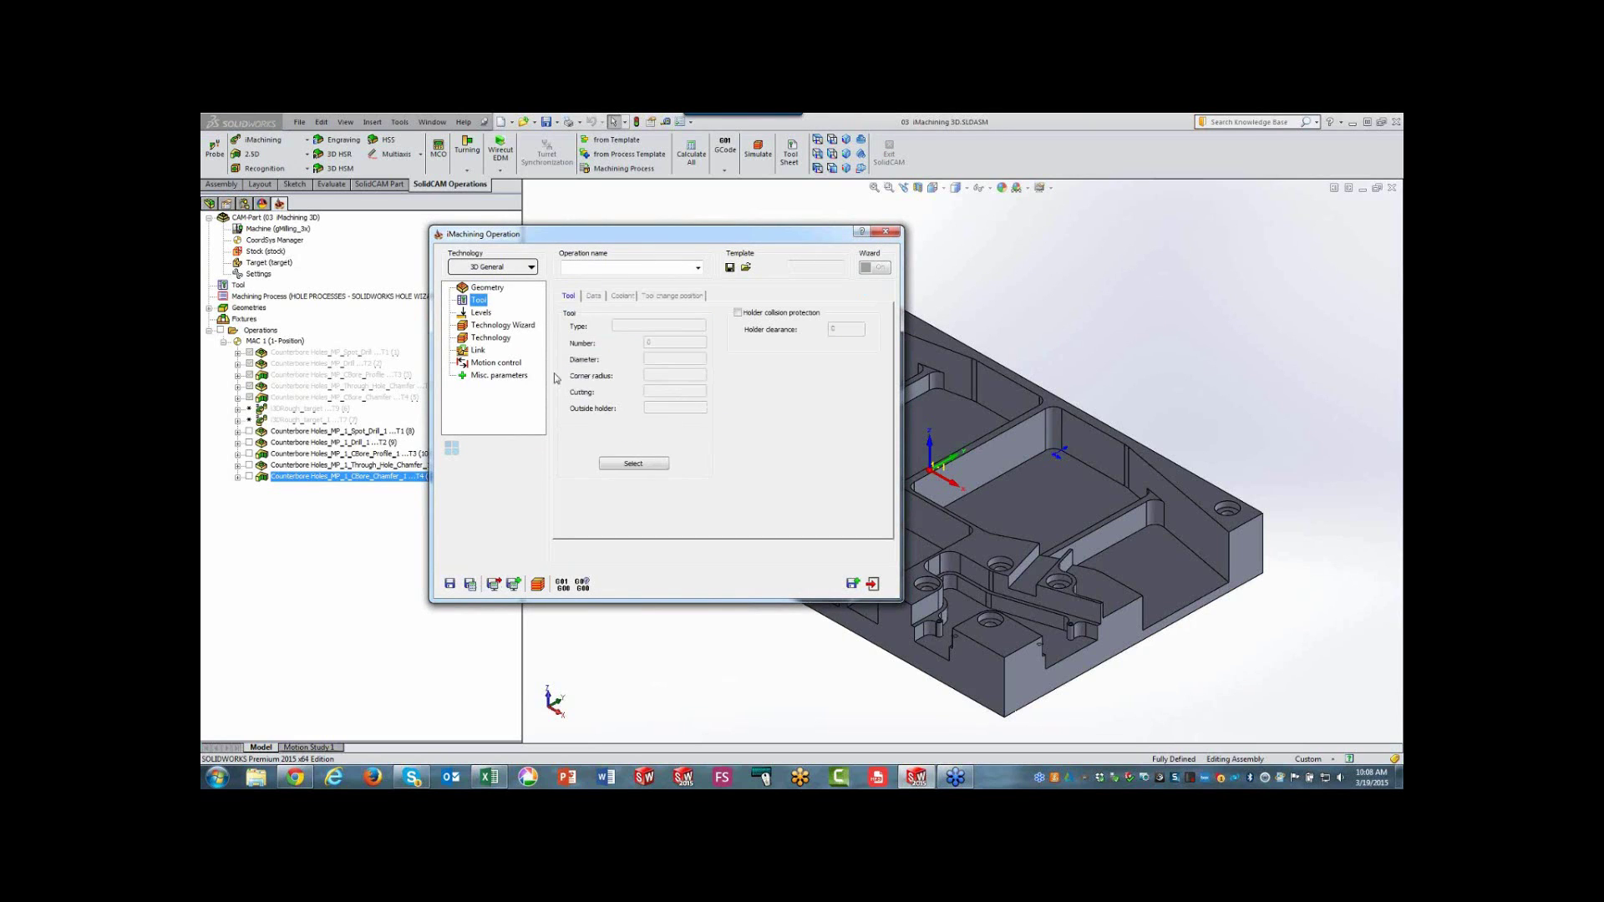
left_click(633, 463)
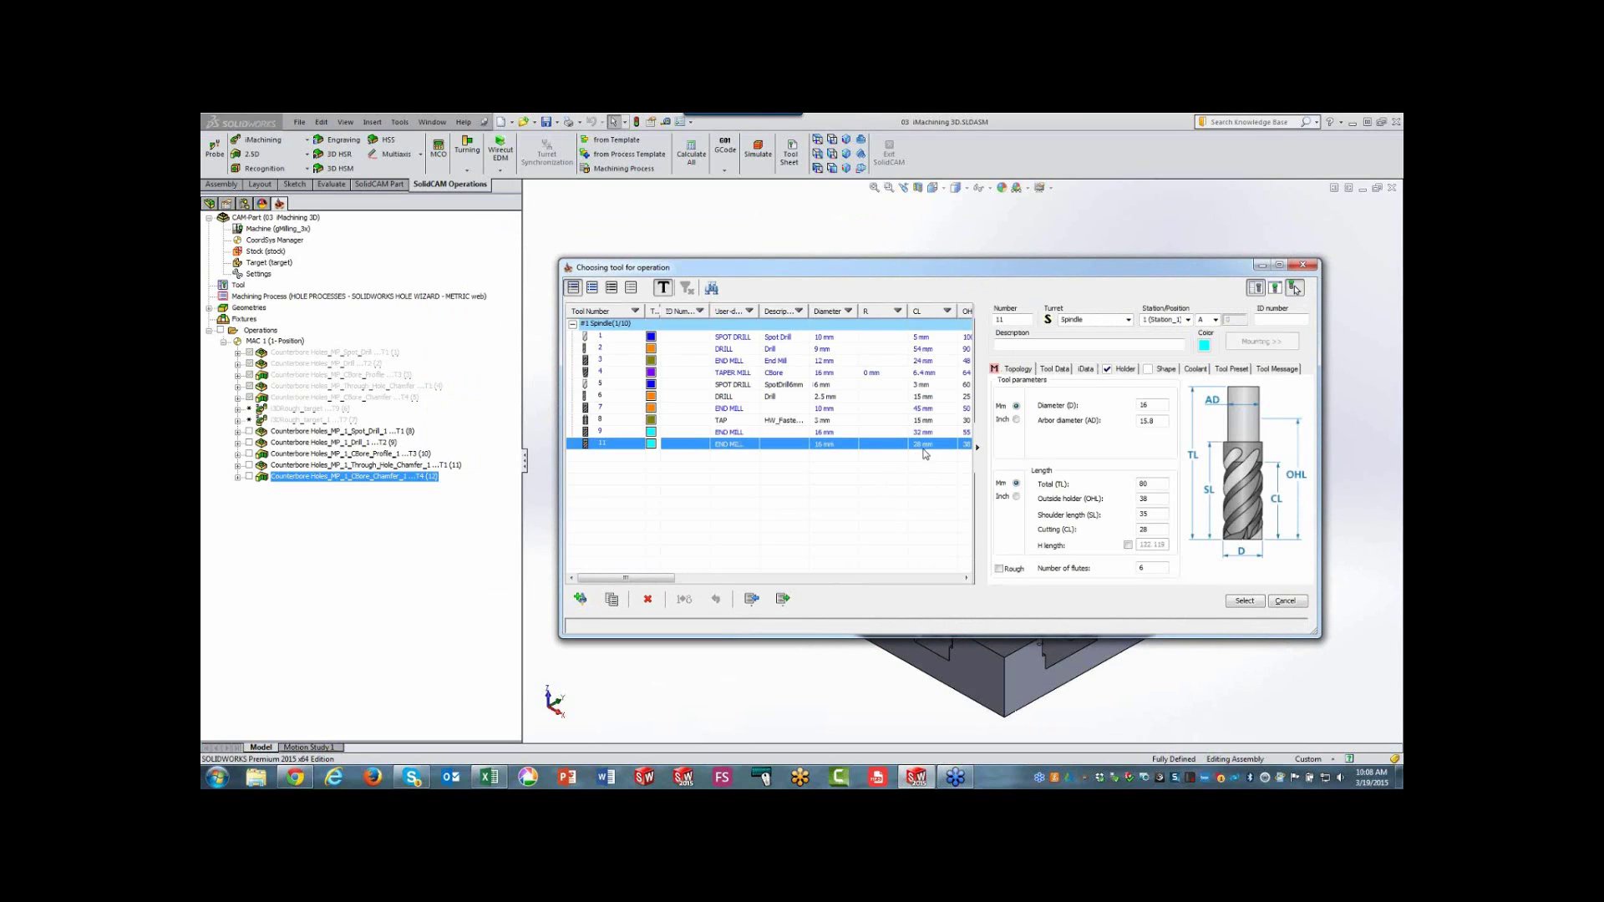
left_click(1245, 601)
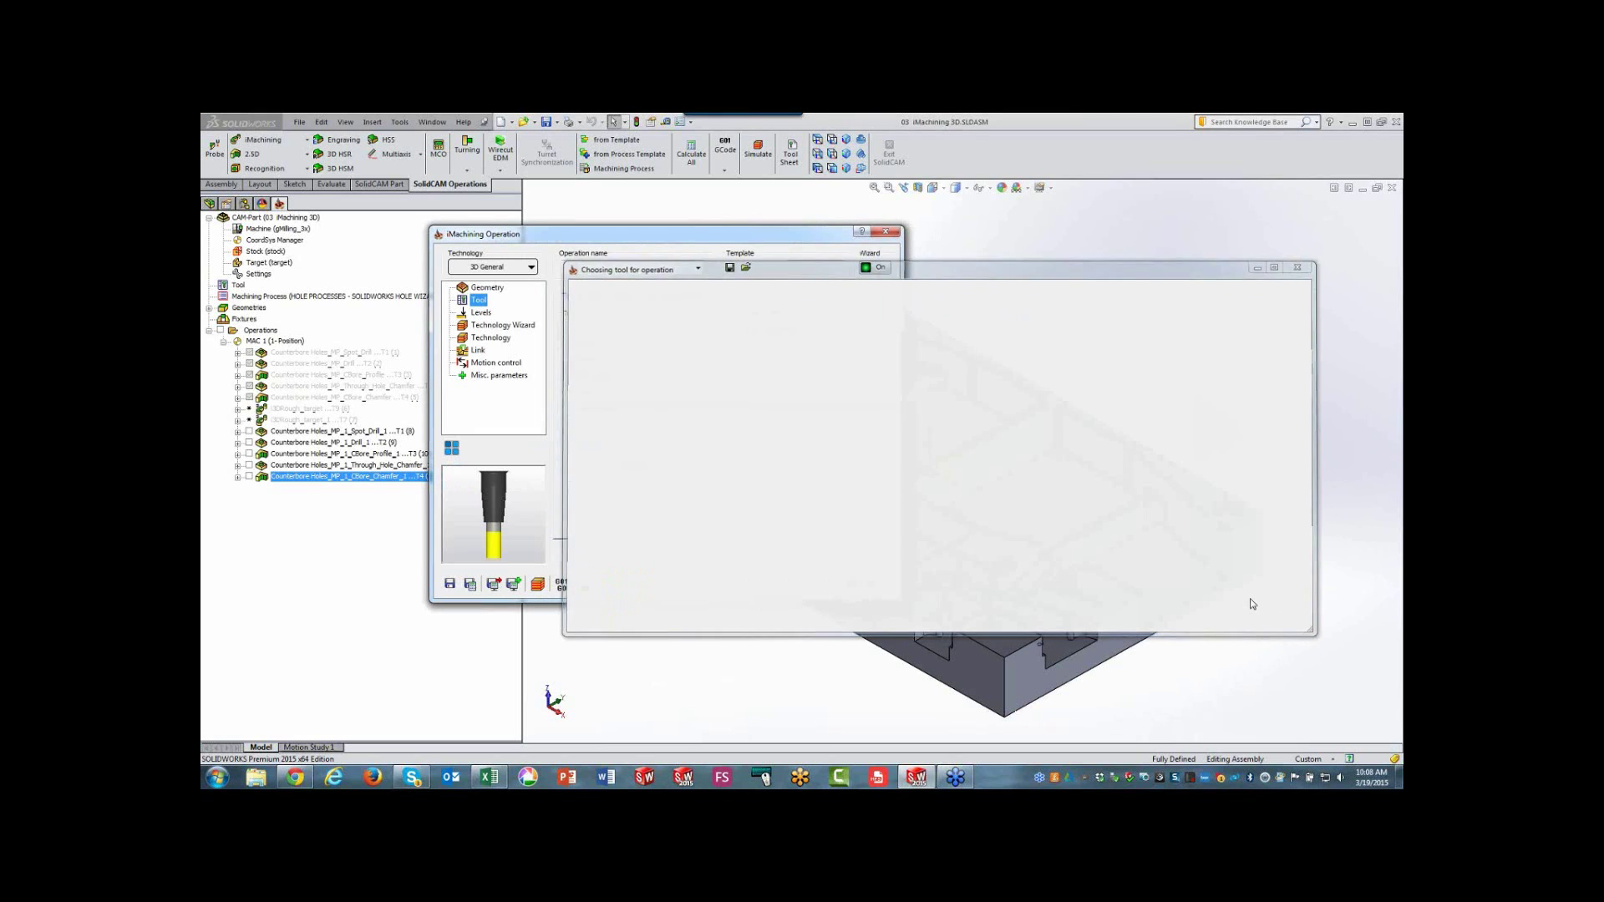
- Define the operation's lower milling level from the pocket floor face beside the part's right-hand end
left_click(482, 314)
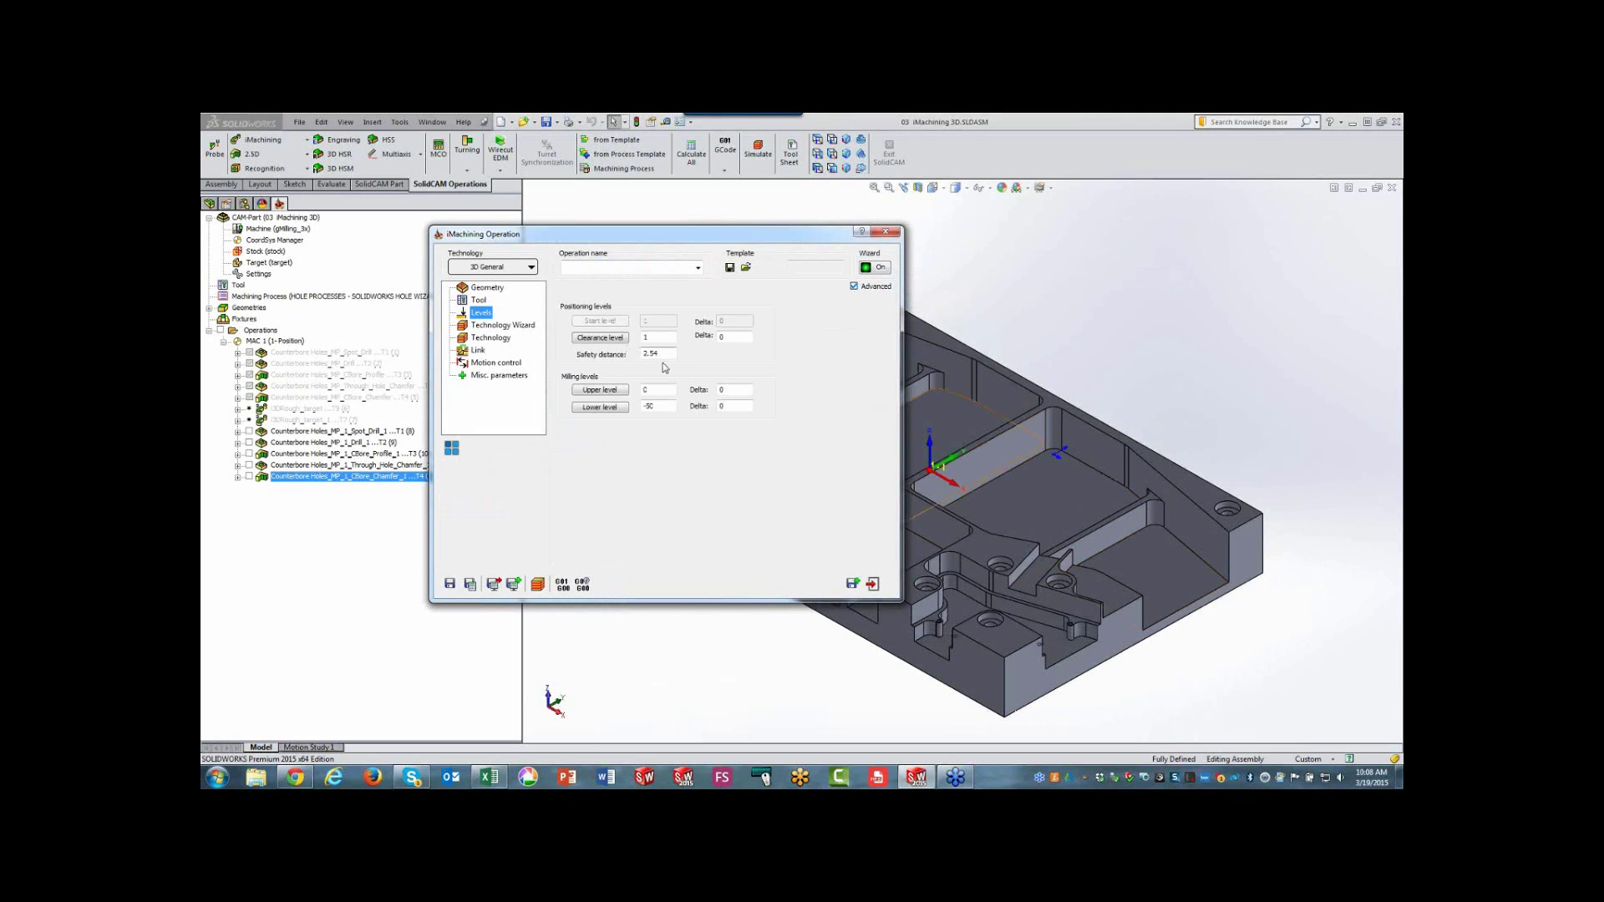
left_click(600, 406)
left_click(1162, 603)
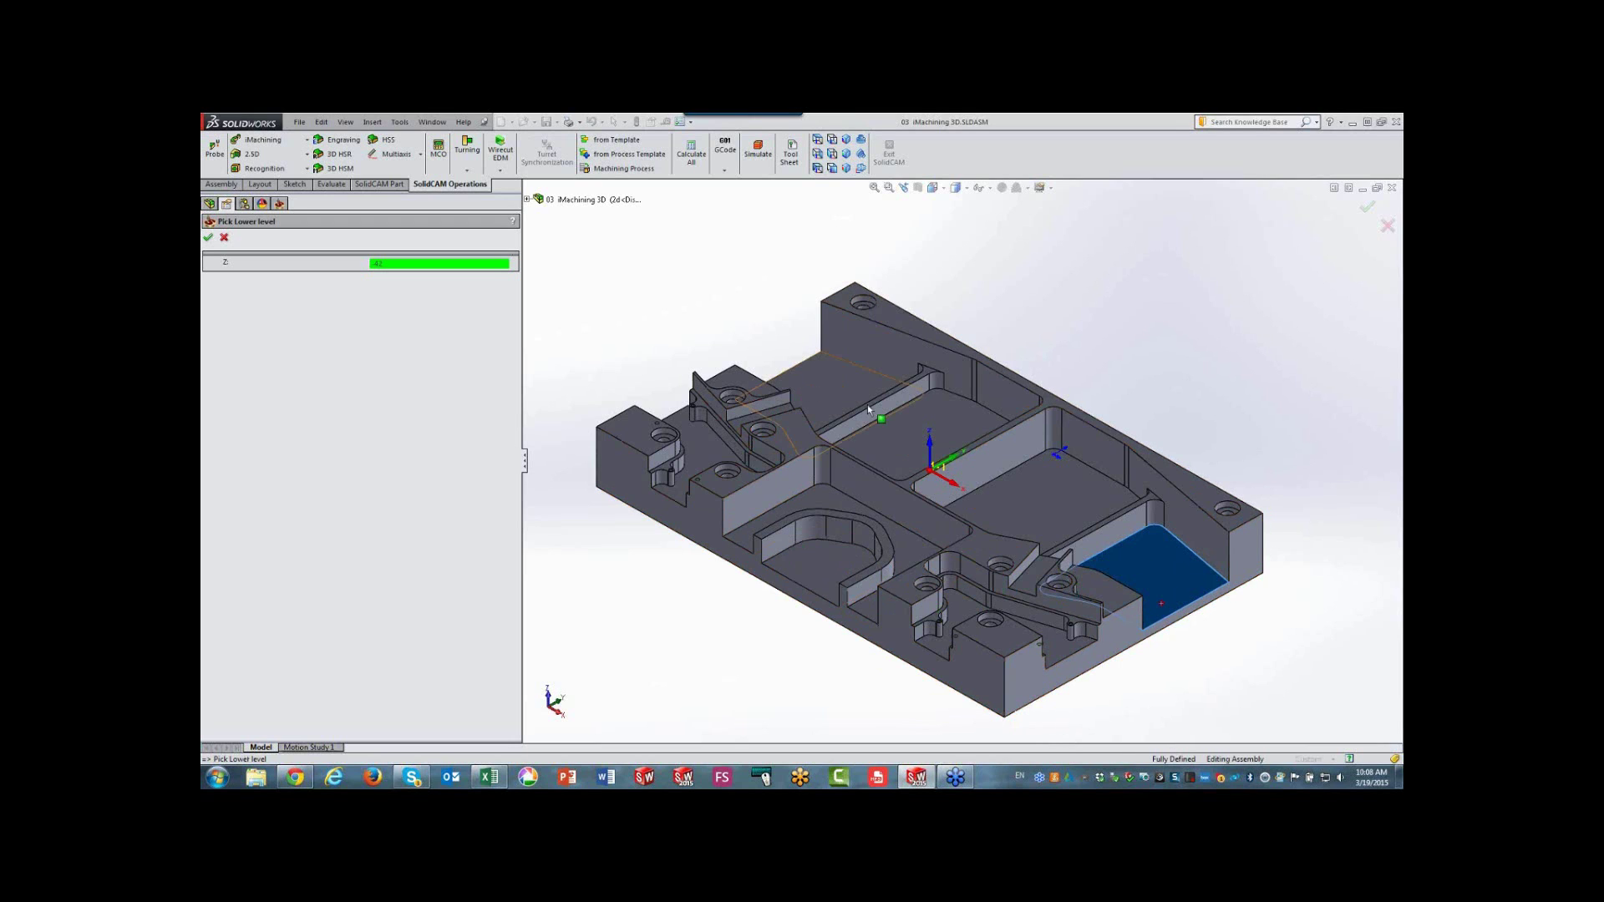
left_click(208, 237)
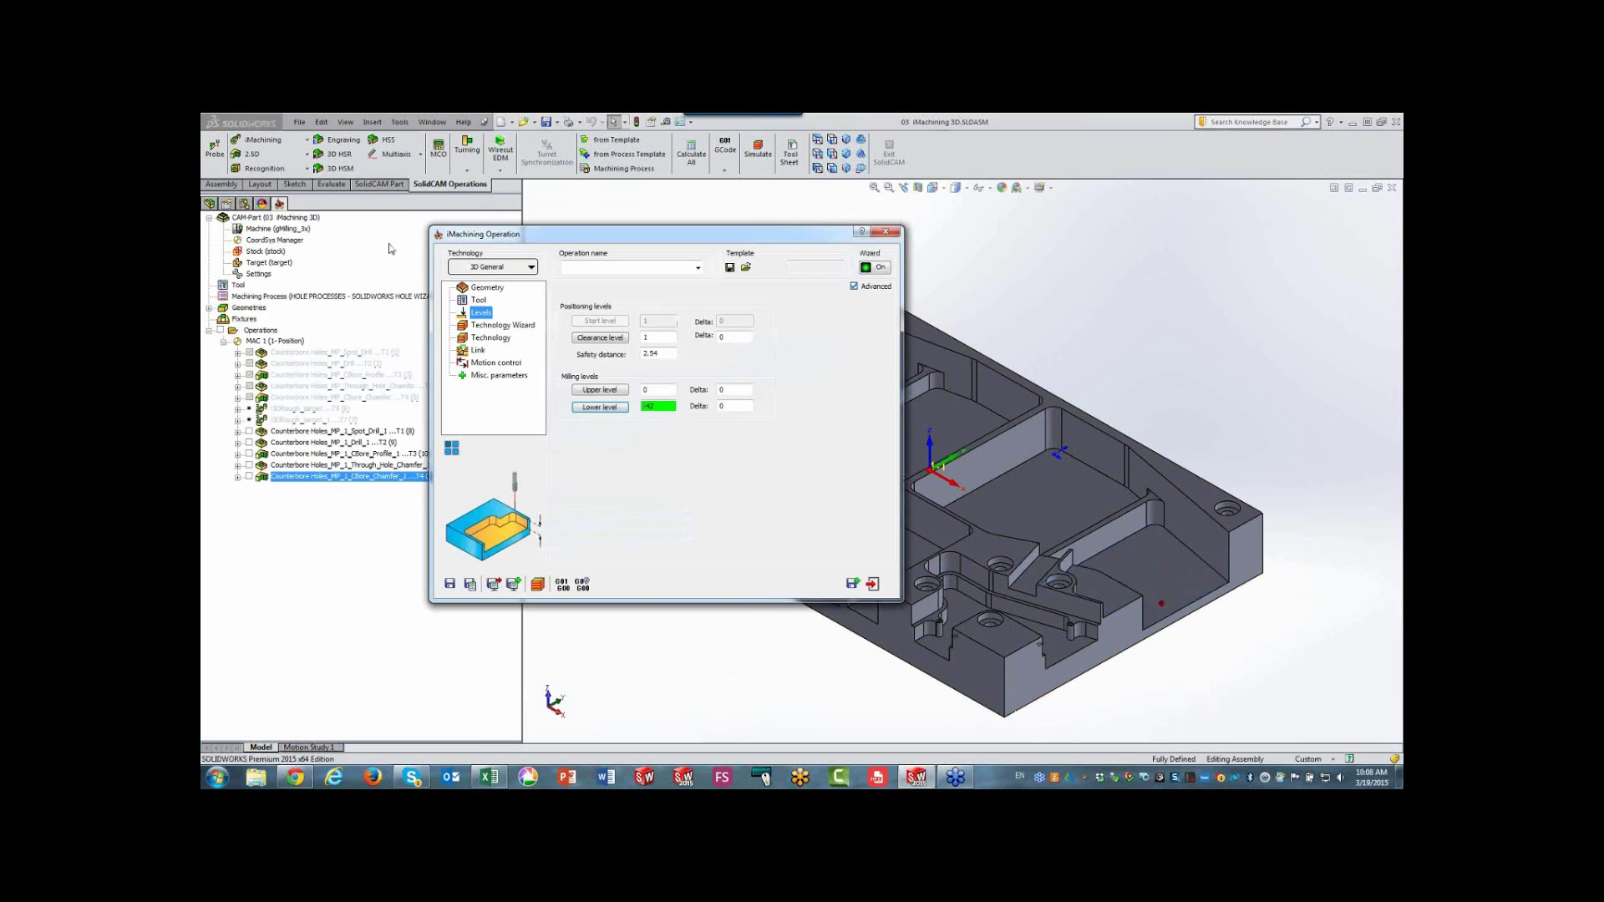
- Review the automatic cutting conditions and set both the wall offset and floor offset to 0.3
left_click(530, 331)
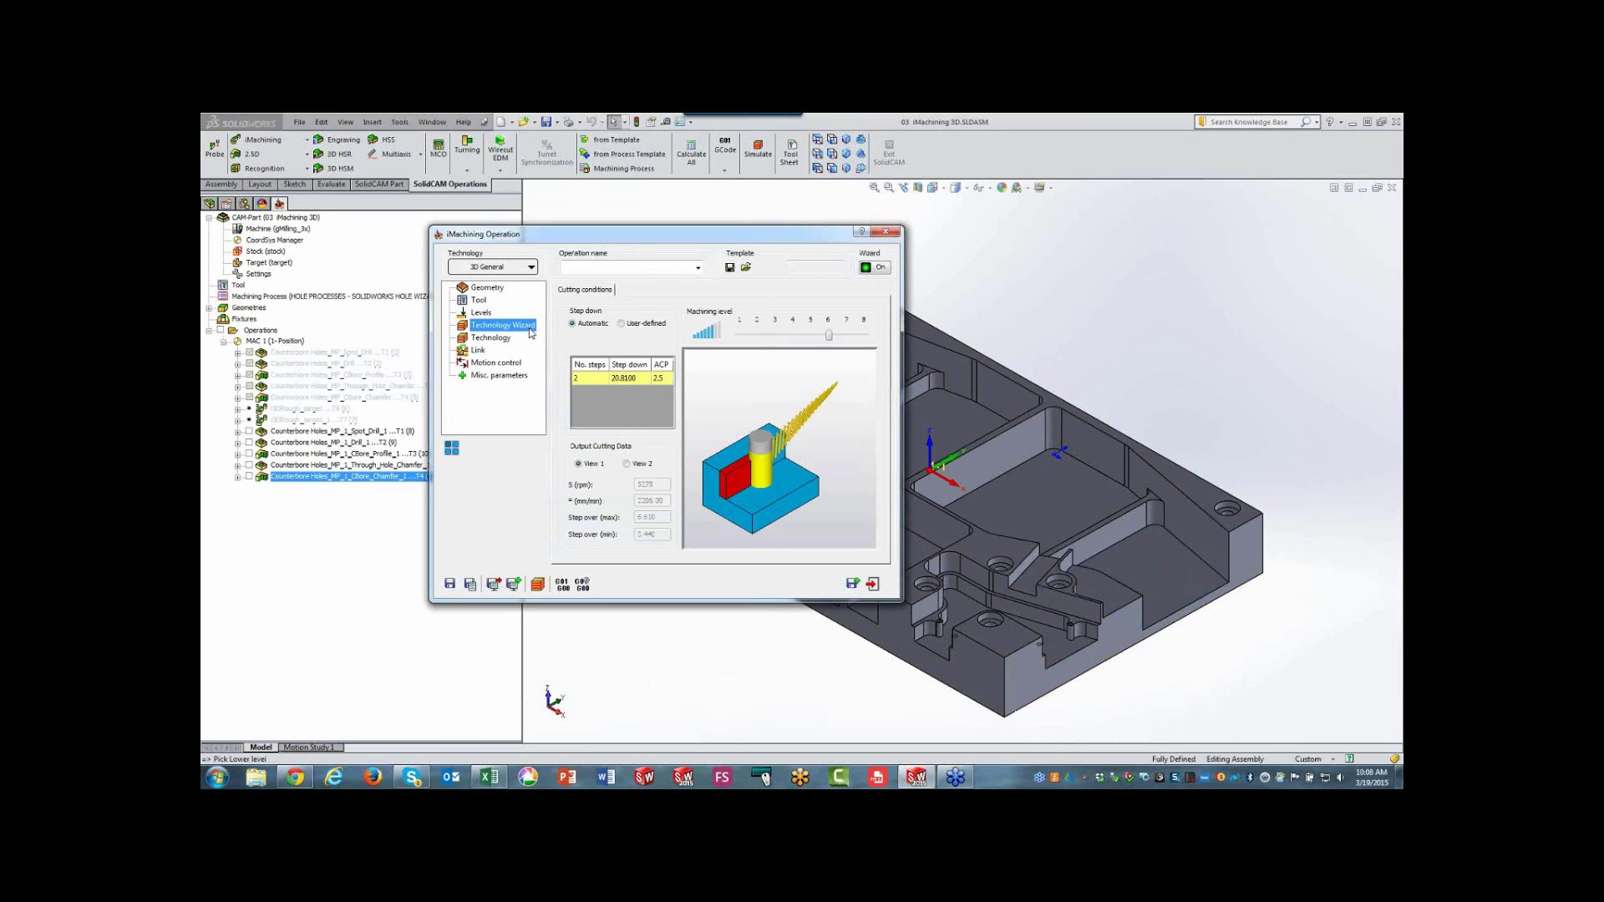
left_click(504, 339)
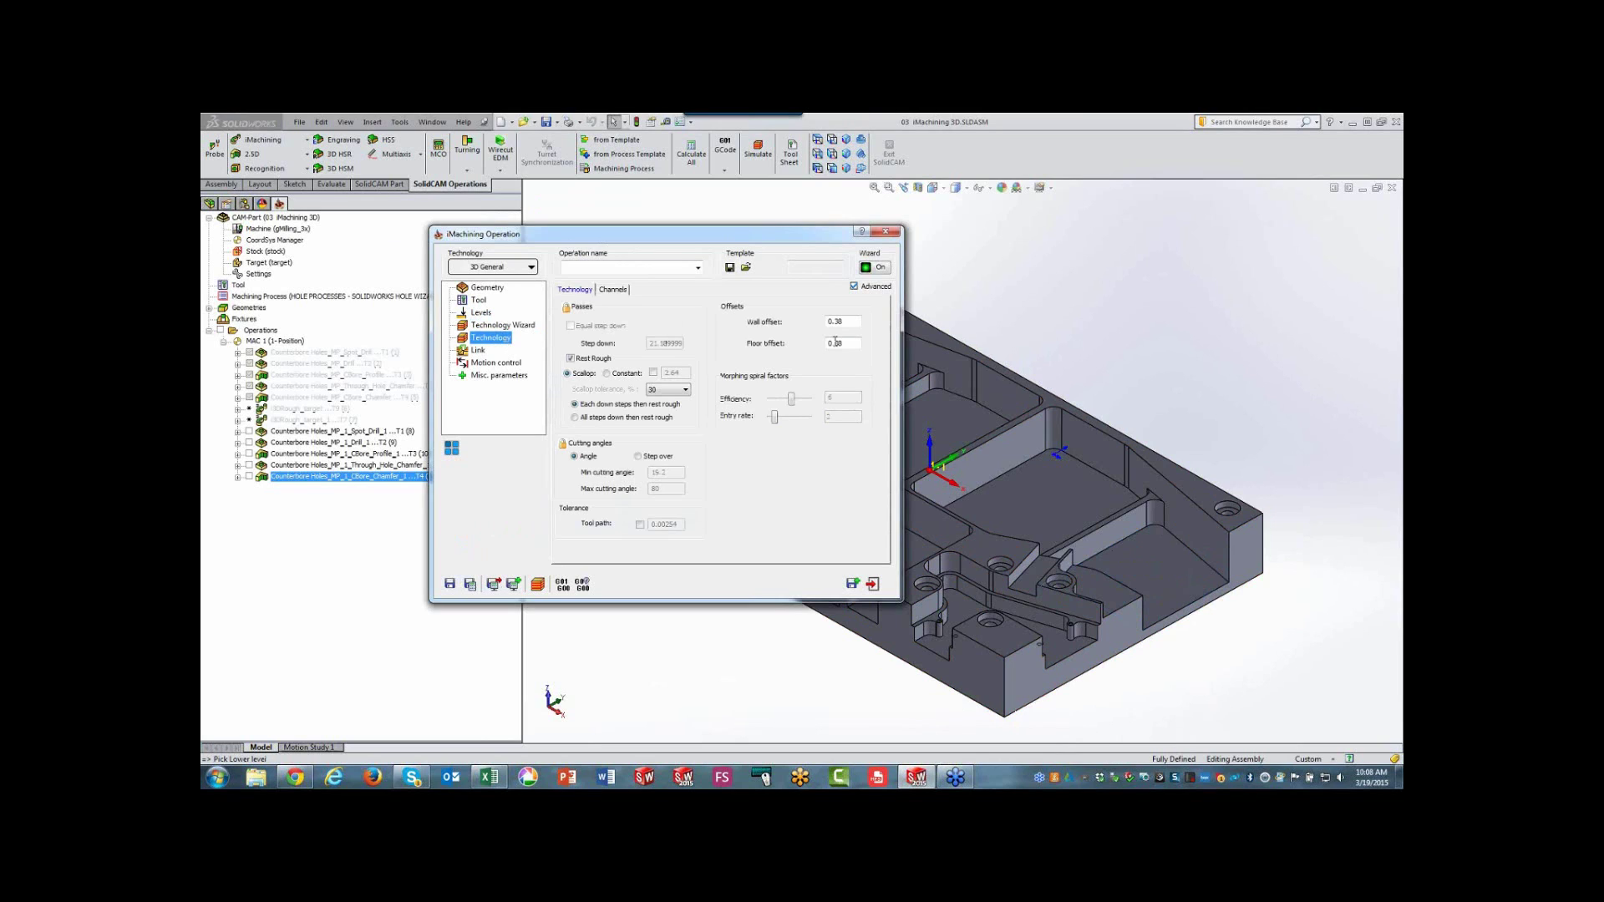
double_click(848, 326)
type(".3")
double_click(847, 342)
type("0.3")
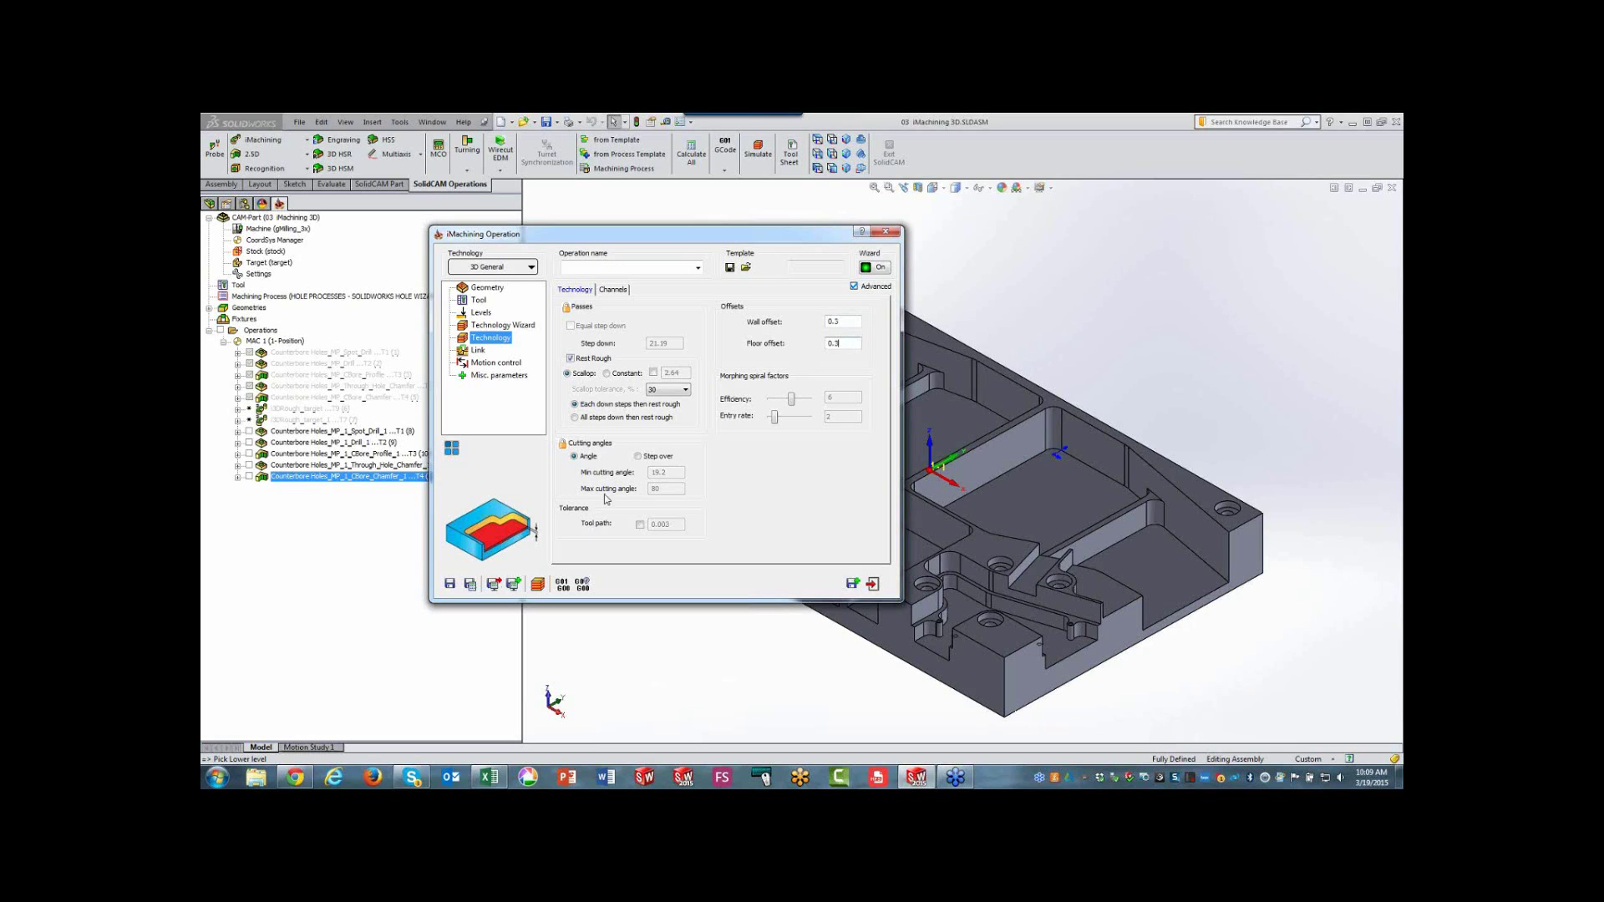
- Override the rest rough scallop value with 0.3 and save the operation
left_click(654, 373)
left_click(673, 373)
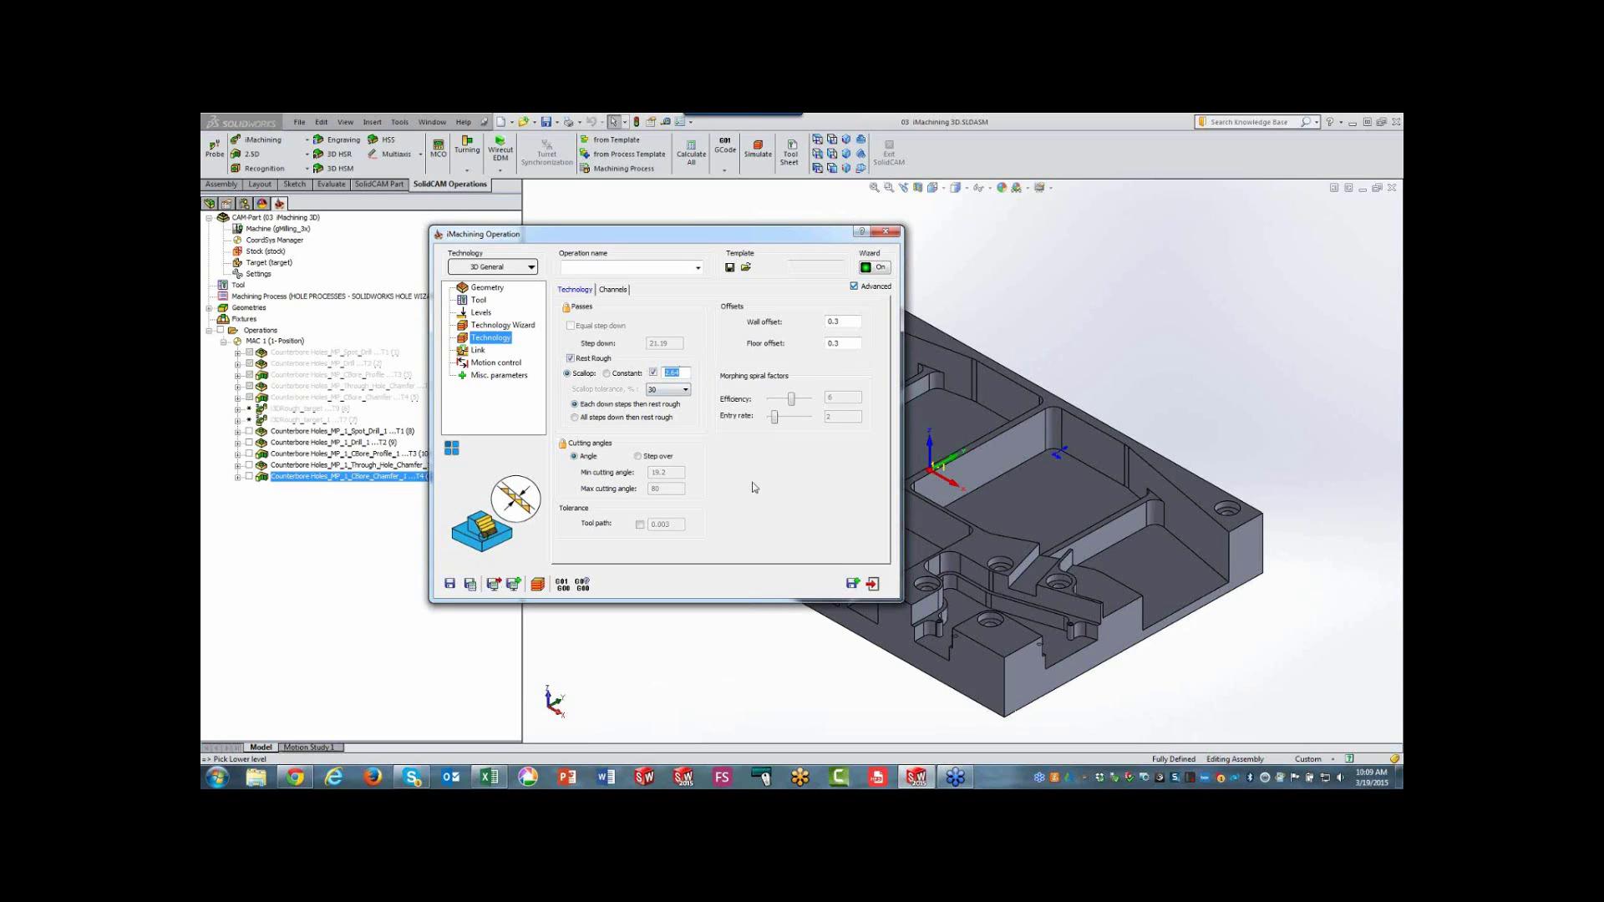
type(".3")
left_click(493, 582)
- Enable holder collision protection for the 16 mm end mill and calculate the 3D rough toolpath
left_click(481, 301)
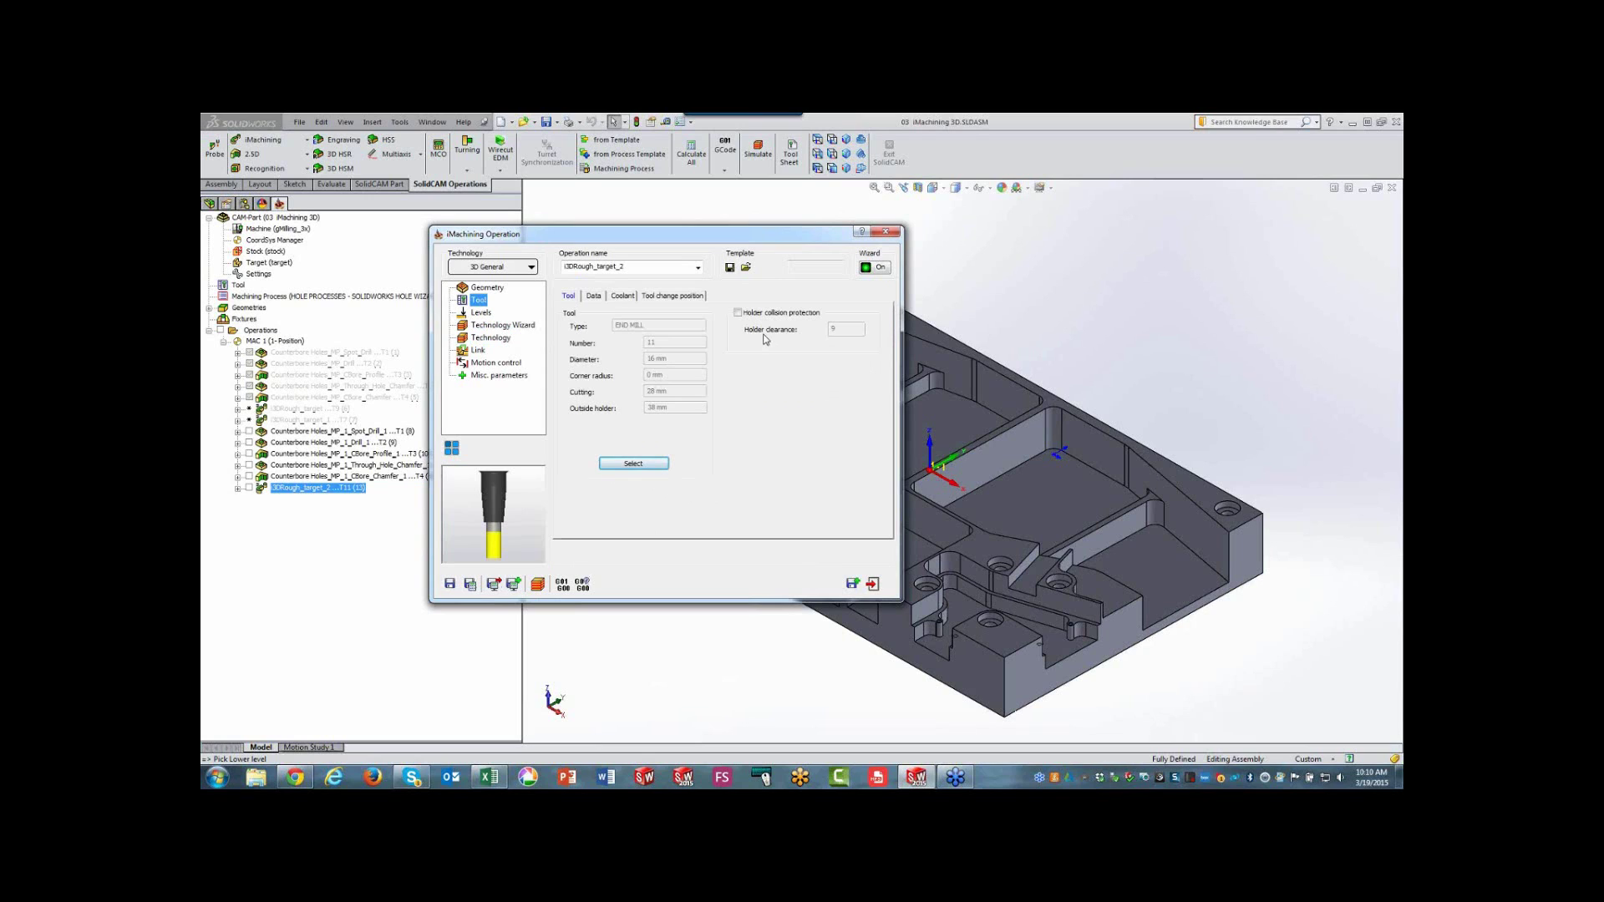
left_click(737, 312)
left_click(470, 584)
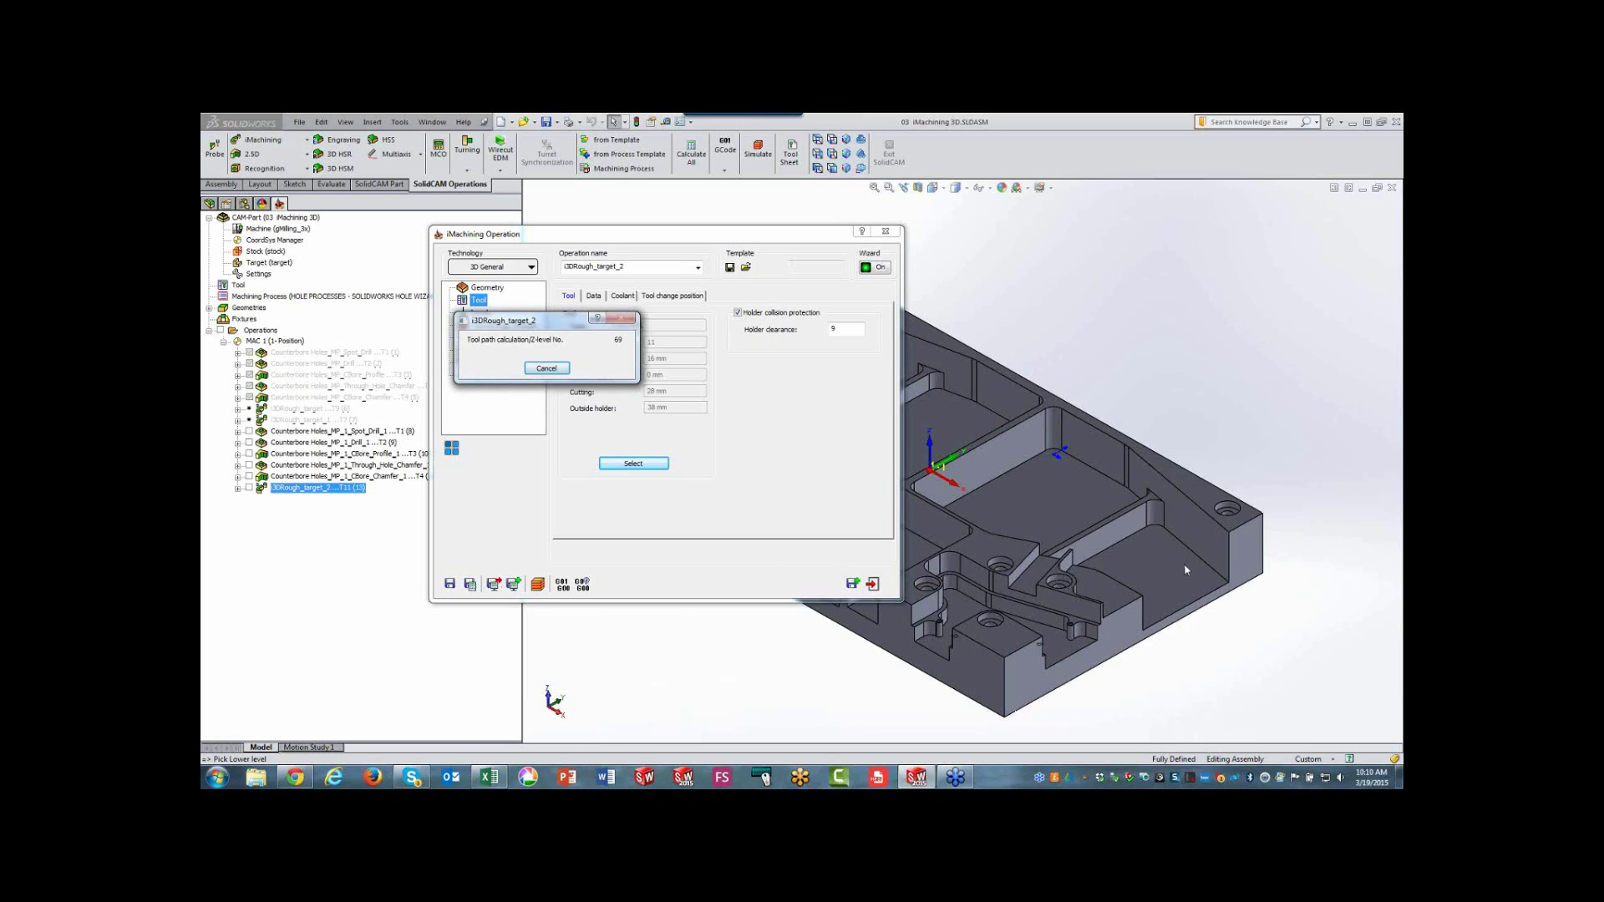
- Simulate the 3D rough operation in SolidVerify without further clash monitoring, inspect the machined stock from another angle, and exit
left_click(537, 584)
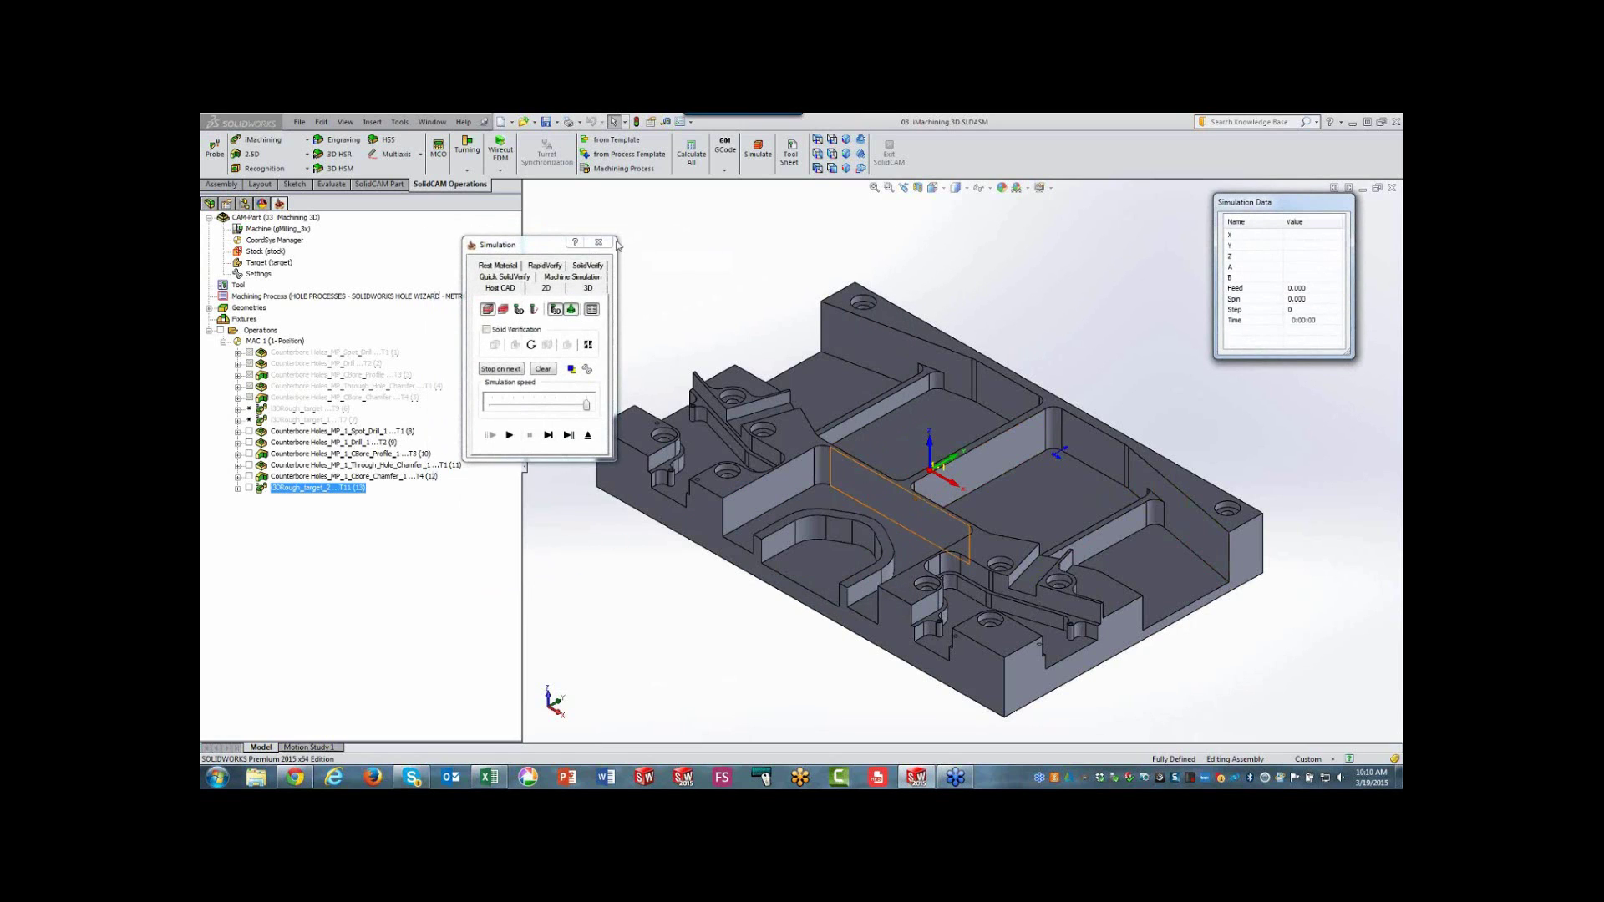
left_click(588, 266)
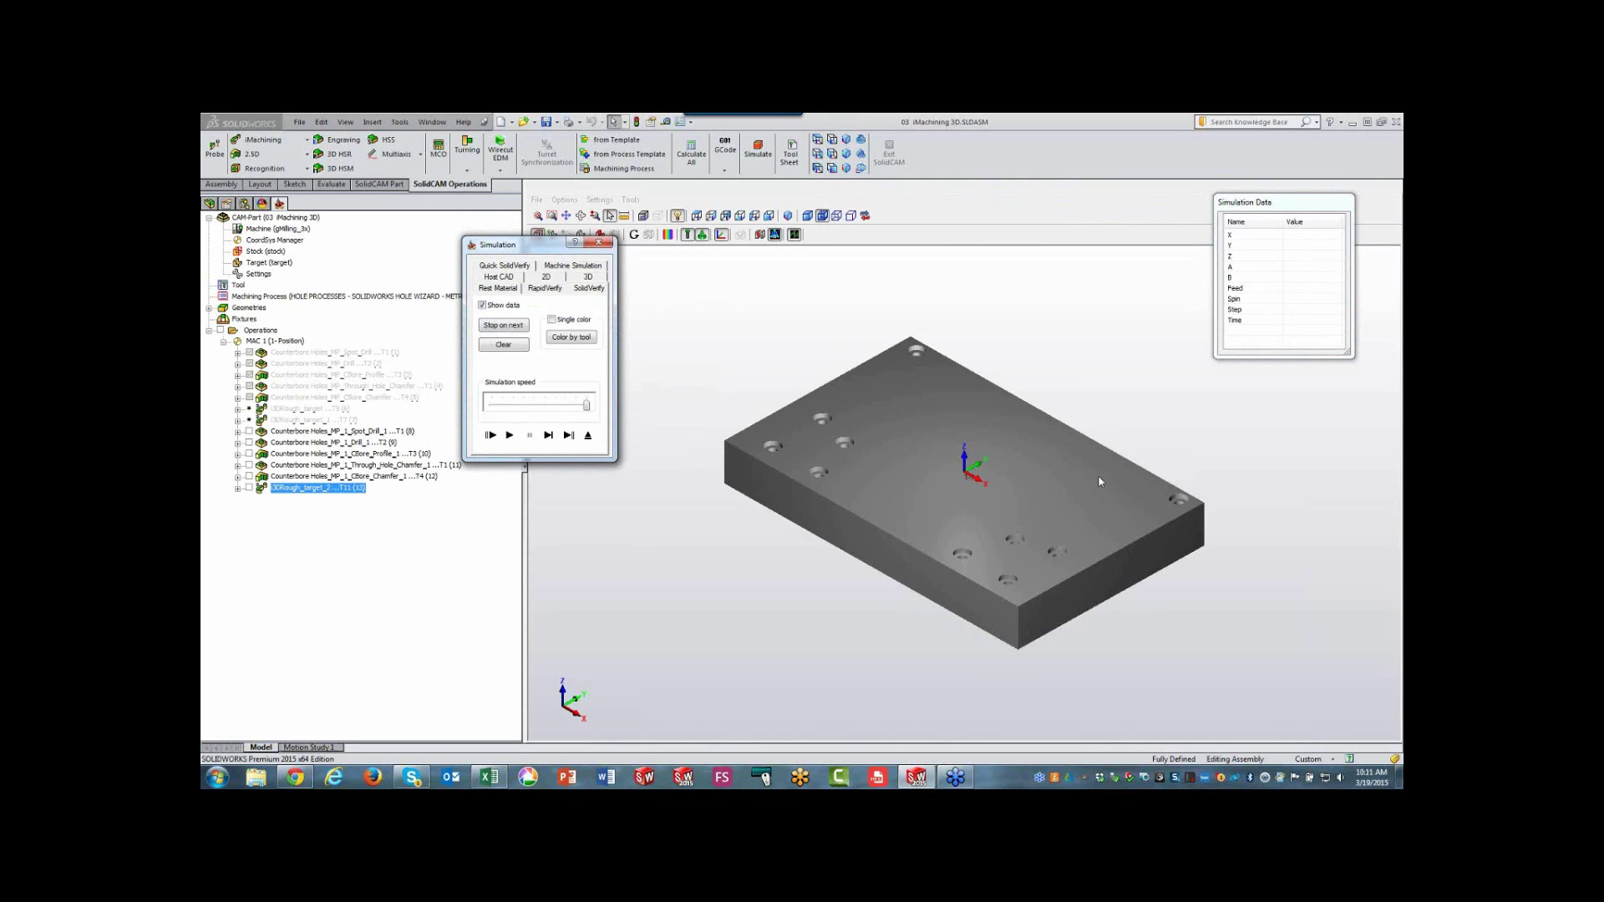
left_click(509, 435)
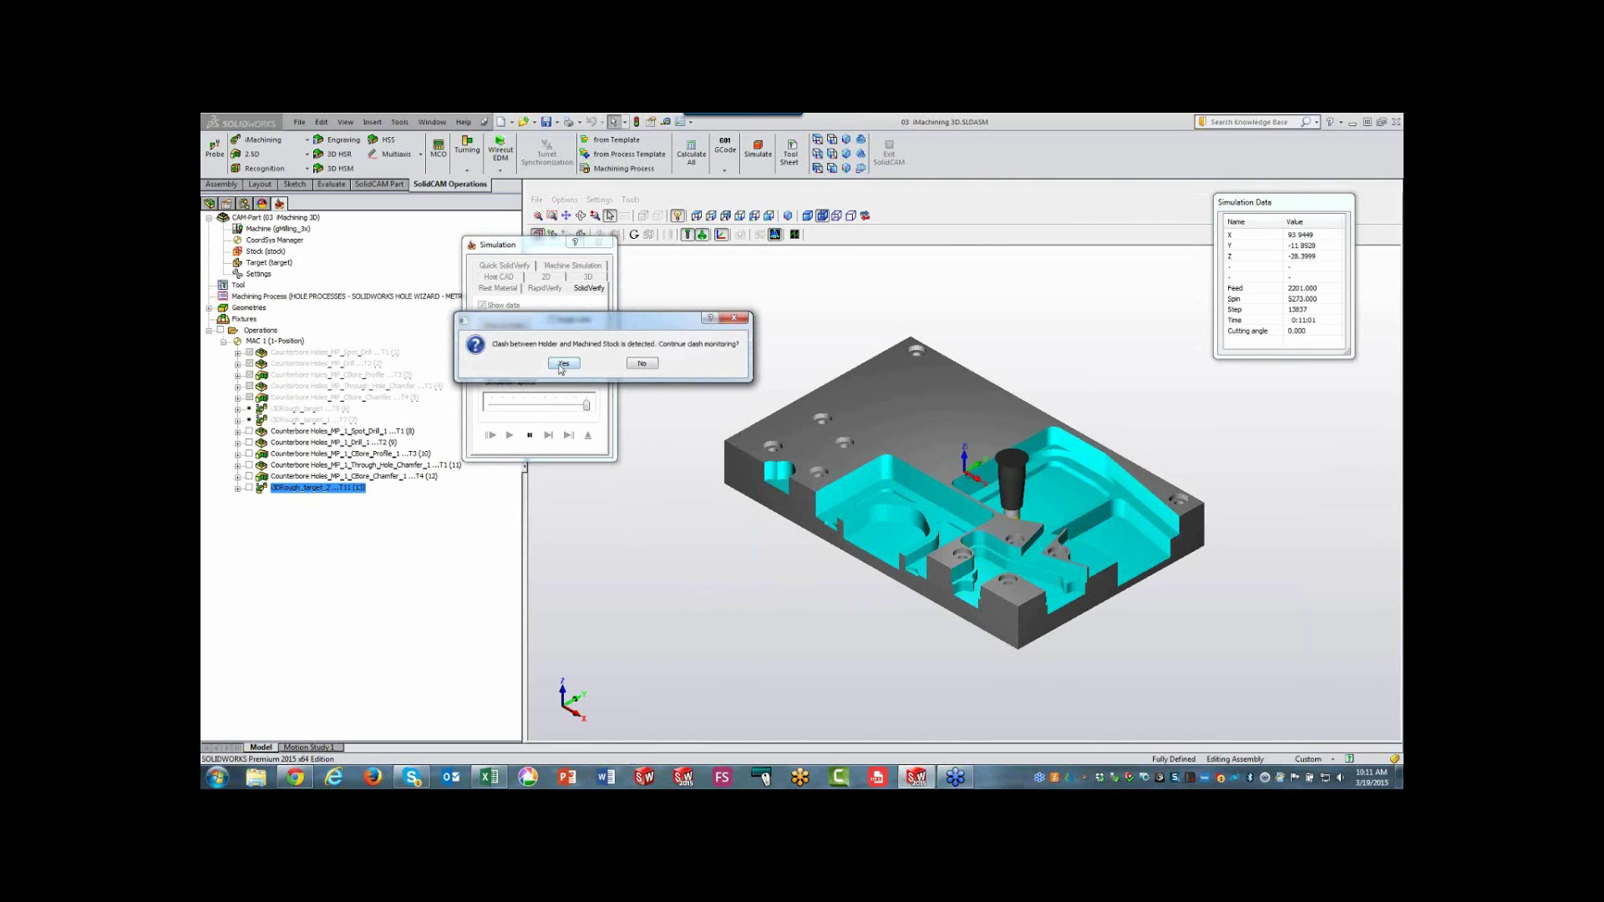
left_click(642, 364)
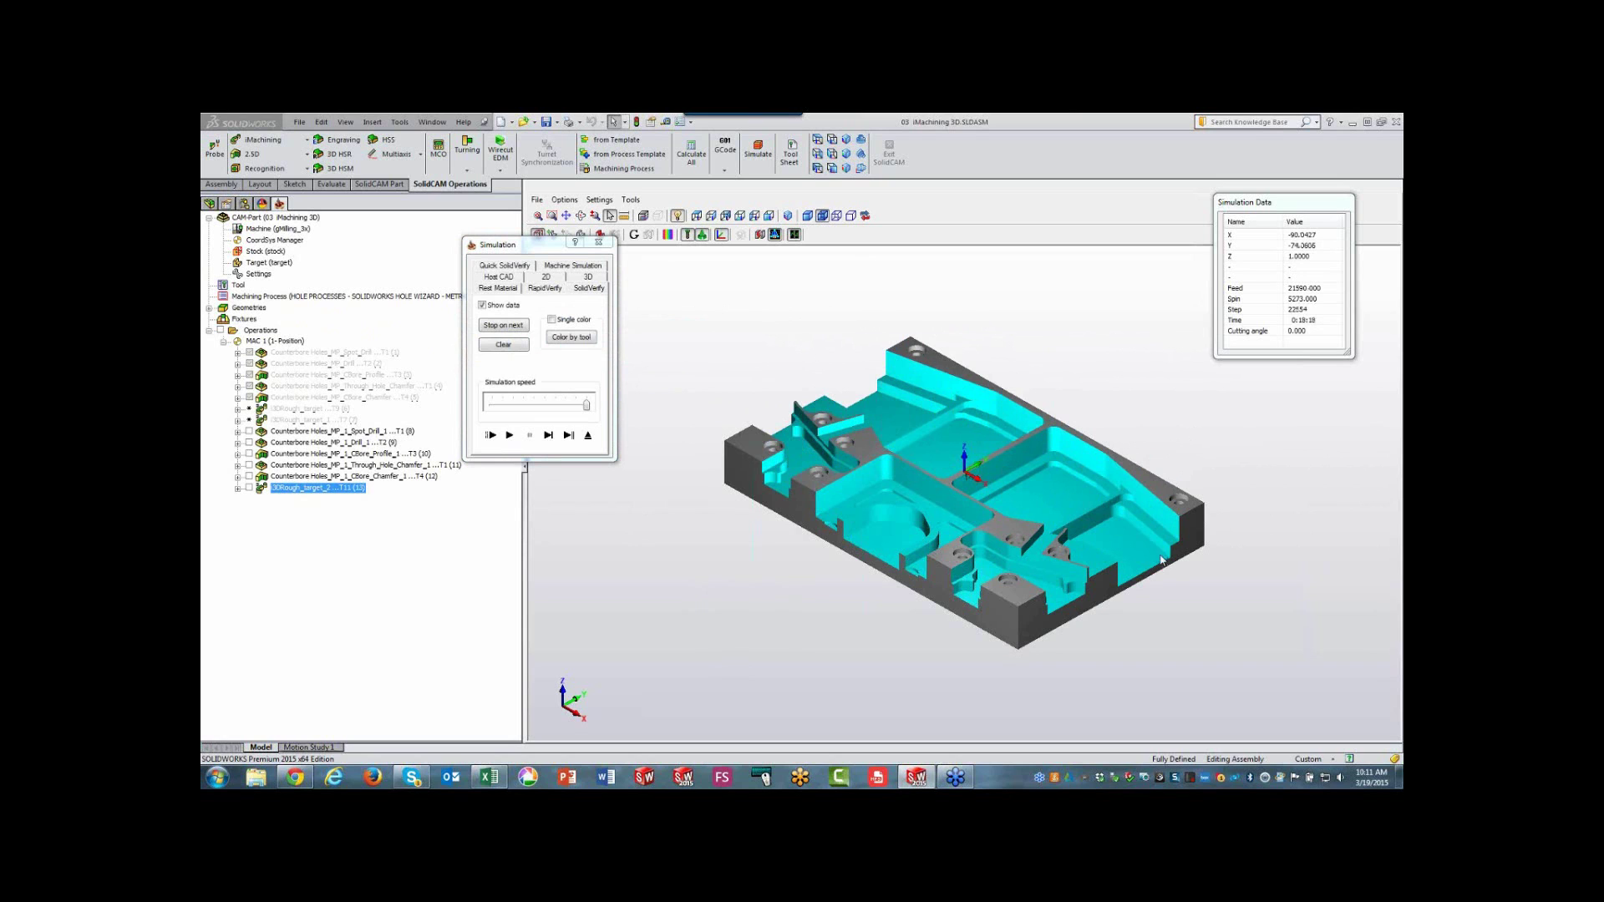
middle_click_drag(1244, 475, 1244, 476)
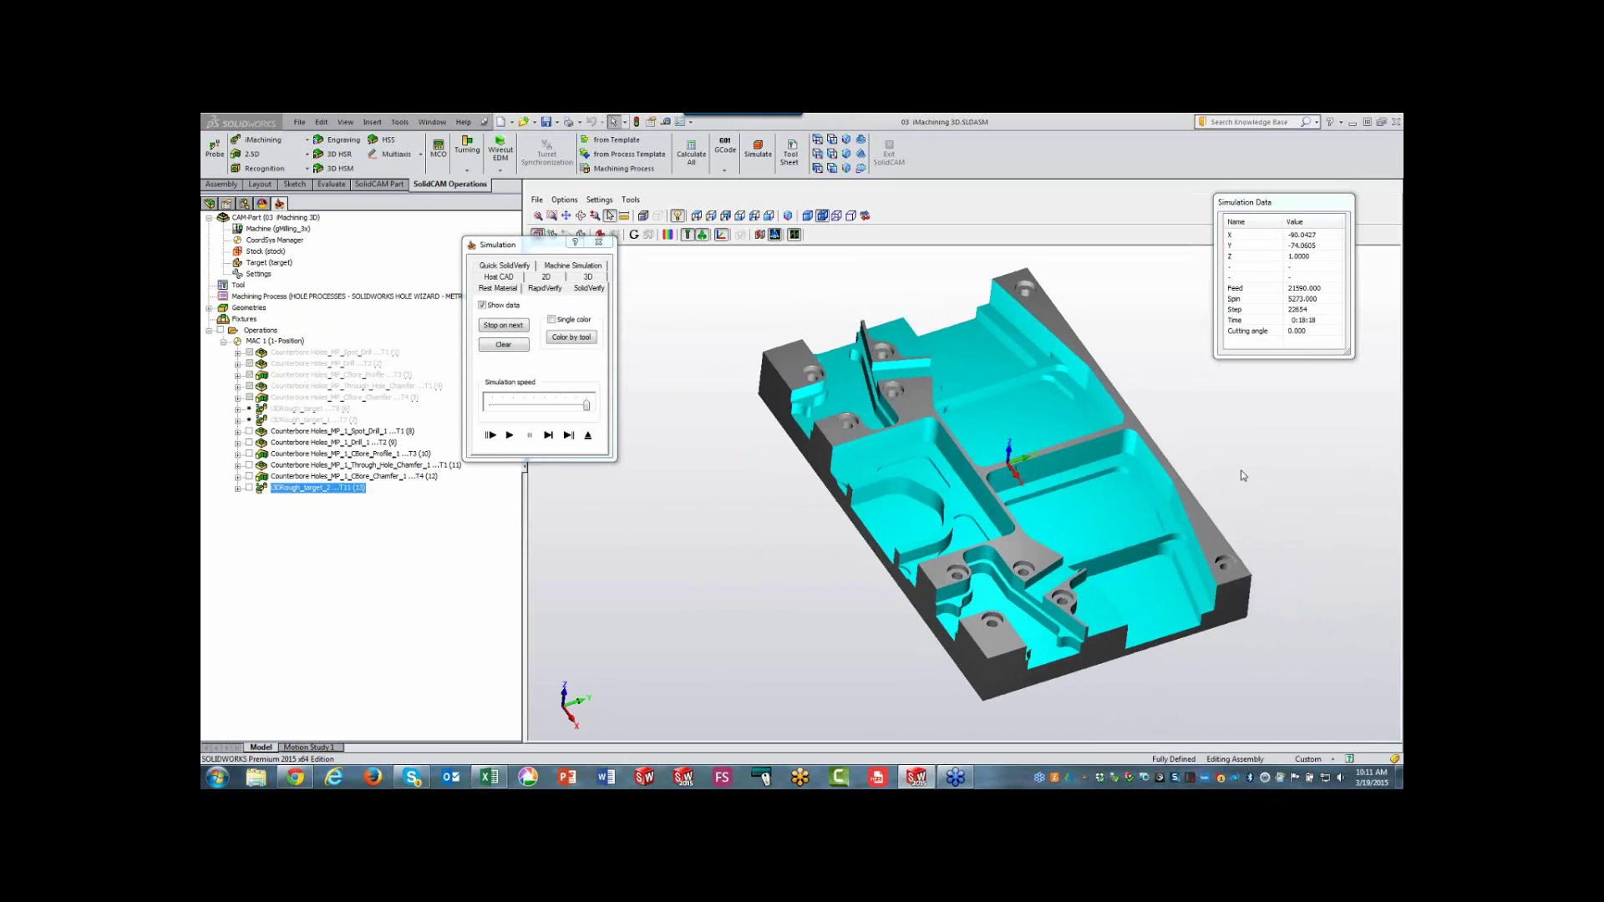
left_click(587, 435)
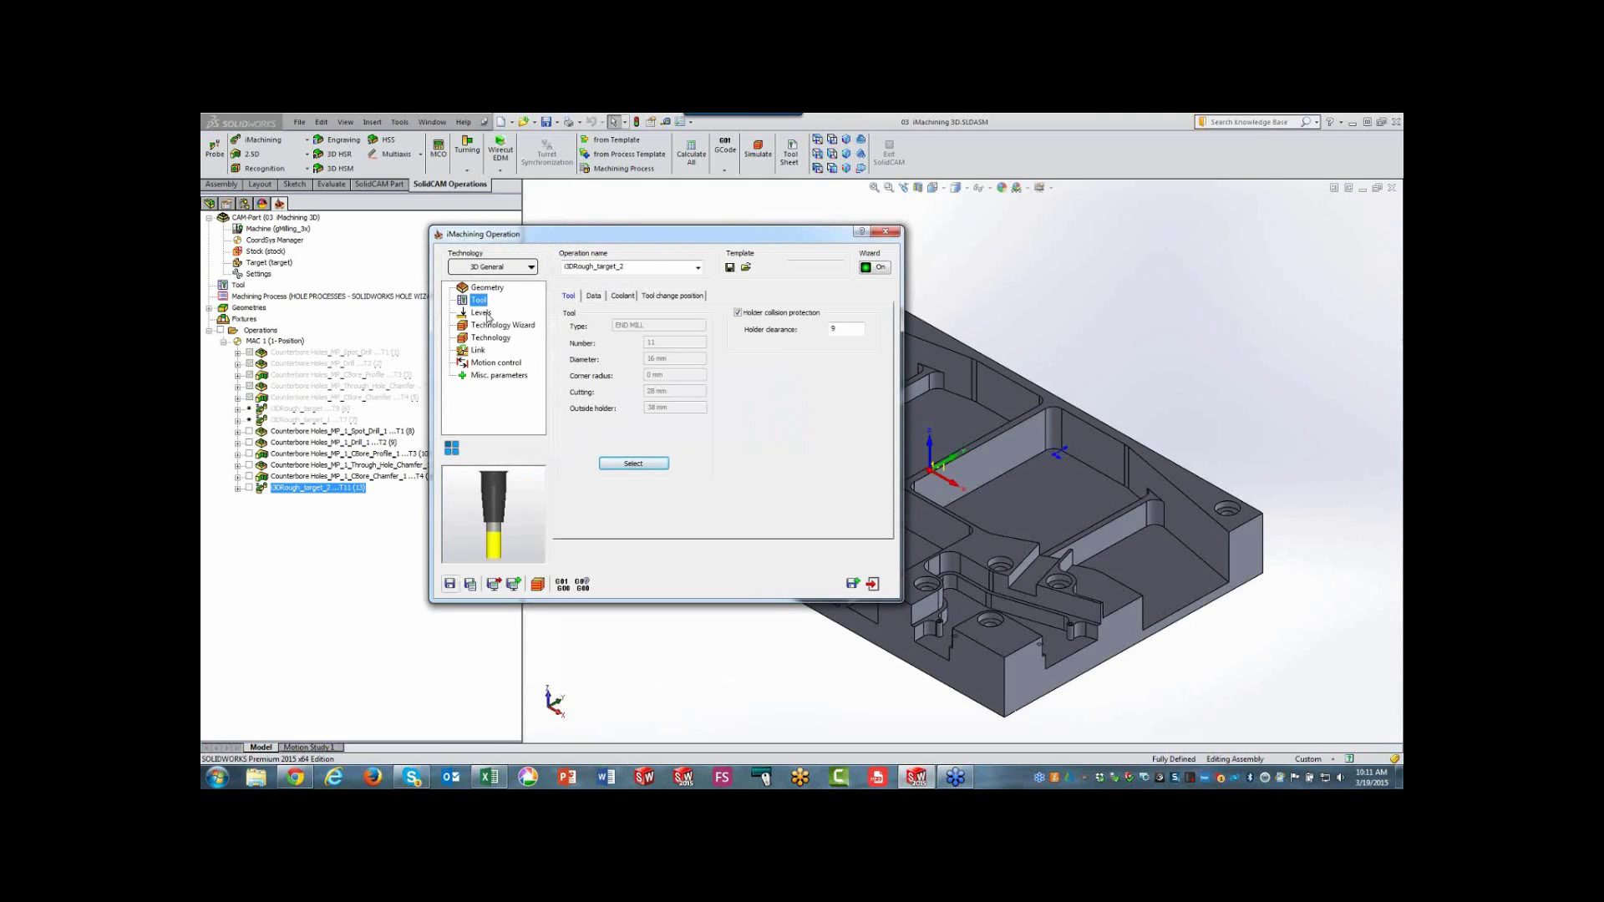
- Replace the tool with tool 9, the 16 mm end mill with 32 mm cutting length, and recalculate the toolpath
left_click(624, 463)
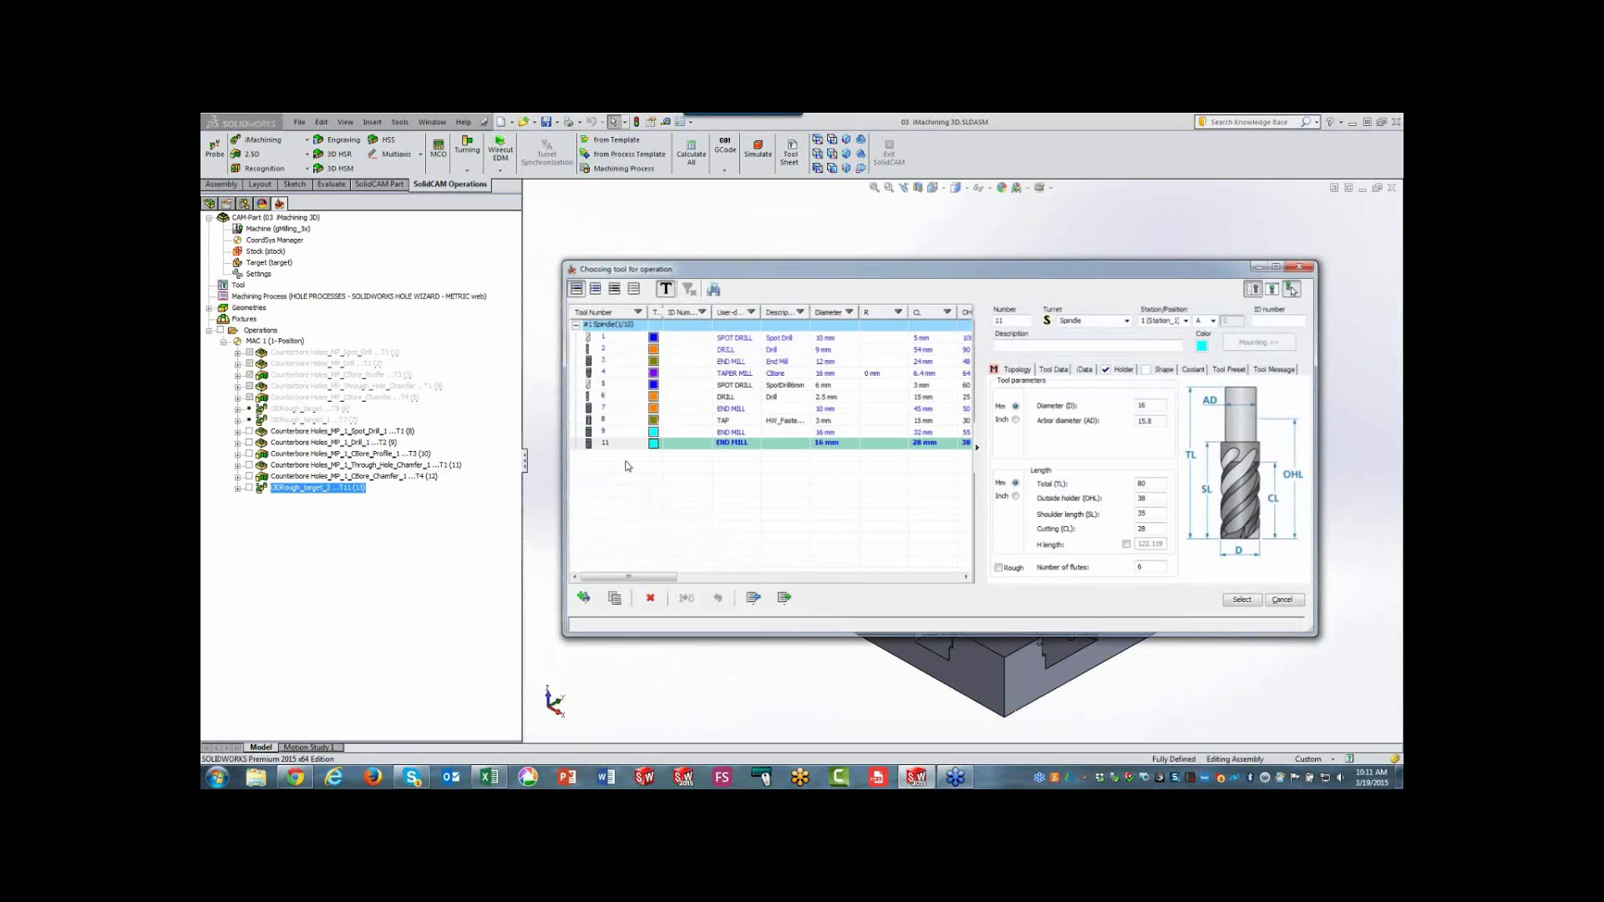
left_click(708, 432)
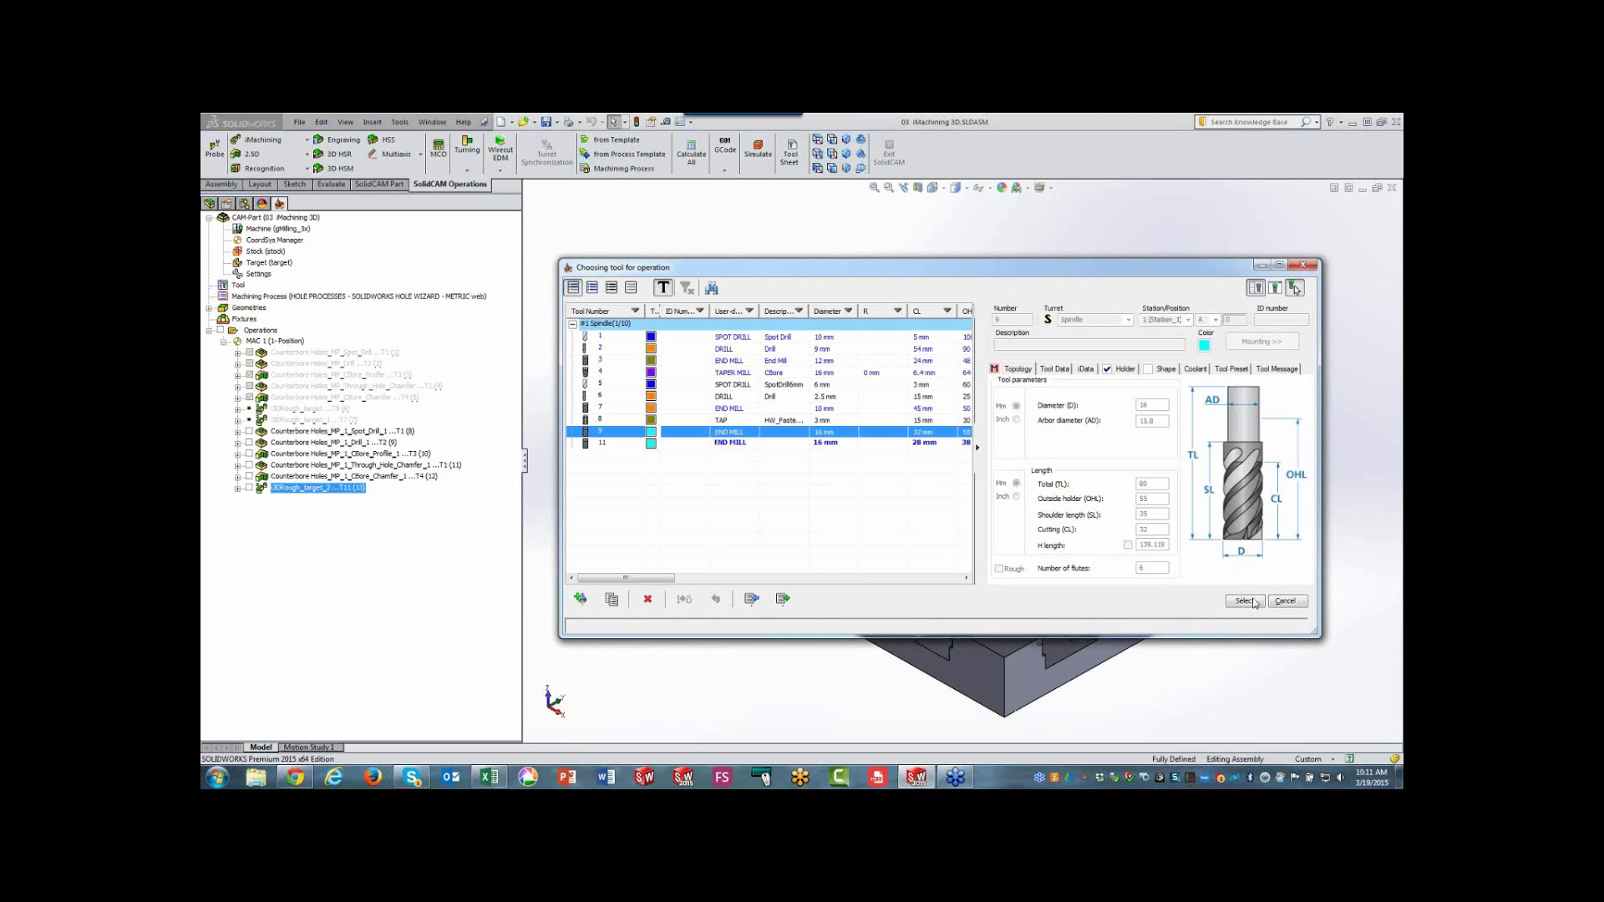
left_click(1252, 601)
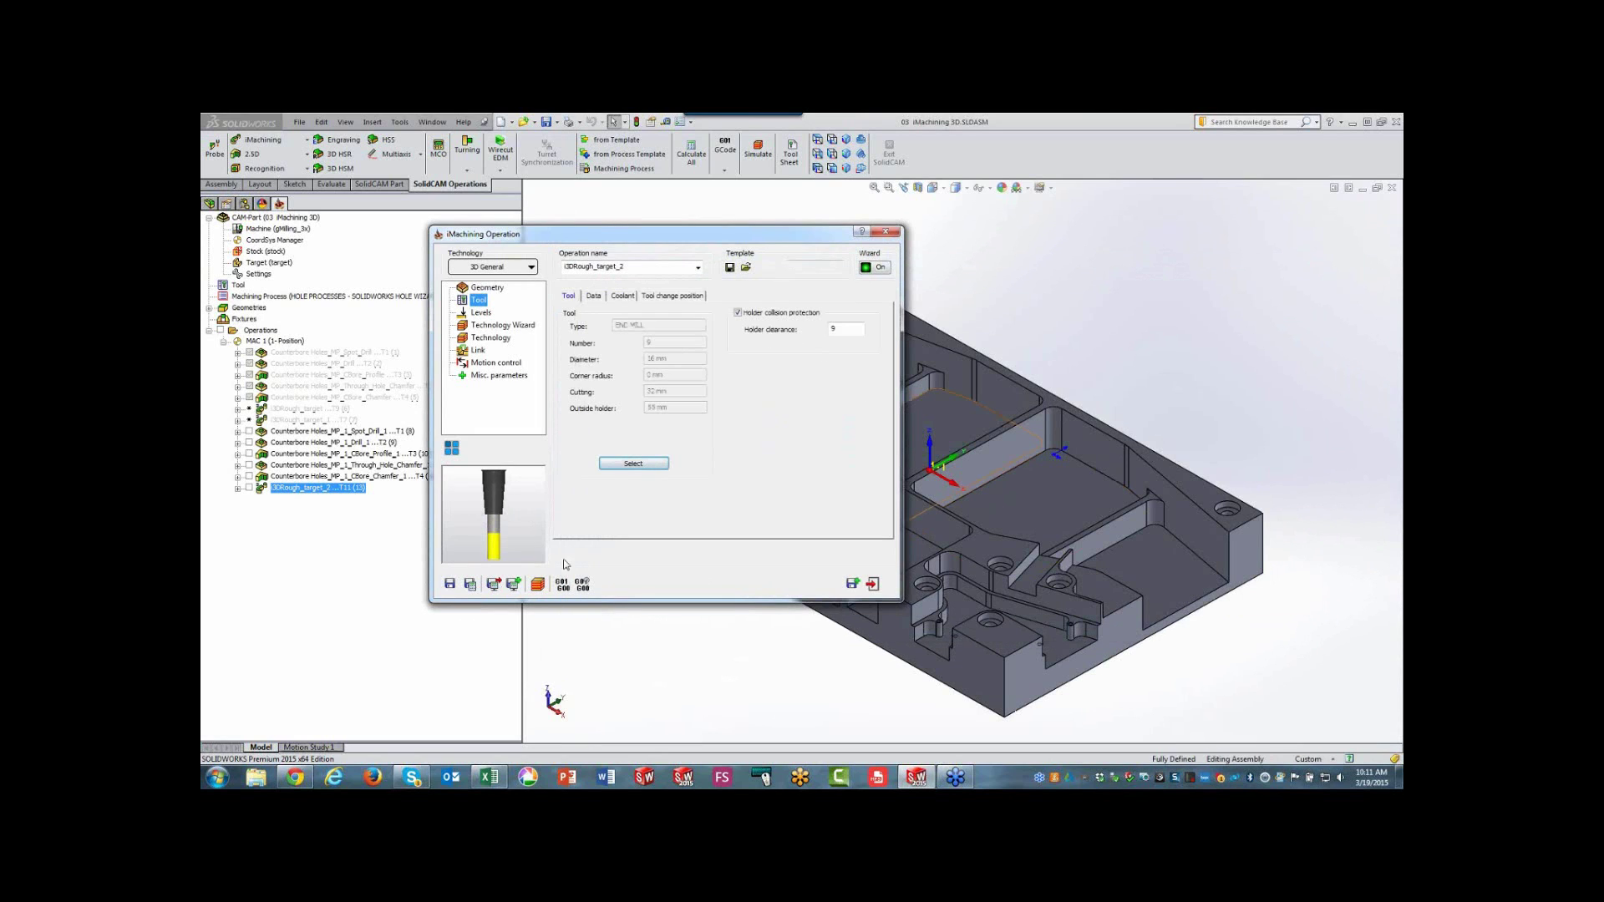
left_click(470, 585)
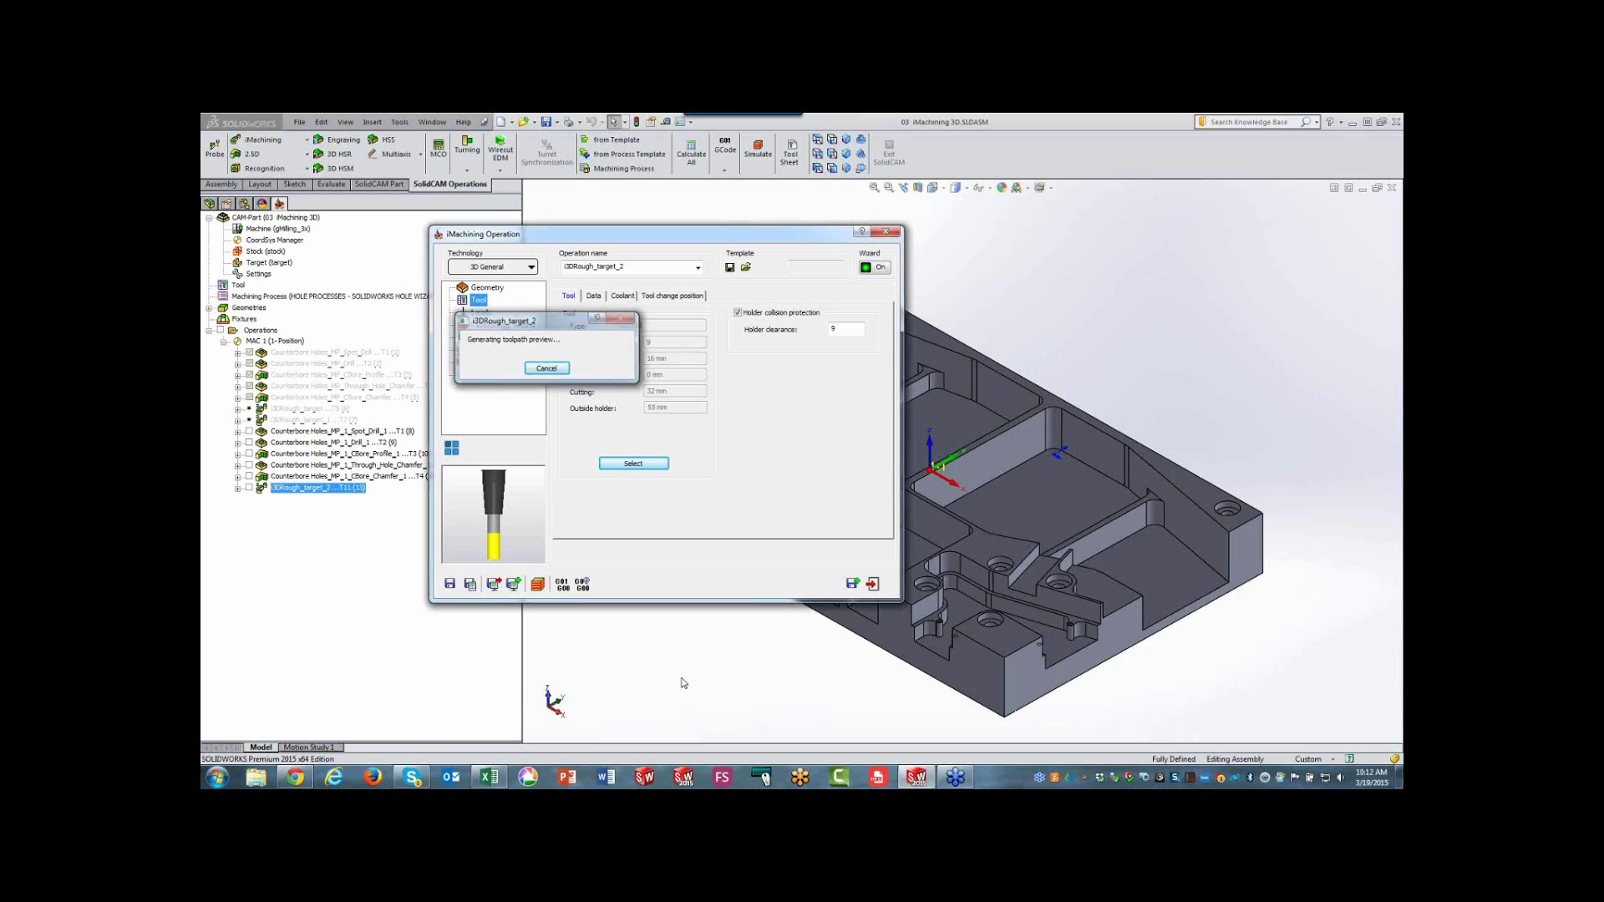
- Run the SolidVerify simulation with the replacement tool, pause it to check the holder against the pocket walls, and exit
left_click(536, 585)
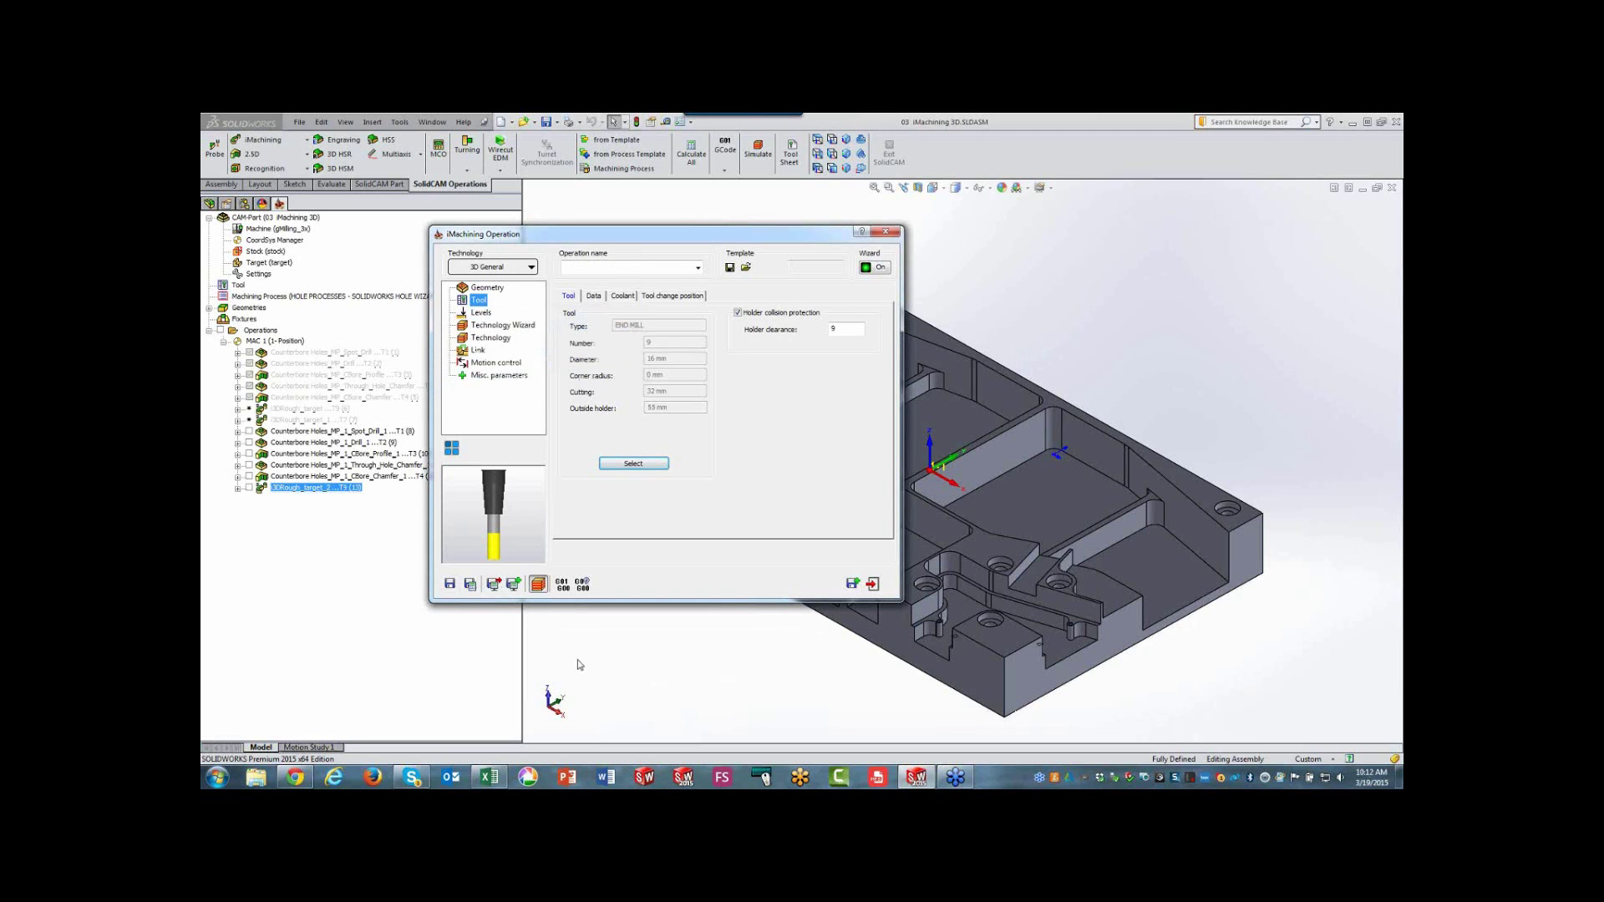
left_click(595, 267)
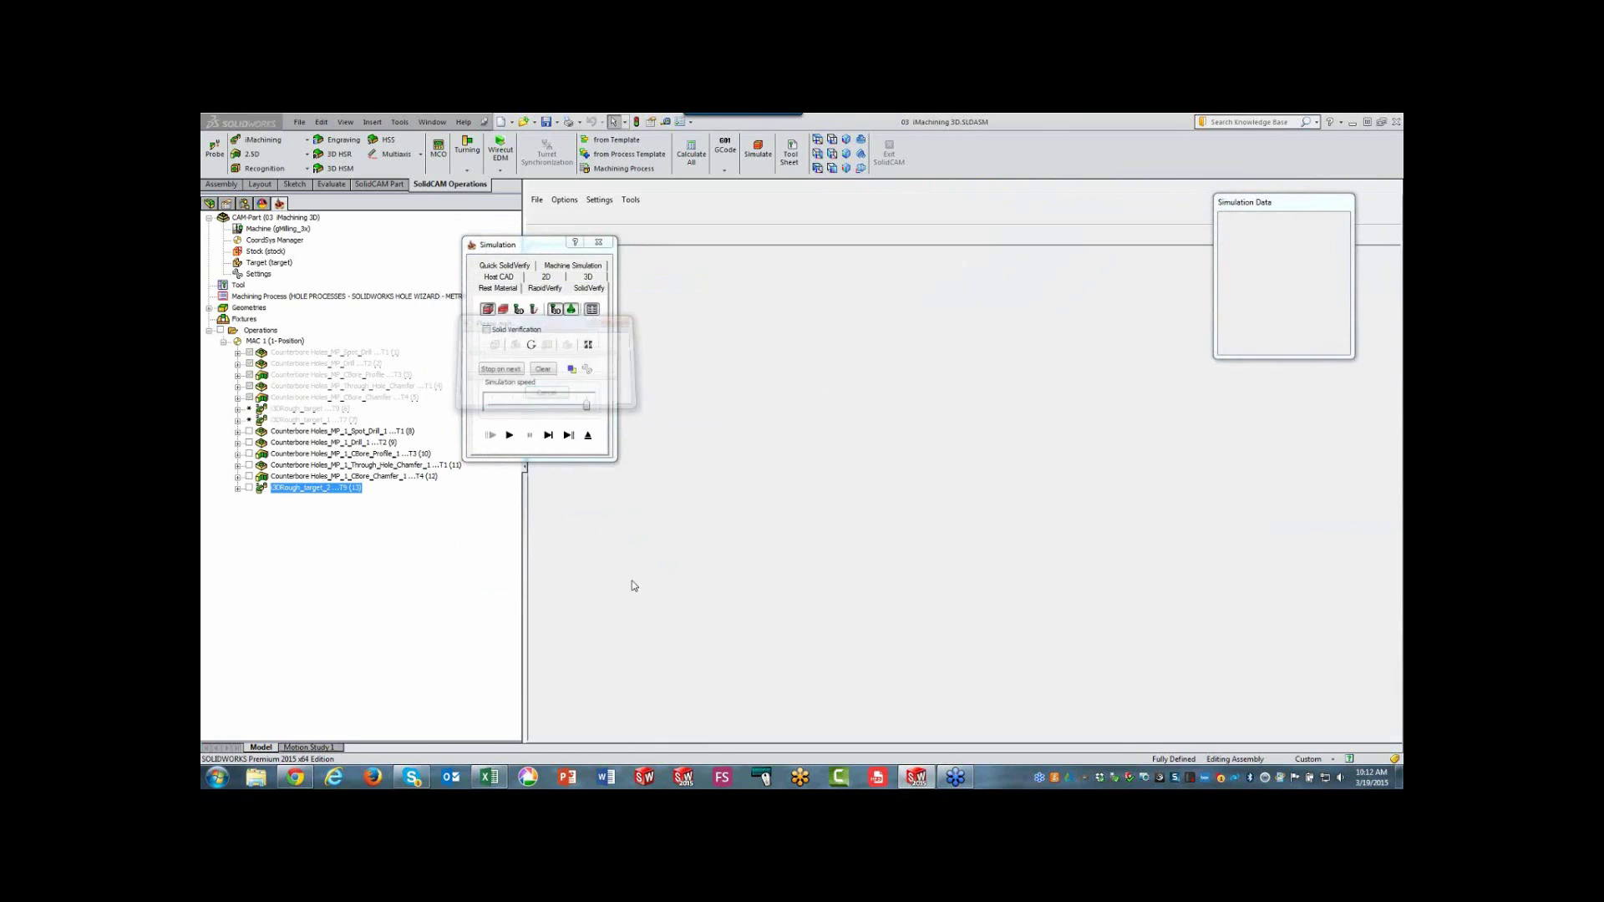
left_click(510, 435)
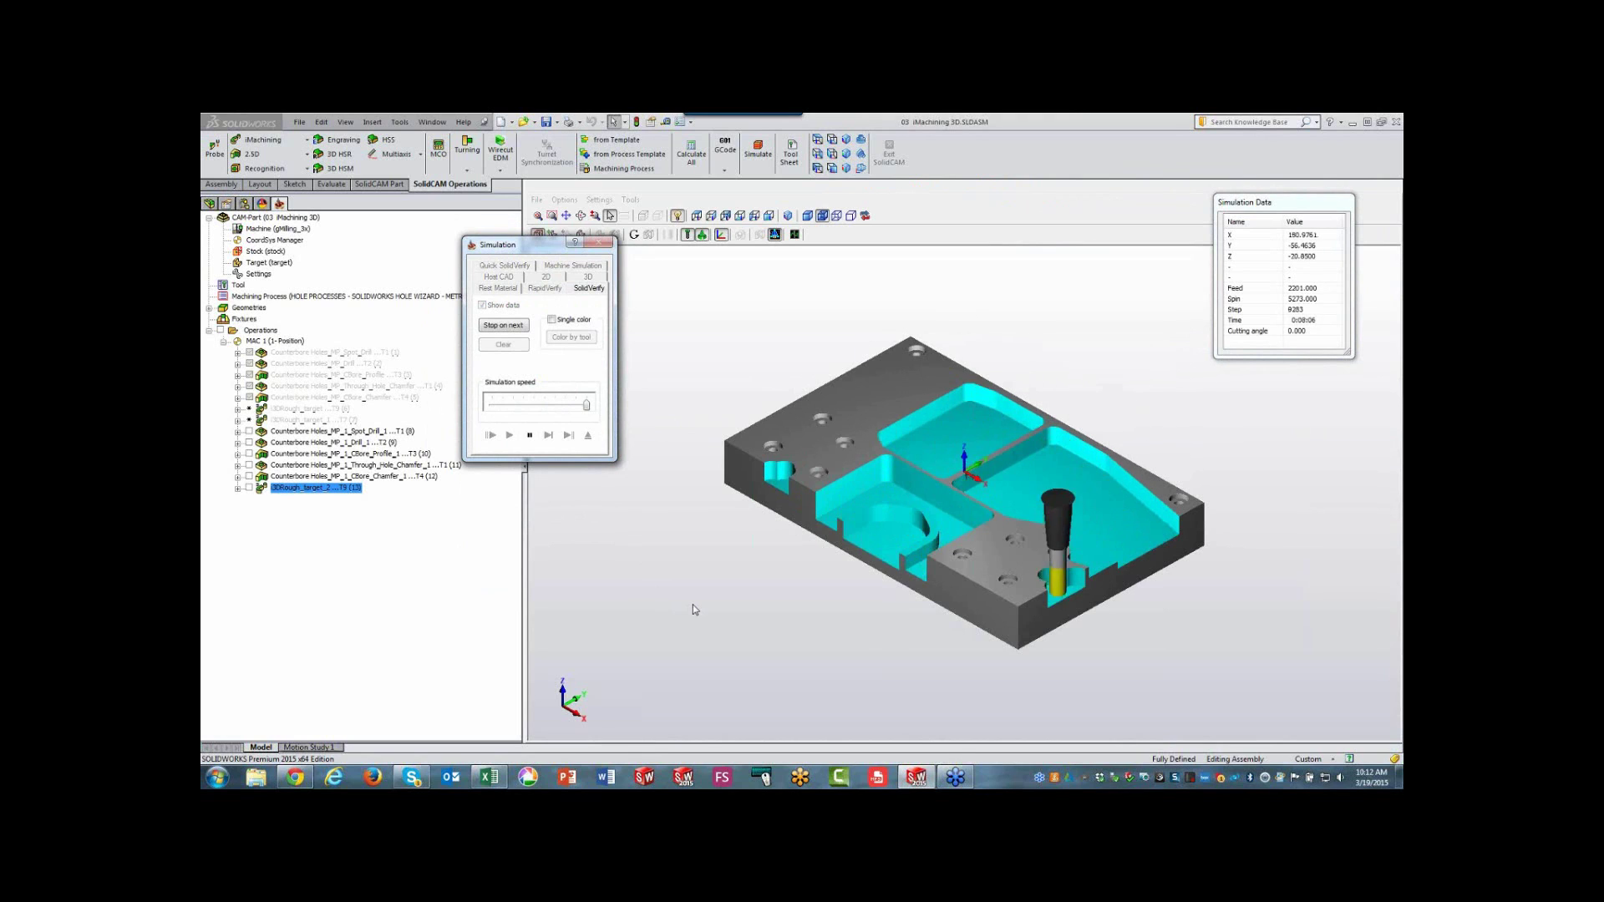
left_click(532, 435)
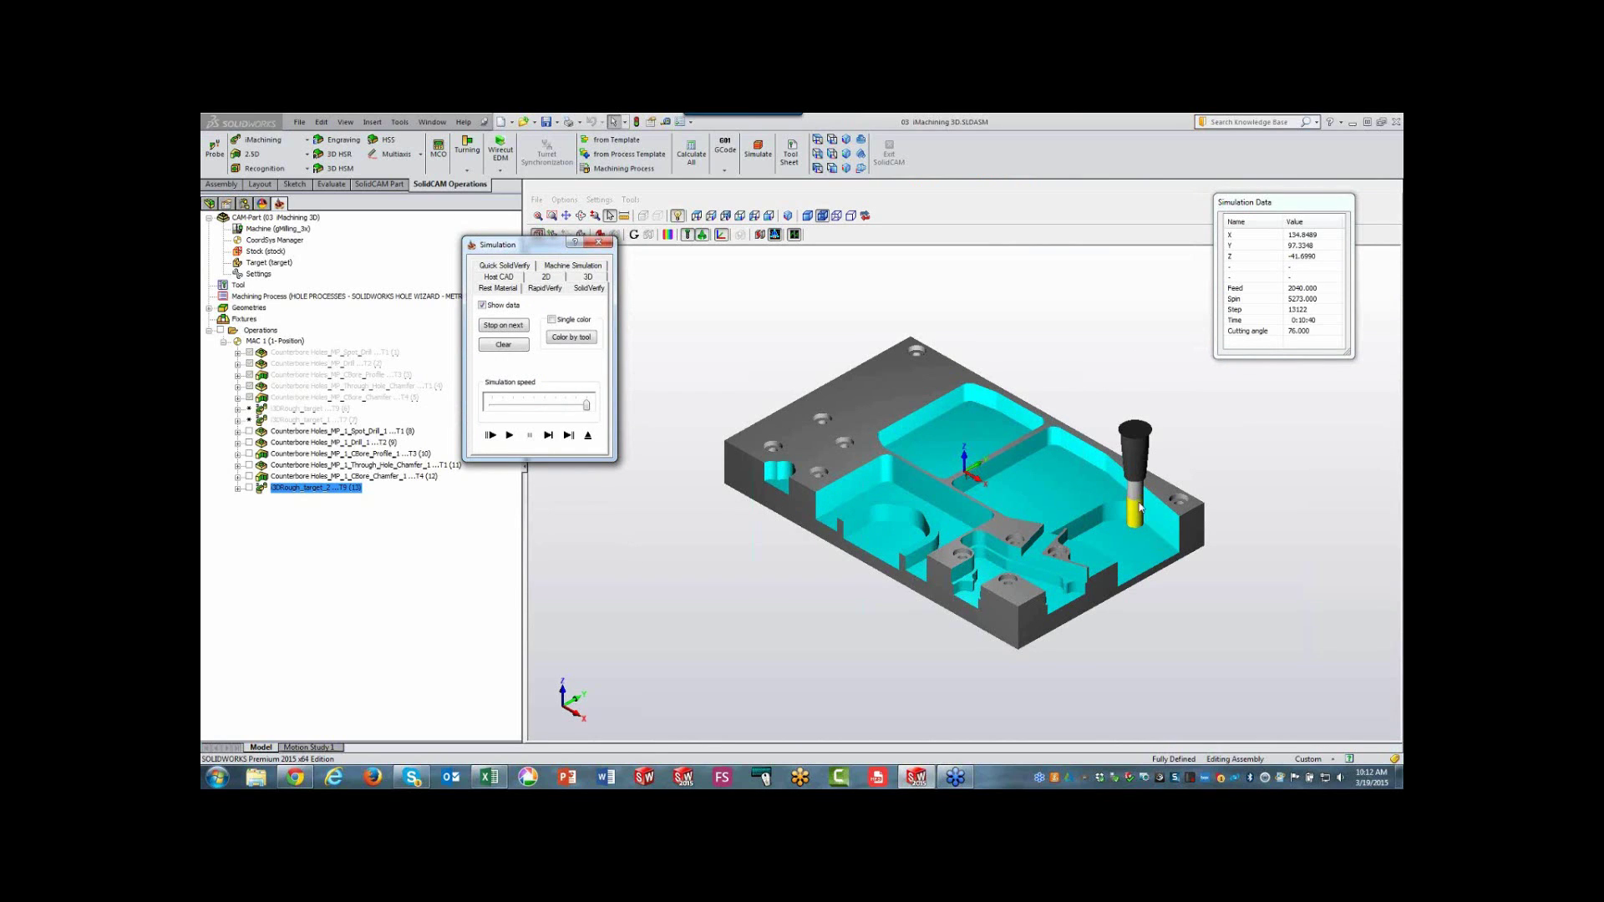
left_click(588, 436)
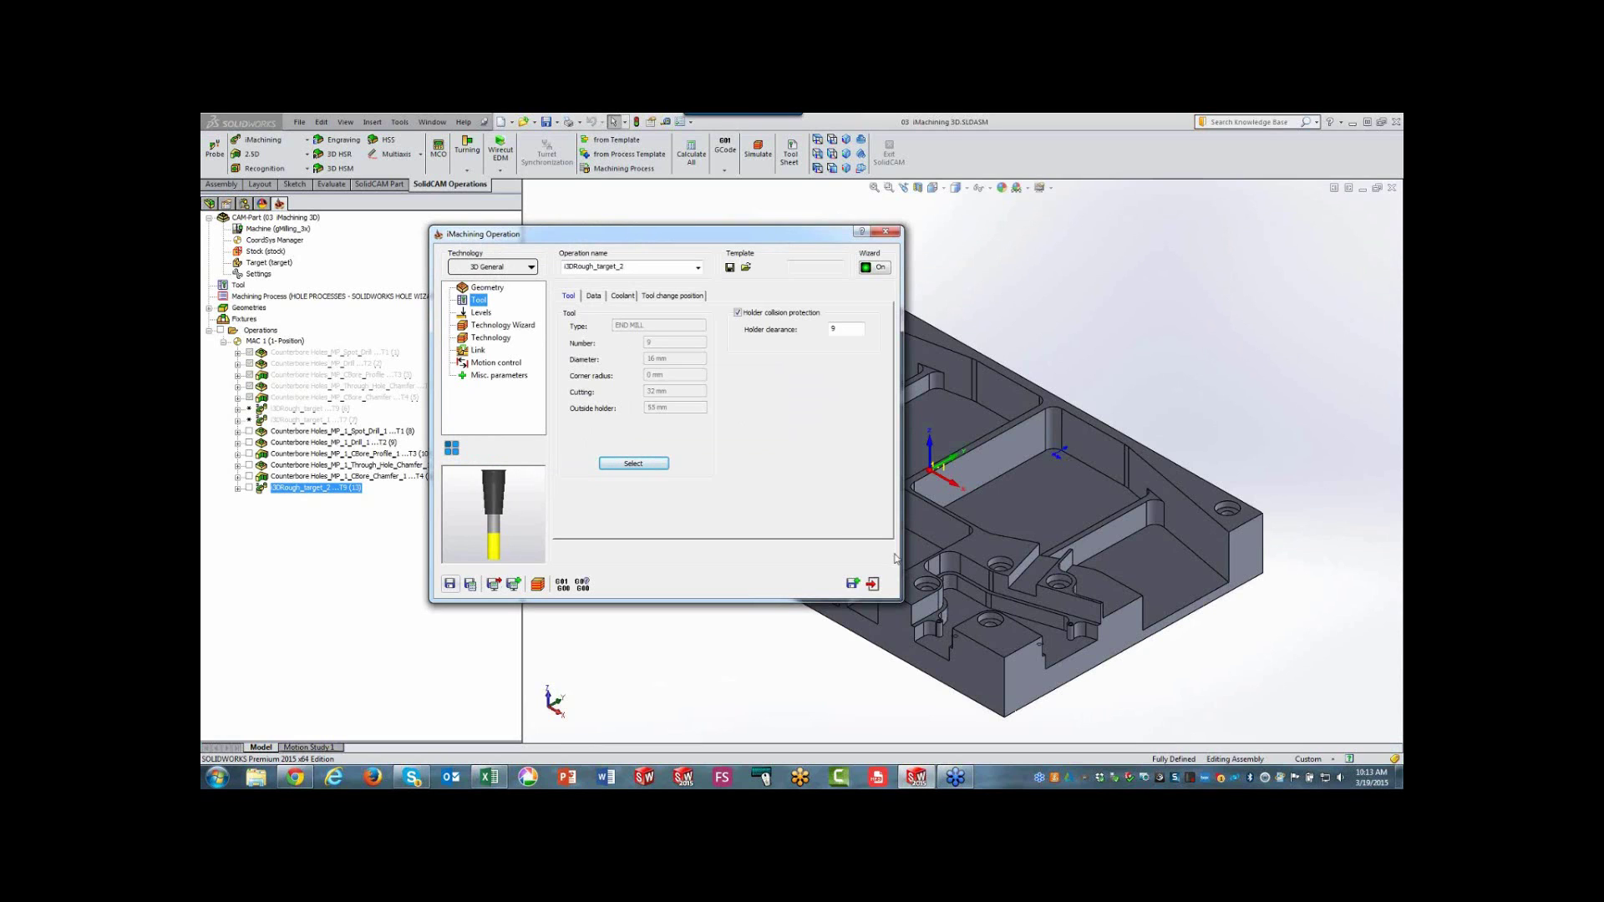
- Save and copy the 3D rough operation, and assign tool 7, the end mill with 45 mm cutting length, to the copy
left_click(850, 584)
left_click(479, 301)
left_click(626, 465)
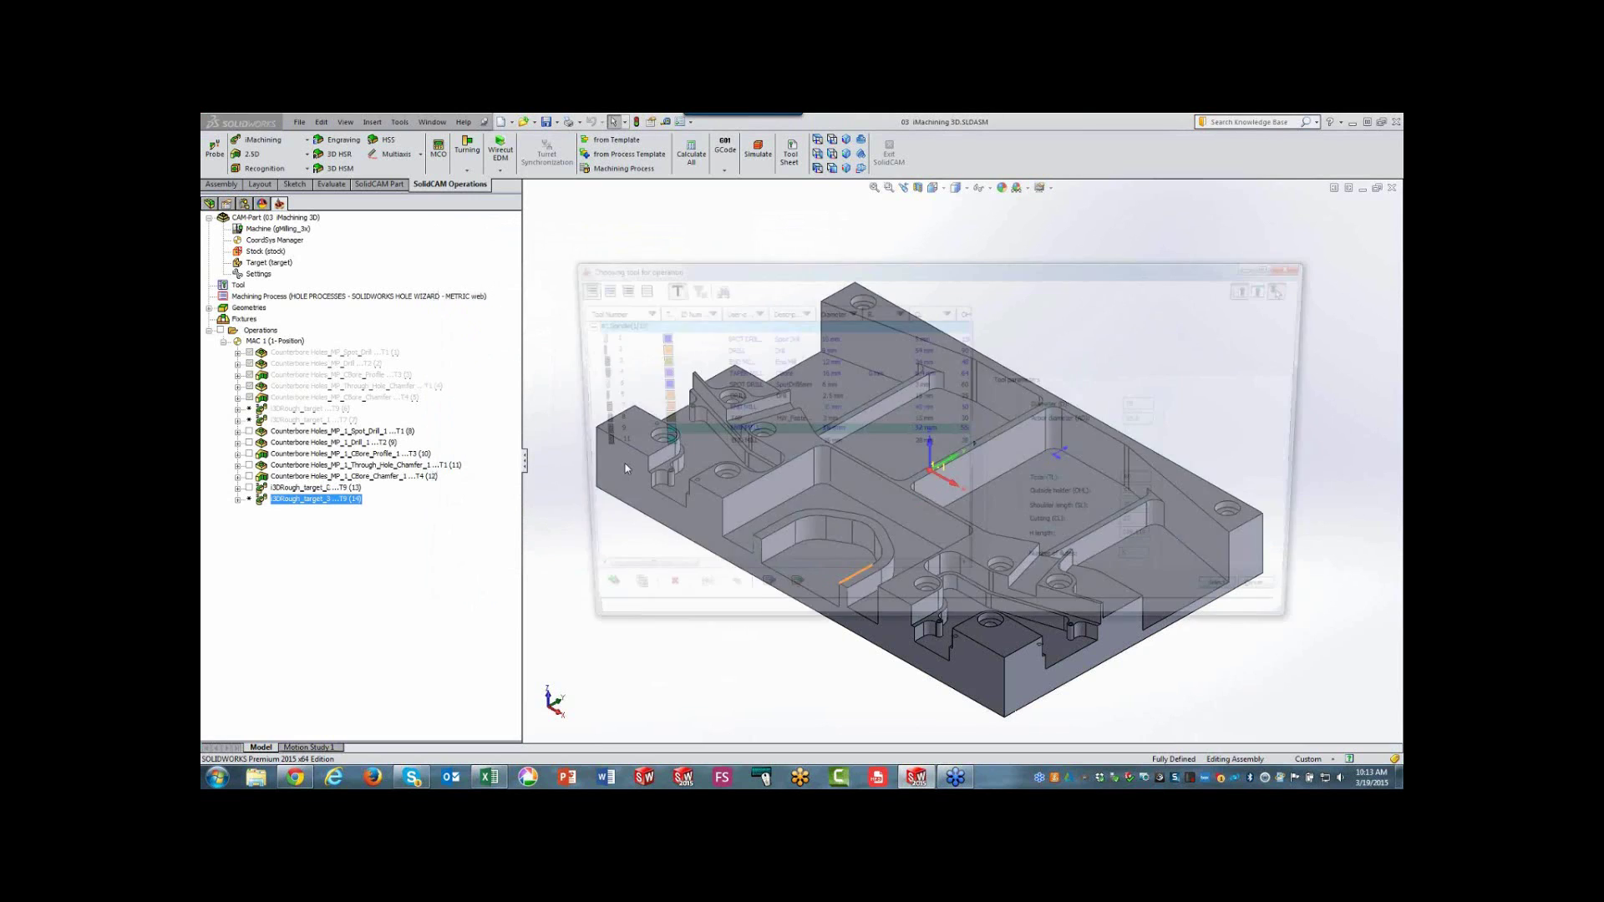
left_click(727, 409)
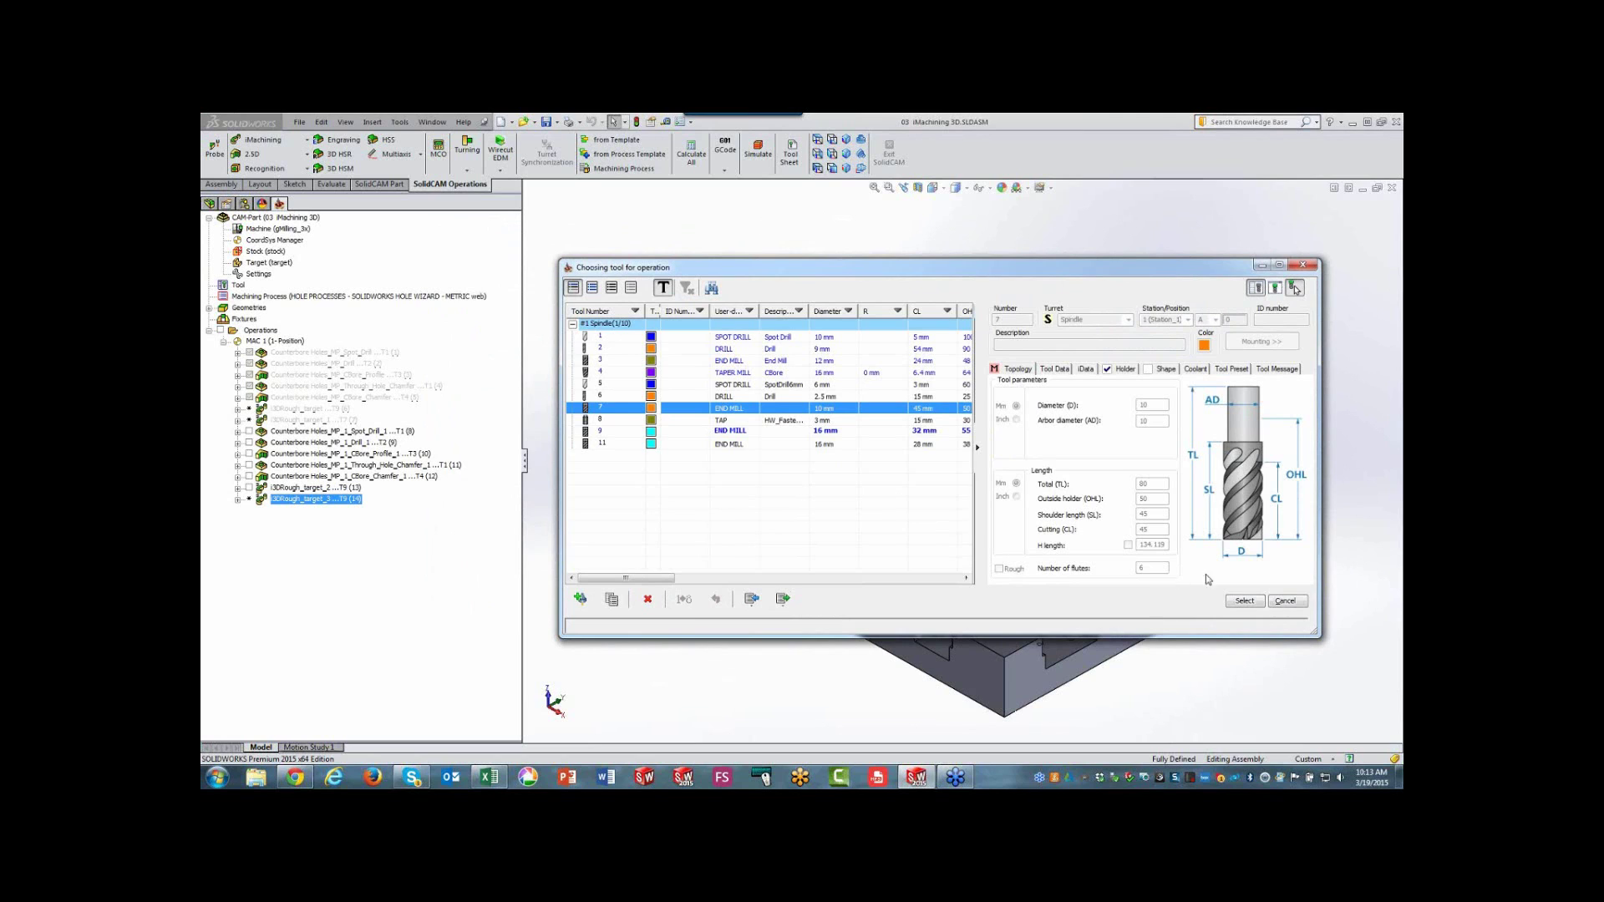
left_click(1253, 602)
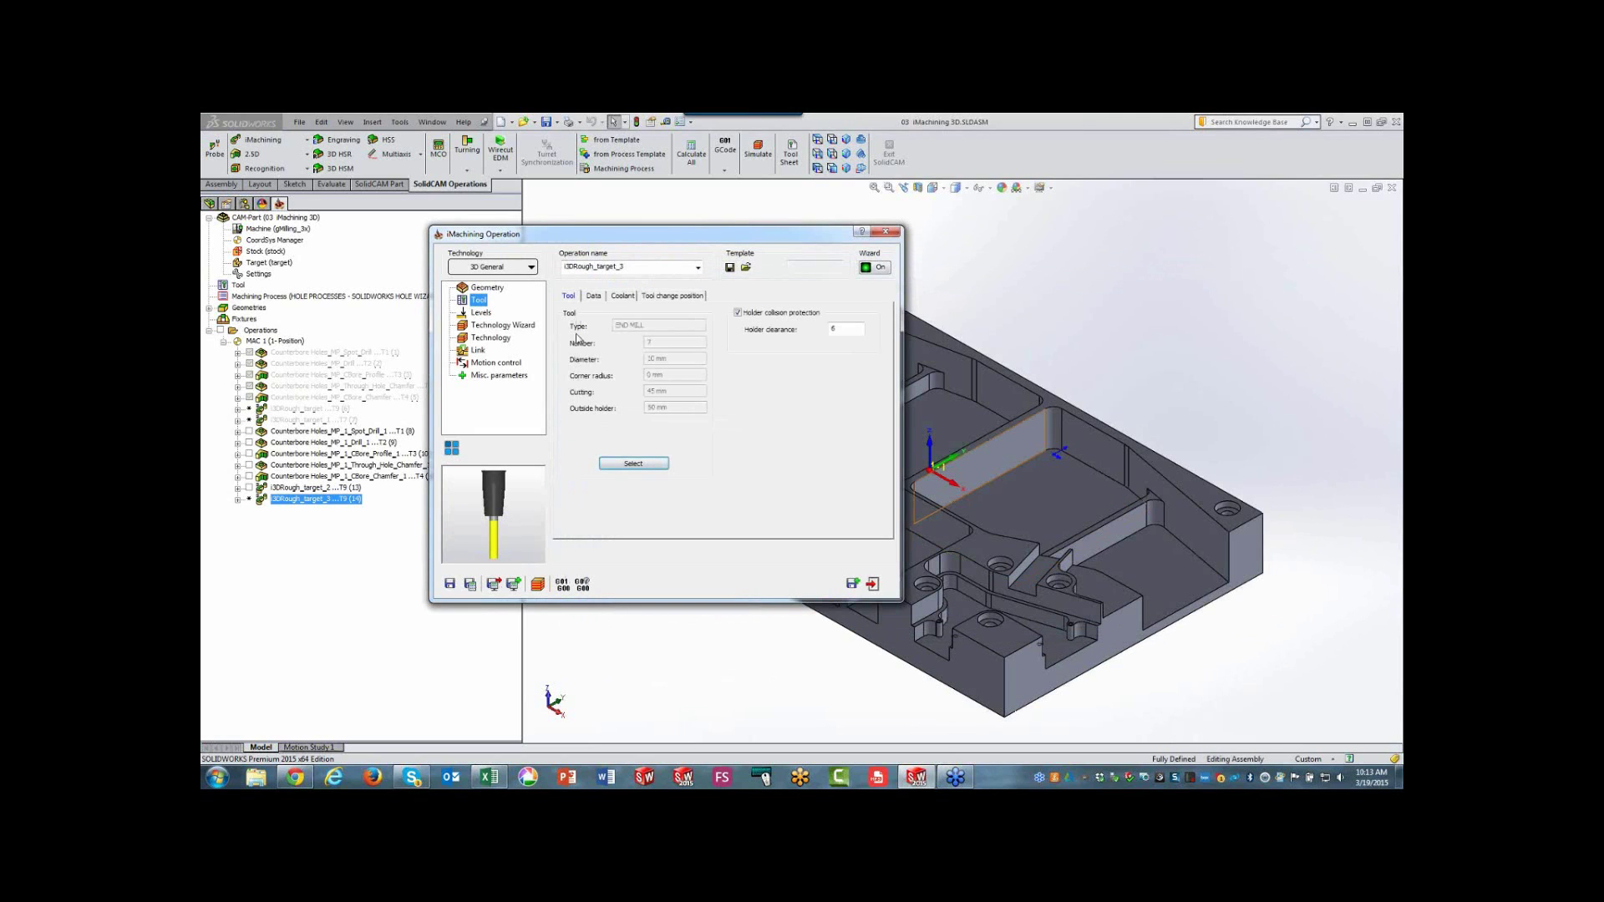
- Override the rest rough scallop value with 0.3, then save and calculate the copied operation
left_click(493, 338)
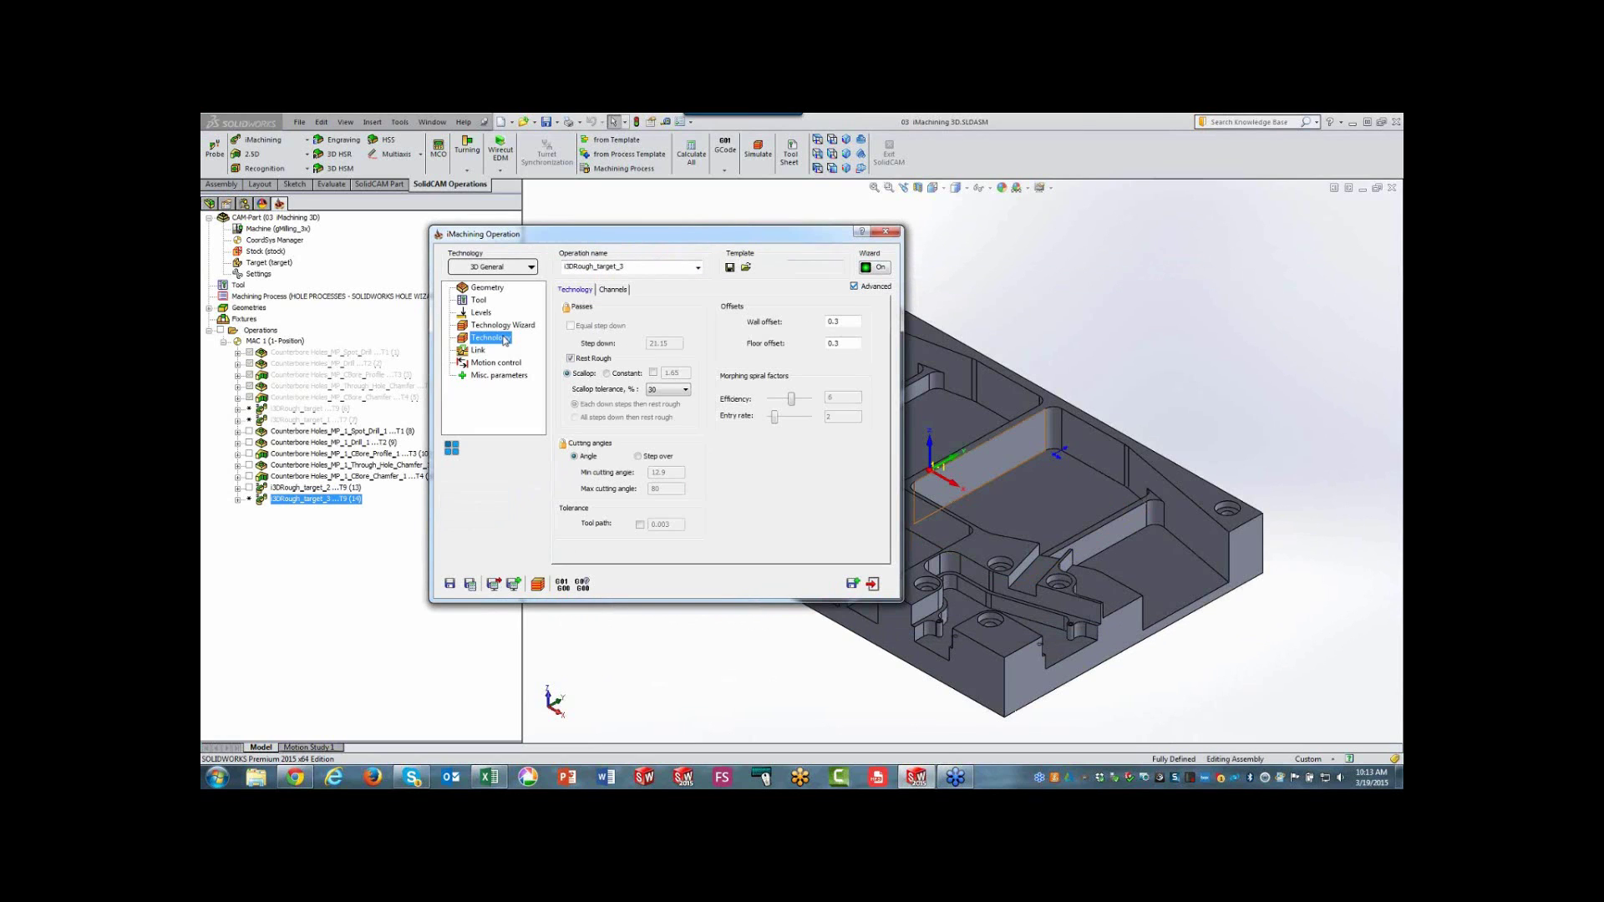
left_click(653, 373)
left_click(678, 373)
type("0.3")
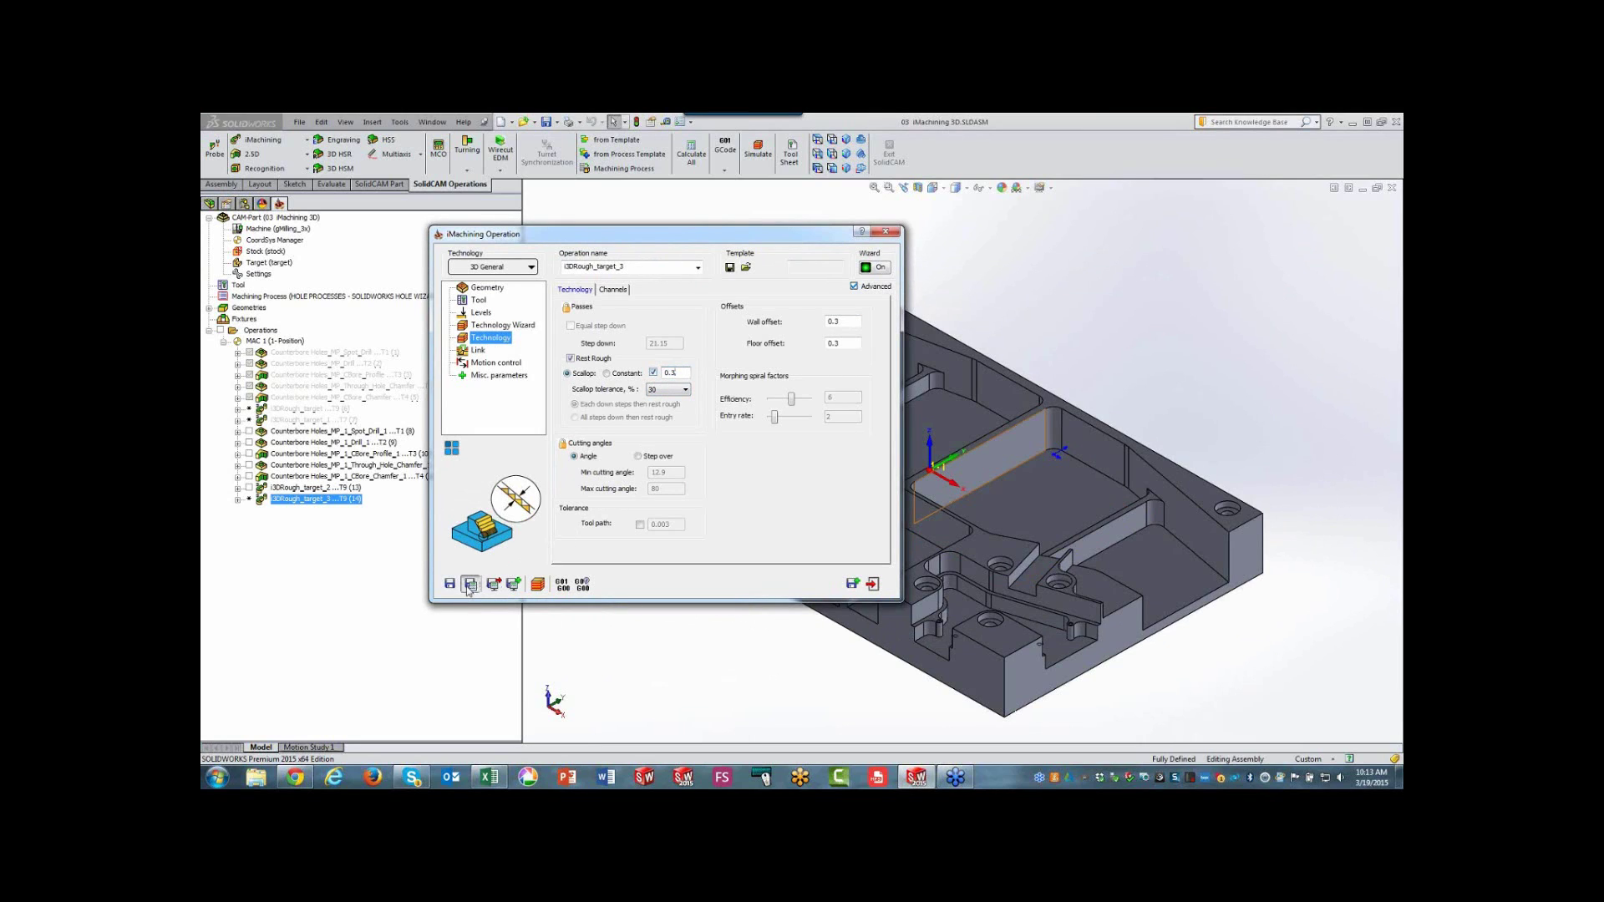
left_click(469, 584)
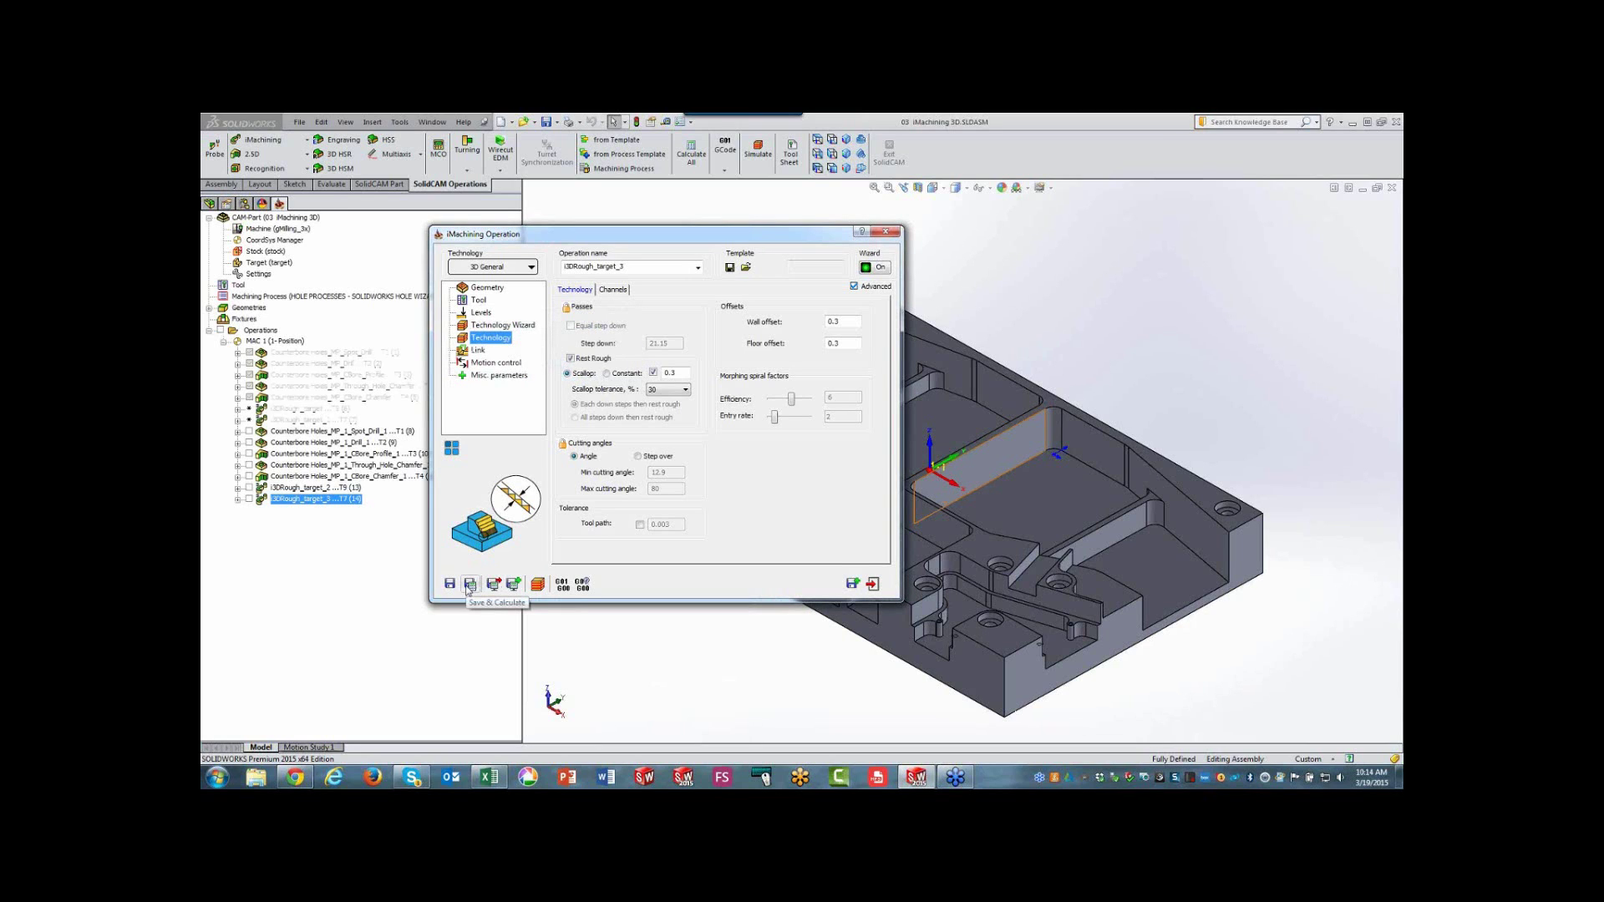
- Run the Host CAD simulation of the rest rough toolpath in top view, with the simulation windows moved off the part
left_click(538, 584)
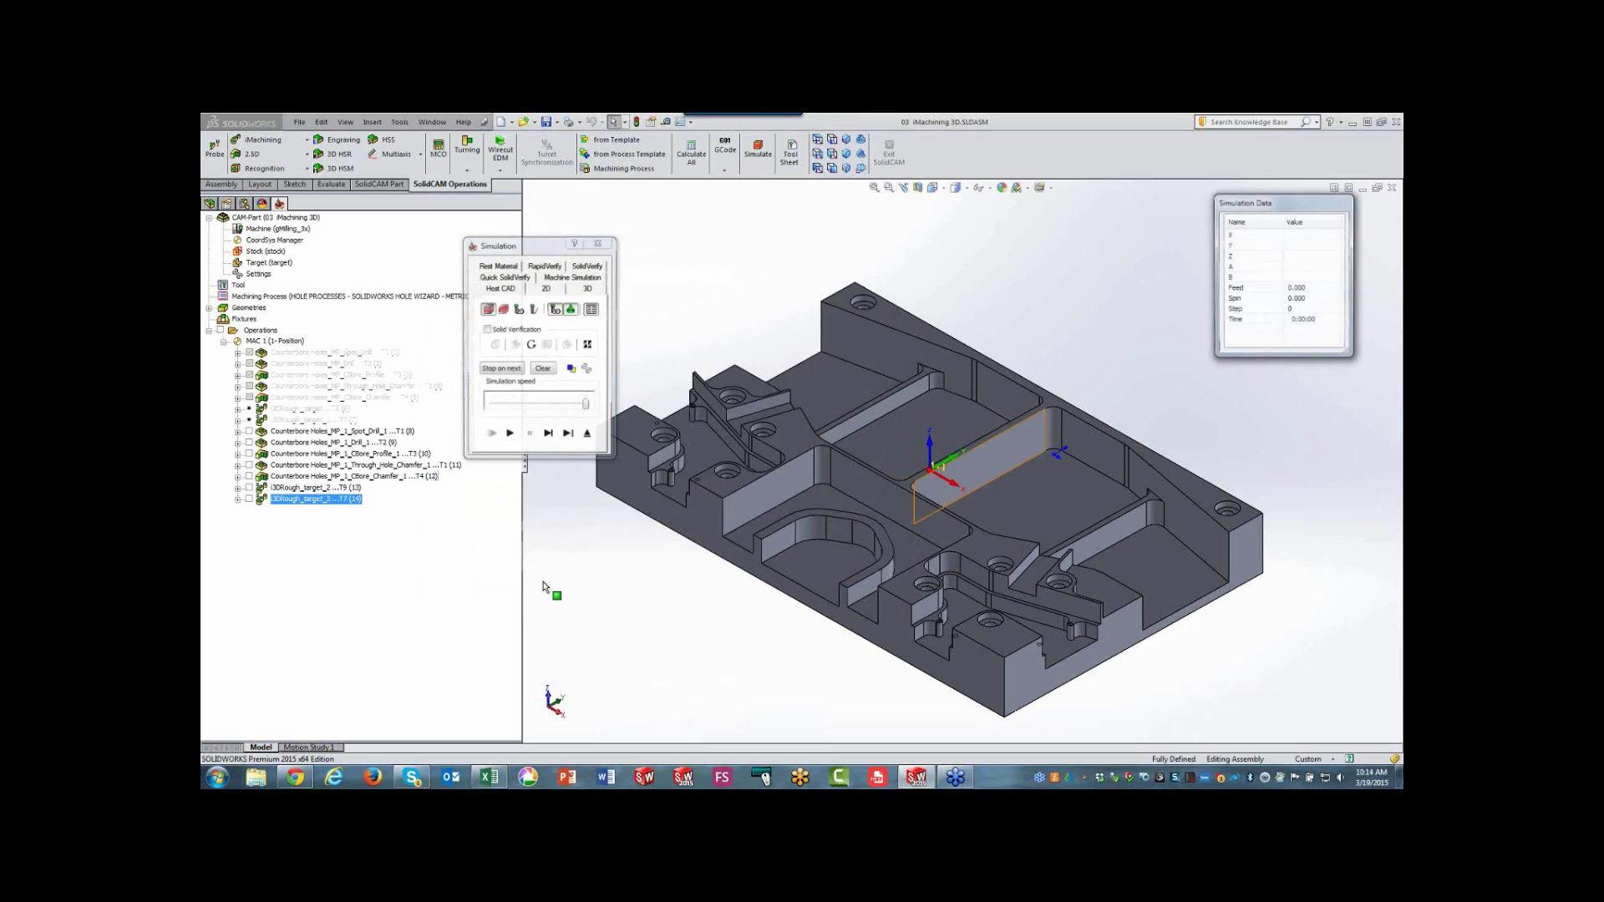
left_click(822, 142)
left_click_drag(540, 248, 468, 231)
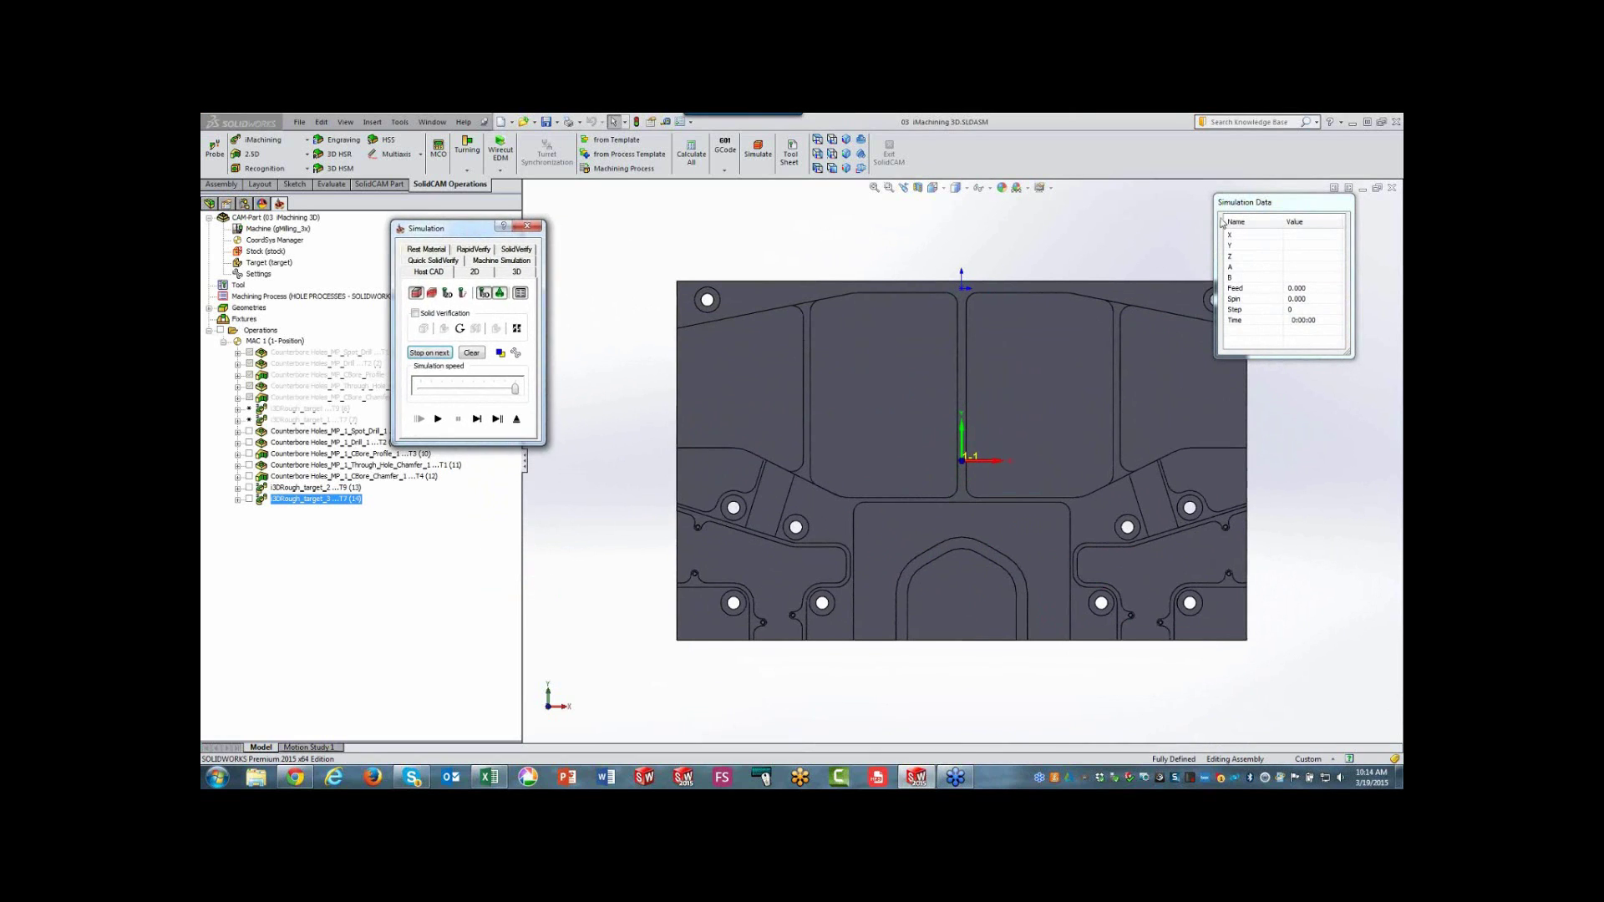
left_click_drag(1236, 202, 1284, 191)
left_click(437, 420)
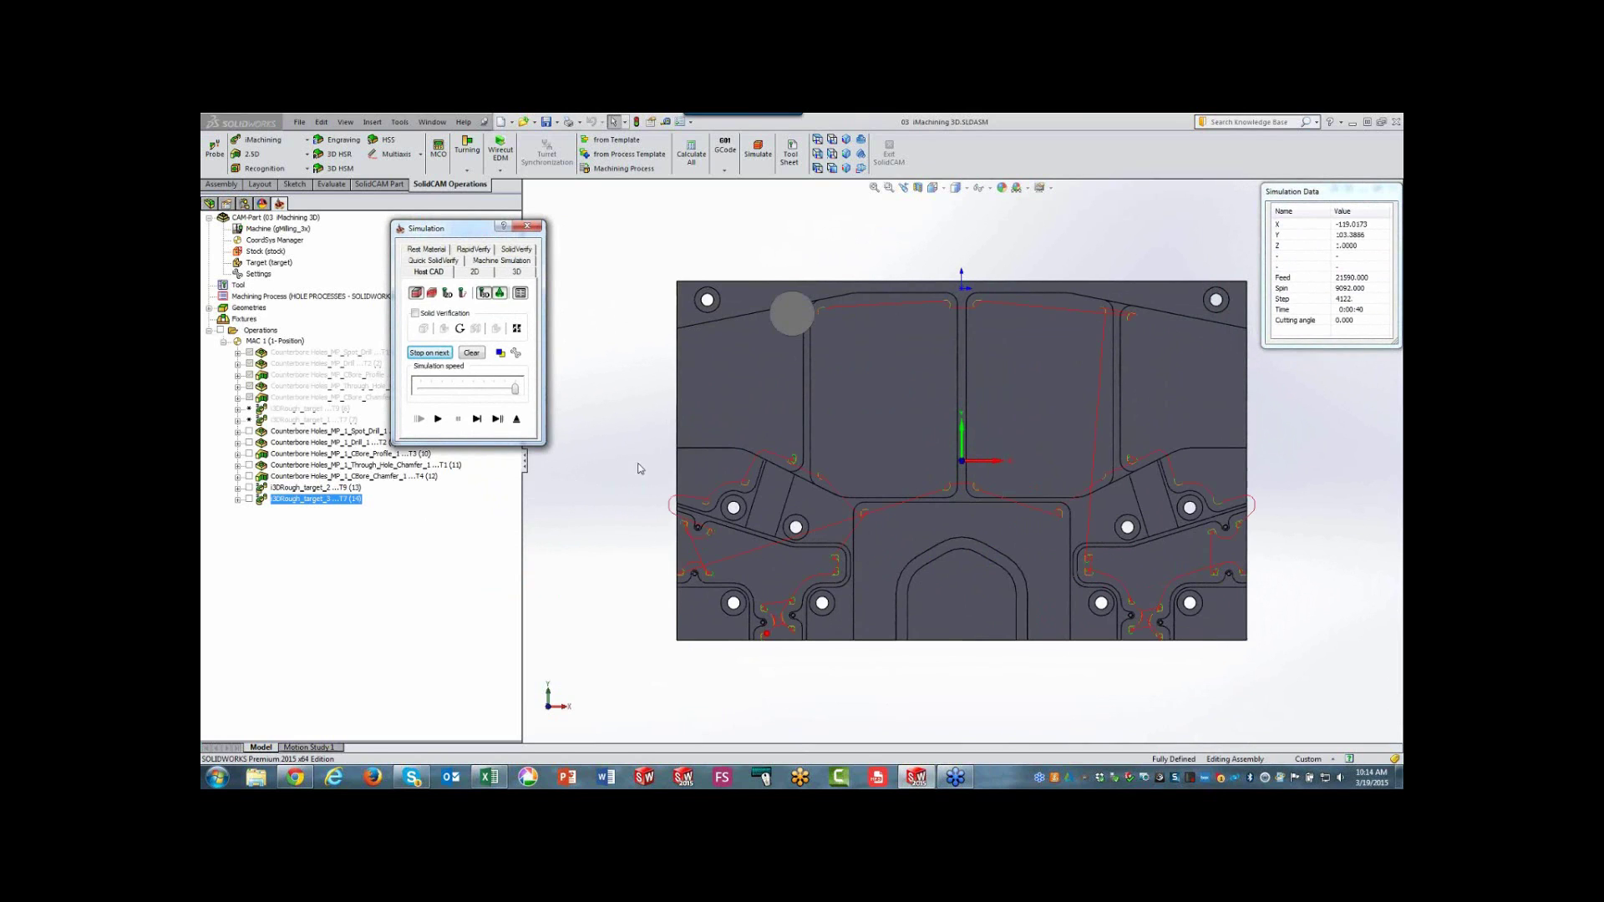
- Examine where the rest rough toolpath cuts in the pocket corners and narrow areas, and exit the simulation
scroll(1079, 342, "down", 2)
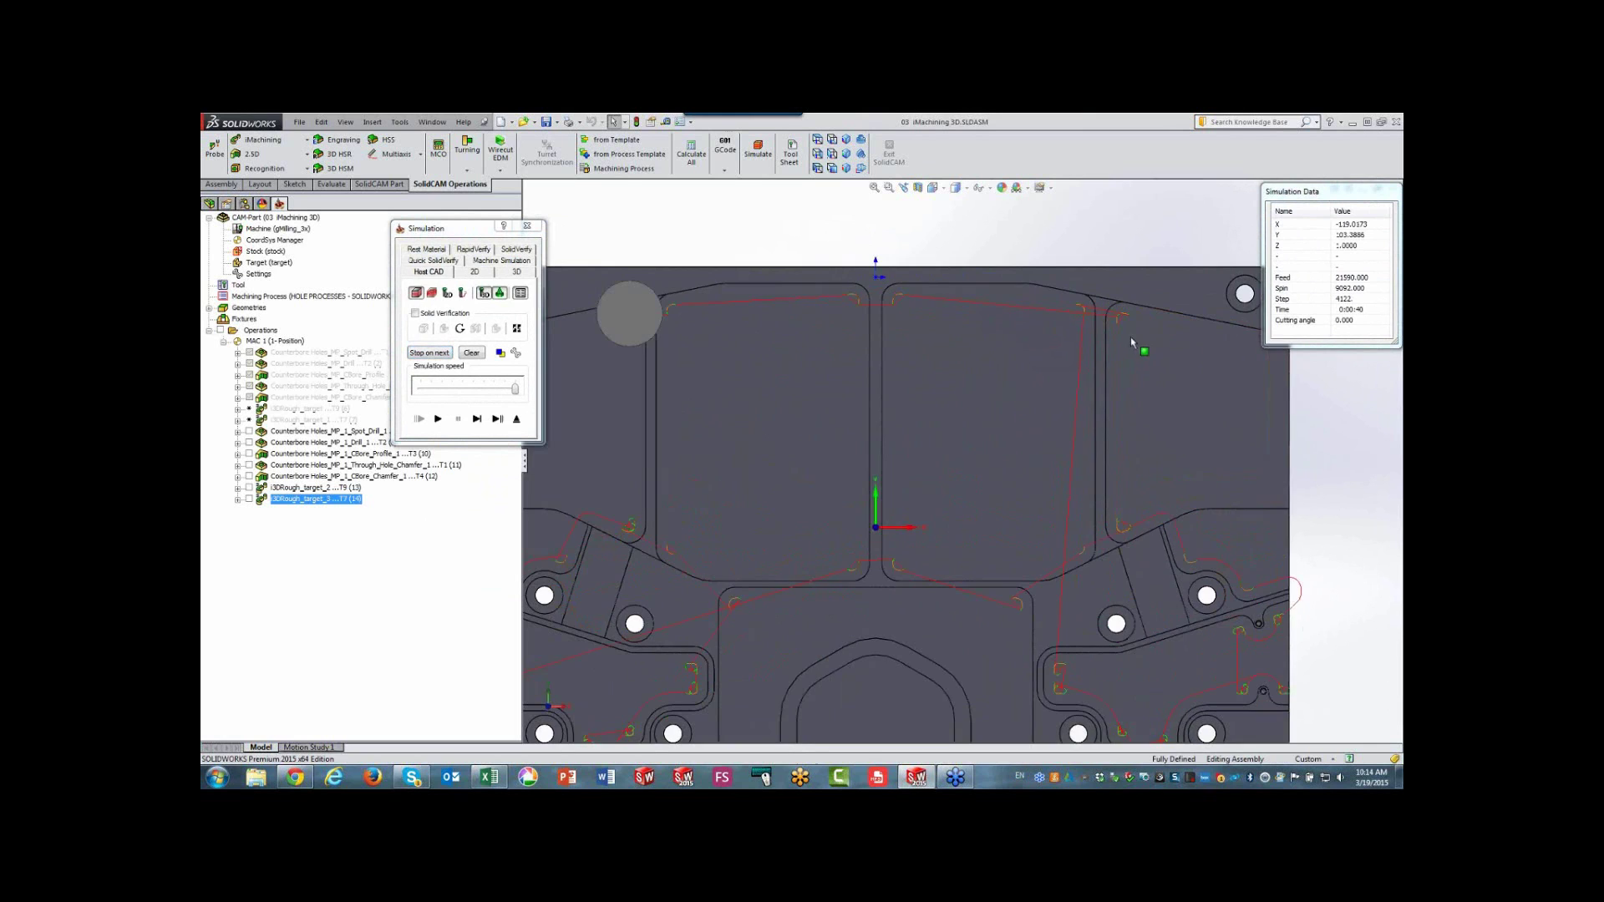
scroll(1161, 605, "up", 1)
scroll(1160, 605, "down", 5)
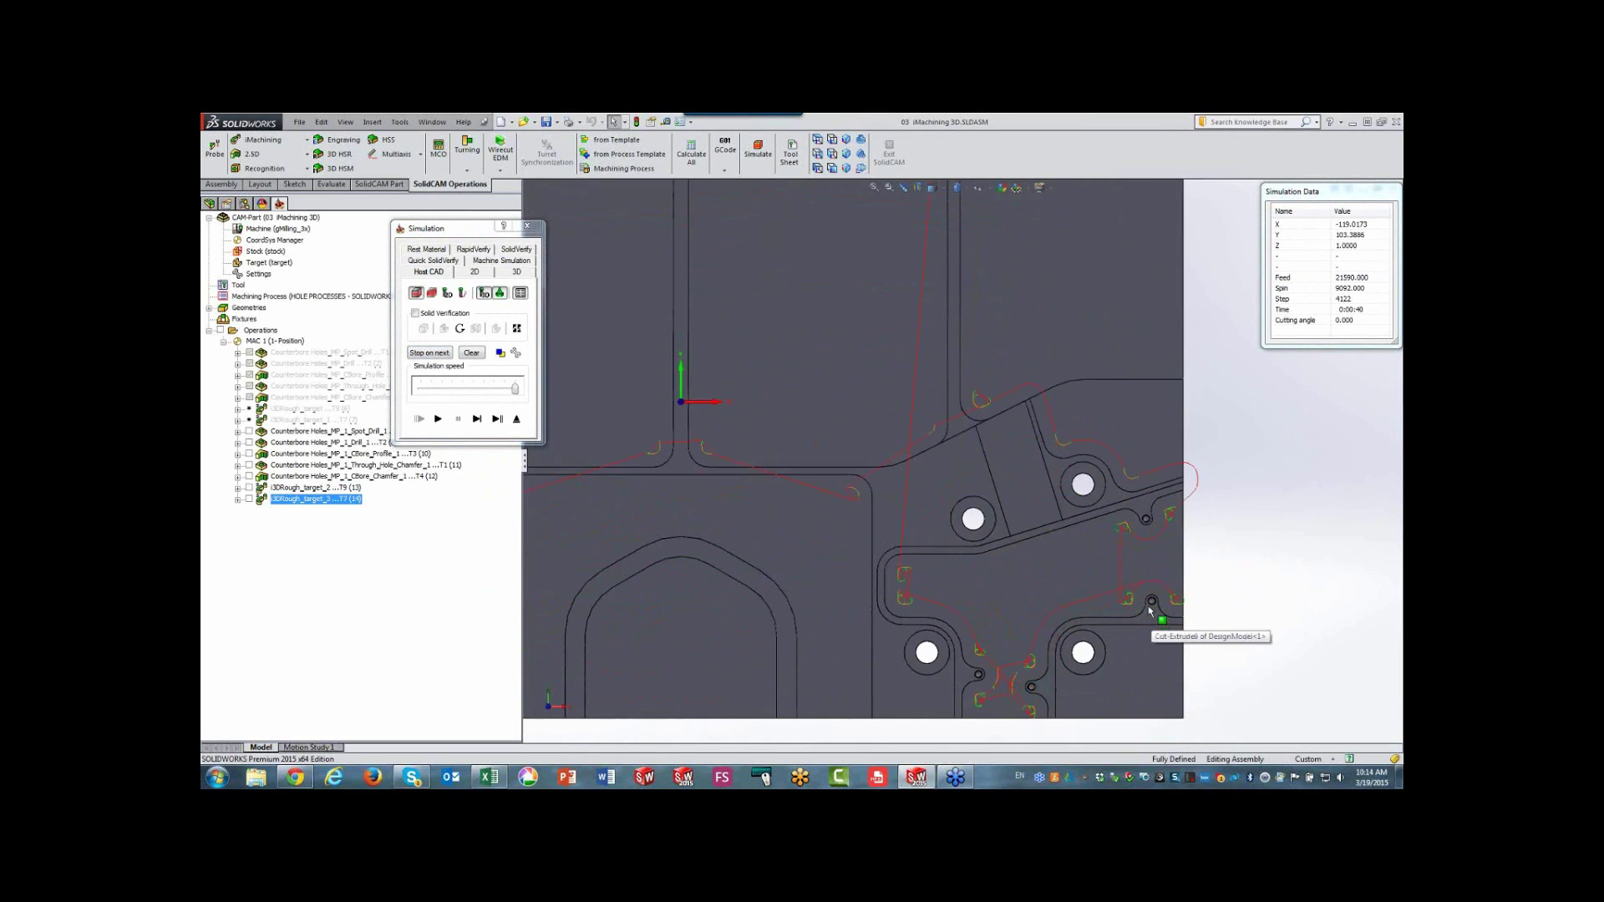
scroll(919, 585, "up", 3)
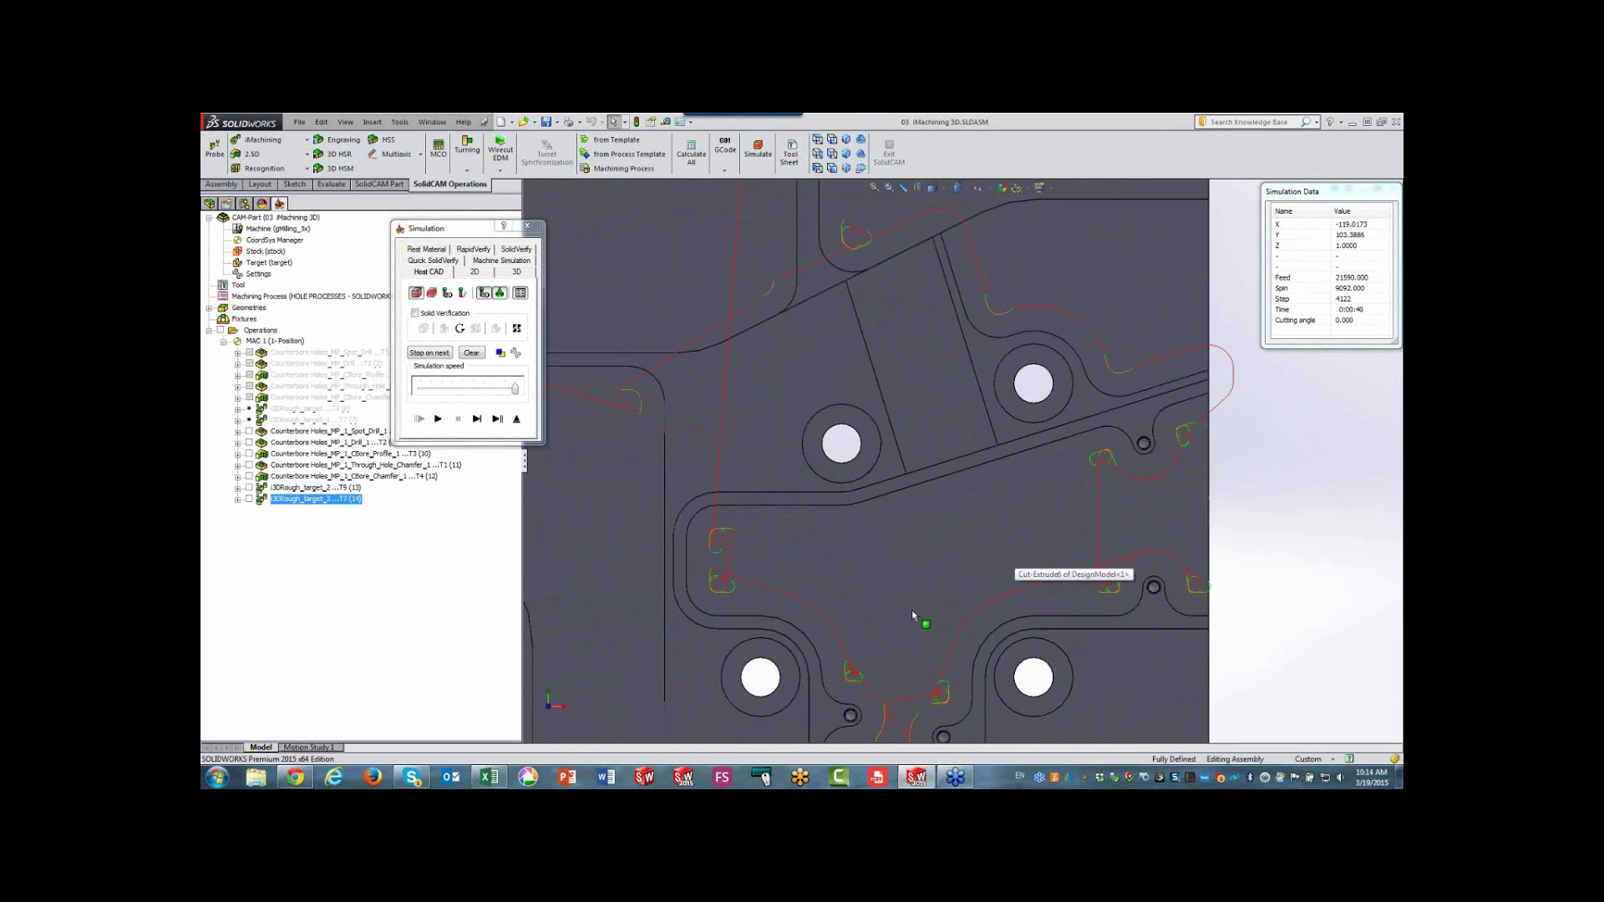
scroll(744, 527, "up", 3)
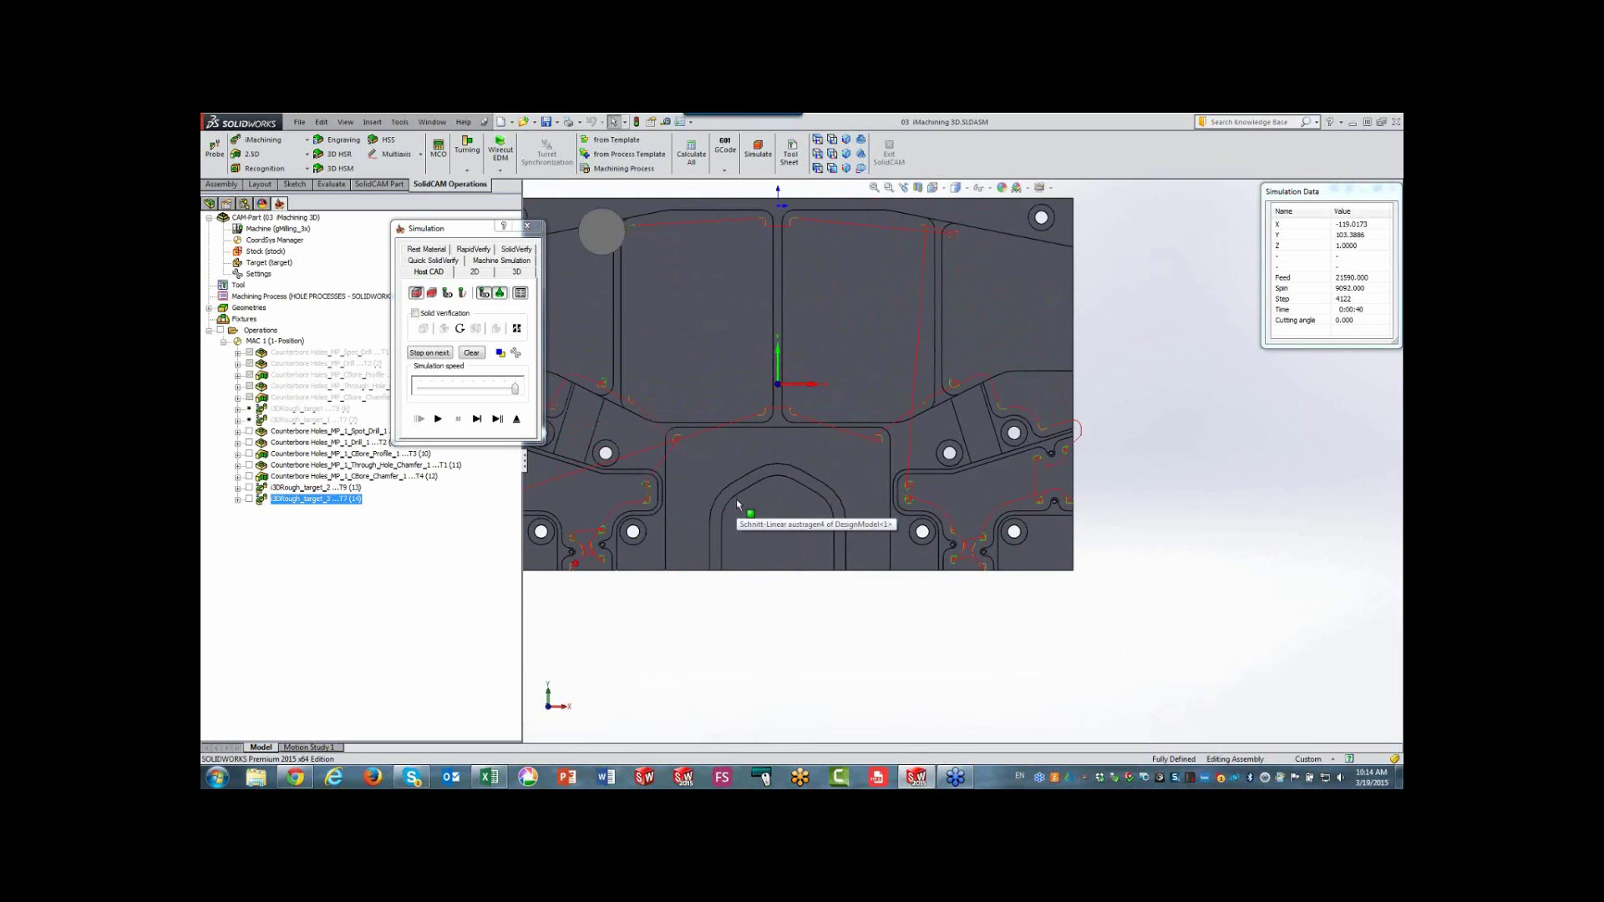
left_click(518, 420)
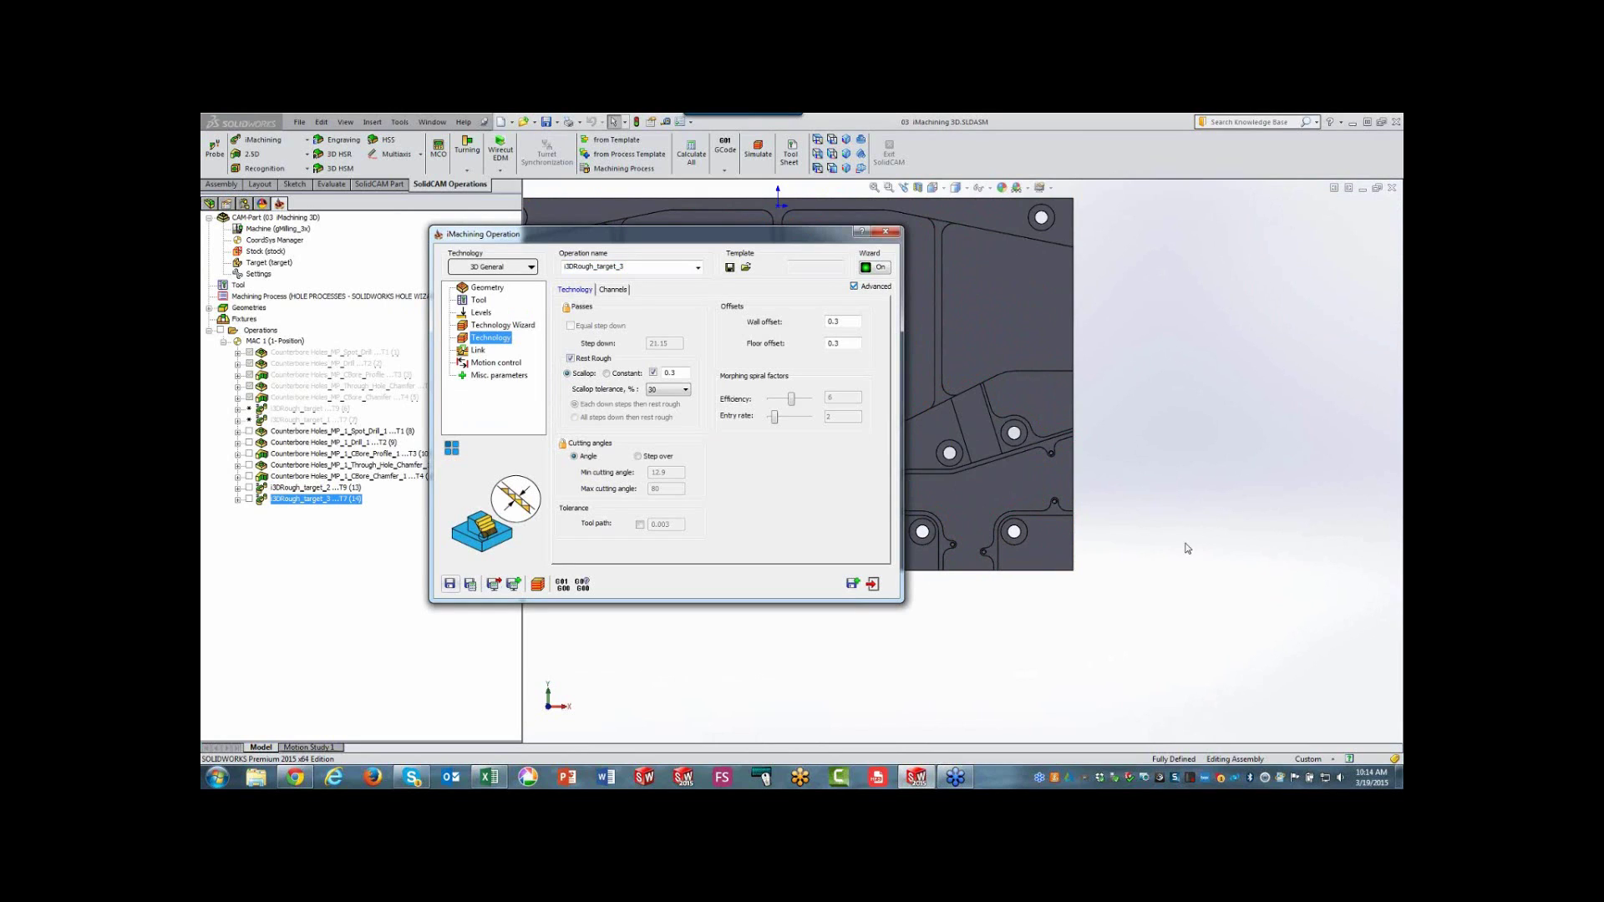
- Close the rest rough operation and switch to the machining comparison chart in Excel
left_click(872, 583)
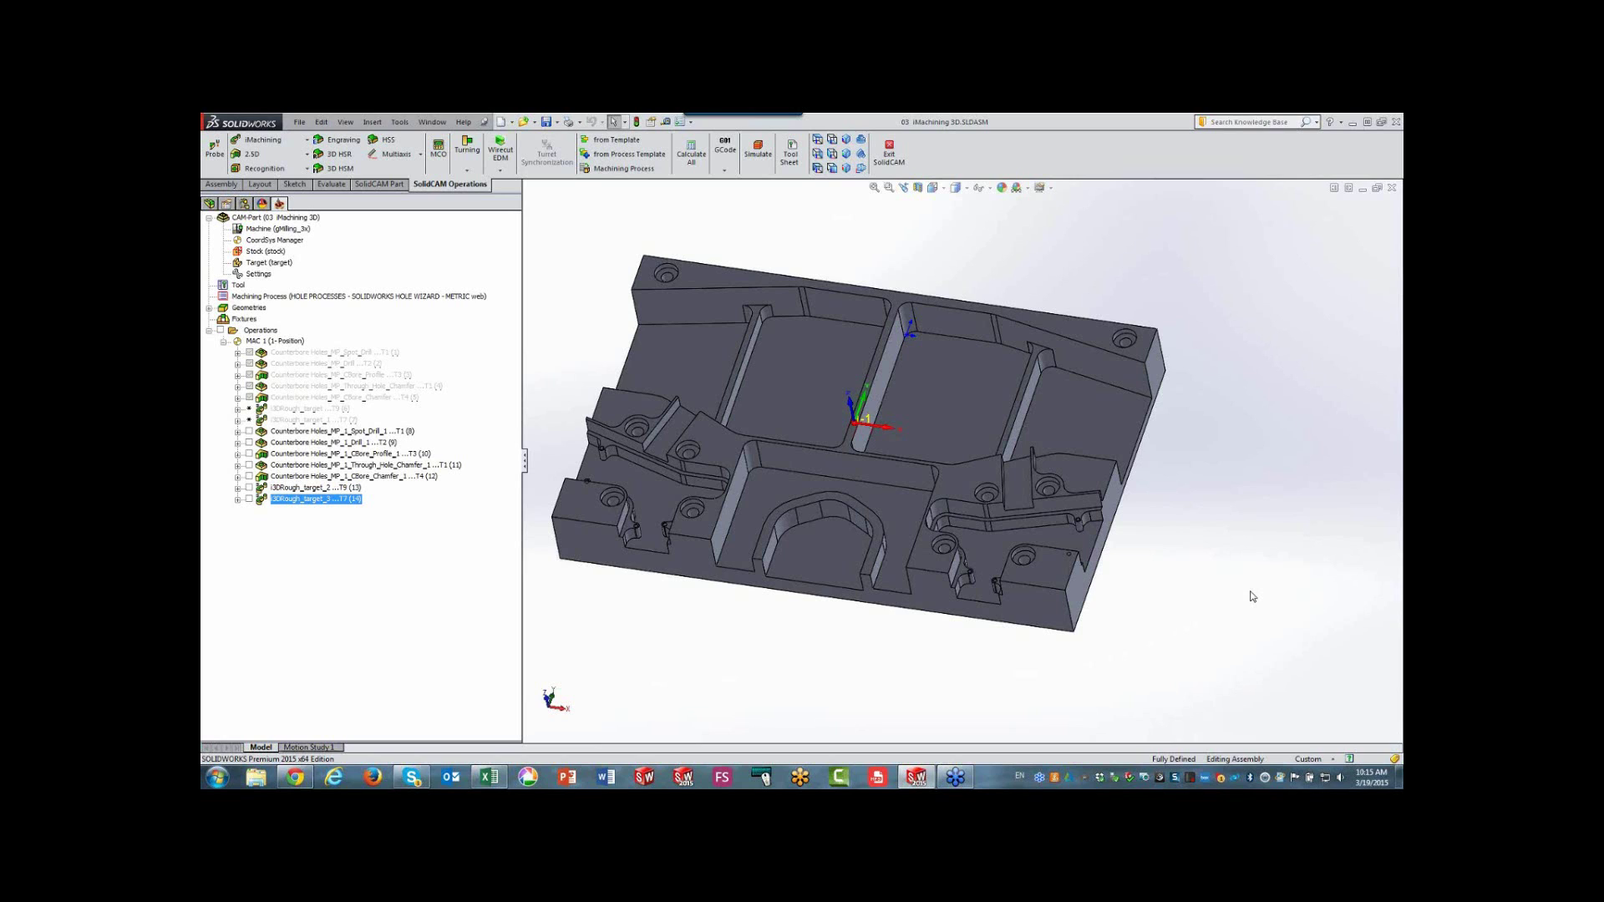
key("shift+Up")
left_click(489, 778)
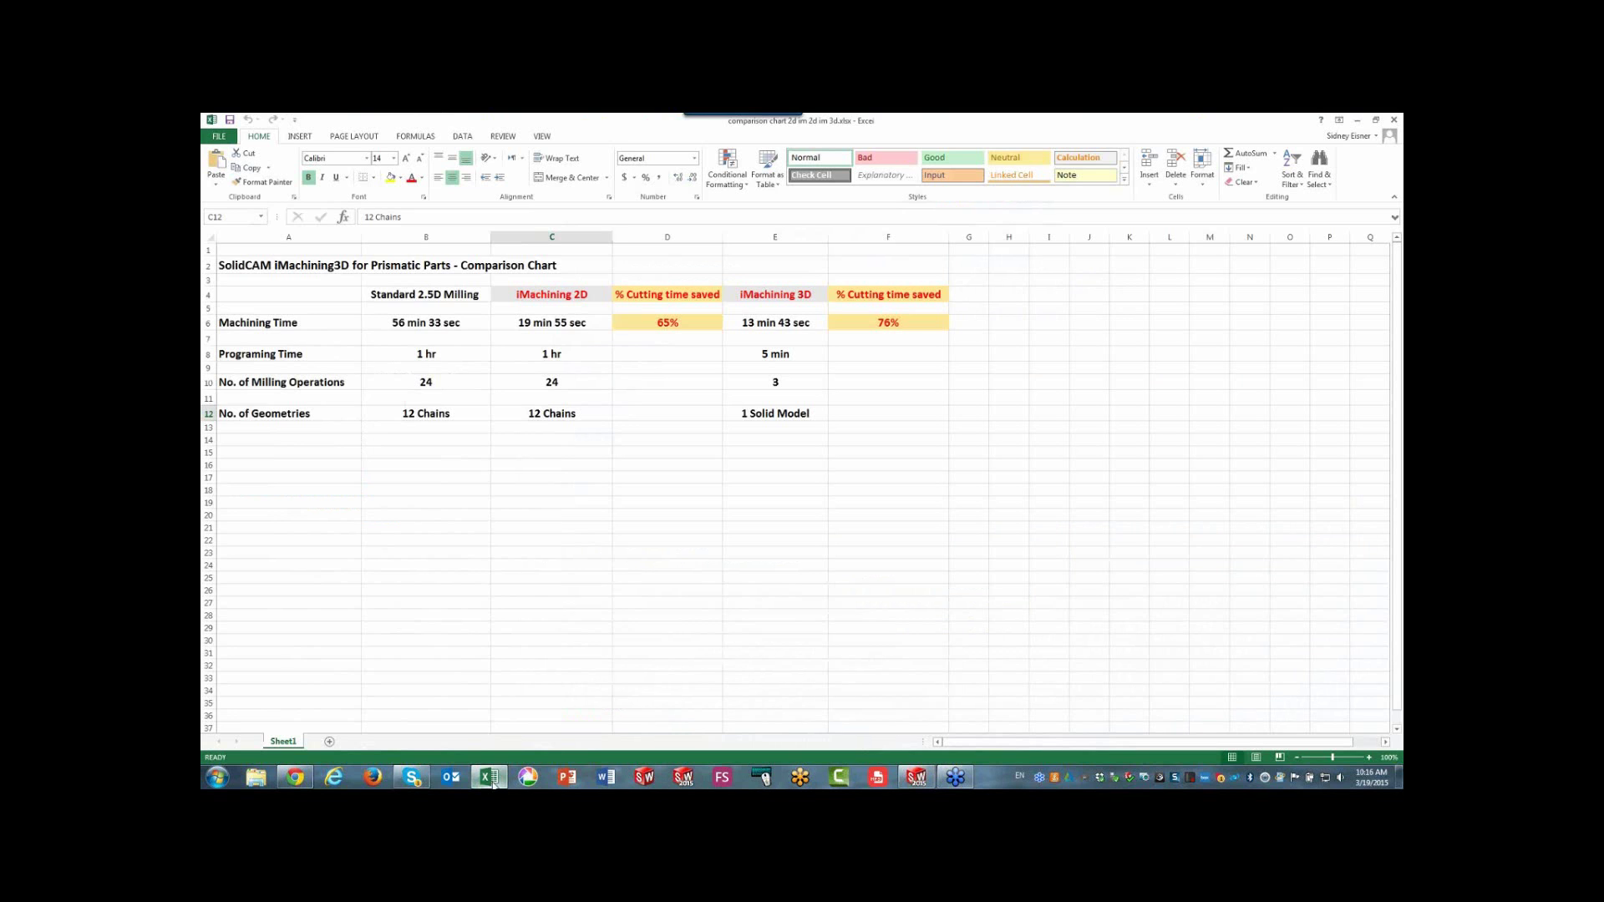
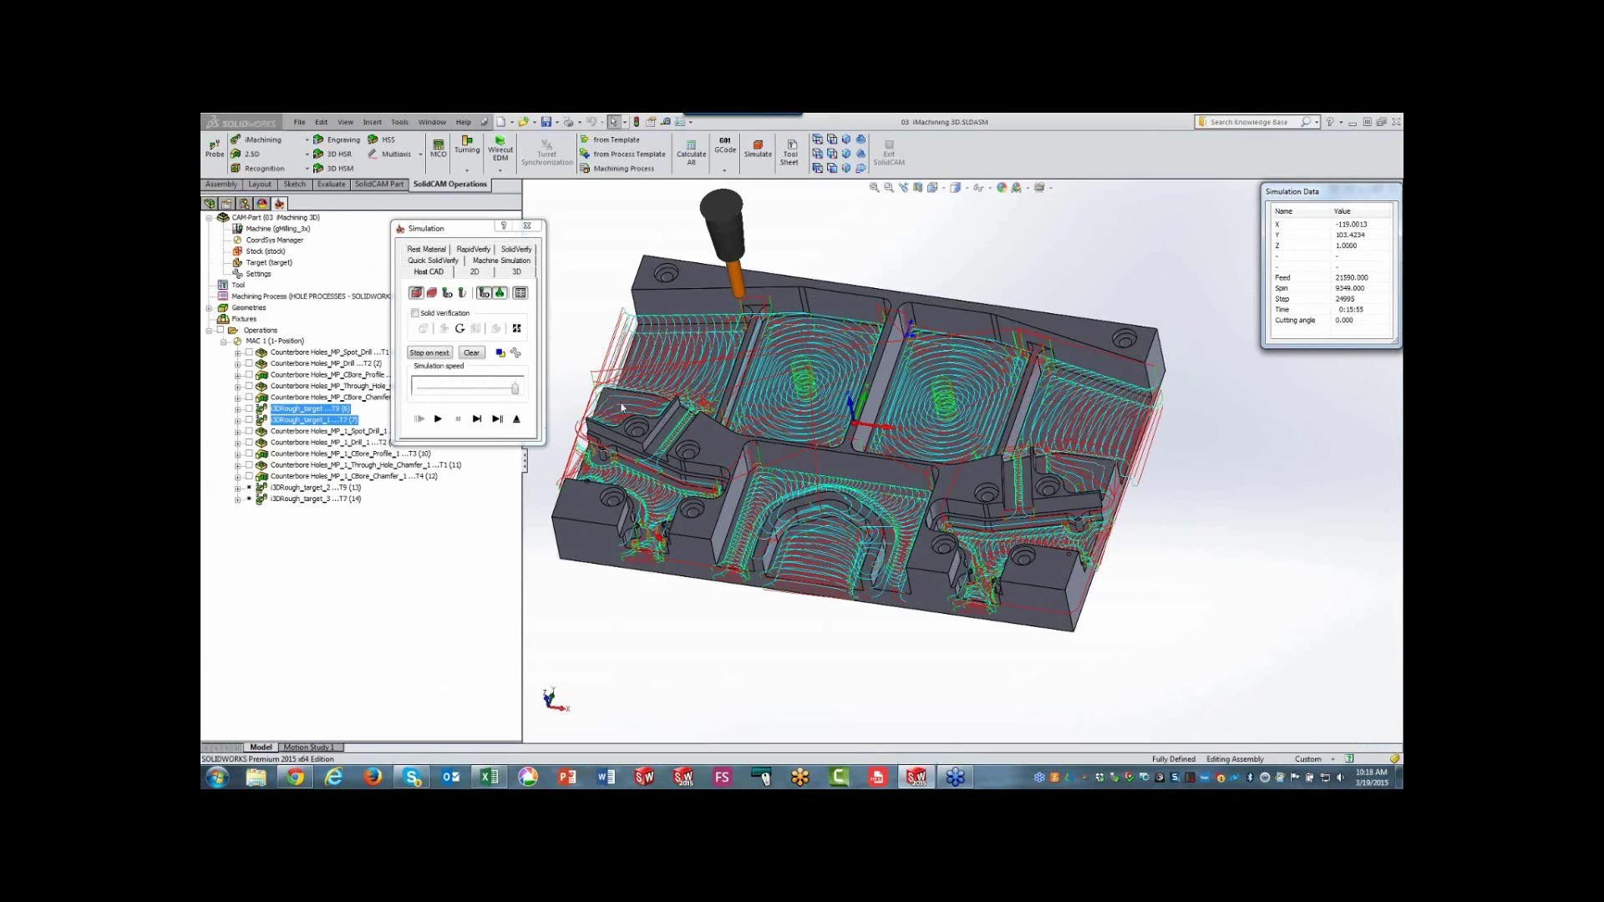
- Exit the simulation, close the iMachining 3D part, and open the CAM-Part named 04 multi side
left_click(516, 419)
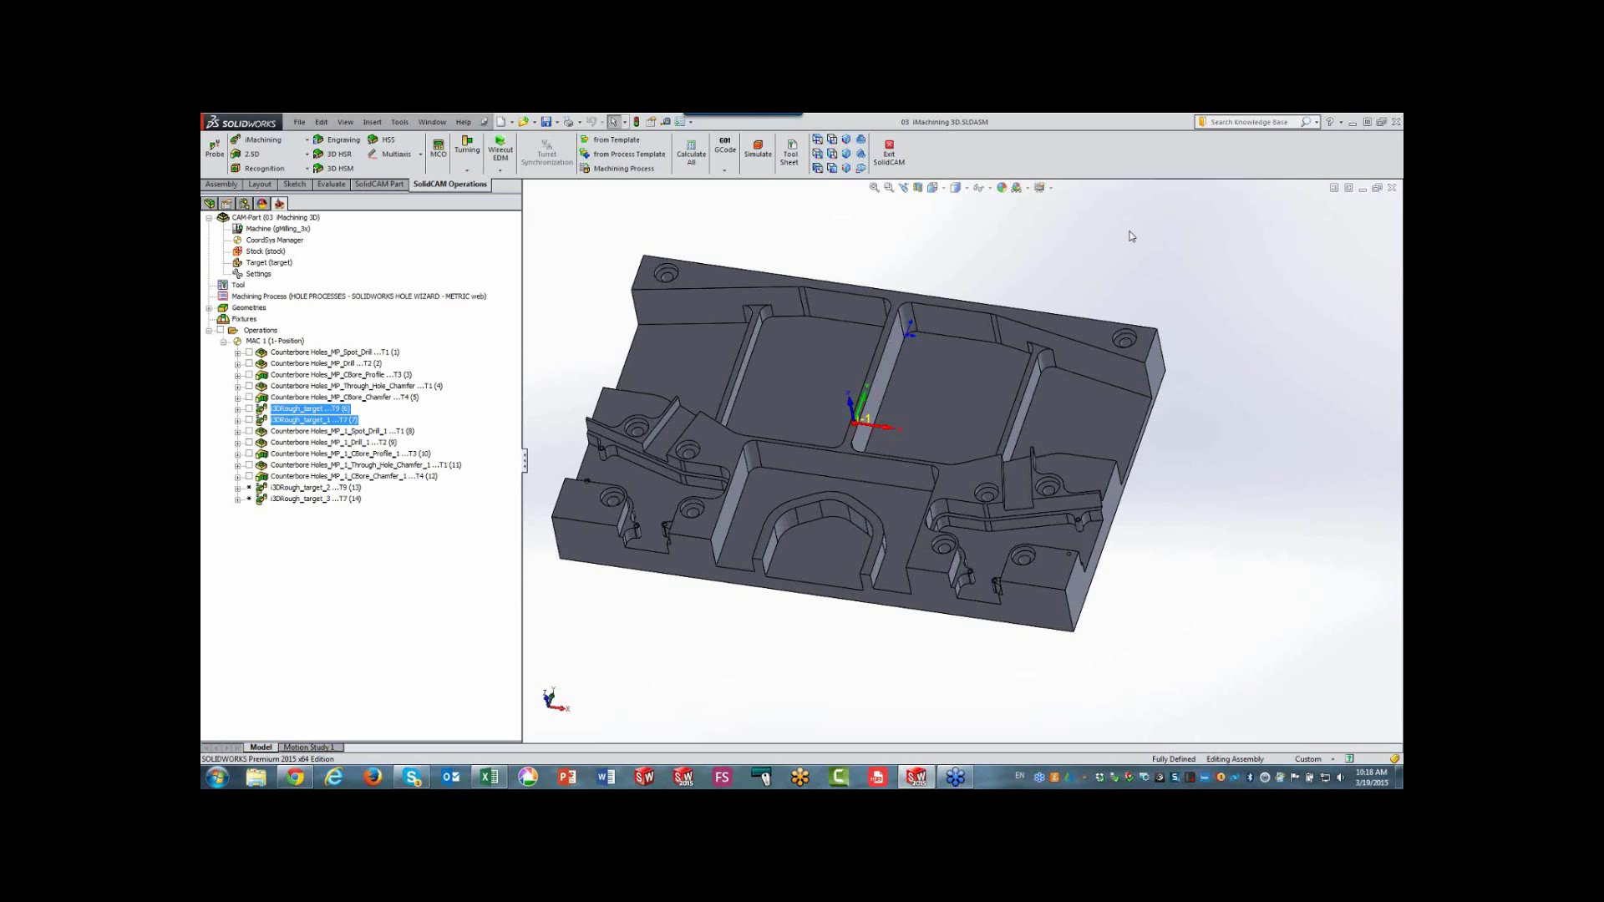
left_click(1392, 189)
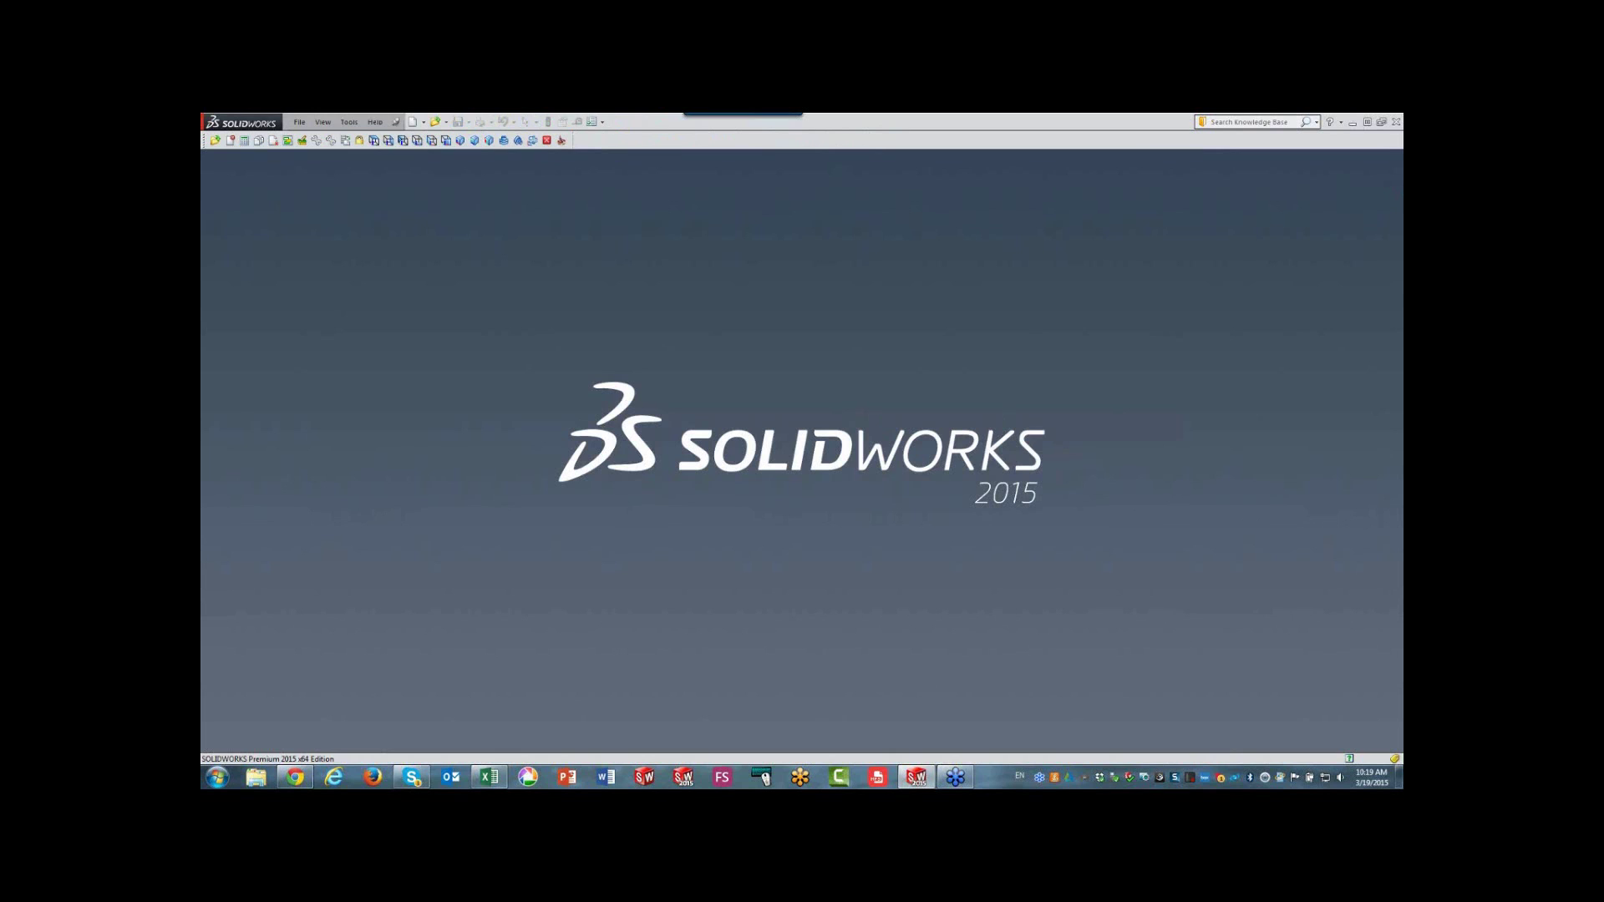
left_click(216, 142)
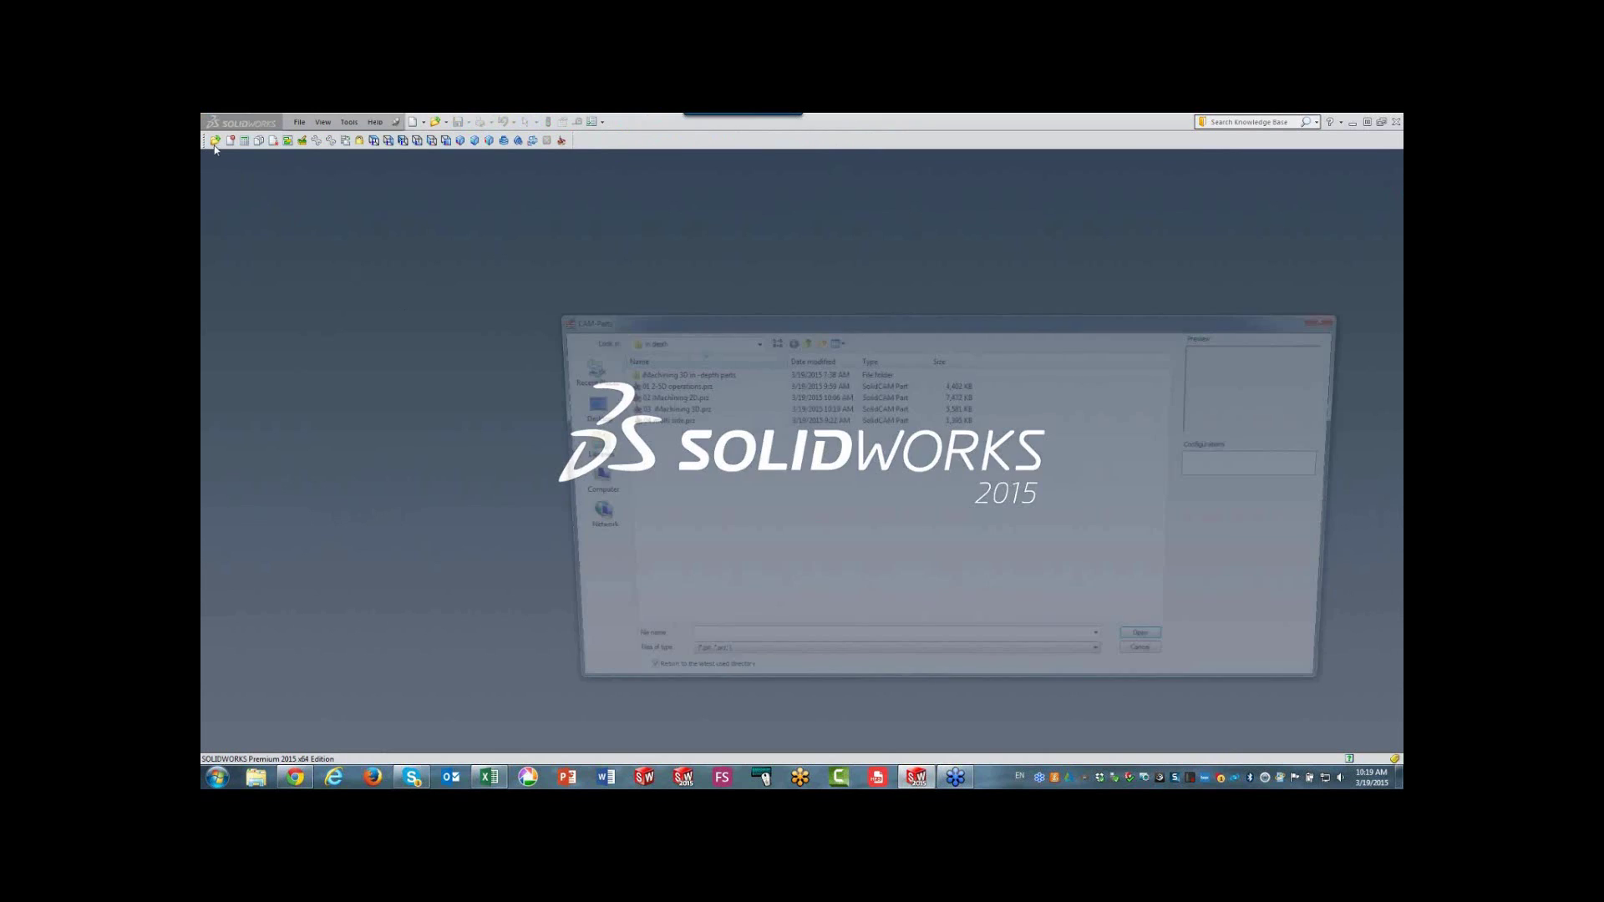
left_click(657, 421)
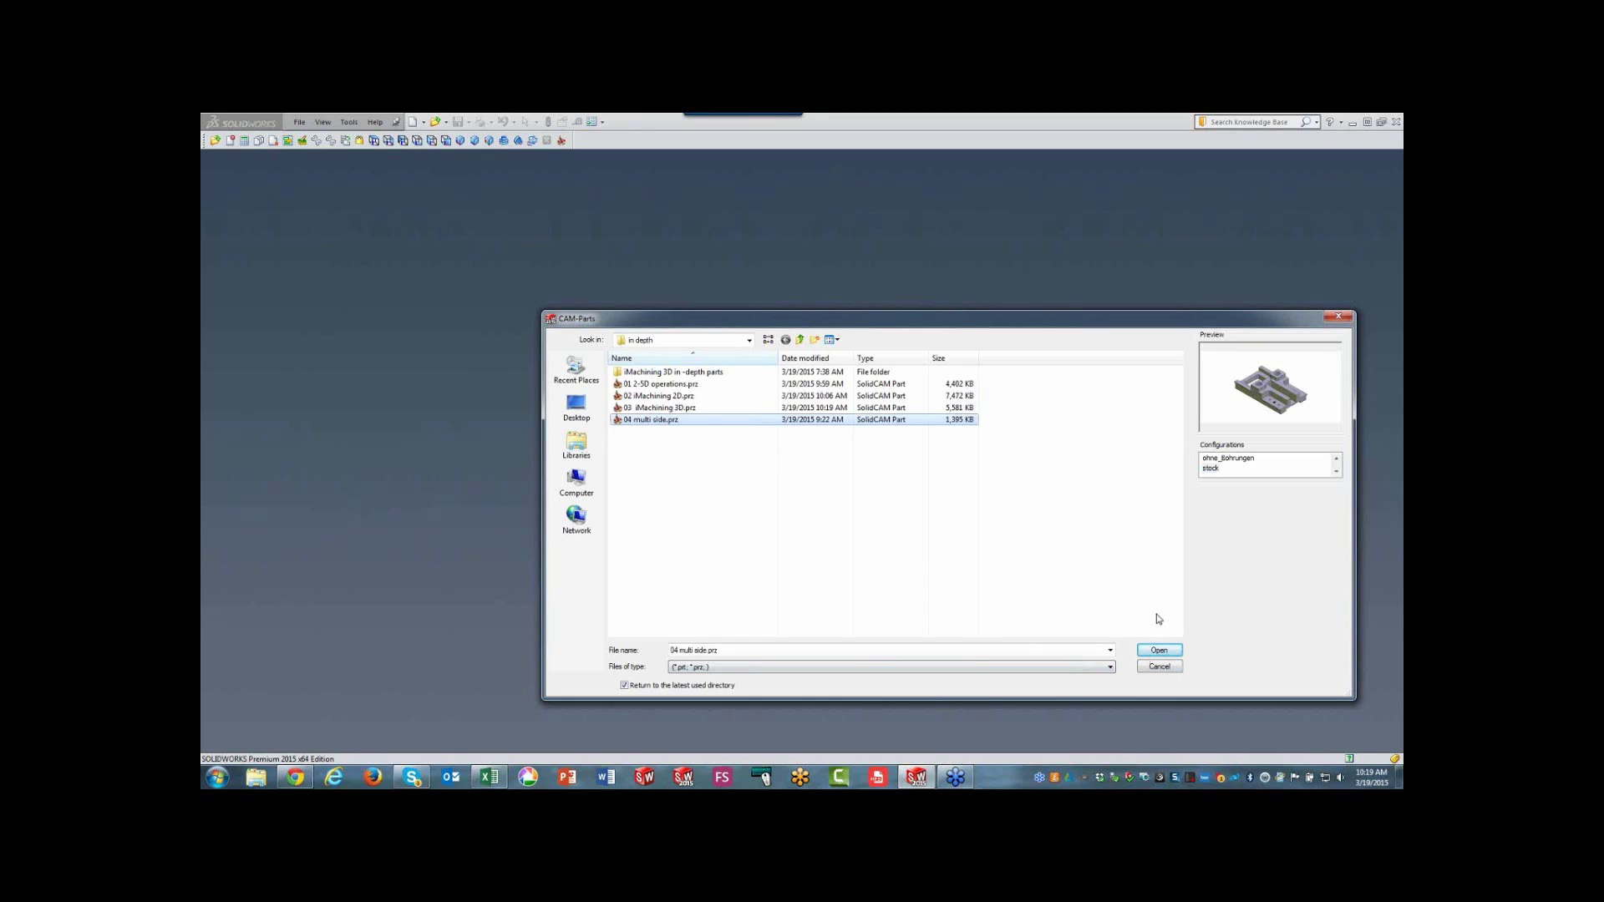
left_click(1160, 651)
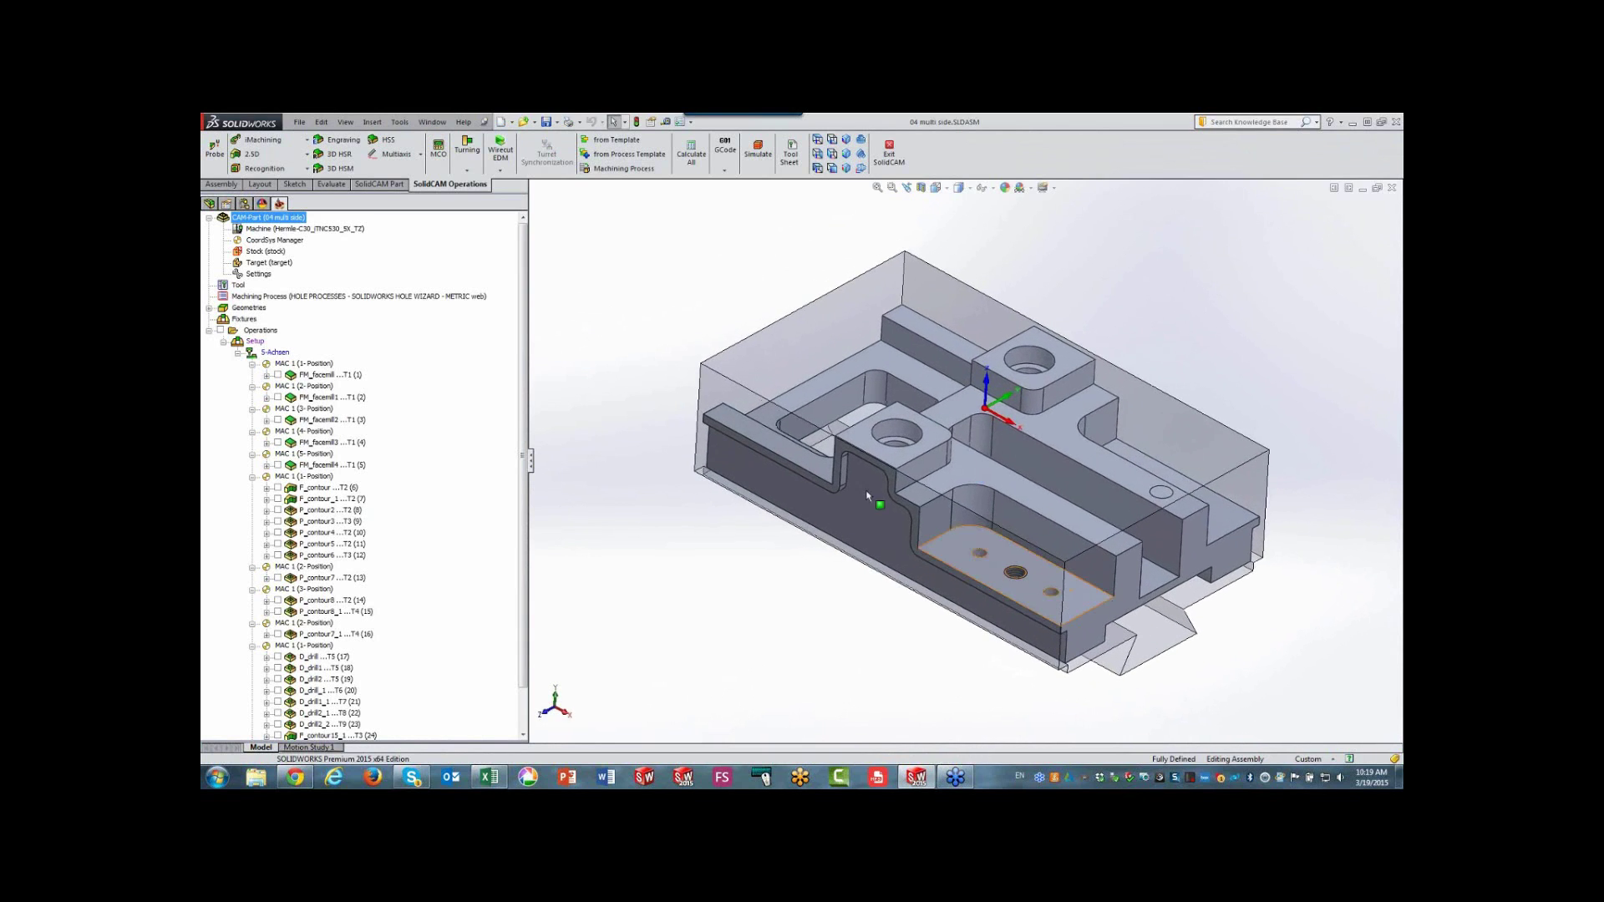
- Activate the first configuration of the assembly to show the part without its stock, and return to the CAM tree
left_click(244, 203)
left_click(265, 243)
double_click(266, 244)
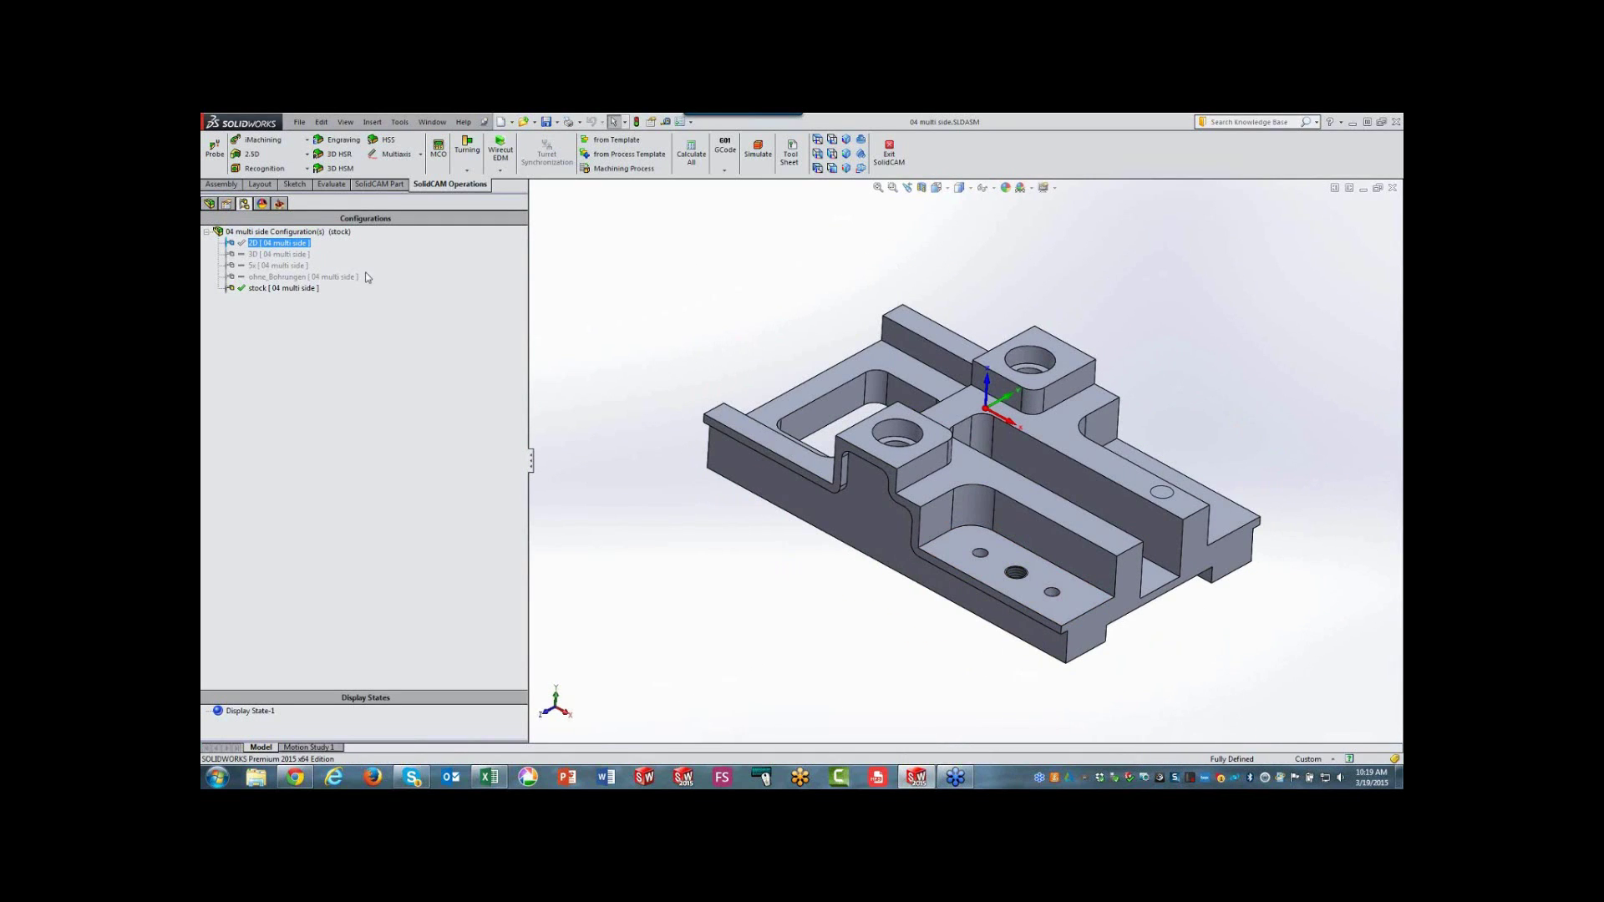
left_click(279, 203)
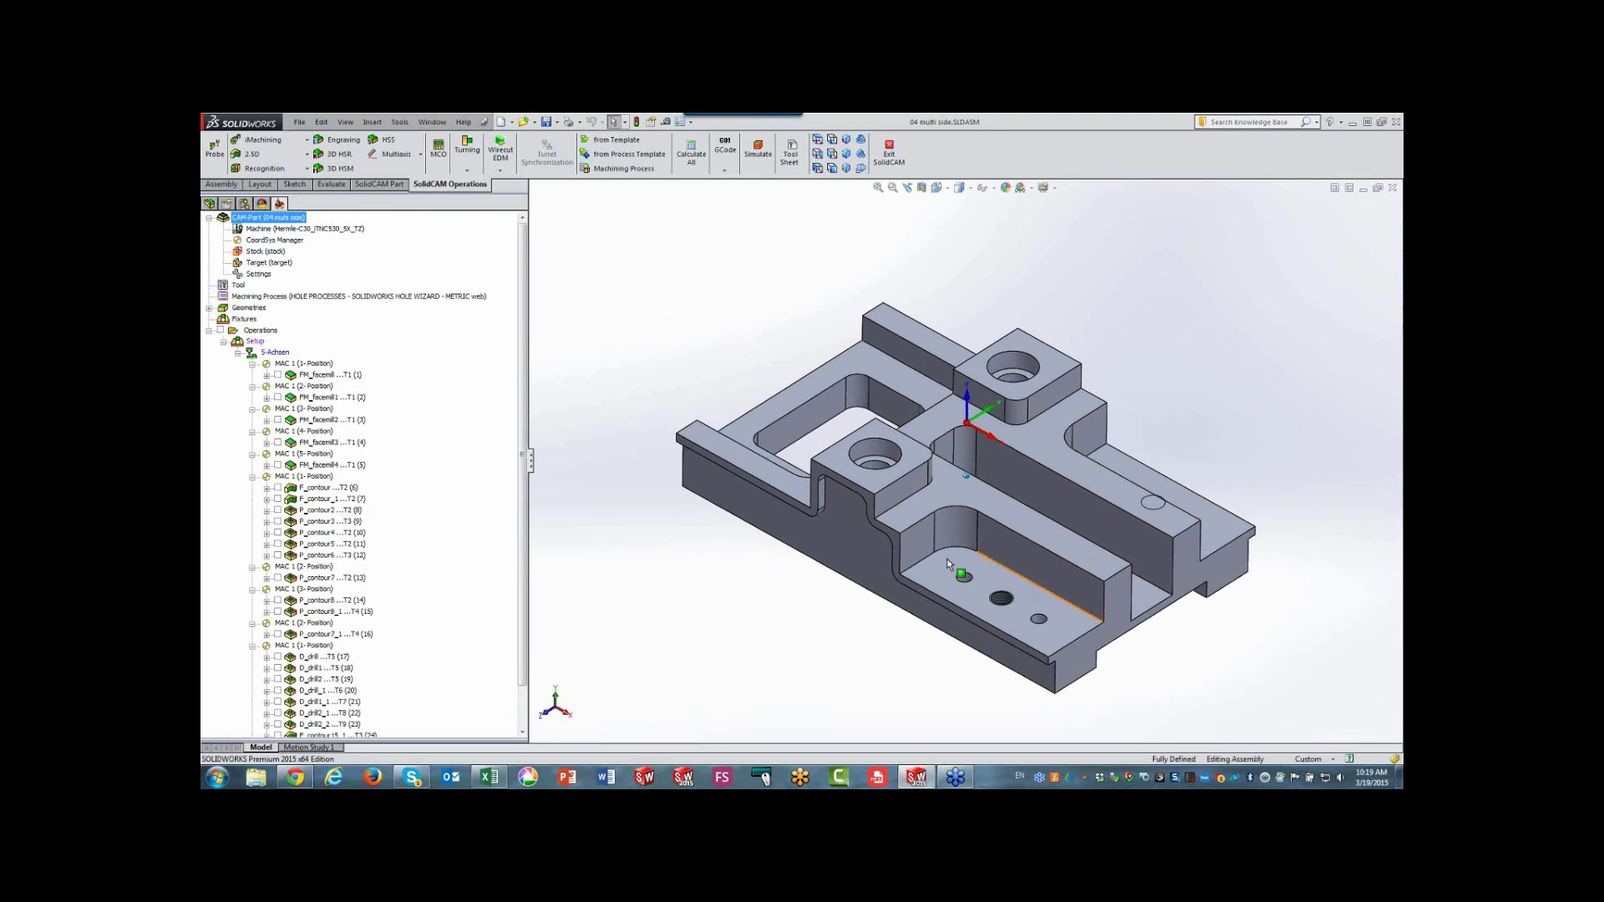
- Examine the multi-sided part from different angles and review its list of operations
left_click(865, 547)
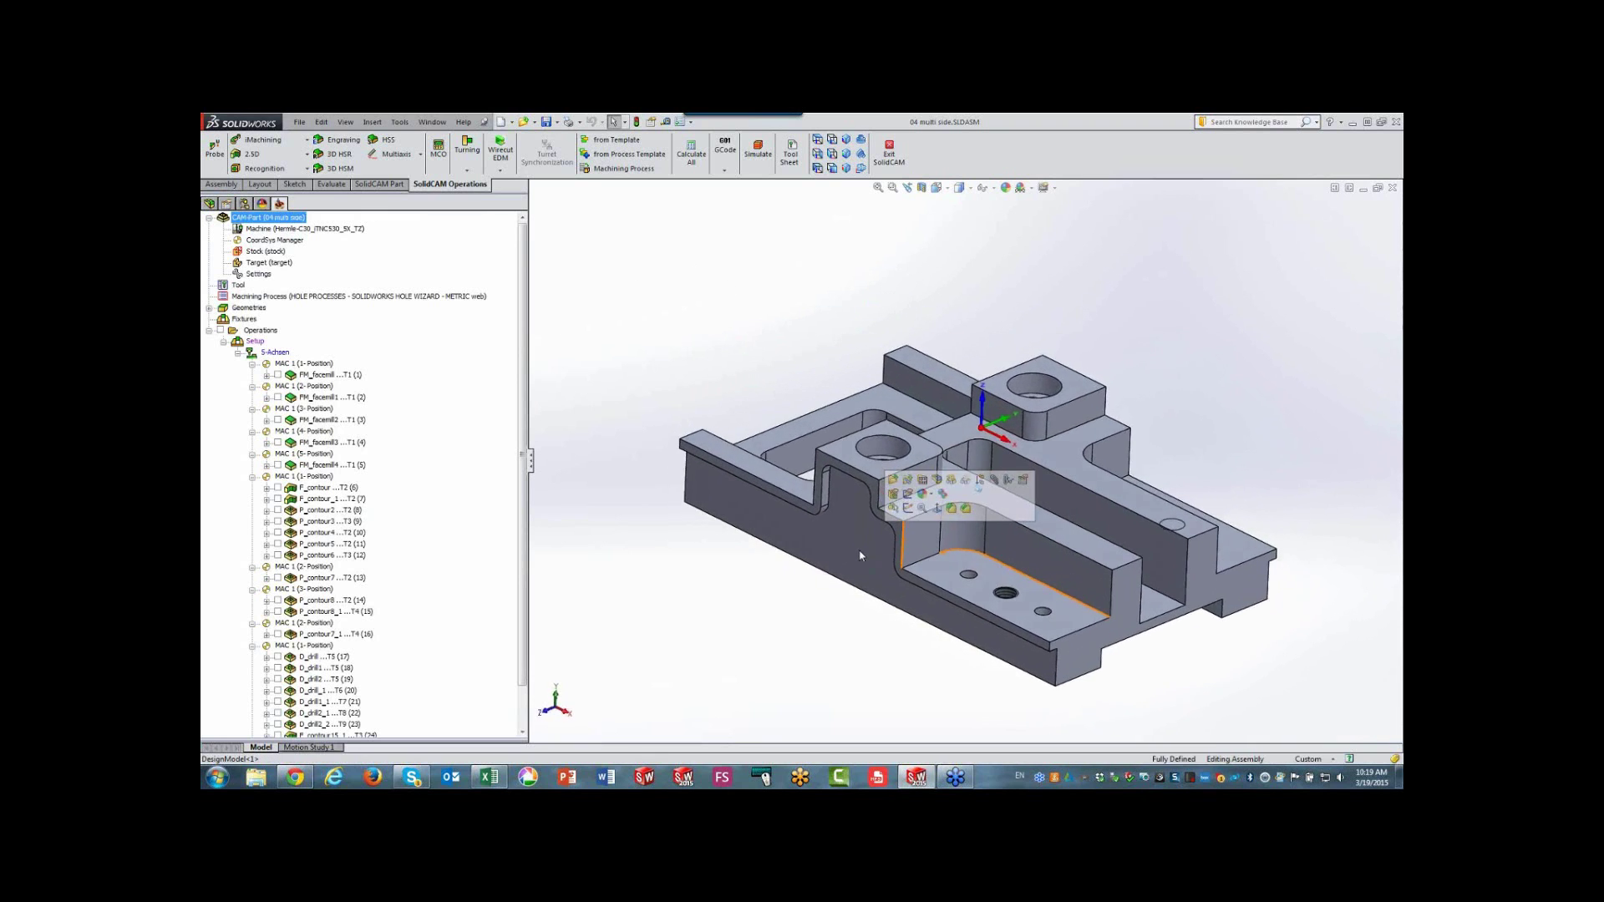
left_click(860, 555)
middle_click_drag(861, 556, 1121, 401)
left_click(1082, 269)
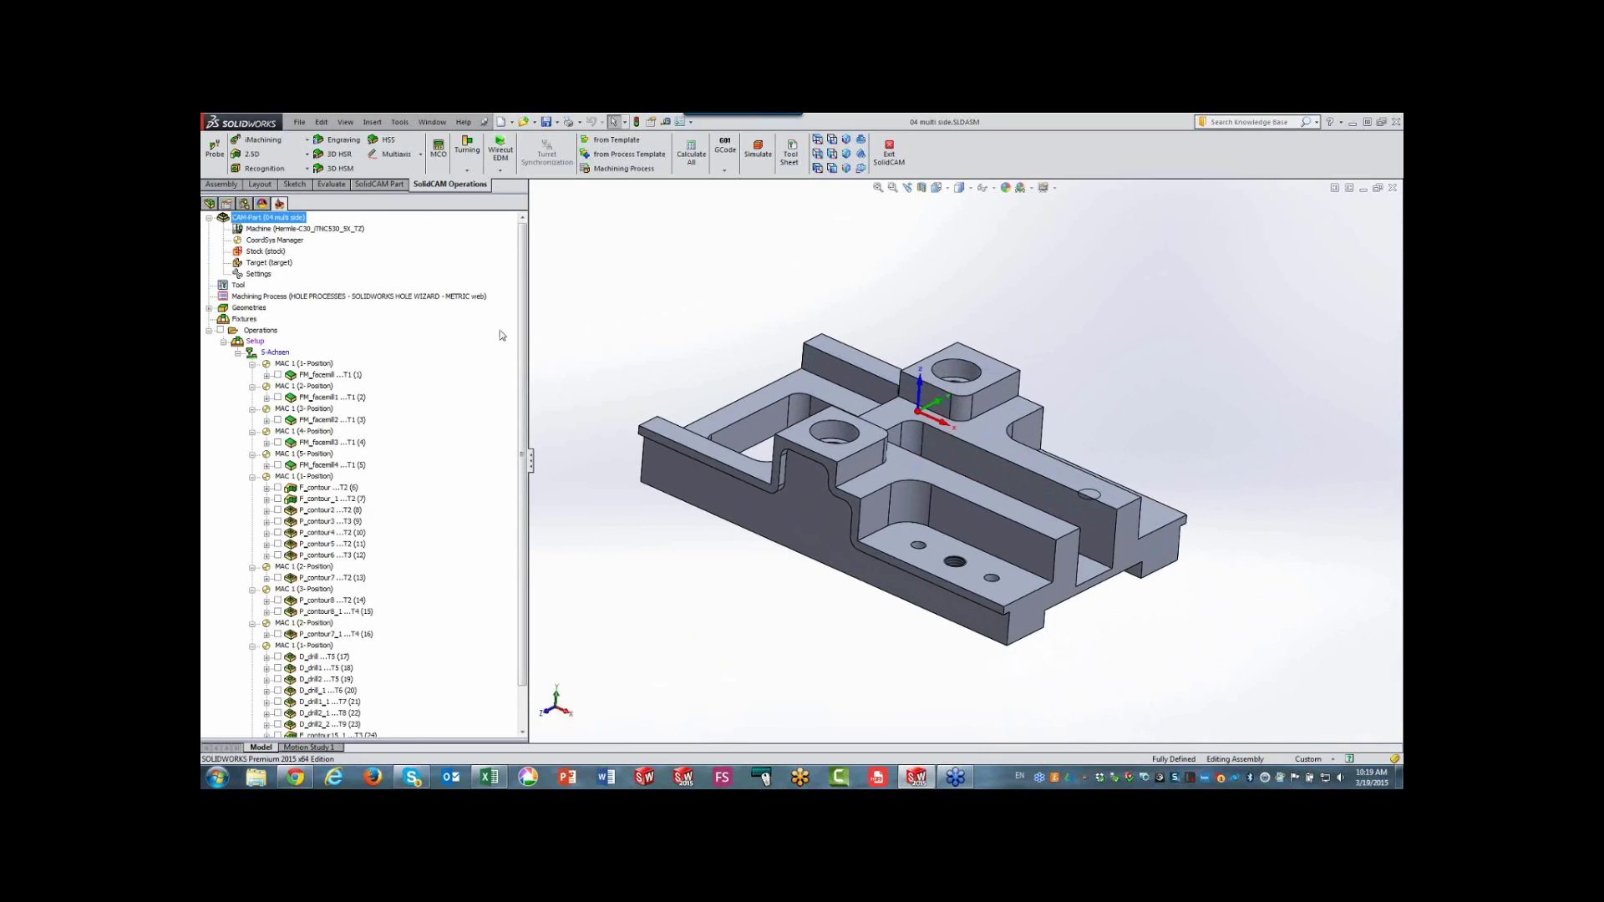
scroll(523, 351, "down", 1)
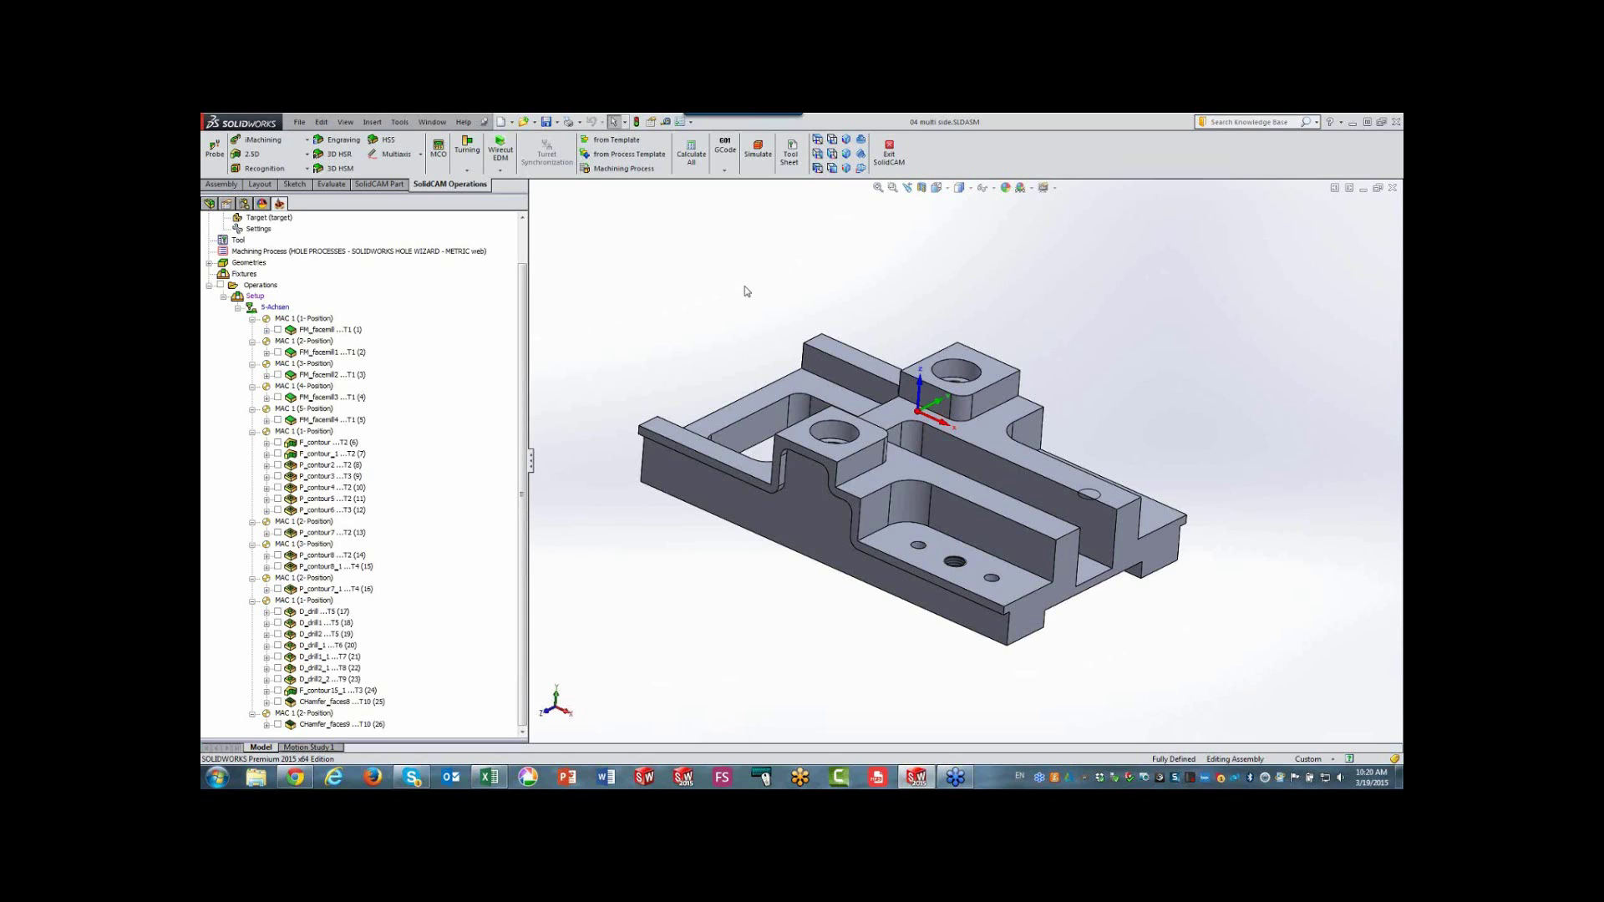
left_click(319, 420)
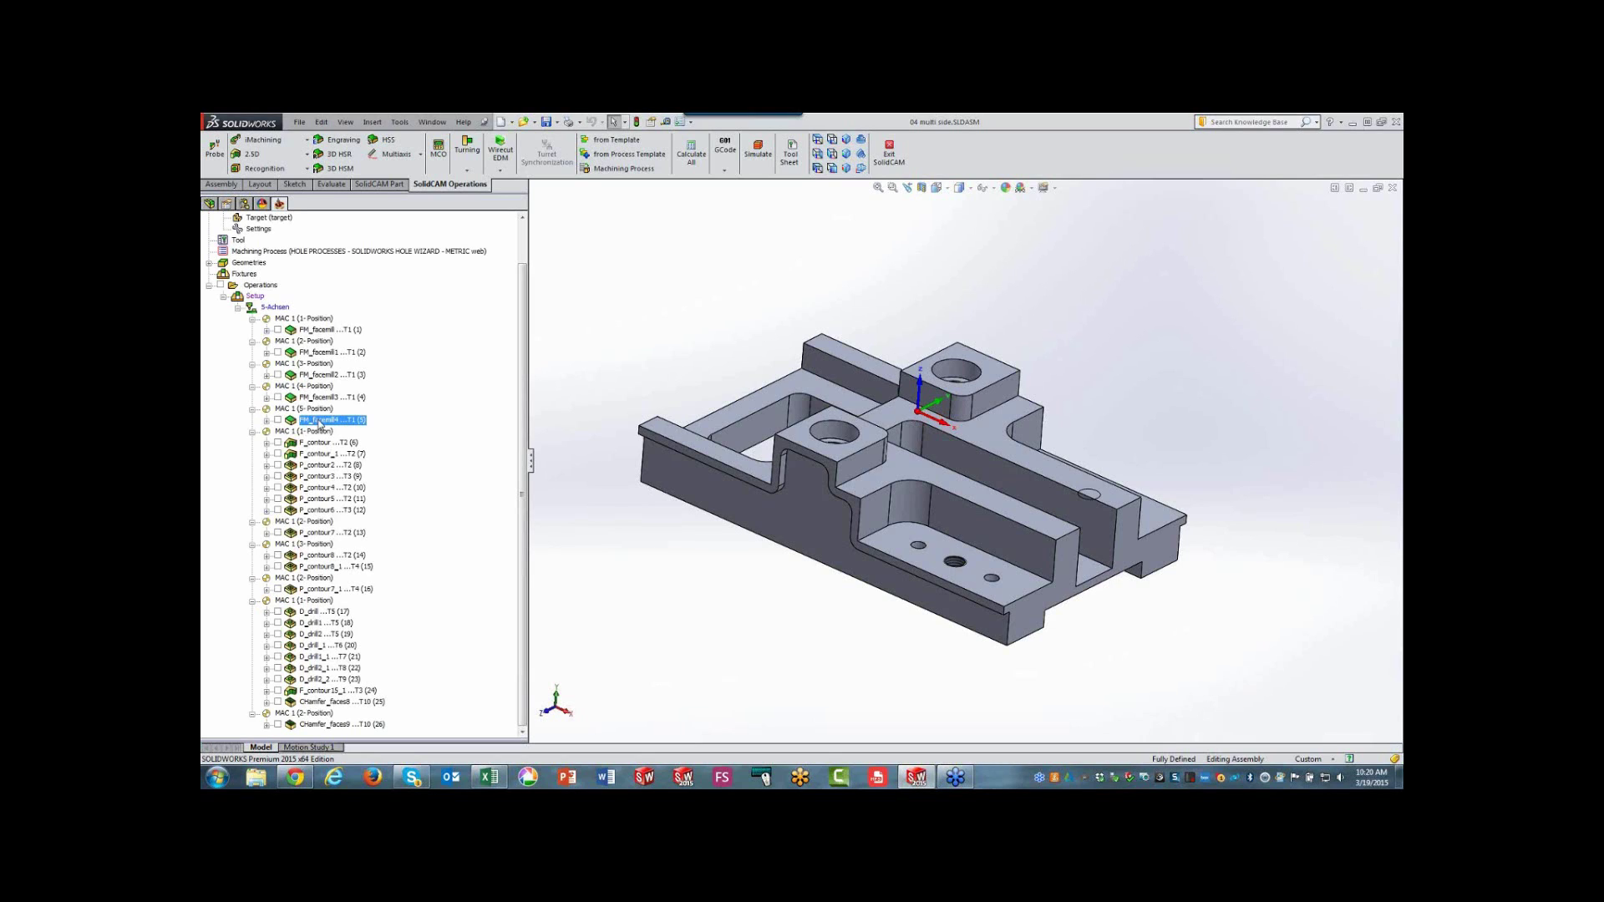
left_click(266, 140)
left_click(273, 164)
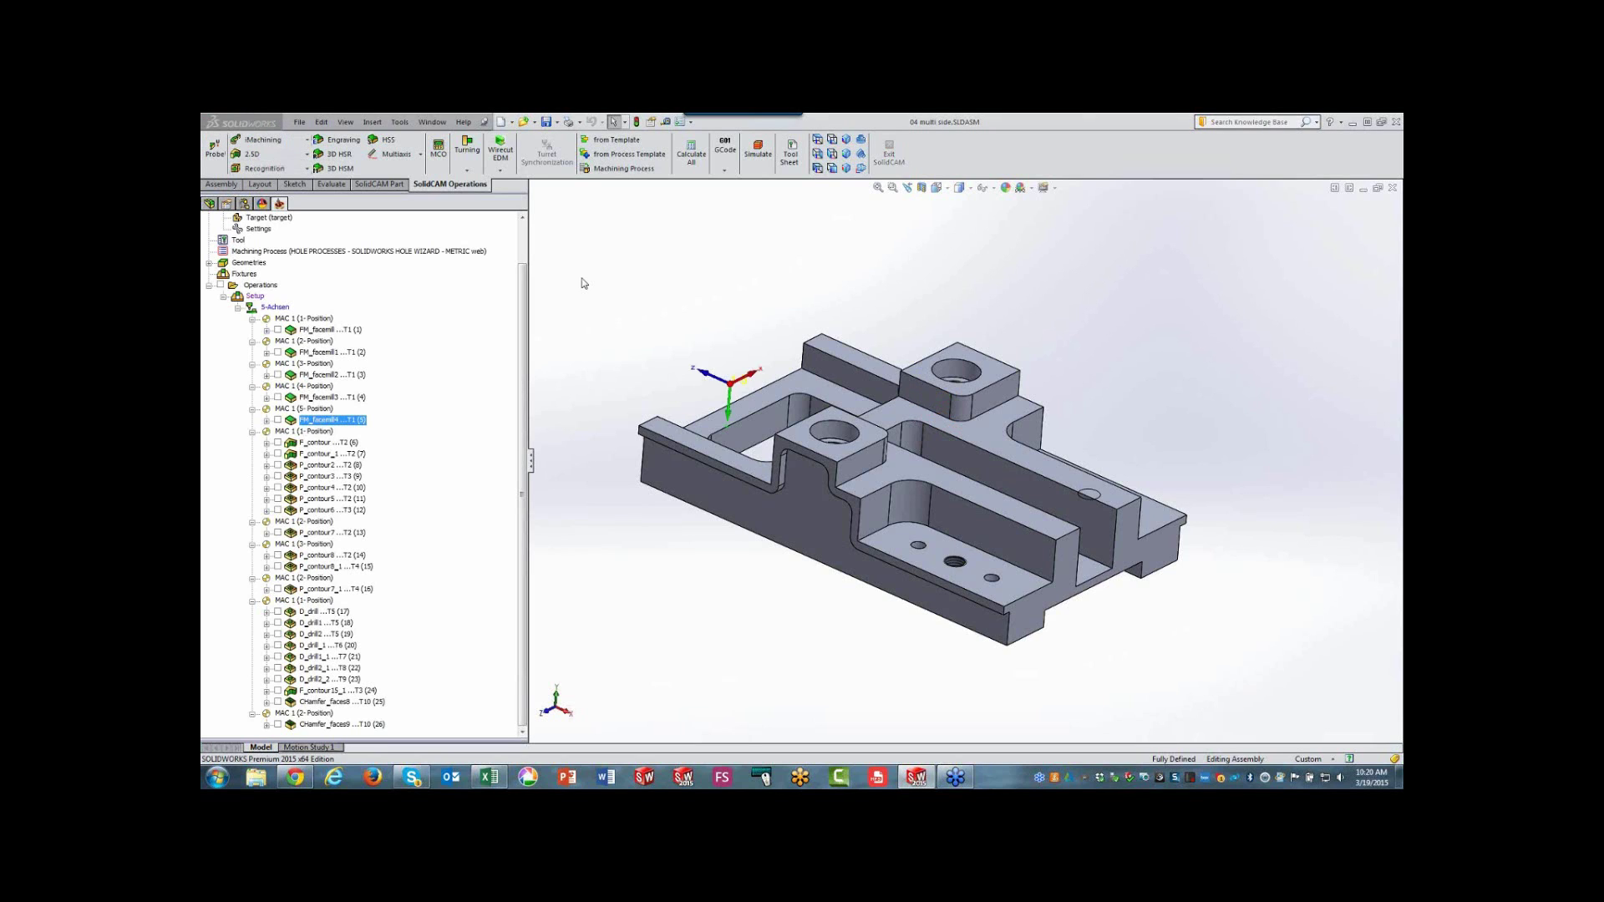
left_click(682, 322)
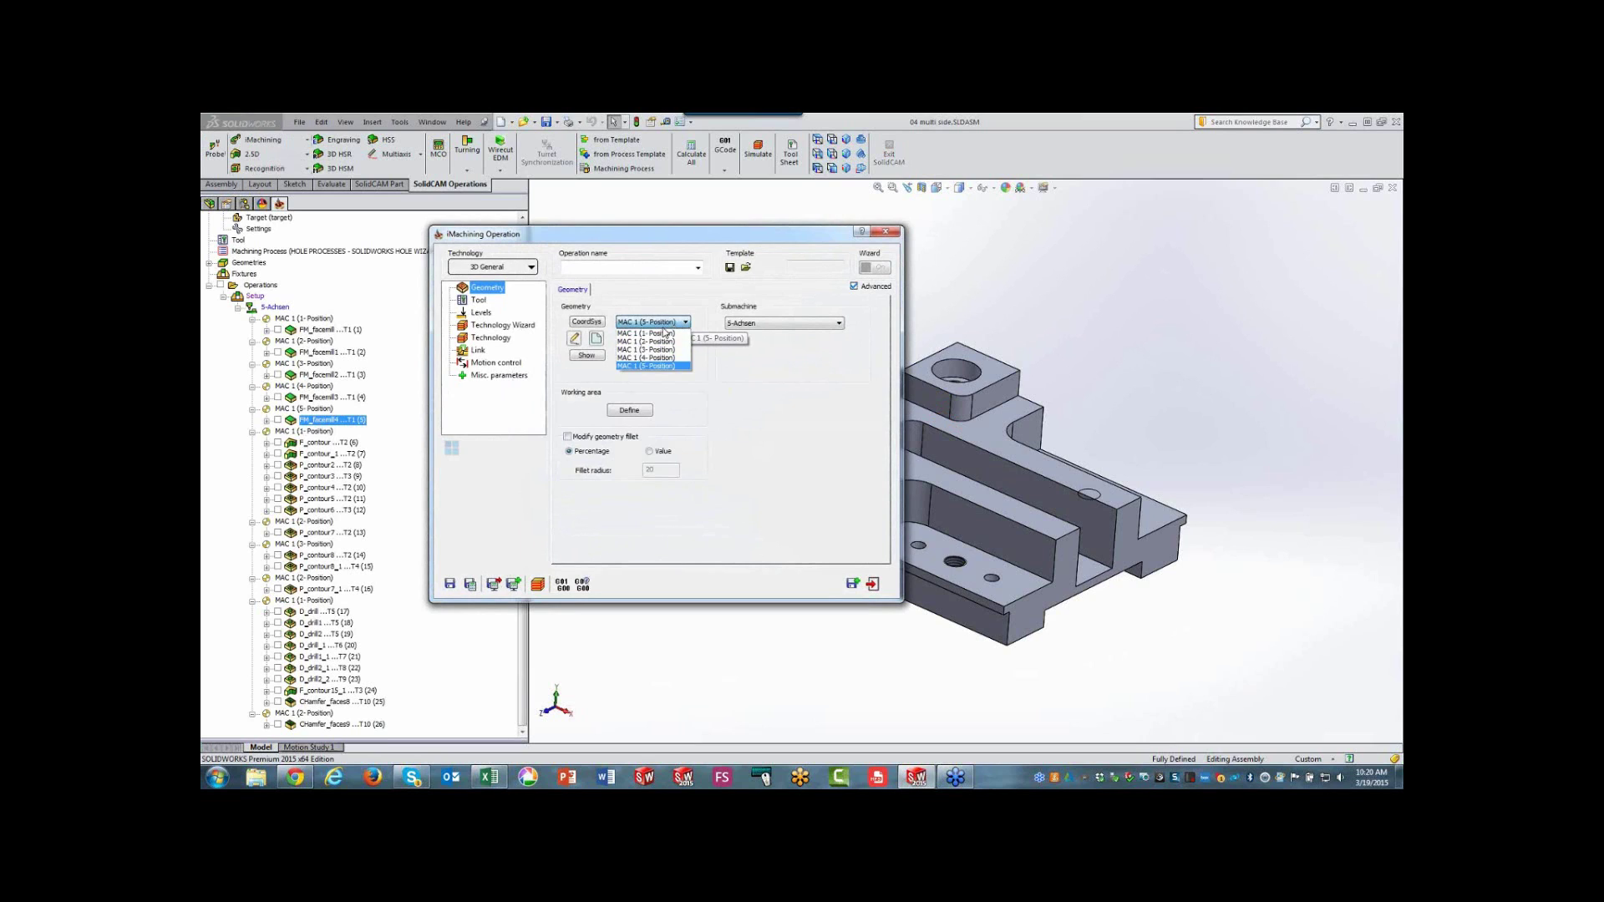
left_click(661, 334)
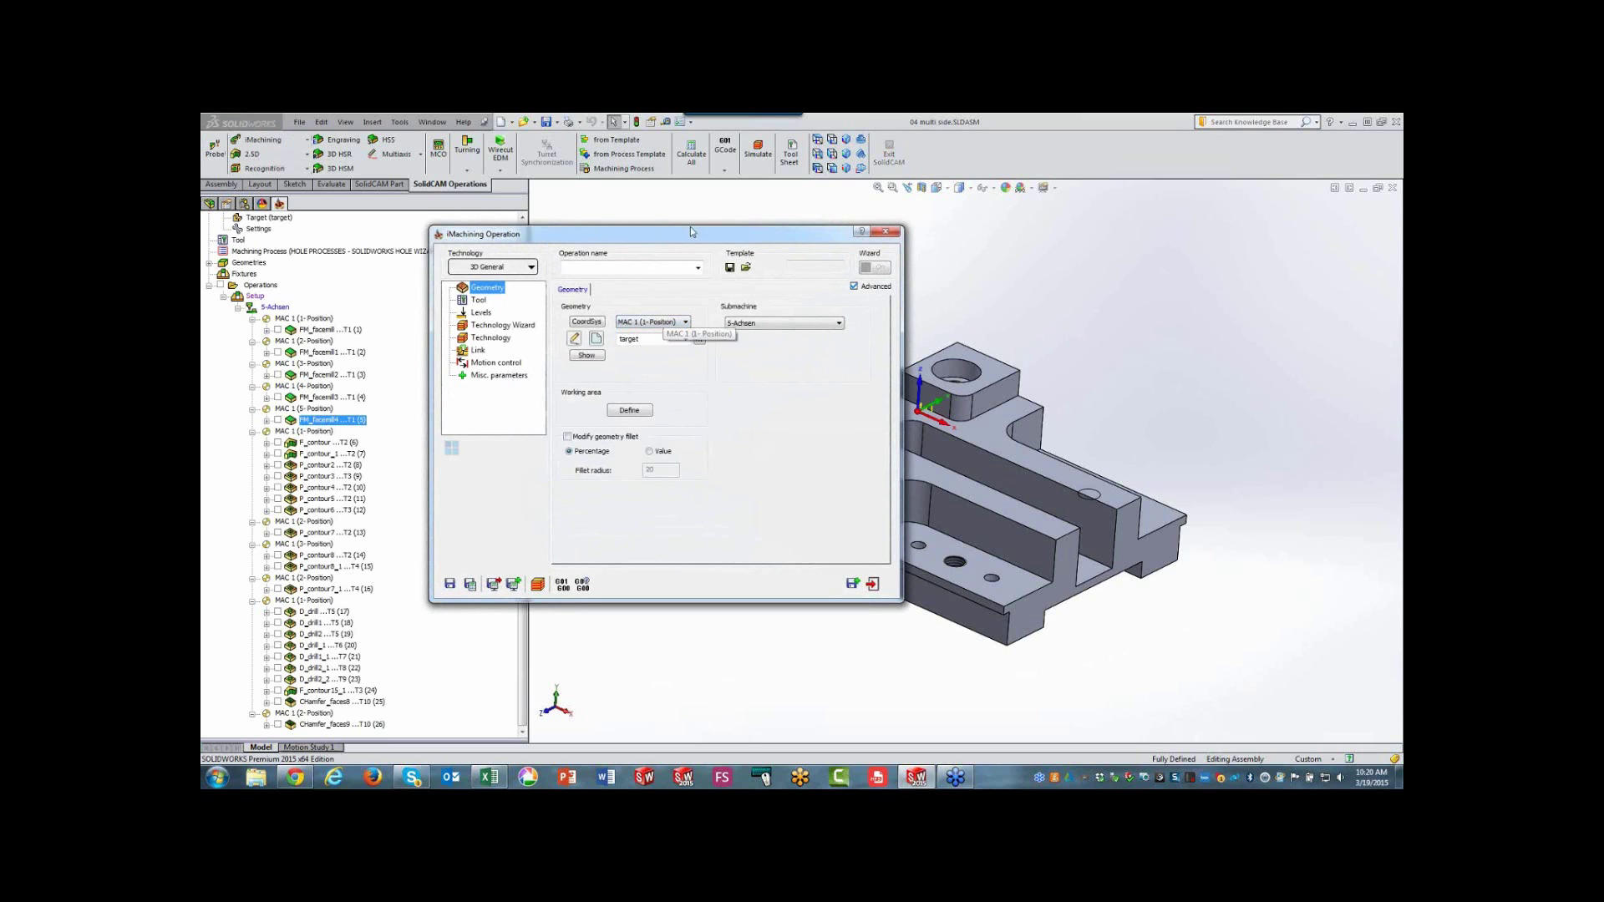
left_click(846, 140)
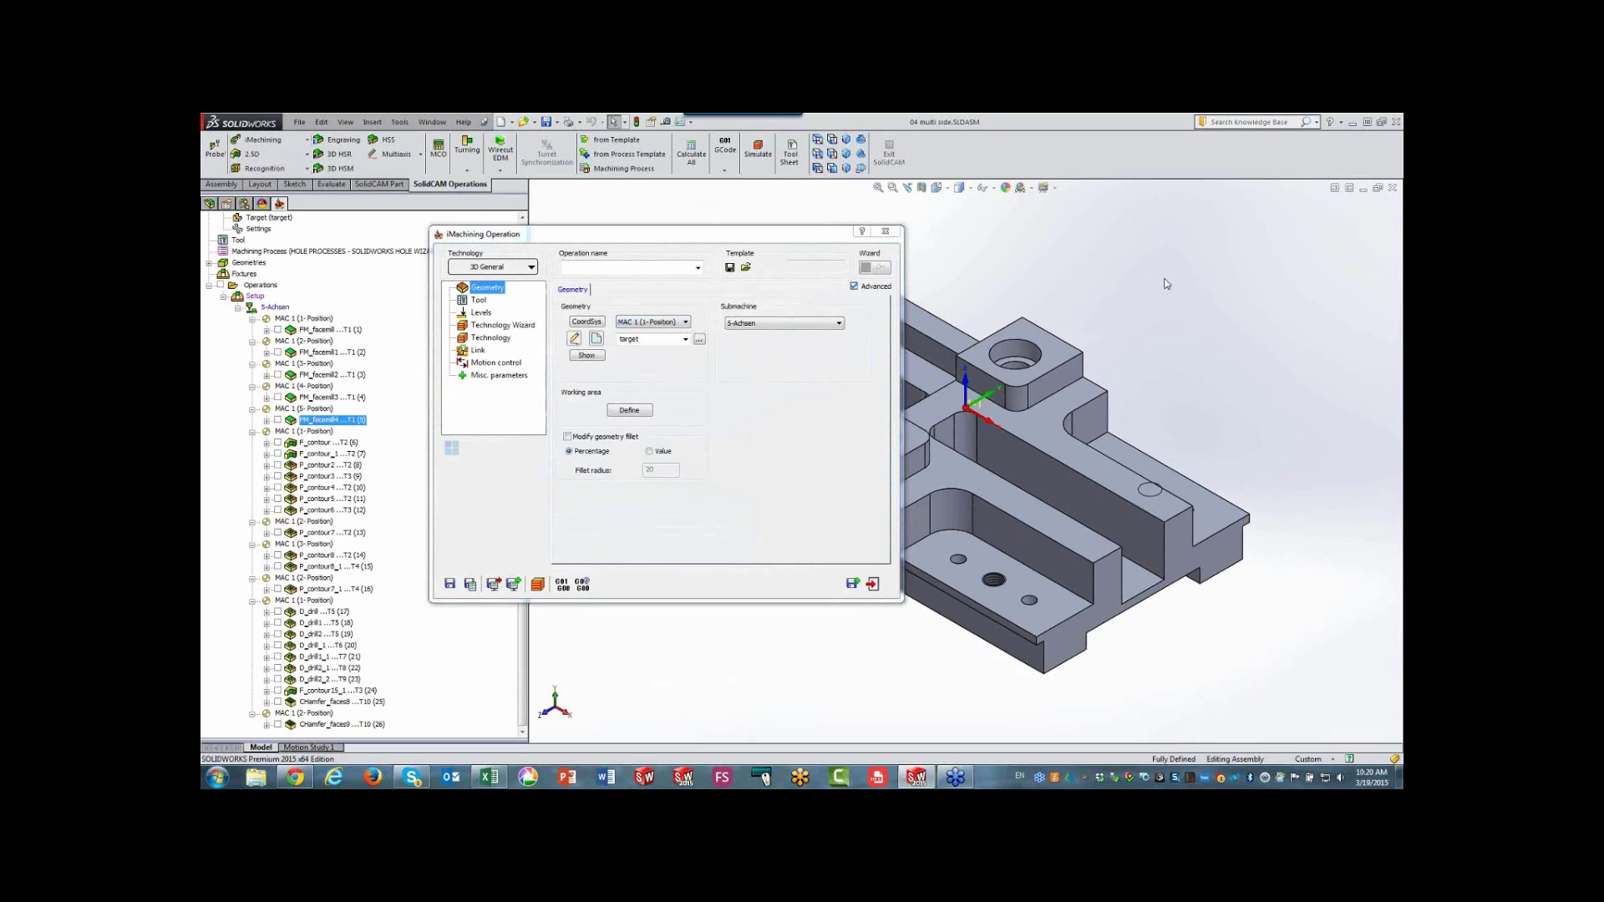
left_click(885, 231)
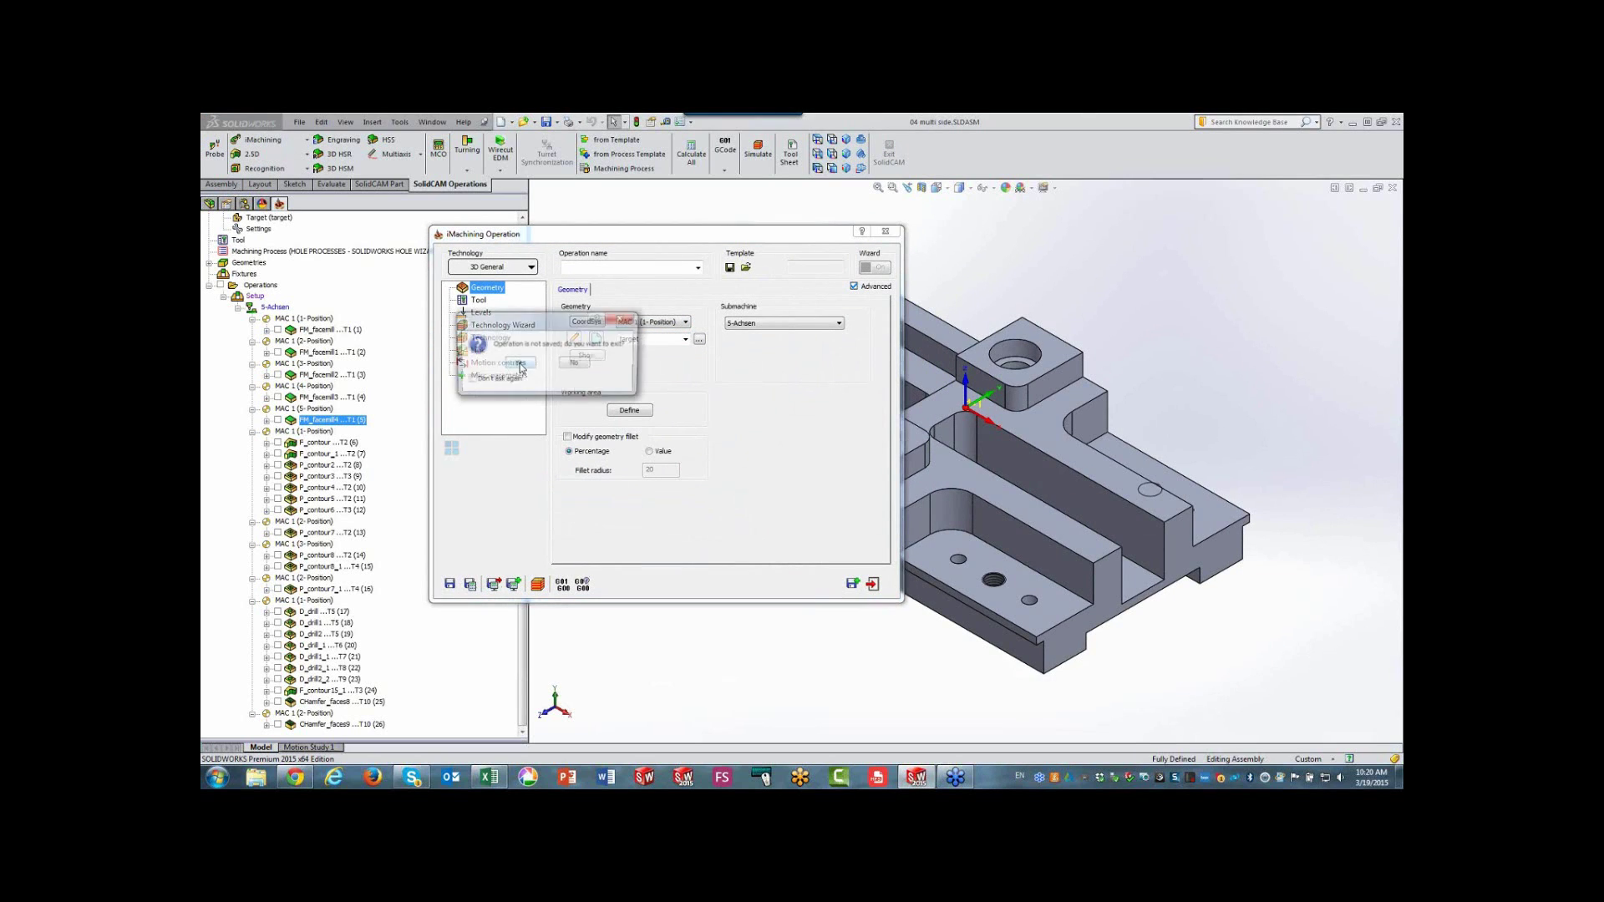
left_click(525, 364)
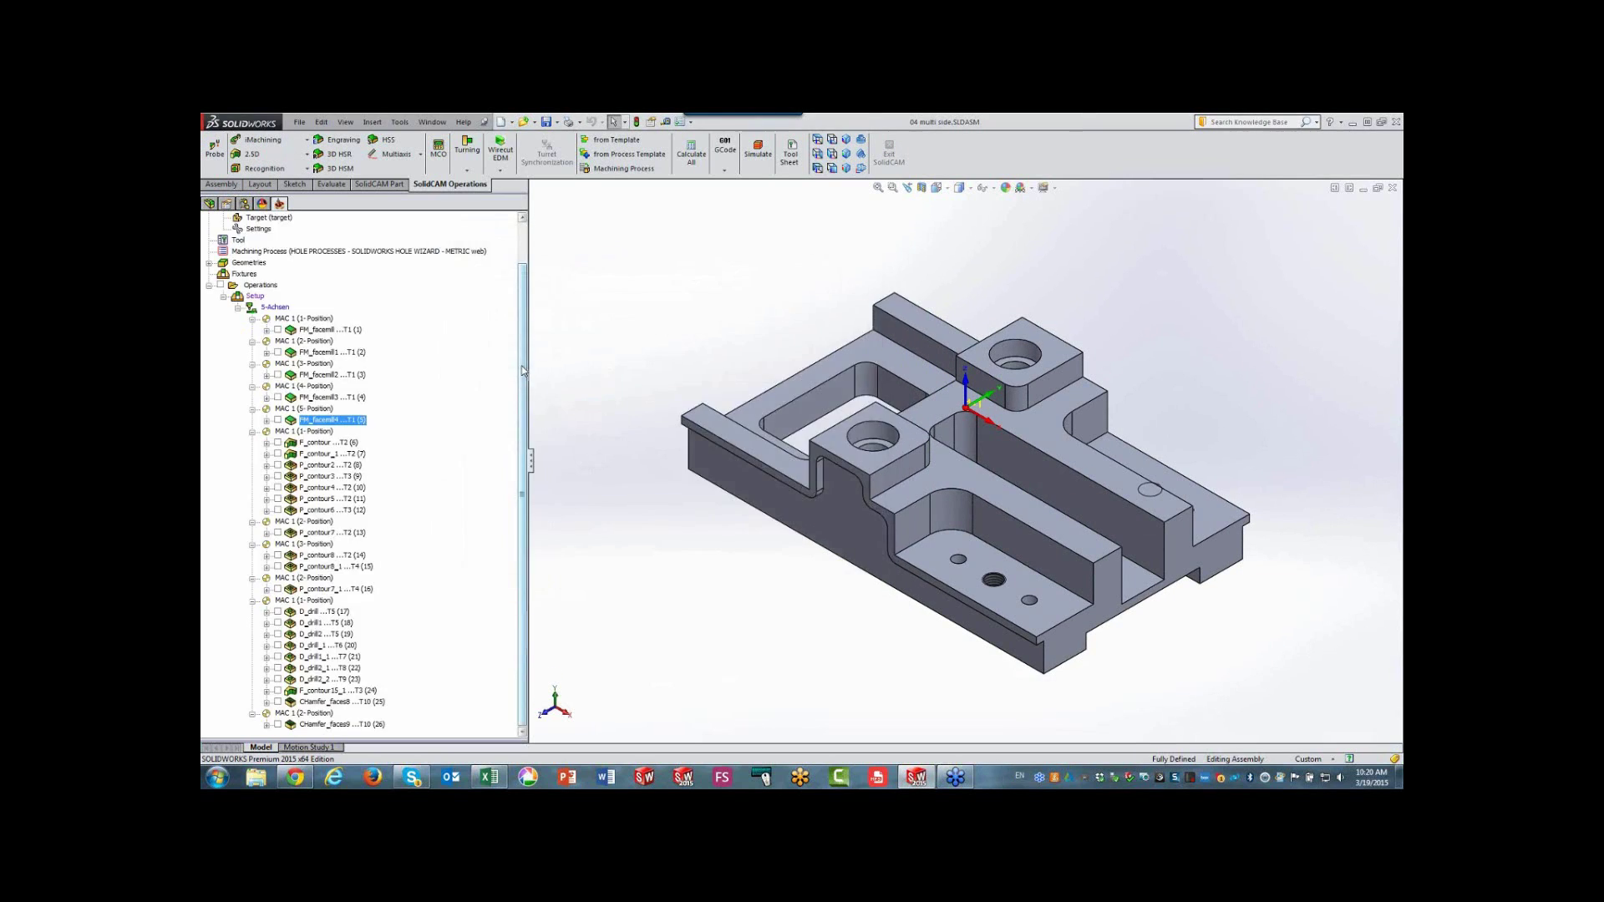
- Simulate all operations of the multi-sided part in Host CAD and SolidVerify modes, and exit the simulation
left_click(261, 286)
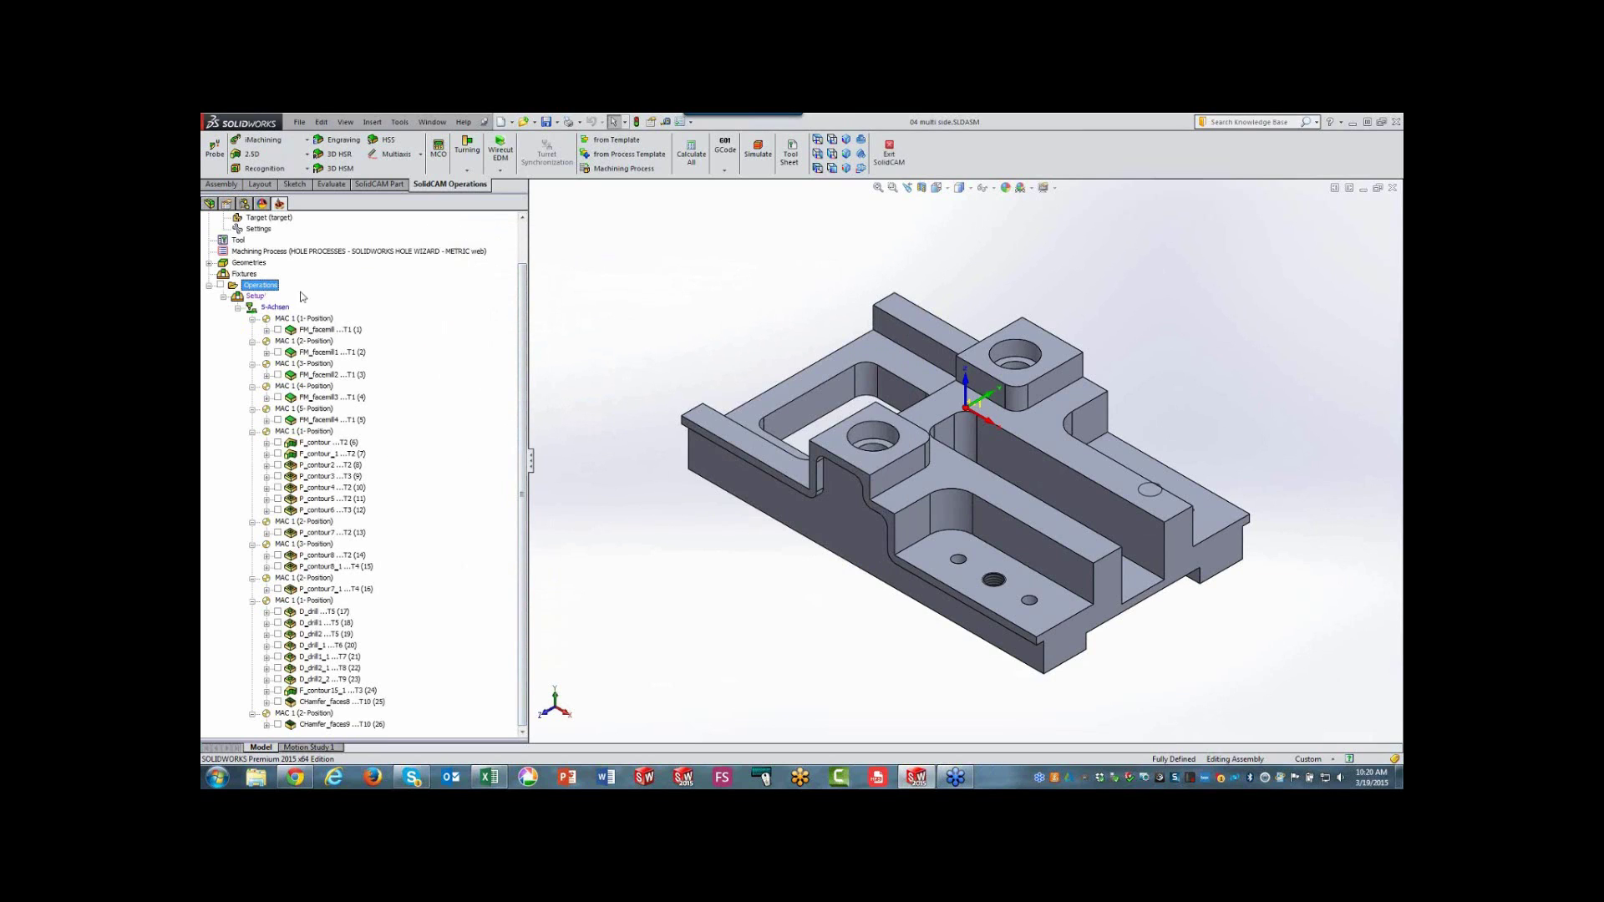
left_click(758, 150)
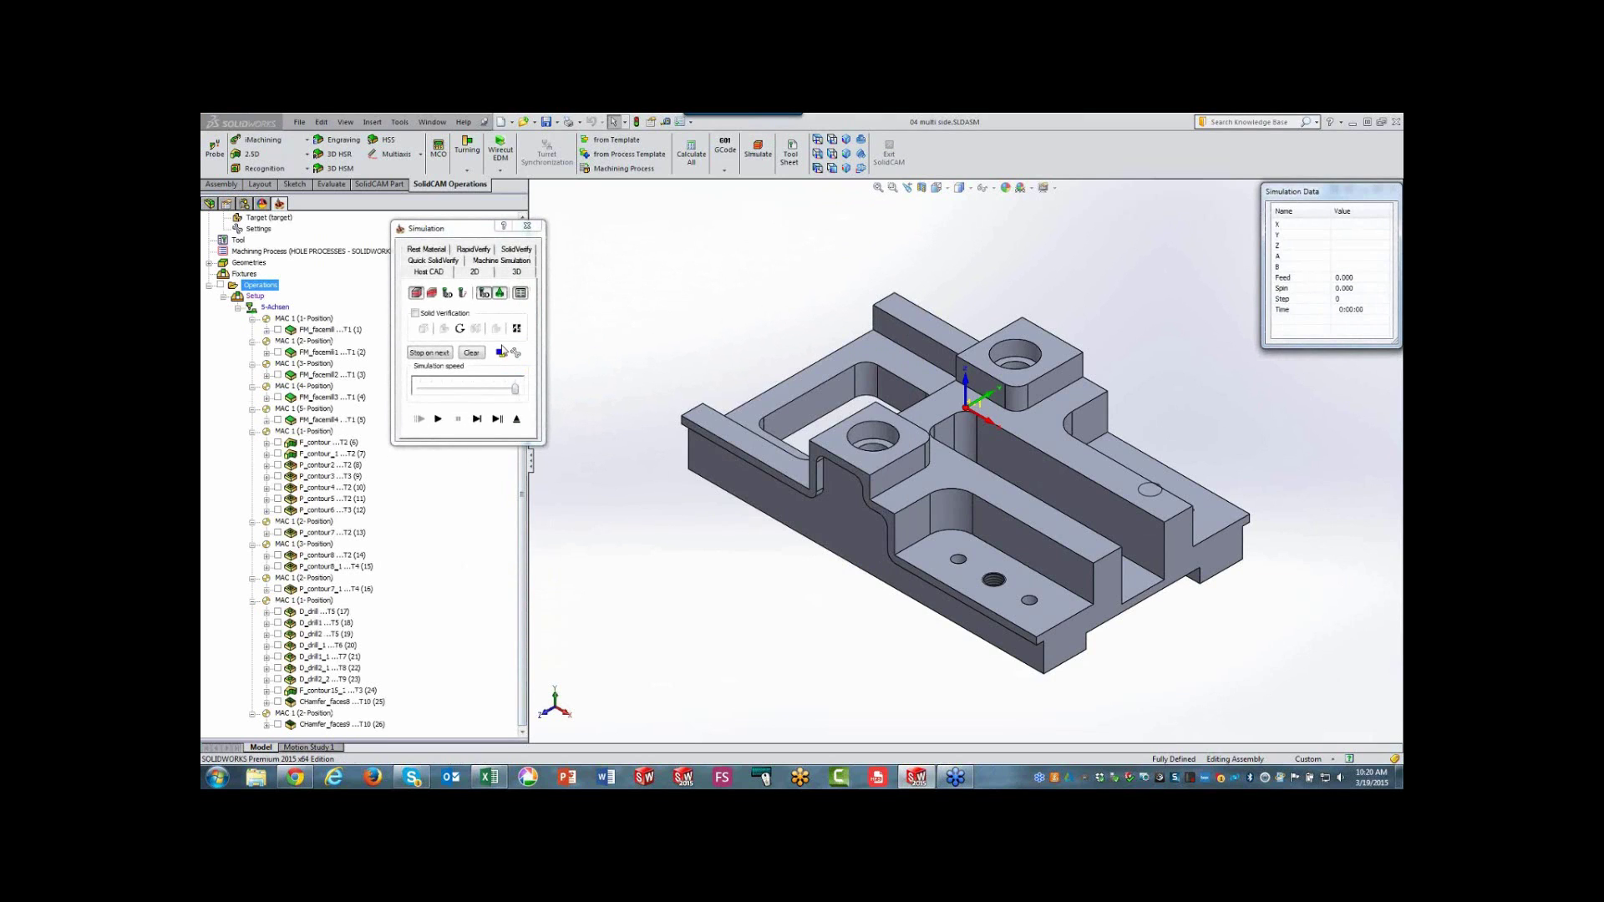
left_click(438, 420)
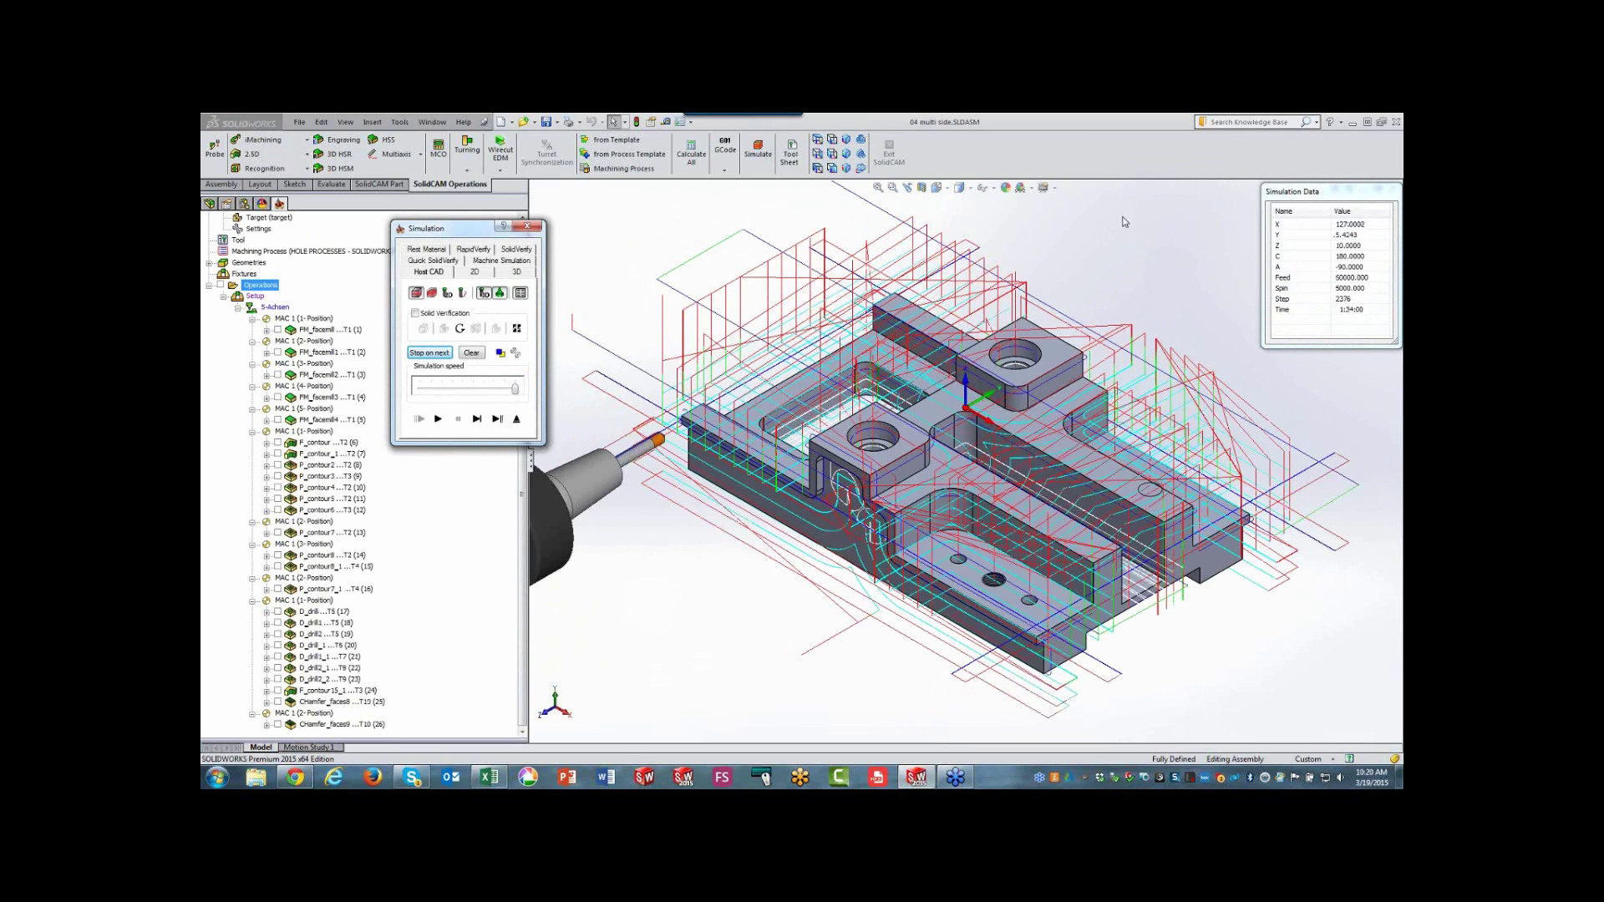
left_click(517, 250)
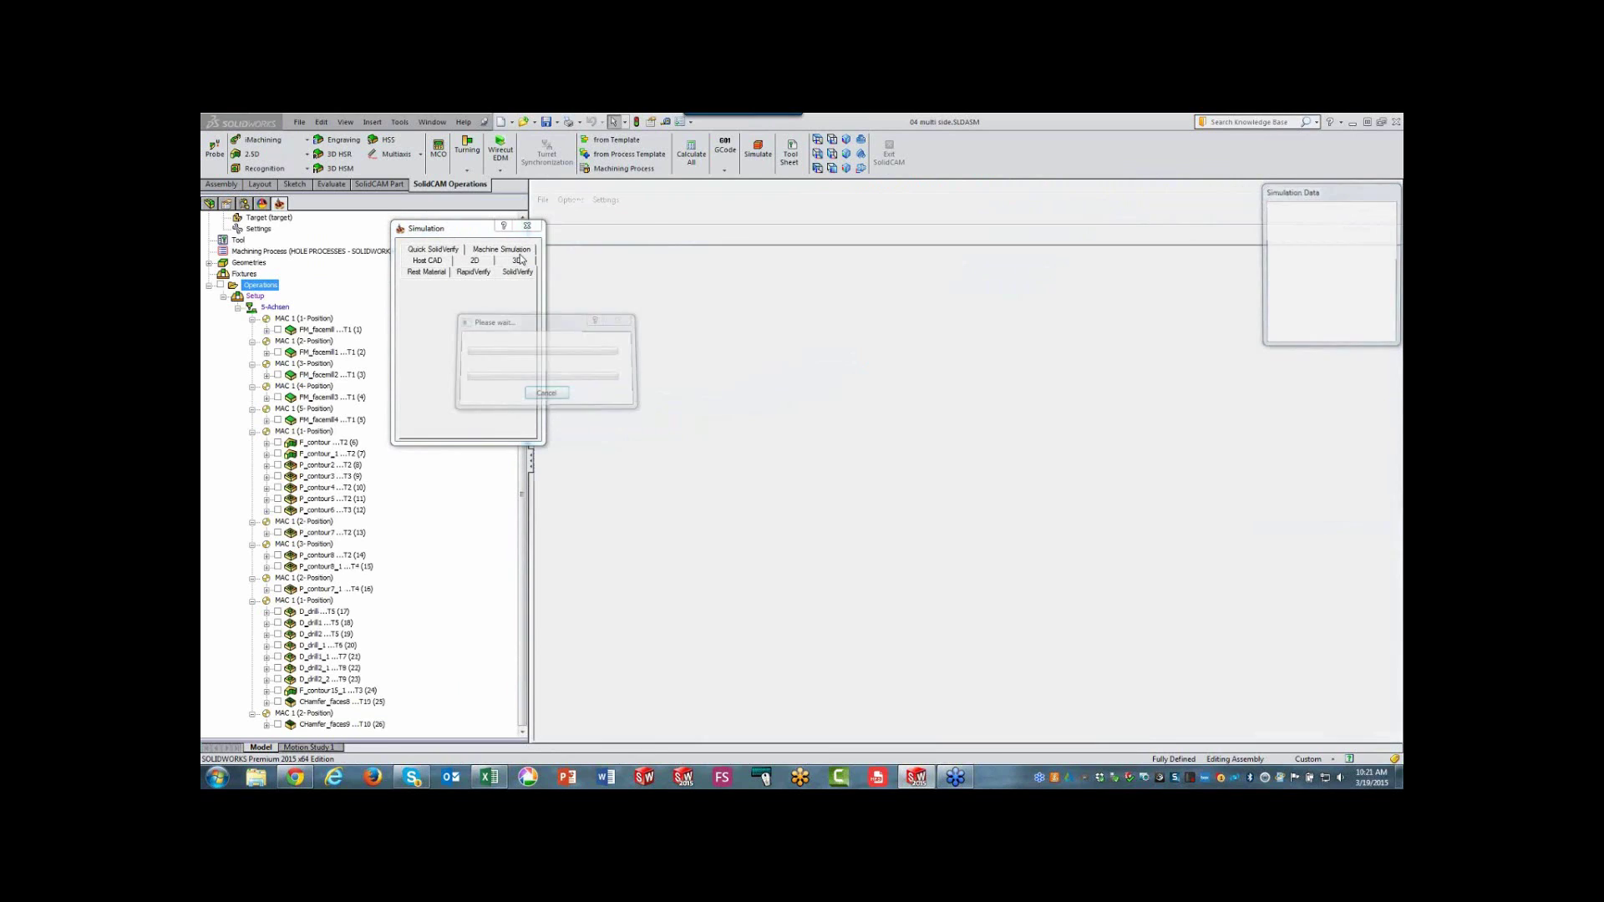
left_click(438, 418)
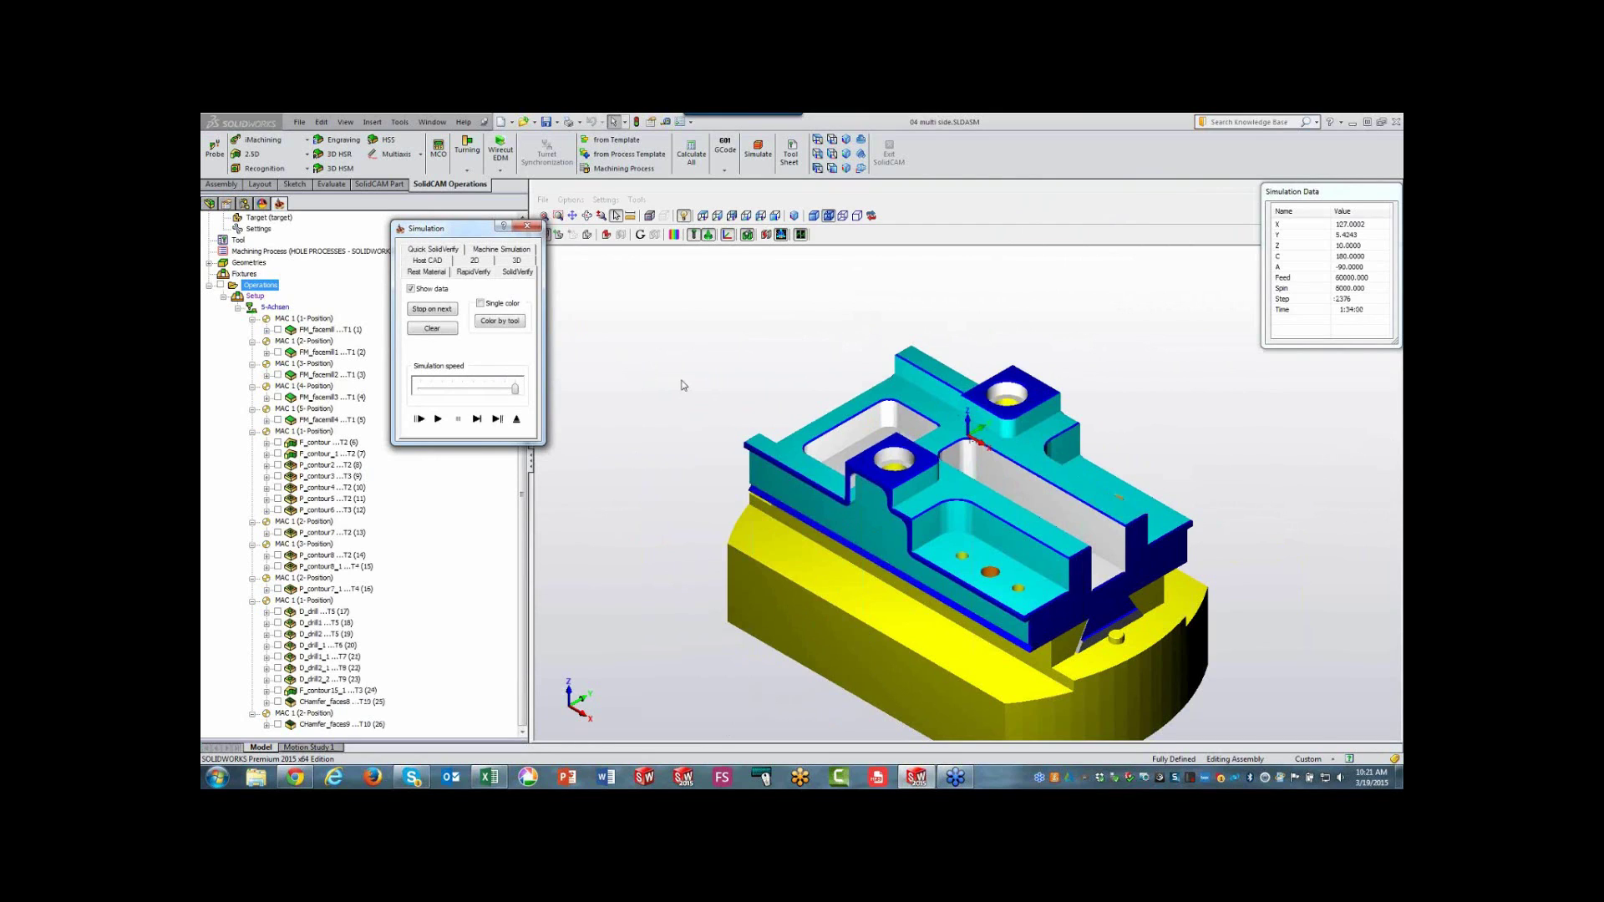
left_click(516, 420)
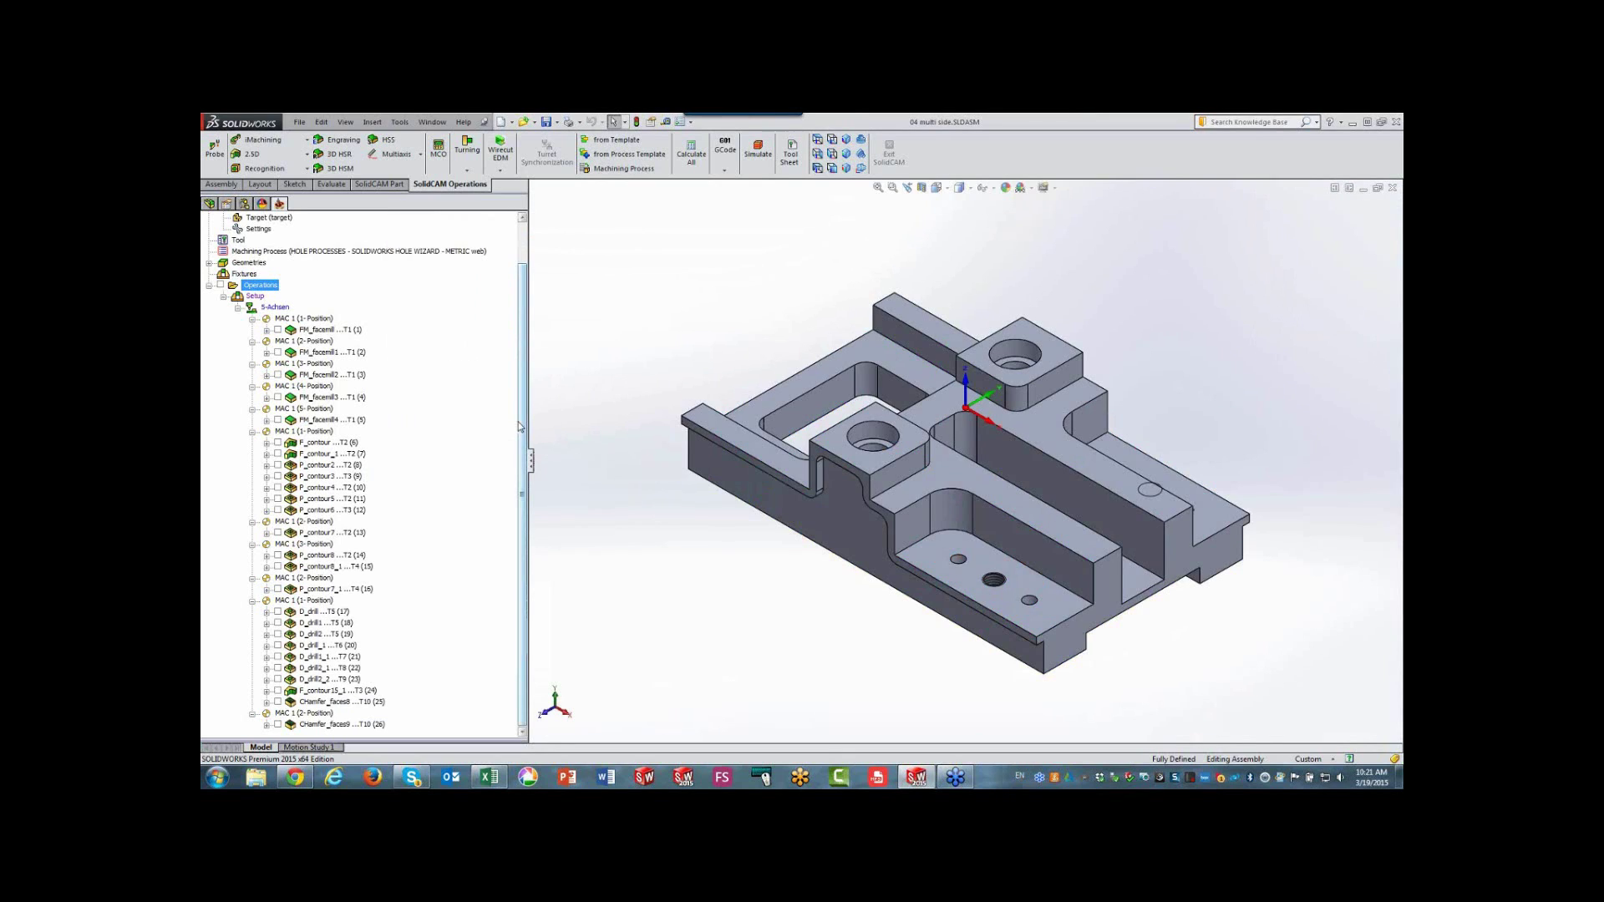
- Add a 3D iMachining operation after the last face milling operation, using the target geometry and coordinate system MAC 1 (1-Position)
left_click(317, 421)
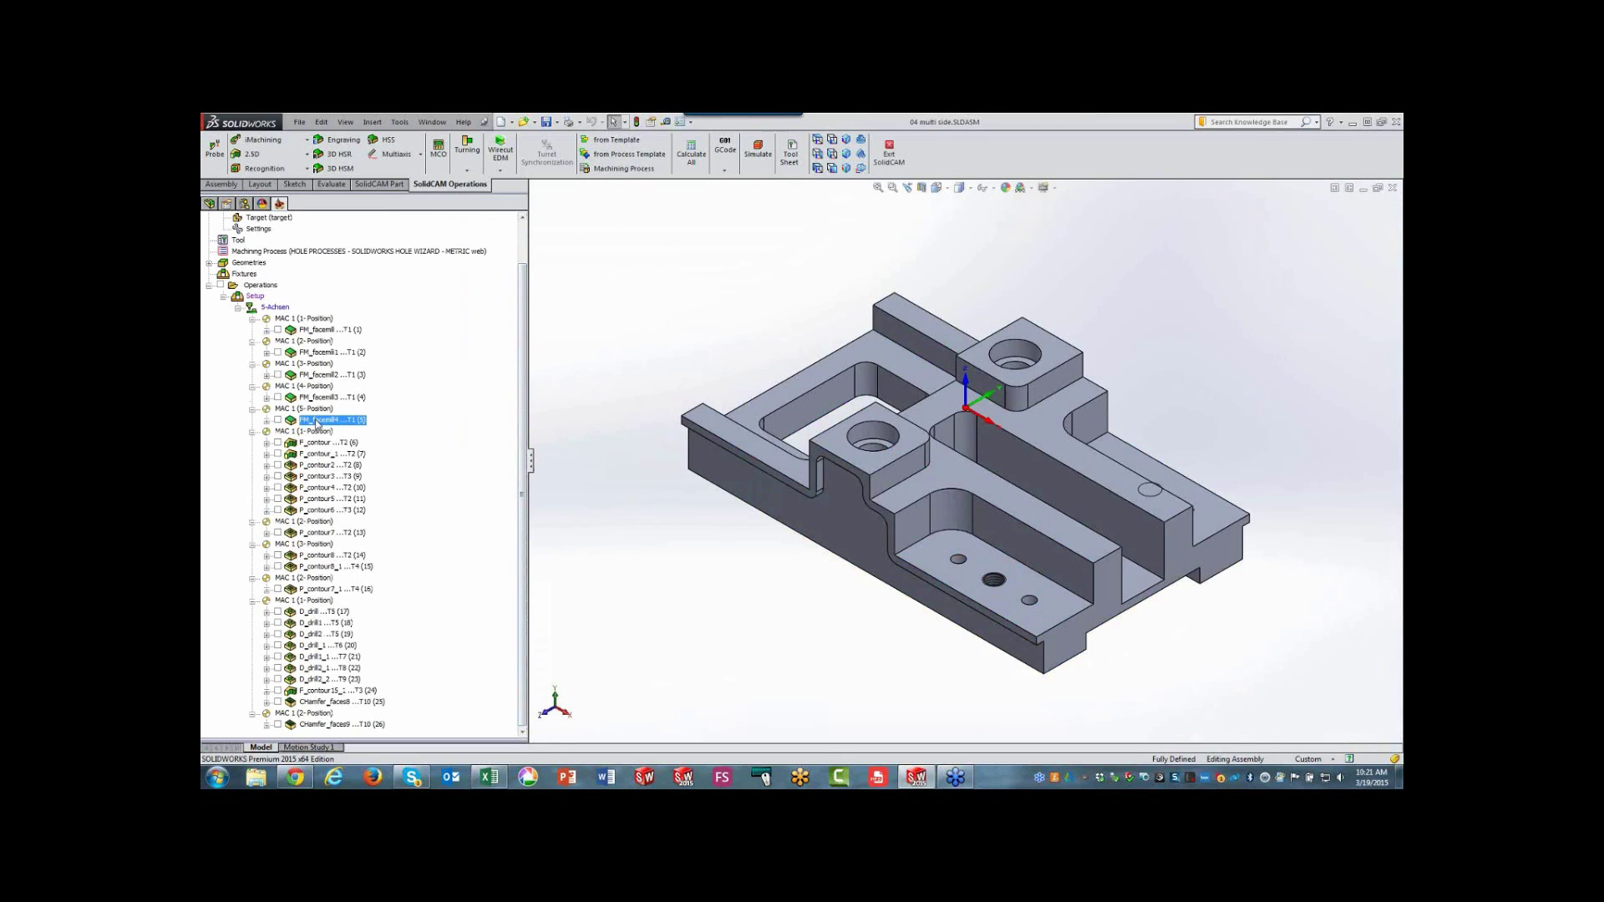
left_click(259, 140)
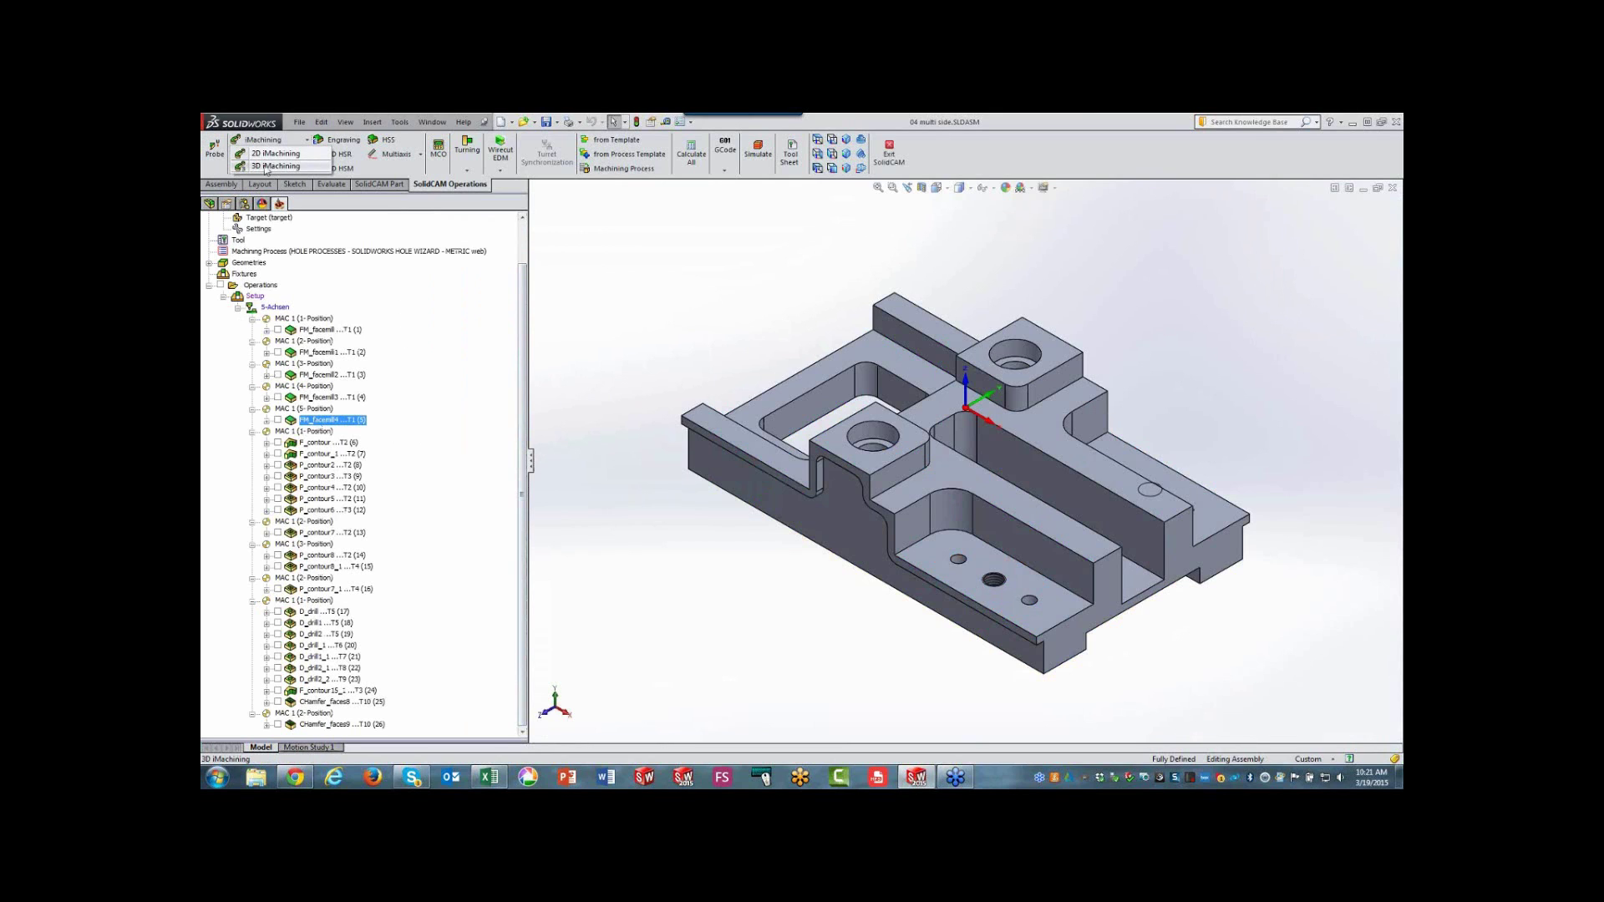
left_click(266, 167)
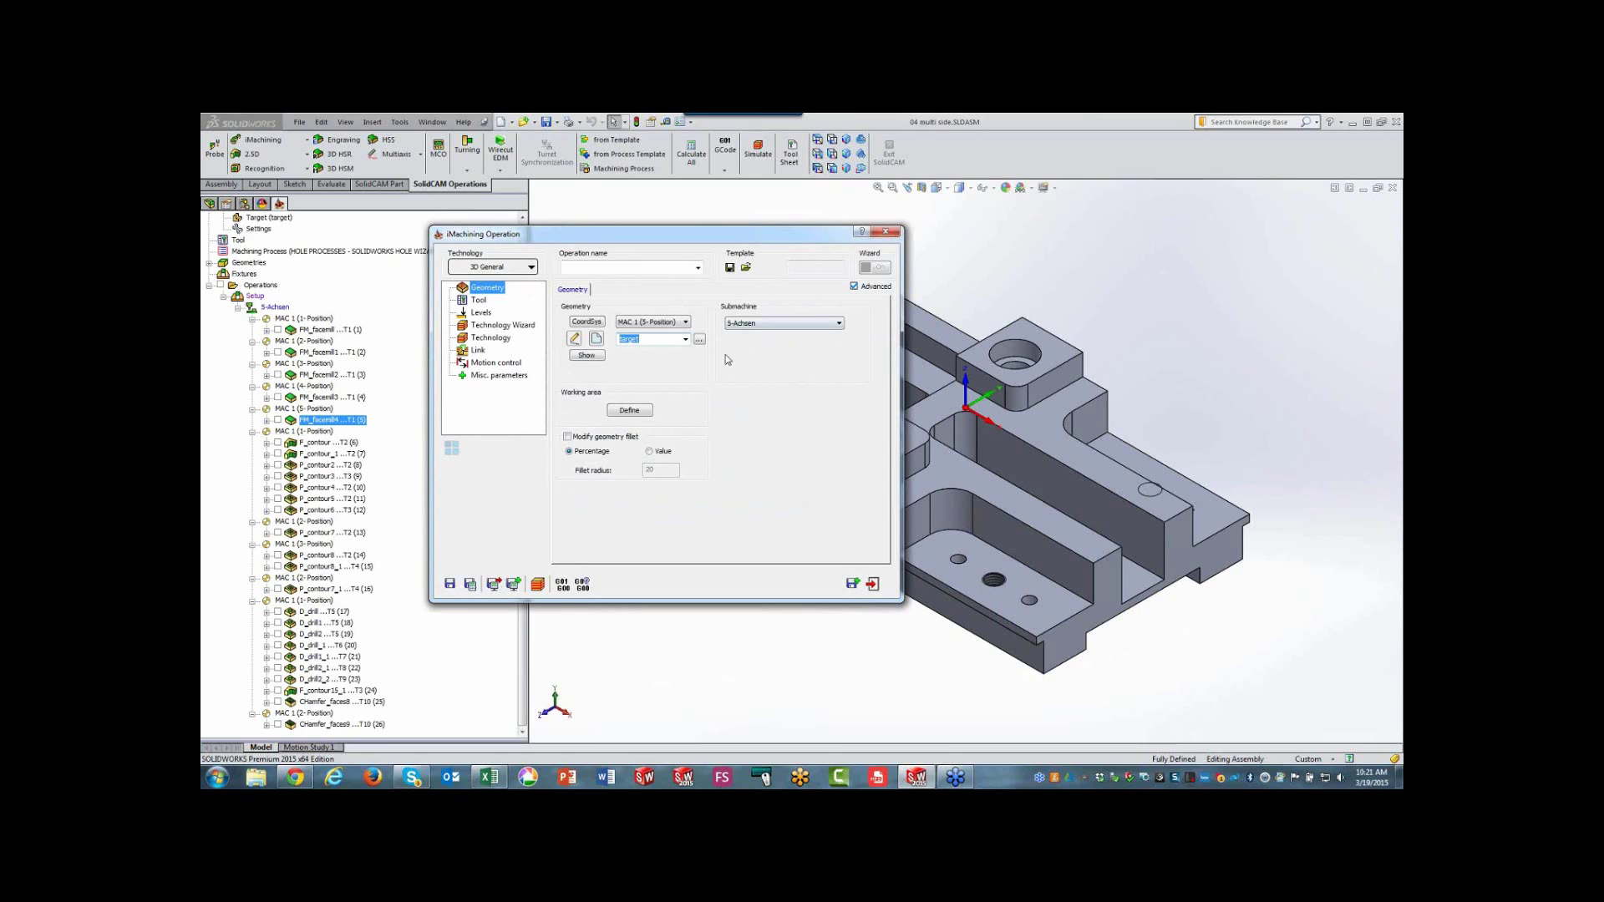
left_click(669, 323)
left_click(660, 334)
- Assign the 20 mm end mill, tool number 2, to the iMachining operation
left_click(478, 300)
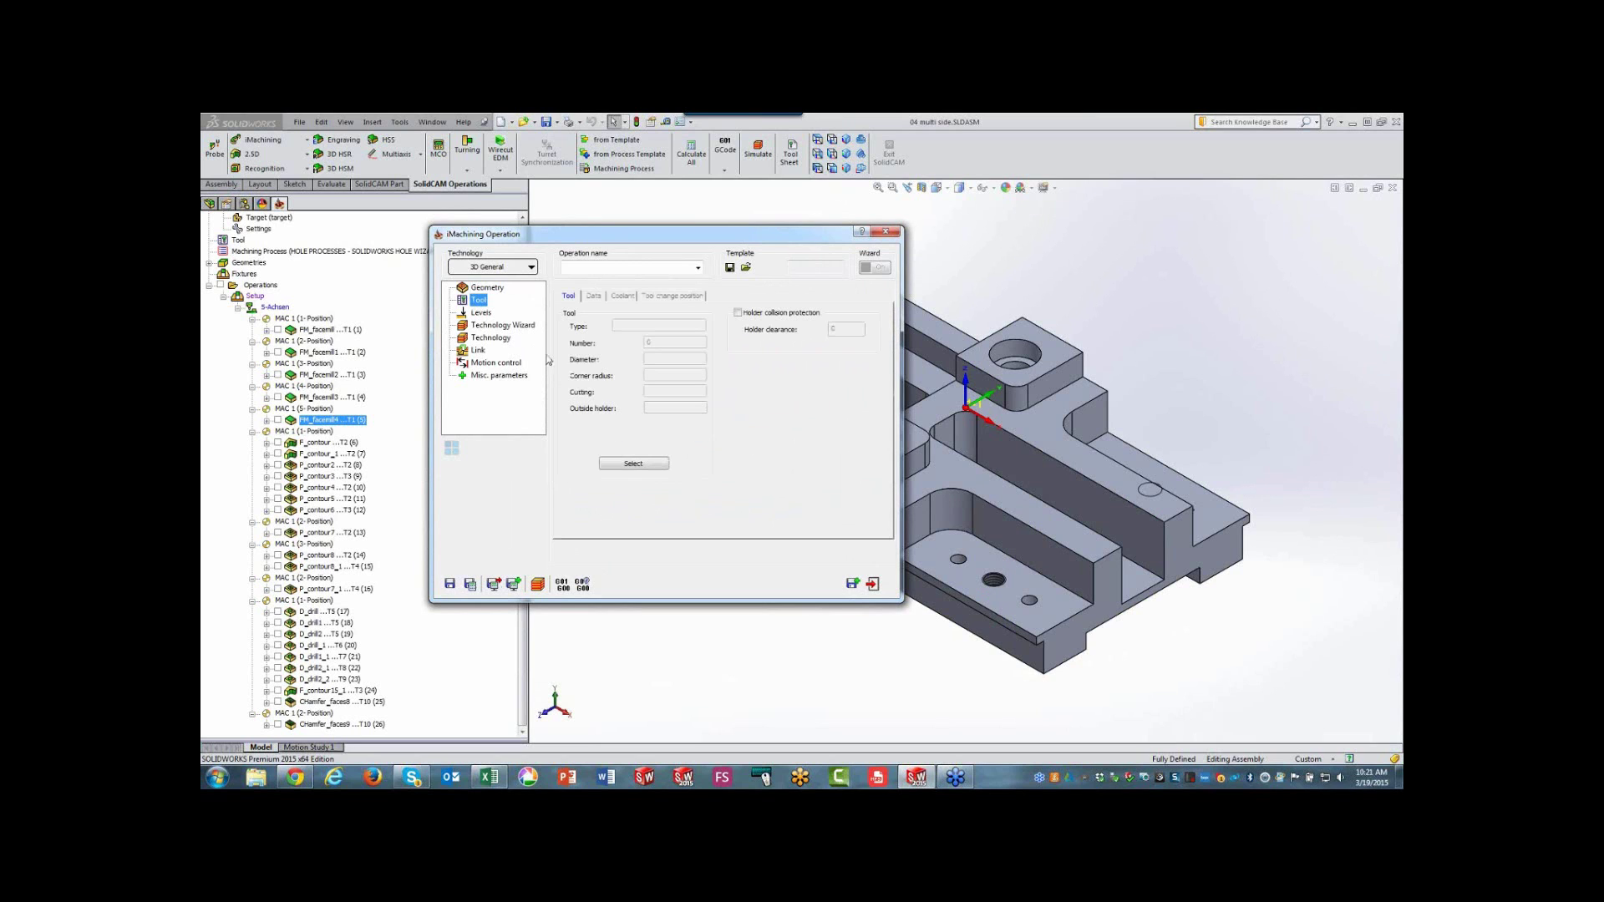
left_click(632, 461)
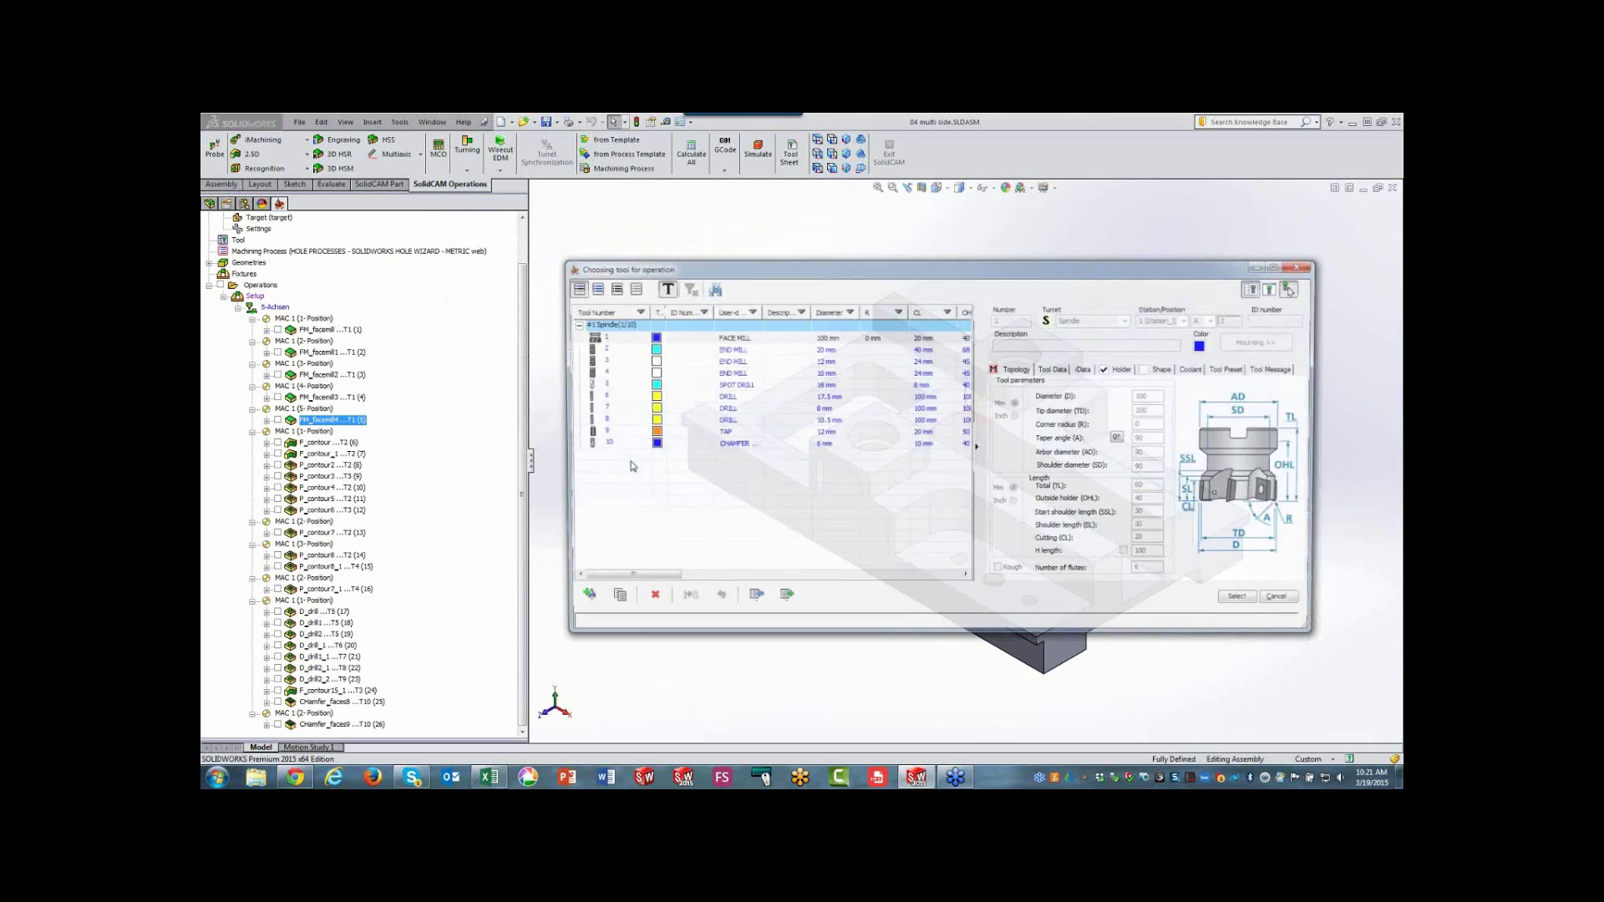
left_click(654, 351)
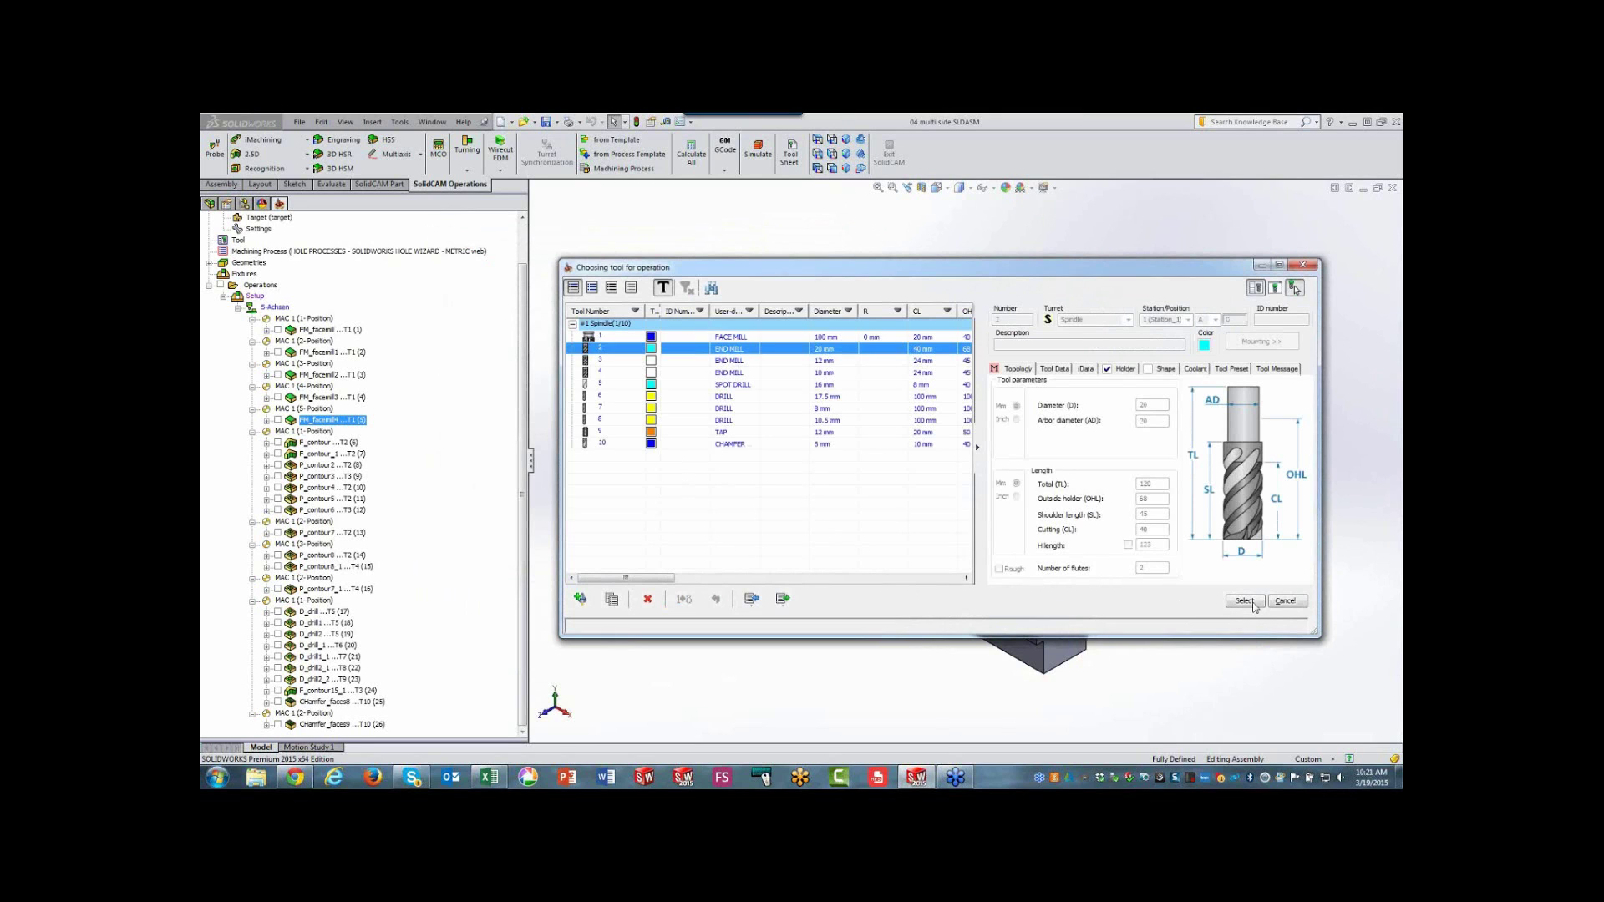
left_click(1244, 600)
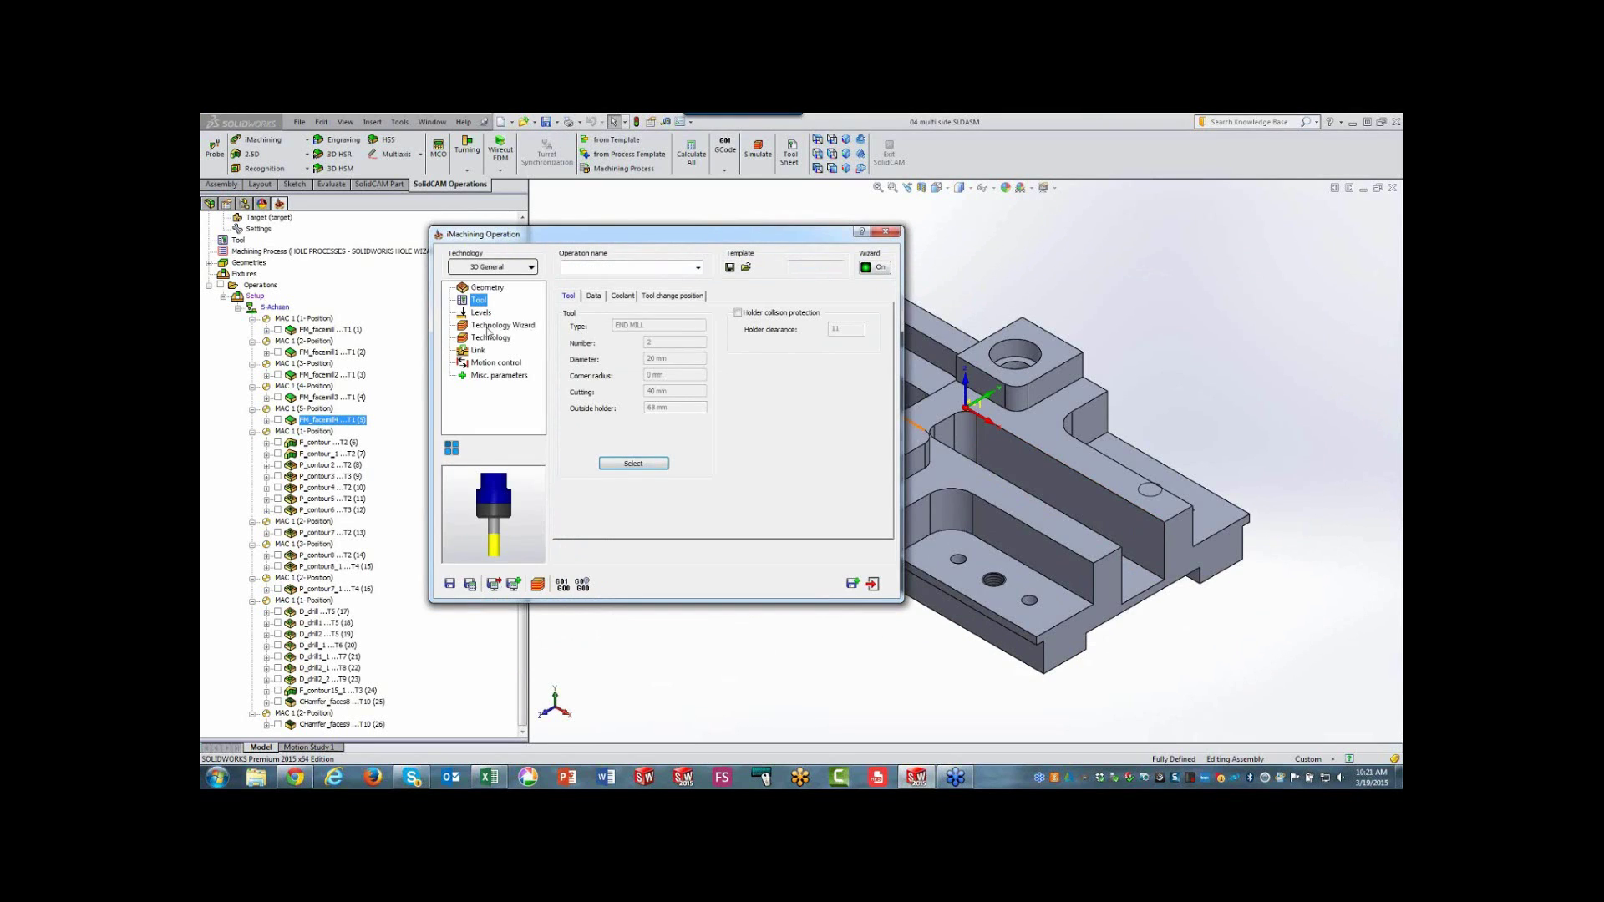
- Pick the part's bottom corner as the lower milling level and use machining level 6
left_click(481, 312)
left_click(649, 408)
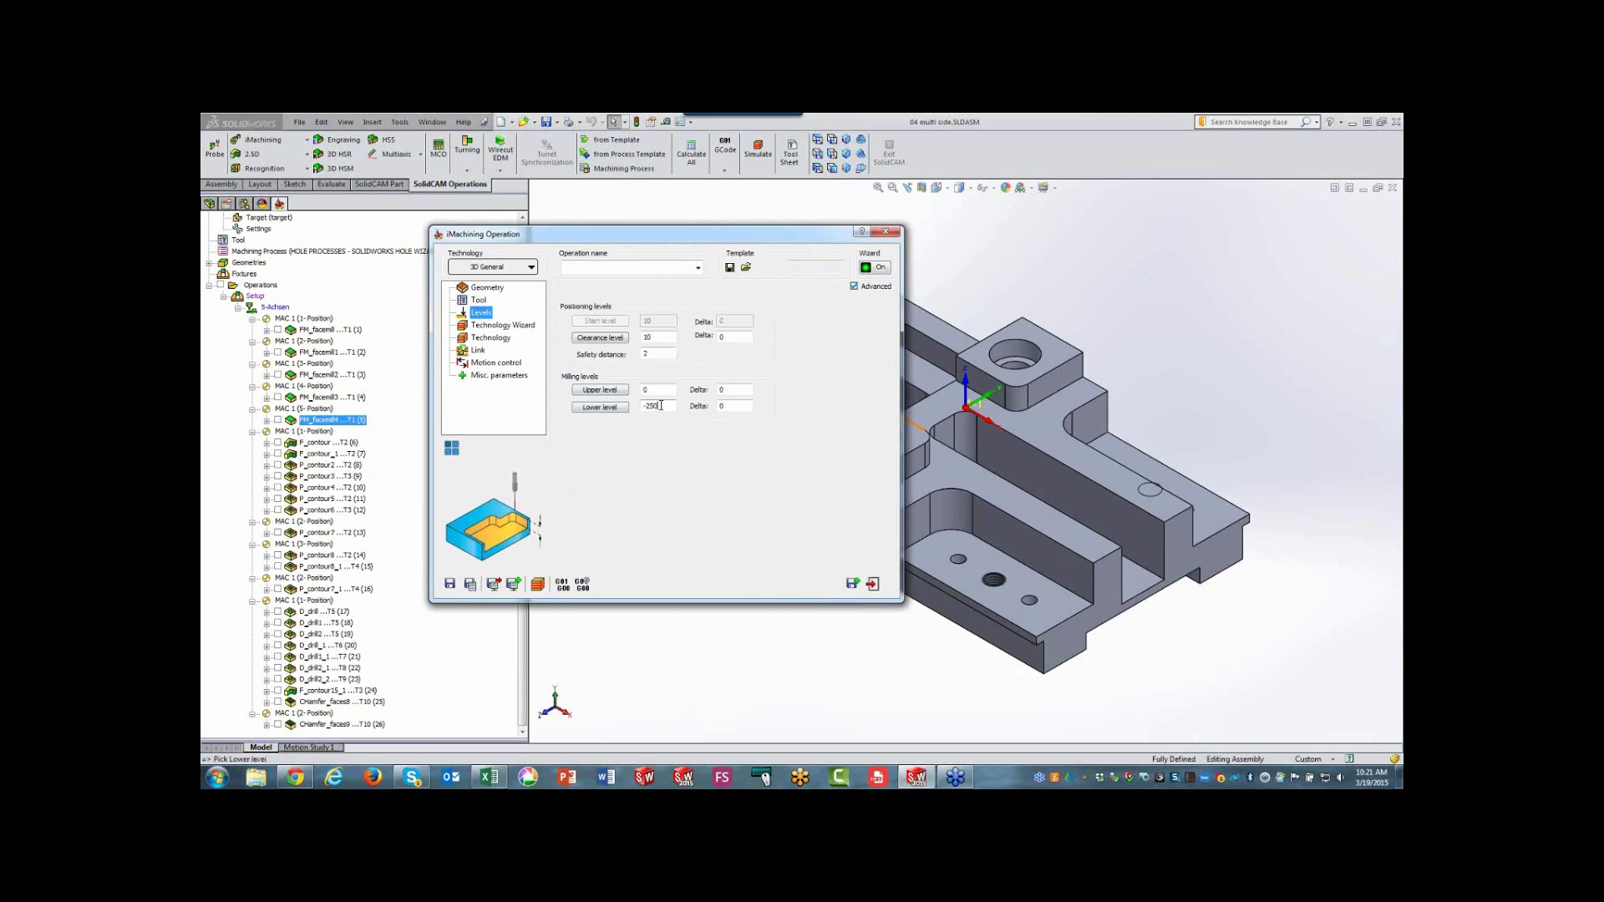
left_click(1044, 677)
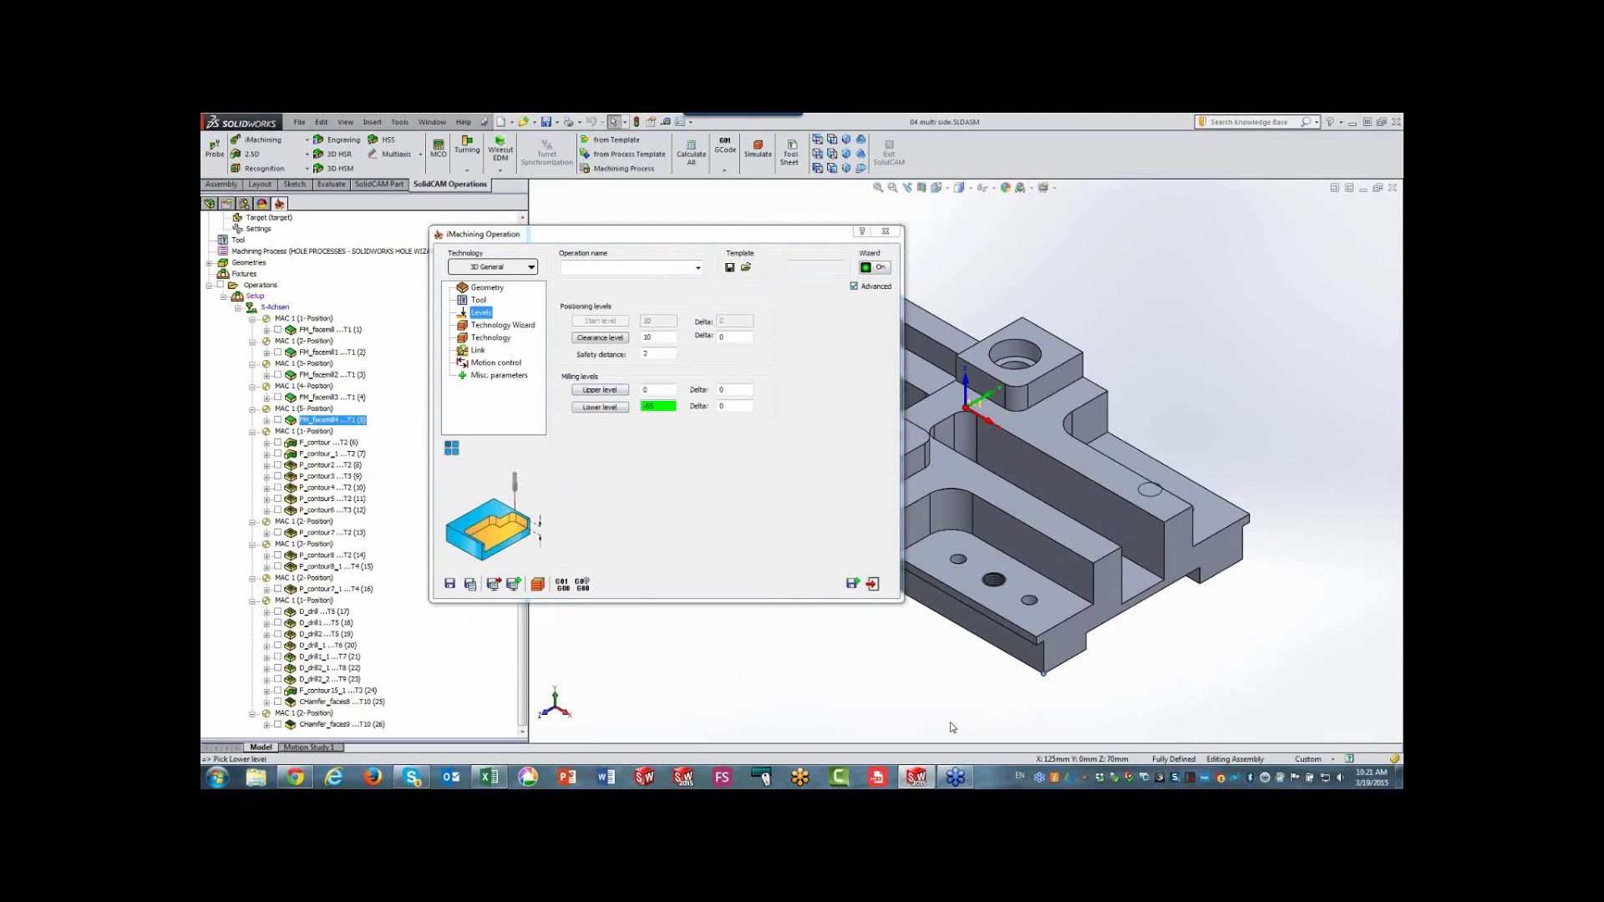
left_click(520, 326)
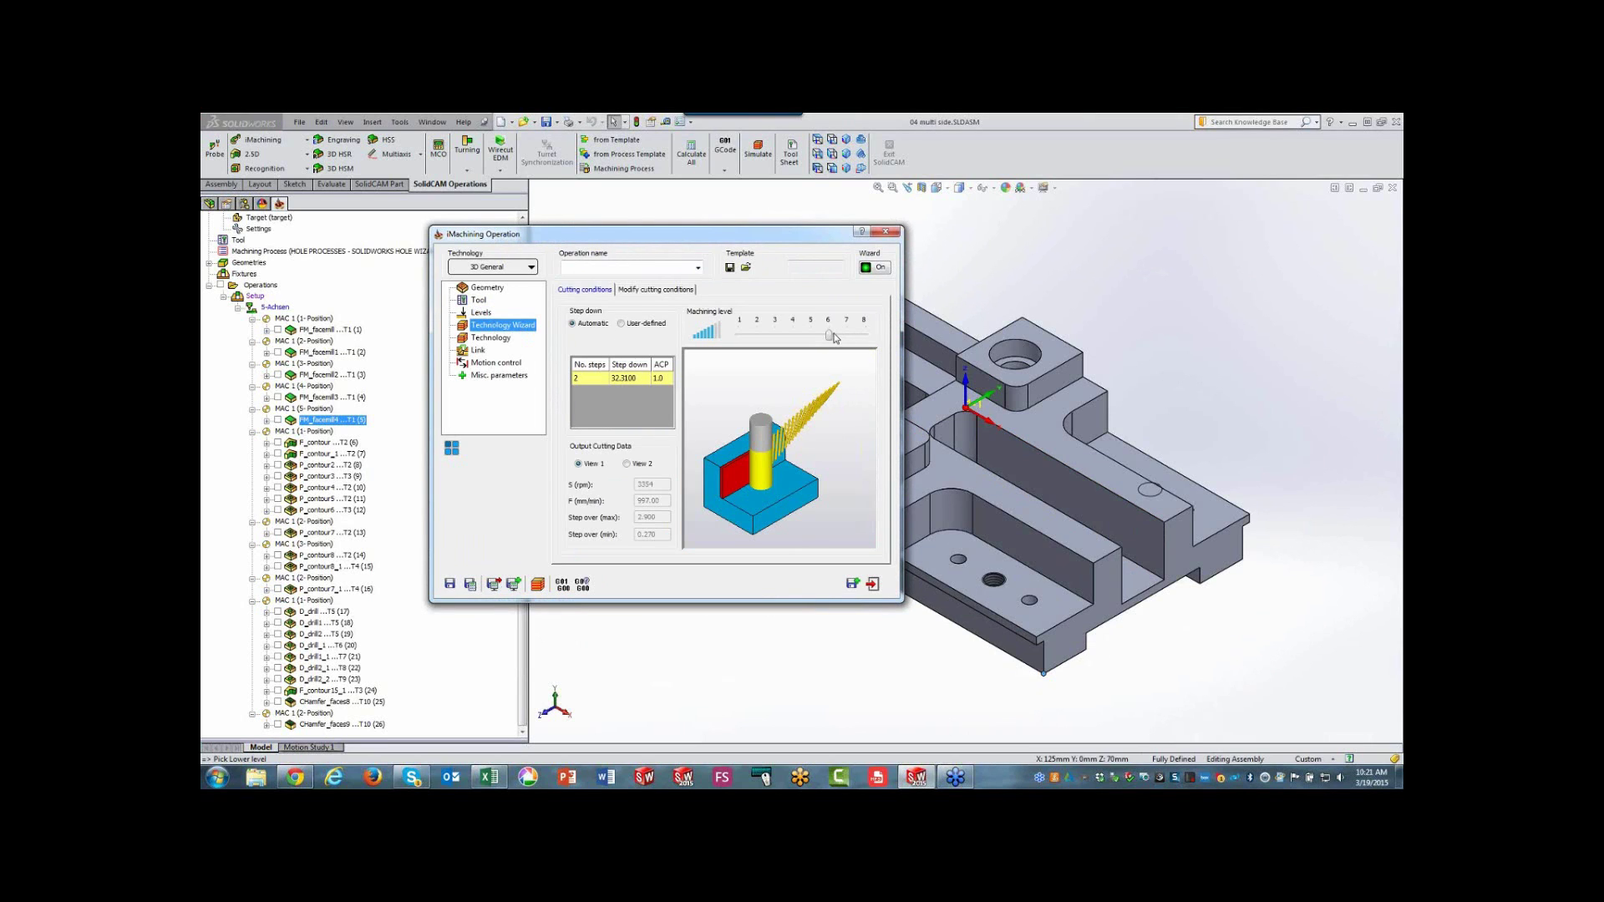
mouse_move(827, 338)
left_mouse_down()
mouse_move(752, 336)
mouse_move(866, 335)
mouse_move(831, 337)
left_mouse_up()
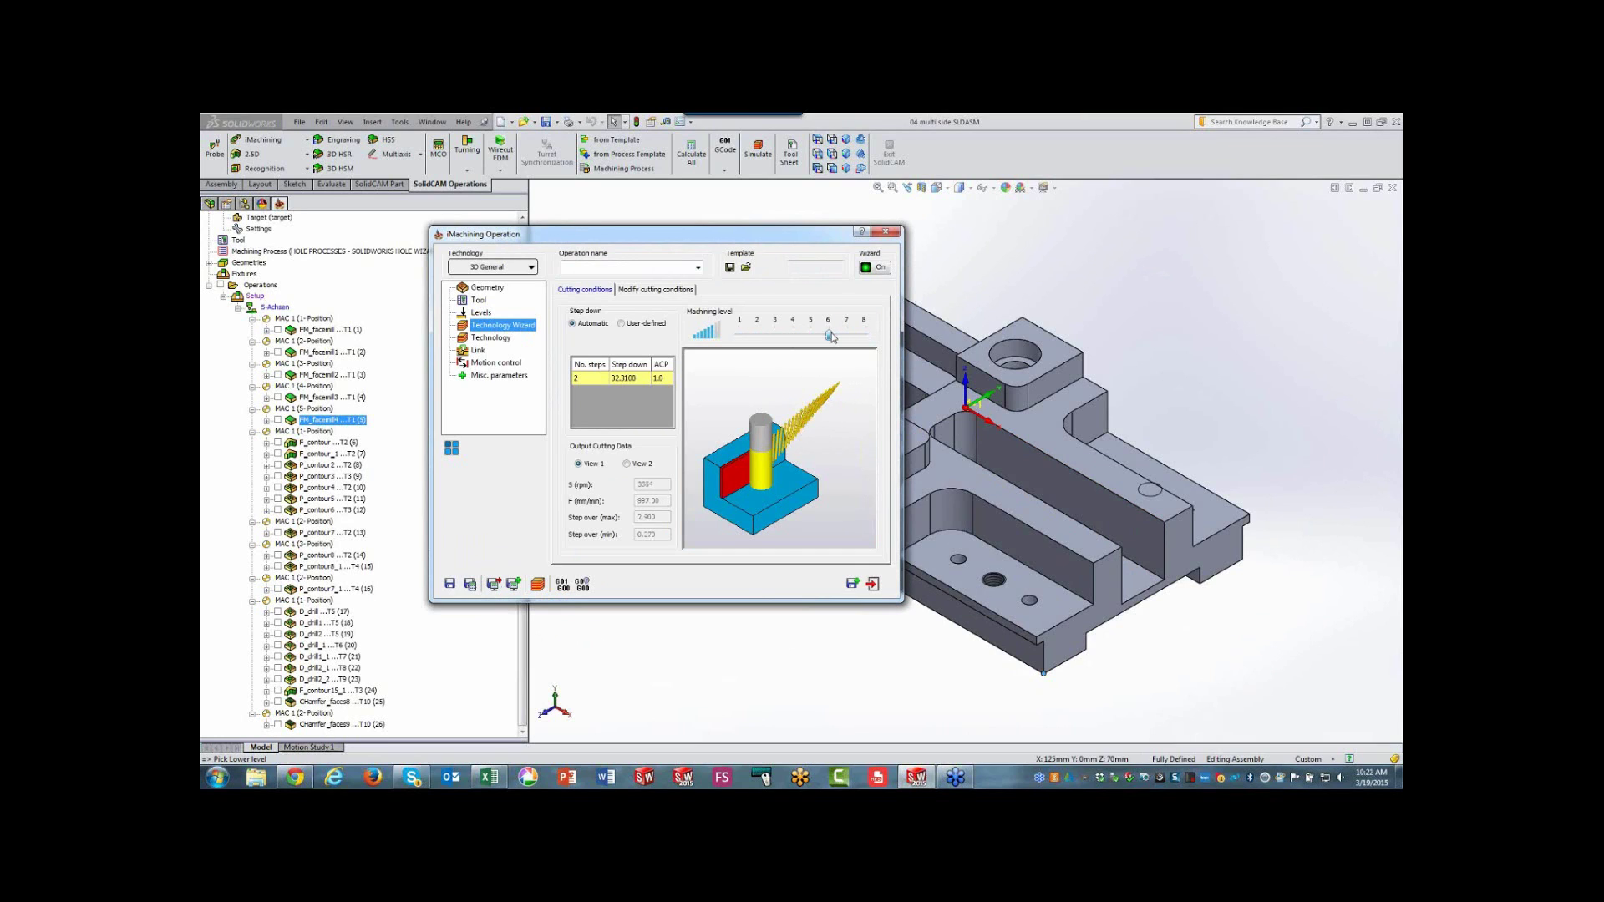
- Set the wall and floor offsets to 0.3 and the rest rough step to Constant 0.3, and save and calculate the operation
left_click(480, 339)
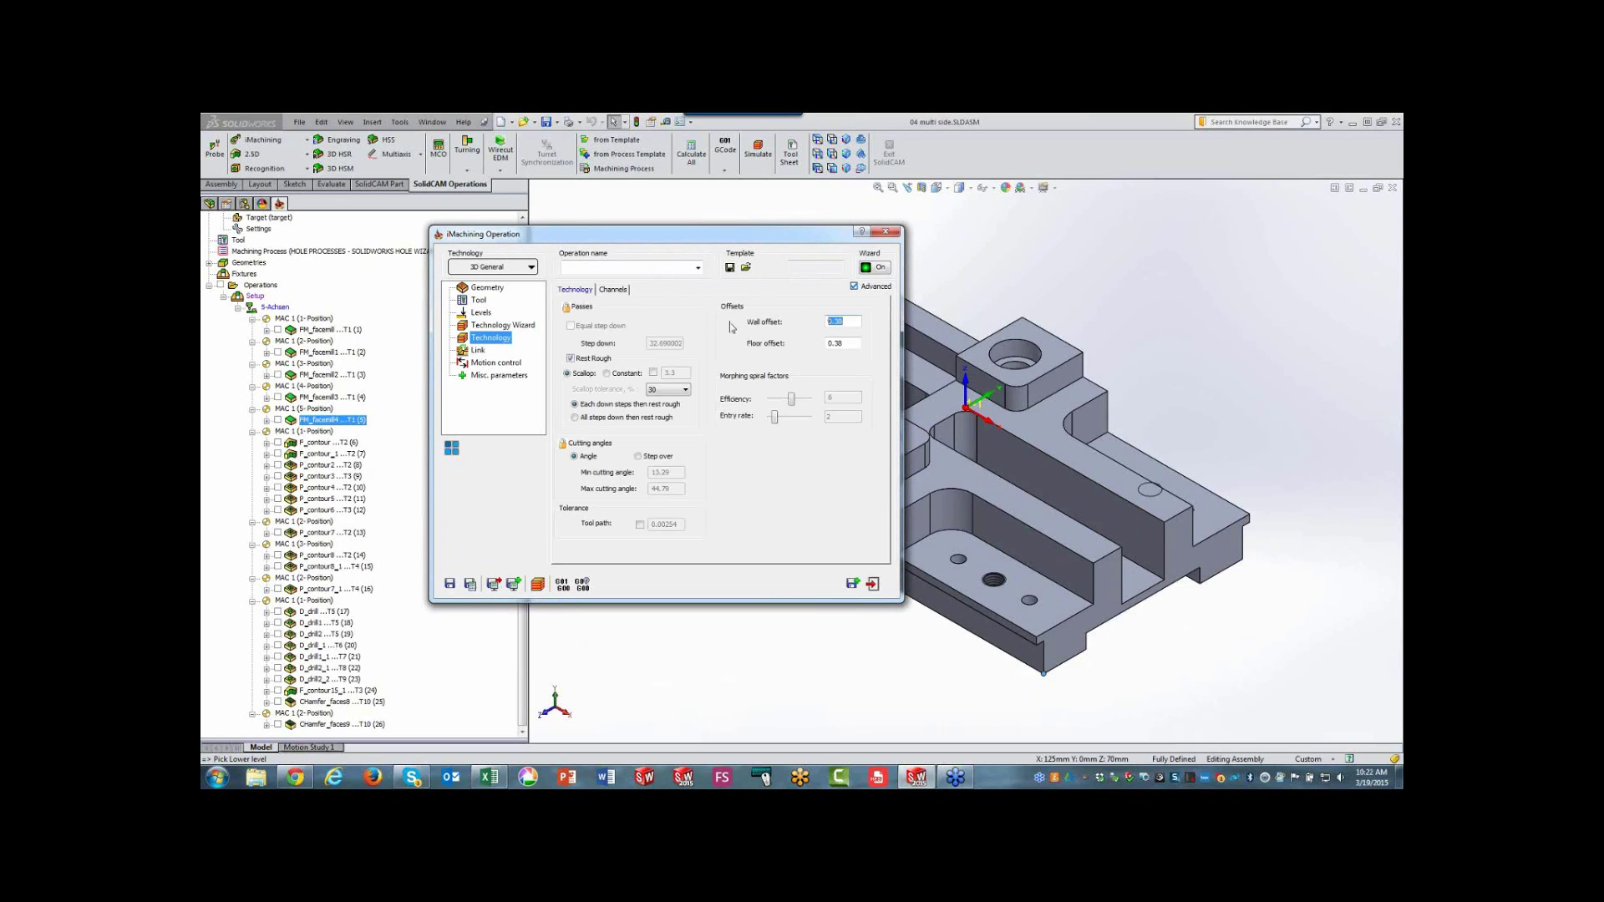
type(".")
left_click(834, 344)
left_click(652, 373)
left_click(666, 374)
left_click_drag(676, 374, 622, 376)
type(".")
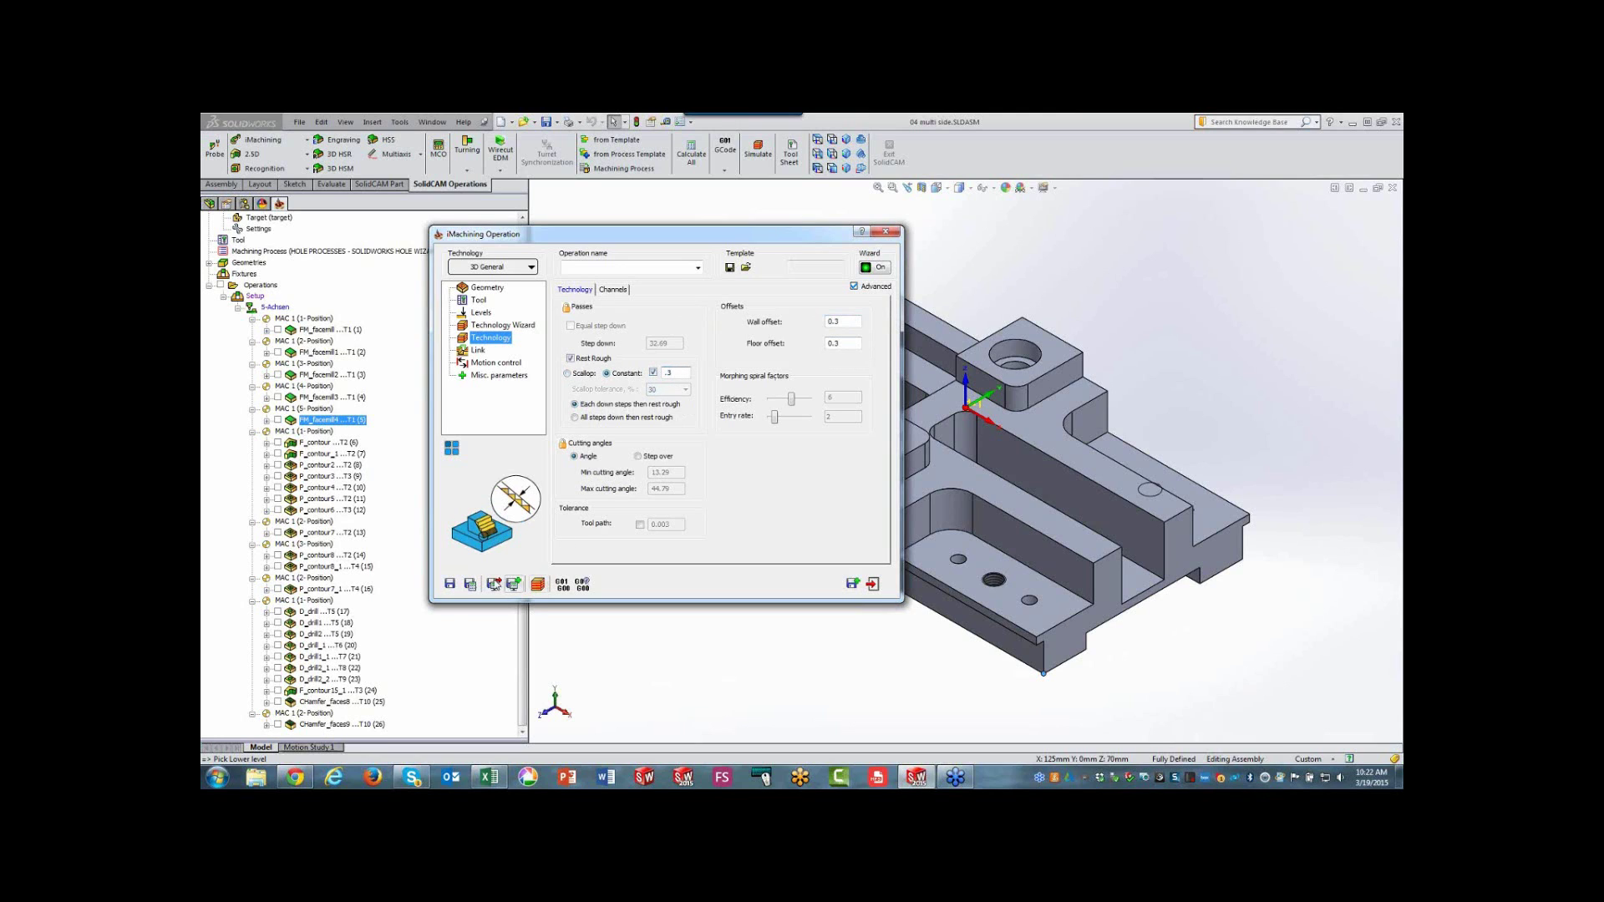
left_click(471, 585)
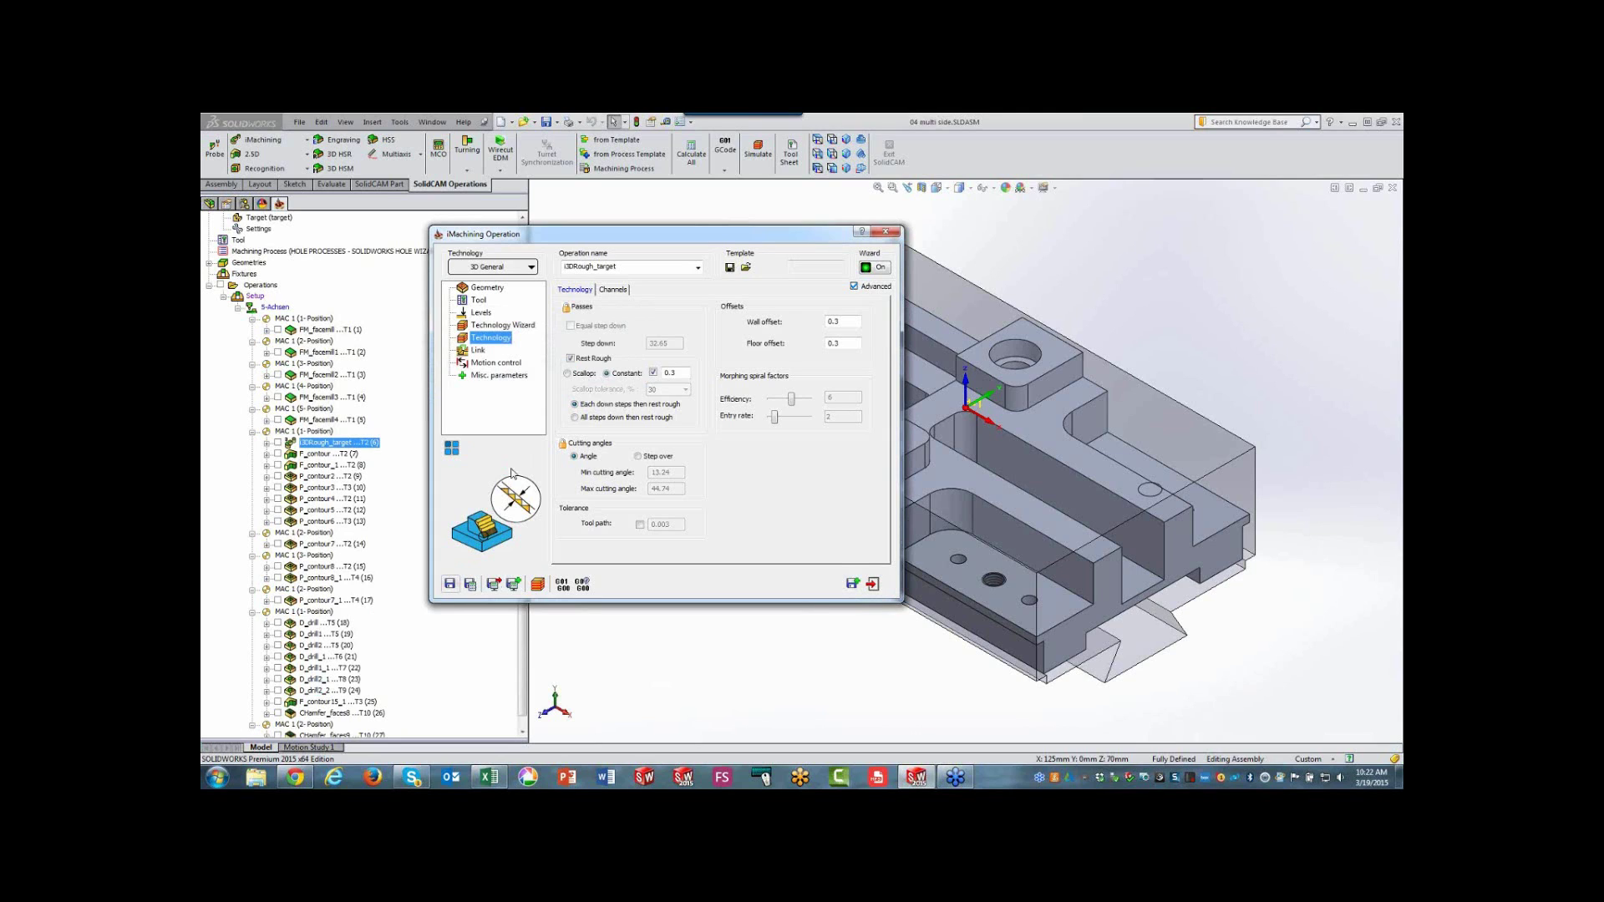
- Simulate the 3D roughing toolpath in Host CAD and SolidVerify modes, and return to the operation settings
left_click(538, 583)
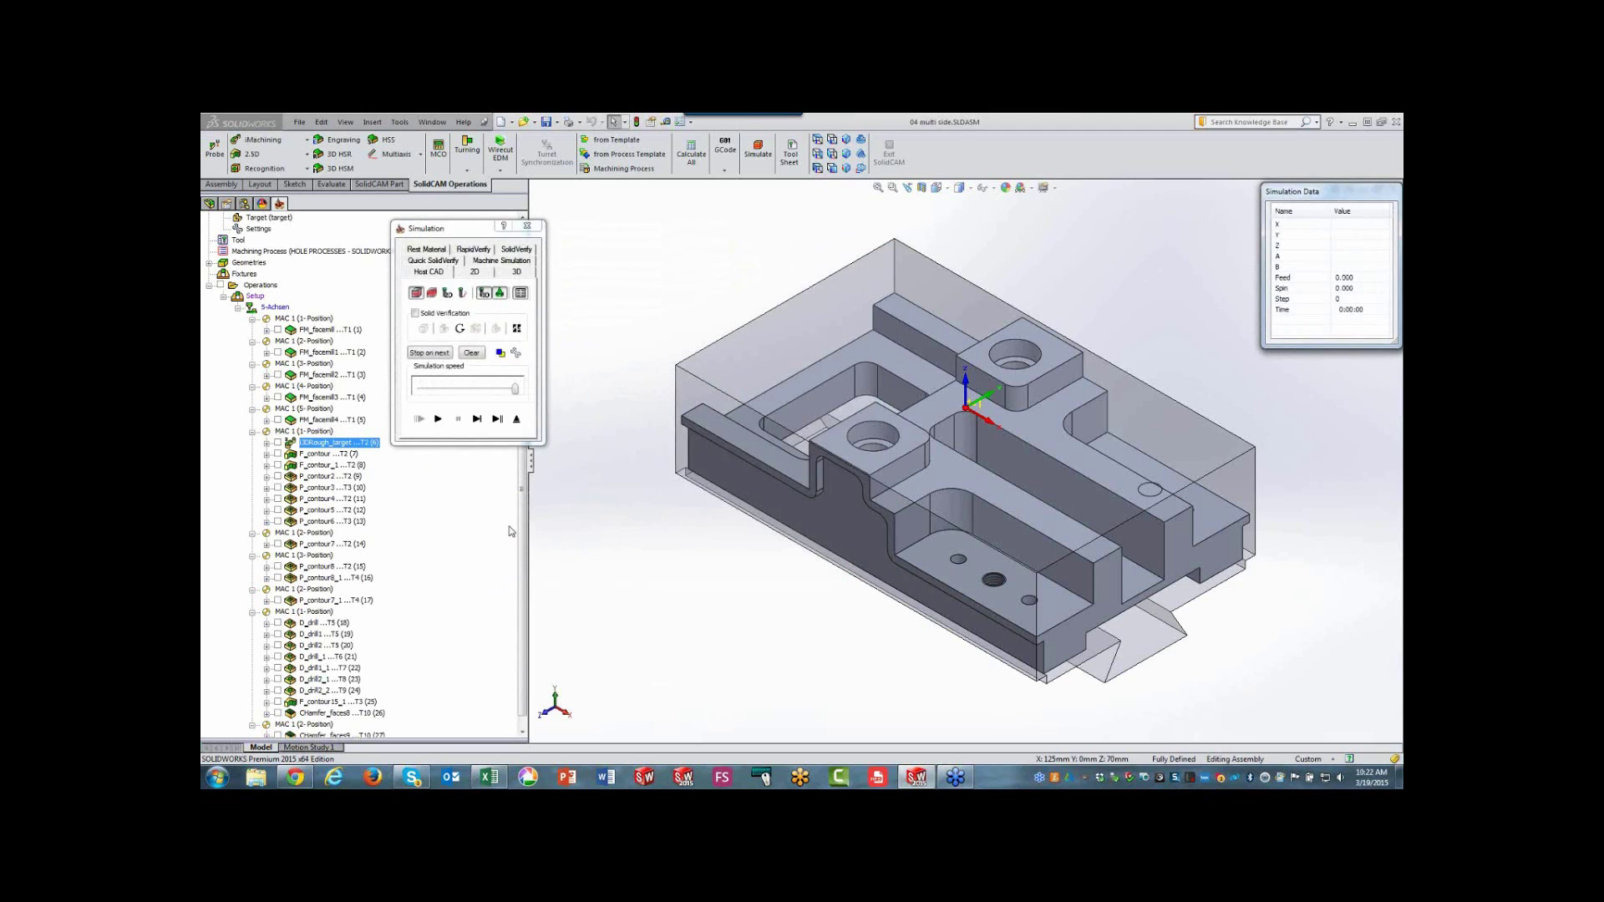
left_click(440, 419)
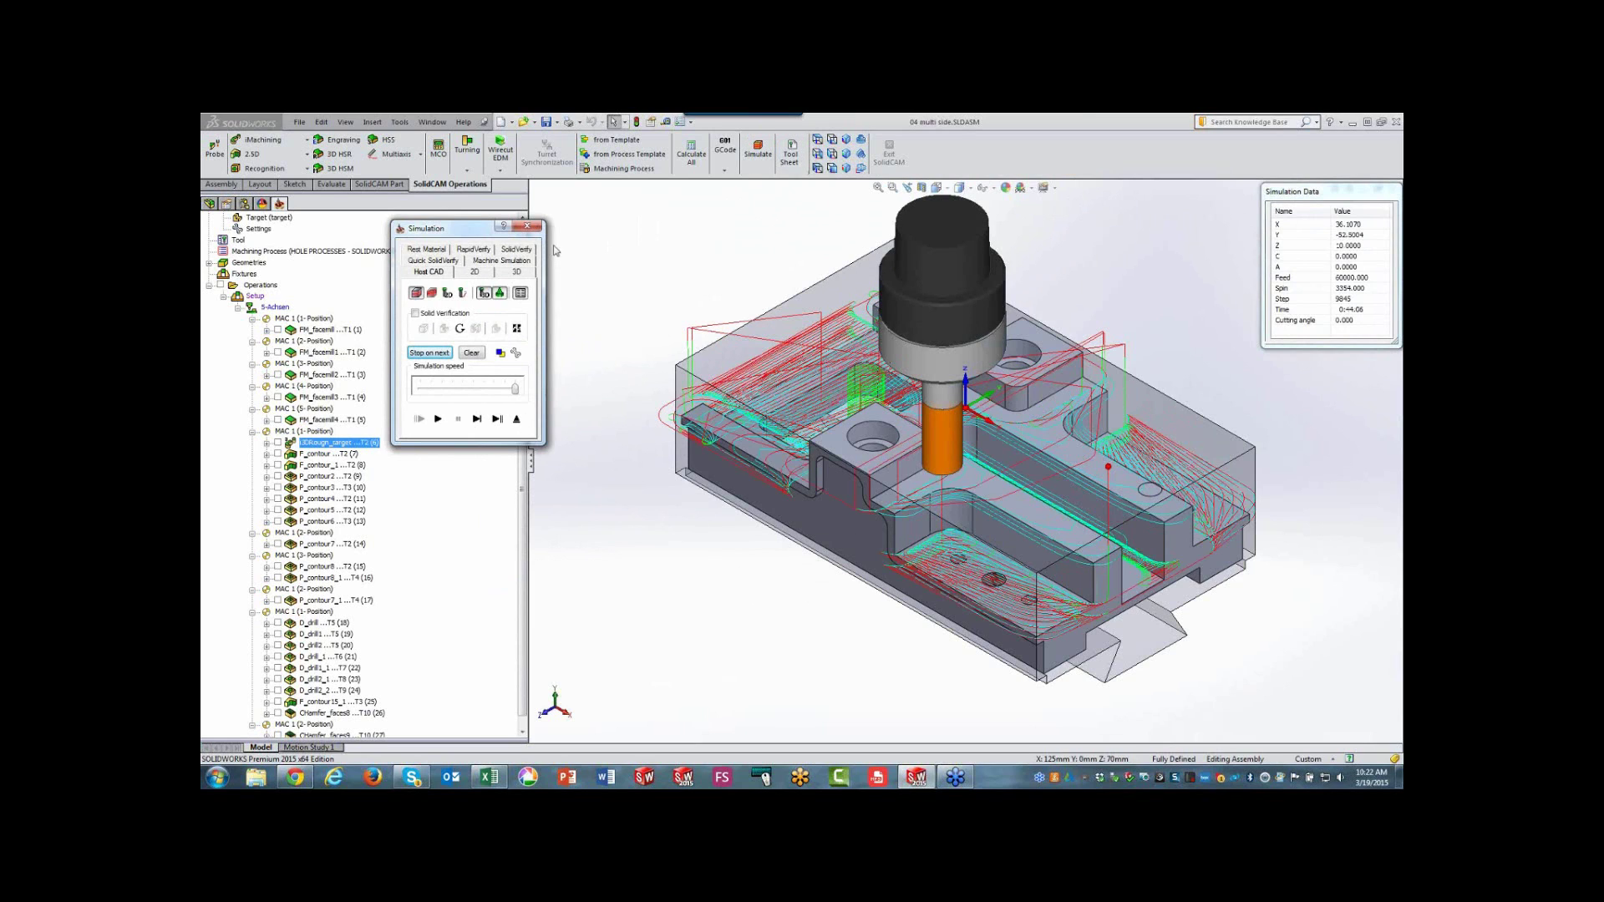
left_click(528, 250)
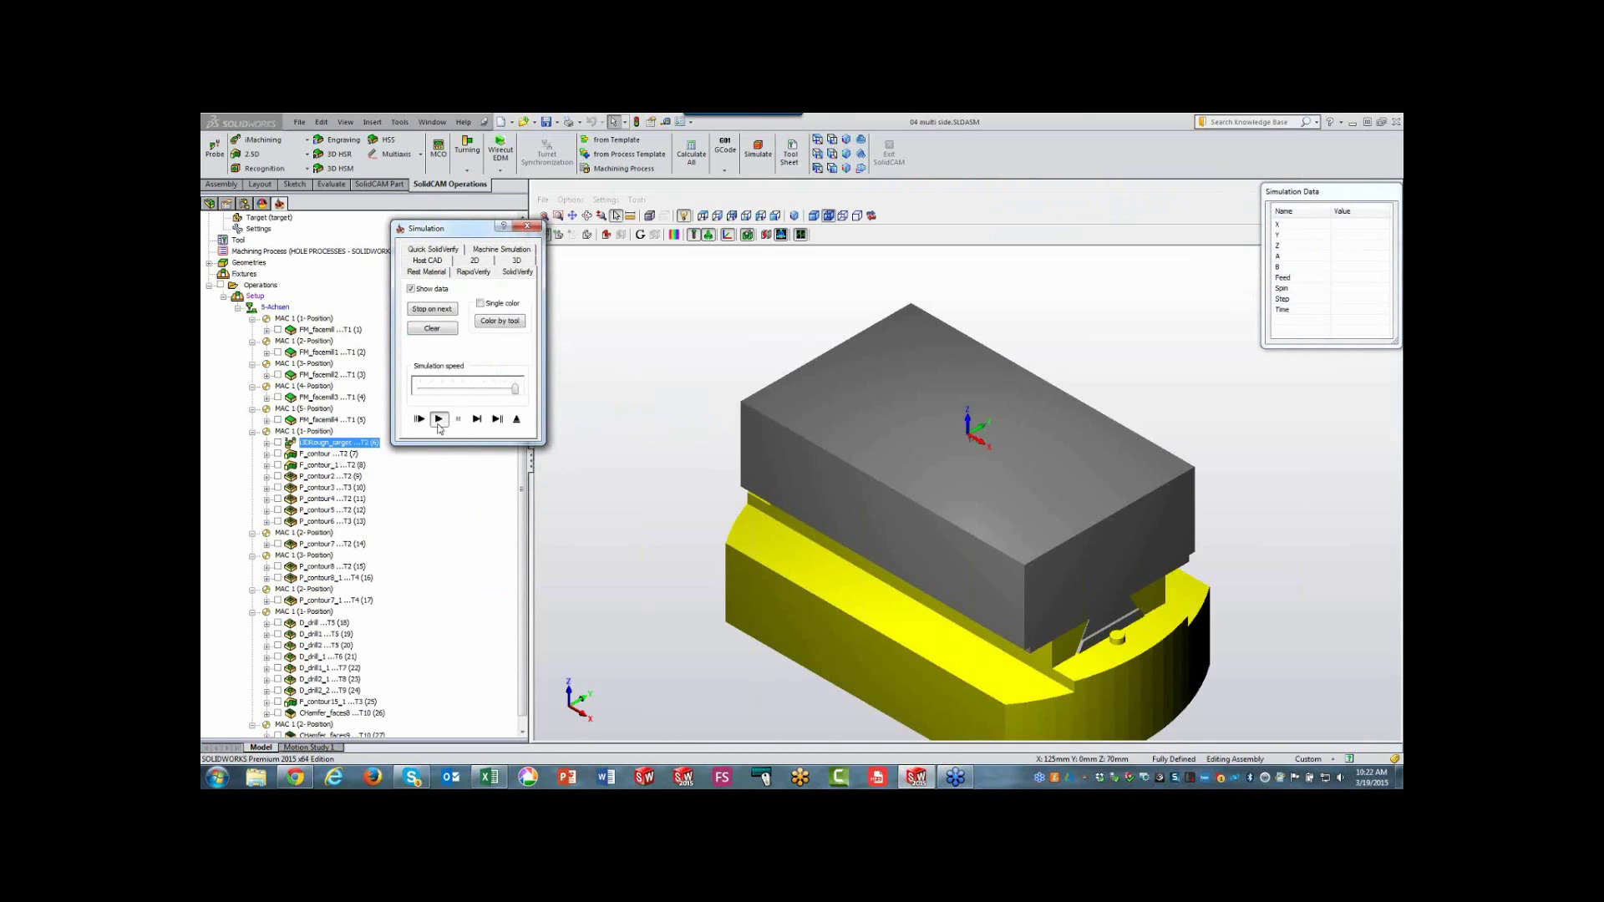
left_click(438, 419)
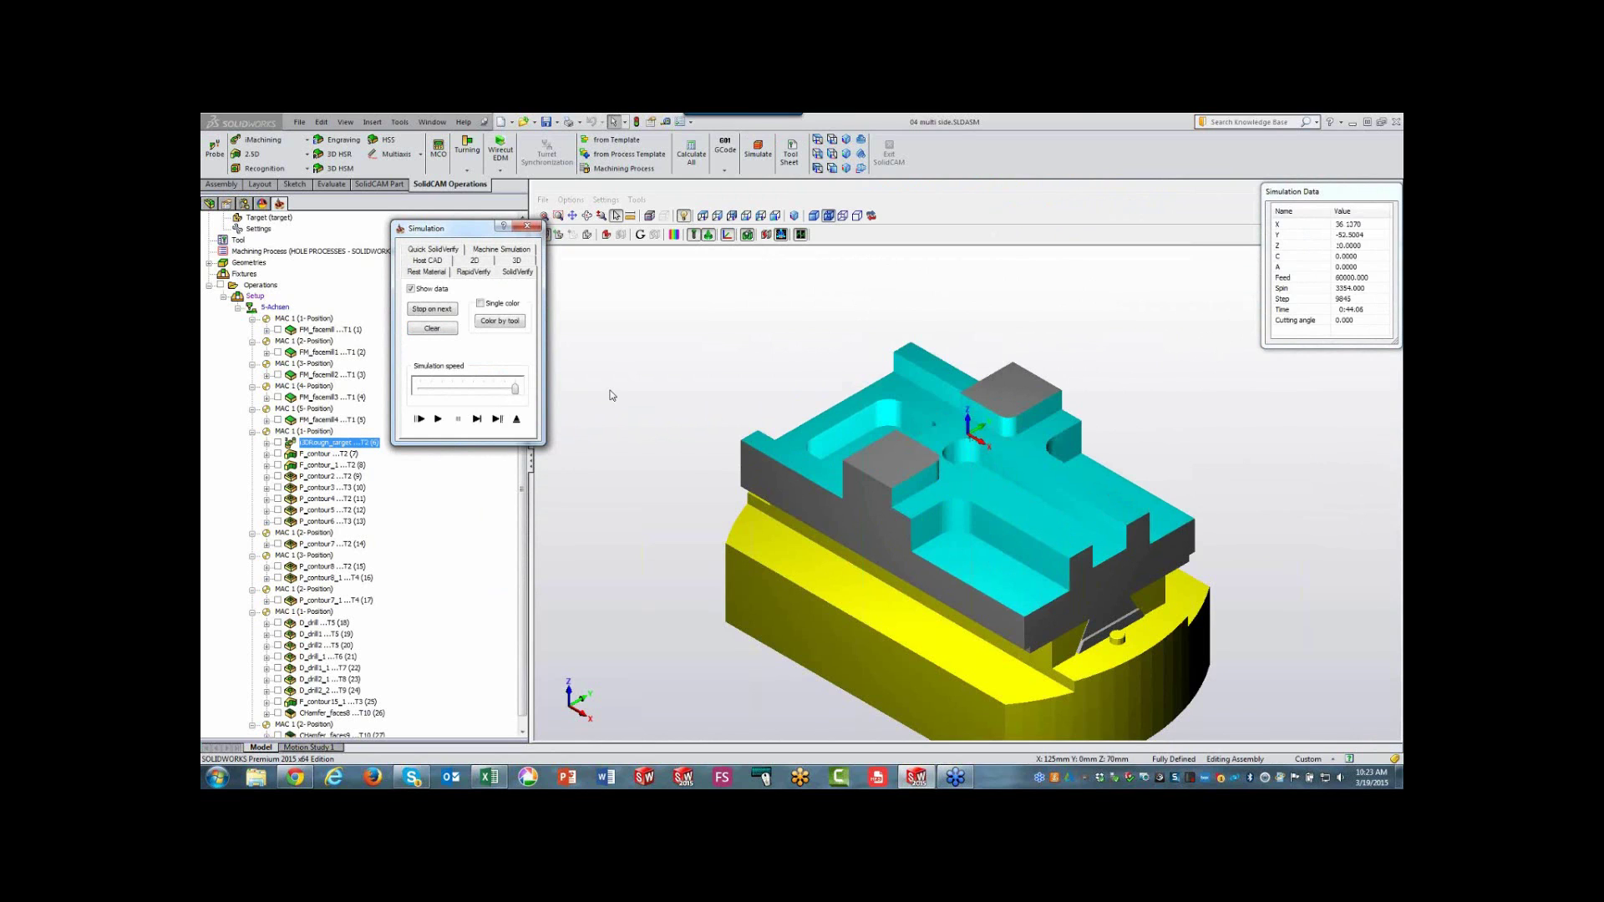
left_click(517, 419)
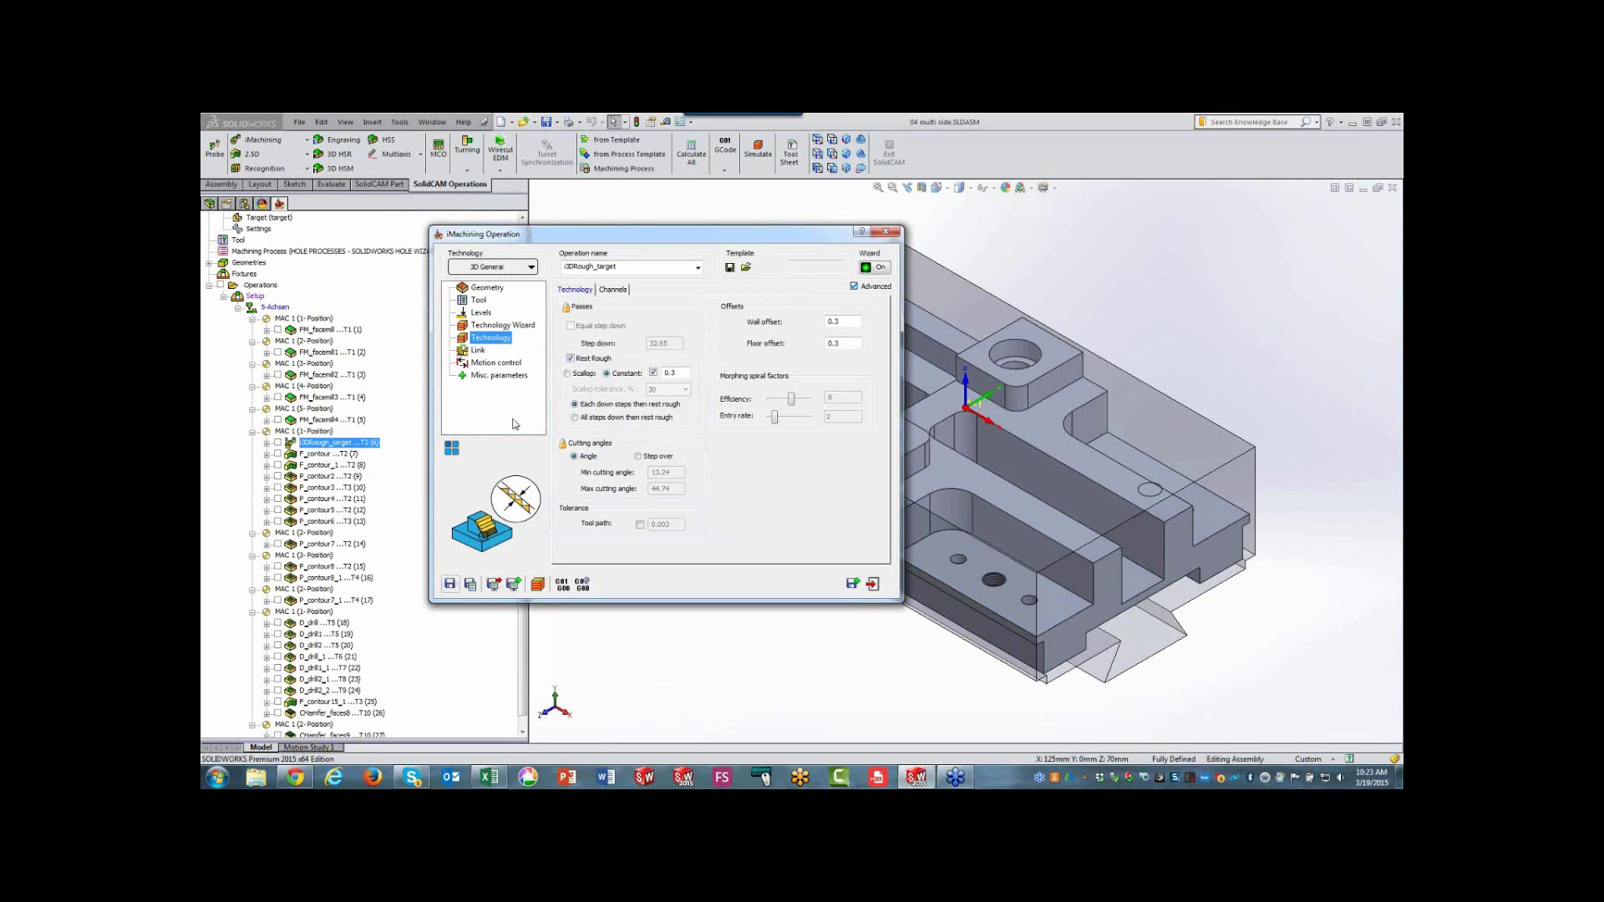
- Save and copy the 3D roughing operation, assign MAC 1 (2-Position) to the copy, and orient the view to that side
left_click(853, 584)
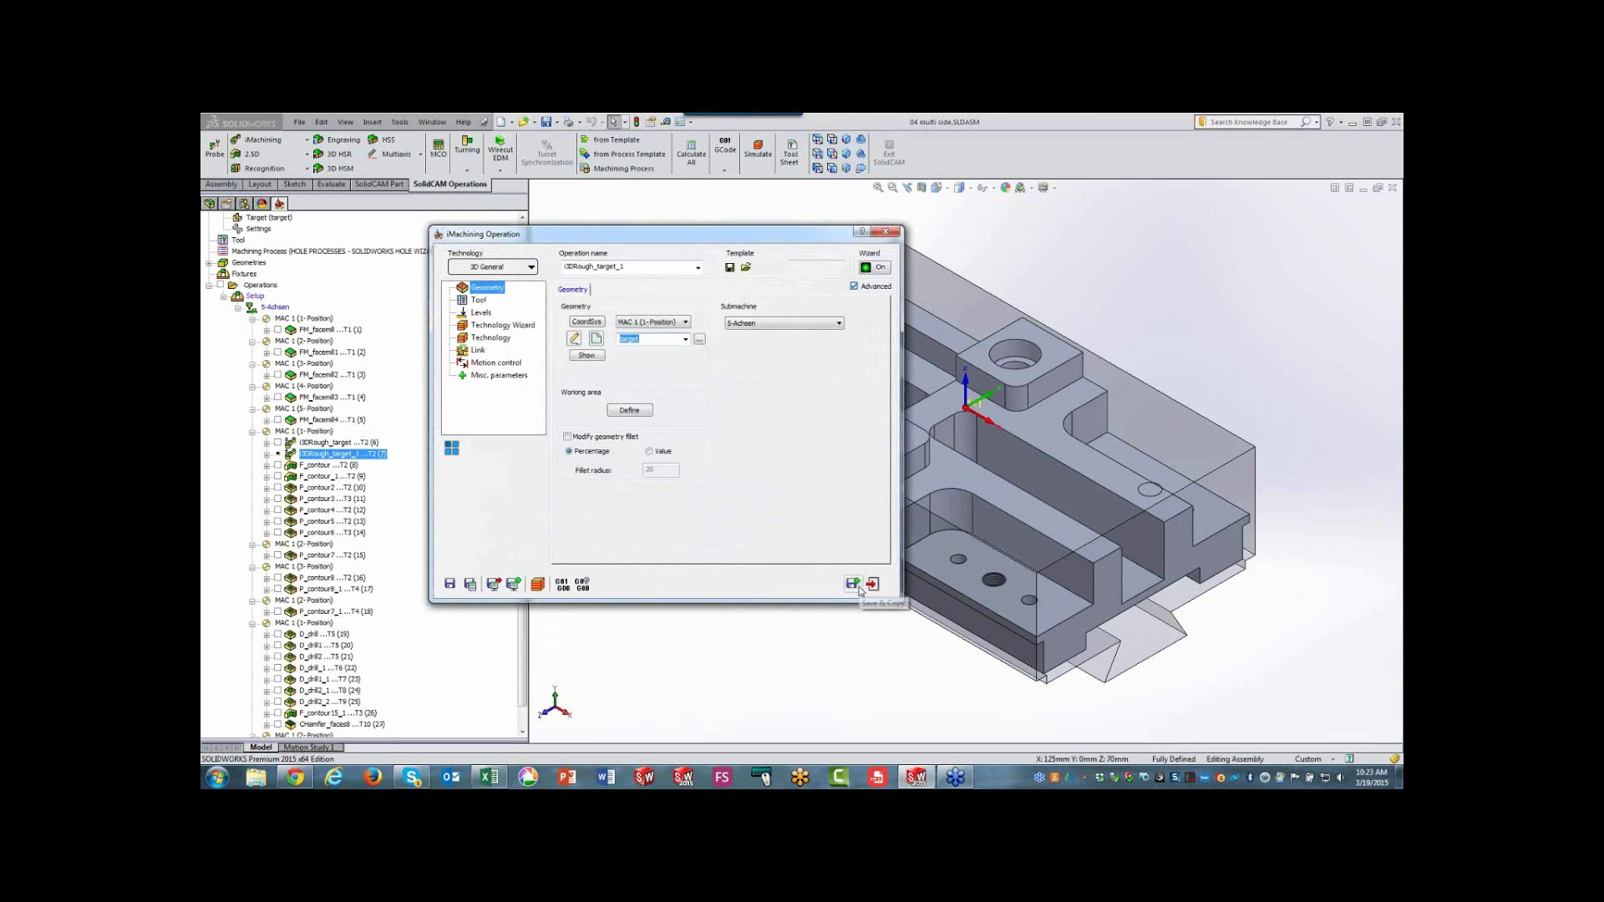
left_click(643, 322)
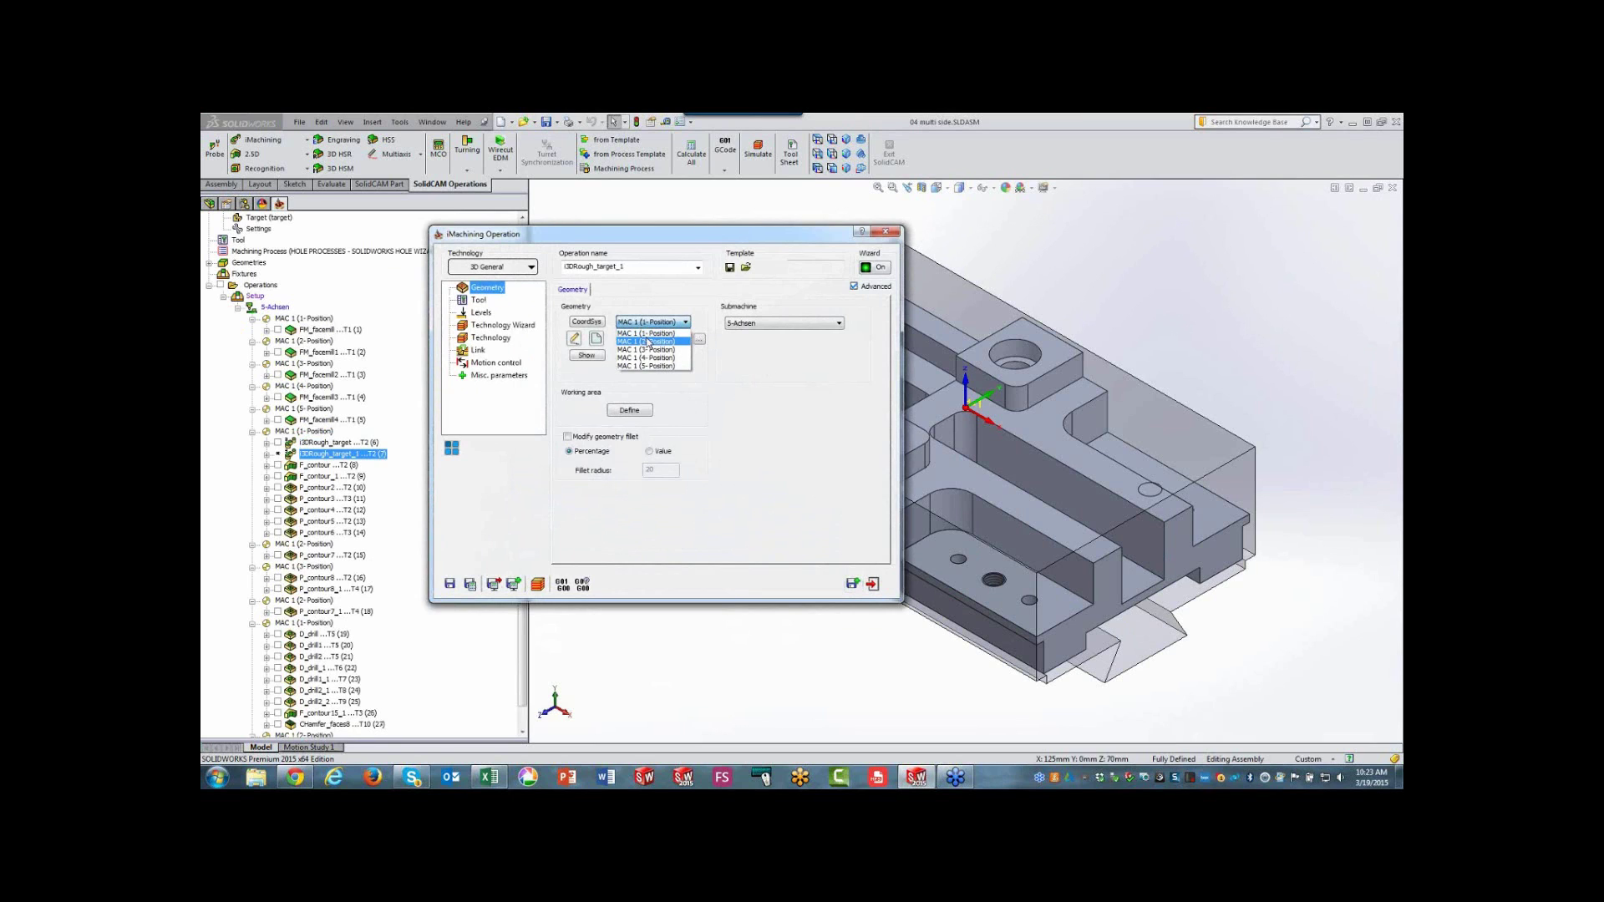
left_click(646, 341)
left_click(823, 142)
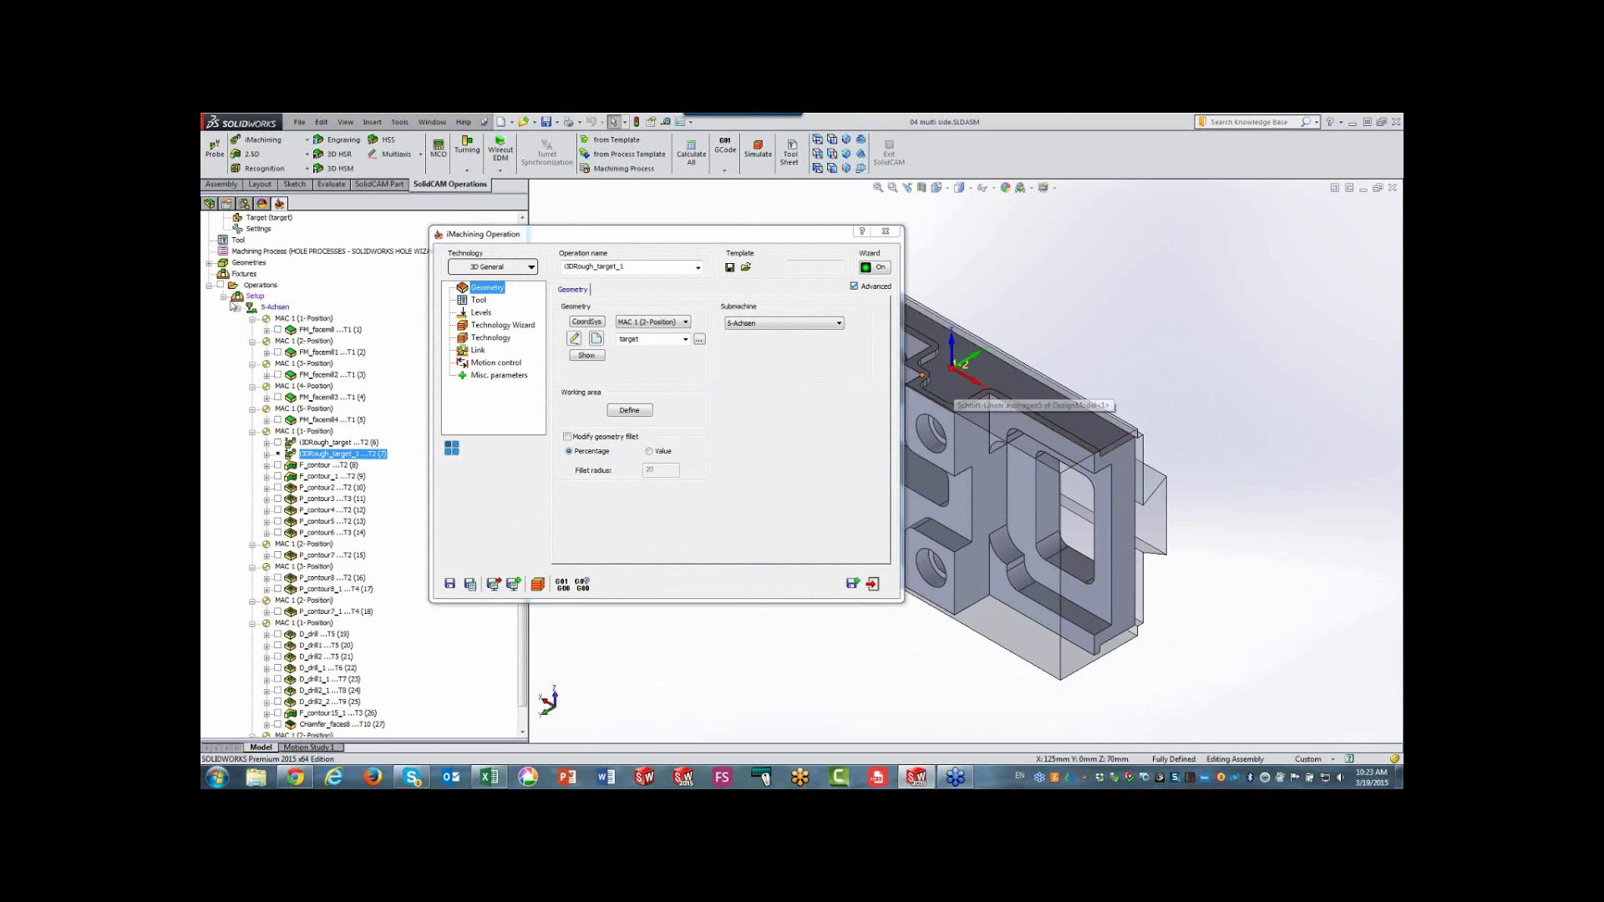
- Pick the recessed side face as the lower milling level for the second position, and save and calculate the operation
left_click(482, 313)
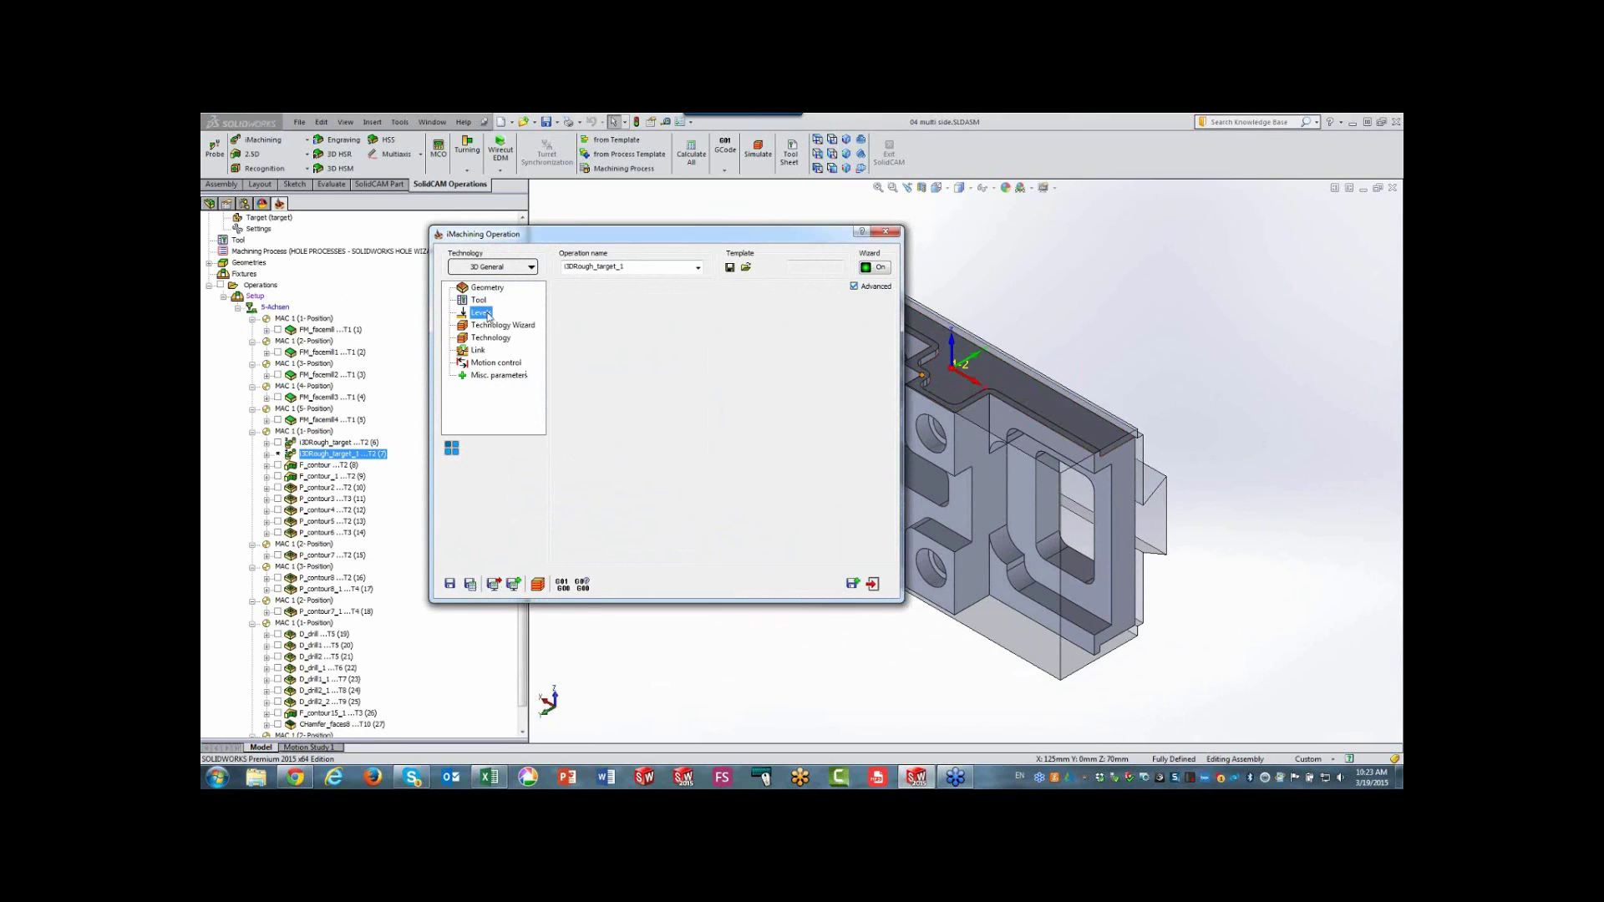
left_click(600, 407)
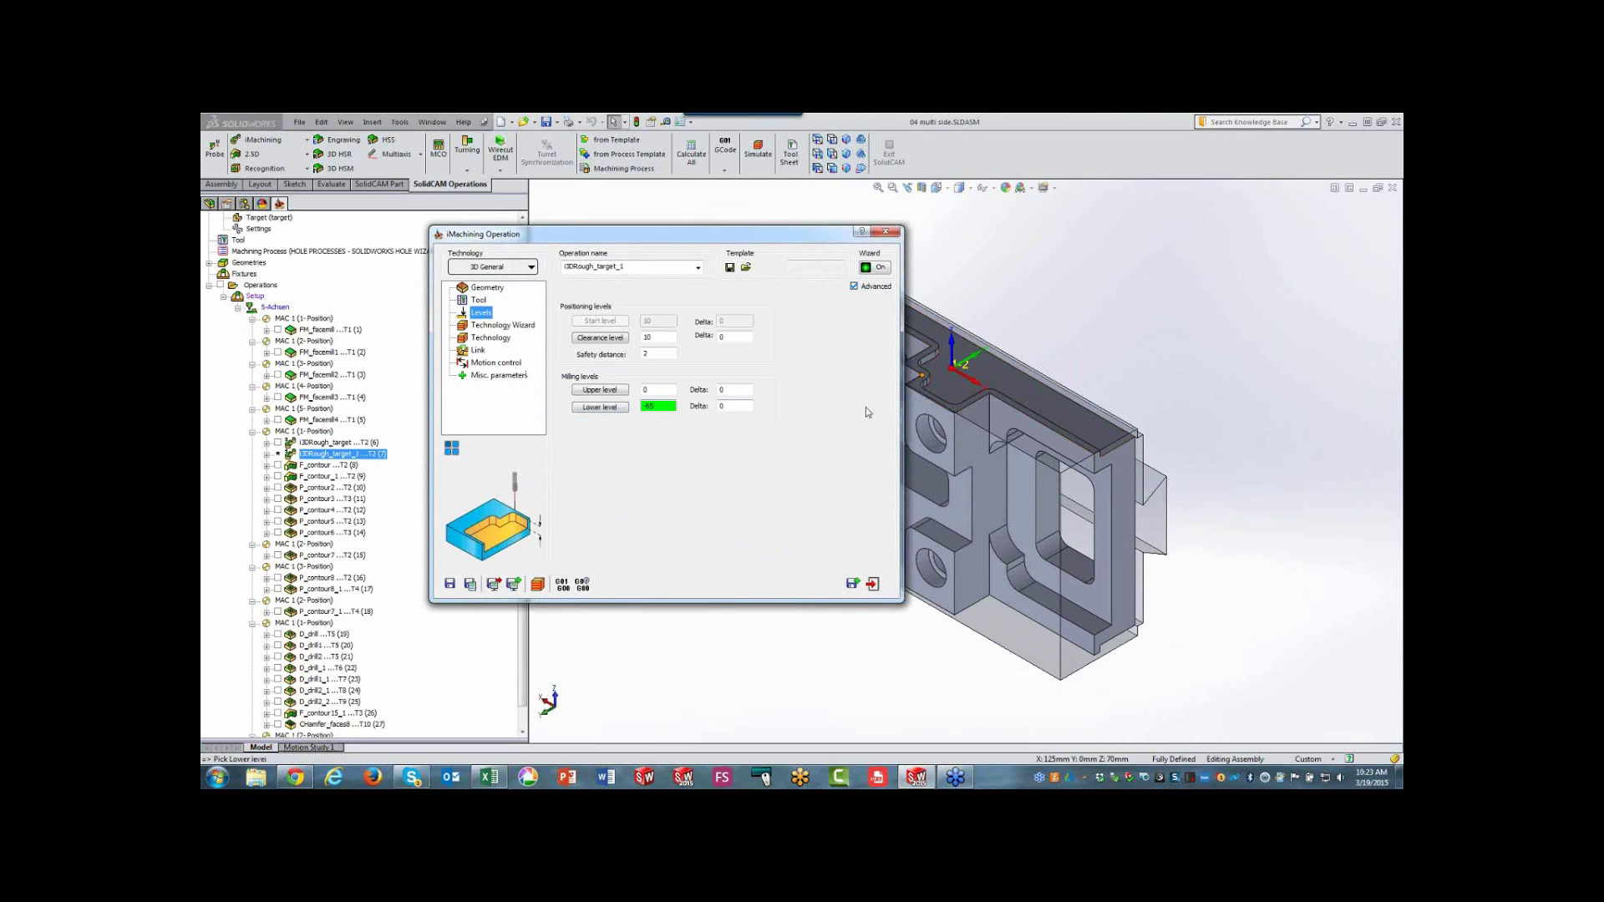
left_click(1110, 430)
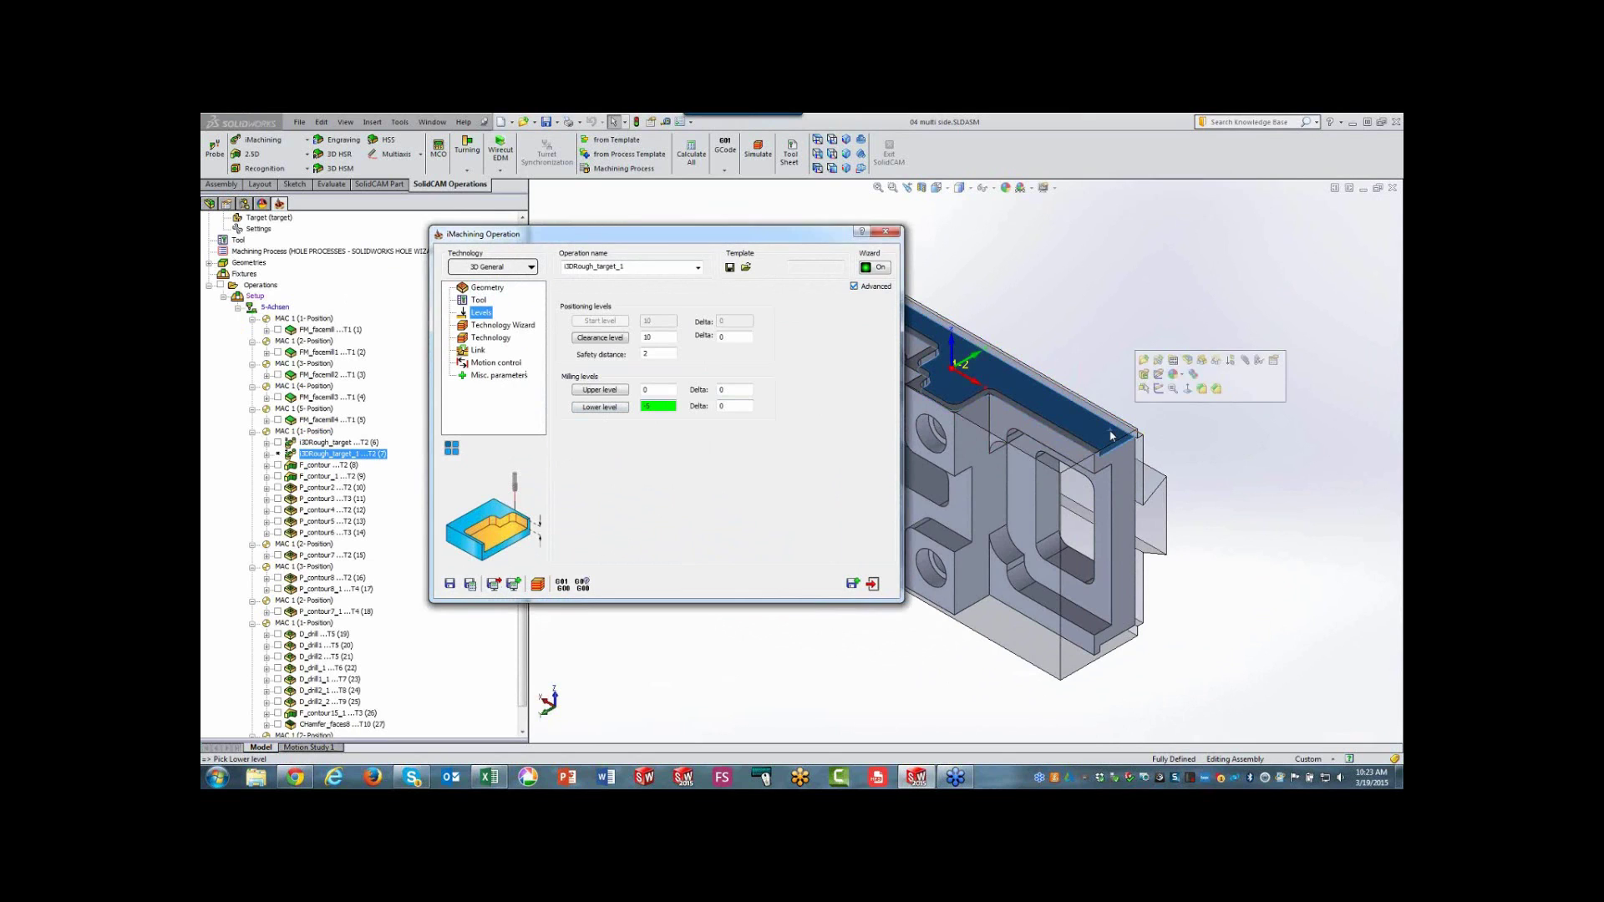
left_click(470, 583)
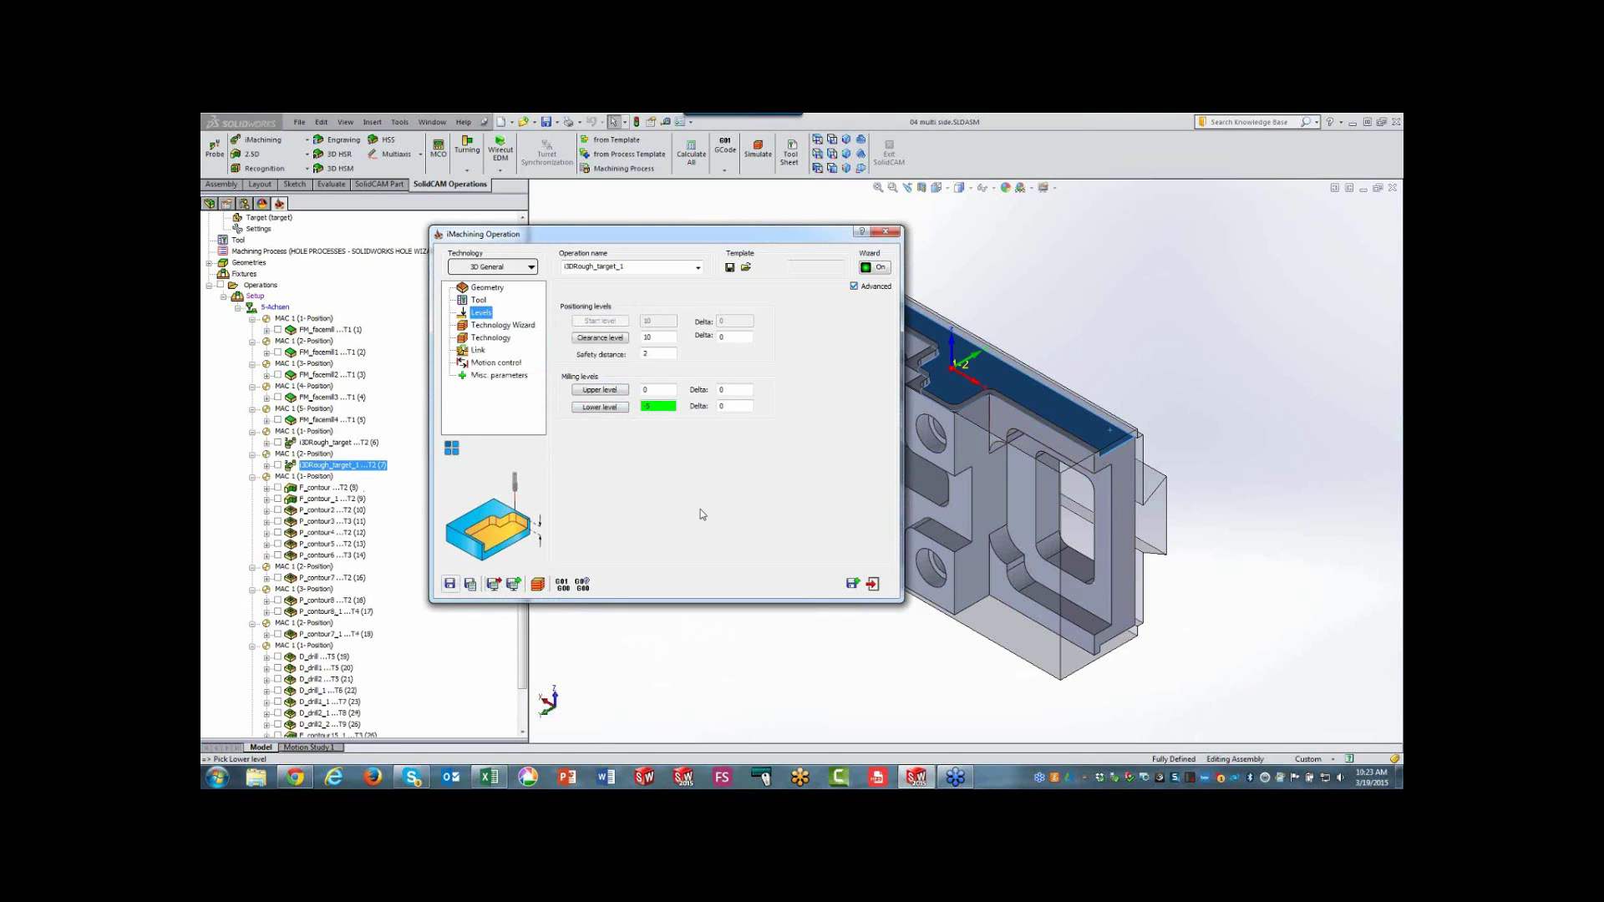
- Save and copy the second-position roughing operation and assign MAC 1 (3-Position) to the new copy
left_click(849, 586)
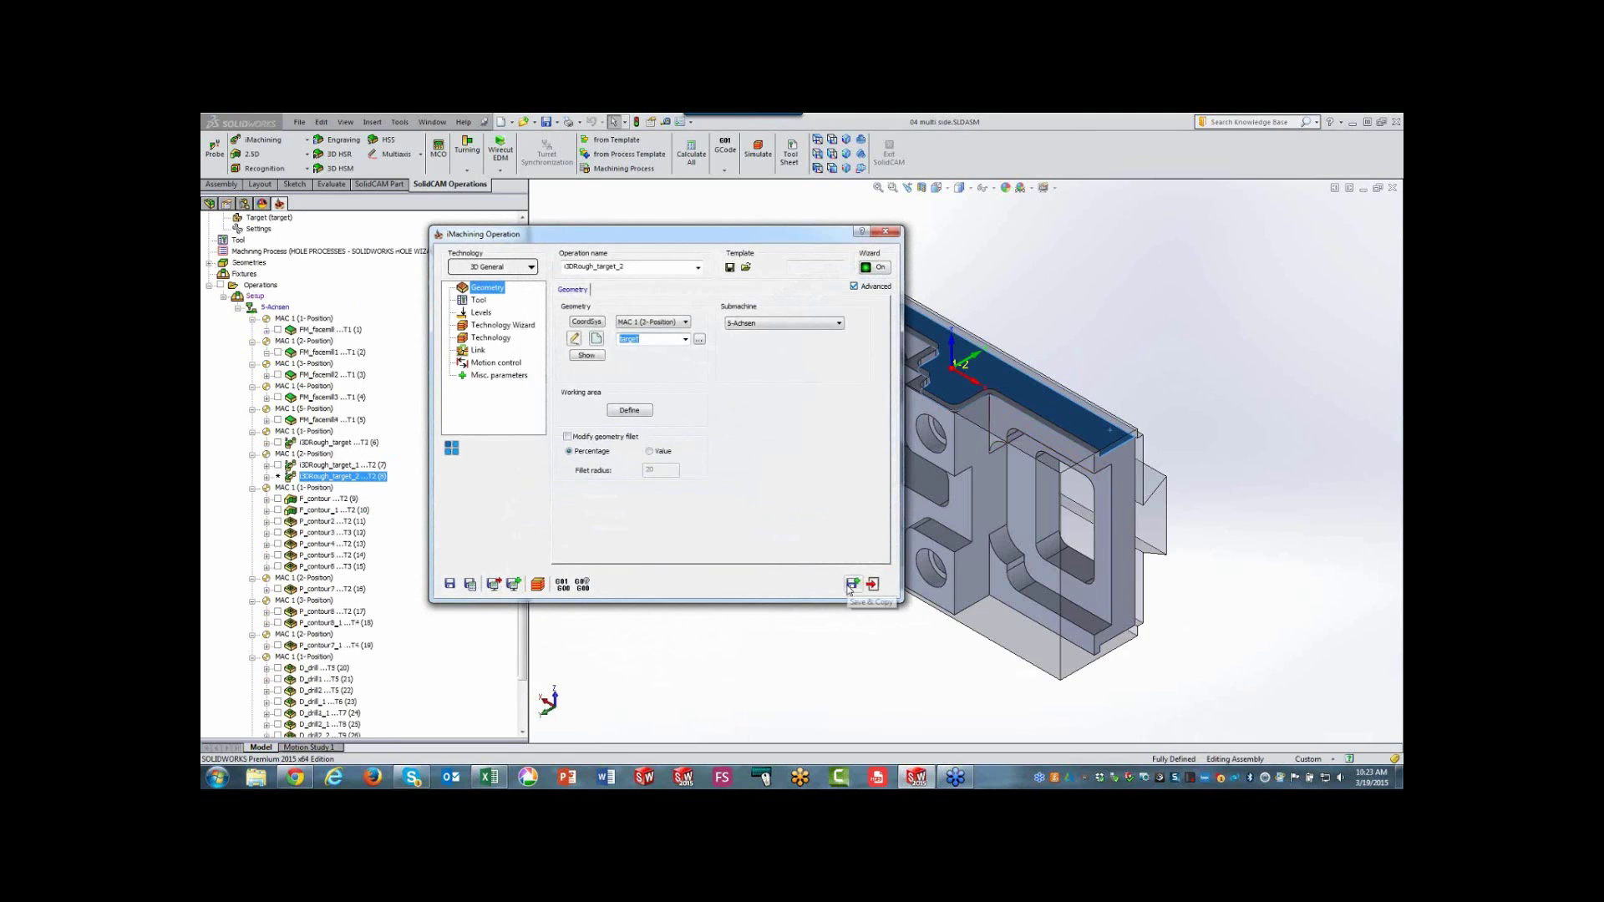
left_click(651, 322)
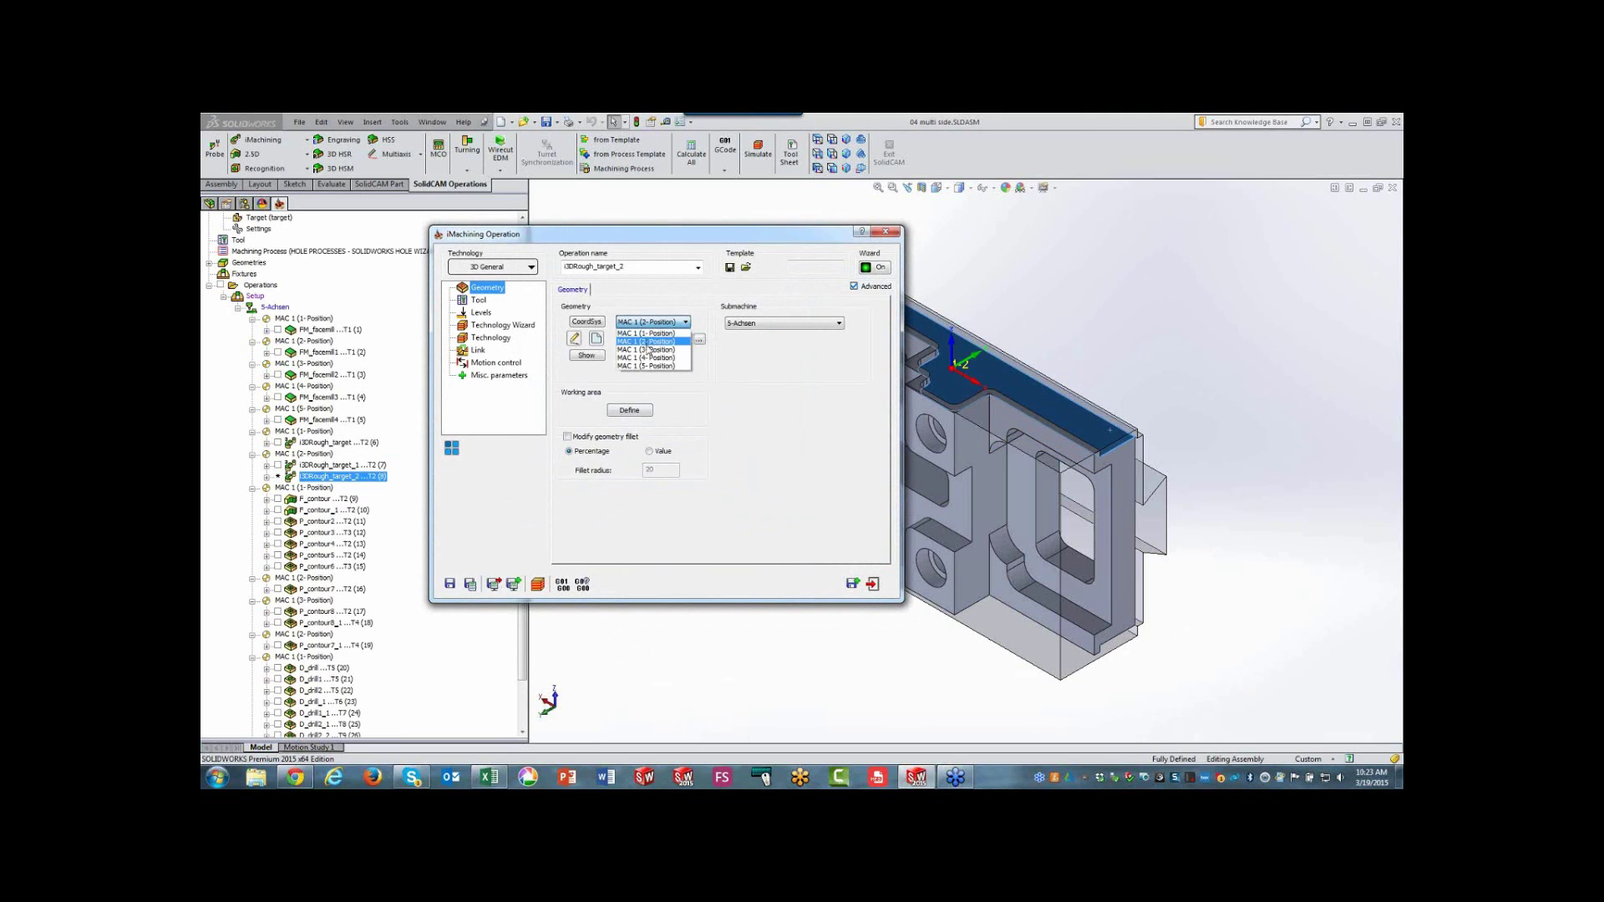
left_click(648, 350)
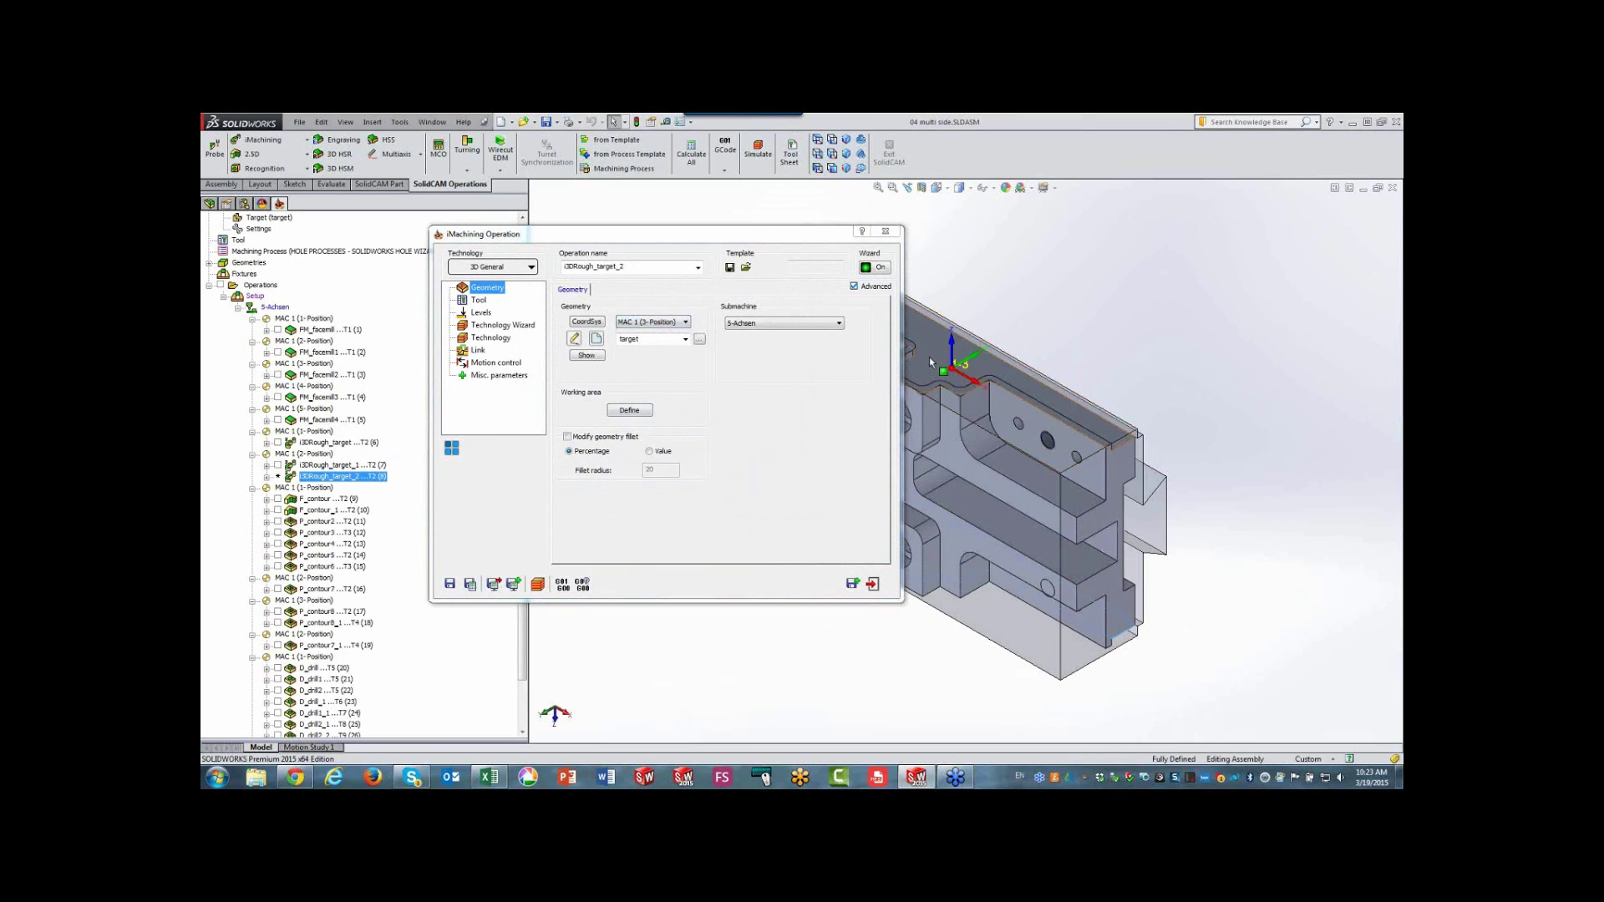
- Pick the recessed side face as the lower milling level for the third-position roughing operation, and save and calculate it
left_click(481, 313)
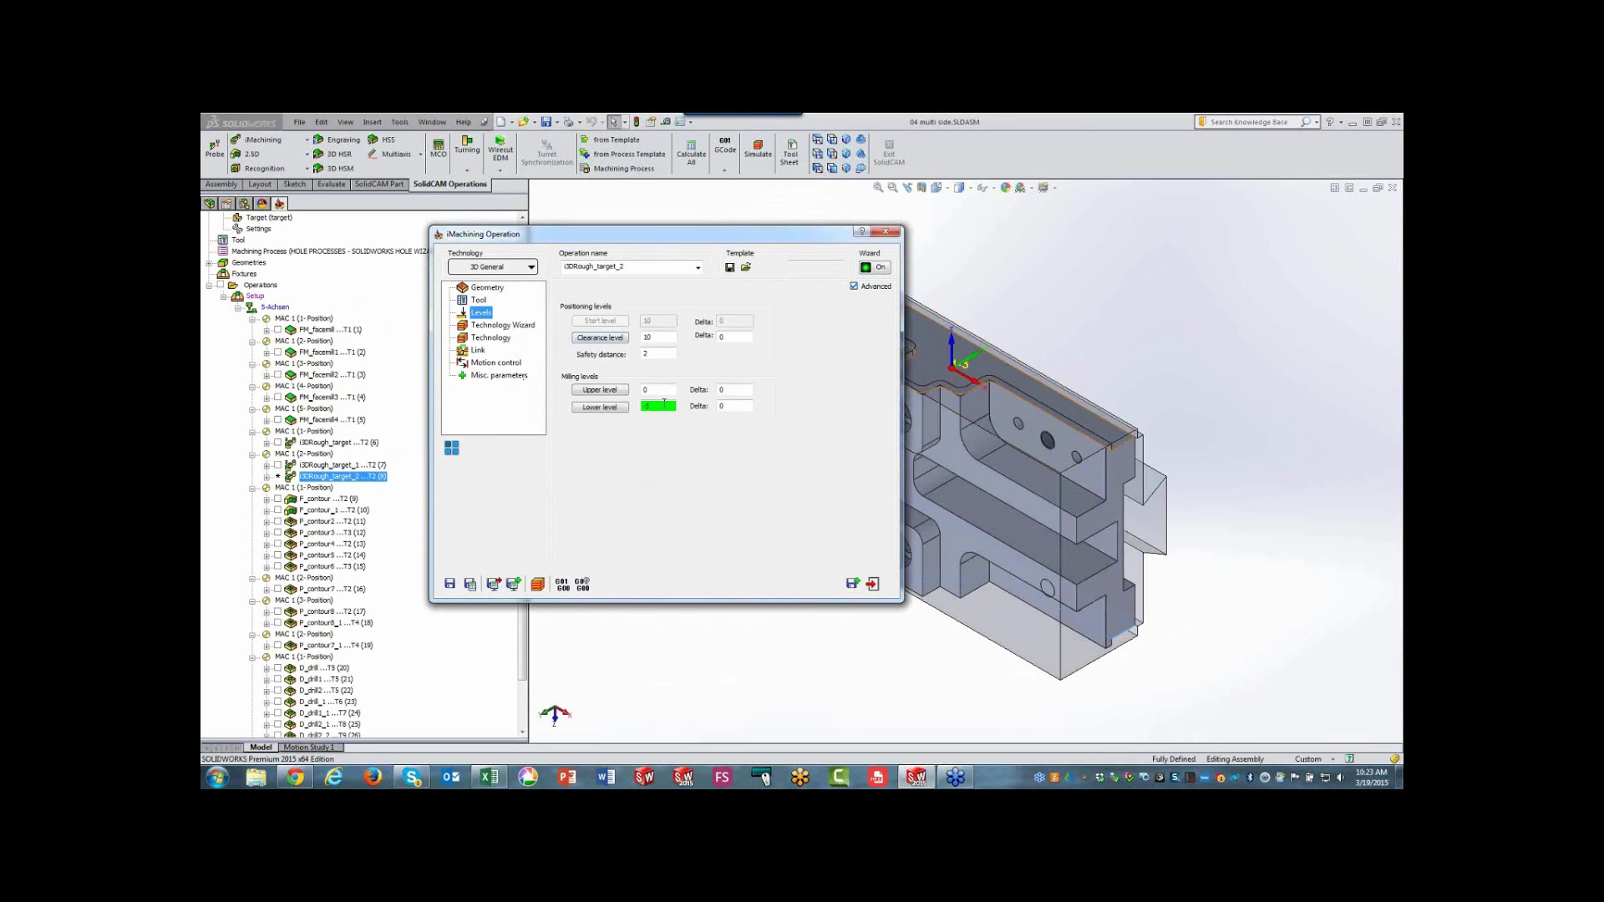
left_click(933, 378)
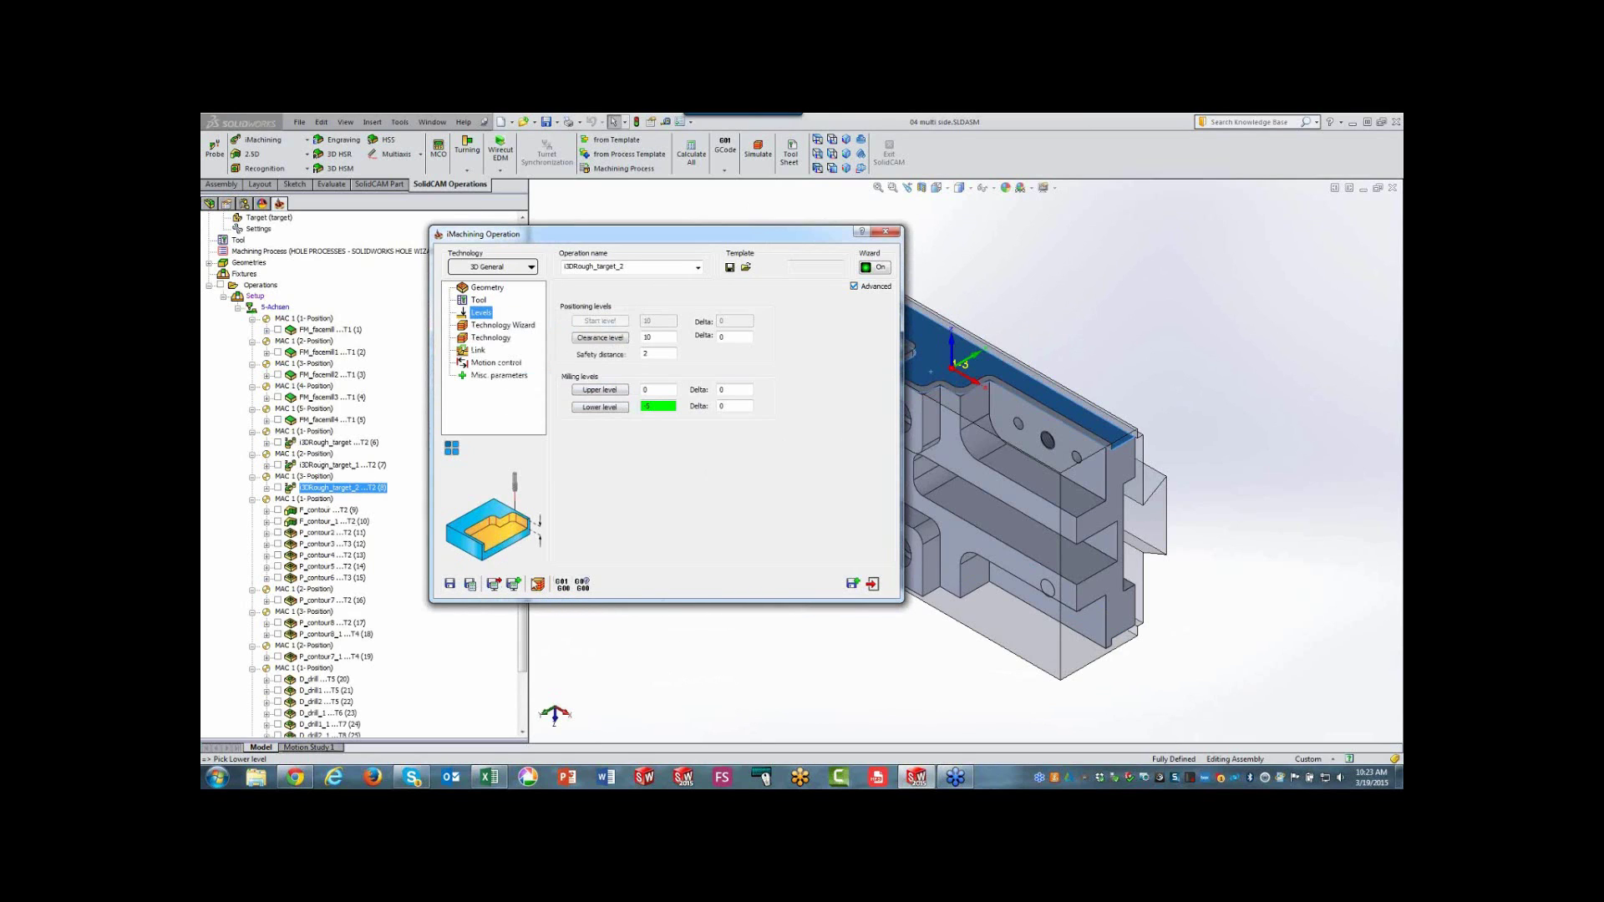
- Simulate the three 3D roughing operations together in SolidVerify mode, and return to the operation settings
left_click(538, 583)
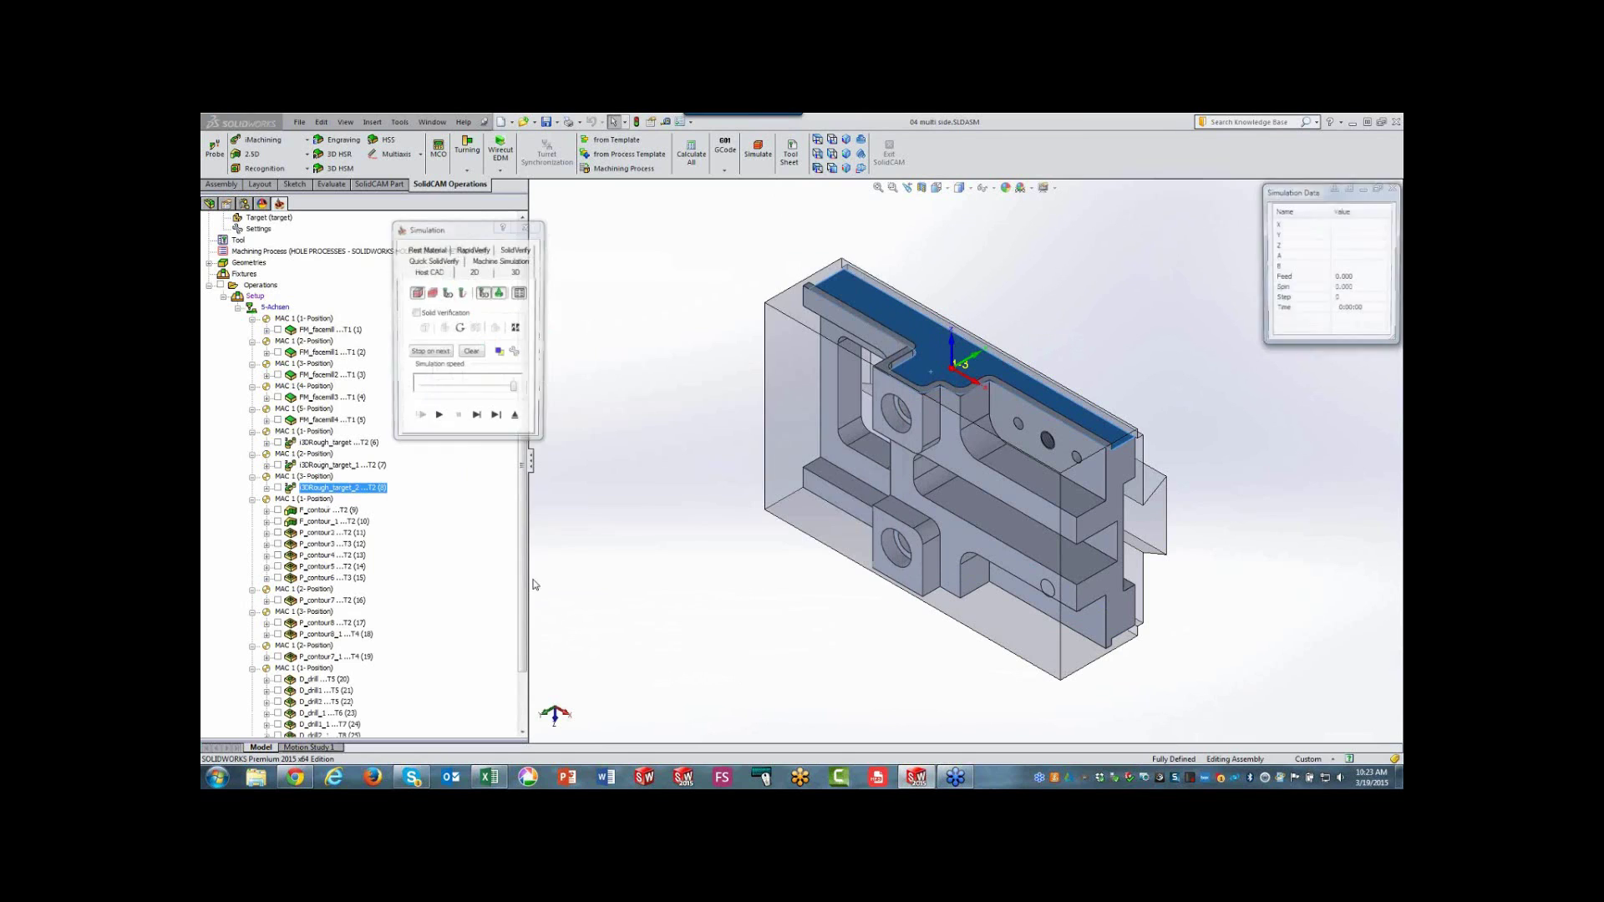
left_click(309, 444)
left_click(321, 490, "shift")
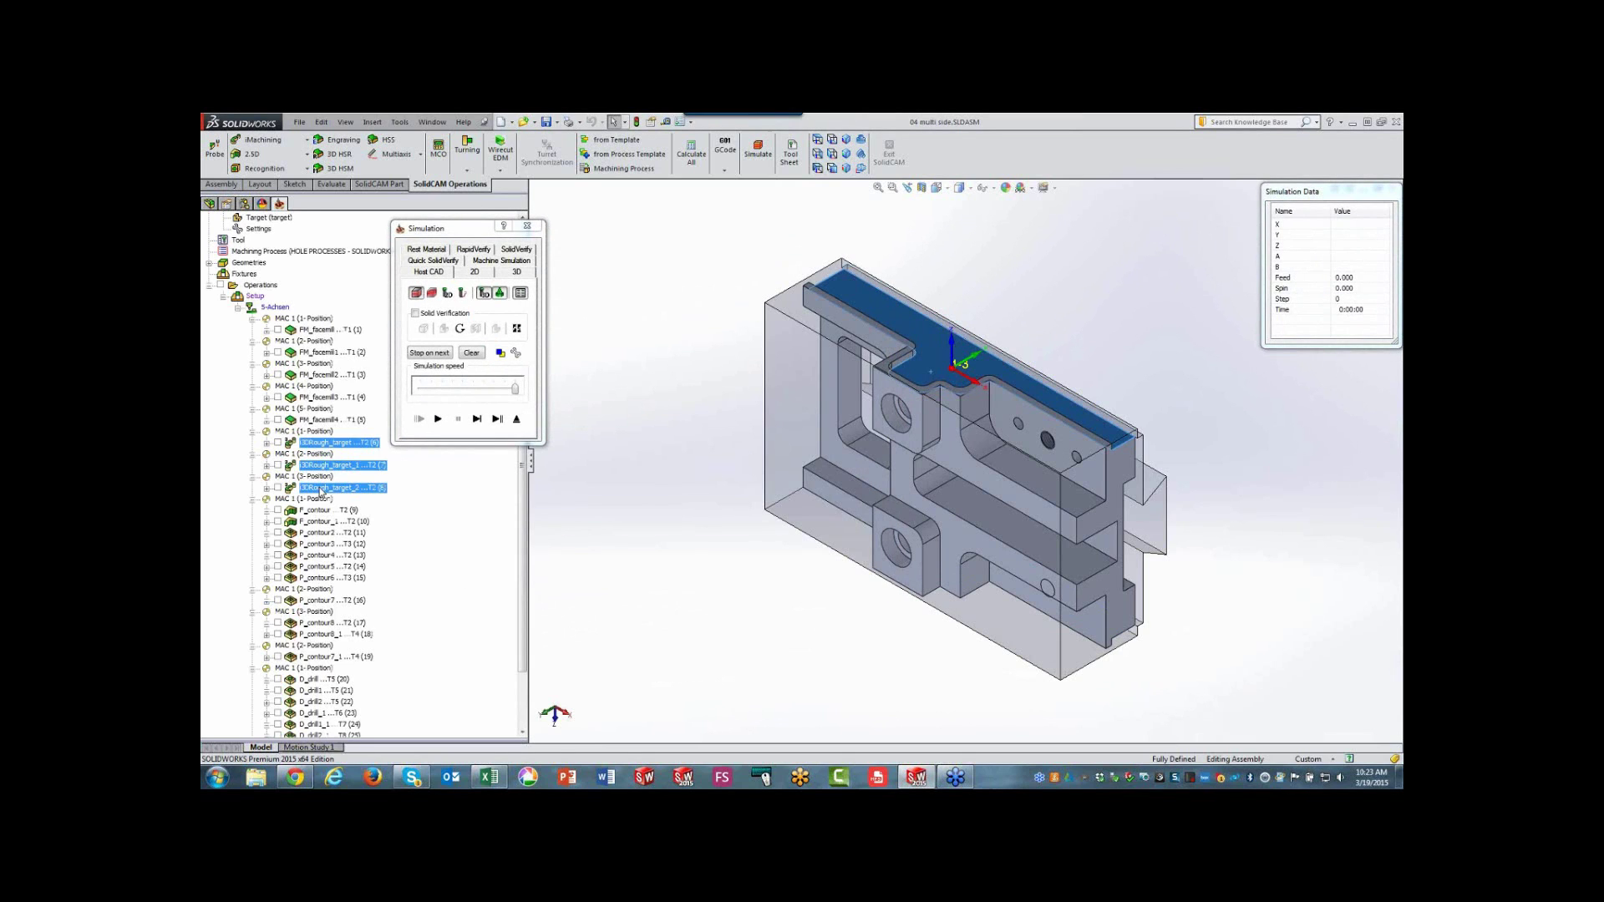
left_click(439, 419)
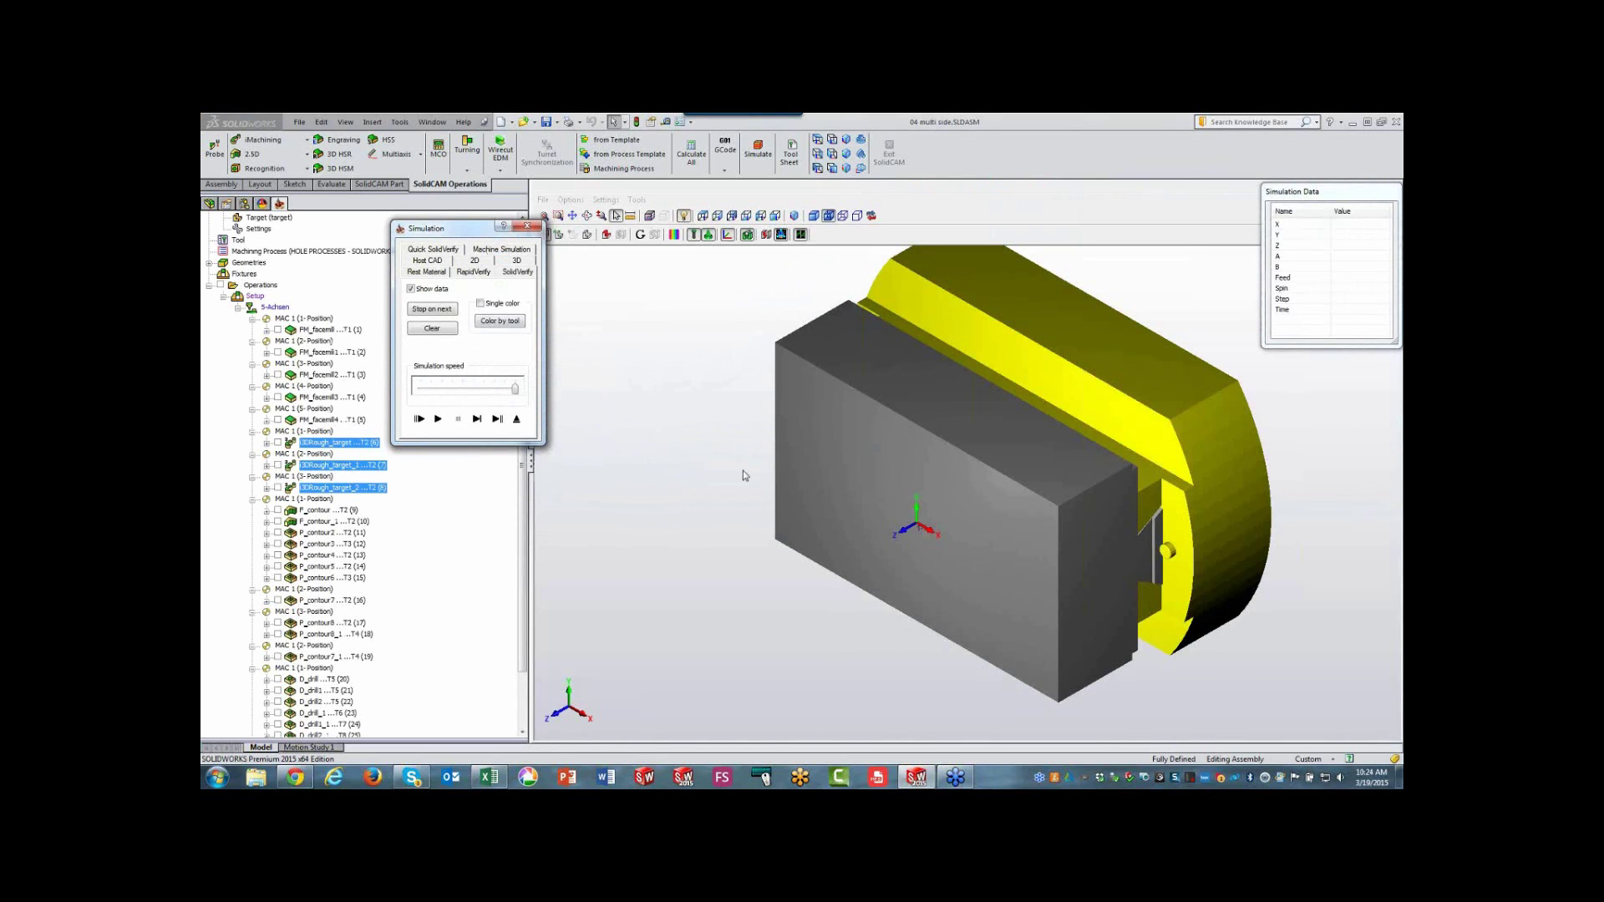
left_click(438, 419)
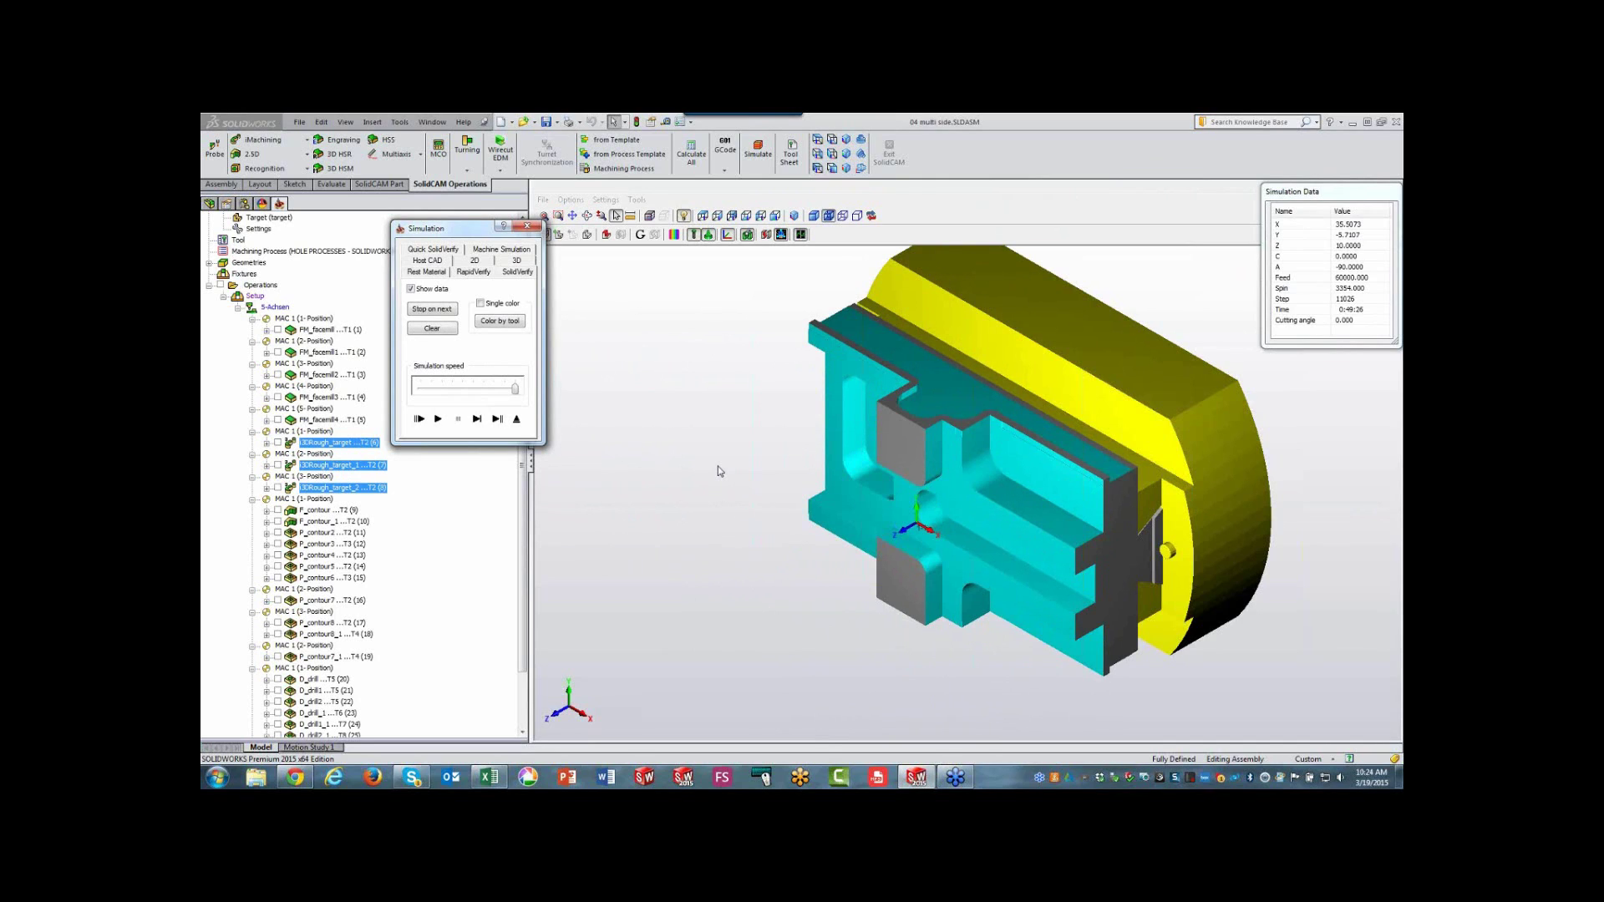
left_click(516, 418)
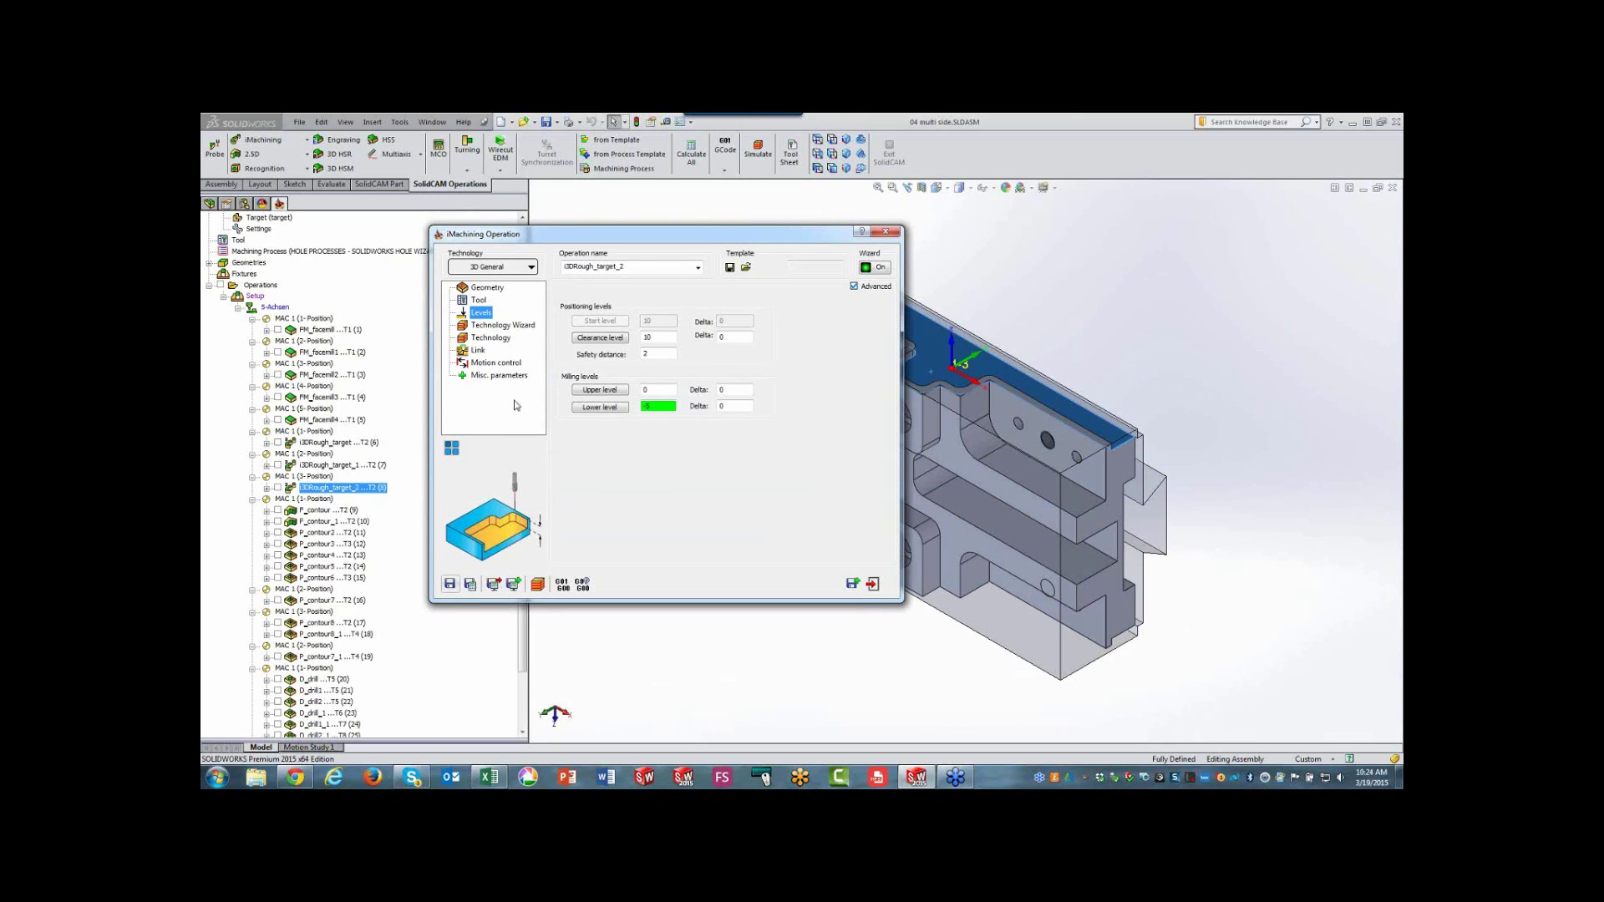
- Inspect the rest material in 3D from the working area settings of the third-position roughing, and close the operation without changes
left_click(498, 291)
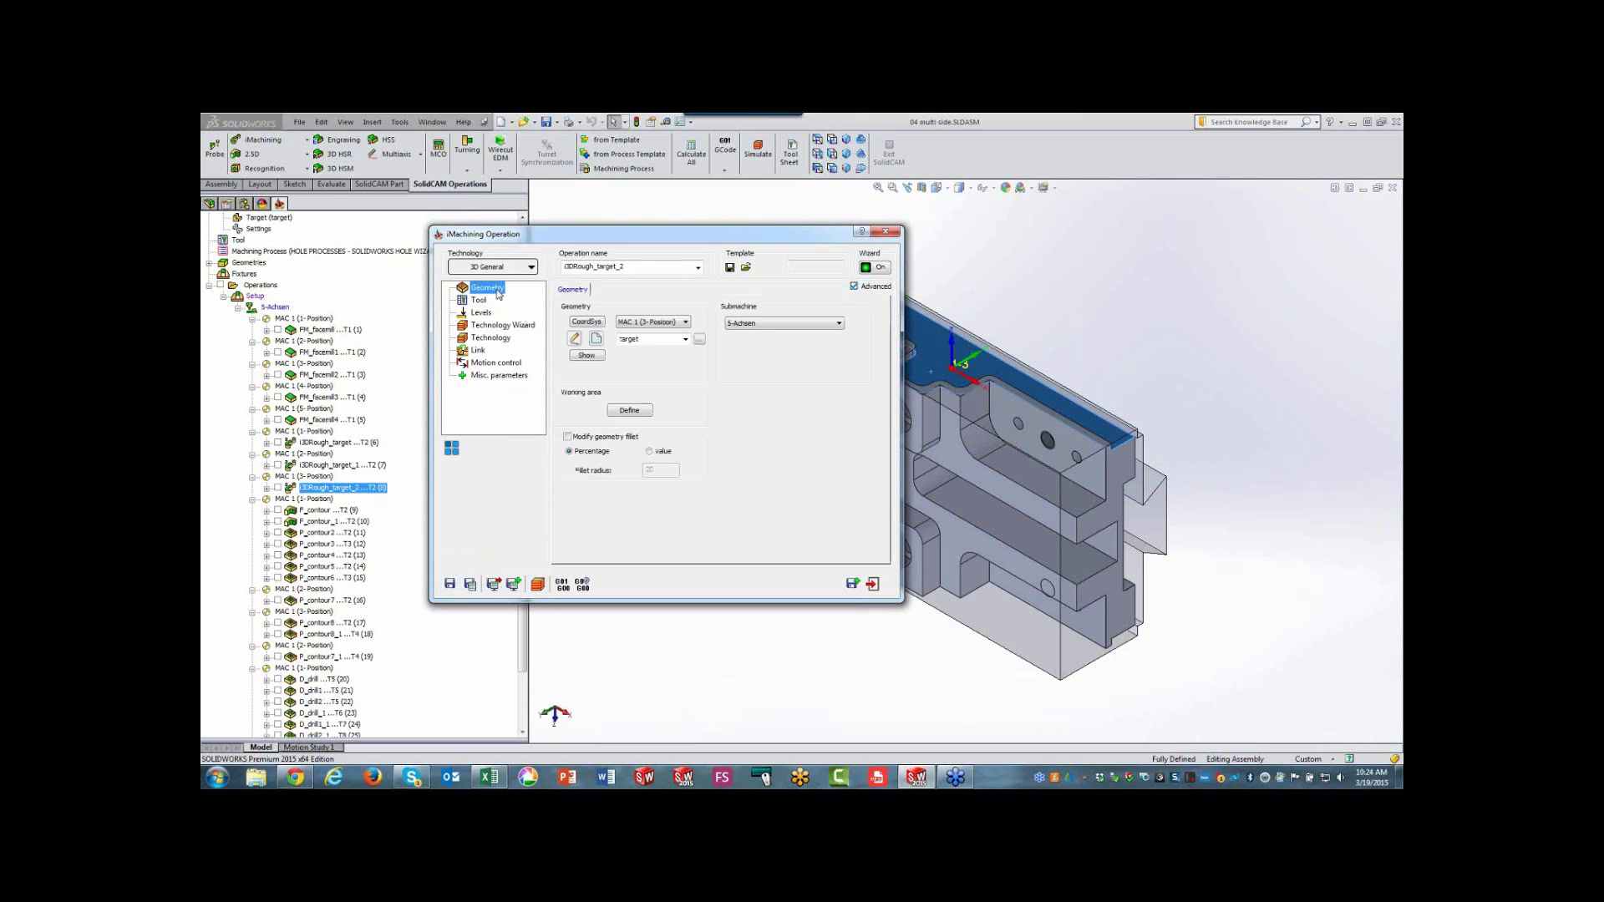
left_click(630, 411)
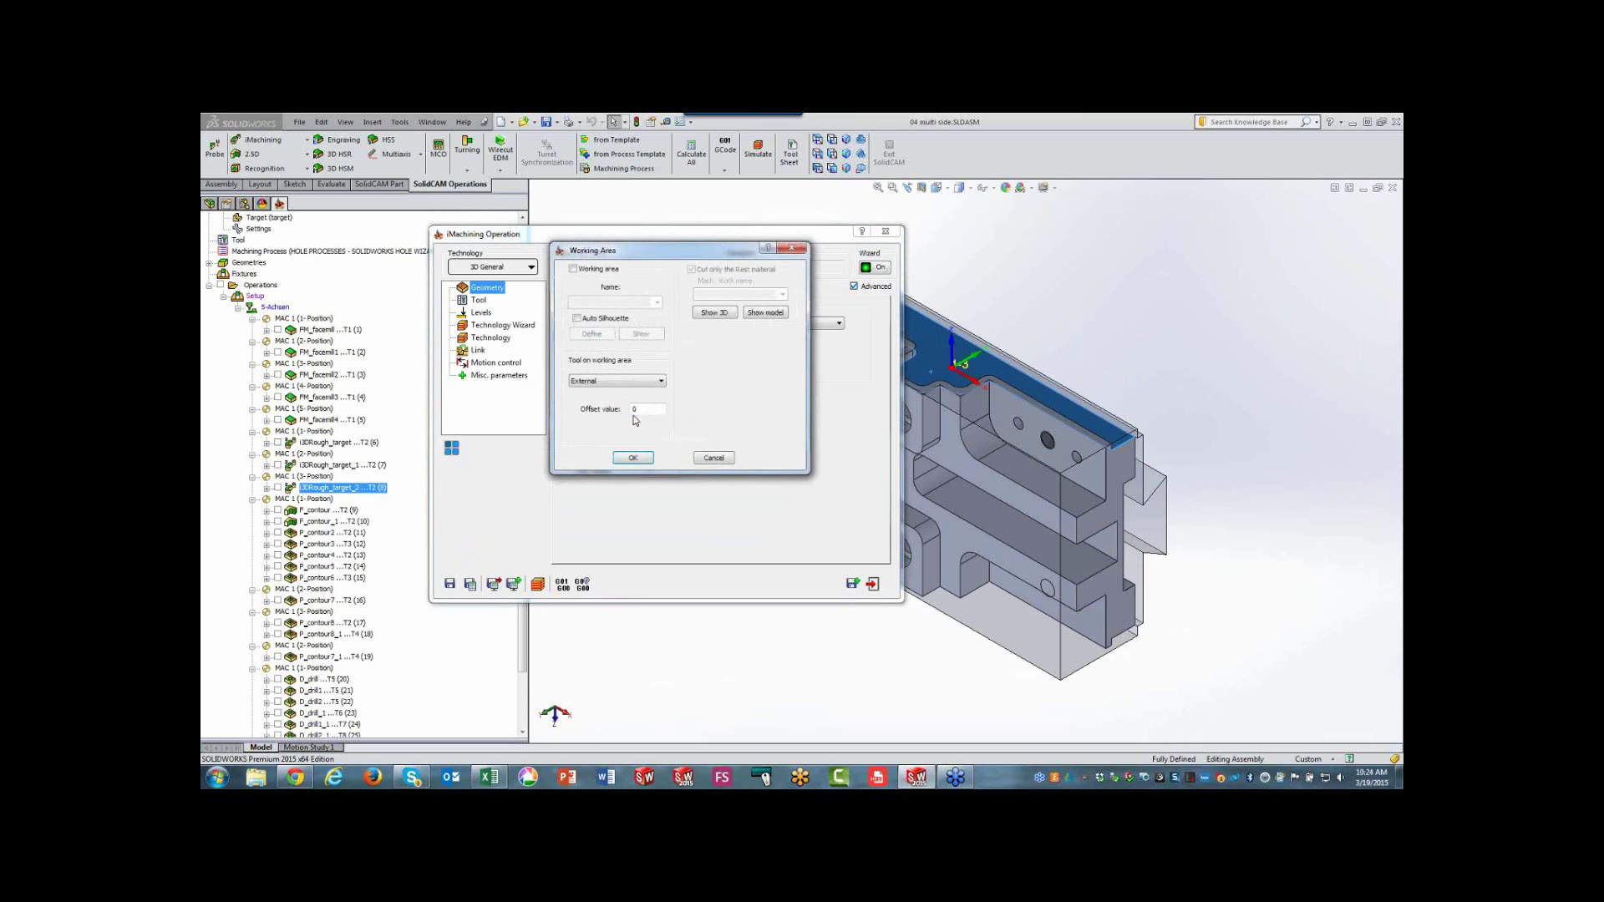
left_click(728, 315)
mouse_move(684, 410)
middle_mouse_down()
mouse_move(990, 674)
mouse_move(1033, 671)
mouse_move(978, 682)
middle_mouse_up()
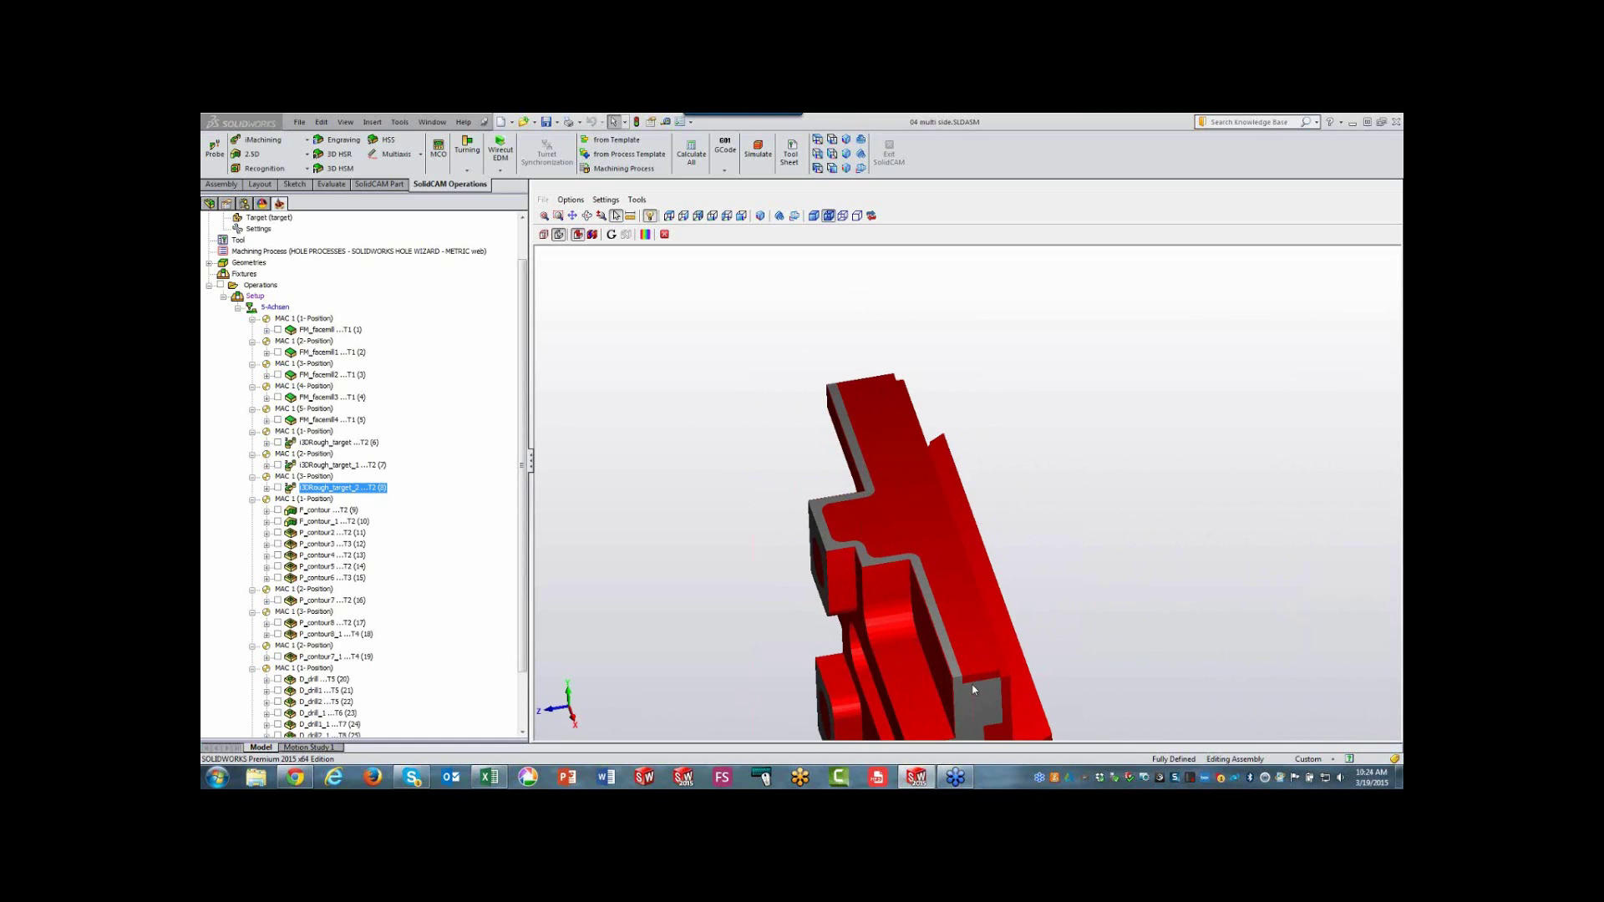
left_click(665, 234)
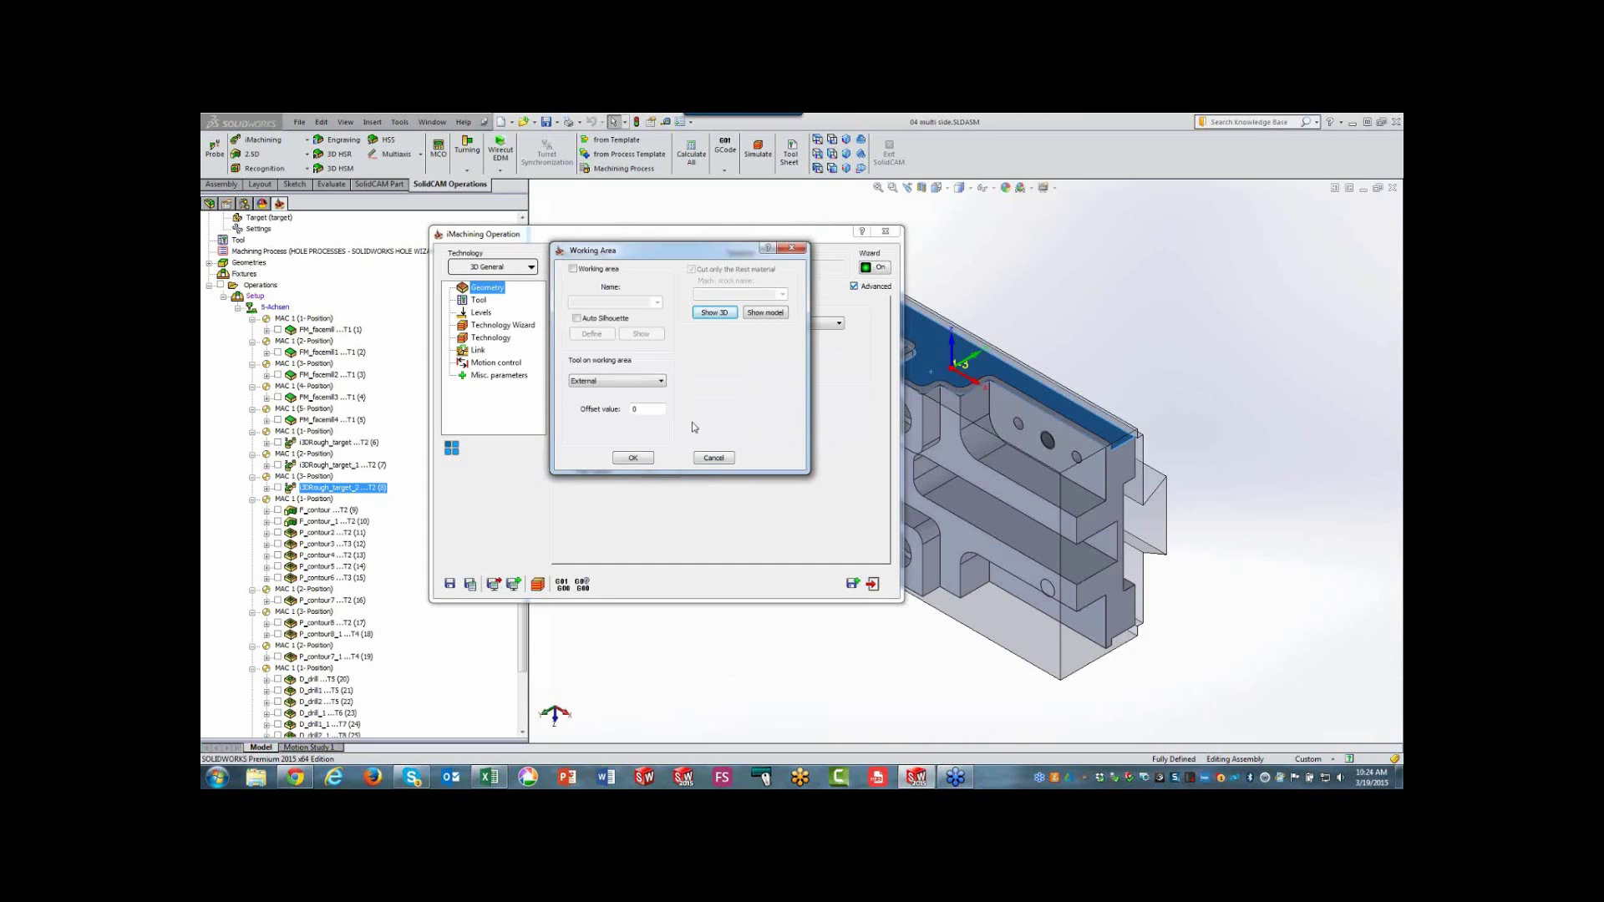
left_click(714, 459)
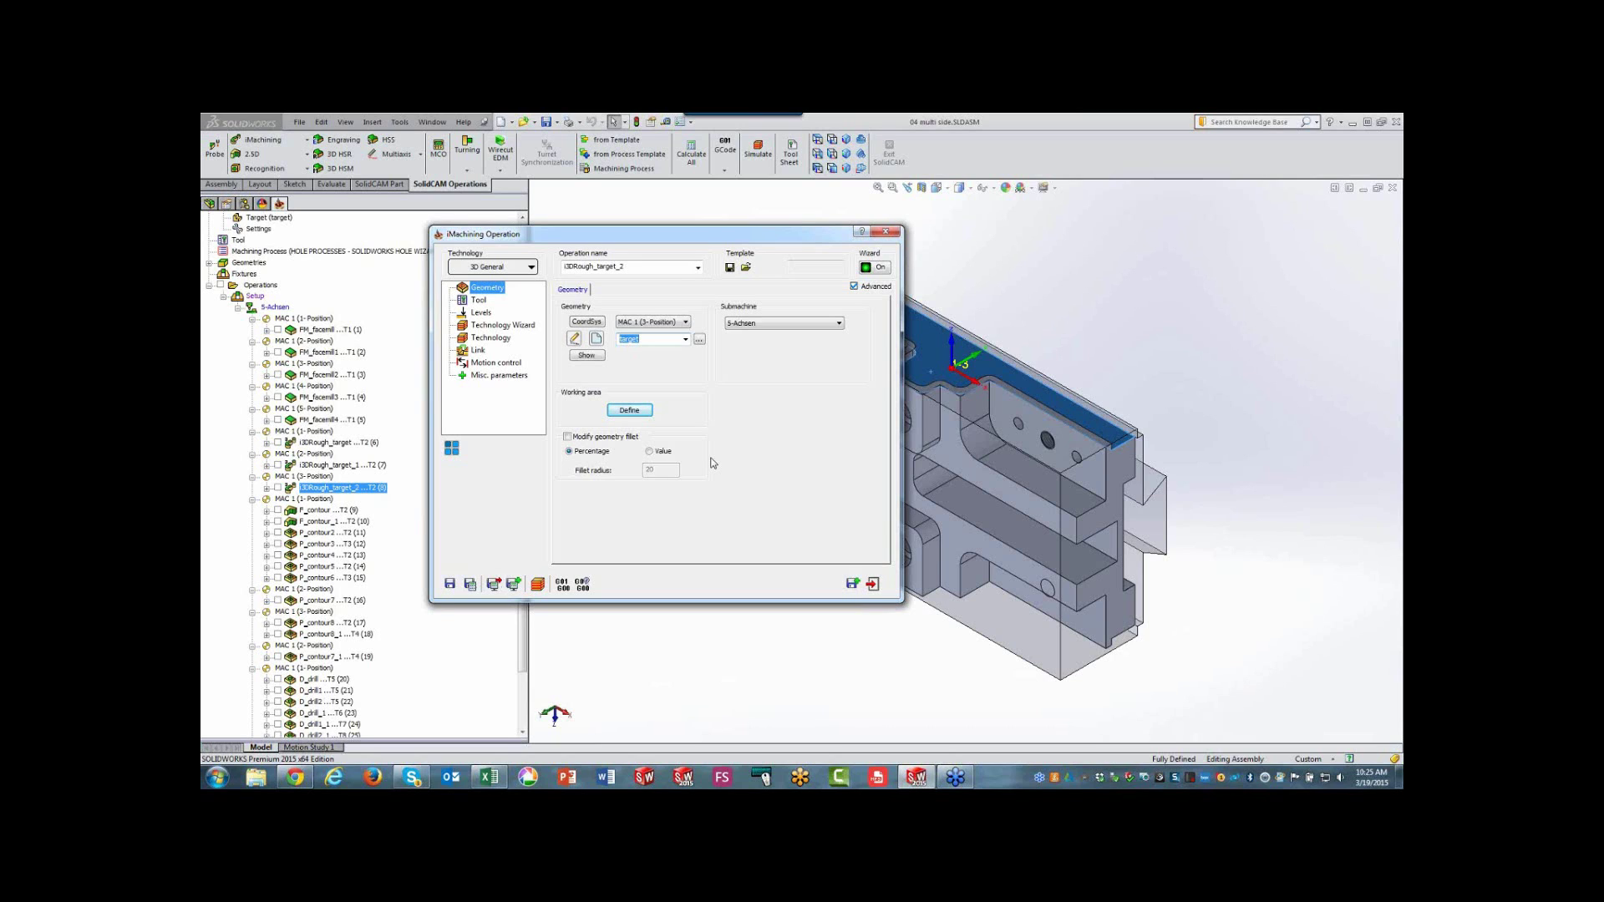
left_click(872, 583)
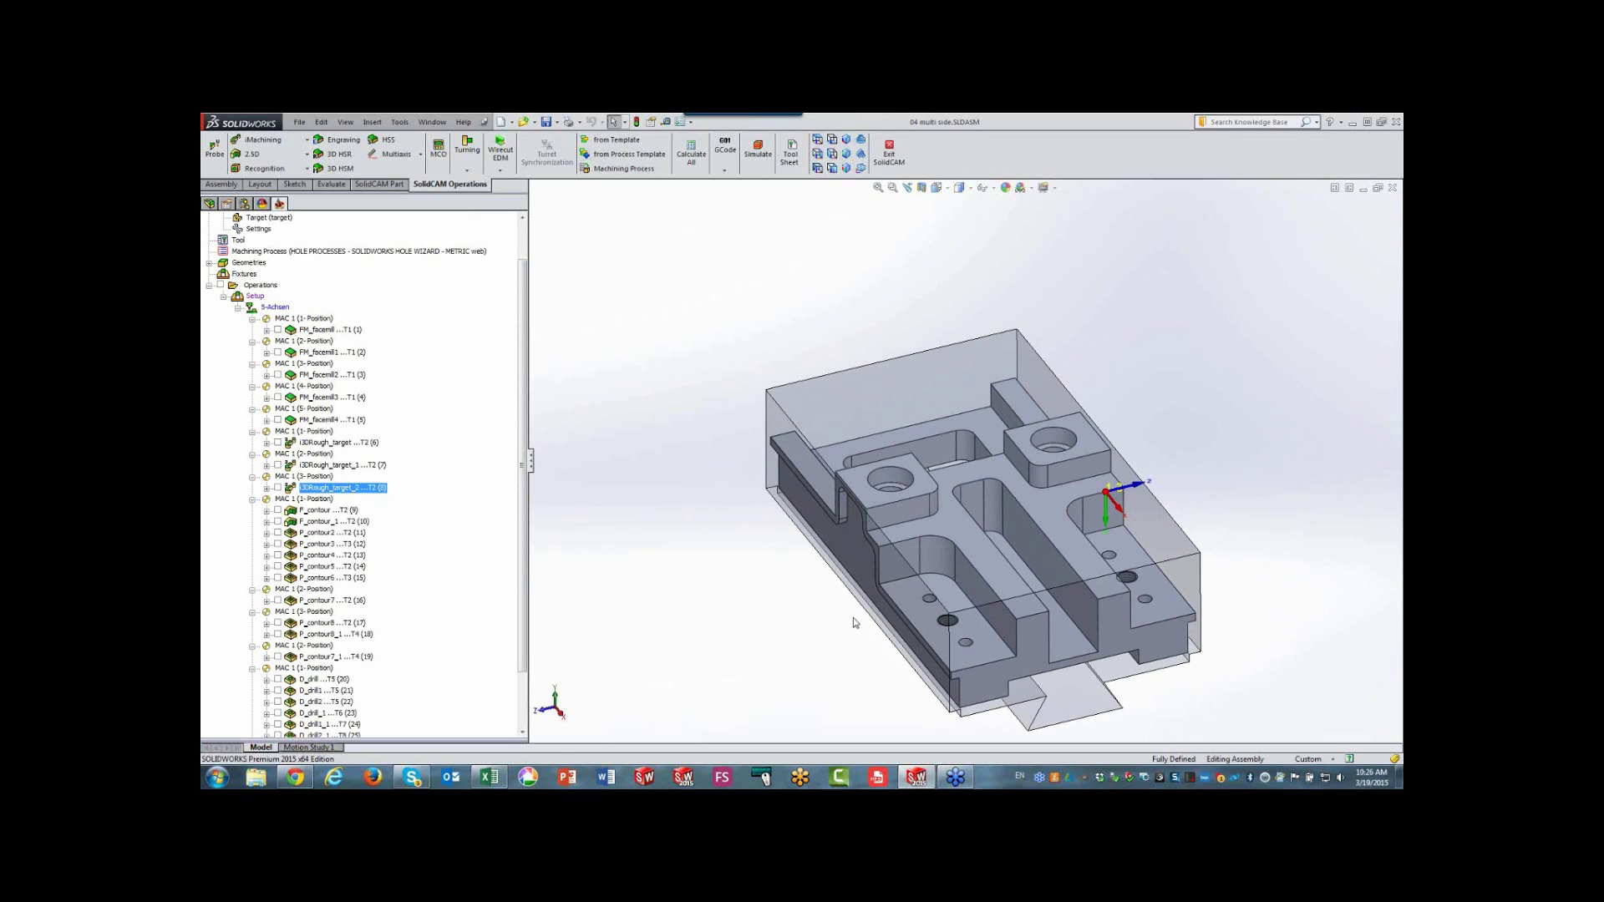
- Examine the part's stepped floor faces and check the normal distance between the corner pocket floor and the central slot floor
left_click(917, 491)
left_click(934, 524)
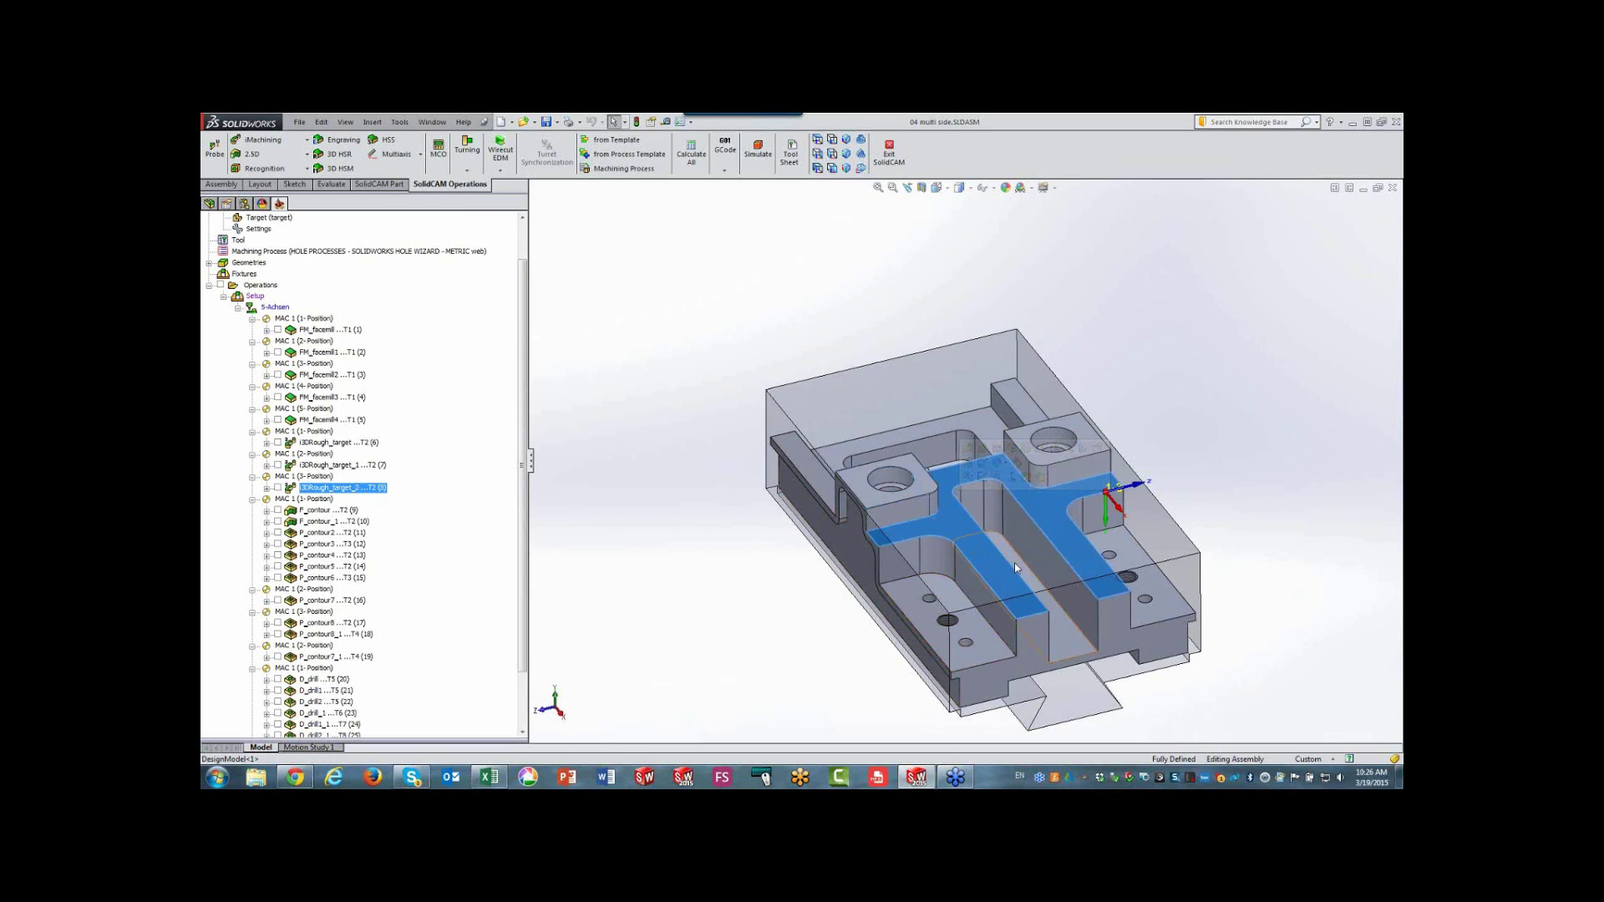
left_click(1015, 563)
left_click(977, 646)
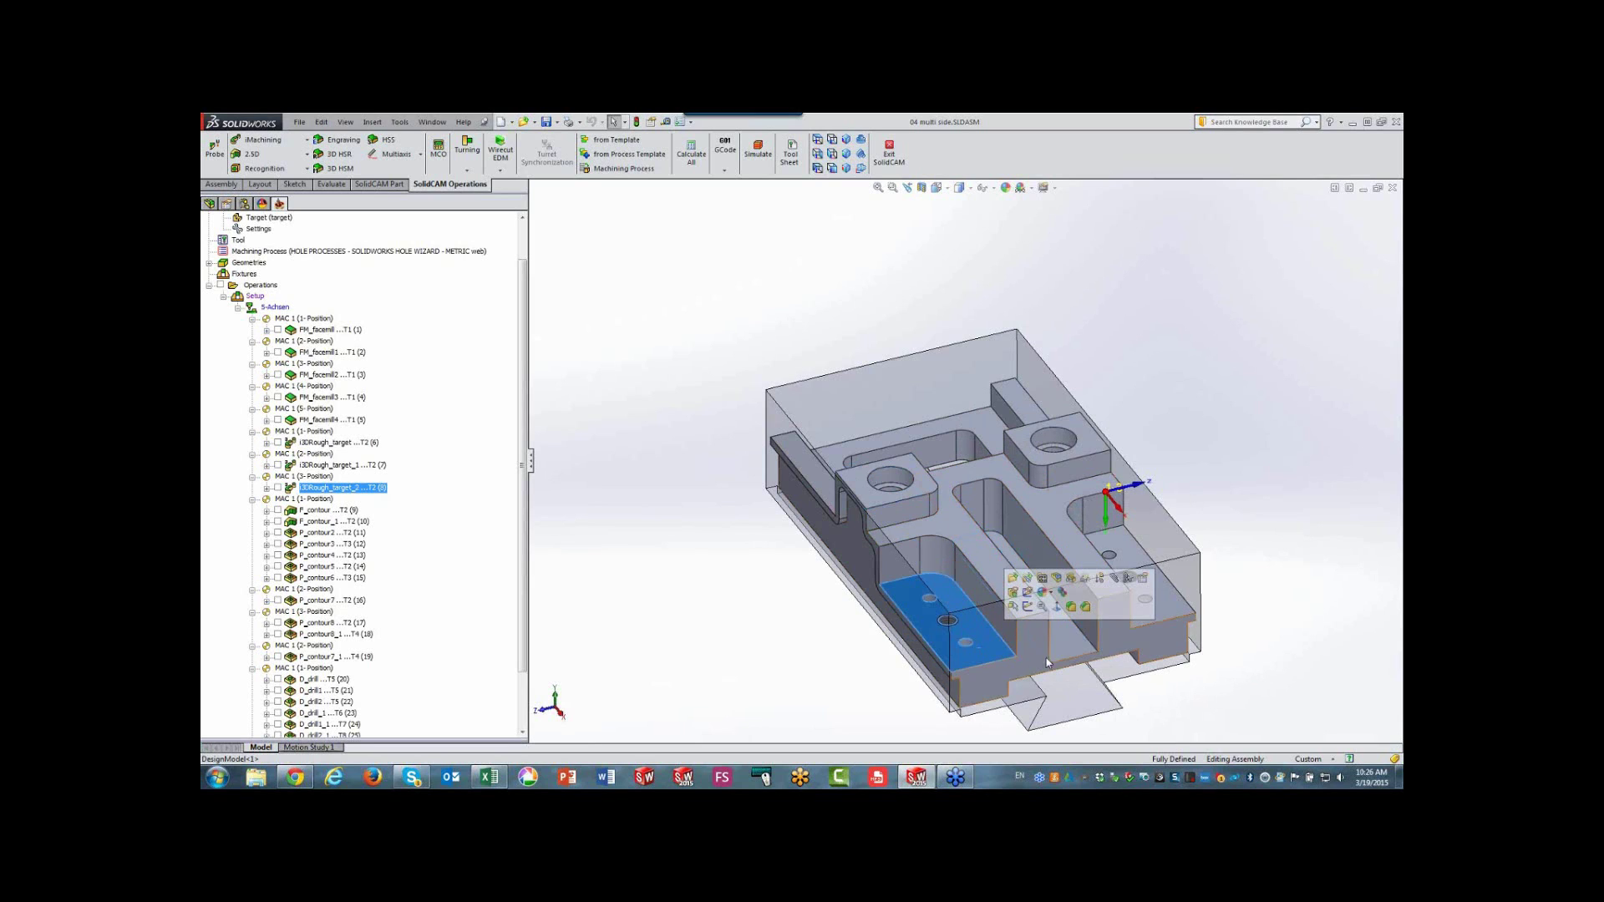
left_click(1063, 660, "ctrl")
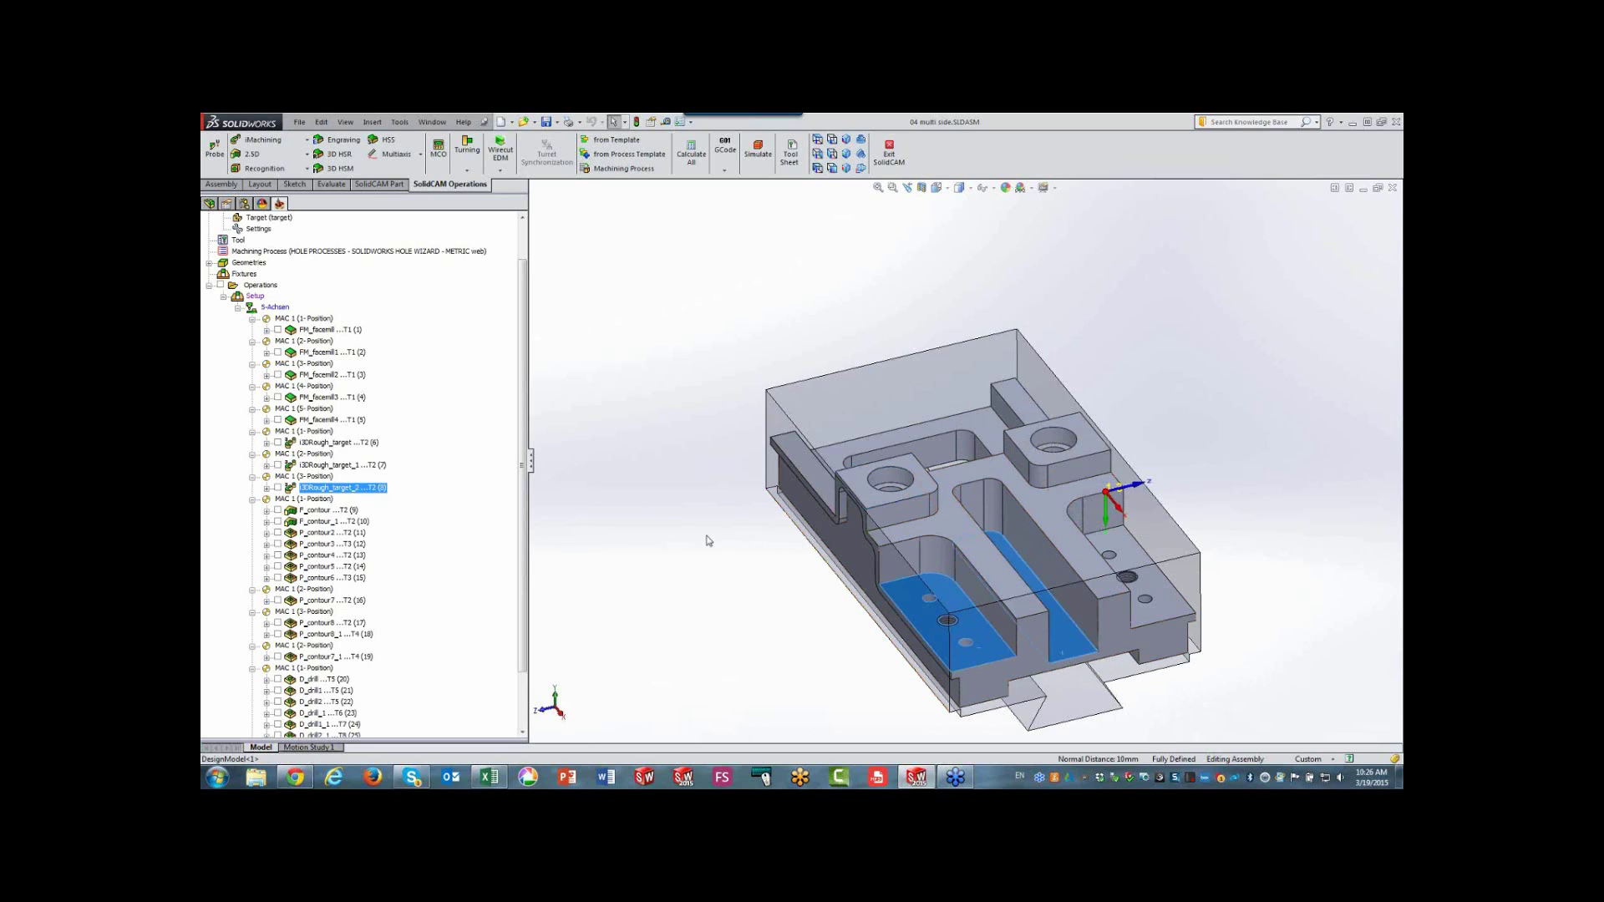